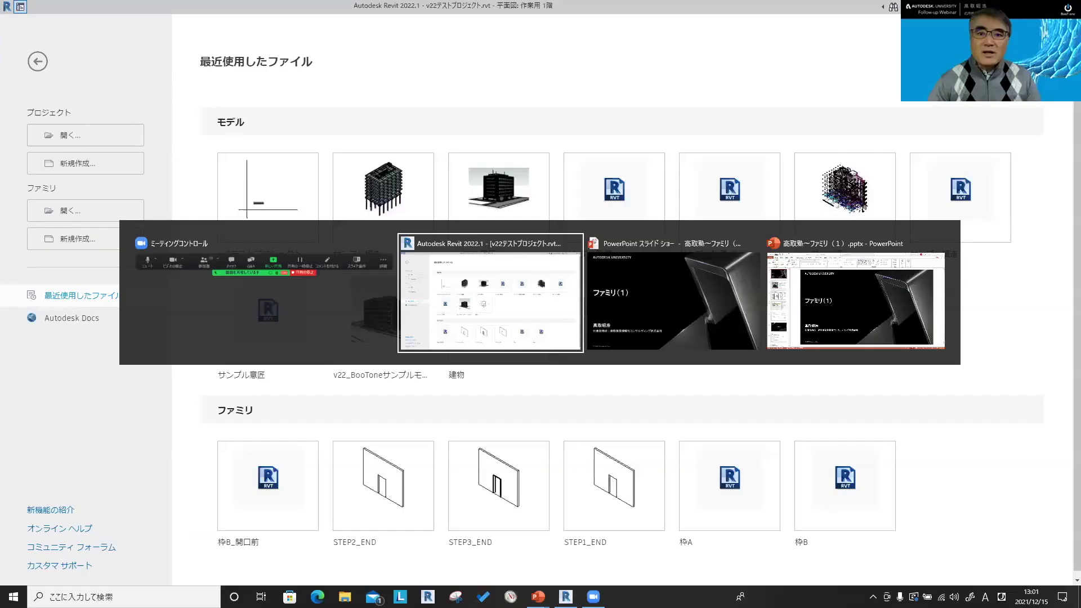
Step: Bring up the PowerPoint slideshow and advance to the speaker introduction slide
key(alt+Tab)
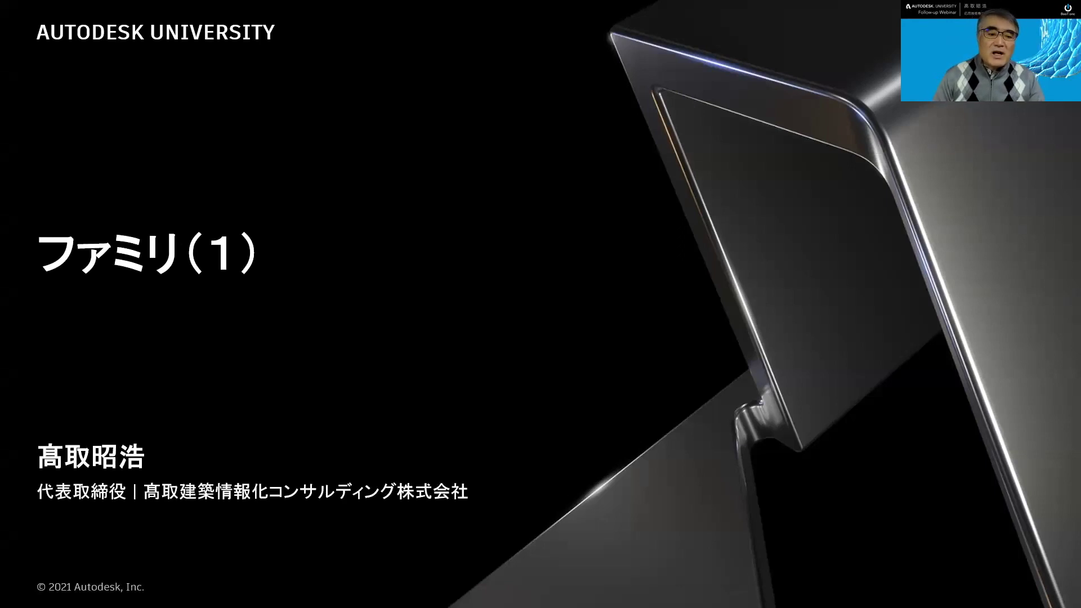
key(Right)
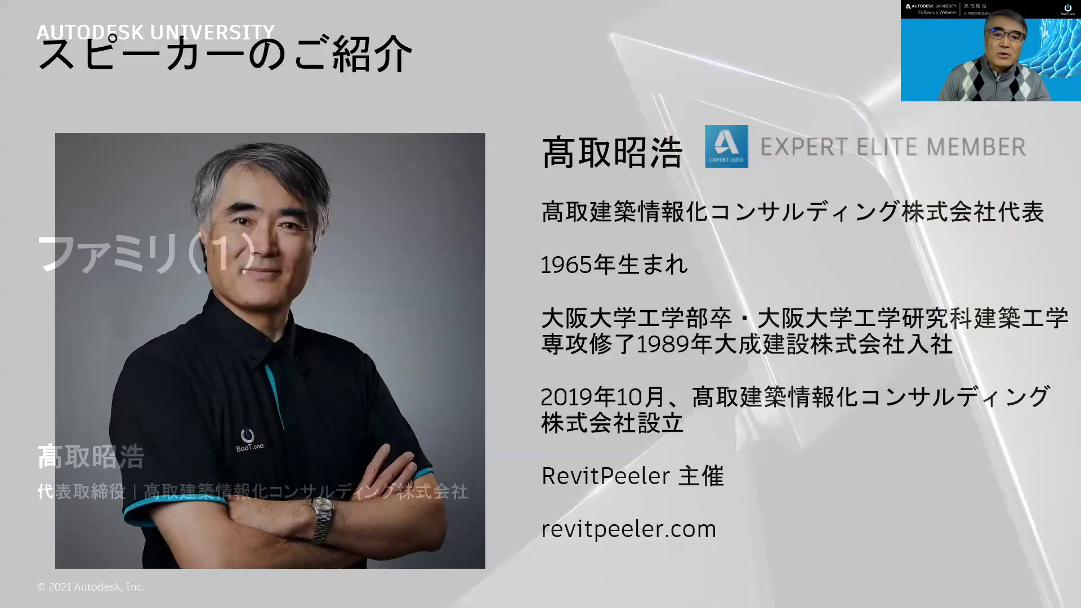
Step: Advance the slideshow to the ファミリの全体像 slide showing the door's frame, panel, handle and sill
key(Right)
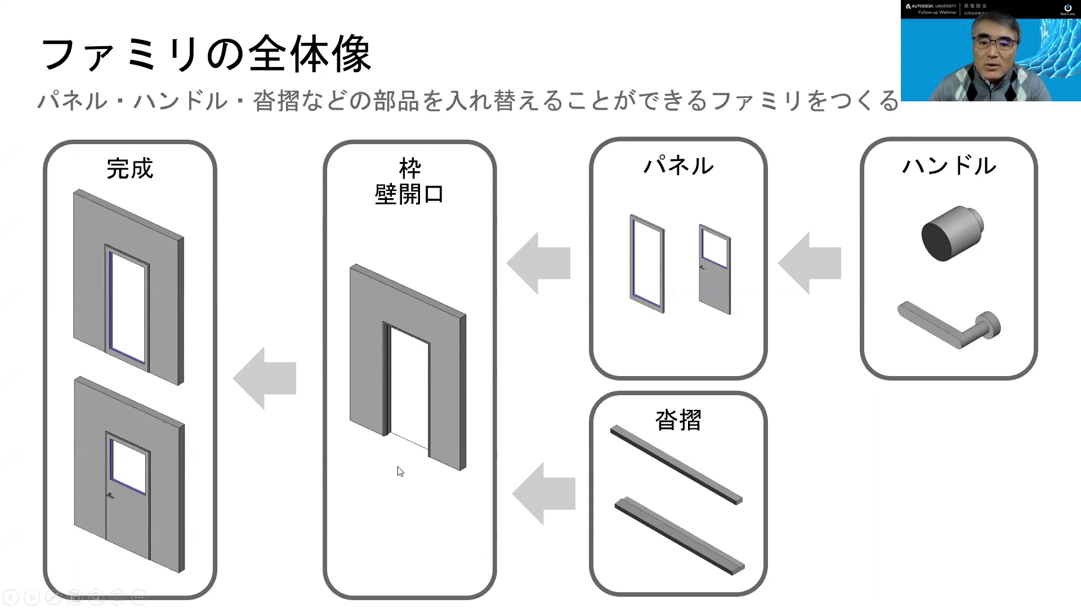
Step: Advance to the ファミリテンプレート table slide and return to the Revit start page
click(450, 486)
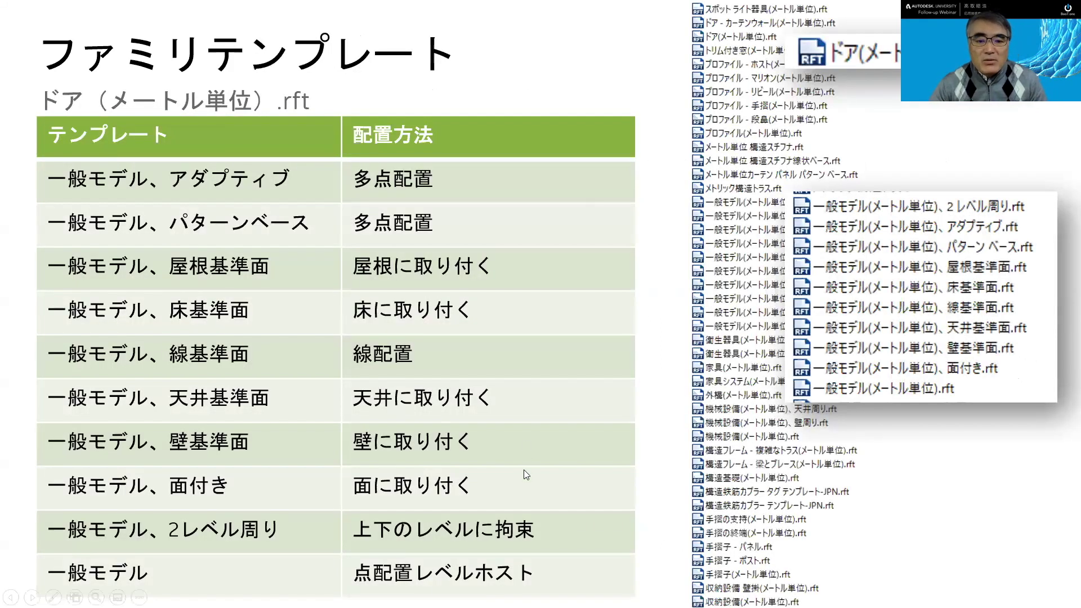
key(alt+Tab)
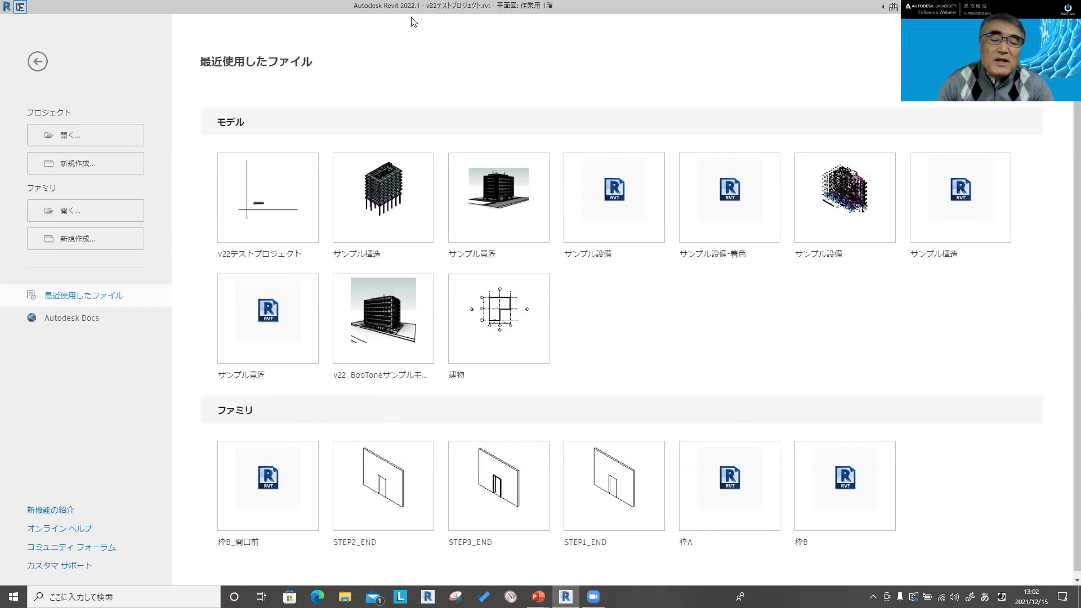
Step: Start a new family with the ドア(メートル単位).rft template selected, repositioning the template chooser
click(68, 239)
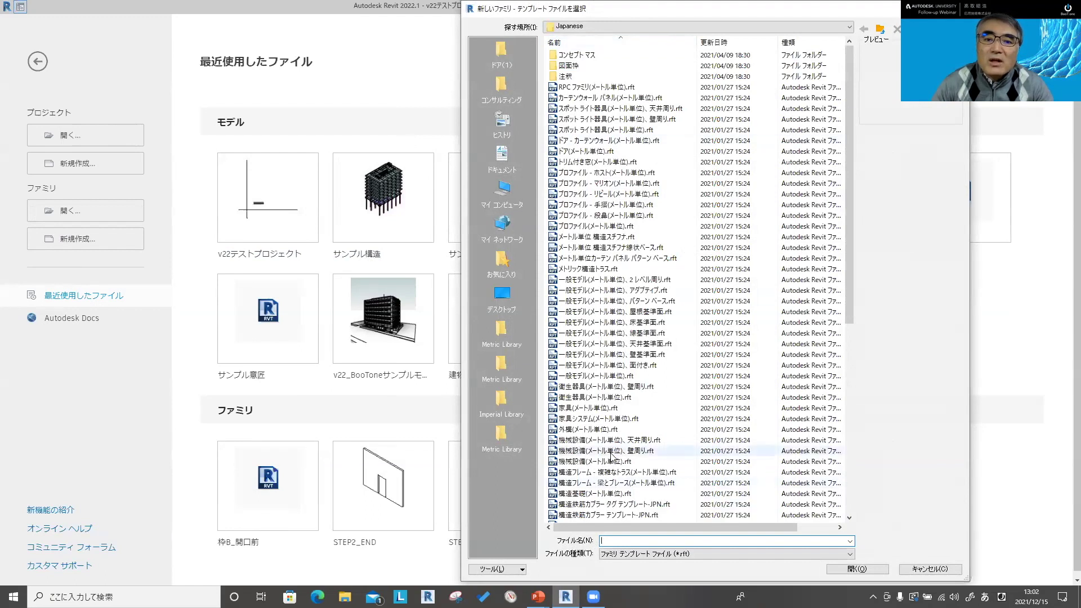
click(579, 151)
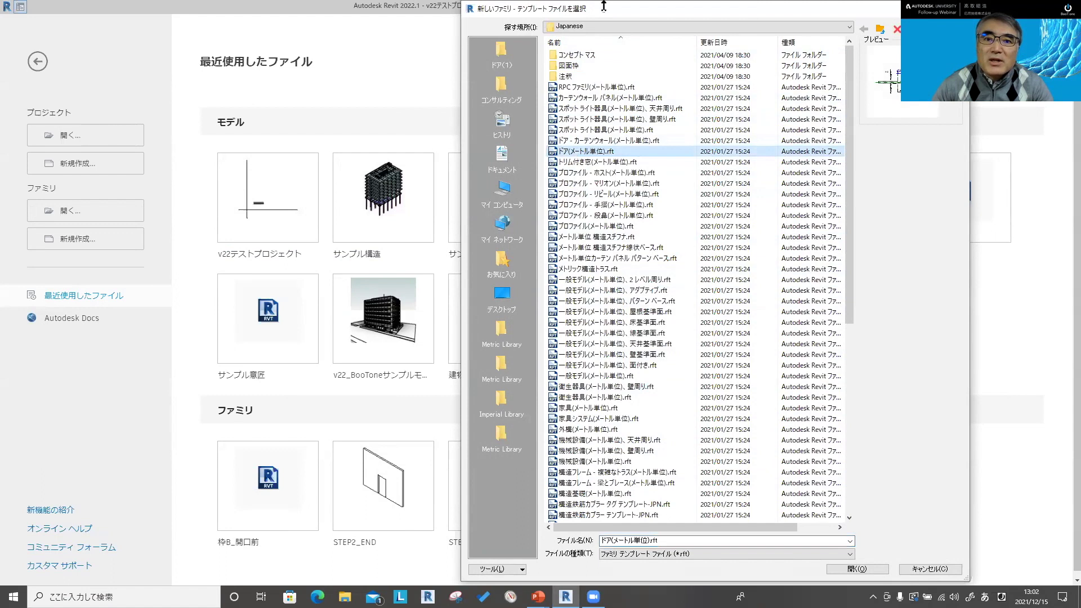
drag(603, 5, 603, 88)
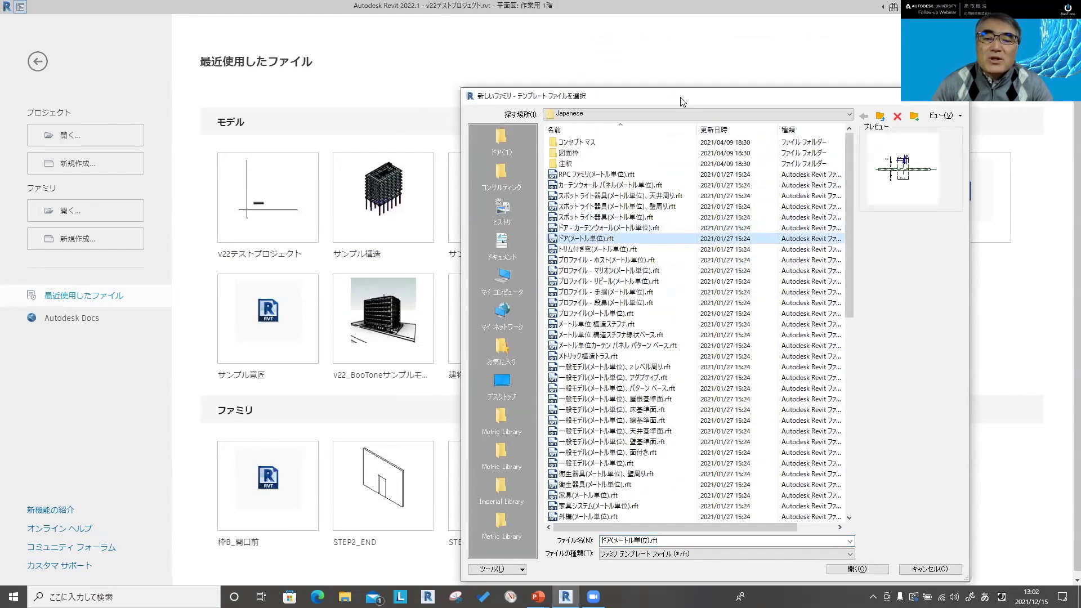
drag(680, 101, 526, 83)
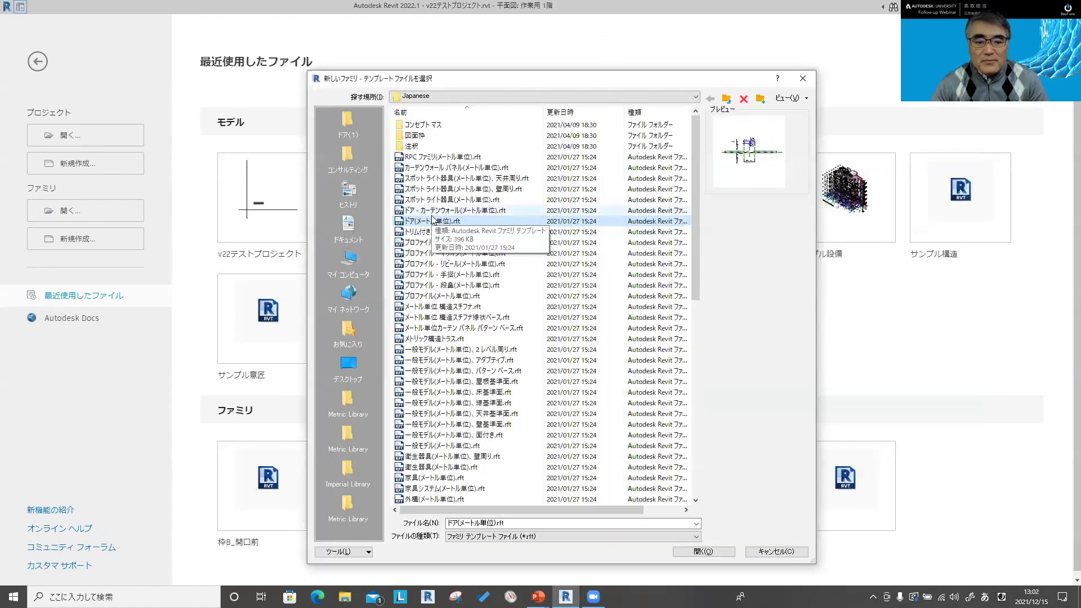
key(alt+Tab)
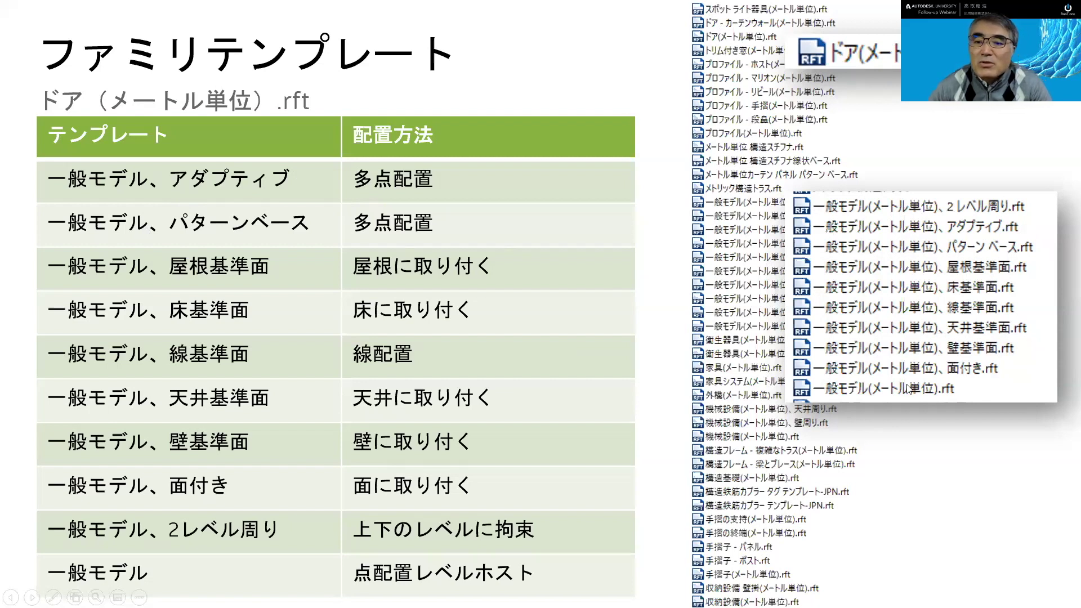
Step: Advance to the パラメータ section slide and return to Revit's template chooser
click(480, 440)
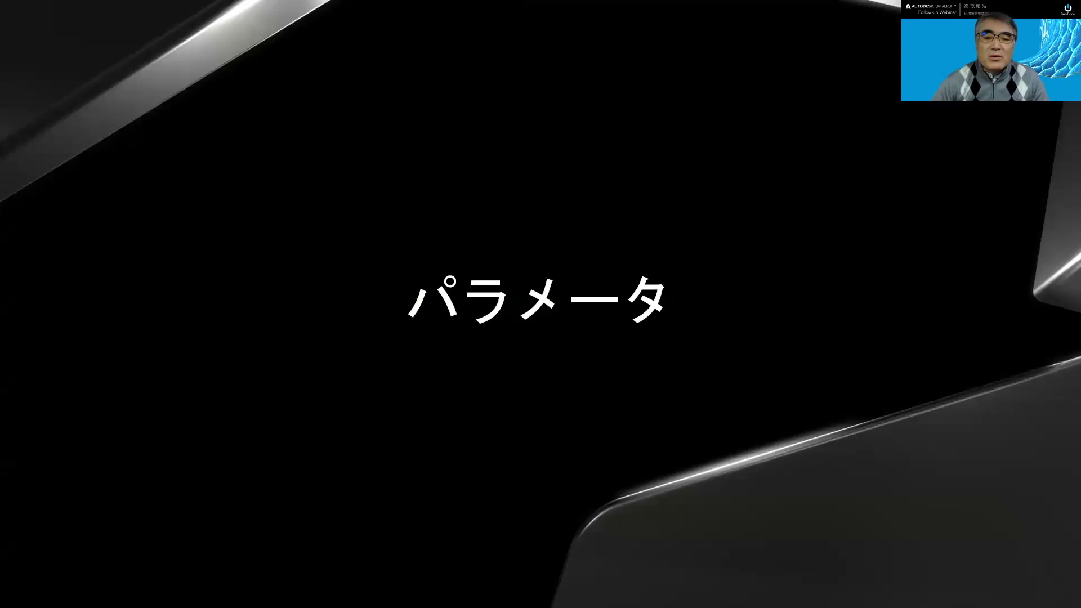
key(alt+Tab)
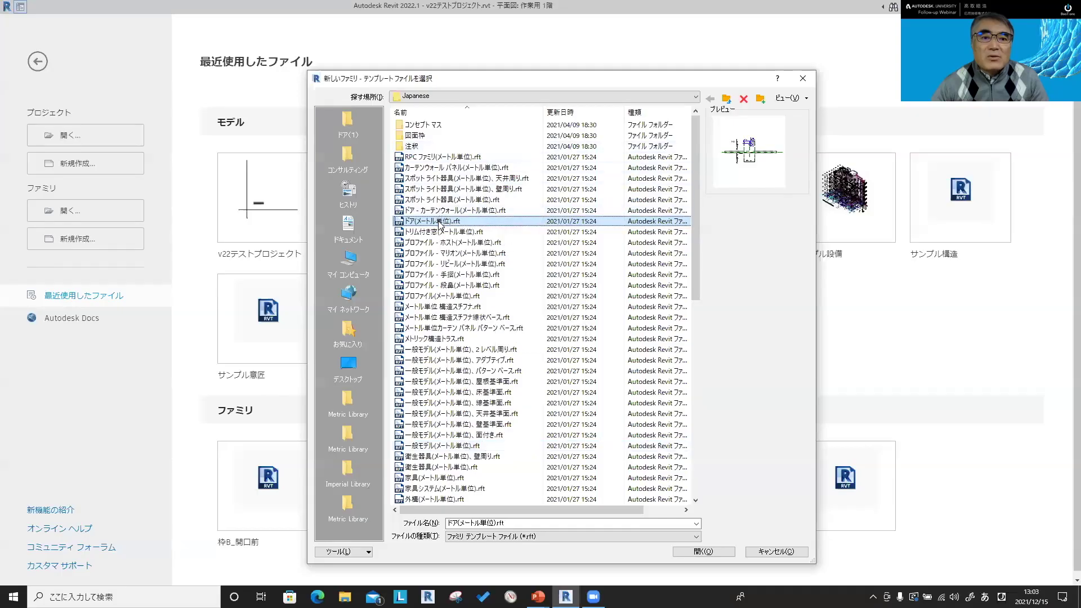
Step: Open ドア(メートル単位).rft as new door family ファミリ2 and zoom into the wall opening
double_click(440, 221)
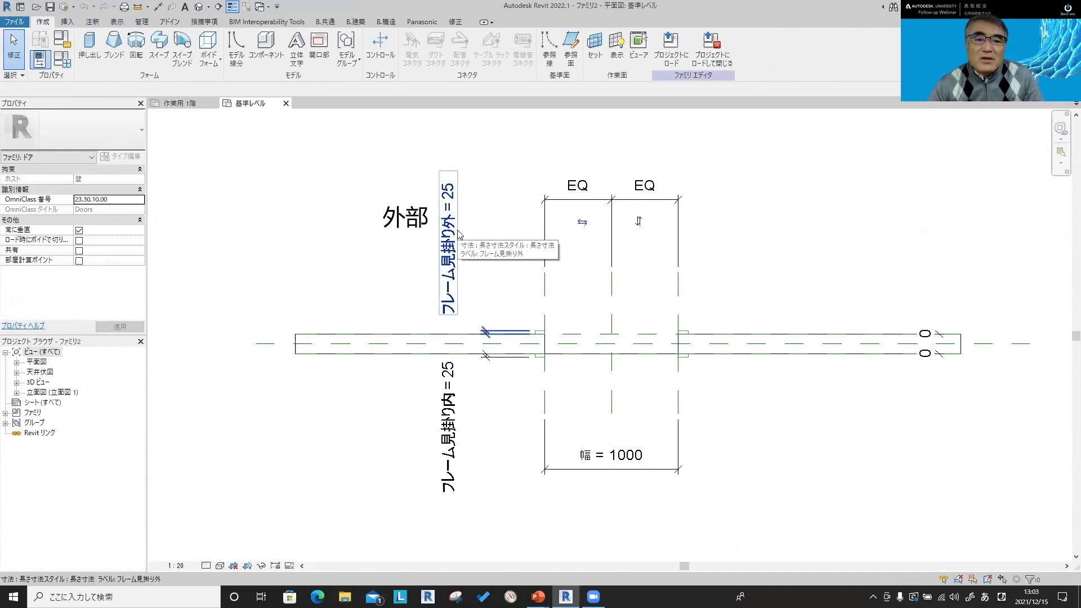
scroll(530, 372, up, 1)
scroll(544, 350, up, 1)
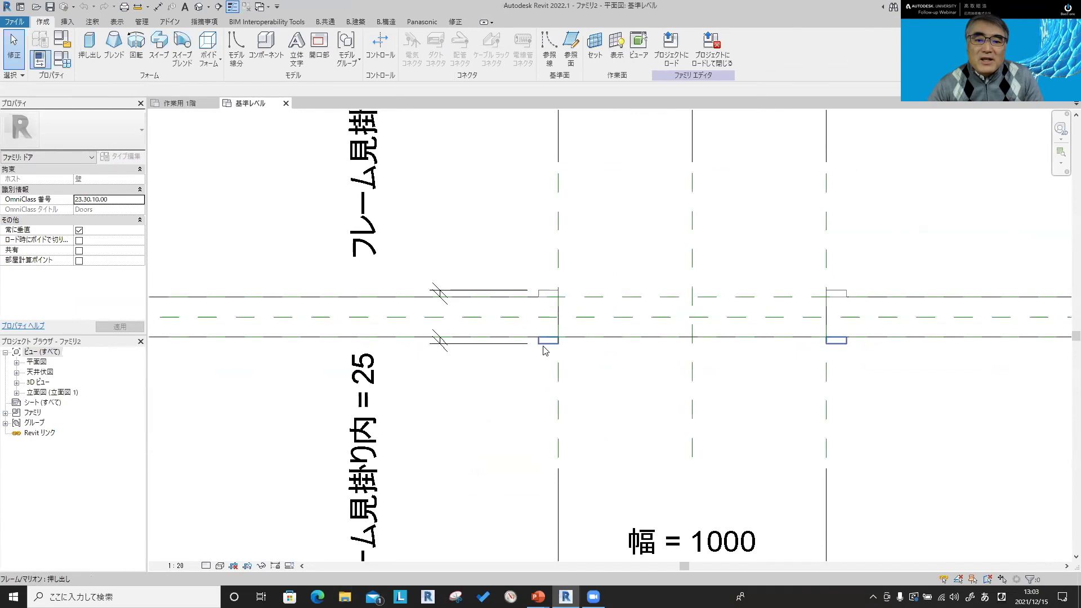
Step: Inspect the lower and upper frame extrusions in plan, then zoom back out
click(544, 348)
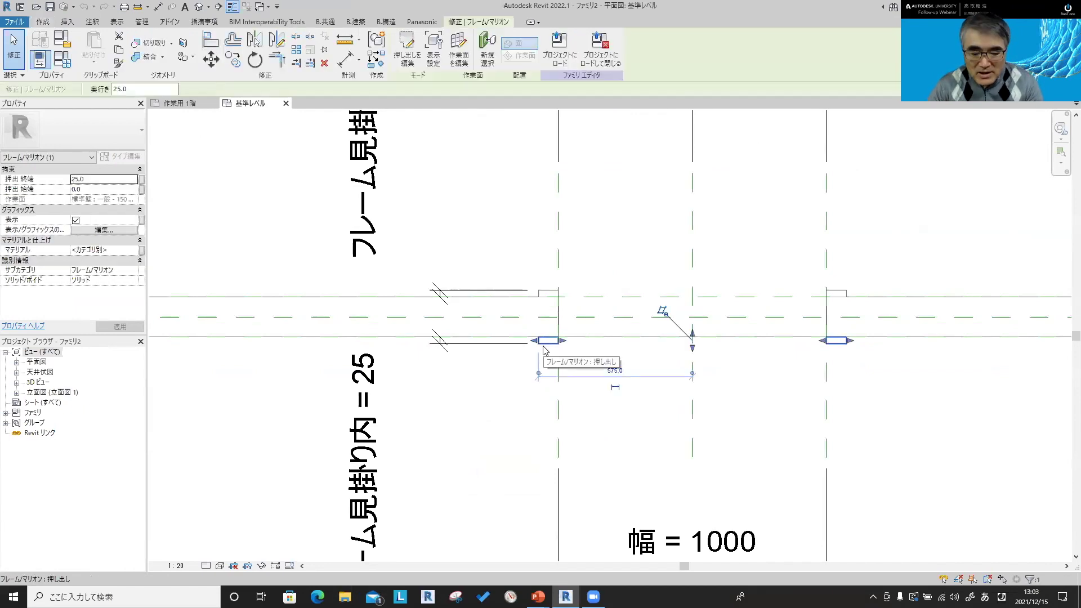
click(482, 193)
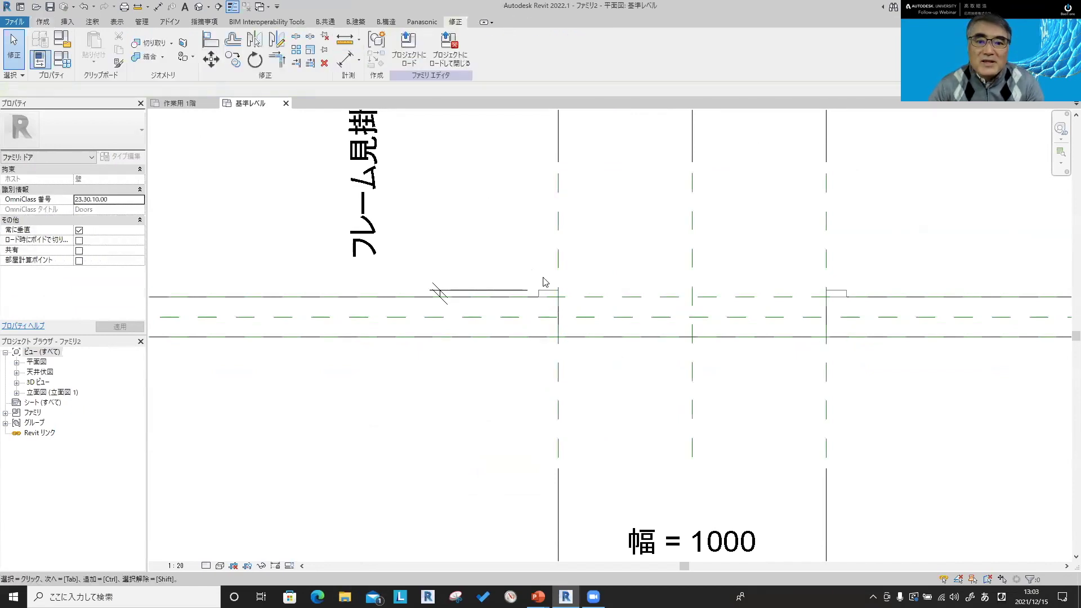
click(555, 294)
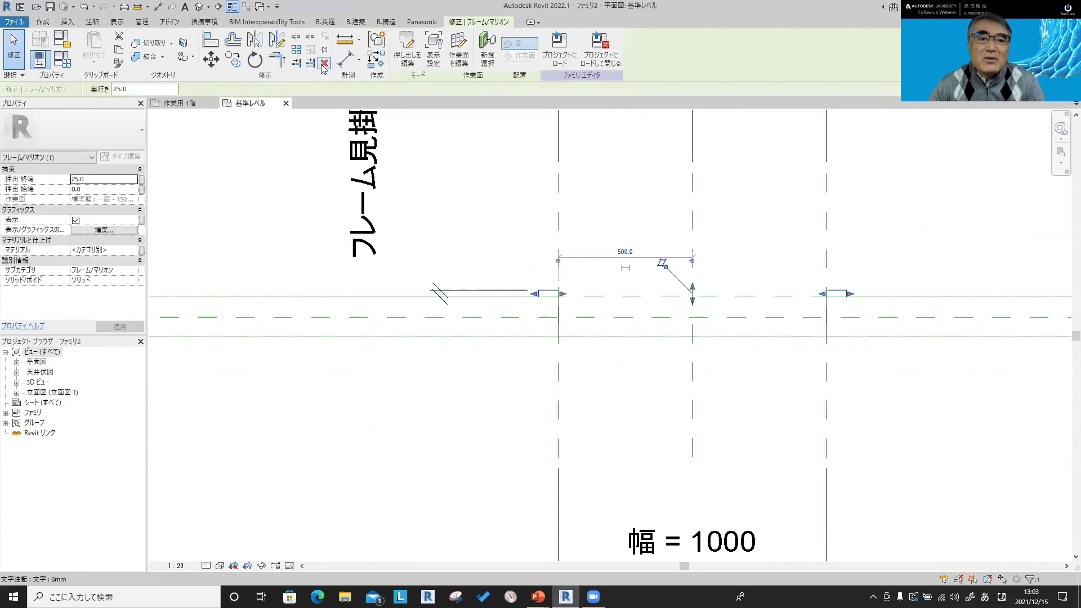
click(437, 223)
scroll(437, 224, down, 1)
scroll(436, 223, down, 1)
scroll(434, 273, down, 1)
scroll(424, 261, down, 1)
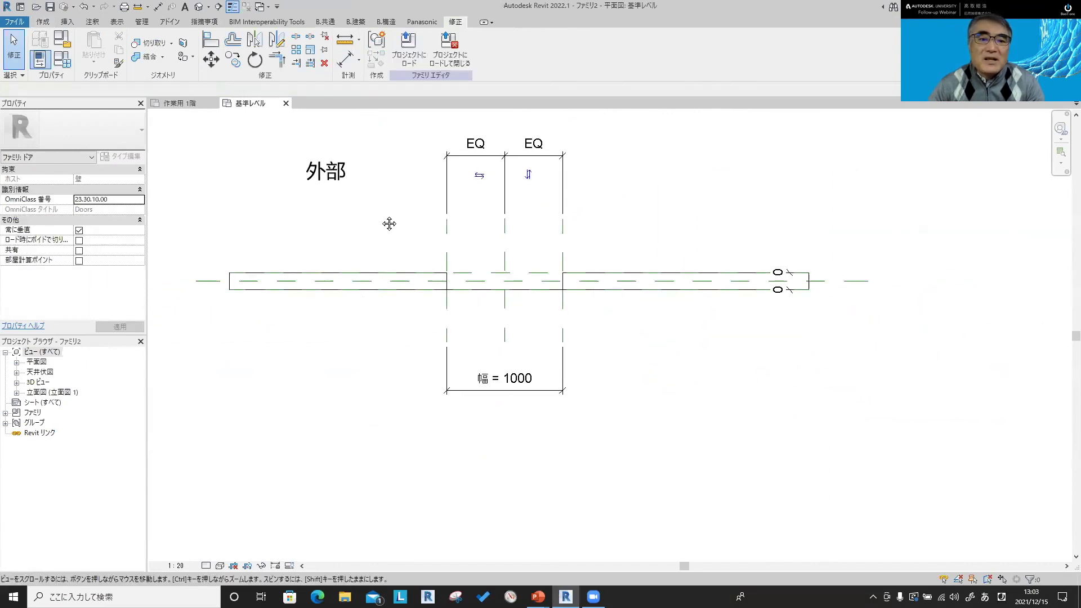
Step: Delete the フレーム見掛り外, フレーム見掛り内 and フレーム幅 parameters in Family Types
click(63, 65)
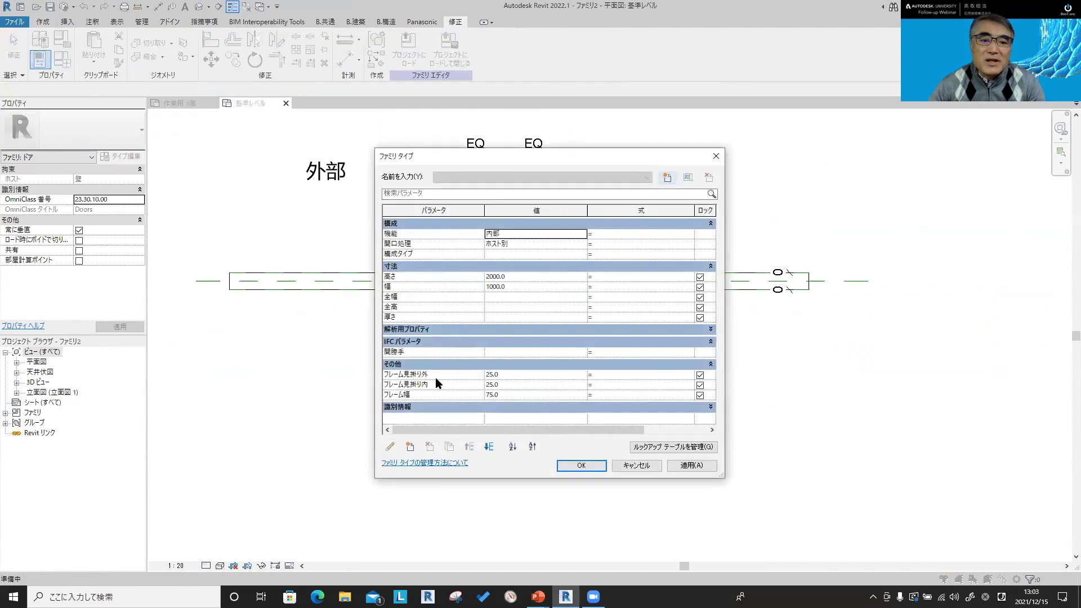
click(437, 377)
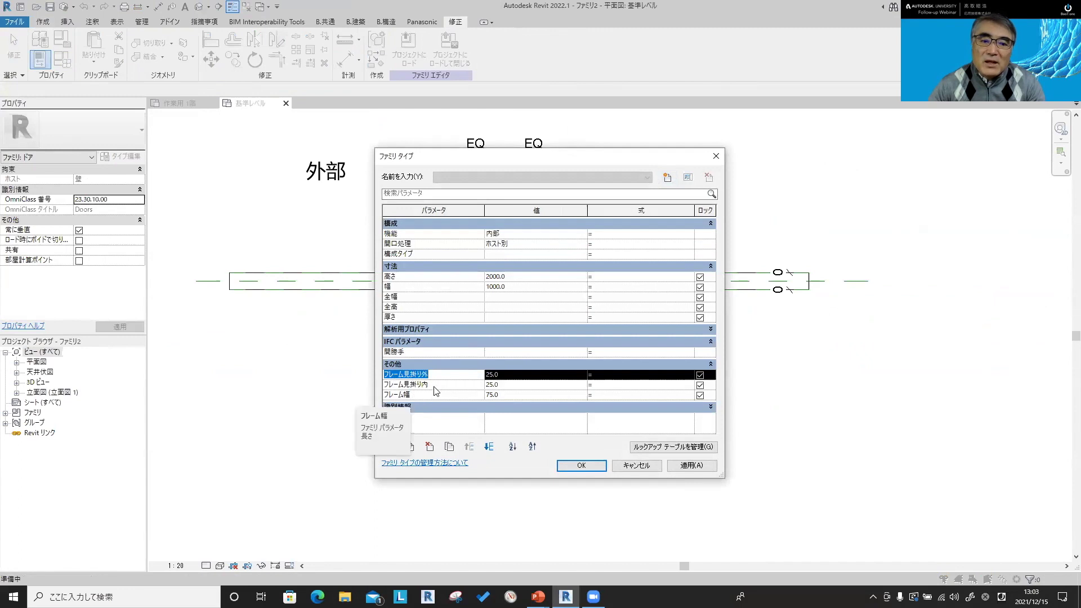
click(433, 448)
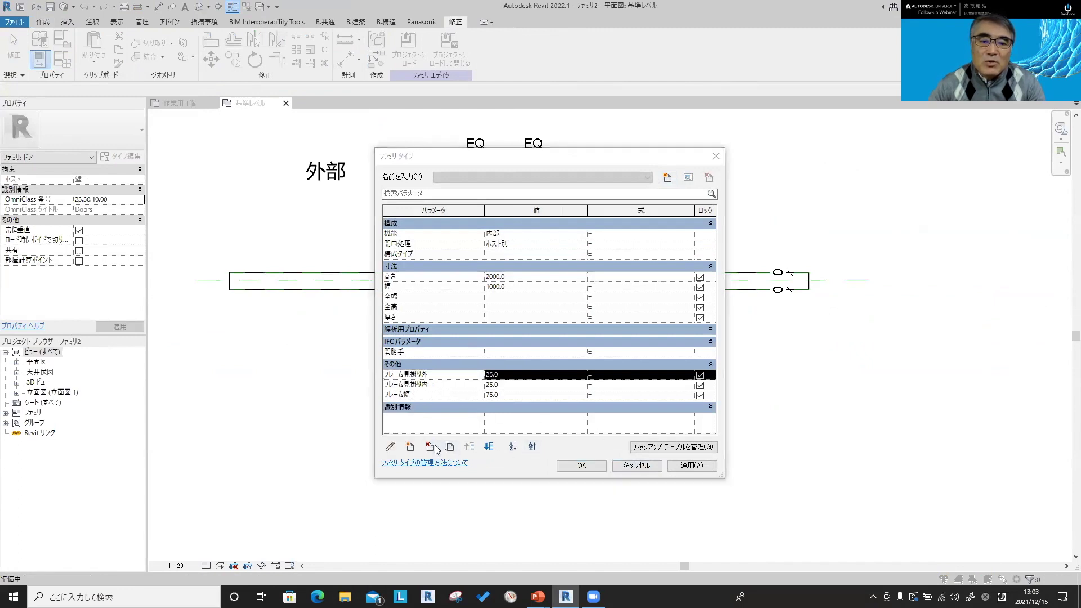
click(560, 307)
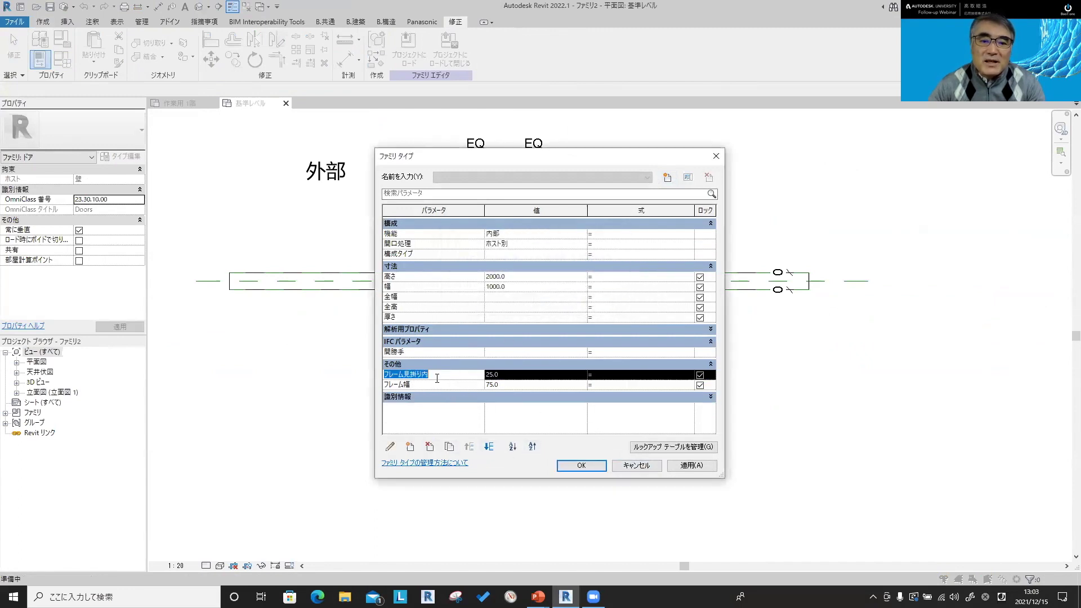
click(429, 447)
click(560, 308)
click(432, 376)
click(430, 447)
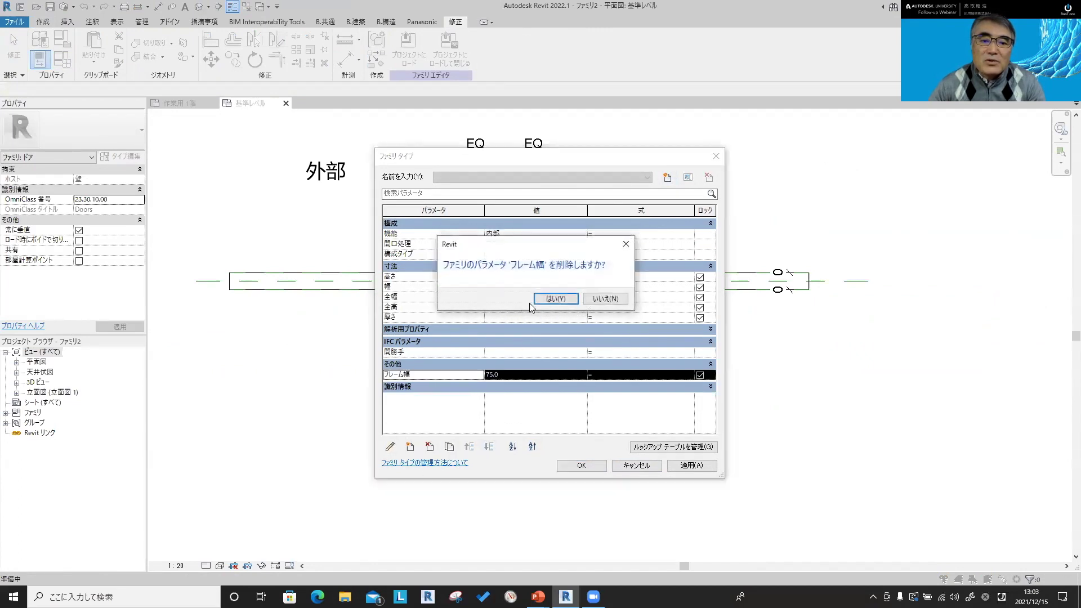
click(556, 299)
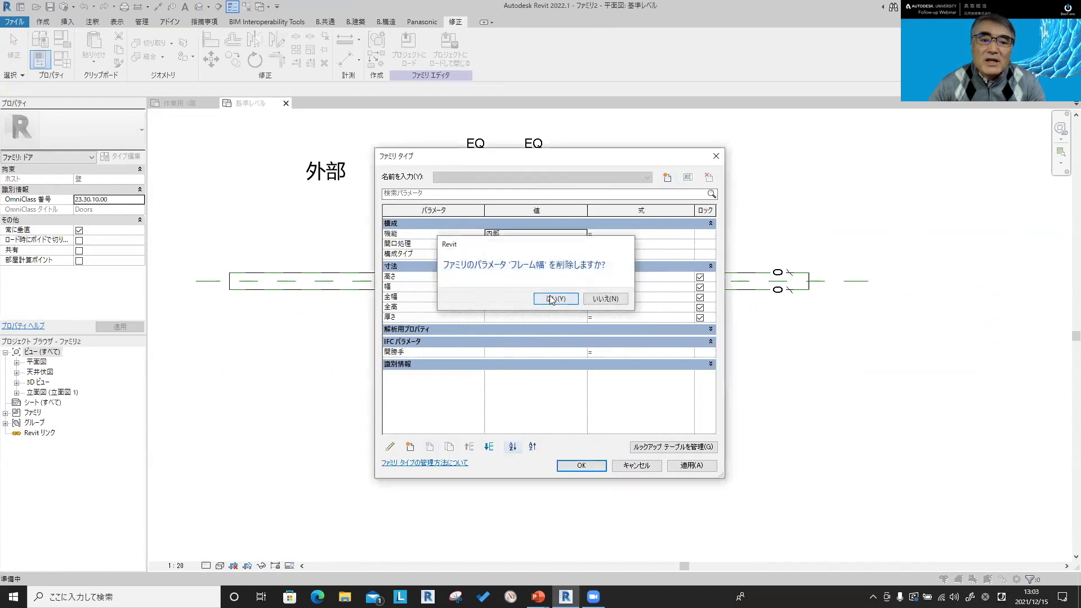
Step: Review the 開勝手, 厚さ, 全高, 全幅, 幅 and 高さ parameters and accept the changes
click(418, 353)
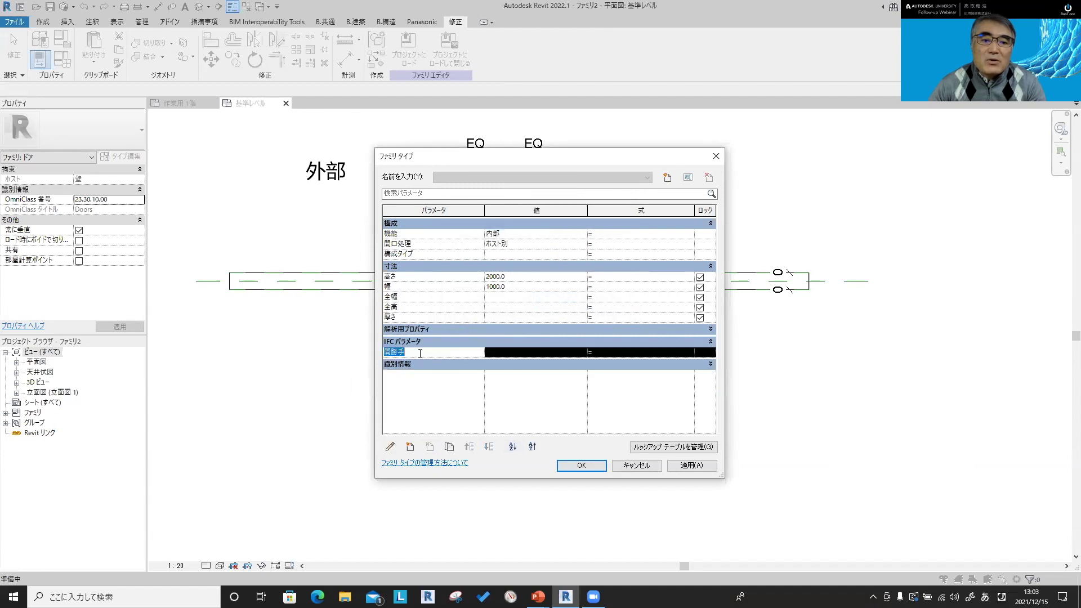
click(424, 317)
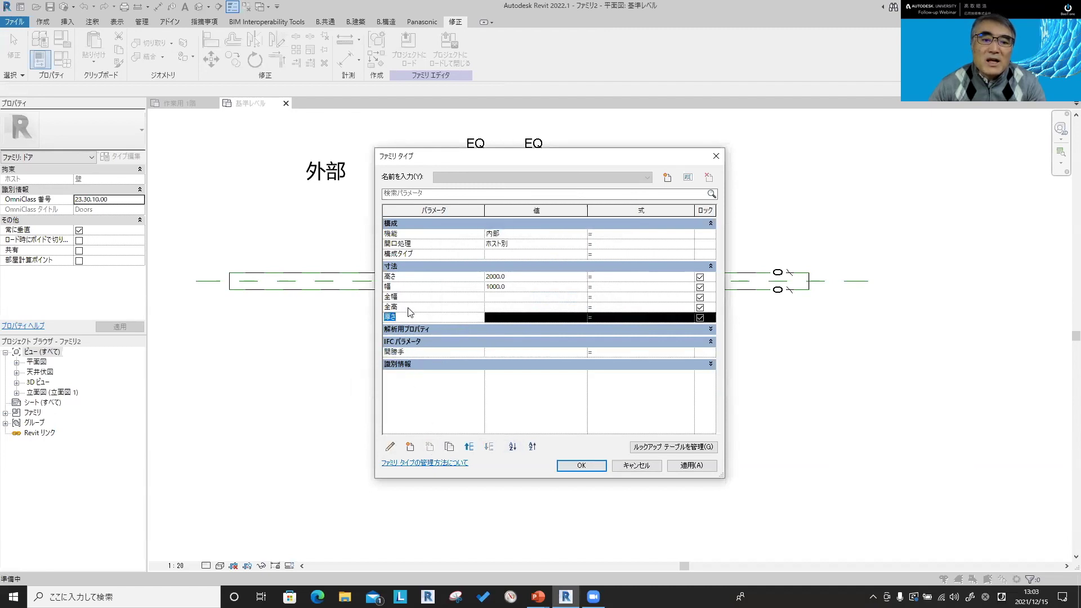
click(408, 308)
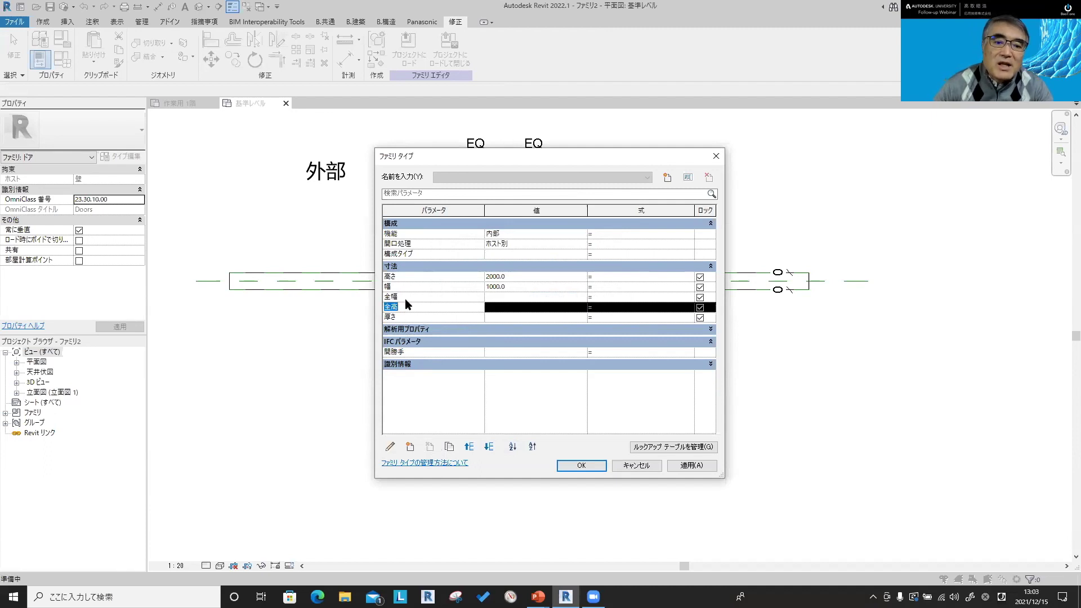
click(405, 299)
click(404, 287)
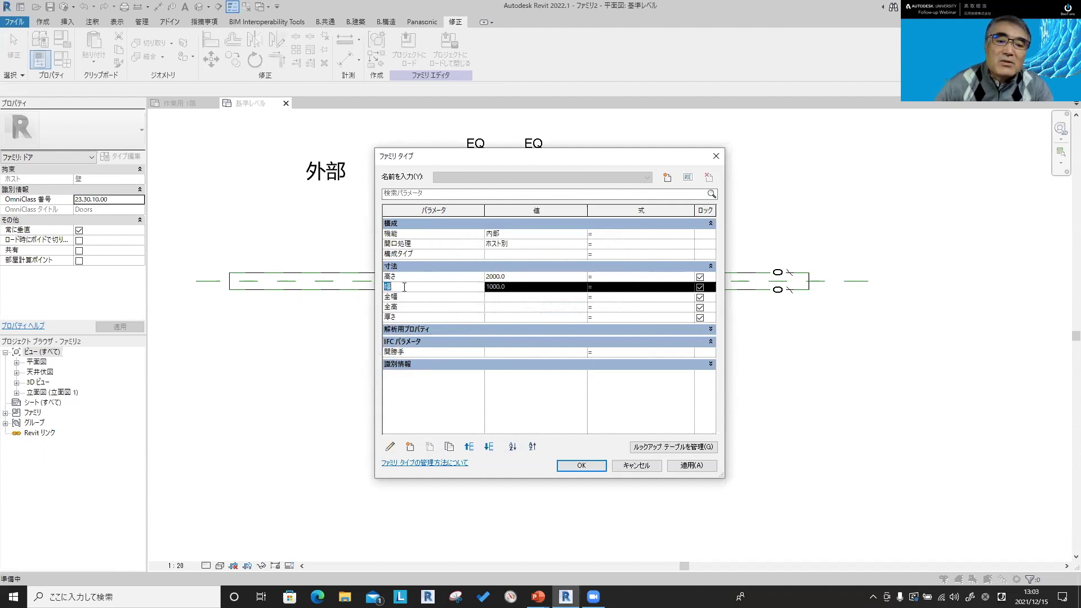
click(409, 277)
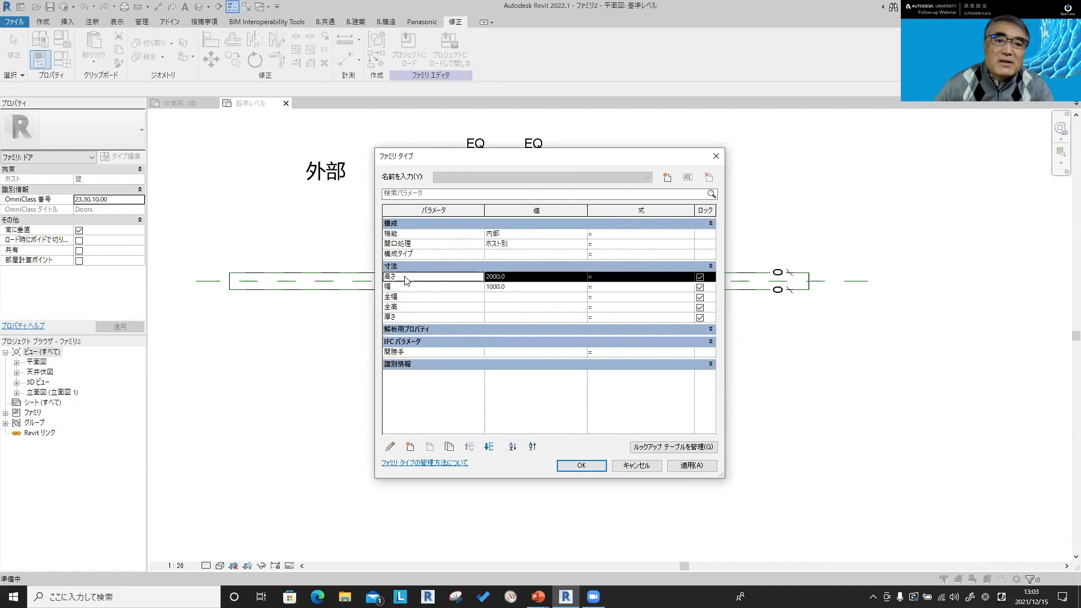
click(580, 466)
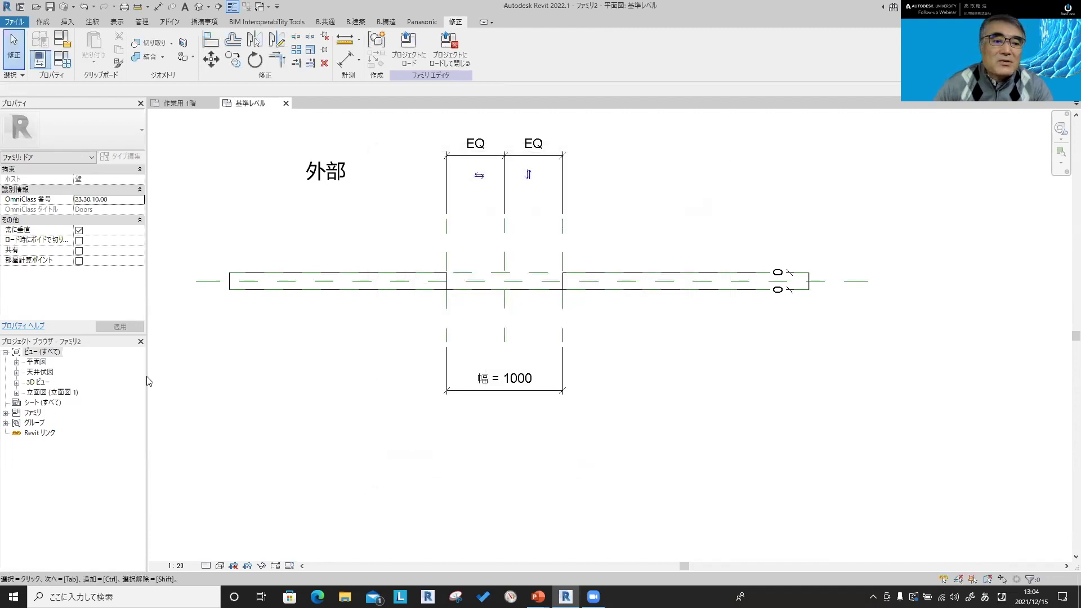
Step: Open the 外部 elevation and delete the lower and upper diagonal swing lines and arc
double_click(40, 393)
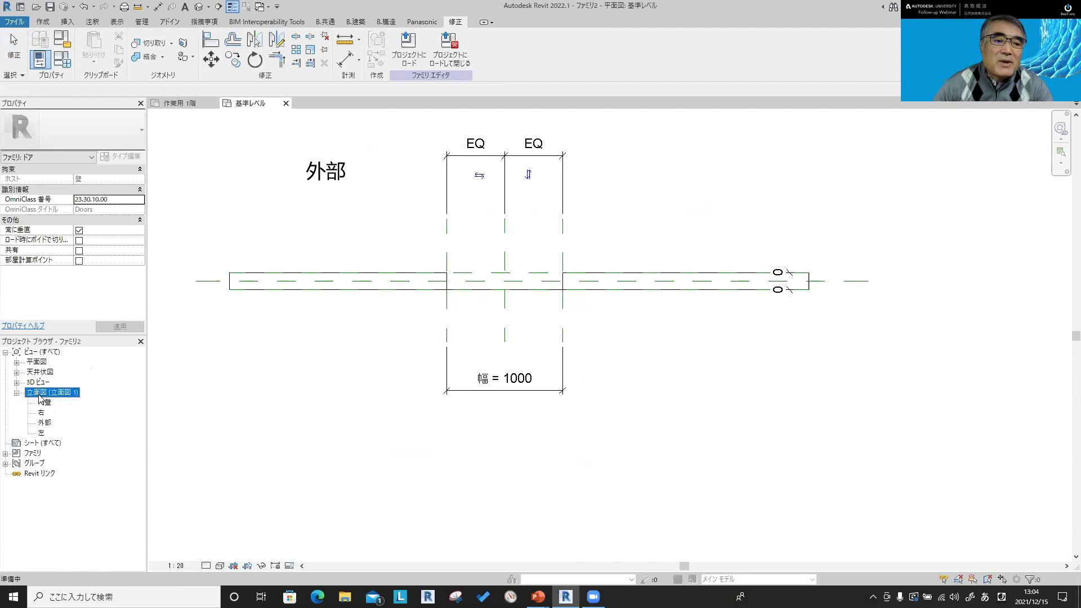
double_click(44, 424)
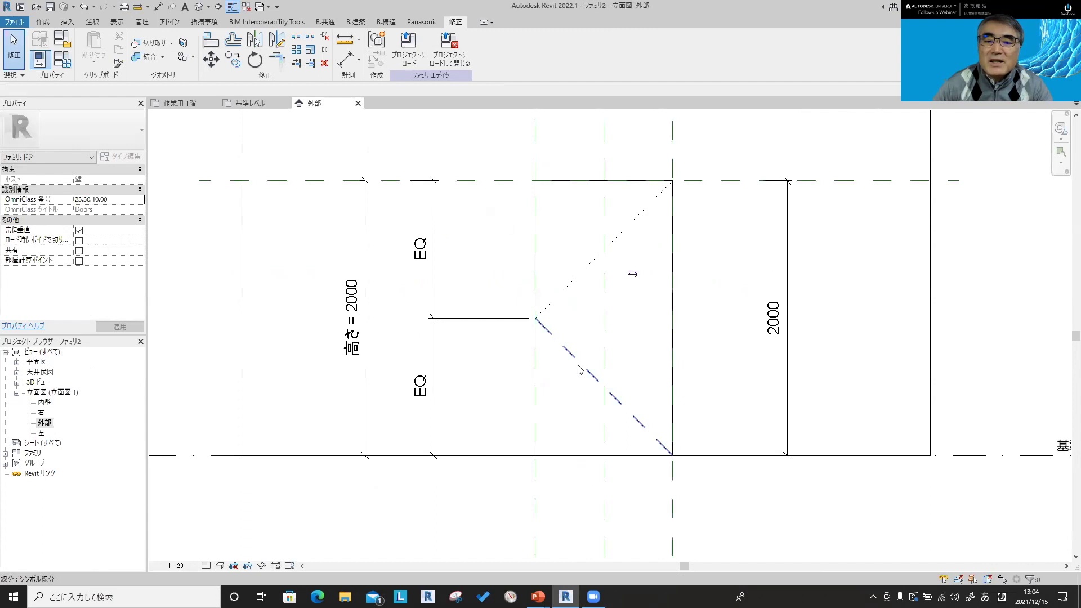
click(578, 369)
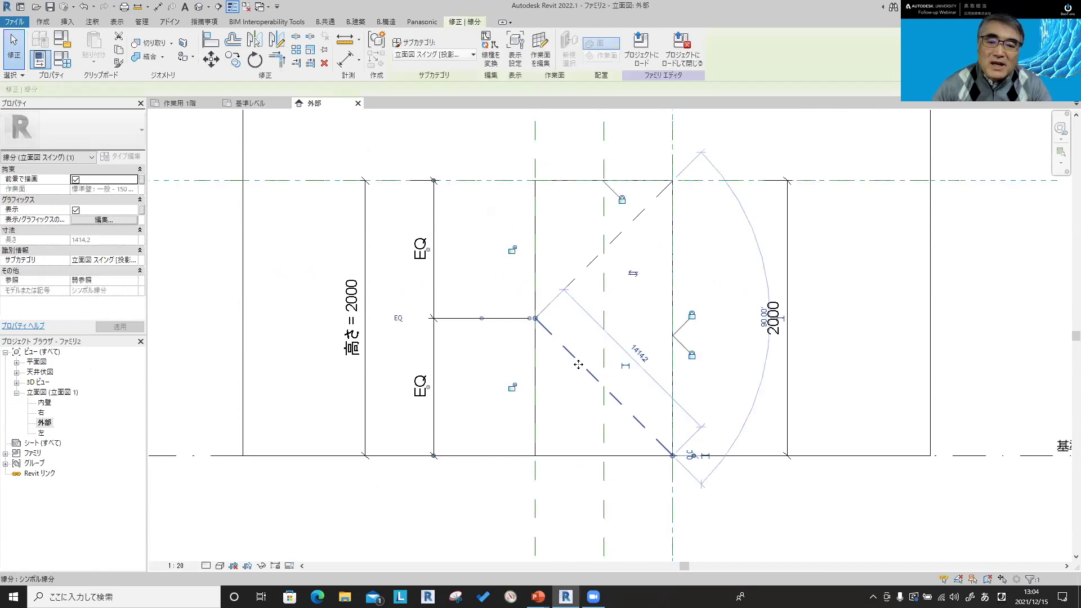
key(Delete)
click(578, 285)
key(Delete)
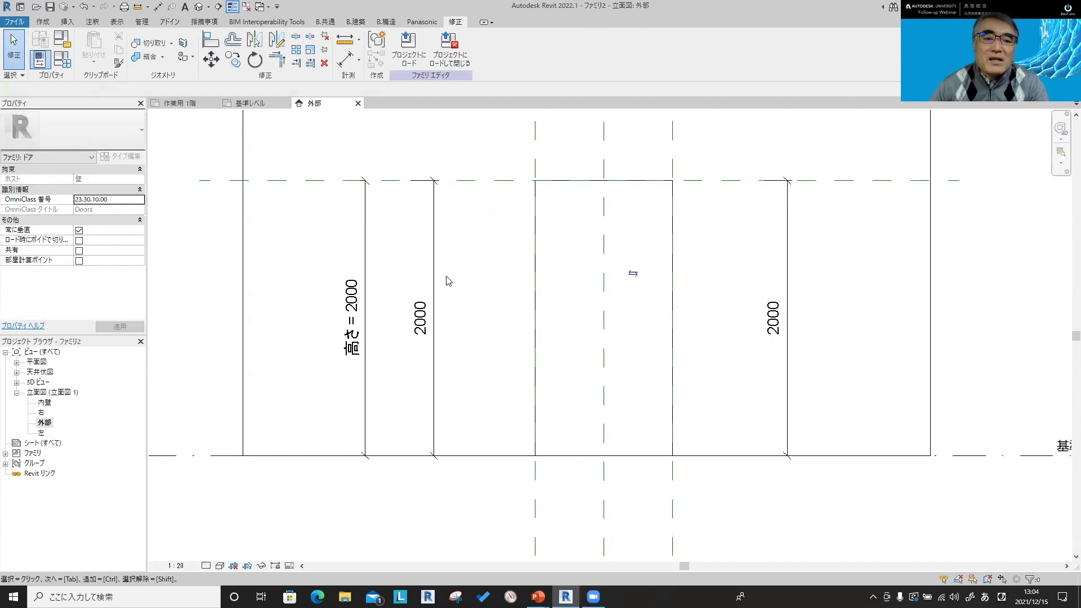
Step: Inspect the 2000 height dimension in the 外部 elevation
click(433, 282)
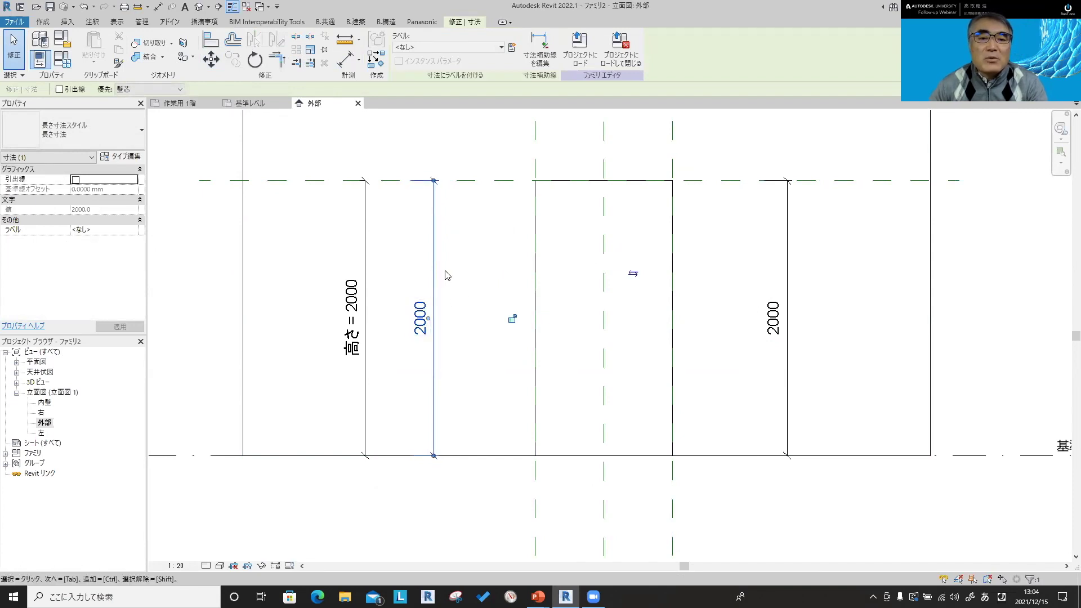
click(205, 355)
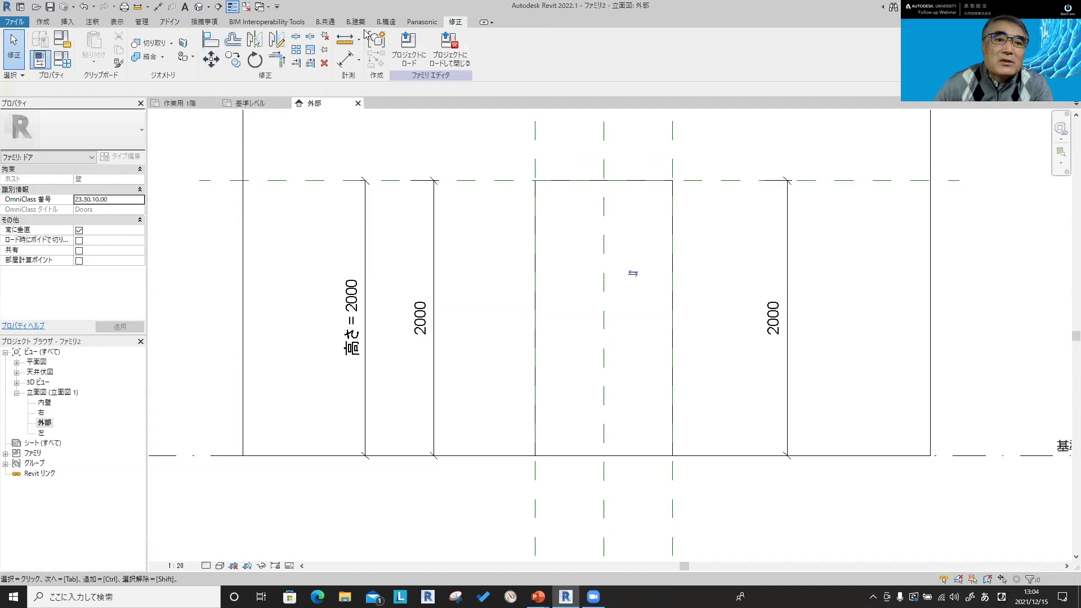
click(141, 23)
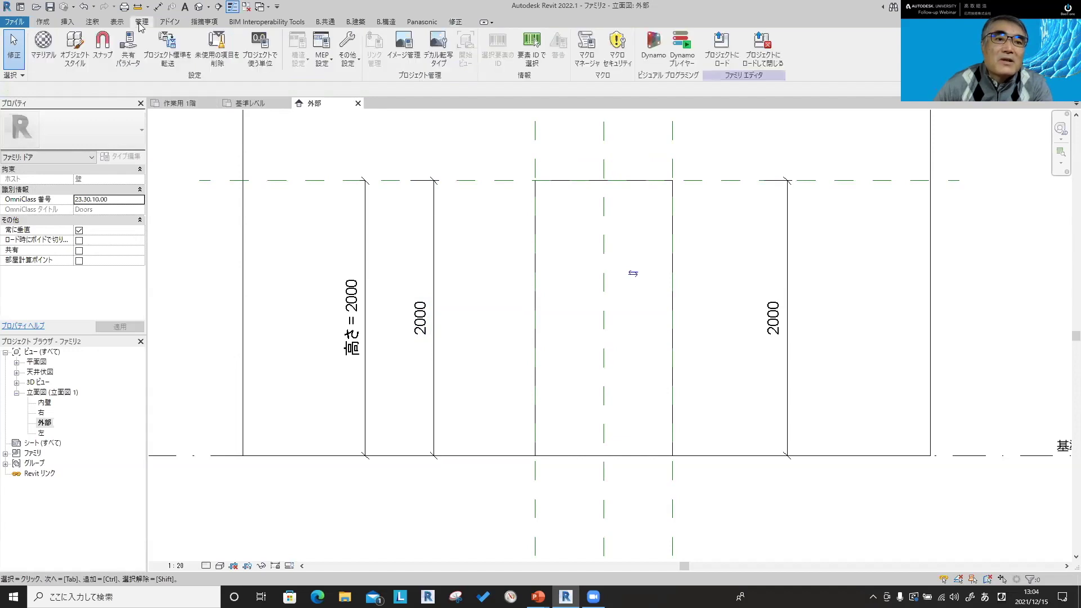
Step: Open Object Styles and review the ガラス, 平面スイング, パネル and フレーム/マリオン subcategories
click(74, 46)
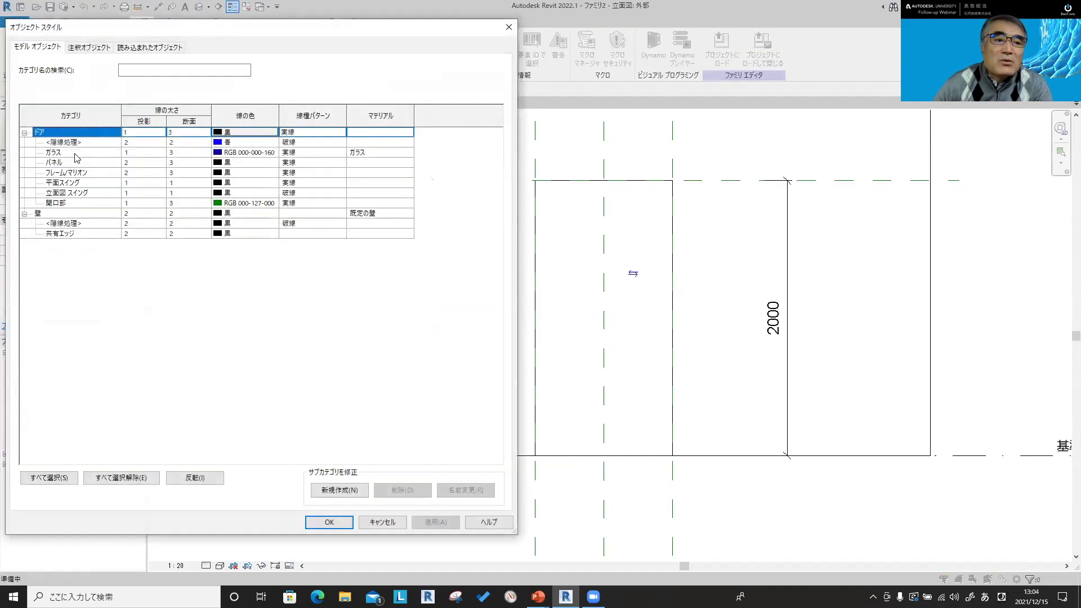
mouse_move(103, 35)
mouse_down()
mouse_move(426, 49)
mouse_move(425, 170)
mouse_move(431, 79)
mouse_up()
click(409, 297)
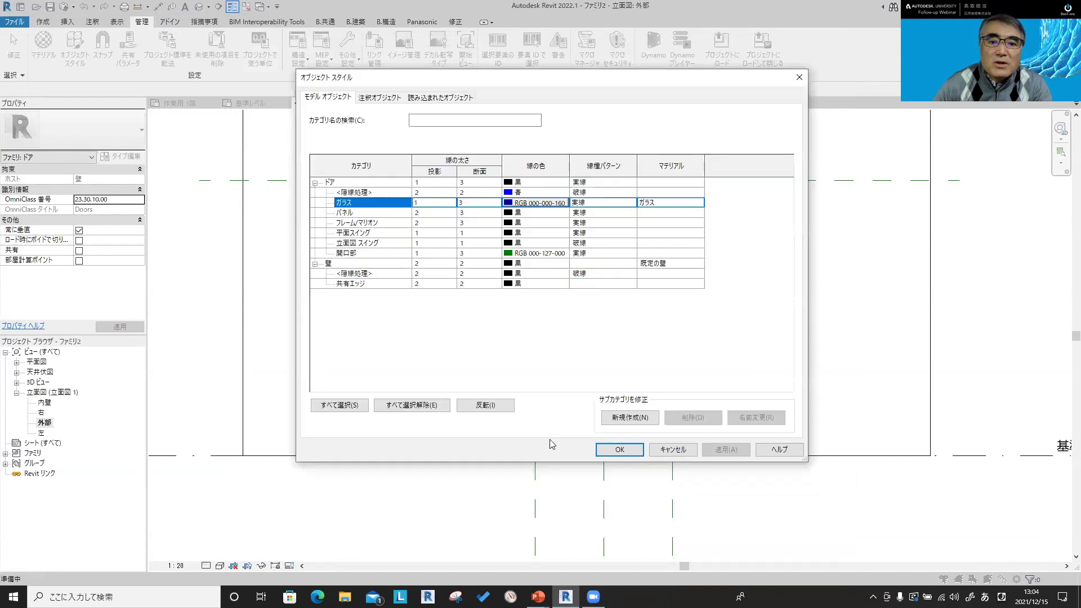
click(383, 233)
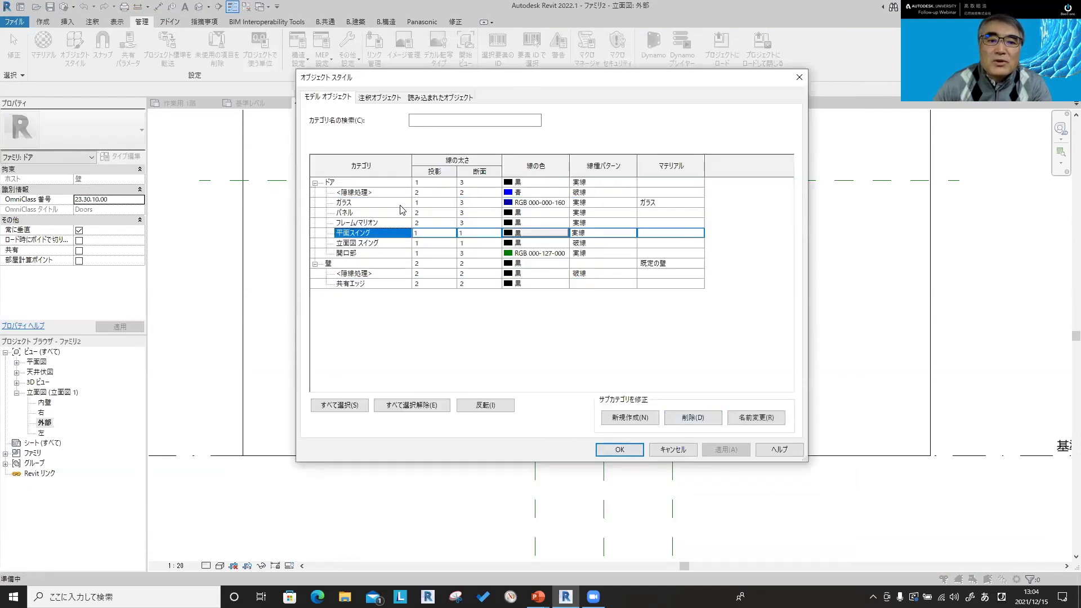
key(Up)
key(Up)
key(Up)
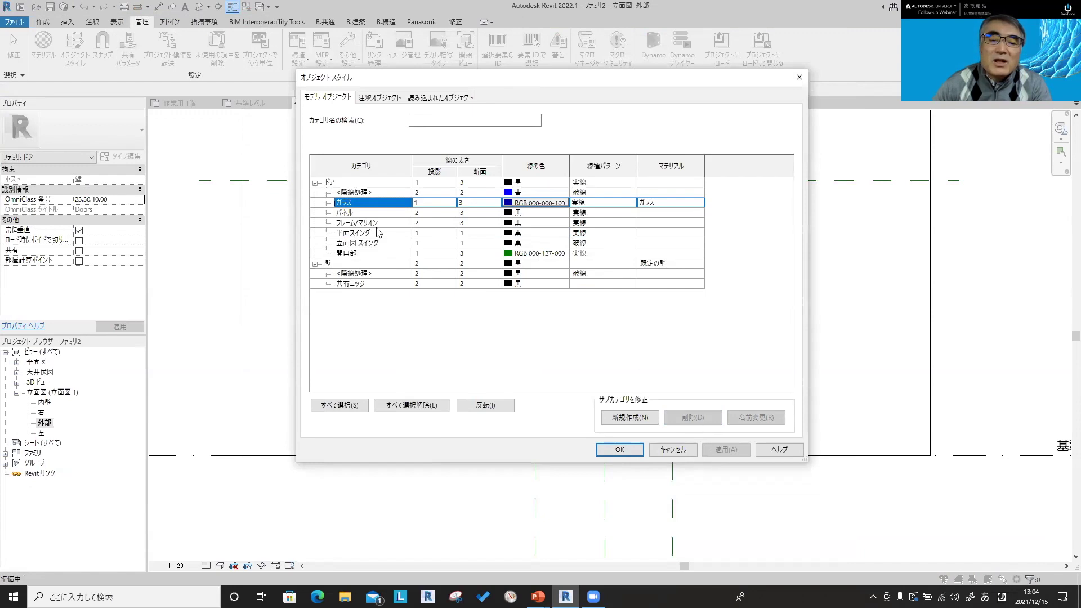
click(370, 217)
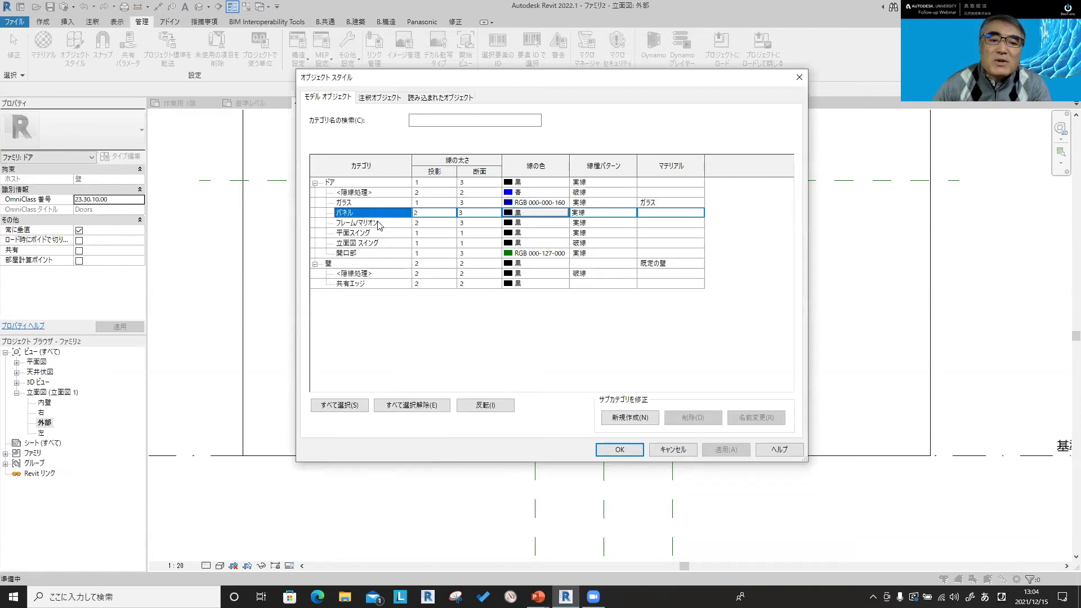
click(379, 226)
Step: Delete the 平面スイング and 立面図 スイング subcategories and apply the object styles
click(380, 233)
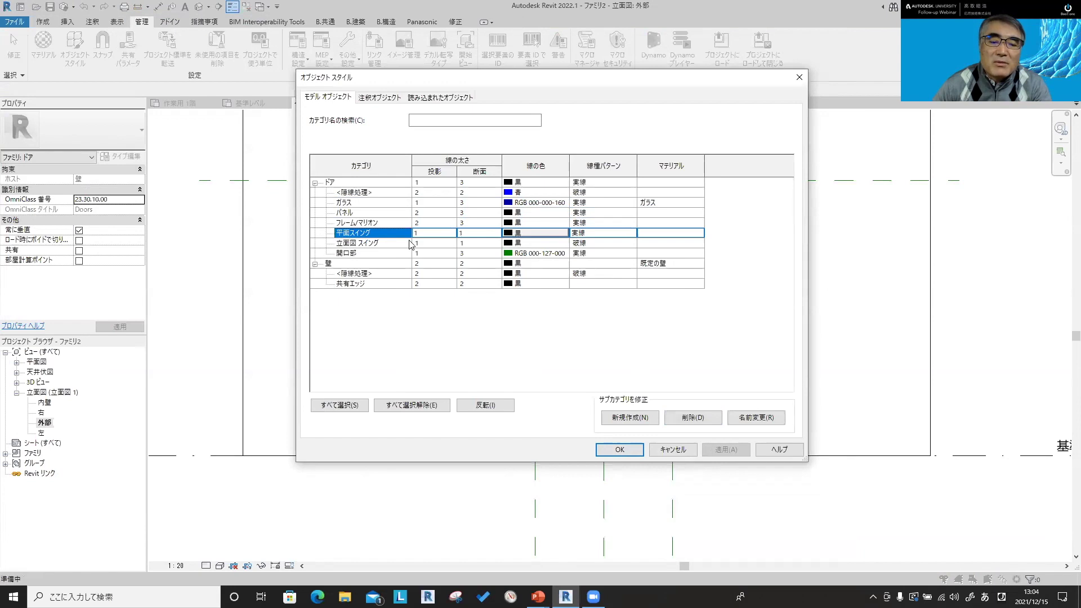
click(682, 419)
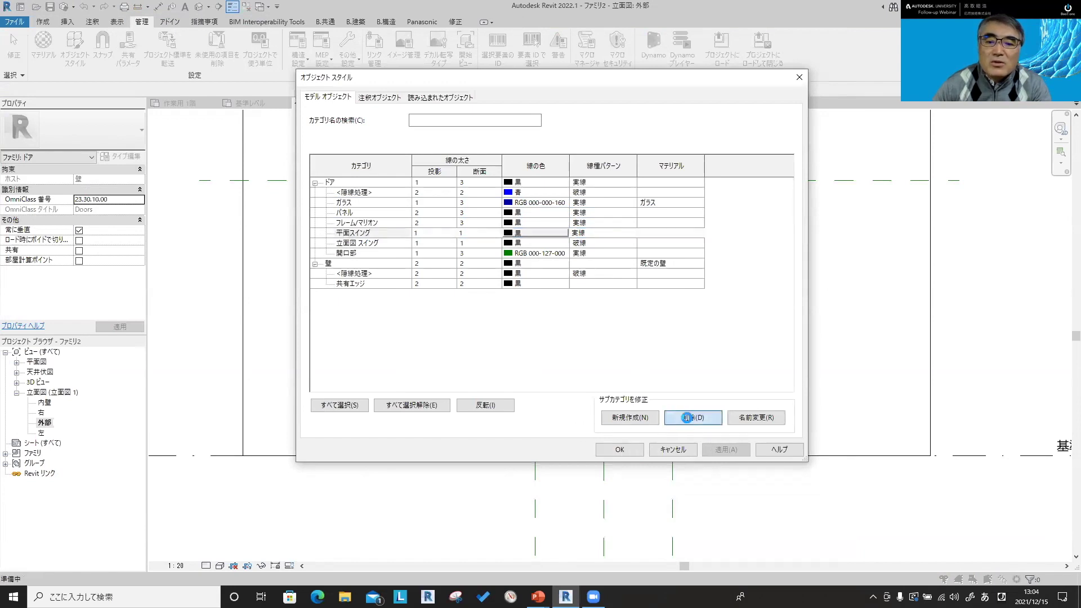
click(566, 302)
click(704, 417)
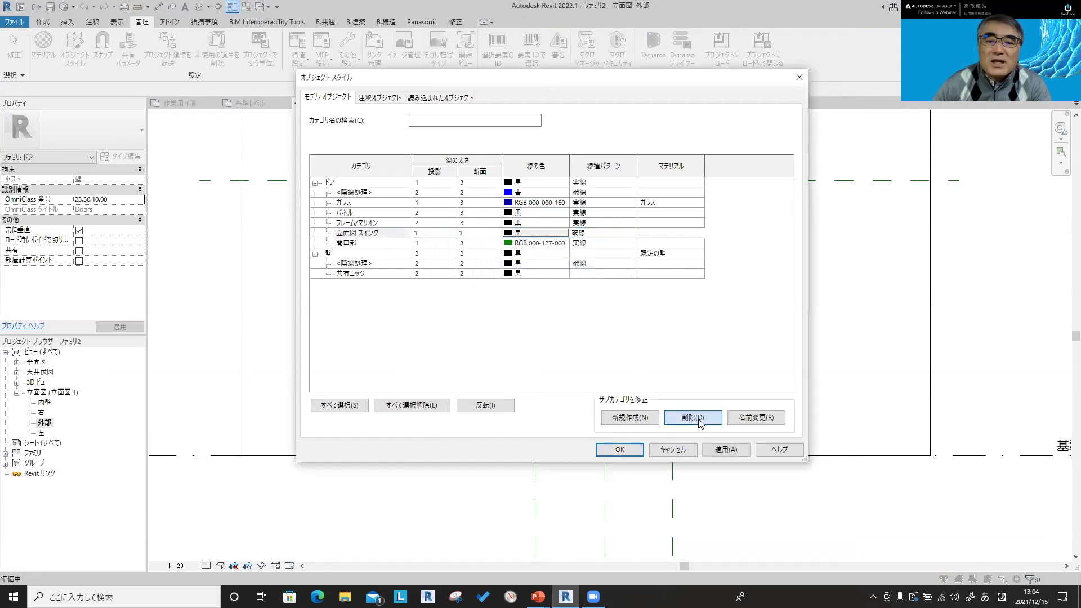
click(555, 297)
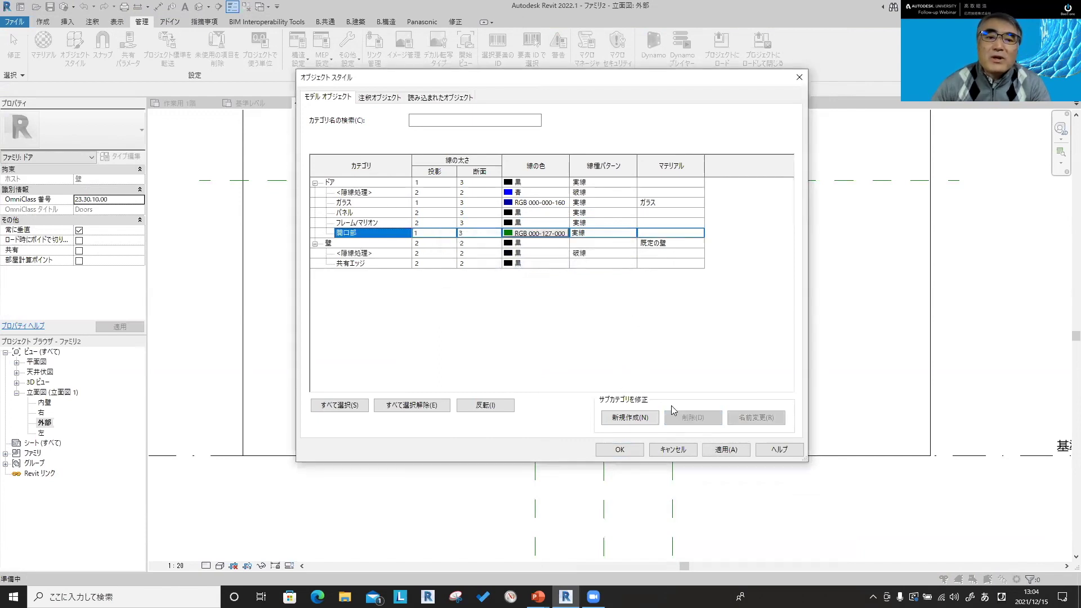
click(622, 450)
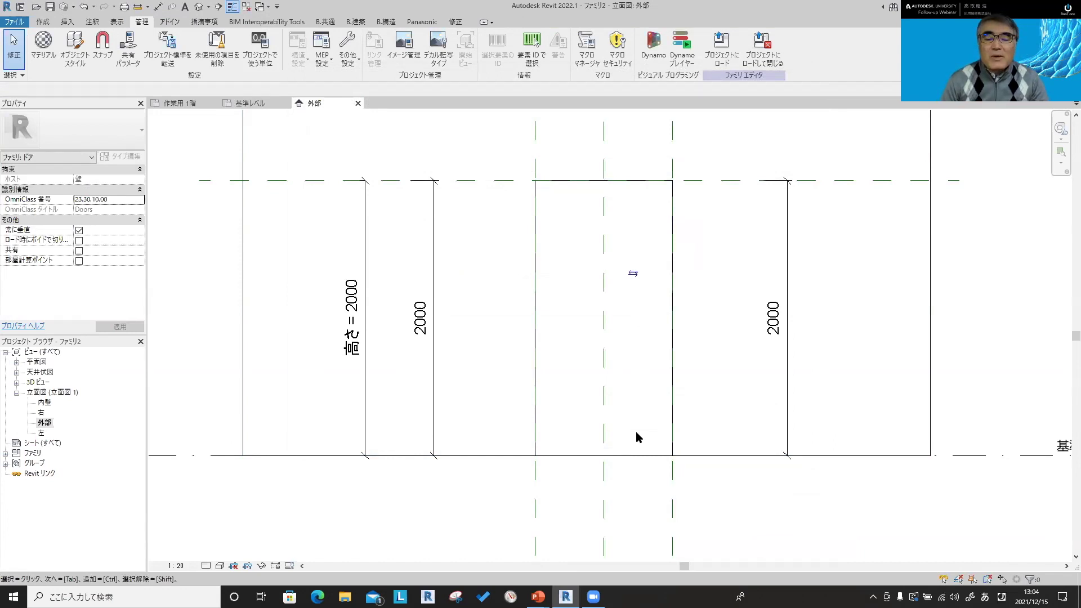
Step: Advance the slideshow to the 二重壁に備える slide and return to the Revit door family
key(alt+Tab)
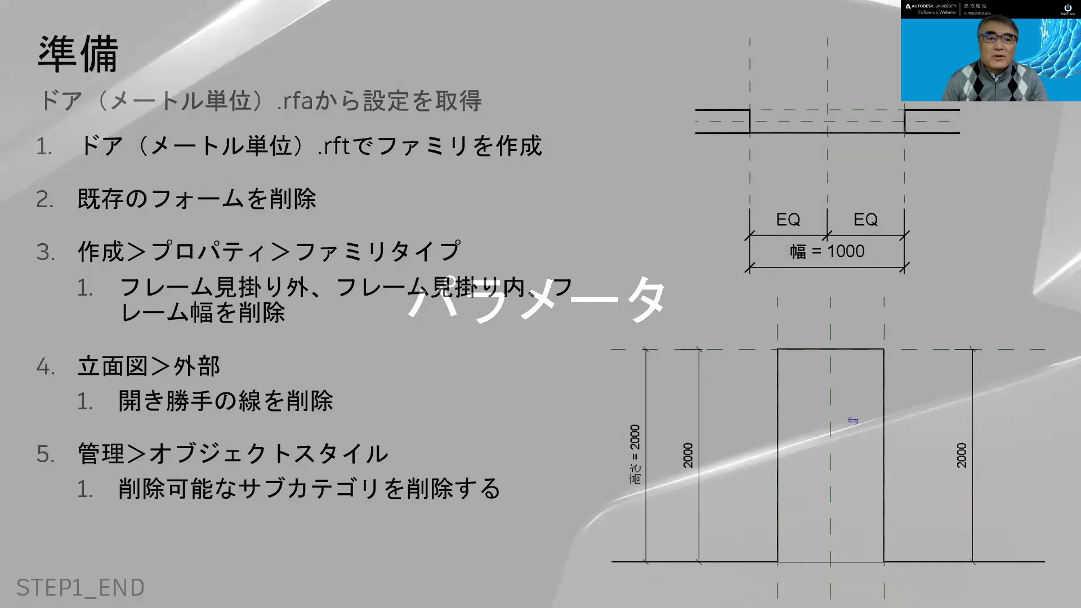
key(Right)
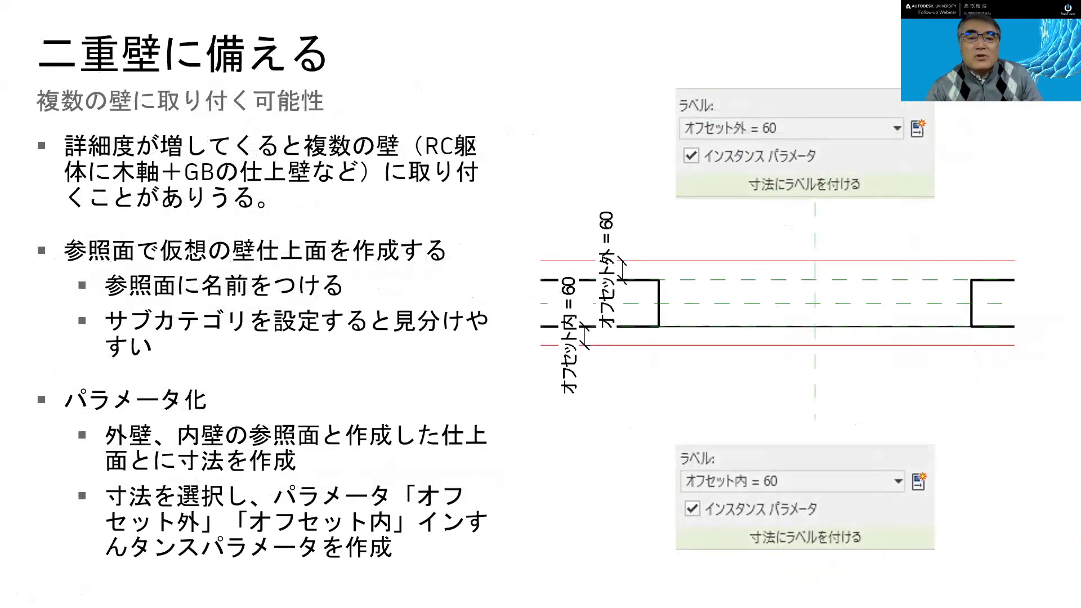
key(alt+Tab)
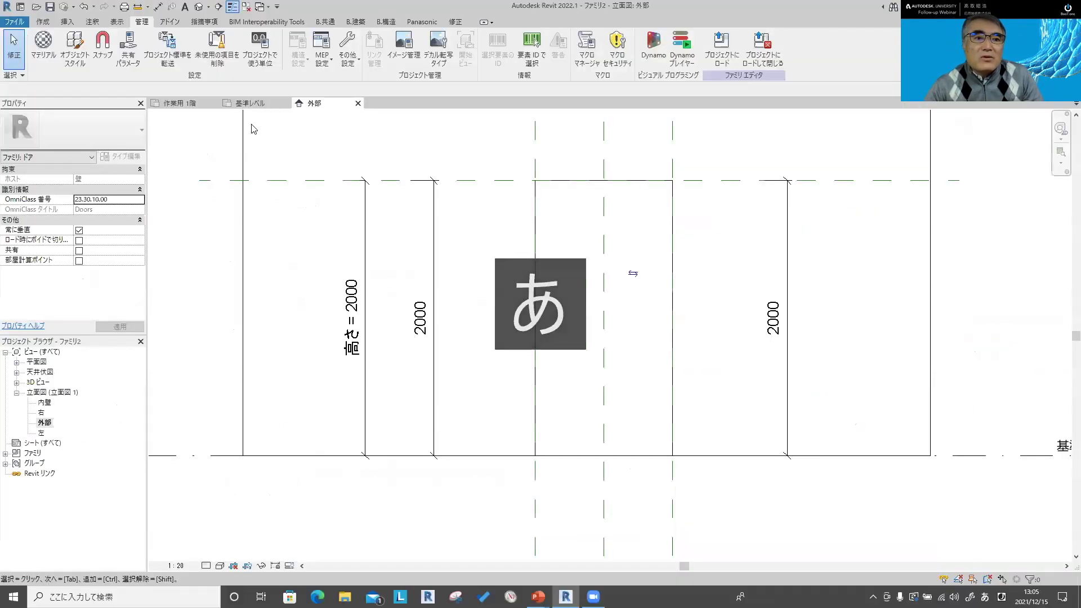
Step: Place the 枠A door into the wall on the 作業用 1階 plan so it cuts an opening
click(190, 105)
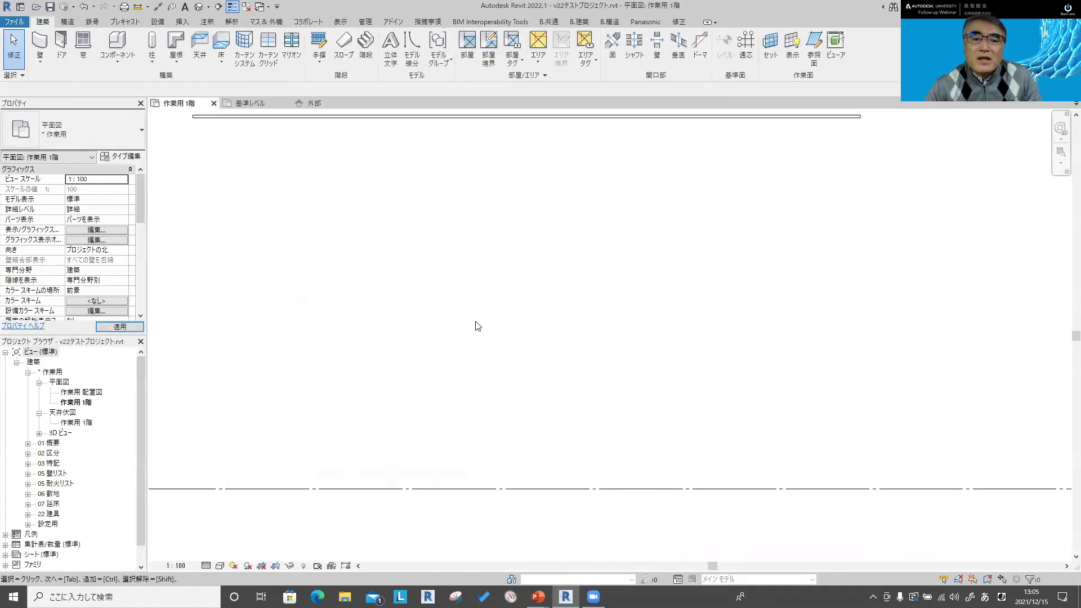
middle_drag(562, 466, 536, 396)
scroll(536, 396, up, 3)
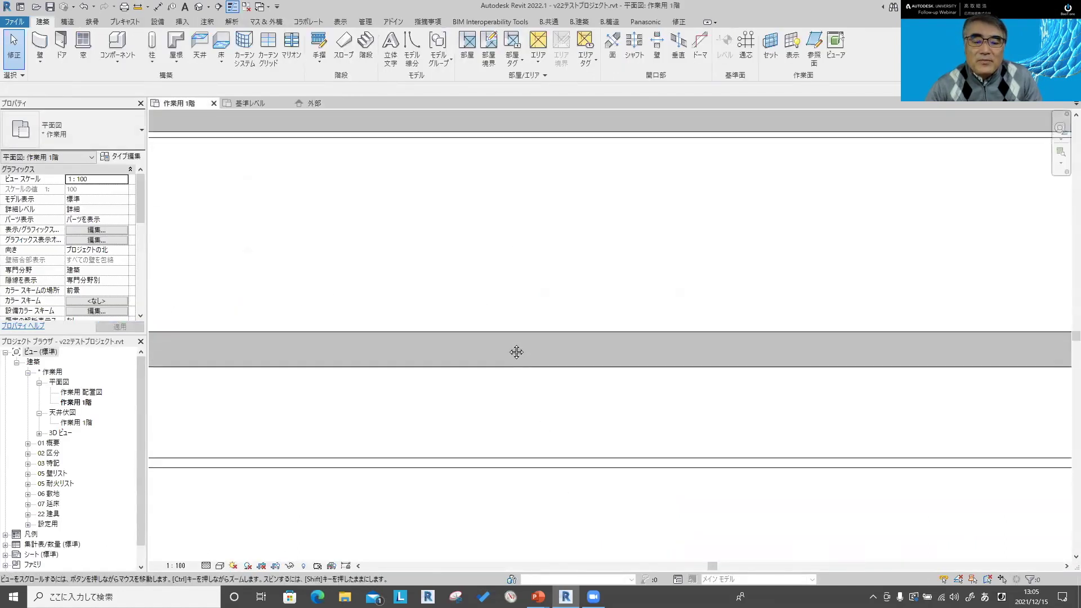
click(62, 44)
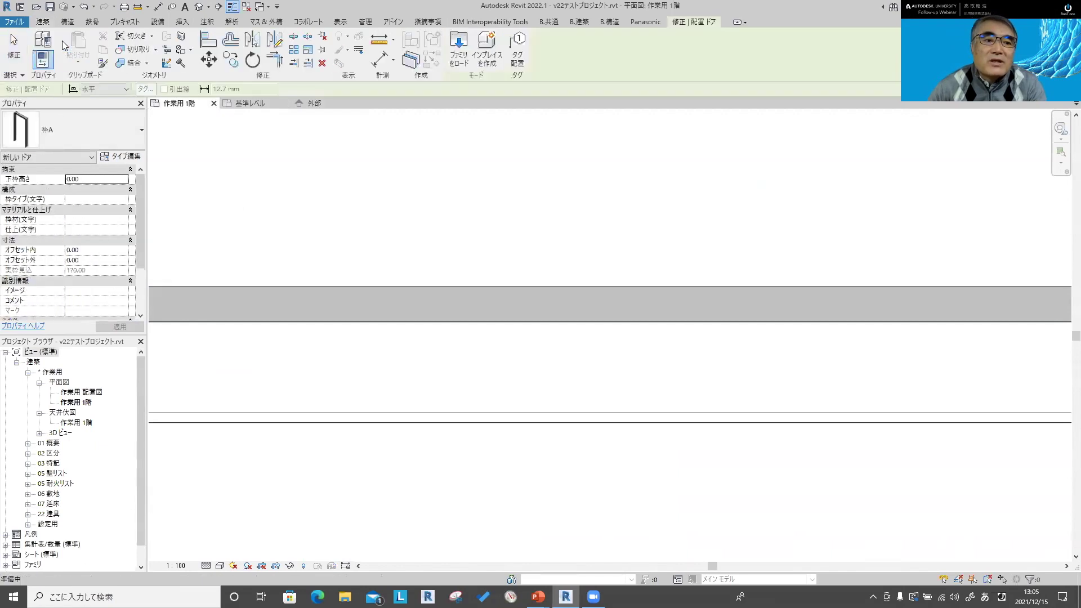
click(544, 285)
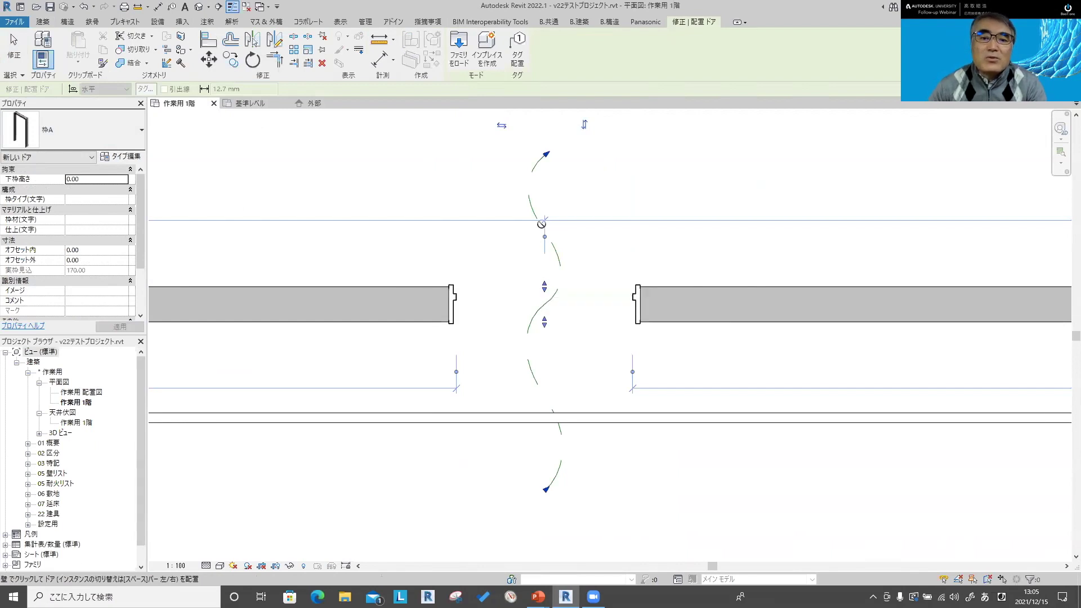
click(13, 45)
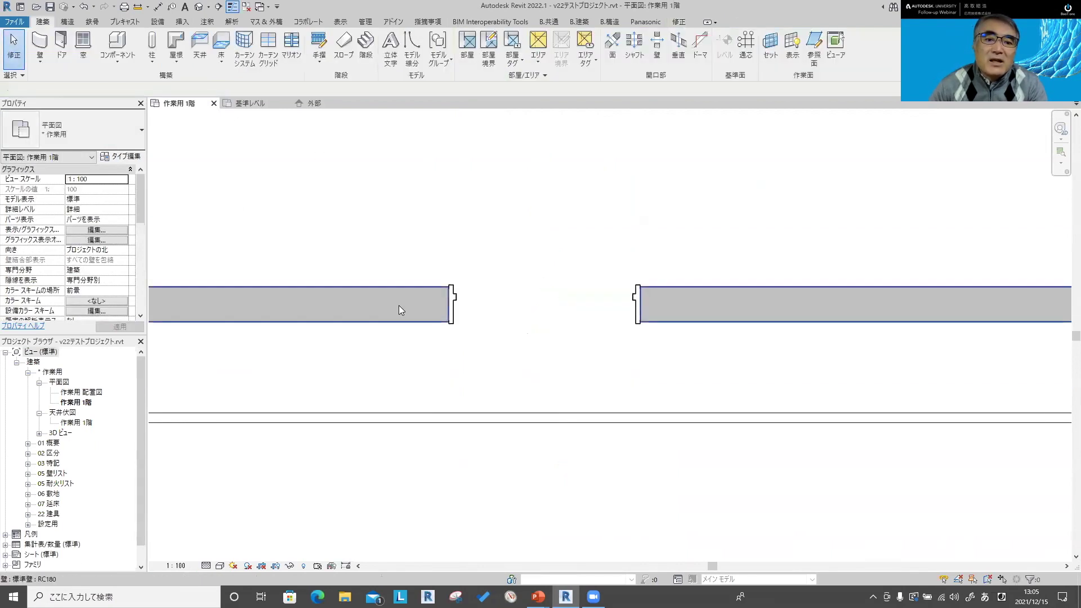
middle_drag(409, 384, 426, 380)
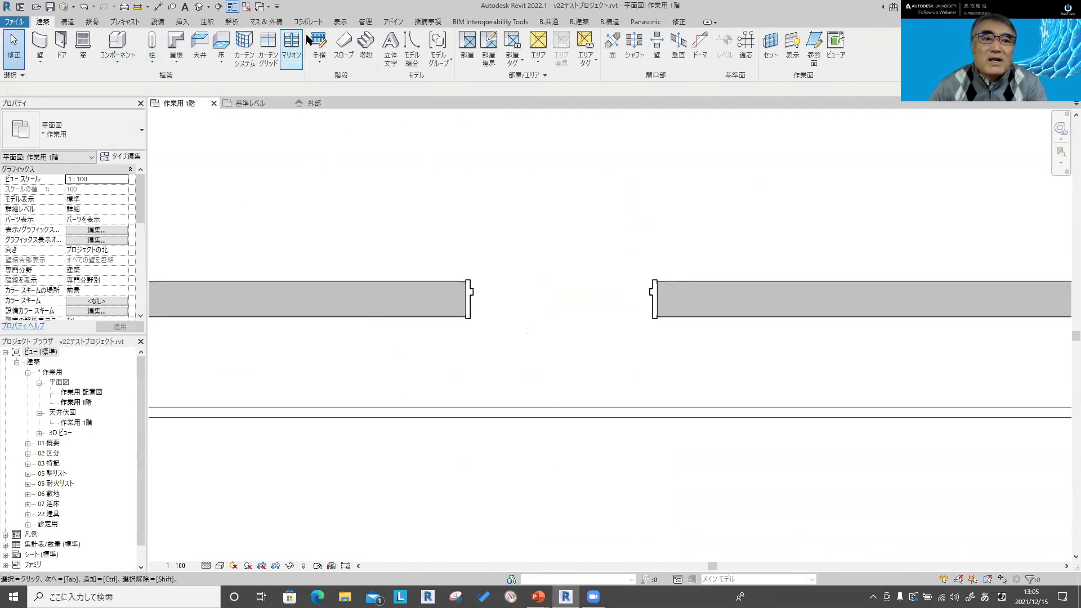
Step: Align the lower line to the wall face with Align
click(681, 25)
click(208, 39)
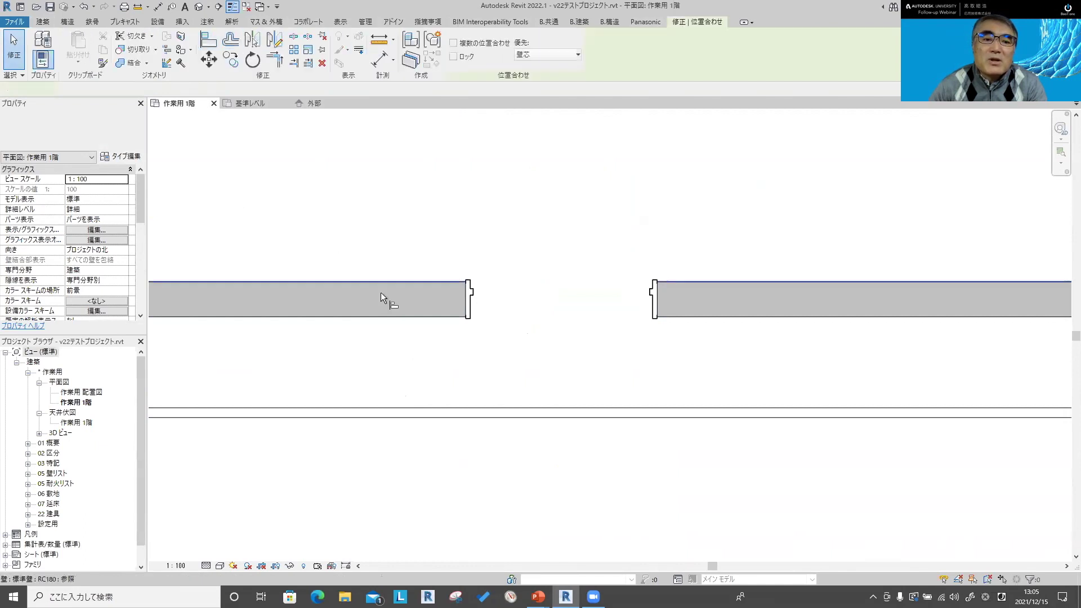
click(386, 317)
click(386, 408)
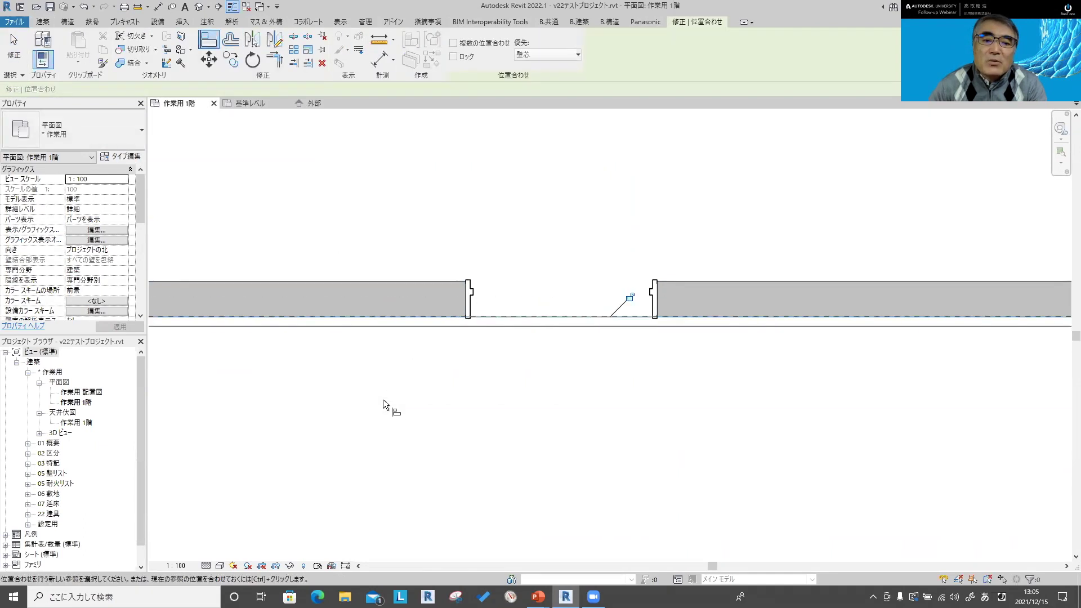
key(Escape)
key(Escape)
scroll(542, 356, up, 2)
scroll(450, 299, up, 1)
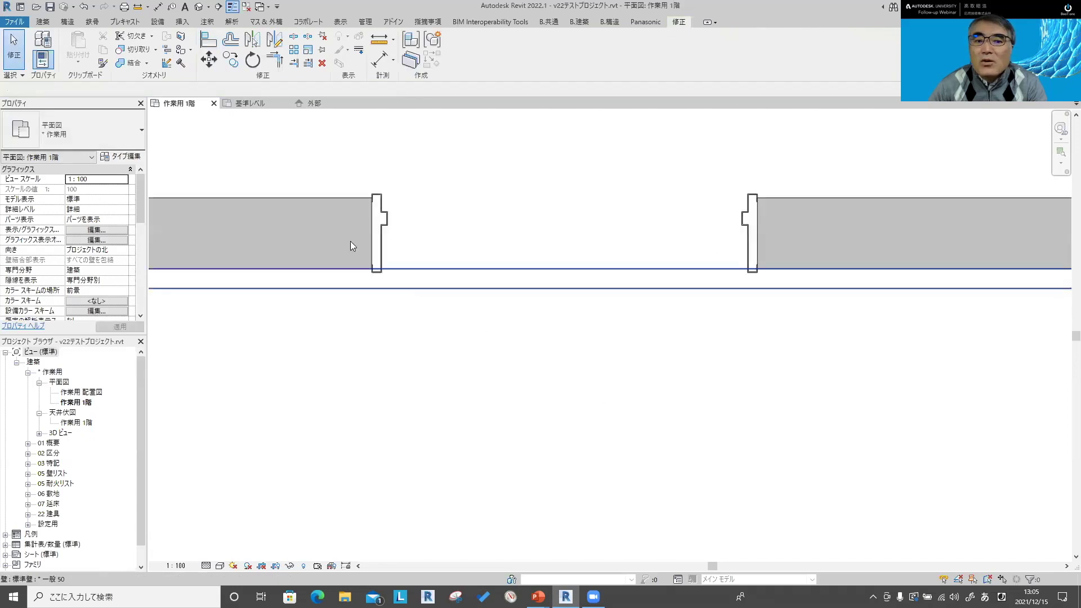
middle_drag(411, 345, 407, 378)
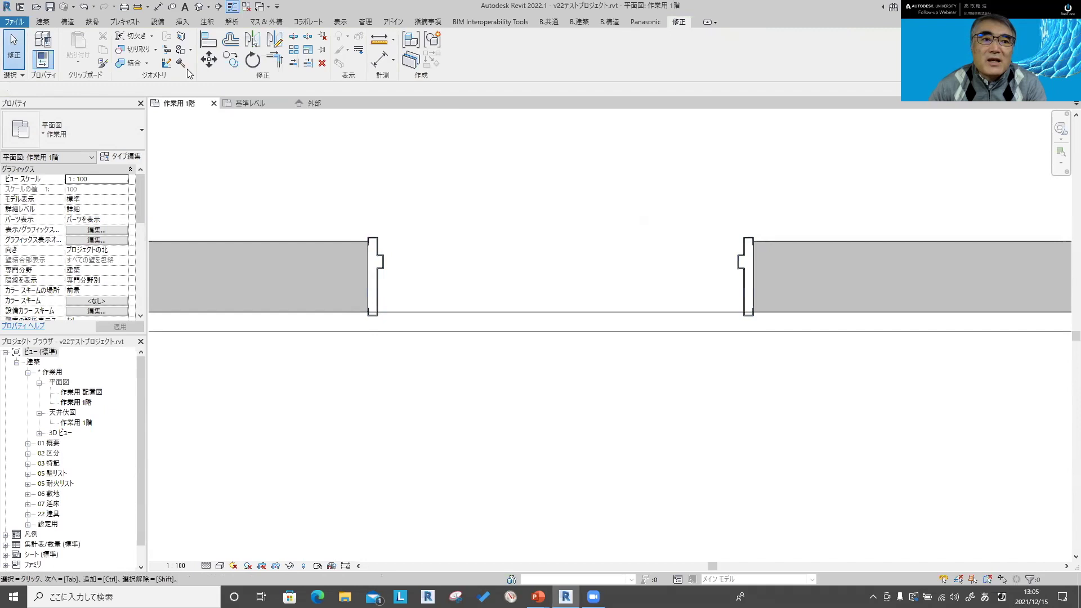
Step: Align the door frame's edge to the lower line and join the wall geometry
click(208, 45)
click(314, 330)
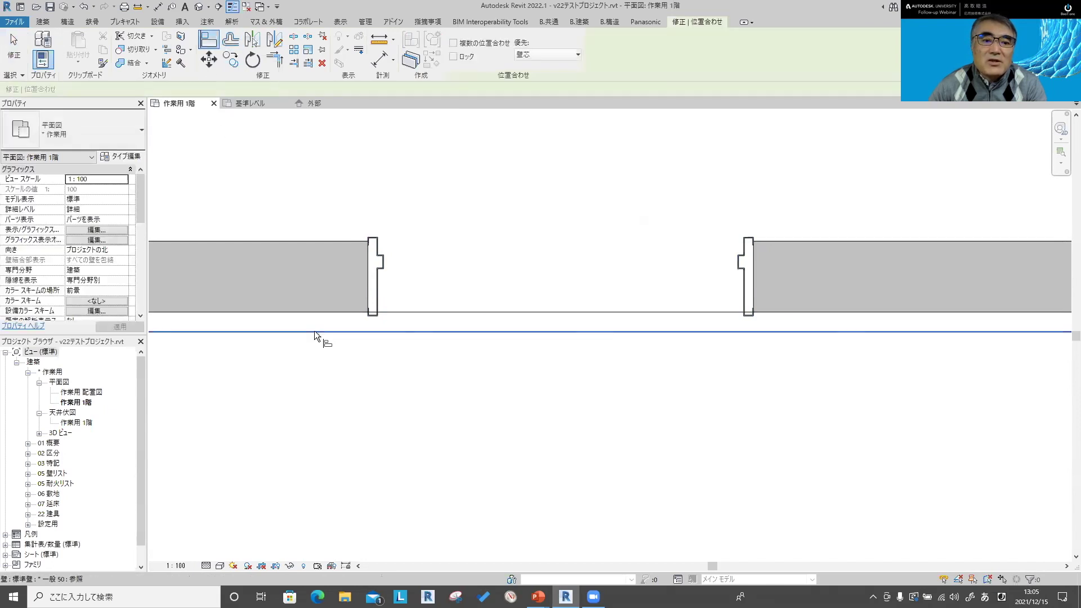
click(488, 317)
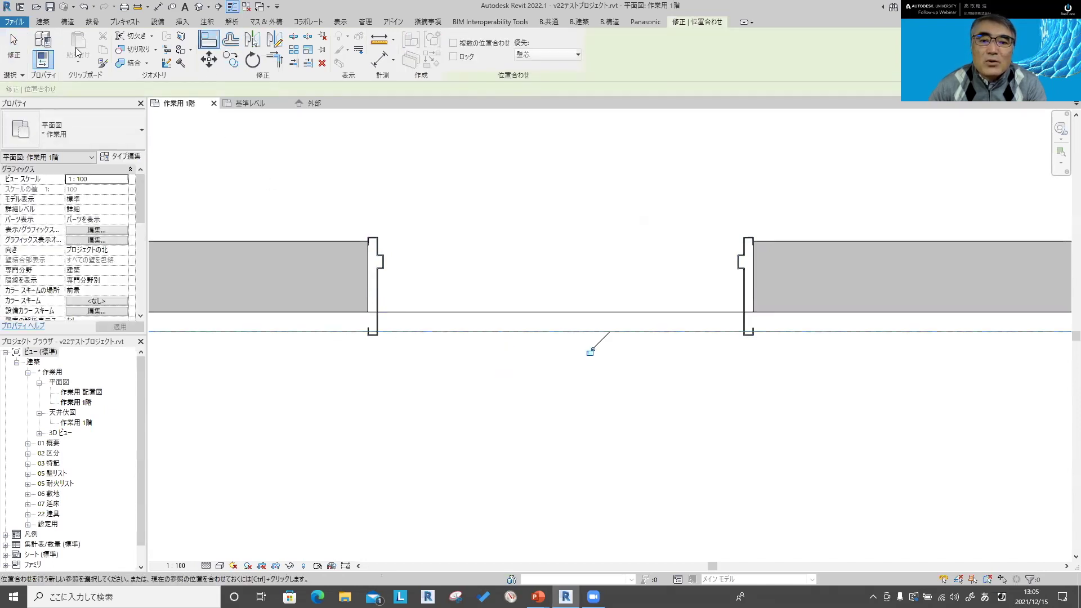
click(15, 44)
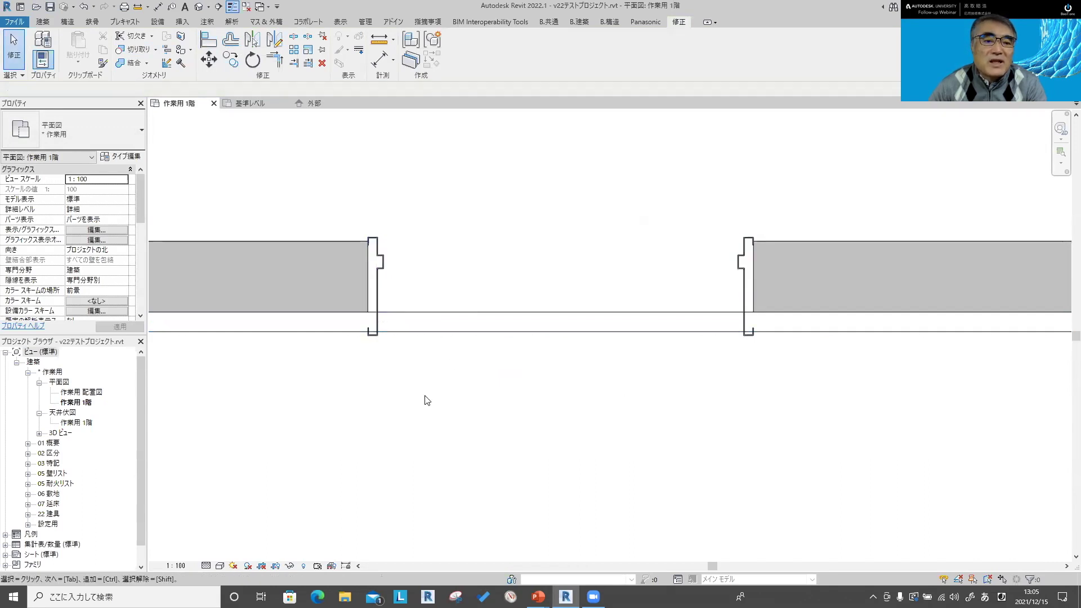
click(135, 64)
click(229, 242)
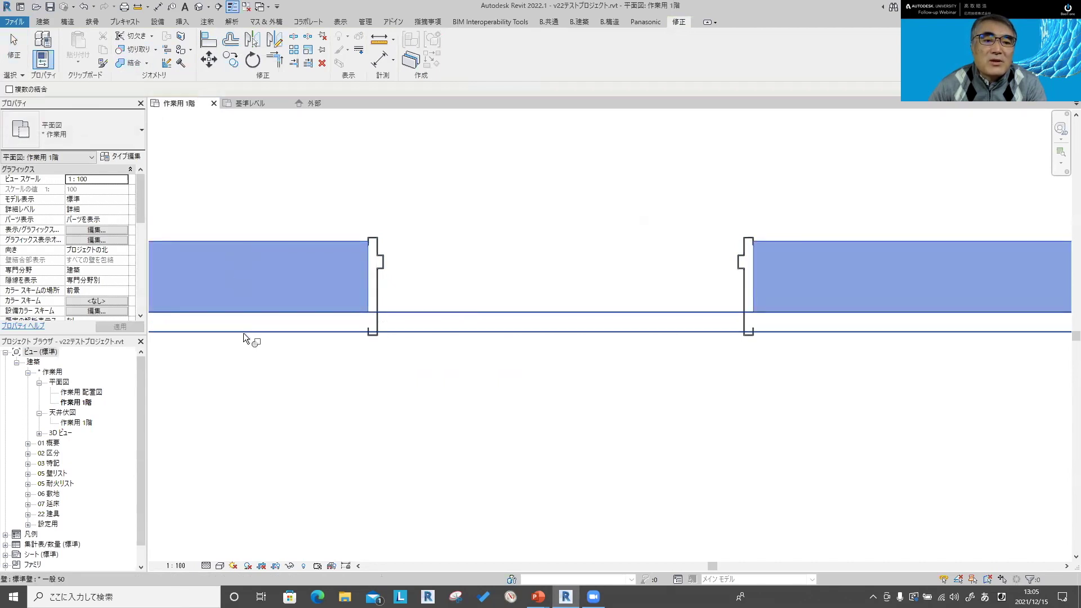
key(Escape)
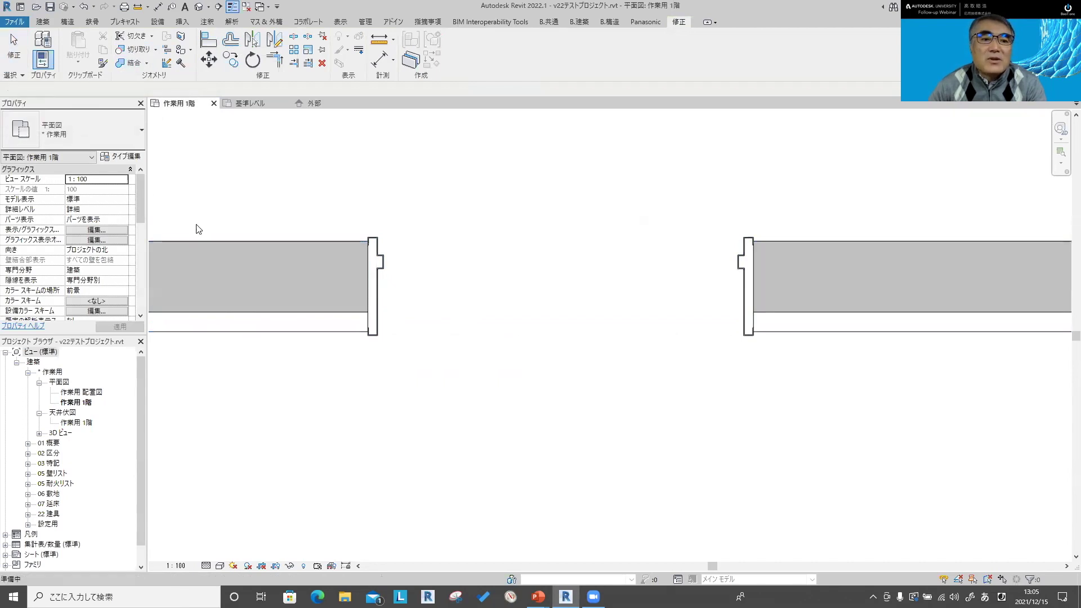
Step: Stretch the frame's outer side up, align it to the upper wall face, then open the family's 基準レベル plan
click(387, 268)
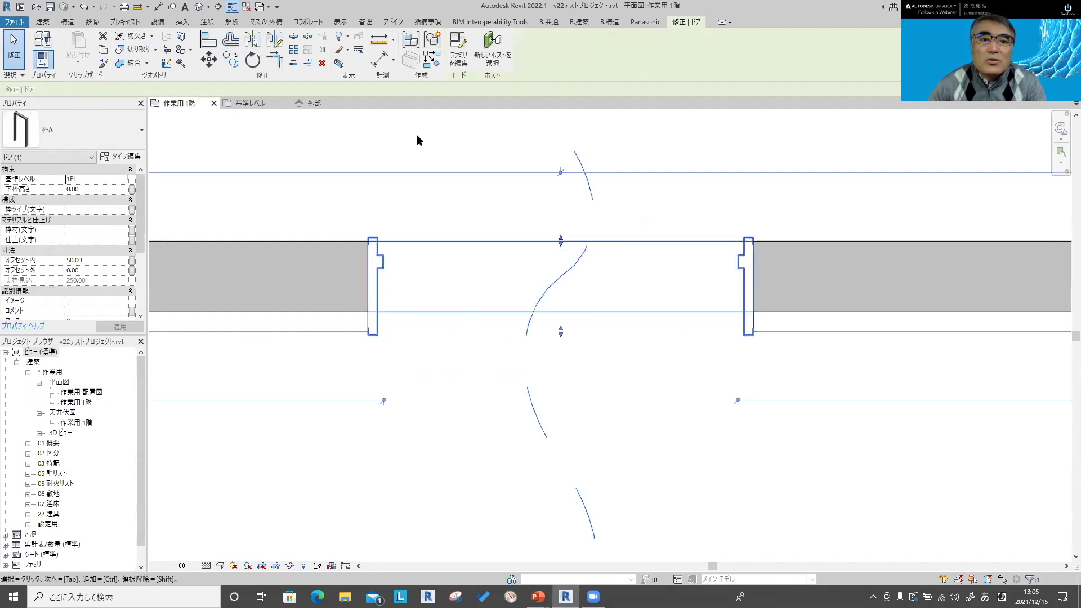
drag(560, 242, 564, 180)
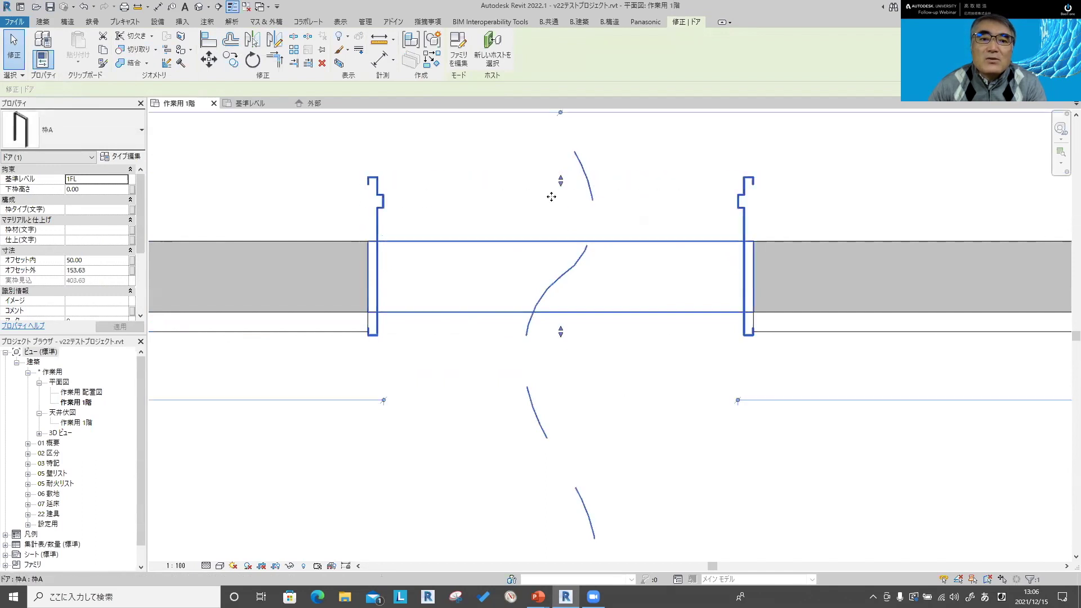
click(206, 38)
click(296, 240)
click(455, 184)
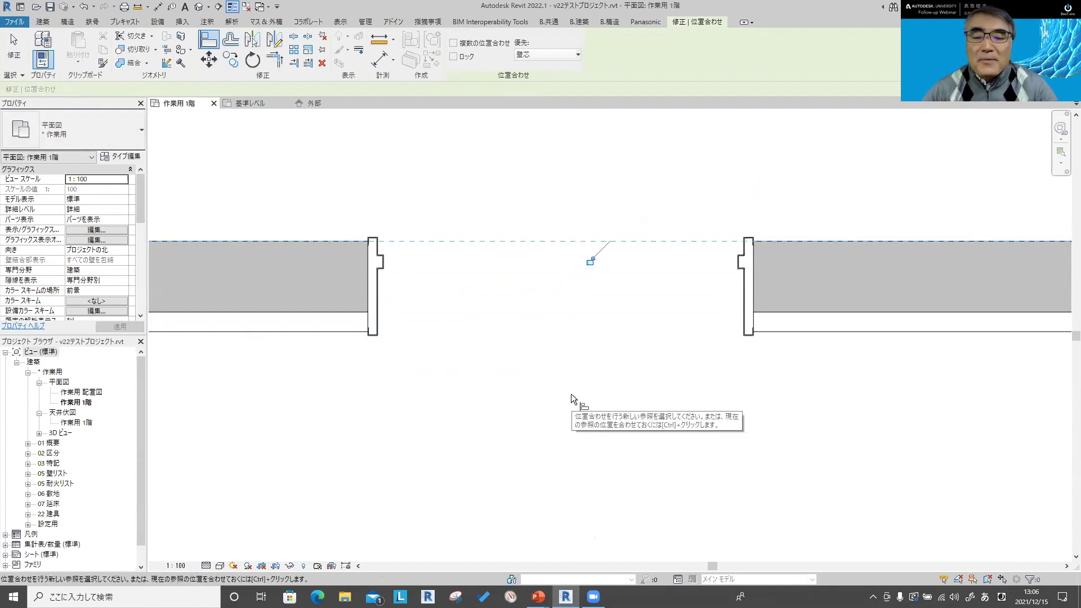
key(Escape)
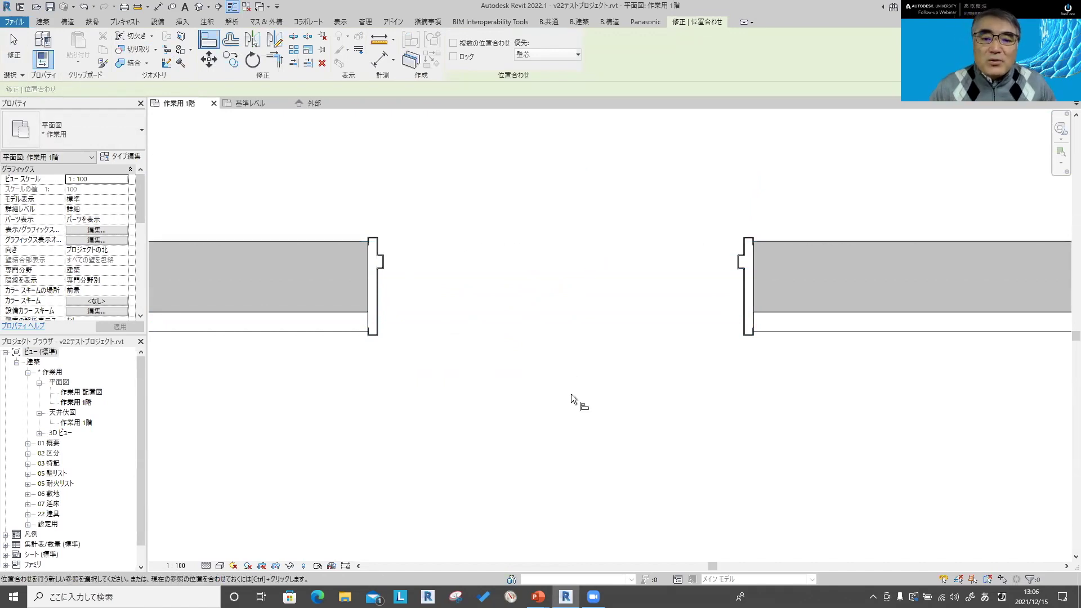
click(254, 103)
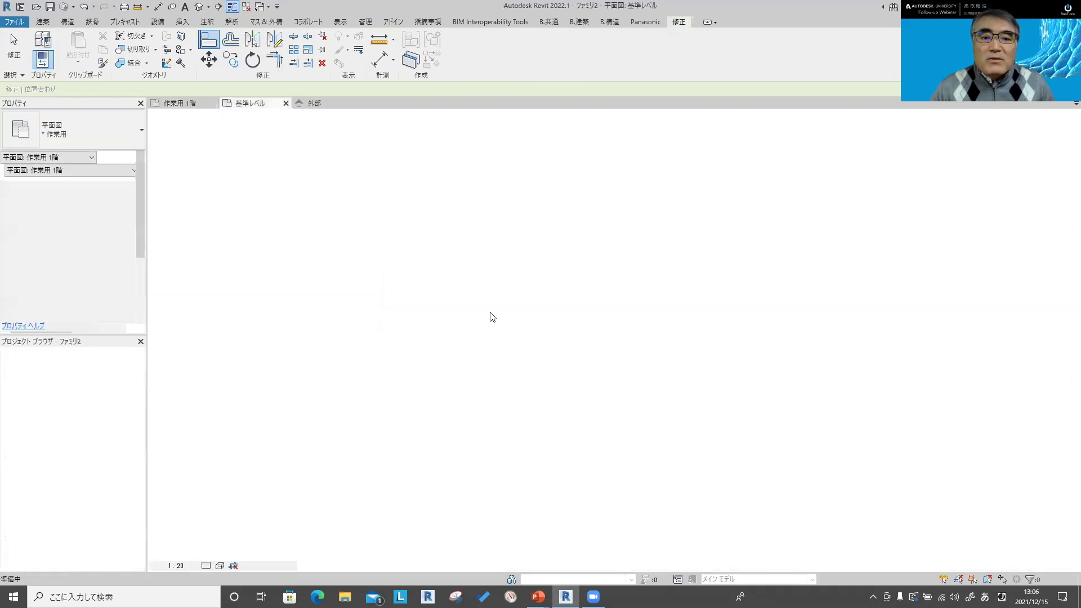
scroll(503, 350, up, 1)
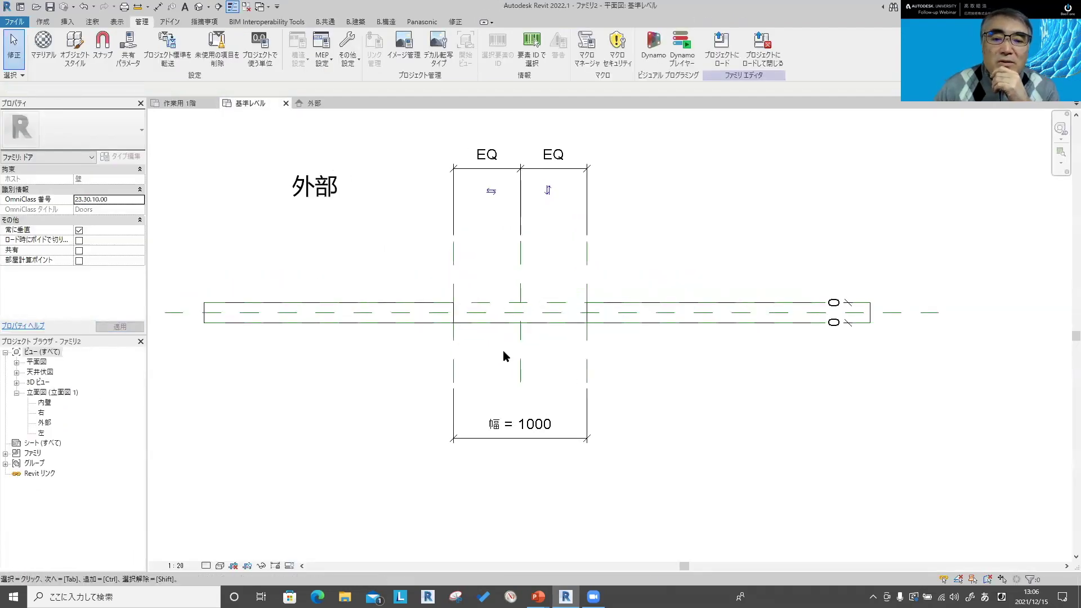
scroll(502, 350, up, 1)
middle_drag(558, 287, 562, 324)
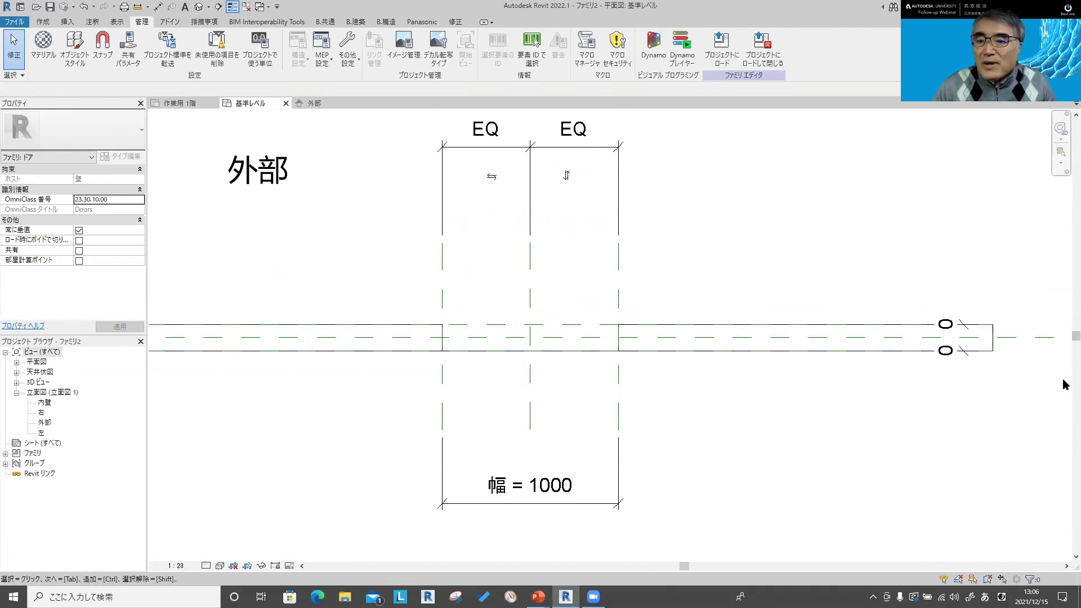
click(961, 354)
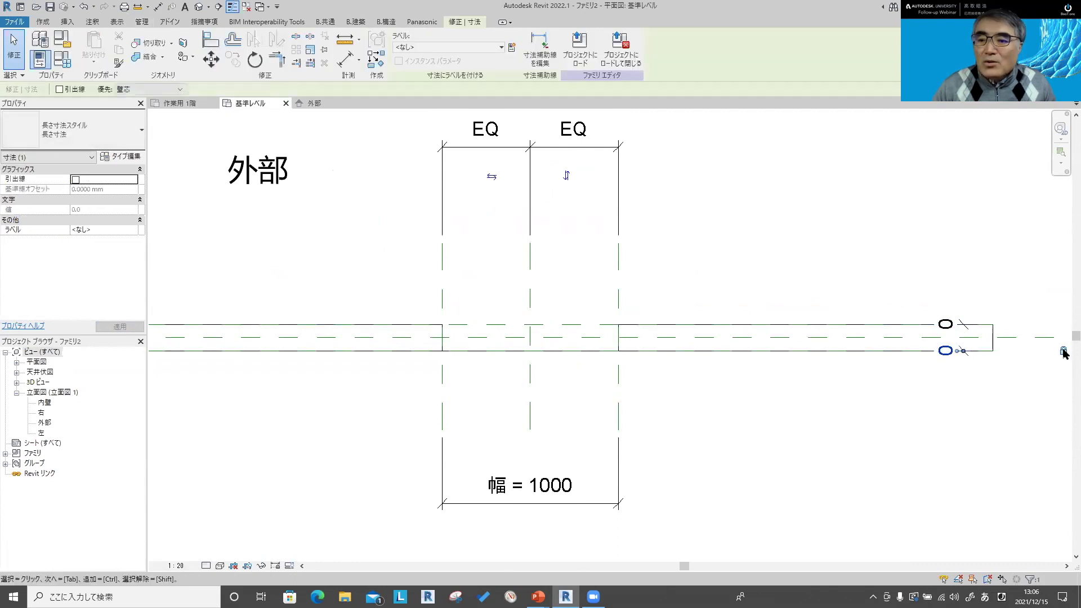
click(1063, 327)
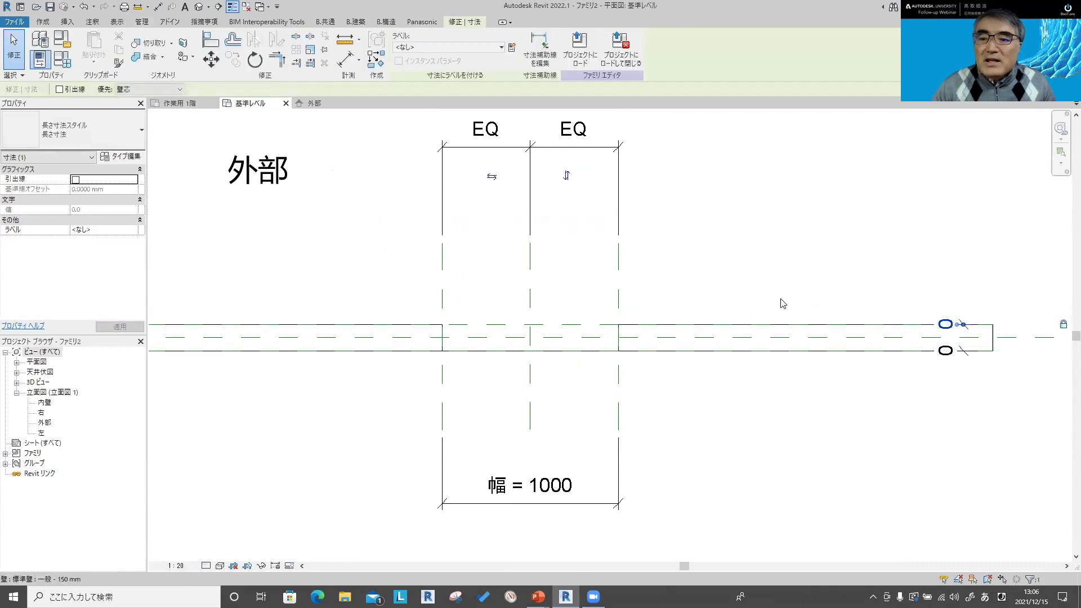
click(795, 394)
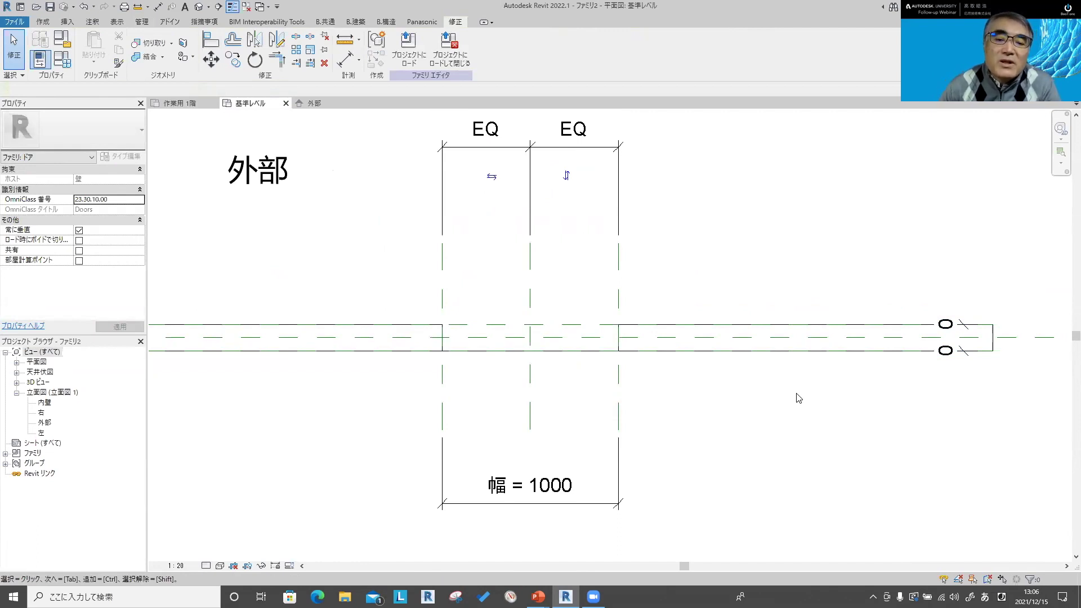
click(44, 22)
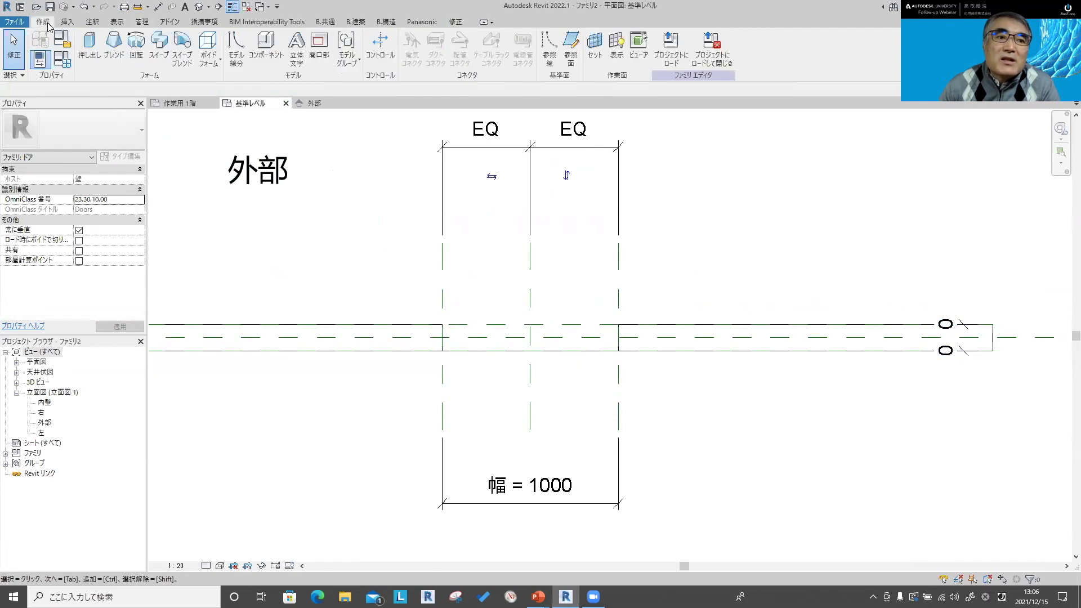
Step: Add reference planes offset 60 from the upper and lower wall lines using Pick Lines
click(570, 54)
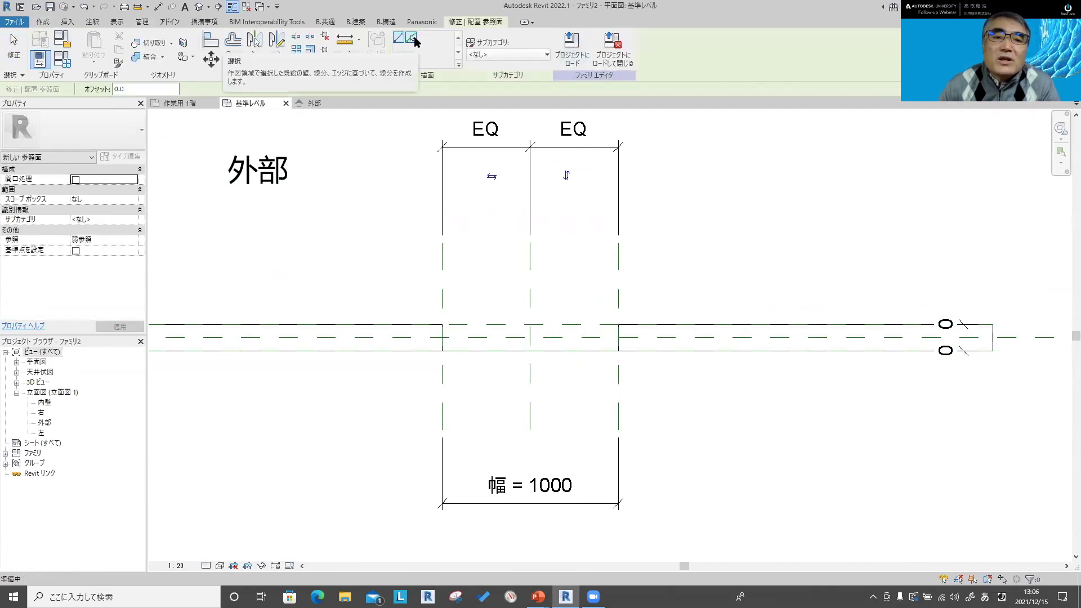
click(415, 42)
text(60)
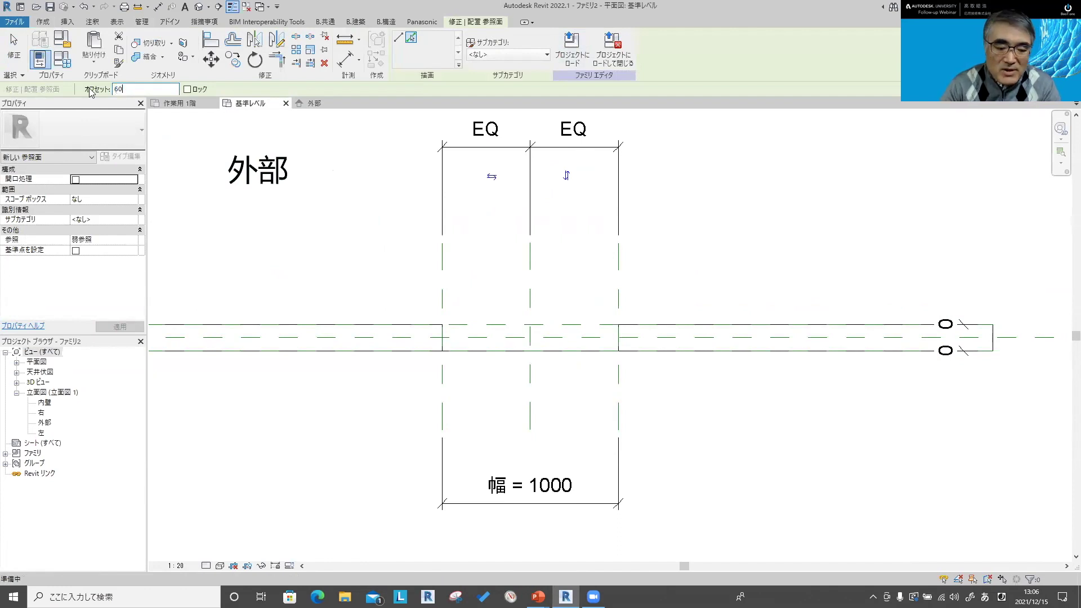
key(Zenkaku_Hankaku)
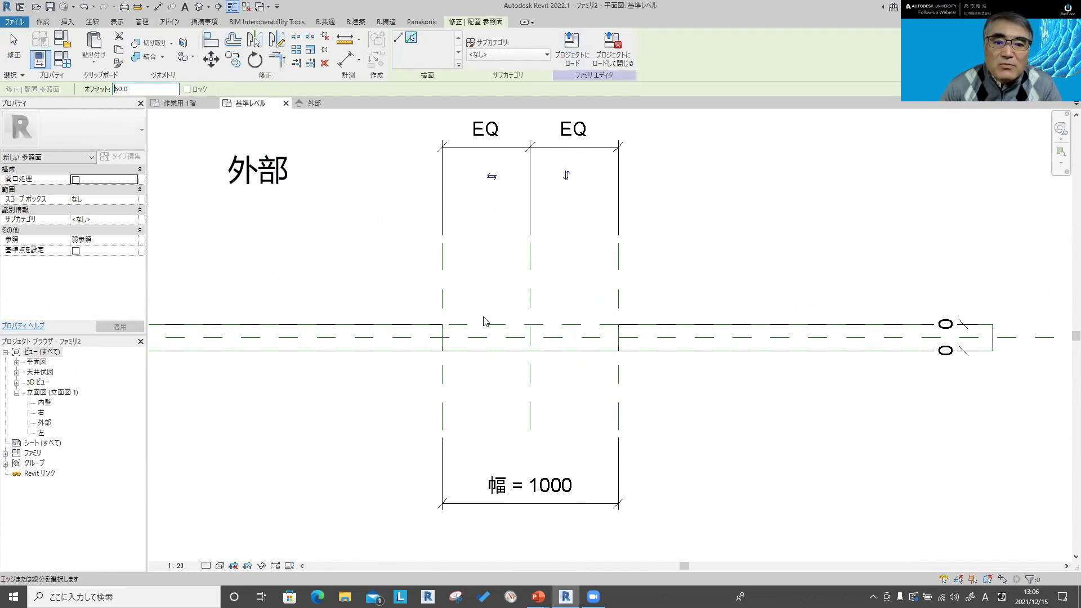
click(485, 324)
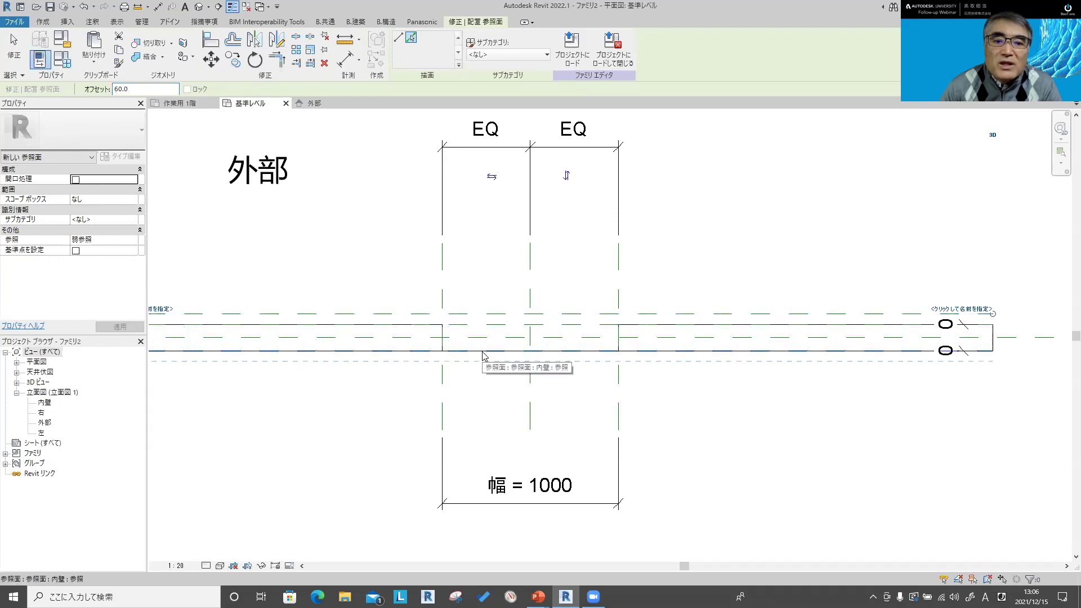
click(483, 352)
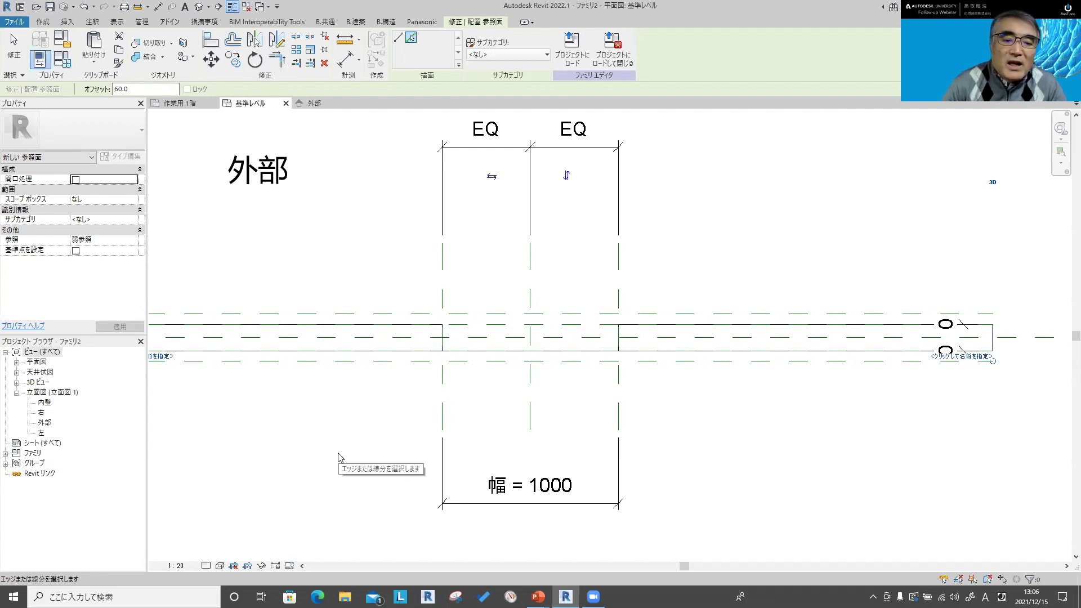
key(Escape)
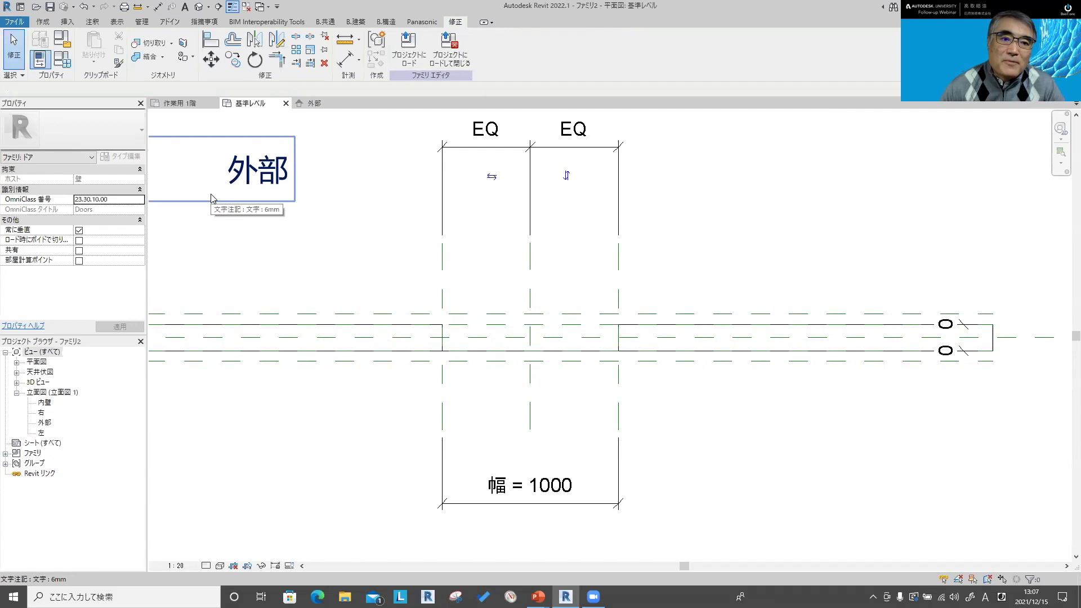
Step: In Object Styles, add a 仕上 subcategory under 参照面 and give it a red line colour
click(141, 22)
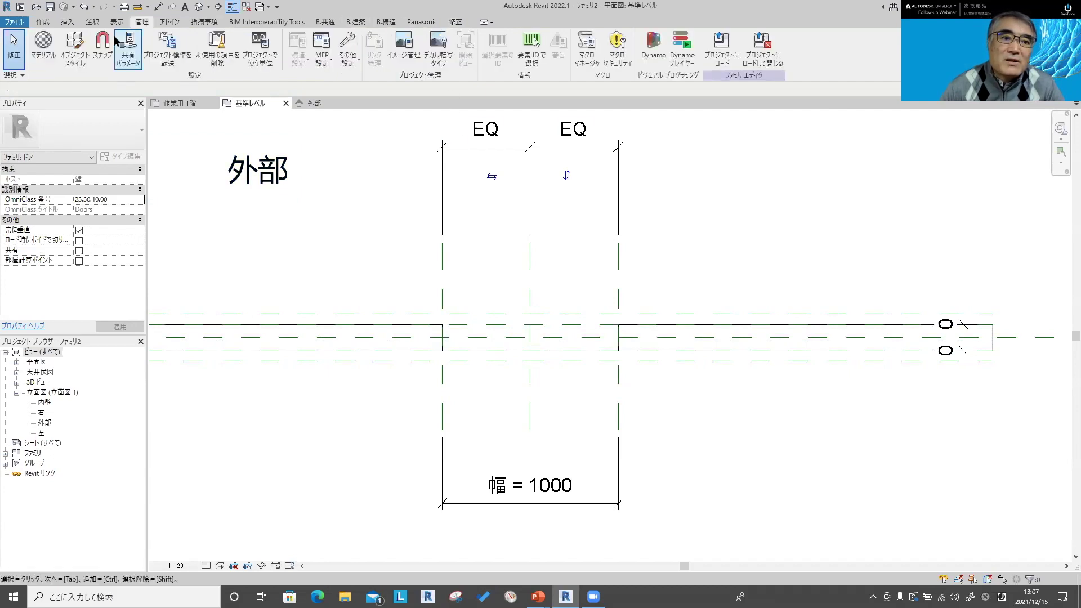
click(74, 45)
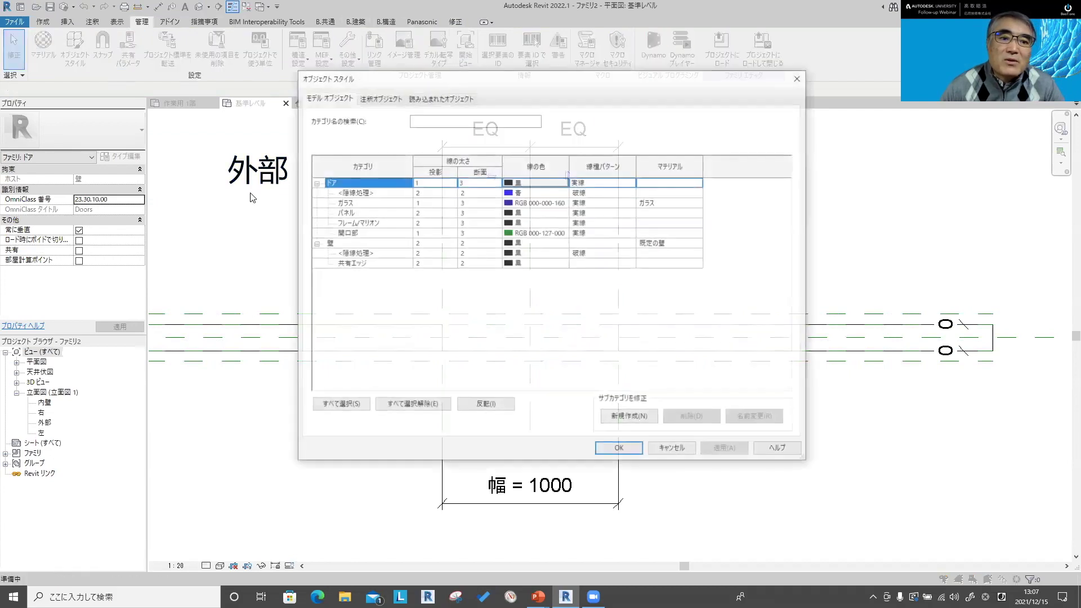
click(376, 100)
click(344, 192)
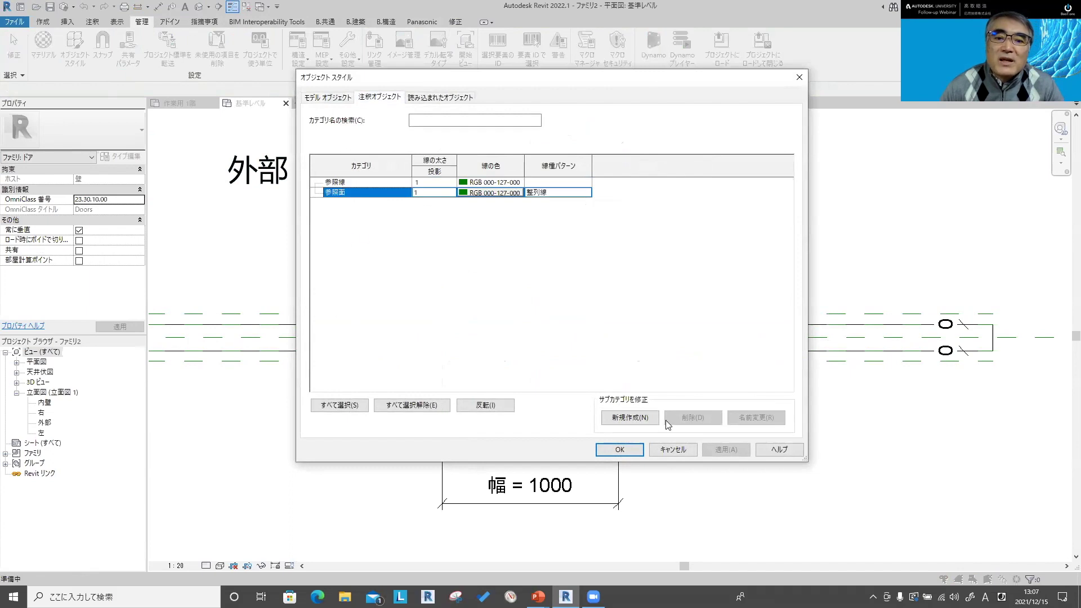
click(619, 417)
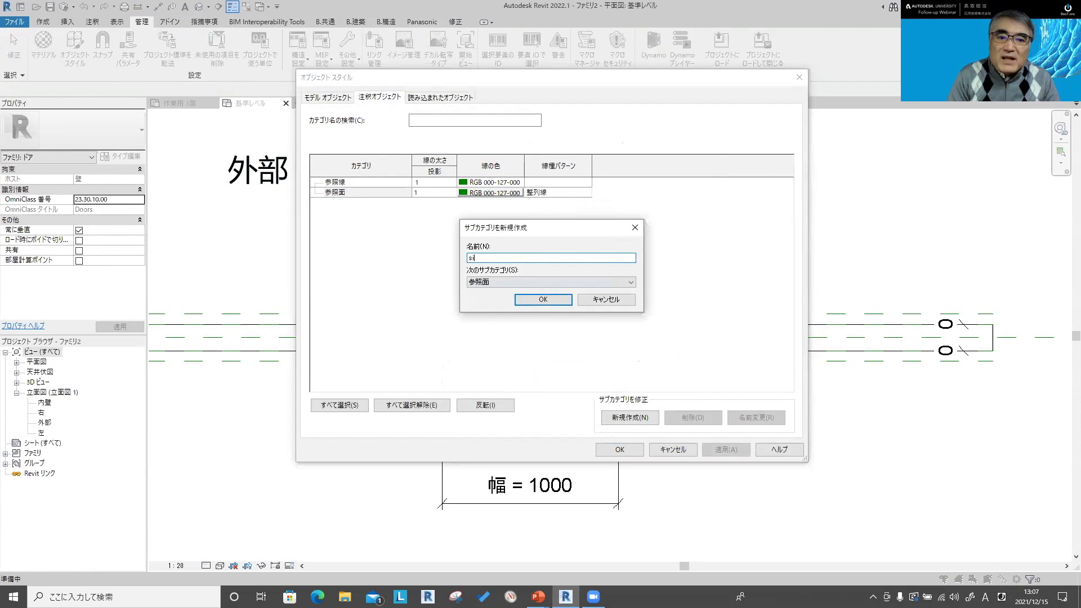
text(新しい名前をここに入力shiag)
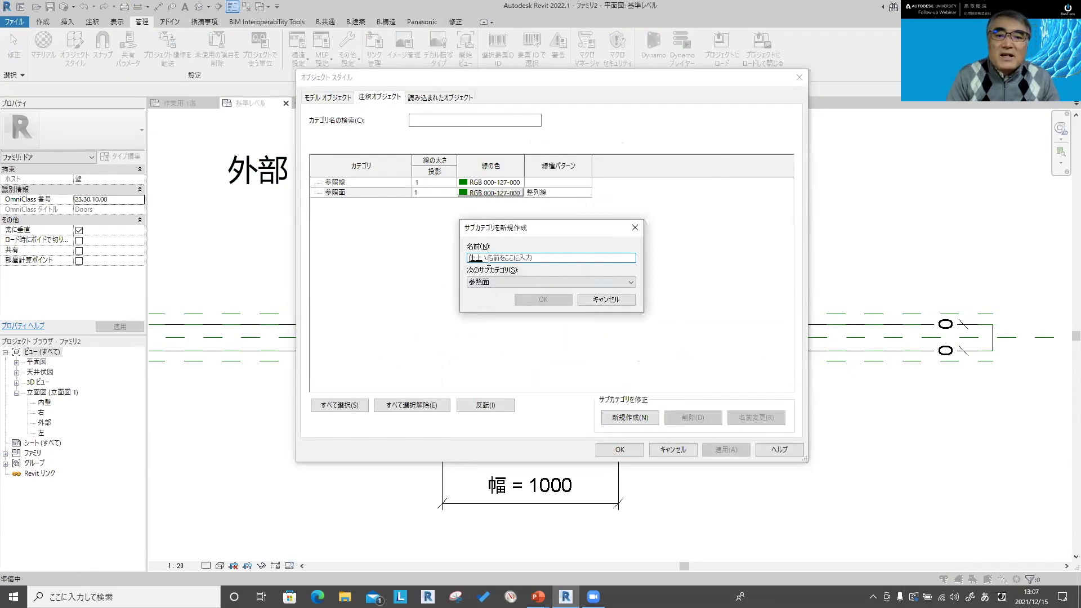
key(Return)
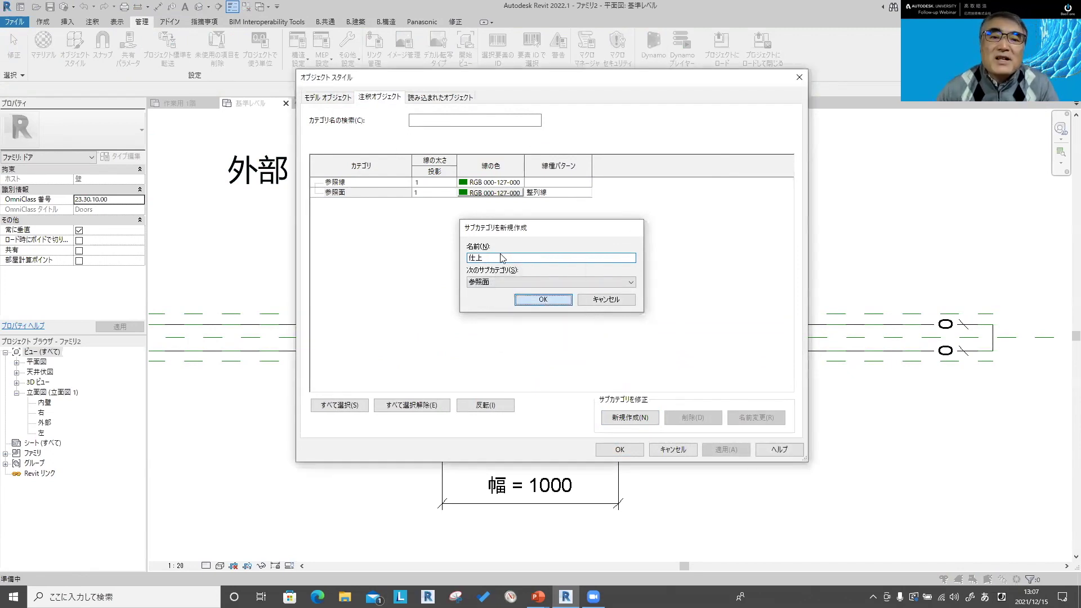
key(Return)
click(505, 208)
click(413, 206)
click(587, 361)
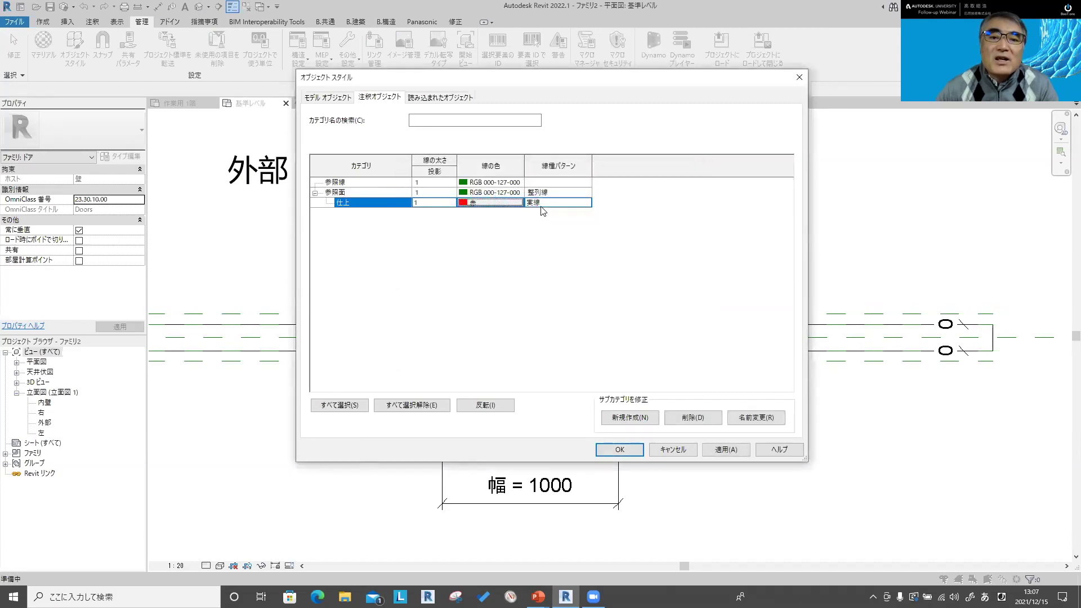
Step: Assign both wall-face reference planes to the 仕上 subcategory
click(620, 449)
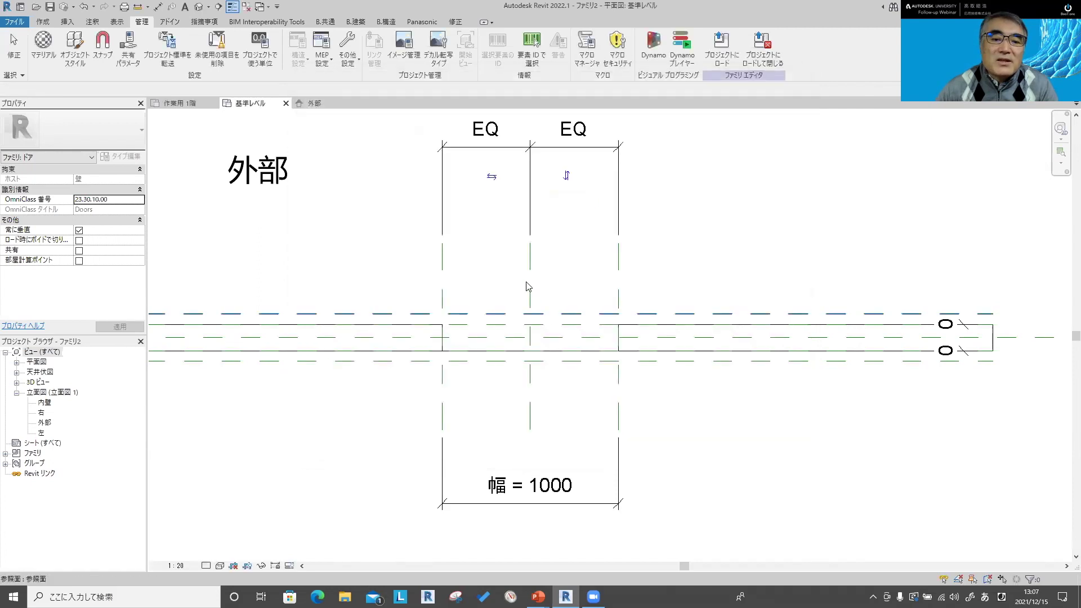
click(376, 313)
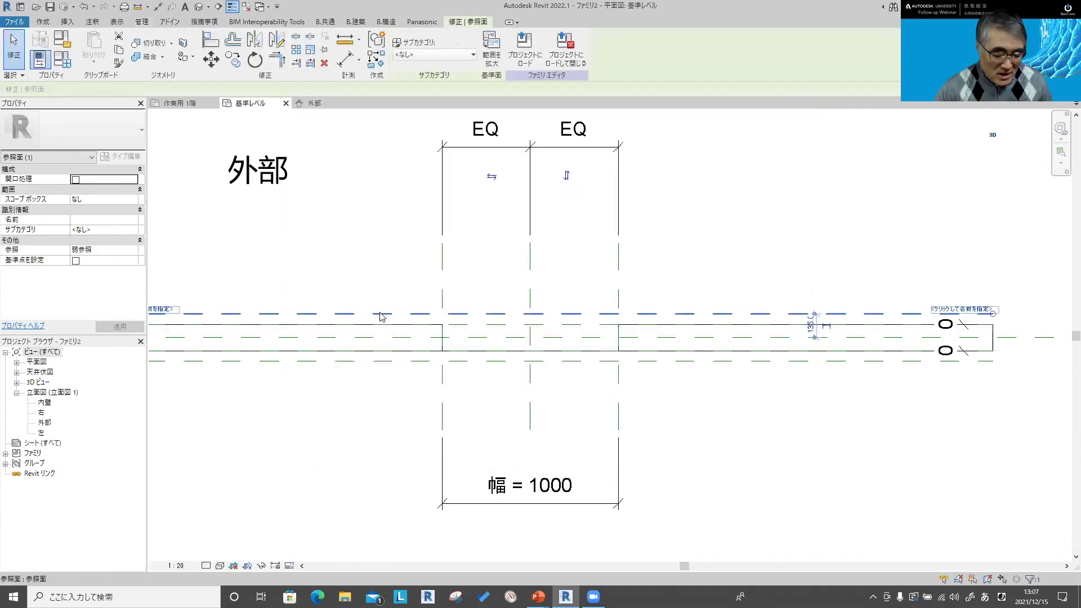
ctrl+click(382, 361)
click(434, 54)
click(422, 79)
click(319, 264)
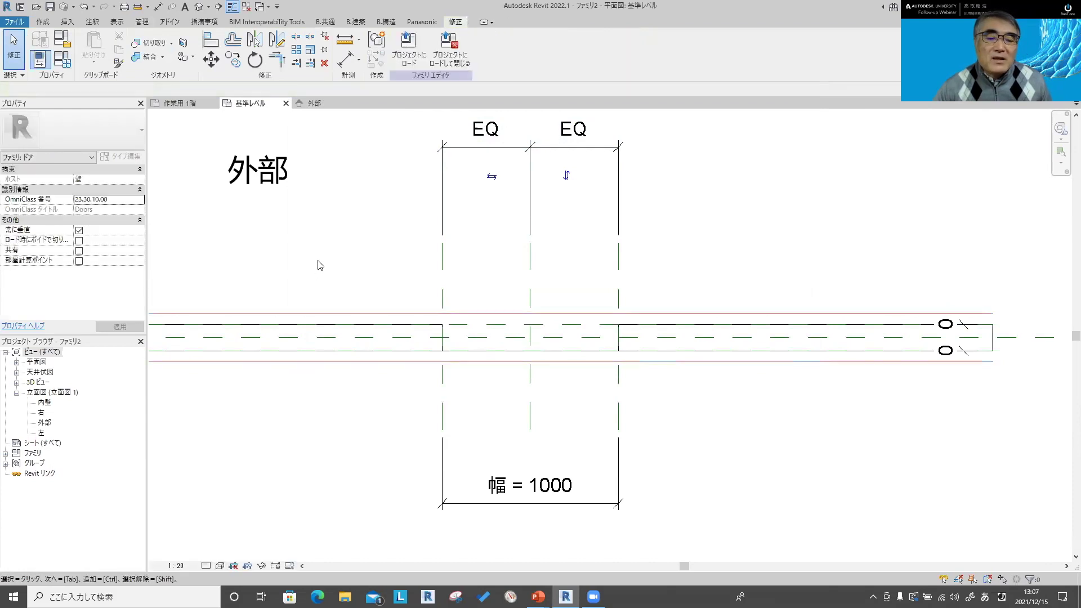
Step: Name the finish reference planes in Properties, setting the lower one to 仕上内
click(293, 314)
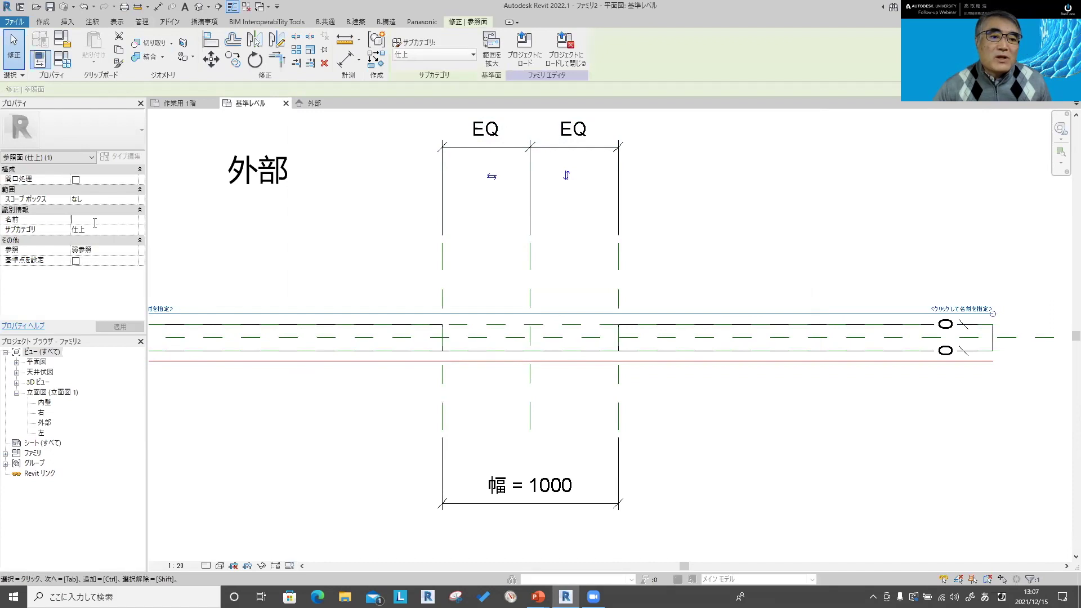
text(え)
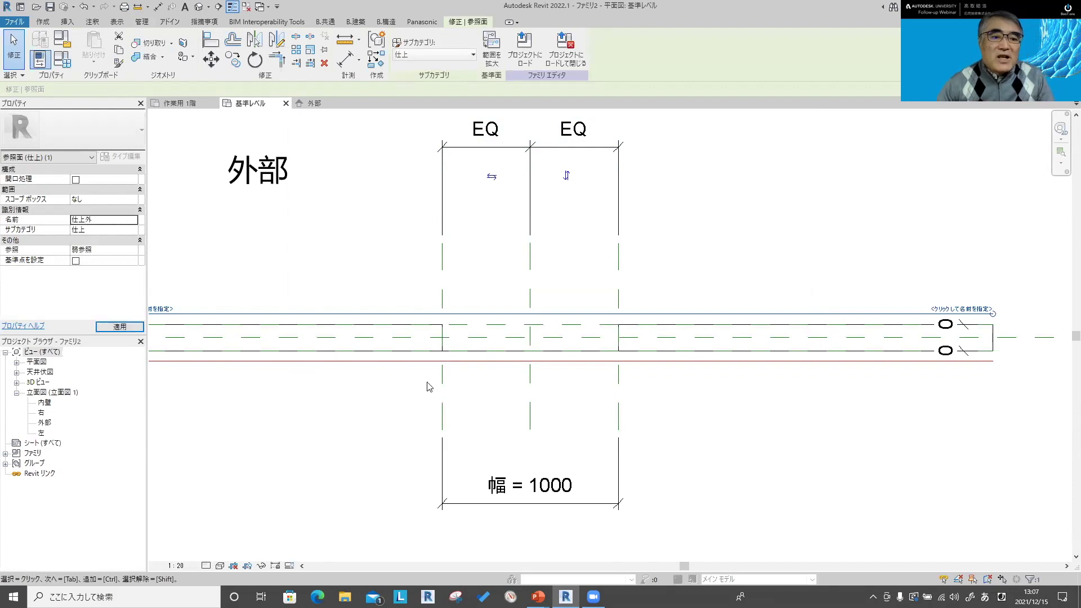
click(365, 361)
click(106, 219)
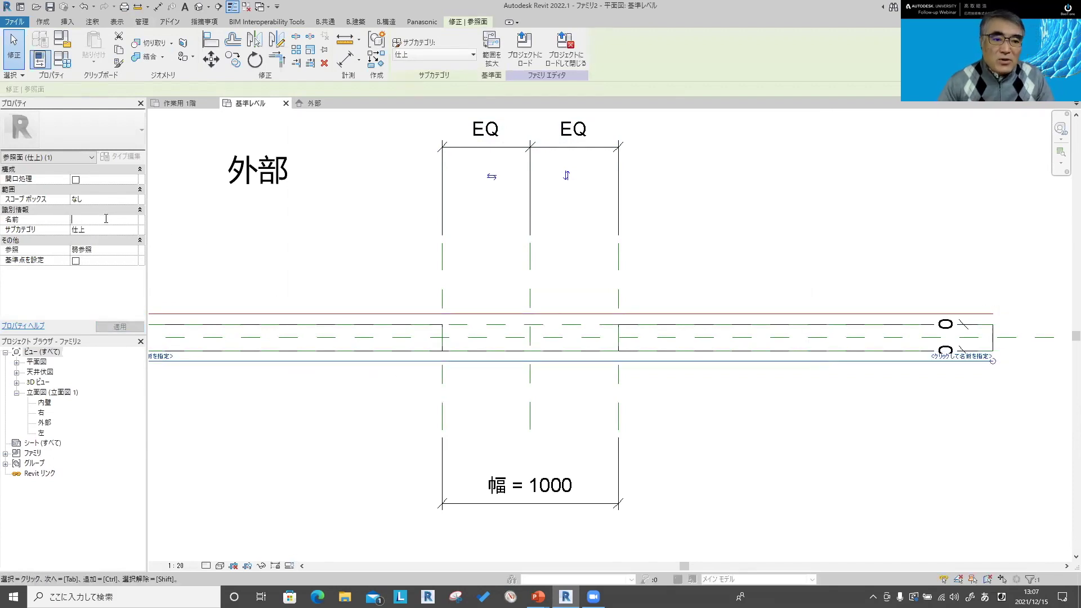
text(しあげち)
key(space)
key(Return)
click(368, 275)
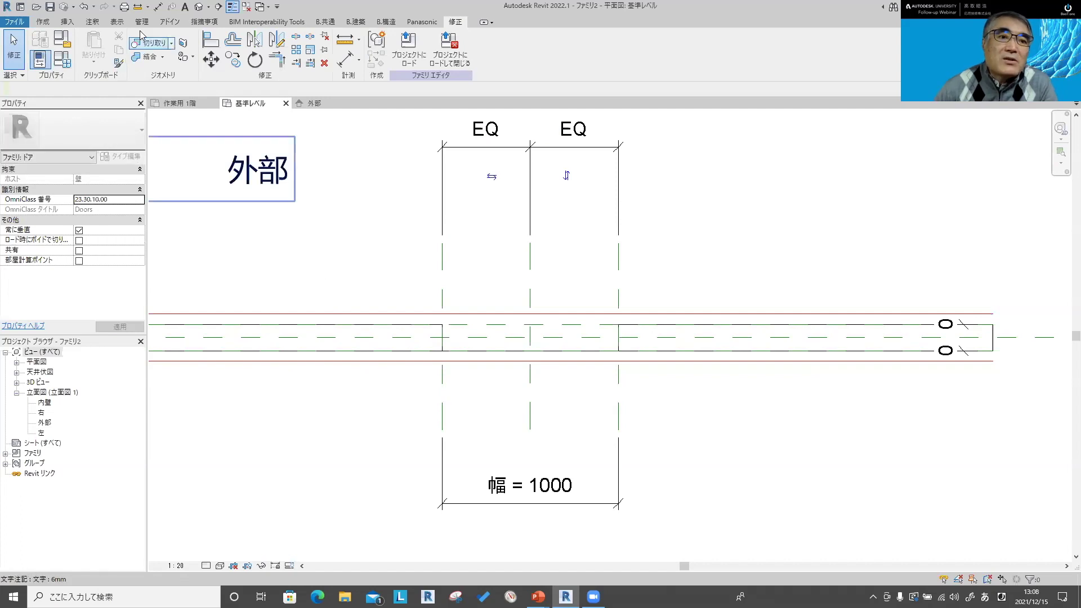
Step: Place two 60 aligned dimensions from each finish plane to its adjacent wall face
click(158, 7)
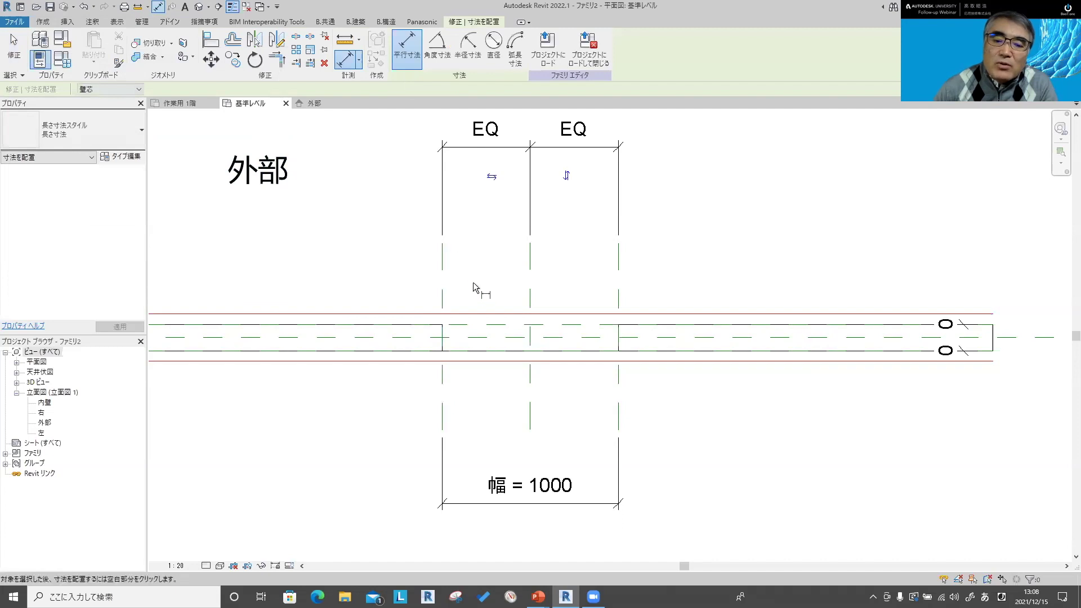
click(481, 313)
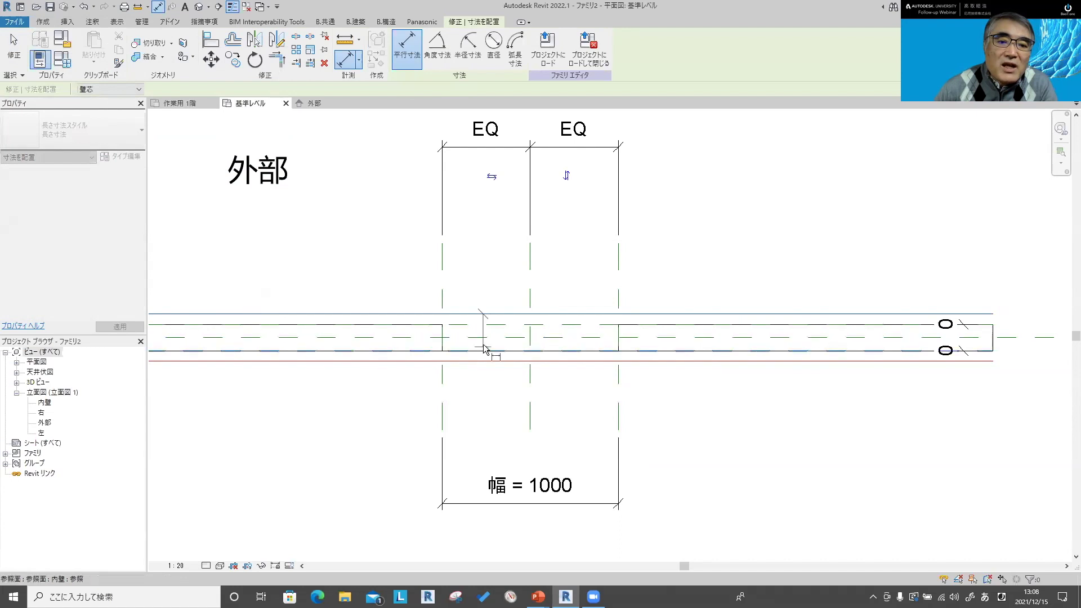
click(487, 325)
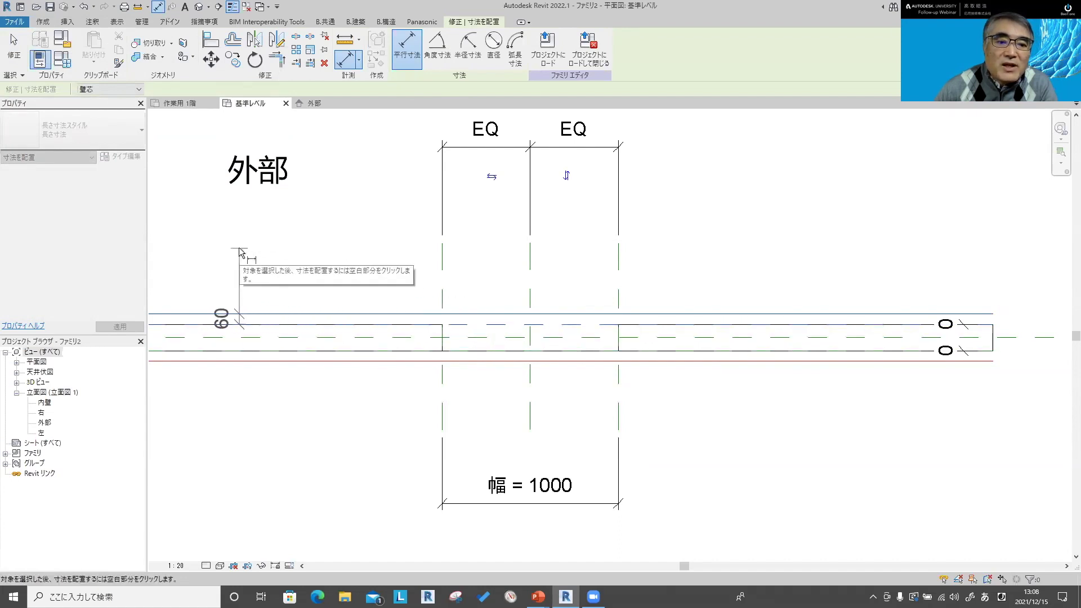
click(235, 251)
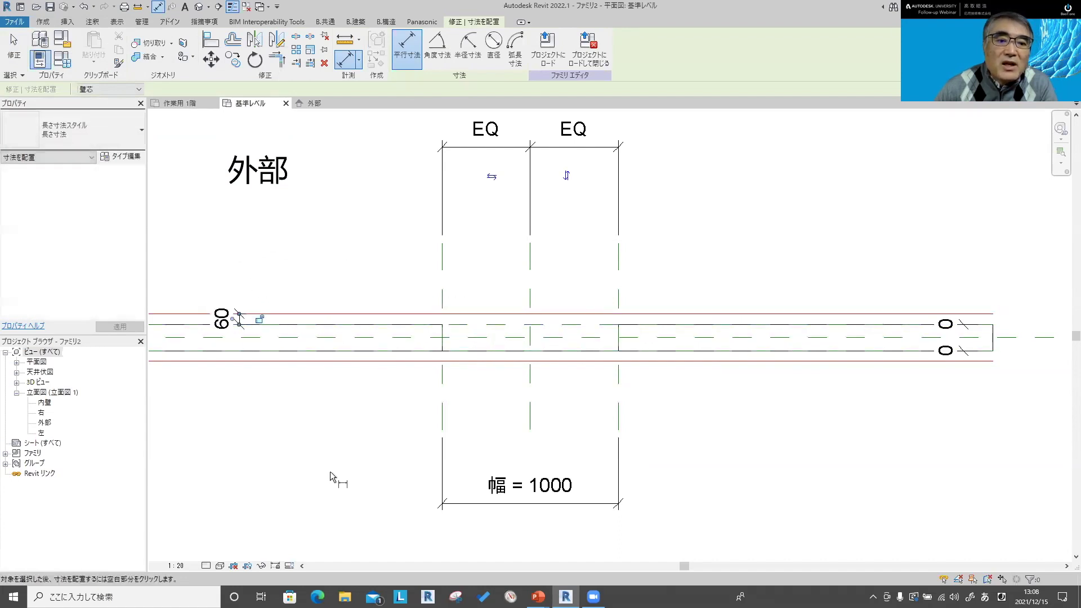
click(471, 360)
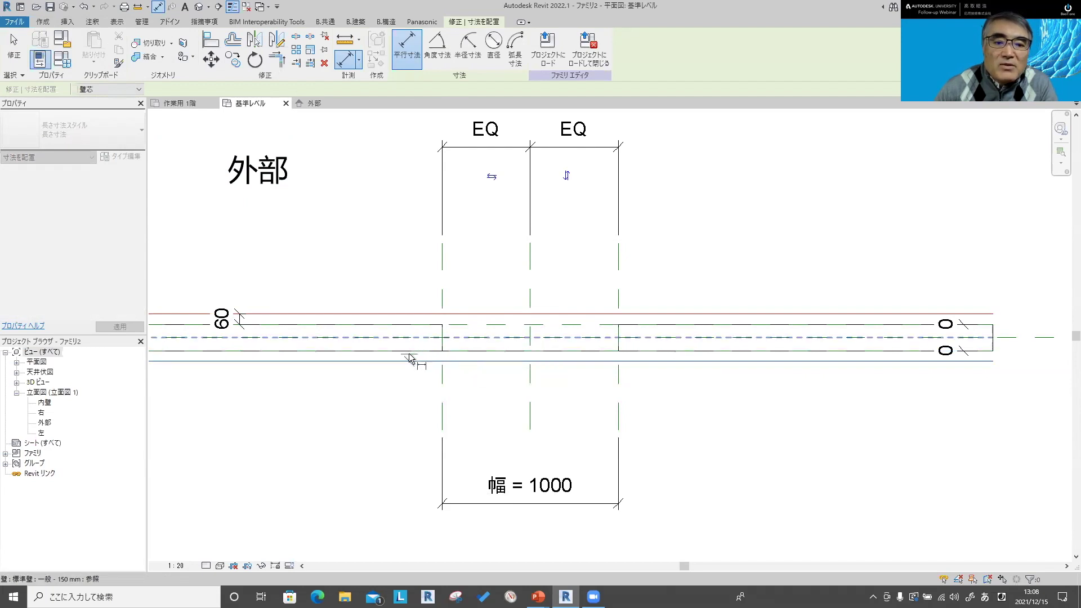
click(476, 358)
click(473, 352)
click(273, 396)
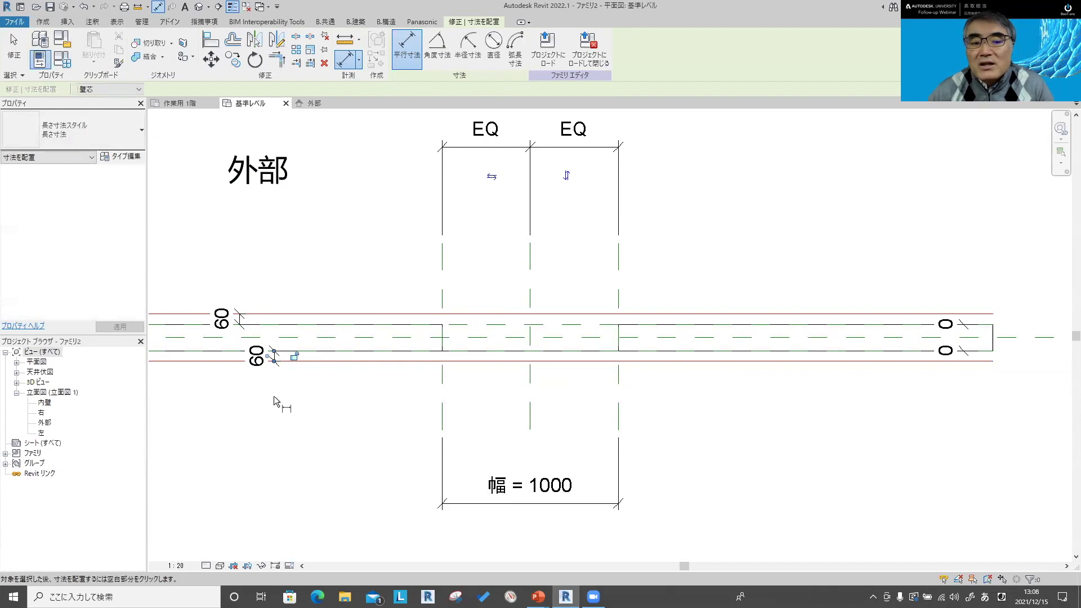
click(14, 48)
click(222, 318)
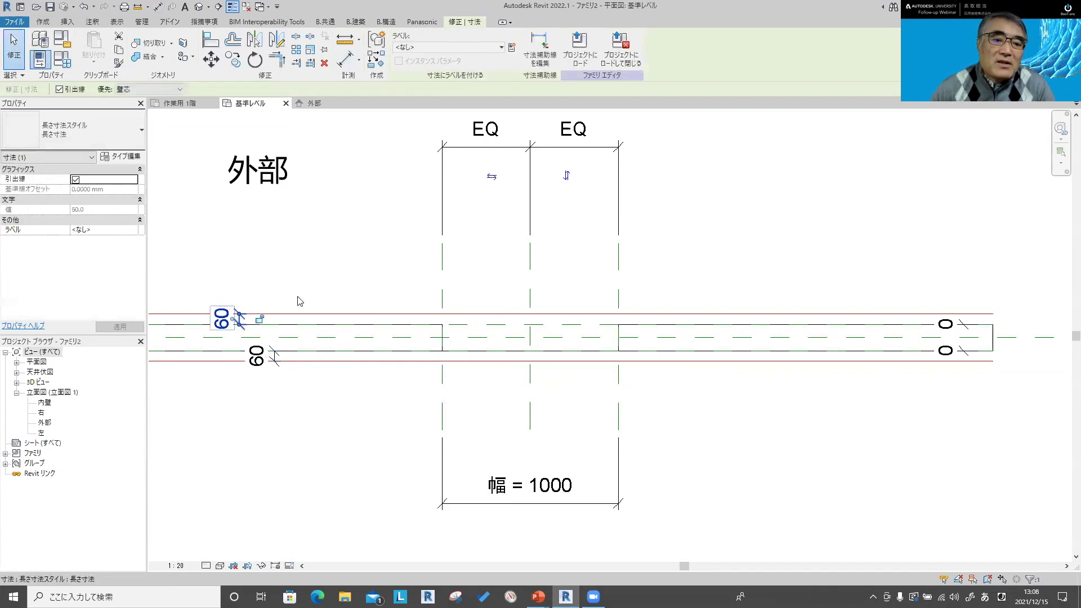
Step: Create an instance parameter named オフセット外 and apply it as the upper 60 dimension's label
click(513, 50)
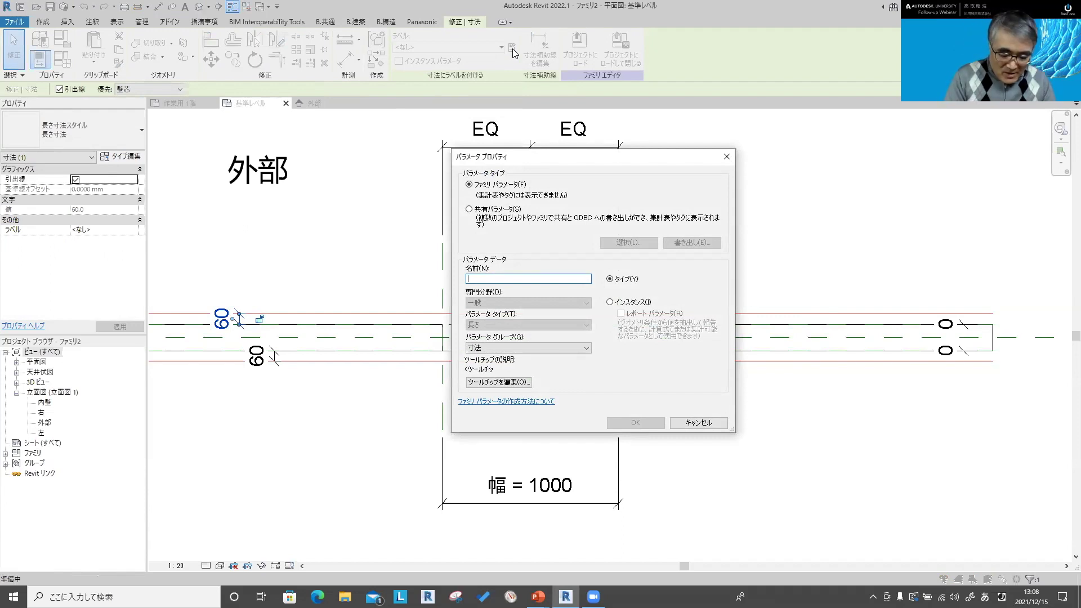
text(あふっせっ)
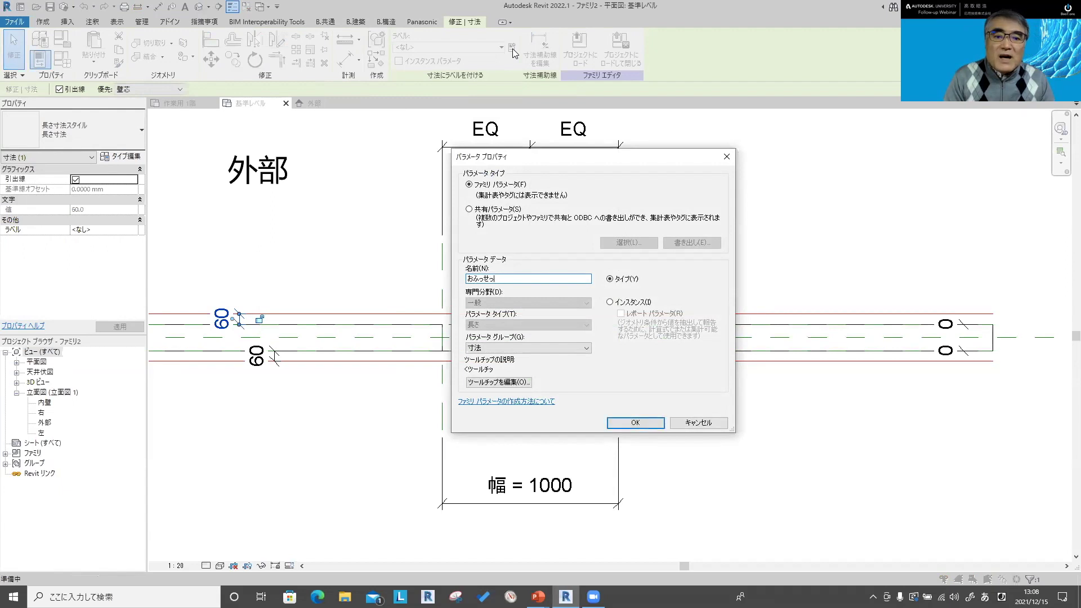
key(Escape)
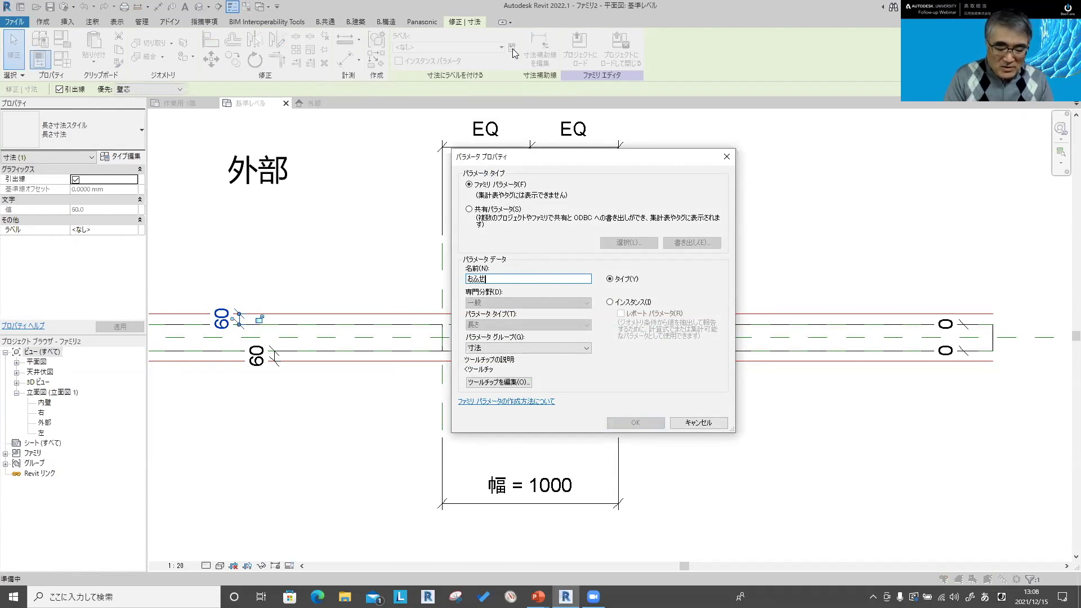
text(っと)
key(space)
key(Return)
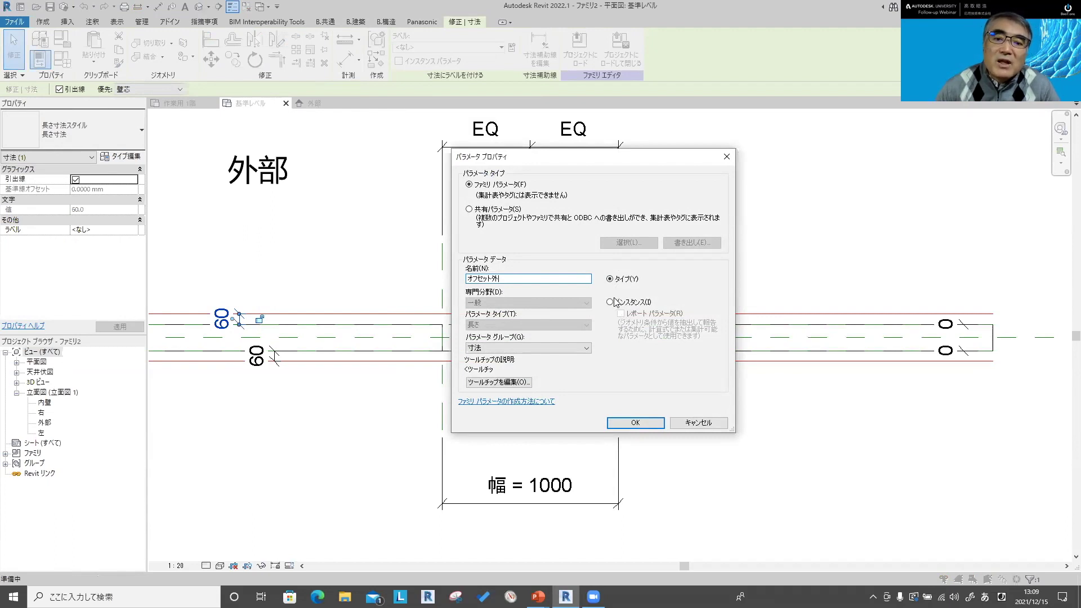
click(610, 302)
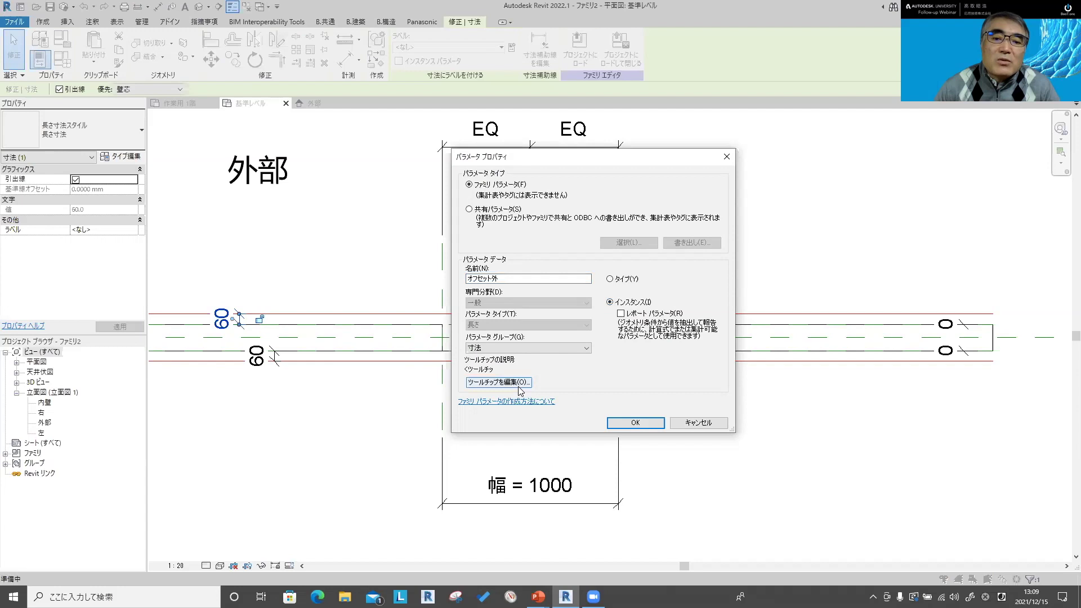
click(609, 423)
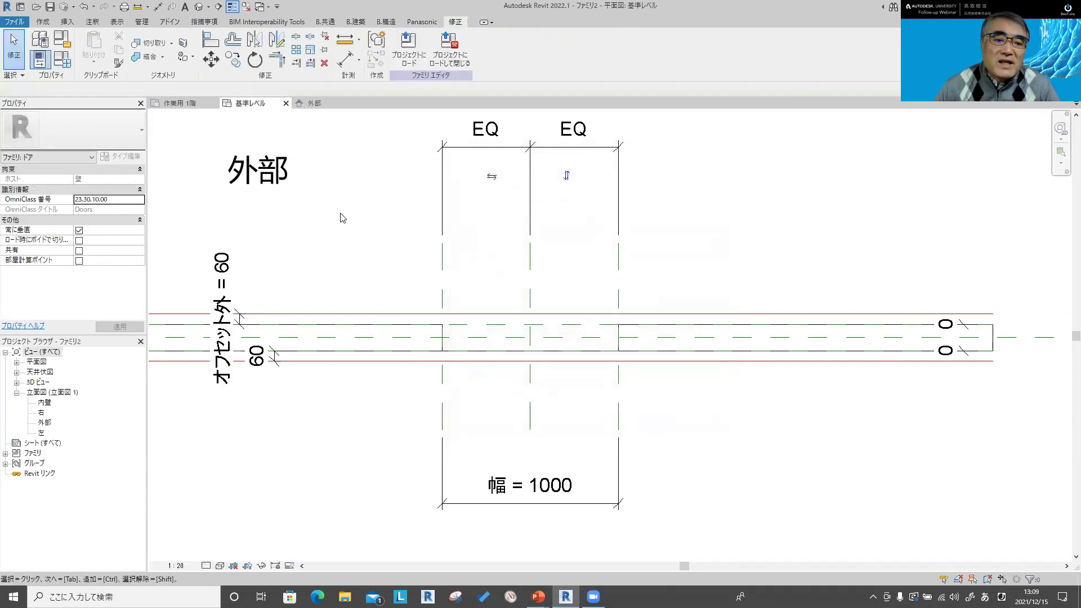
Step: Label the lower 60 dimension with a new instance parameter オフセット内 in the 寸法 group
click(257, 356)
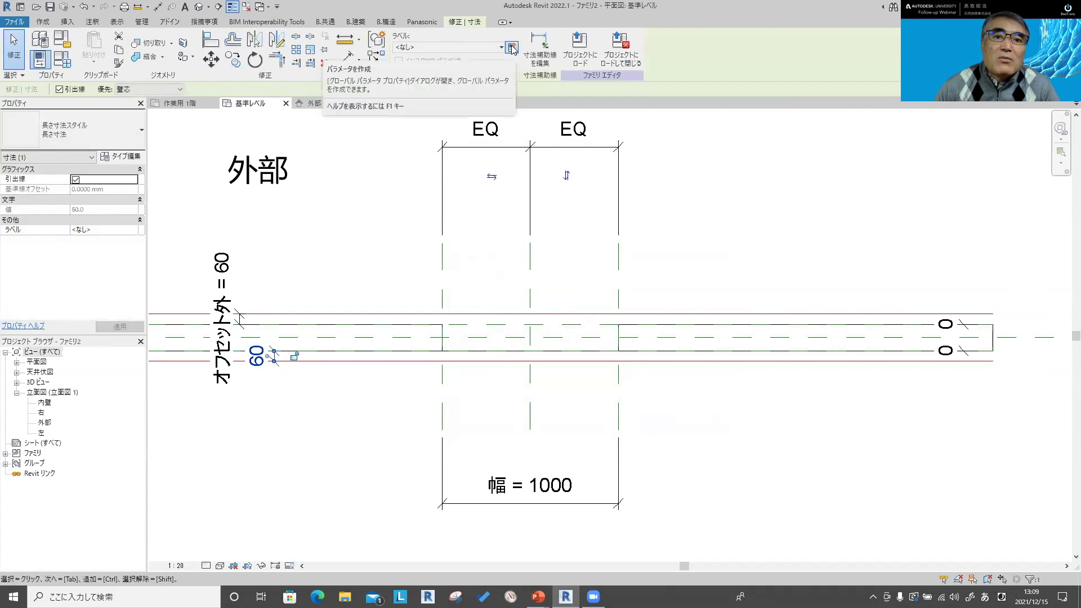
click(512, 48)
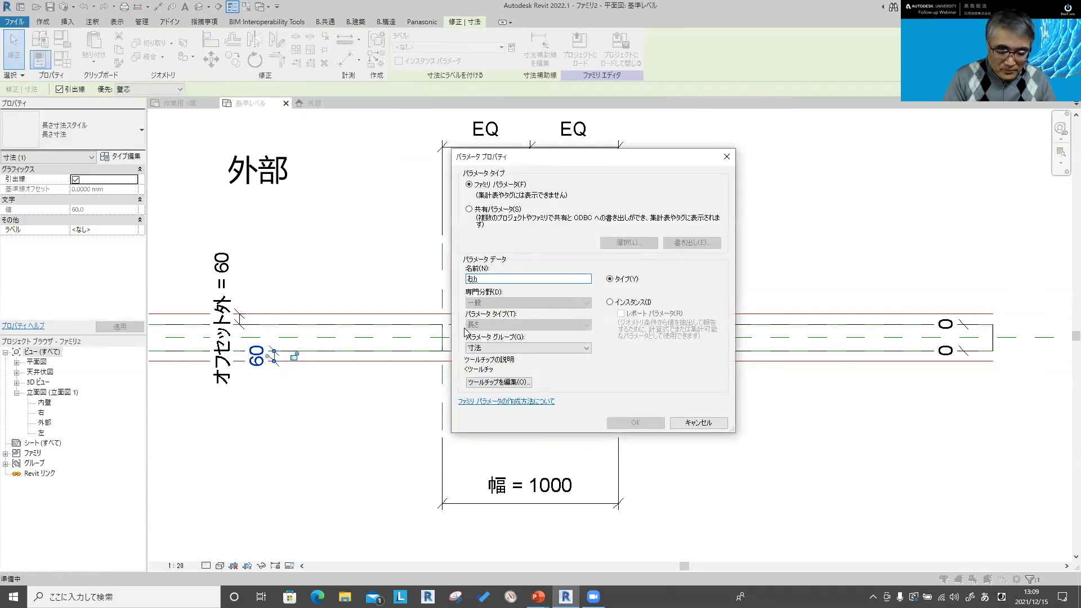
text(usettou)
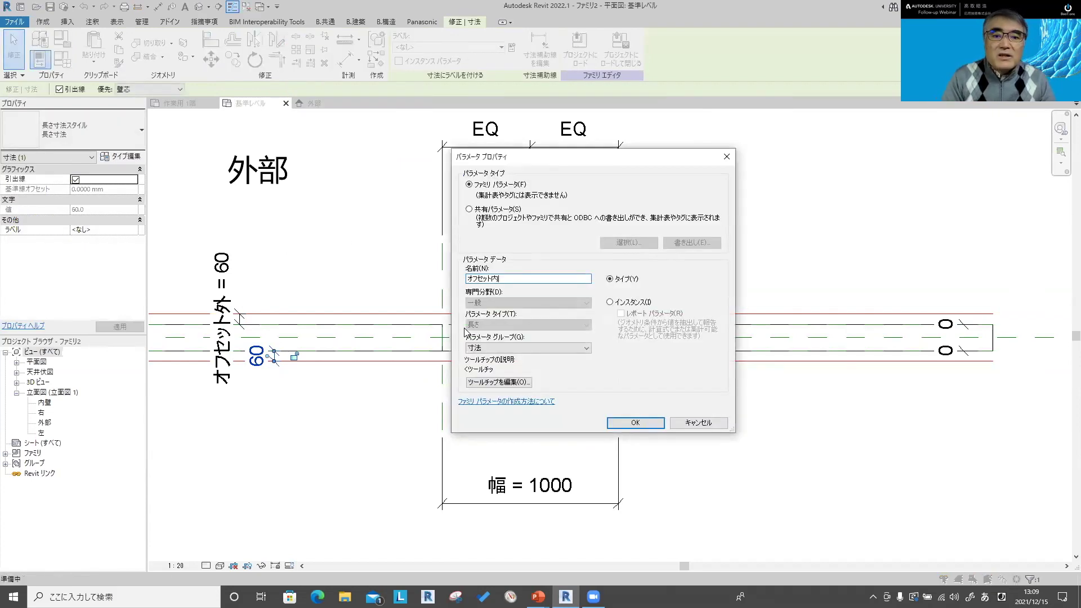
click(628, 304)
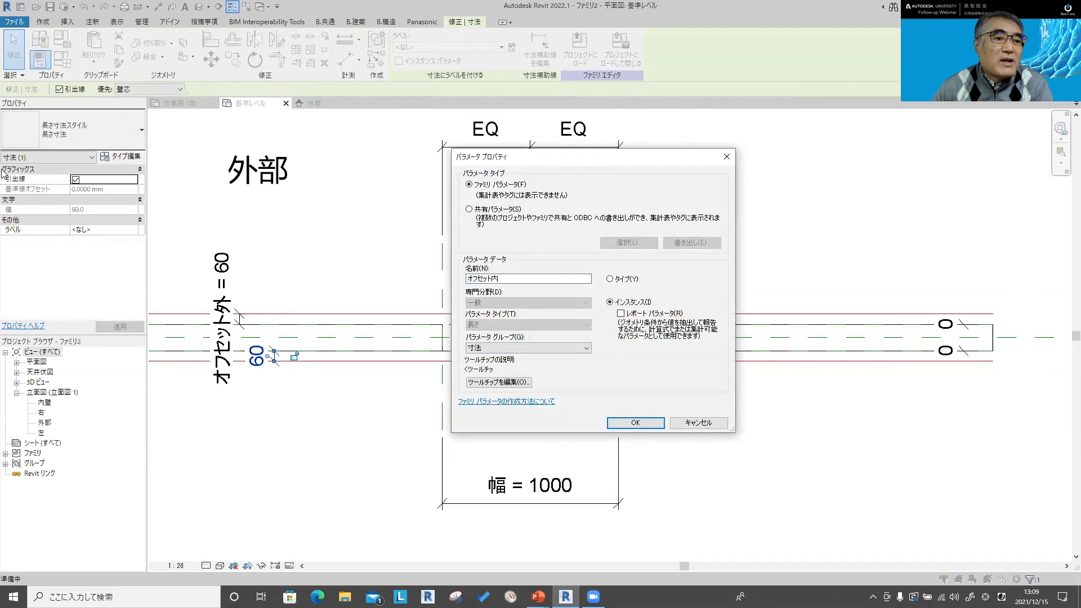
click(532, 347)
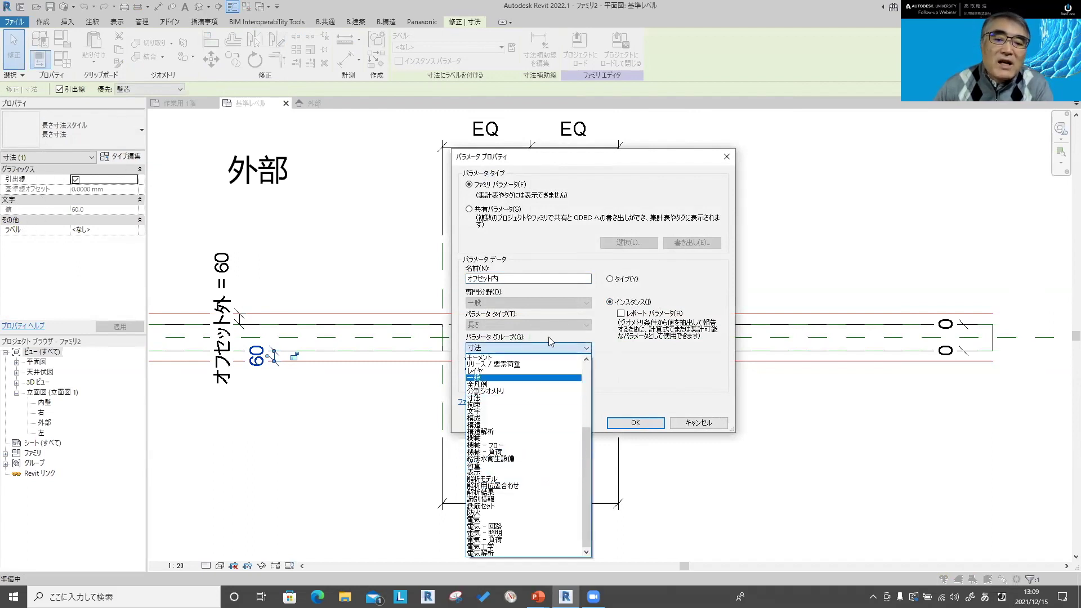
click(555, 238)
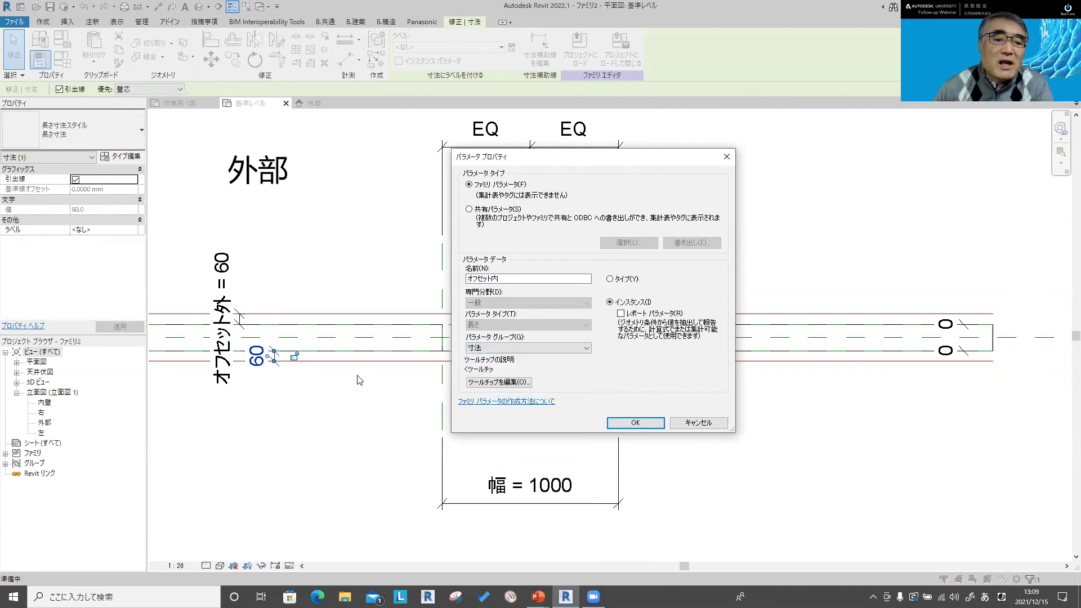
click(512, 351)
click(626, 382)
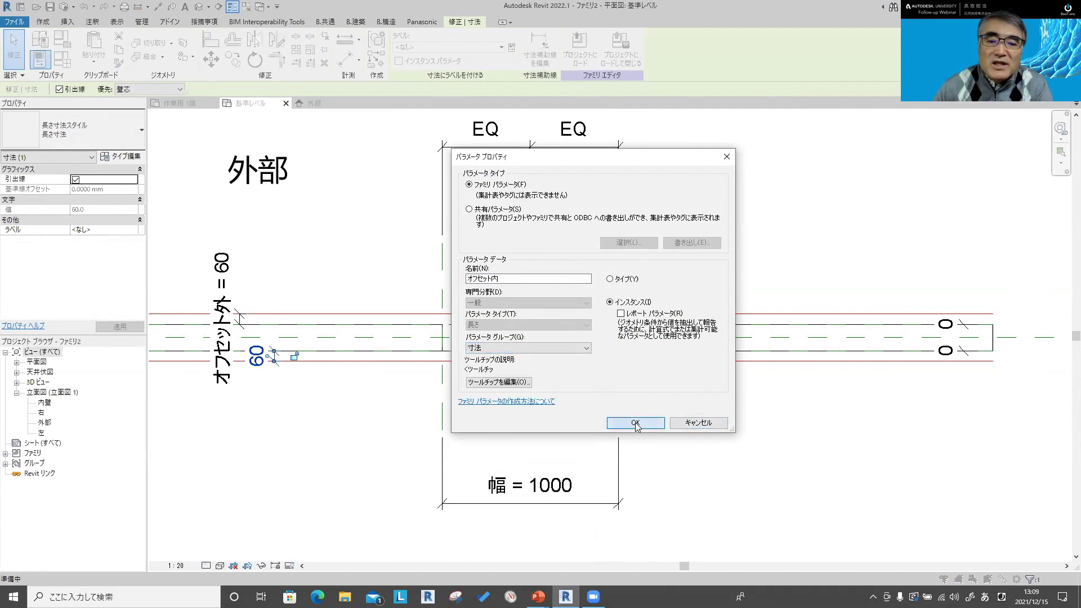
click(498, 381)
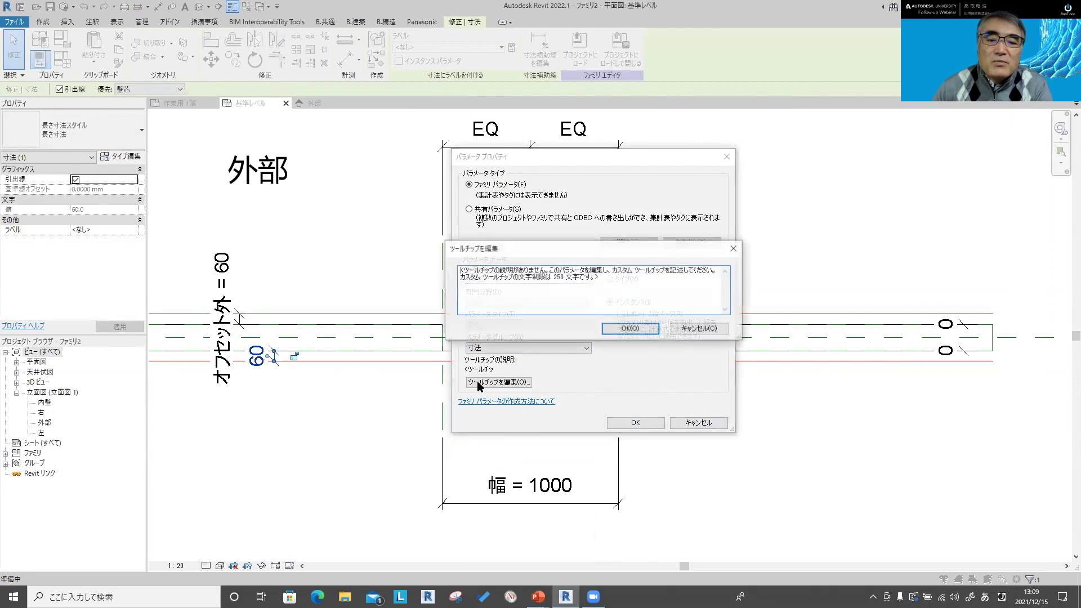
key(ctrl+a)
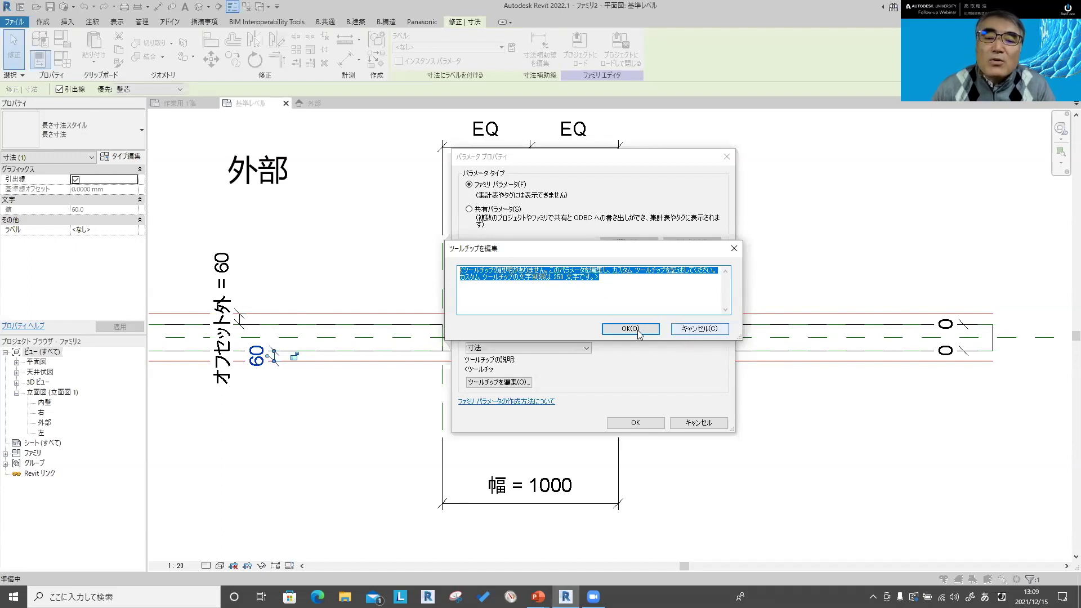
click(685, 336)
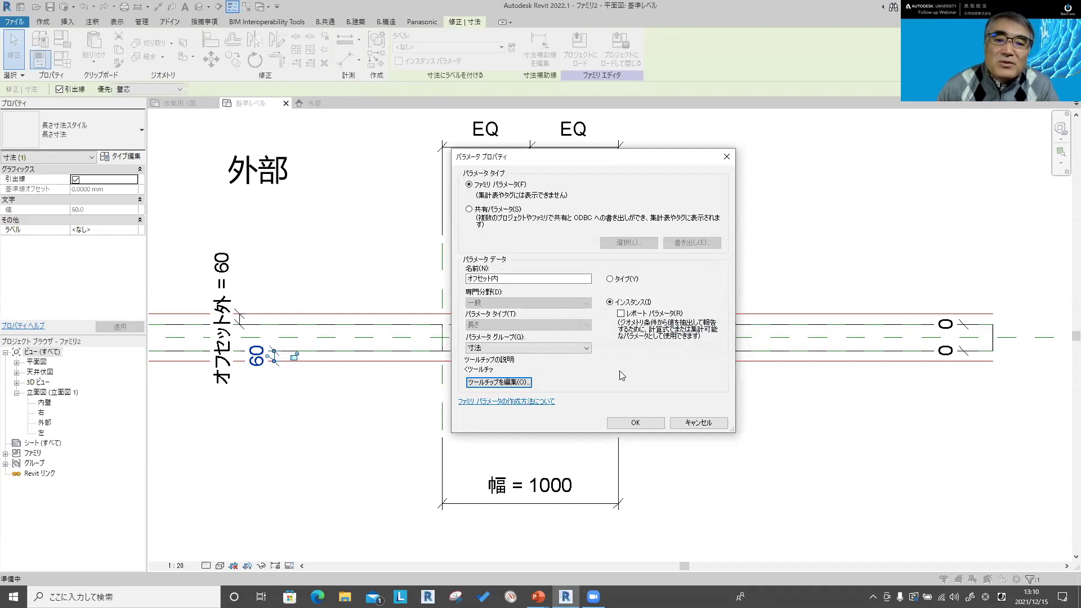
click(634, 423)
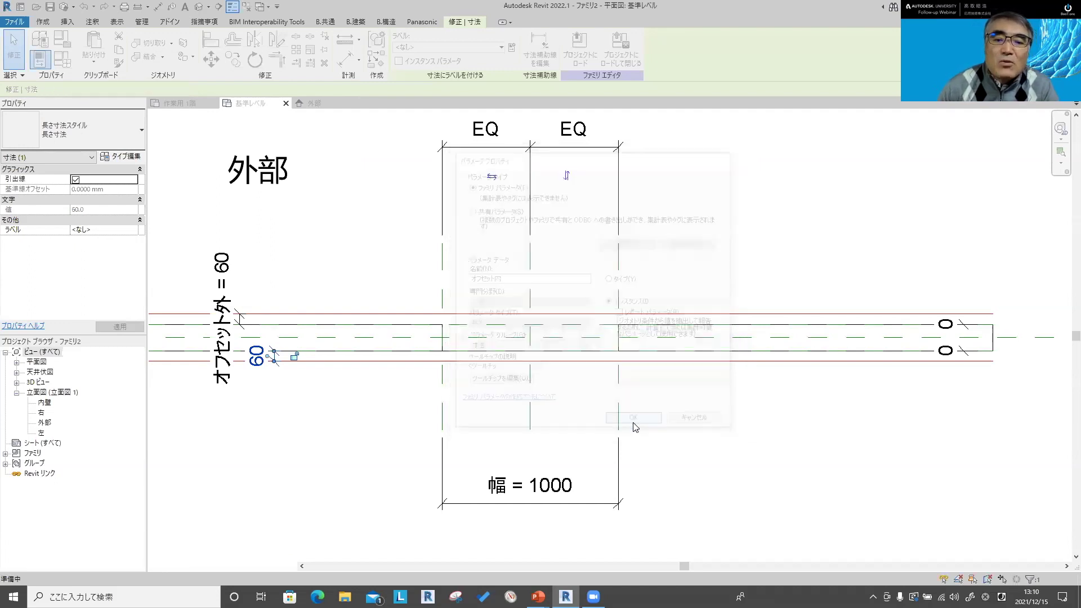
click(360, 431)
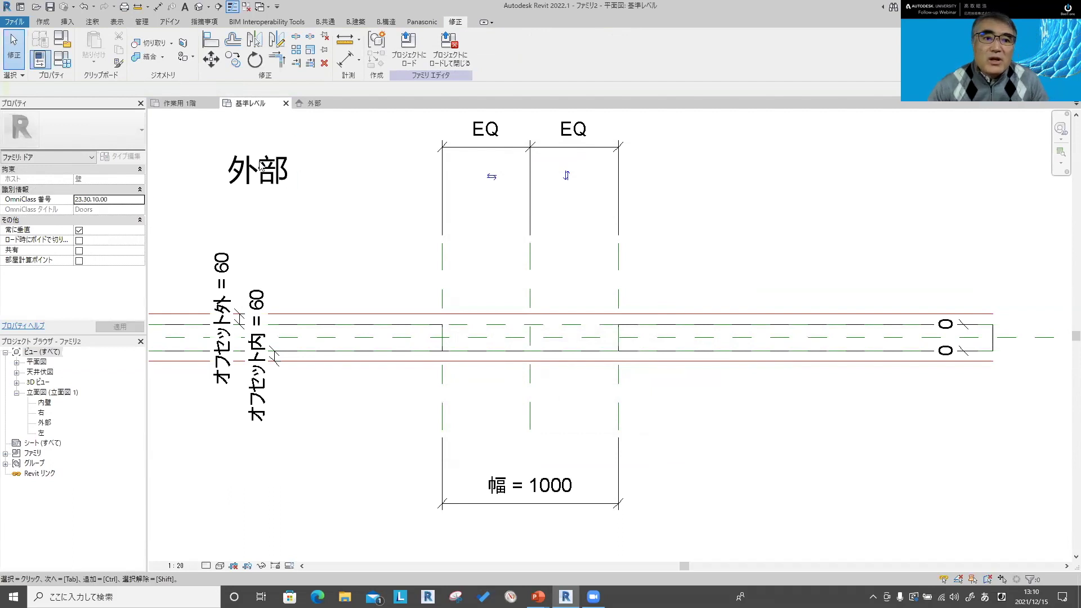
Step: Open a 3D view cropped around the placed door from the 作業用 1階 plan
click(190, 110)
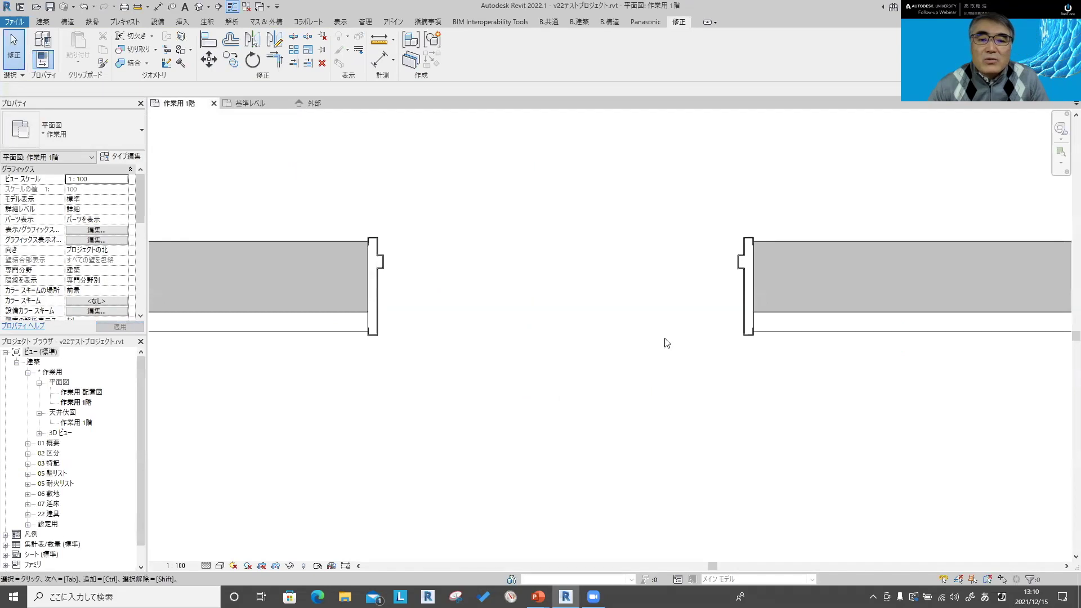
click(606, 319)
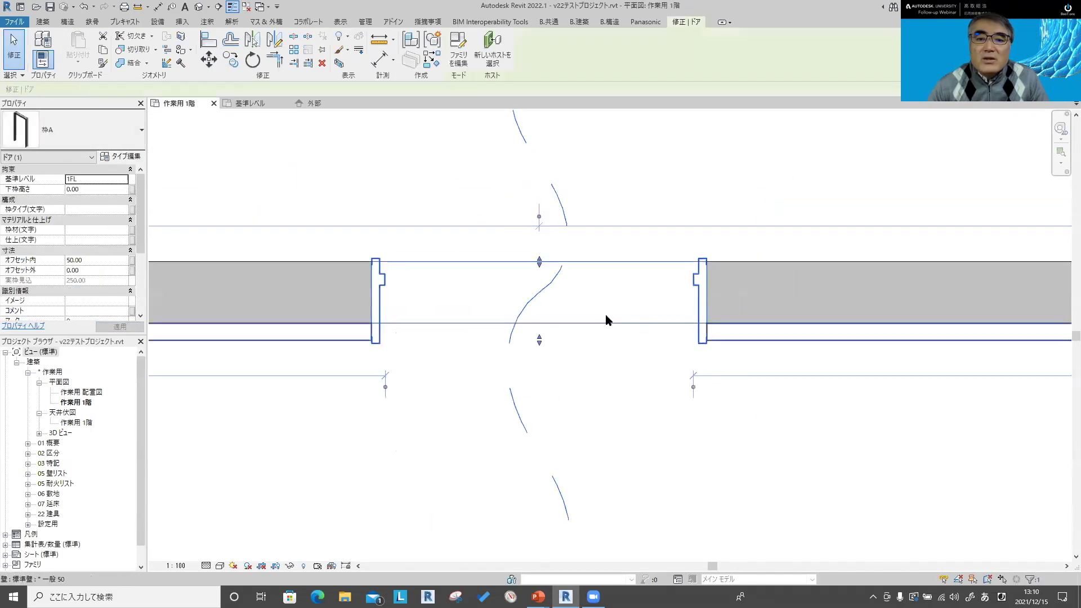
click(339, 63)
scroll(506, 355, up, 3)
scroll(517, 337, up, 3)
scroll(529, 315, up, 3)
scroll(563, 321, up, 3)
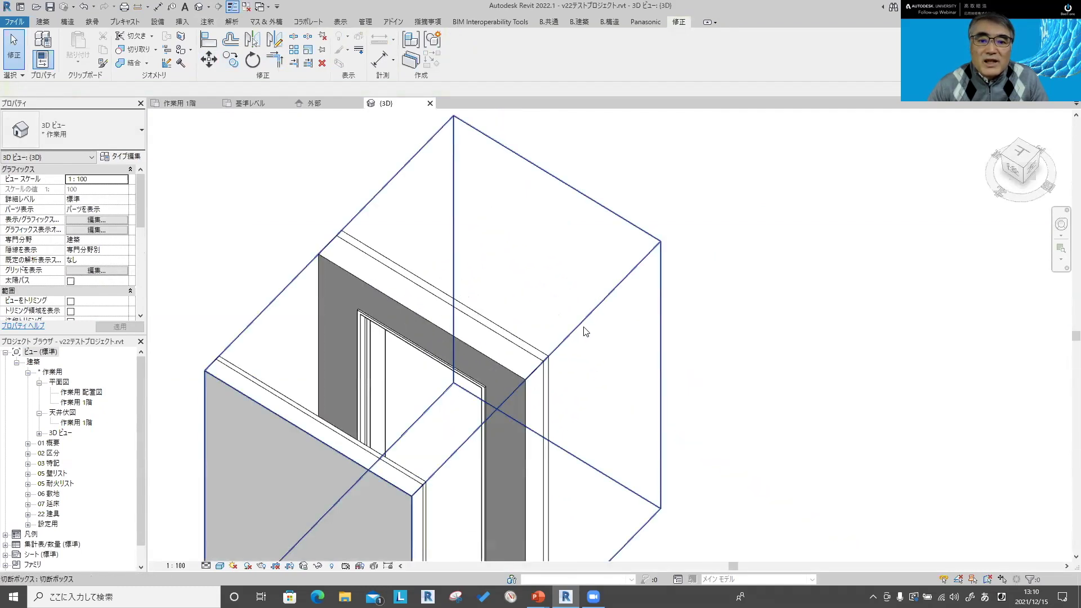
click(583, 329)
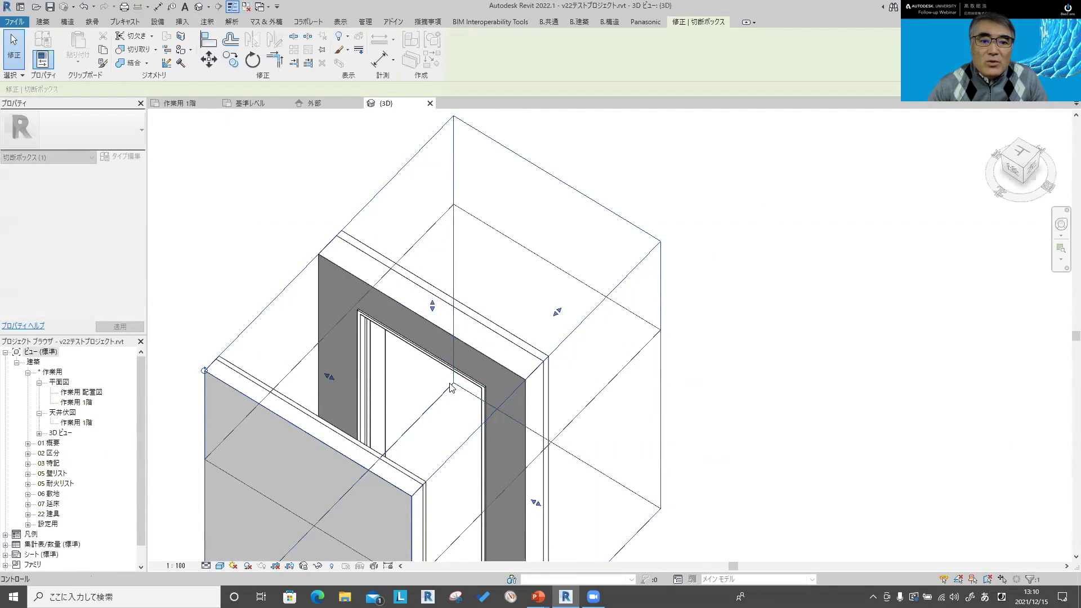
scroll(450, 388, down, 2)
scroll(597, 333, up, 3)
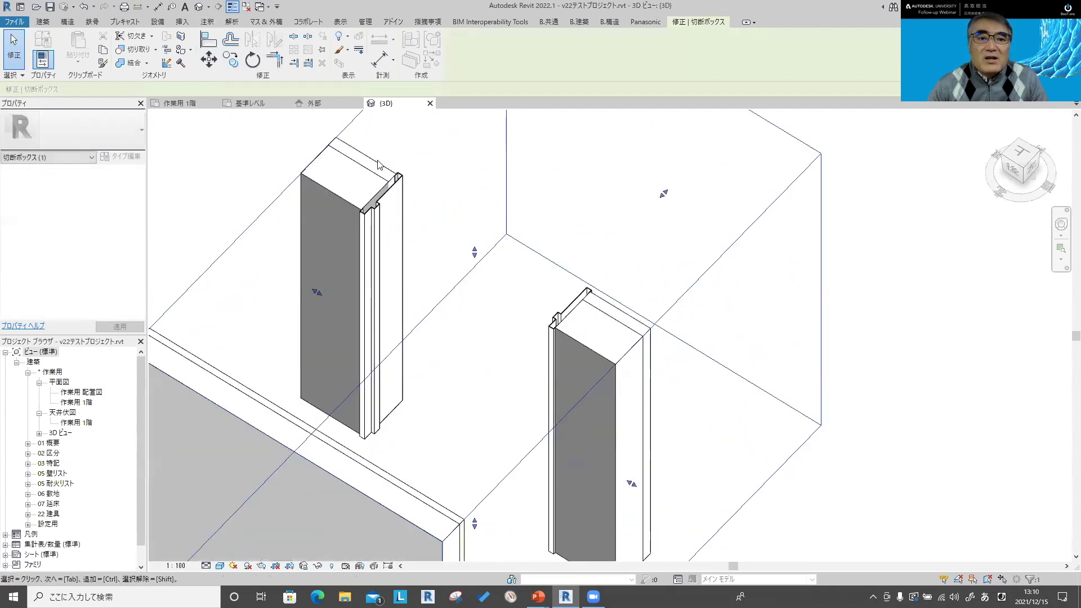
key(Escape)
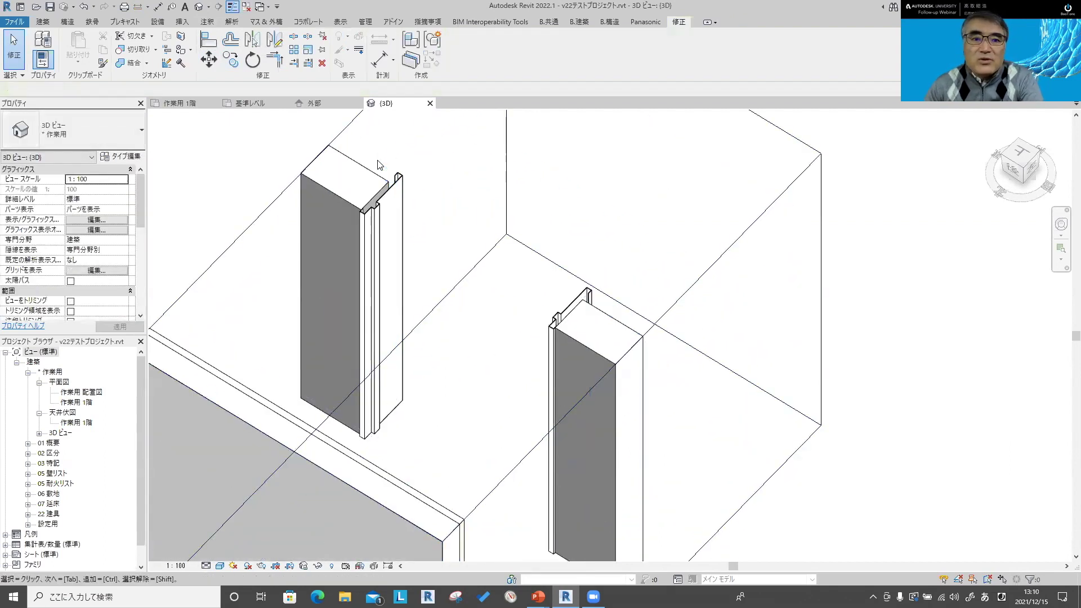
Step: Set the door's オフセット内 instance value to 0
click(388, 236)
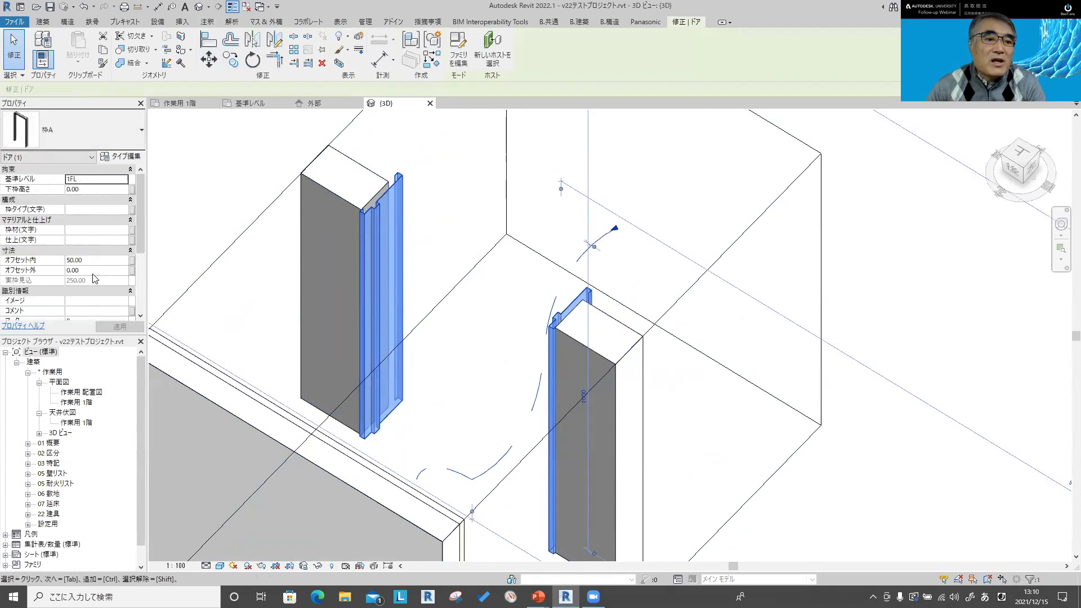
click(94, 260)
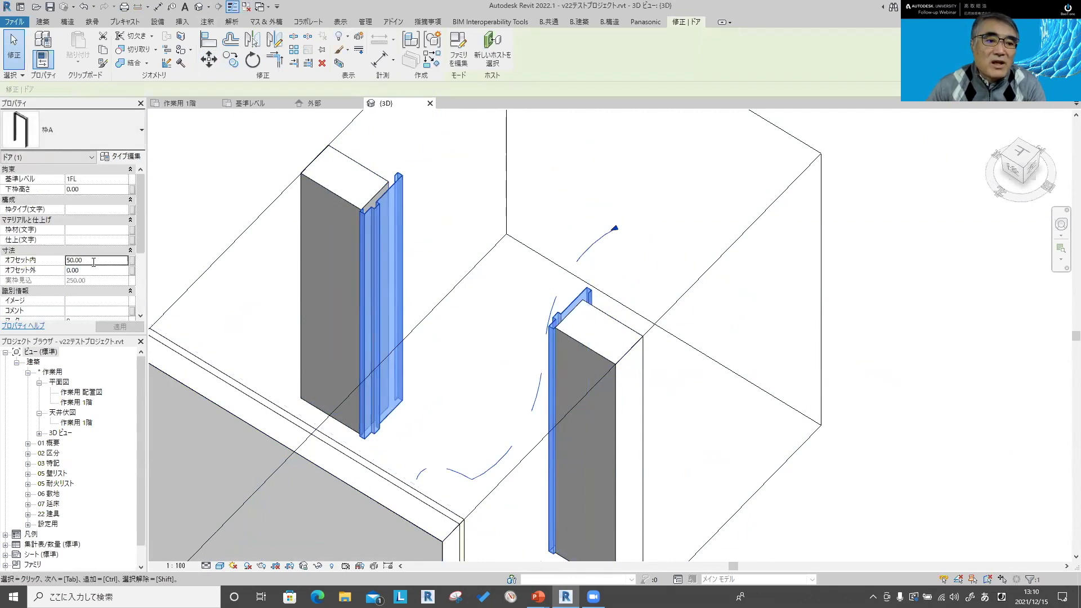
text(0)
key(Return)
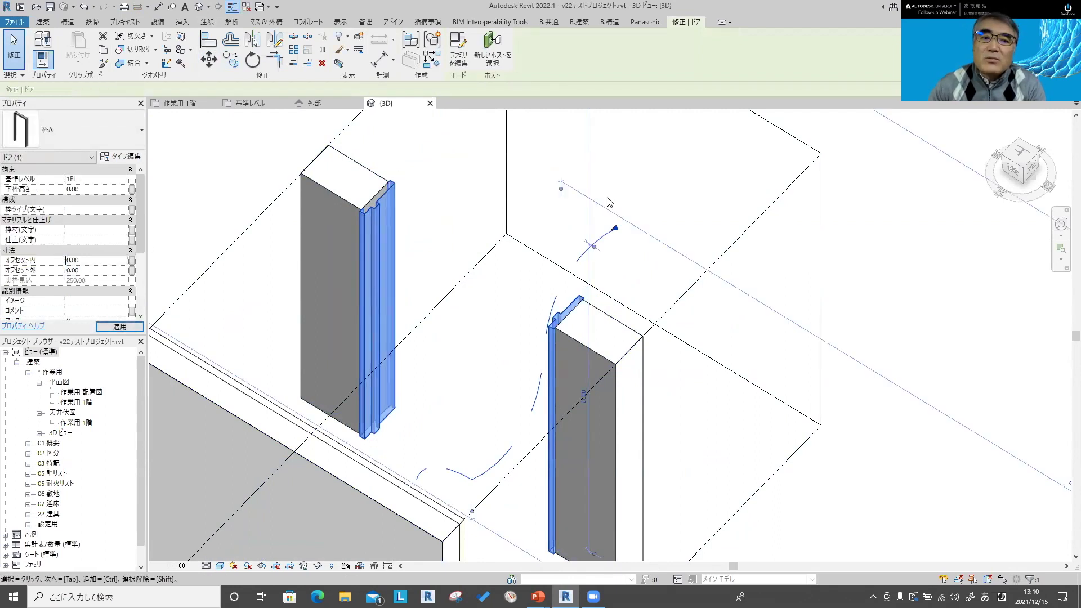
key(Escape)
scroll(366, 216, up, 3)
scroll(363, 219, up, 2)
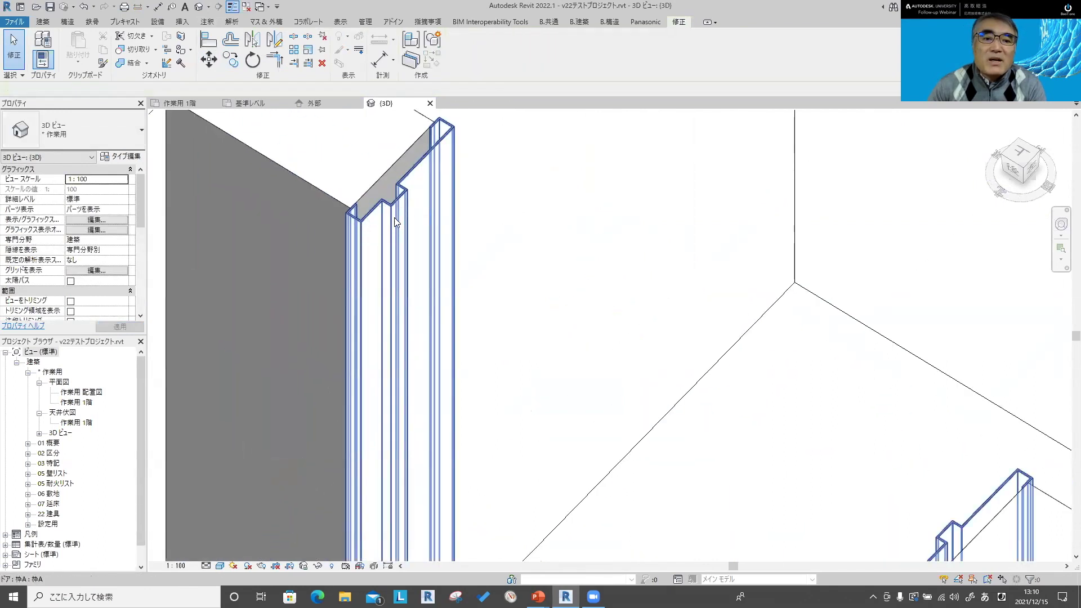
scroll(405, 205, down, 5)
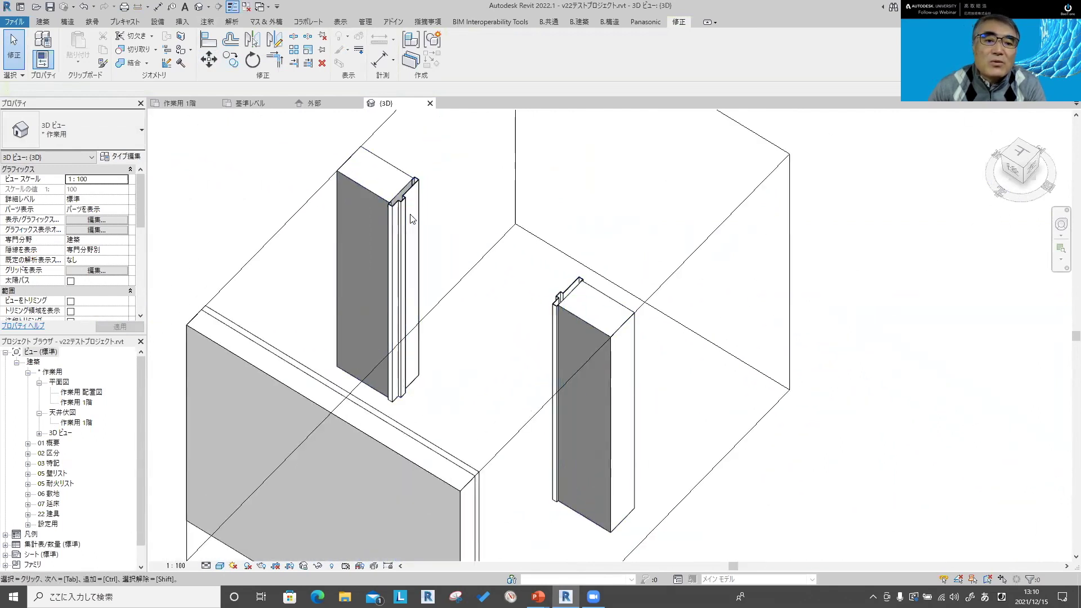
Step: Change the 枠A door type's 枠見付 from 25 to 15 in Type Properties
click(405, 214)
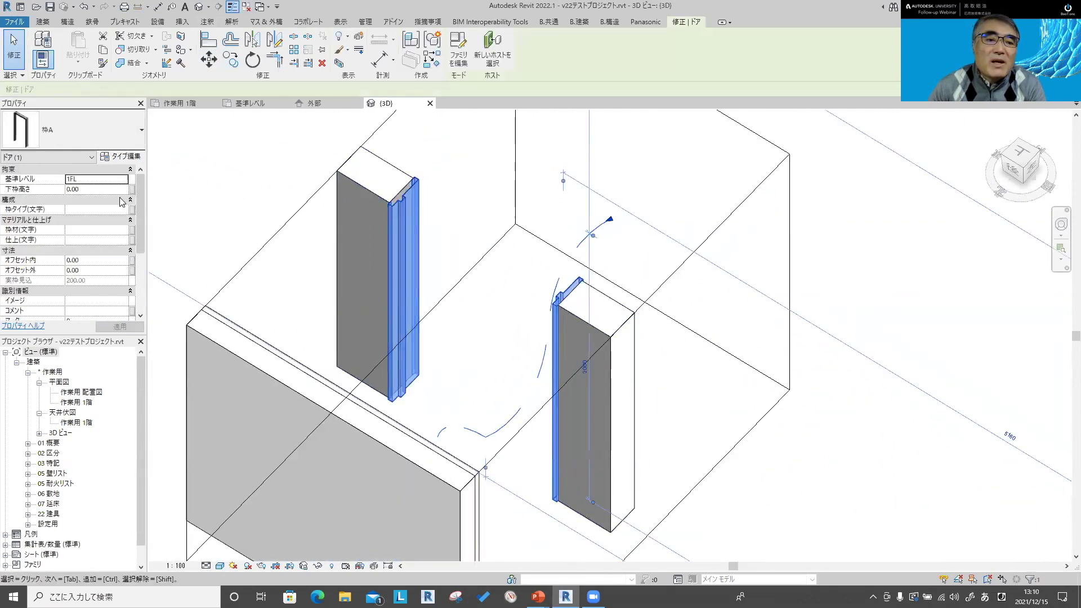
click(119, 156)
scroll(304, 287, down, 2)
scroll(287, 330, down, 2)
scroll(287, 331, down, 3)
scroll(287, 330, down, 3)
scroll(287, 331, down, 2)
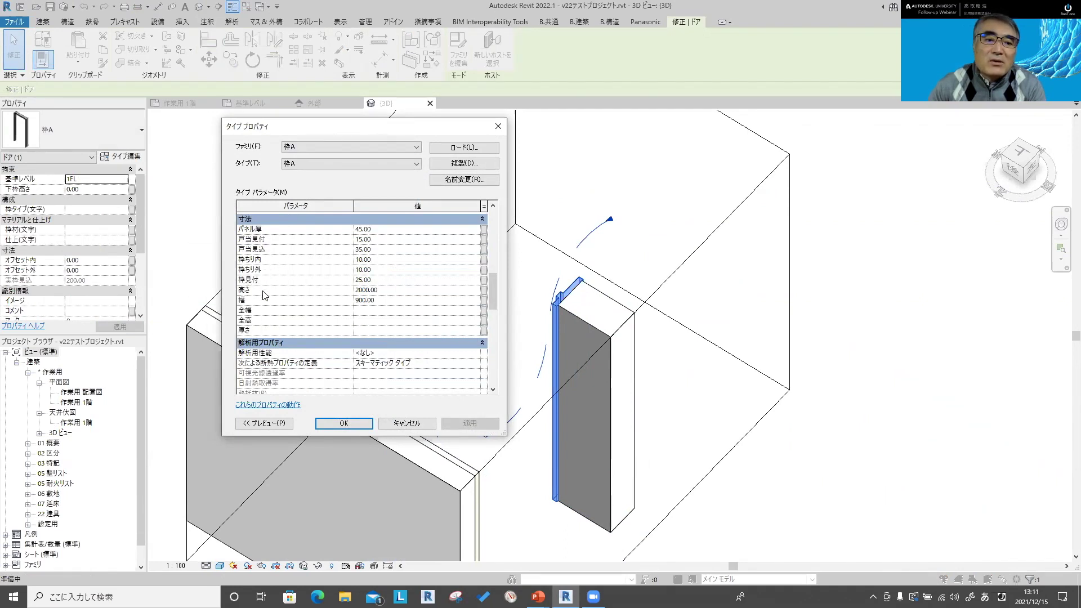
click(379, 281)
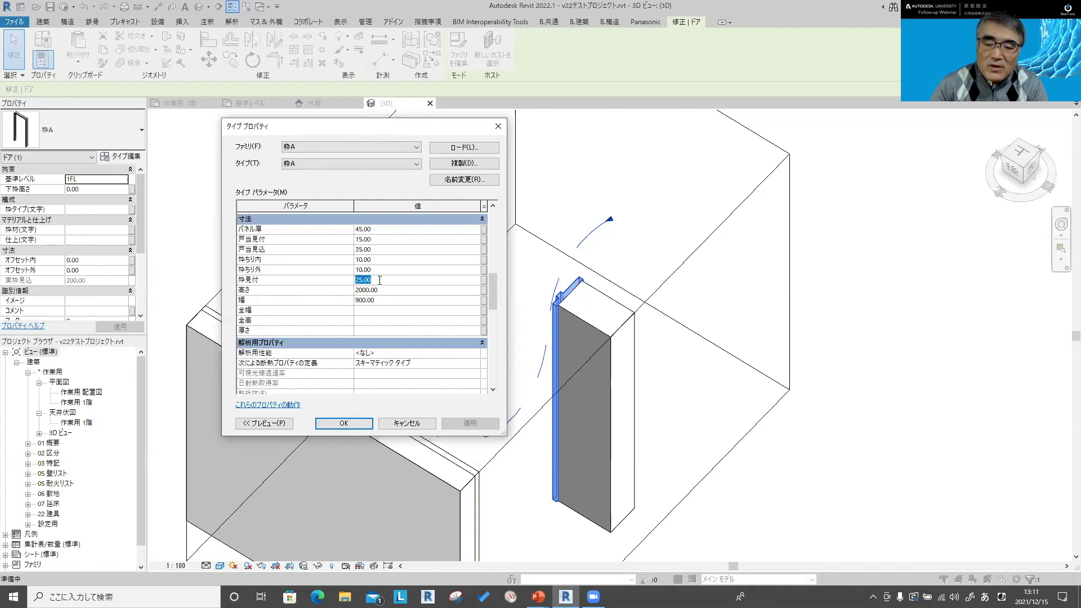
text(15)
key(Return)
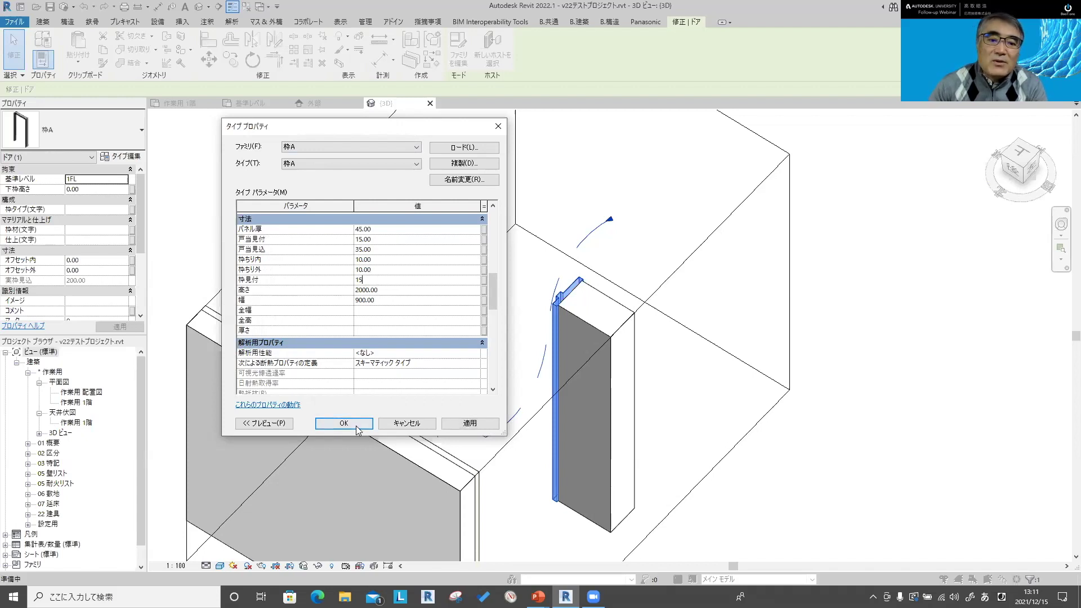
key(Return)
scroll(545, 307, up, 3)
scroll(547, 290, up, 3)
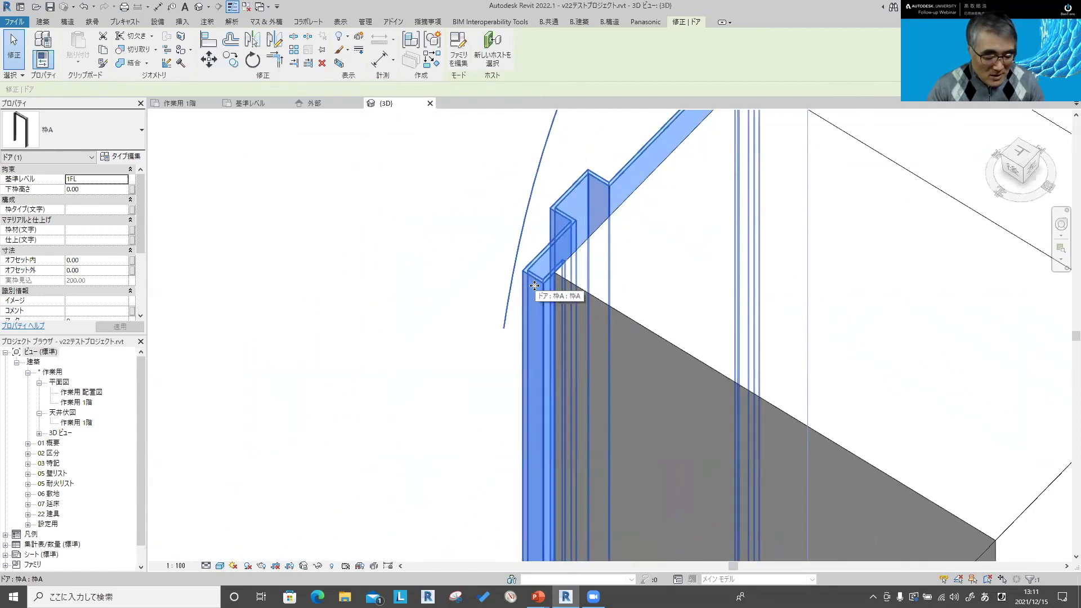
key(Escape)
scroll(534, 285, down, 6)
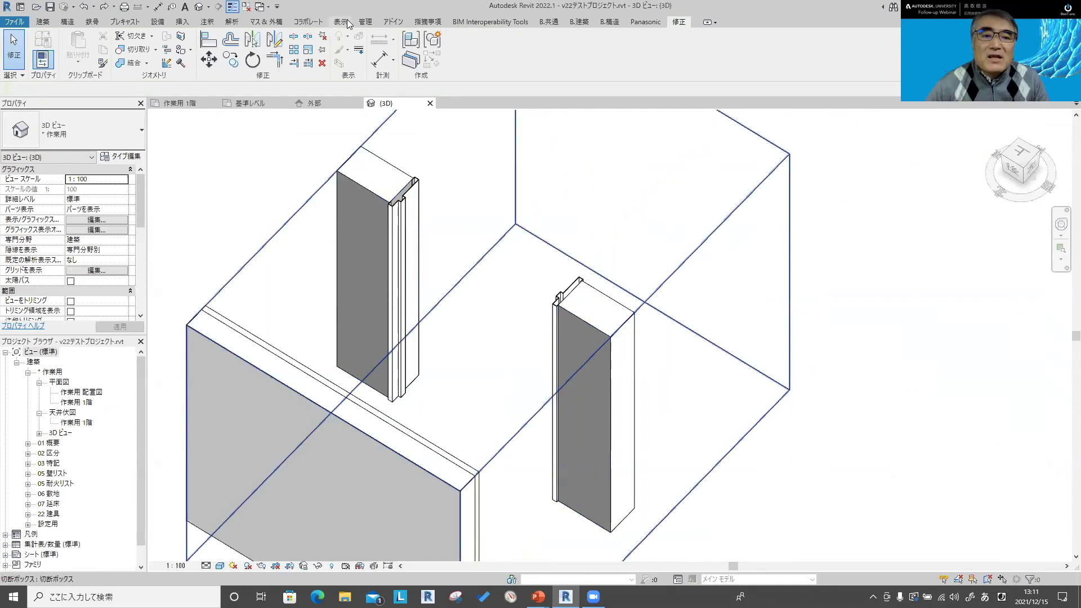
mouse_move(314, 103)
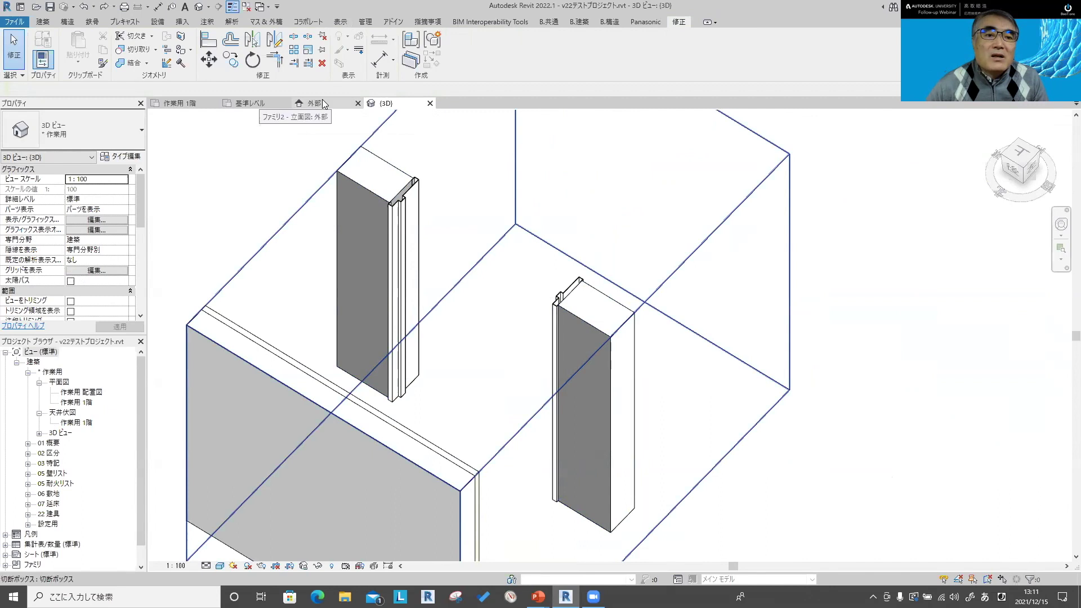
click(257, 102)
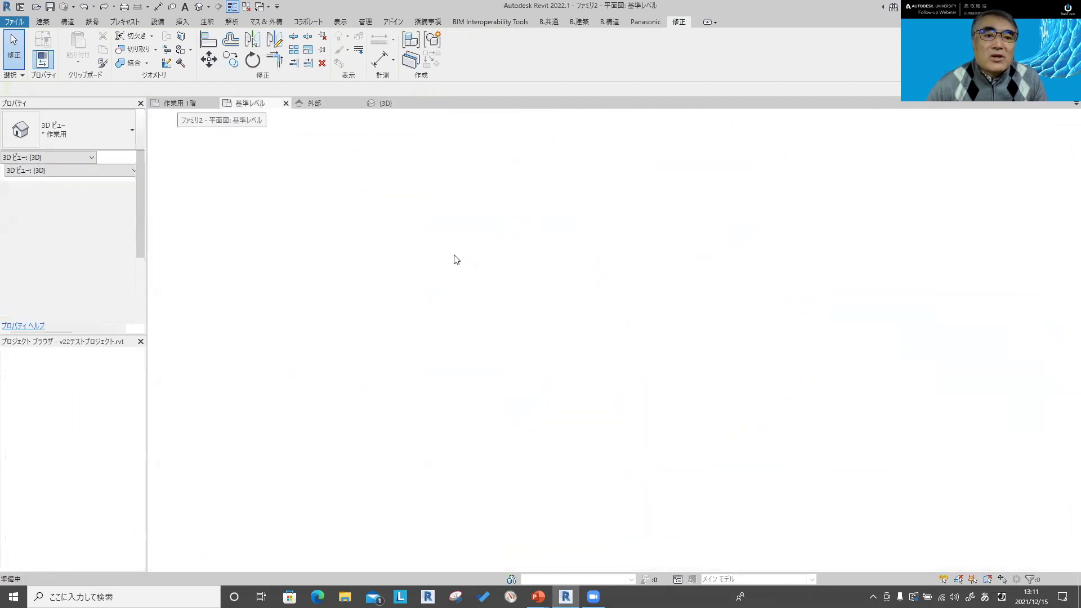
scroll(627, 366, up, 1)
scroll(627, 366, up, 4)
middle_drag(656, 379, 516, 388)
scroll(516, 388, down, 2)
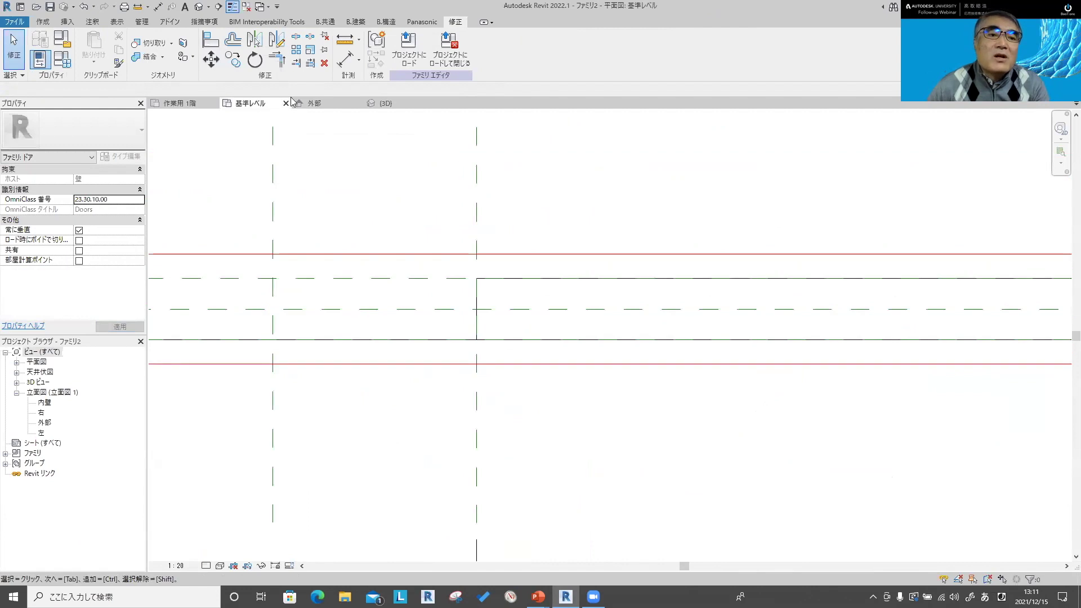
middle_drag(341, 158, 382, 171)
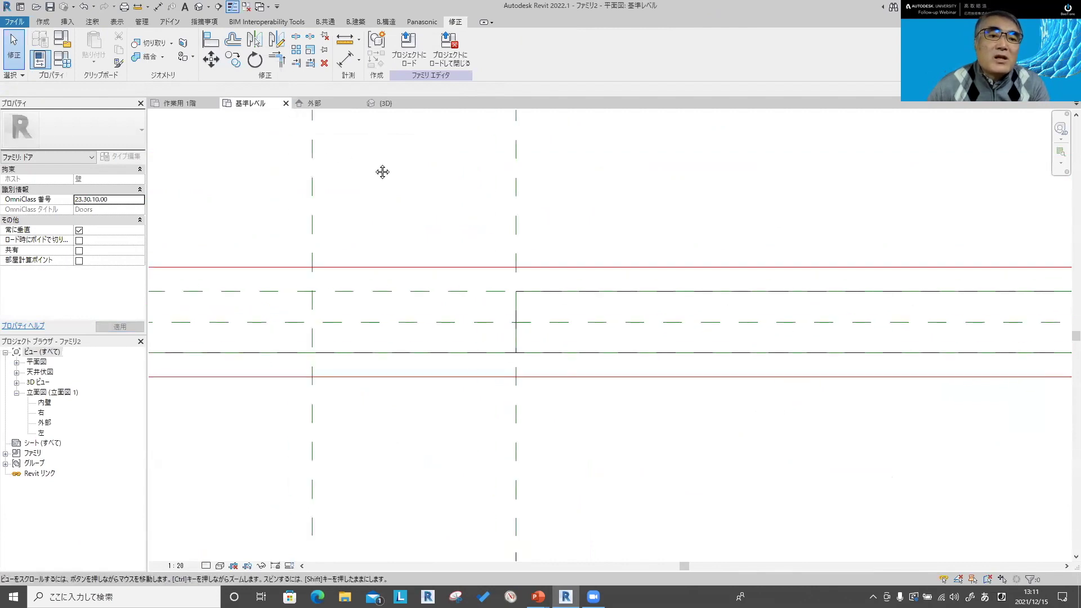
click(42, 22)
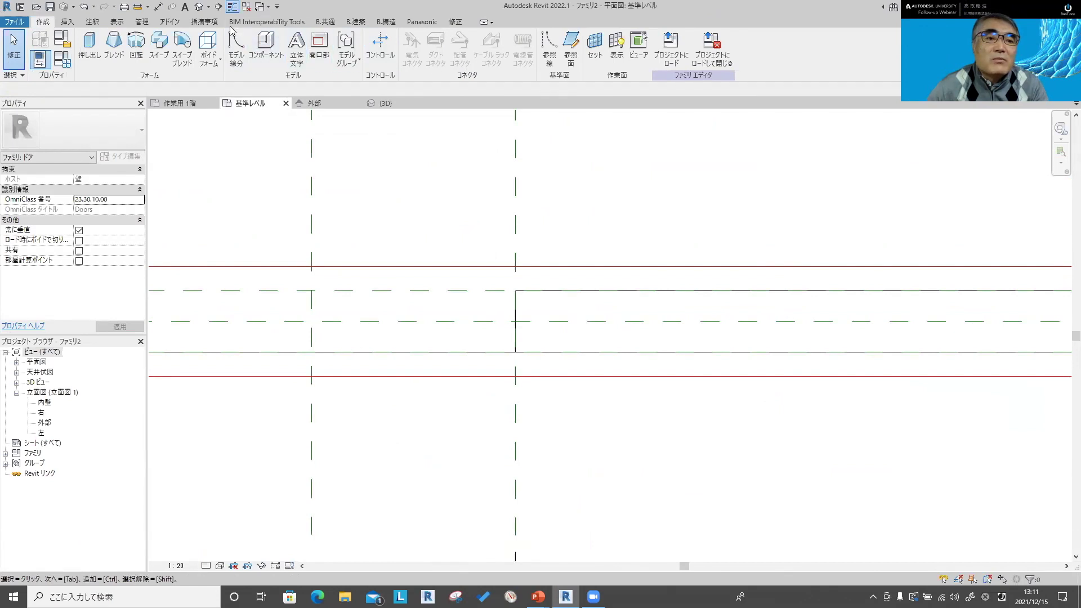
click(157, 6)
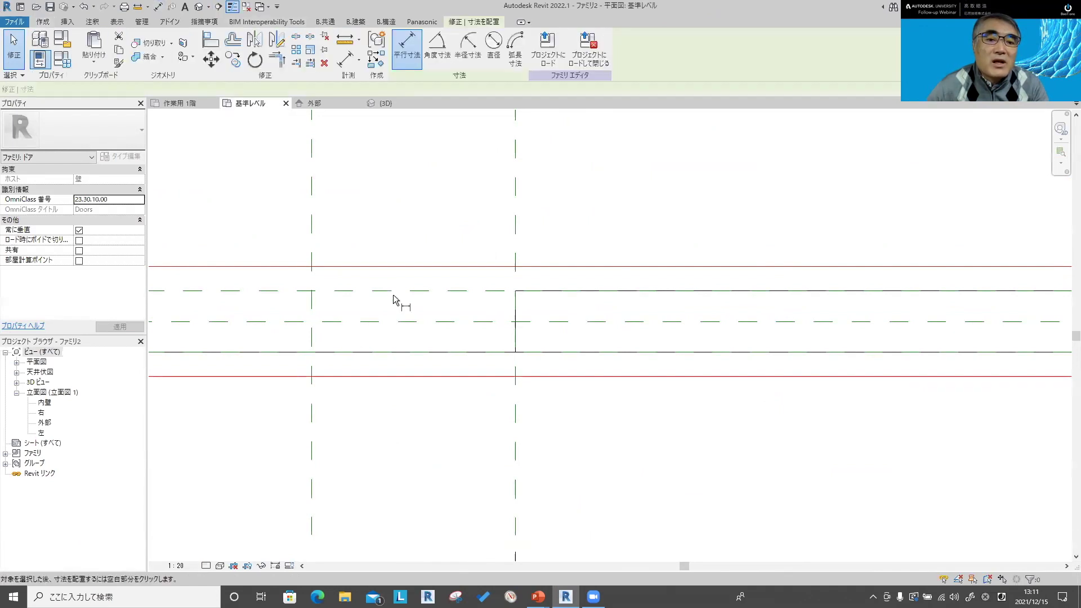
click(311, 259)
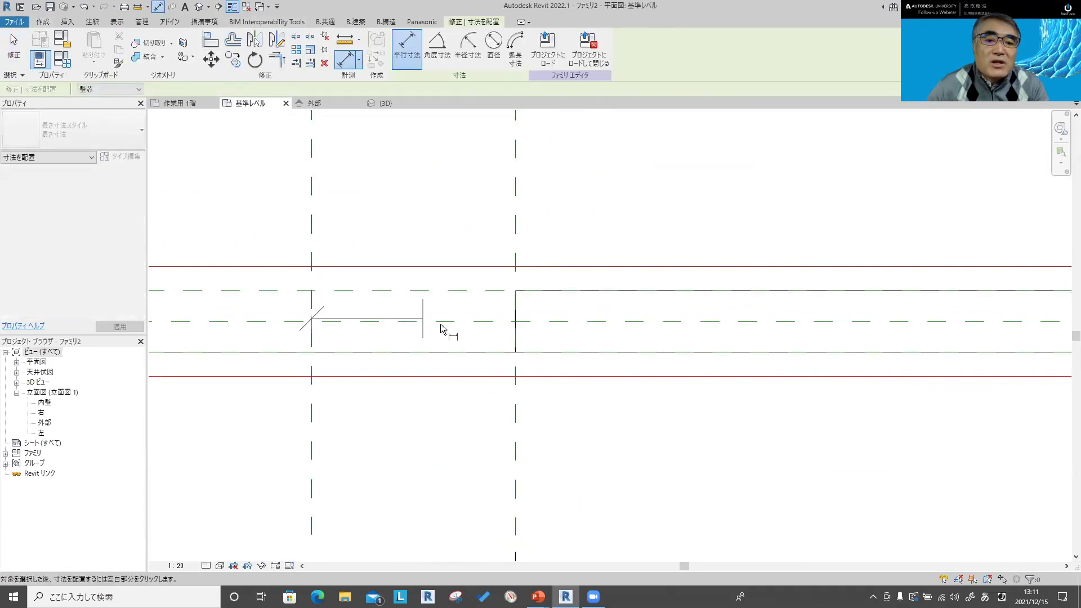
click(515, 320)
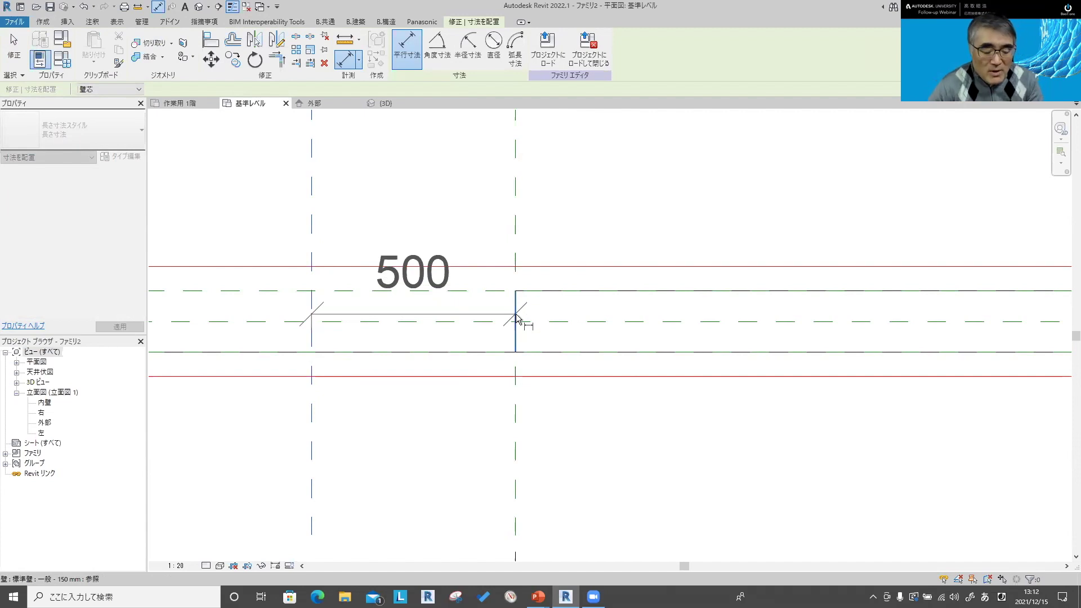
key(Escape)
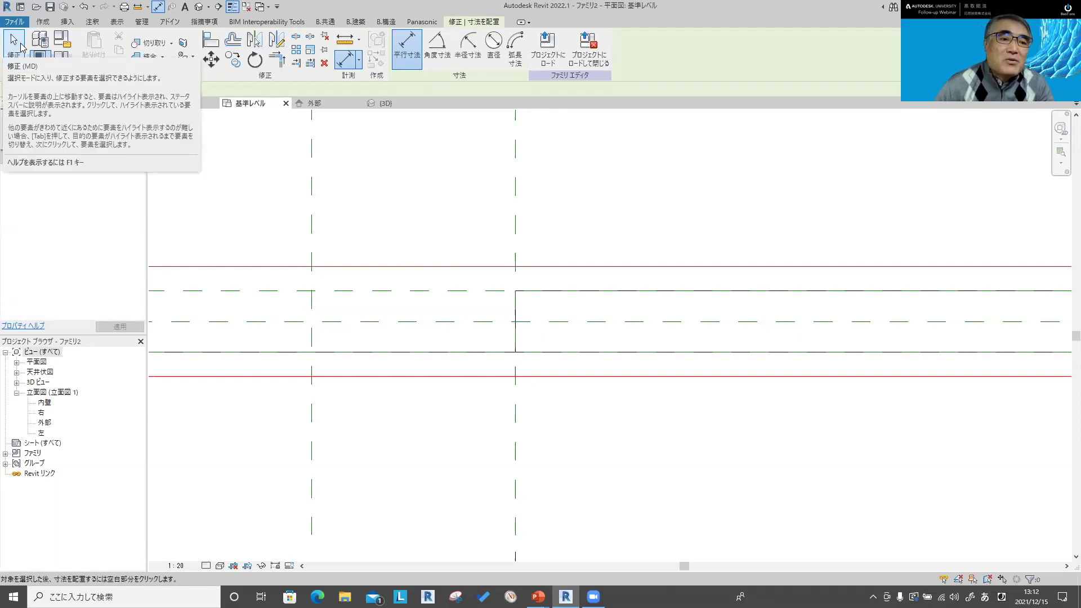
click(43, 21)
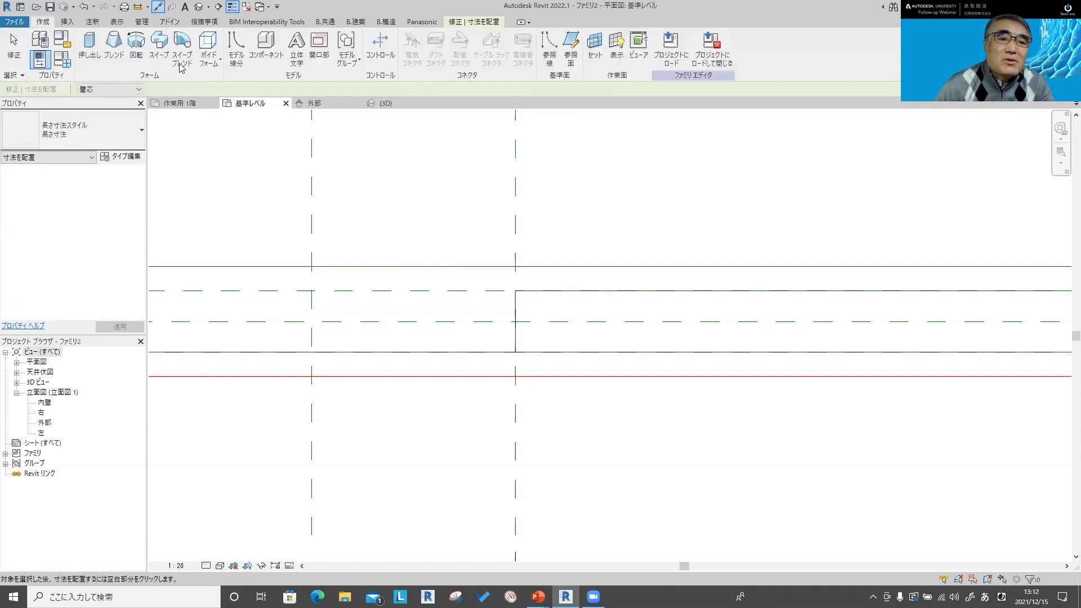
Step: Create a new reference-plane subcategory named 枠 with a green line colour
click(567, 46)
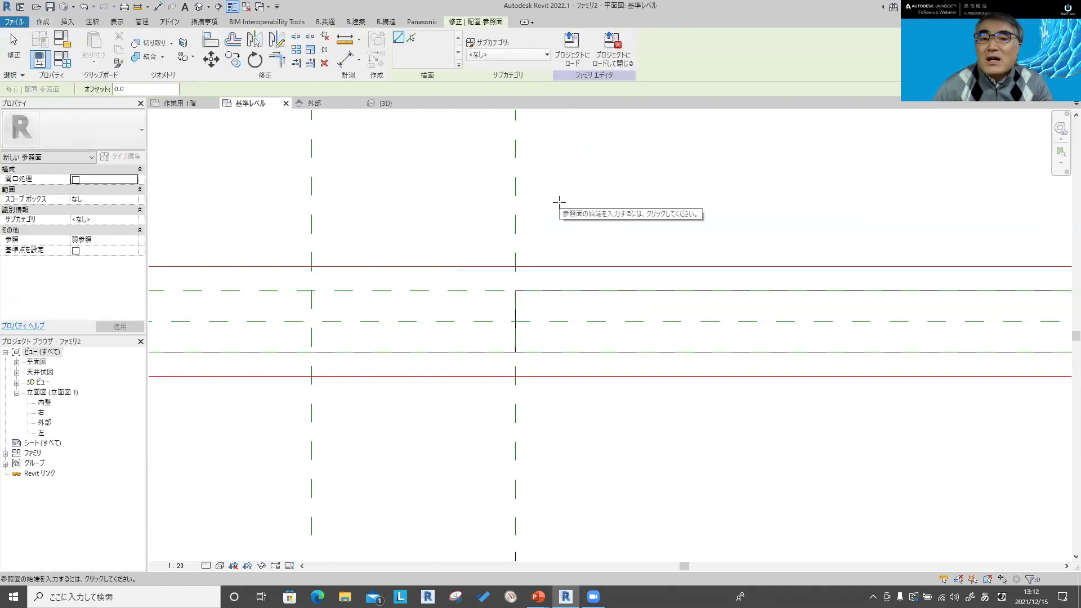
click(509, 54)
click(505, 91)
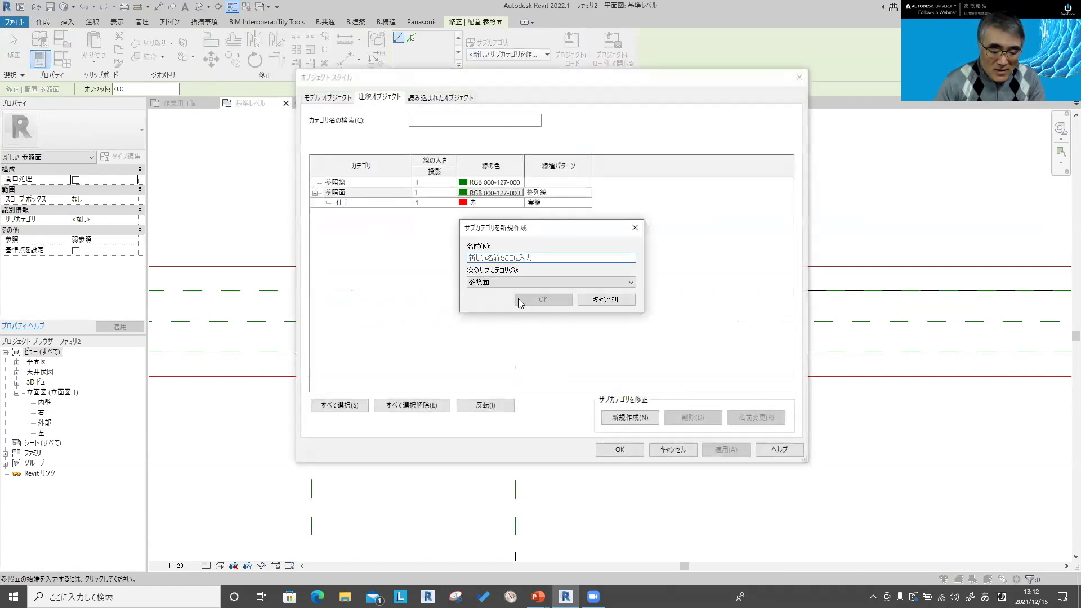
text(わ)
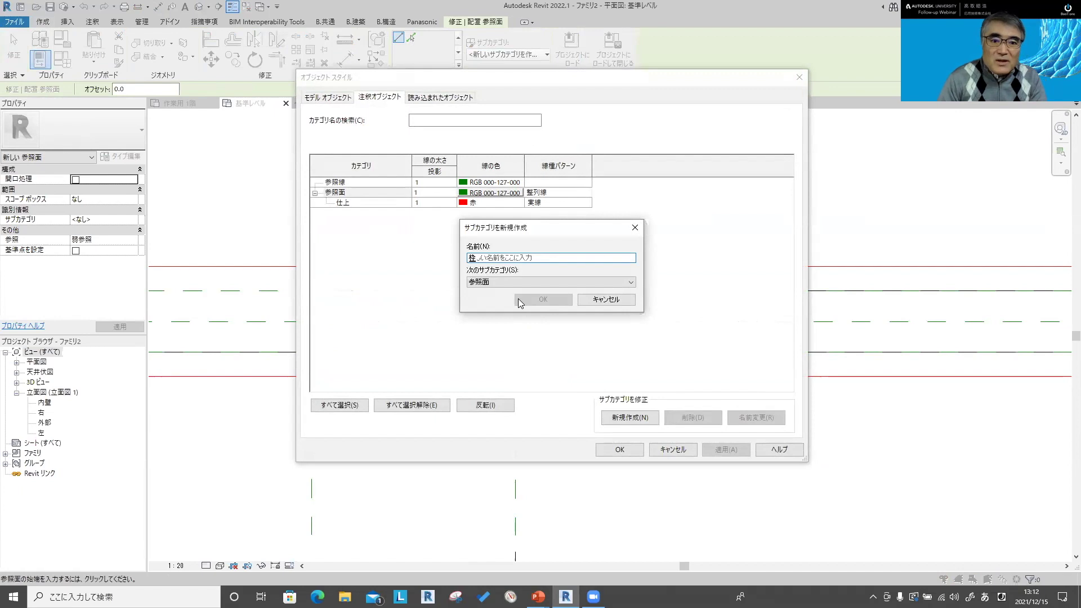
key(Return)
click(519, 301)
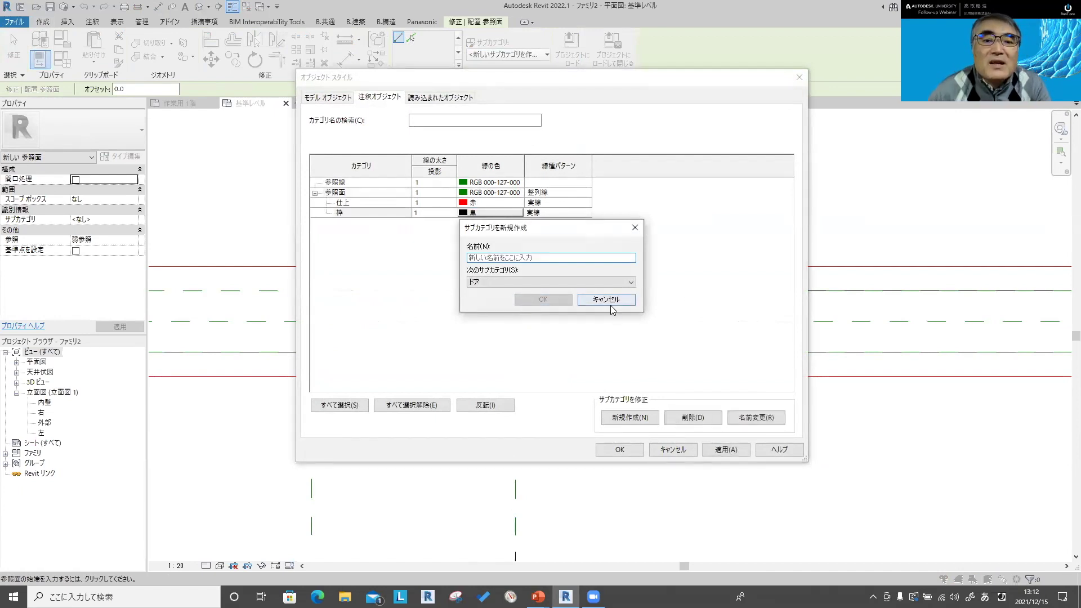
click(607, 301)
click(490, 212)
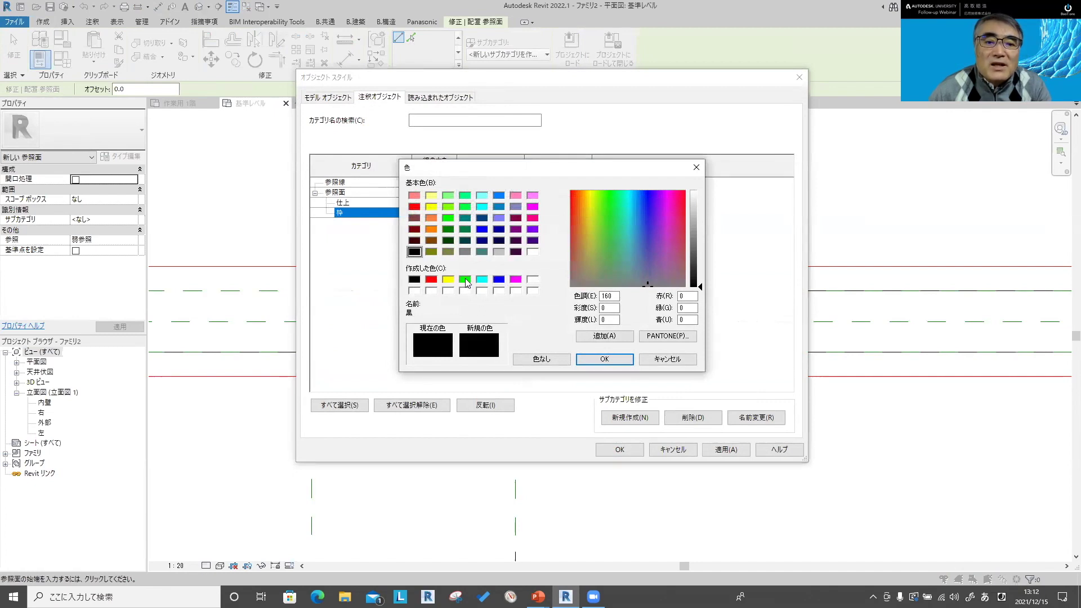
click(466, 281)
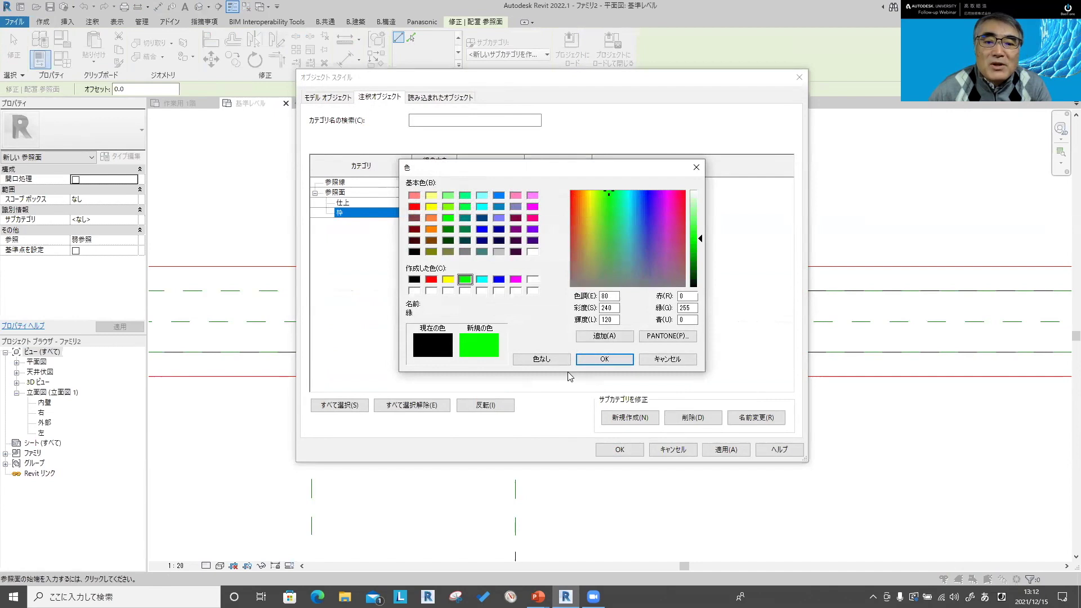
click(602, 359)
Step: Set the 枠 line pattern to 破線 and apply the object style changes
click(549, 213)
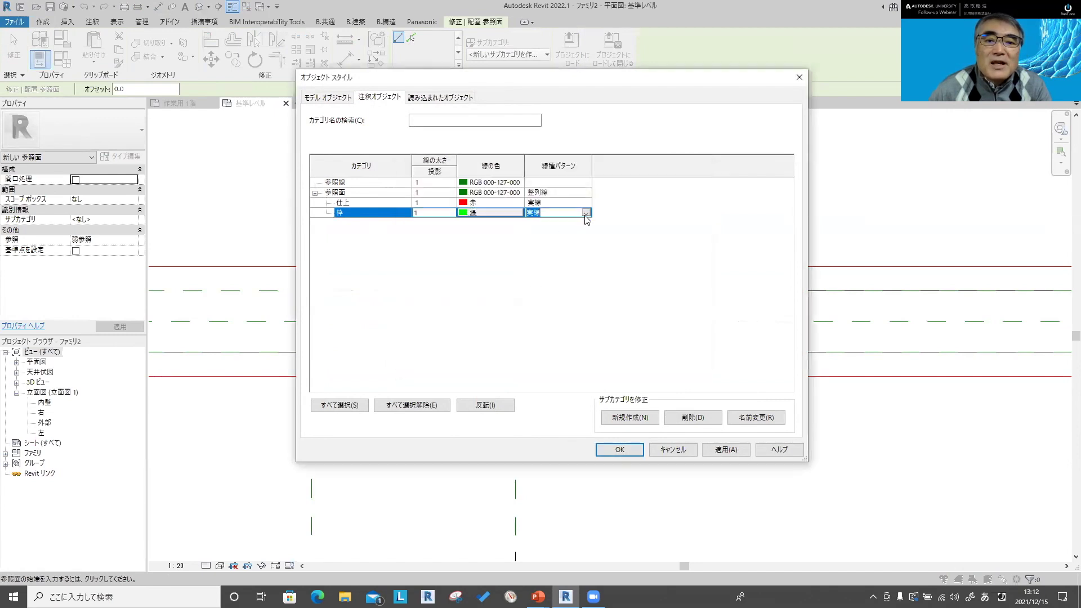
click(586, 213)
scroll(552, 258, down, 2)
scroll(549, 253, down, 2)
scroll(546, 249, down, 1)
scroll(542, 244, down, 1)
click(535, 229)
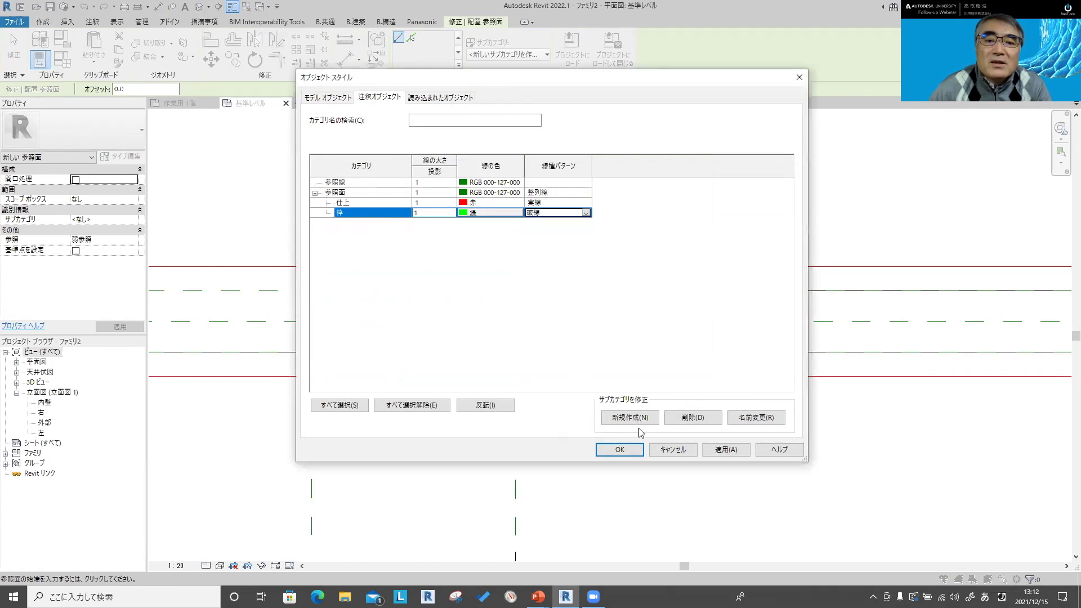
click(613, 450)
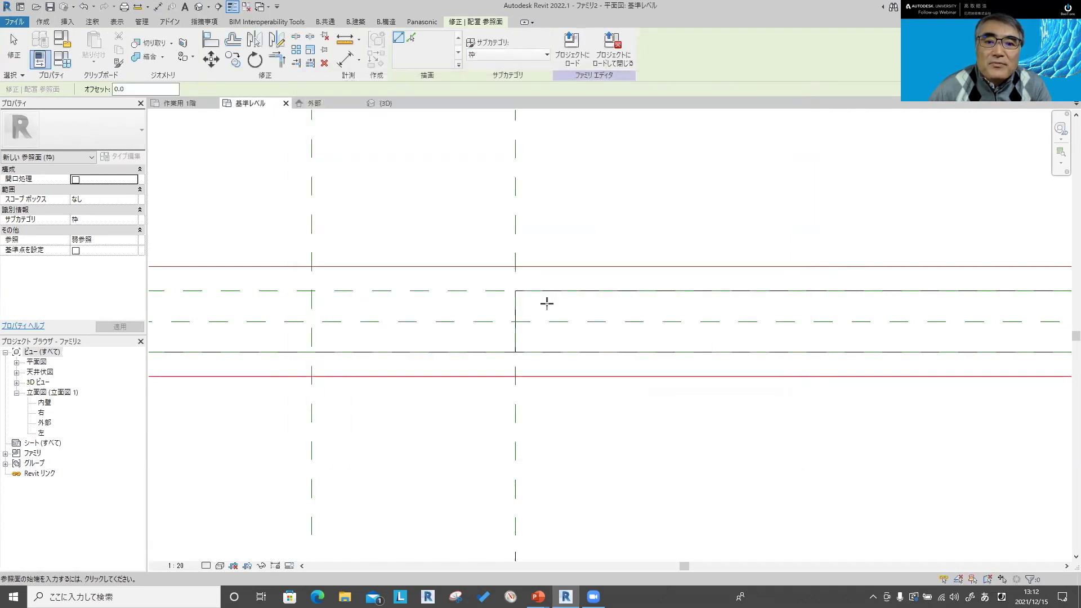
Step: Draw two vertical reference planes at the opening edge
click(533, 243)
click(533, 399)
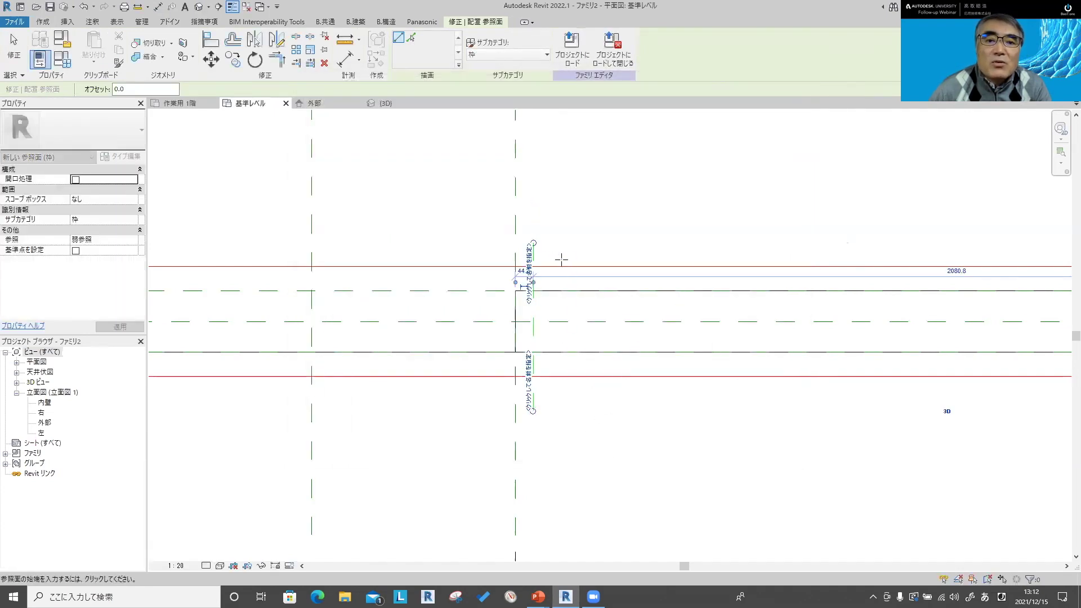
click(557, 243)
click(556, 401)
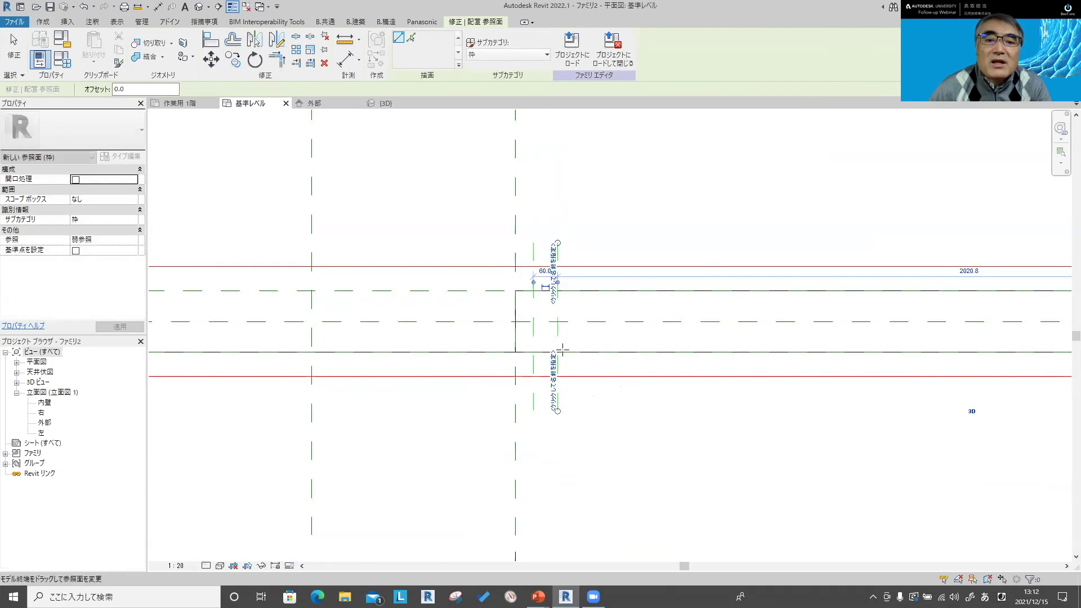
Step: Add a 44 aligned dimension between the planes and select it
click(157, 7)
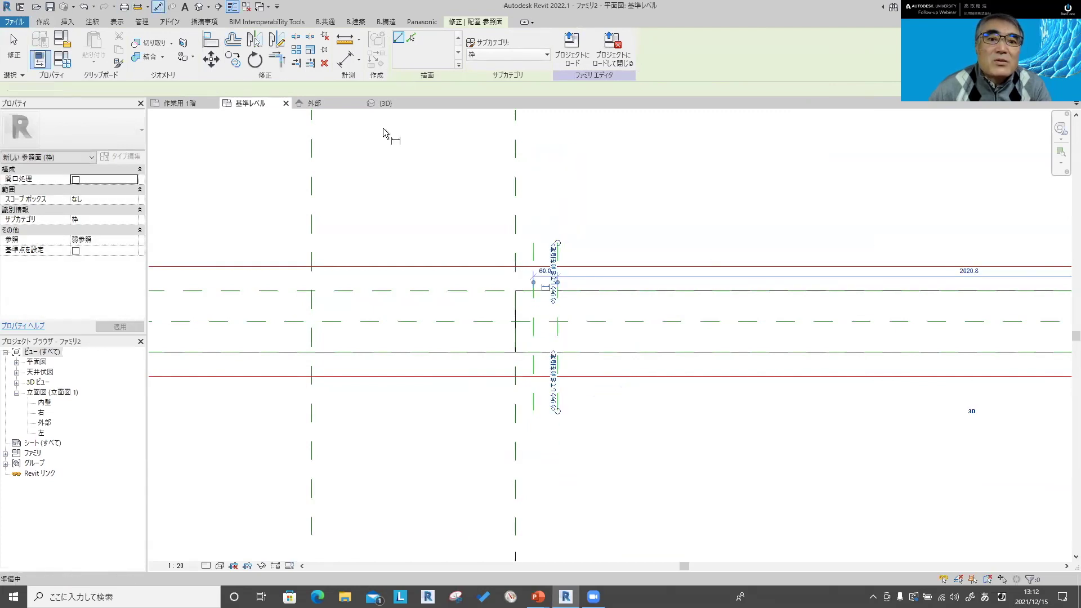
click(563, 164)
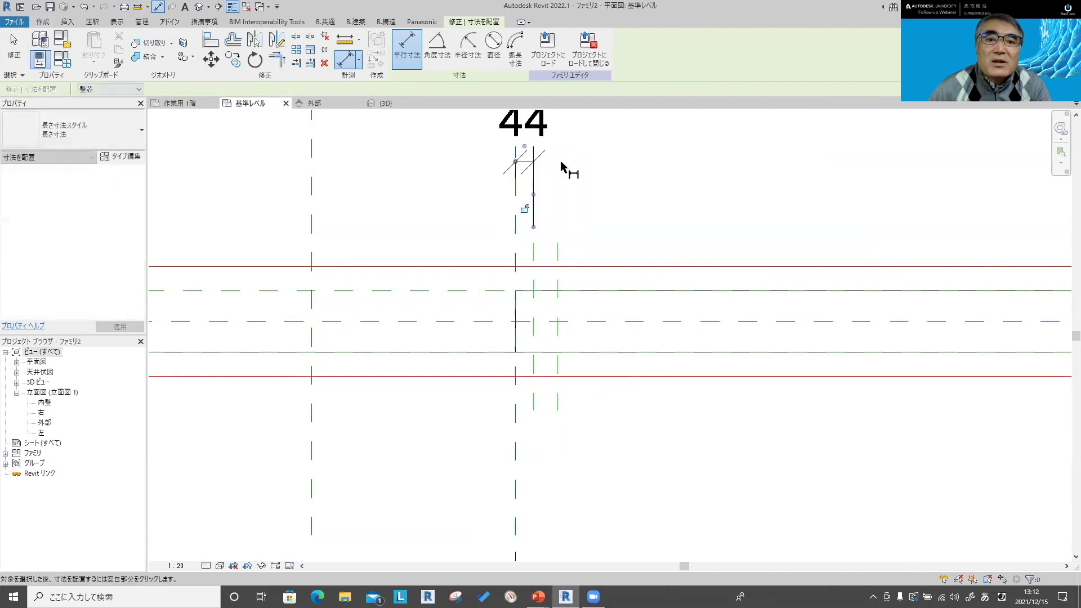
scroll(563, 168, down, 2)
middle_drag(538, 203, 536, 276)
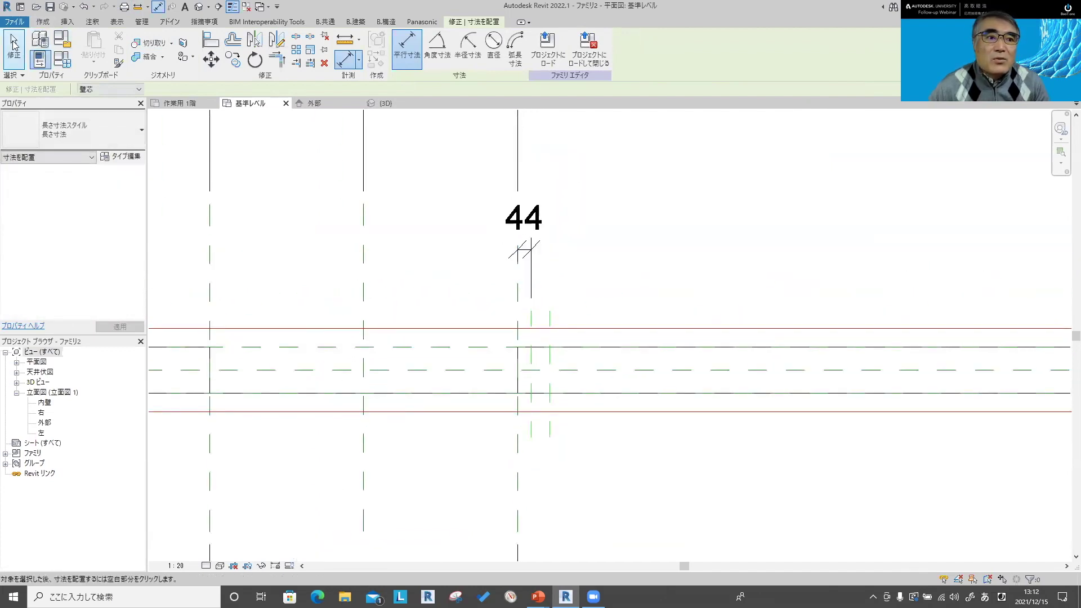
click(14, 48)
click(523, 246)
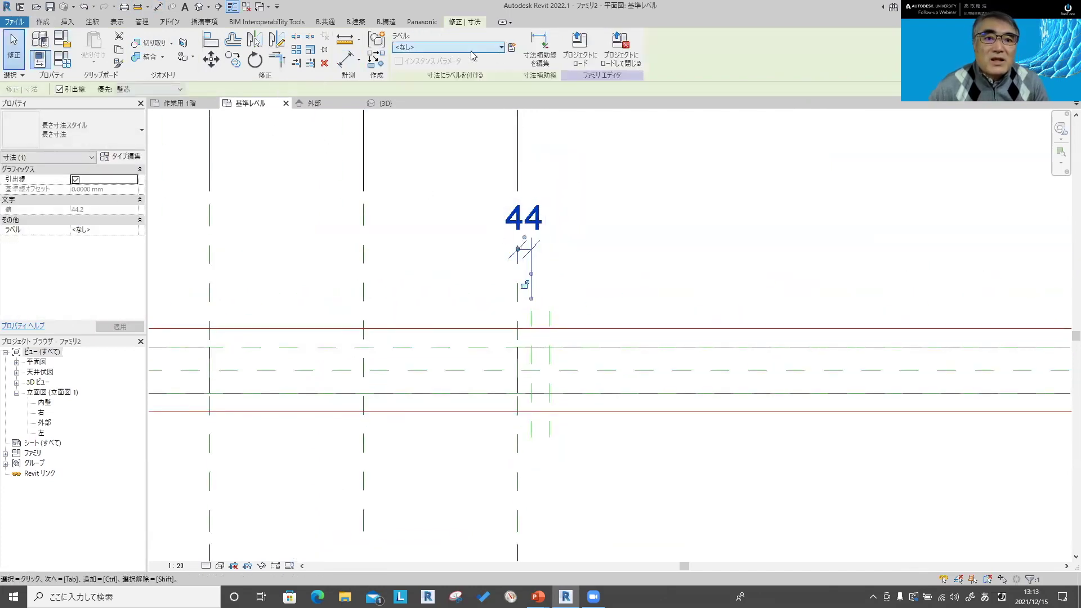
Step: Create a parameter for the 44 dimension and name it 戸当見付
click(512, 48)
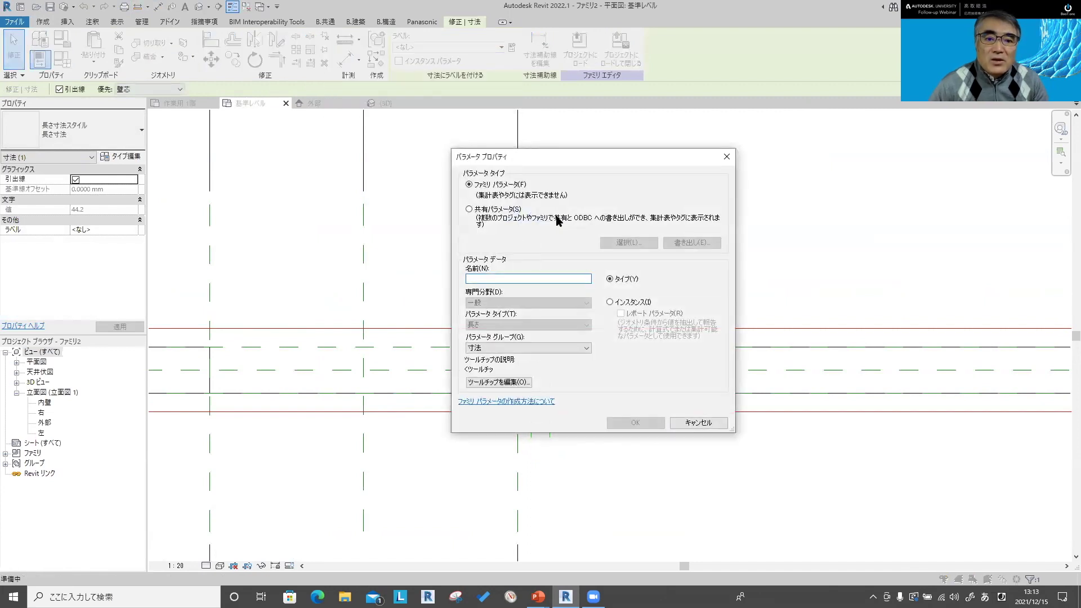
text(わ)
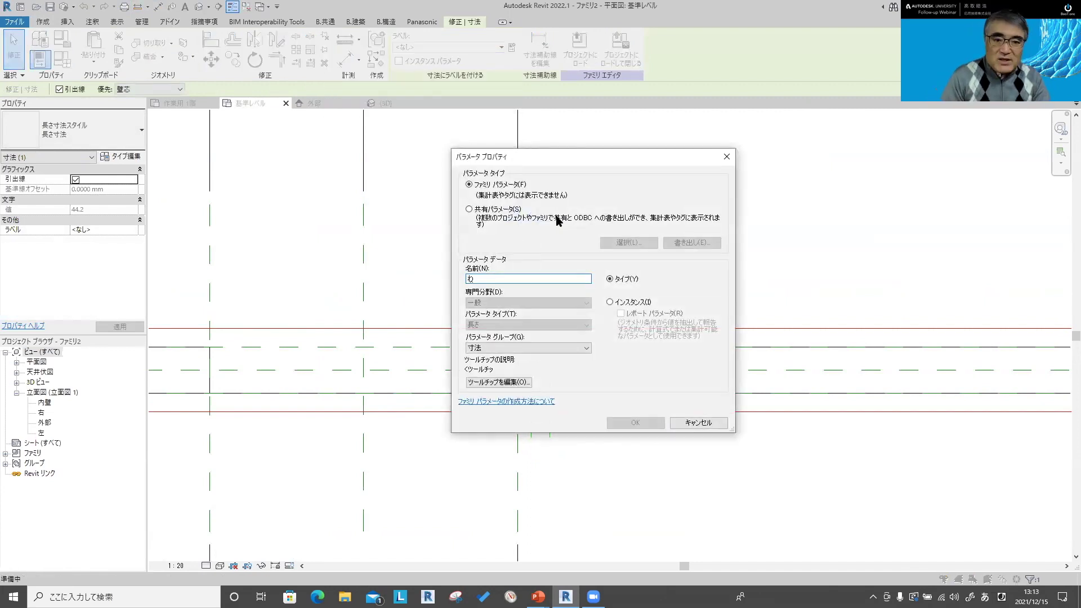
text(ari)
key(space)
key(Return)
key(BackSpace)
text(uke)
key(space)
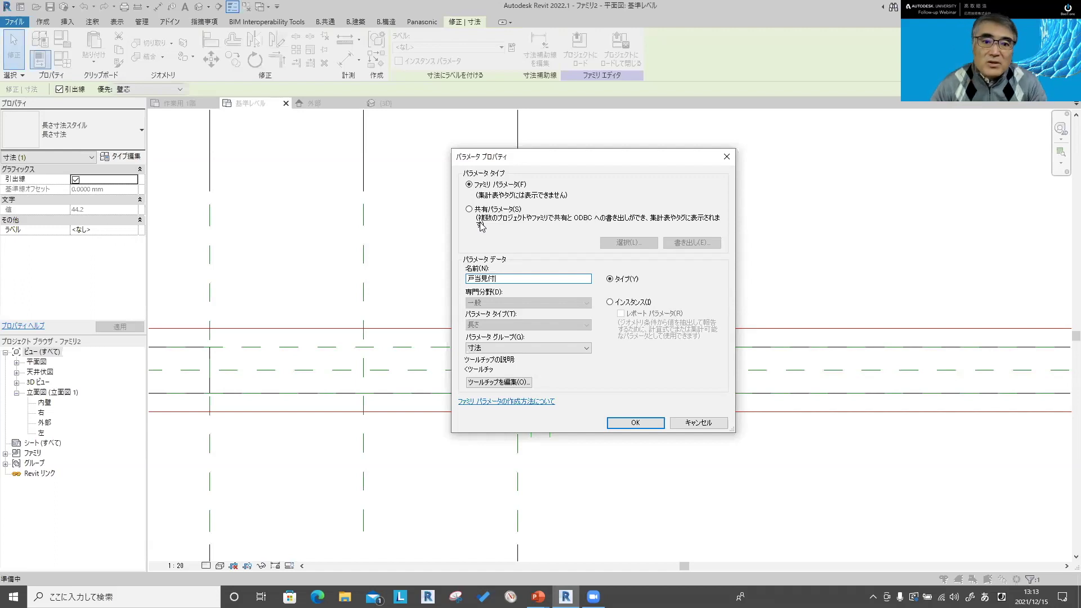
Step: Switch to the PowerPoint slideshow and advance two slides to パラメータの種類
key(alt+Tab)
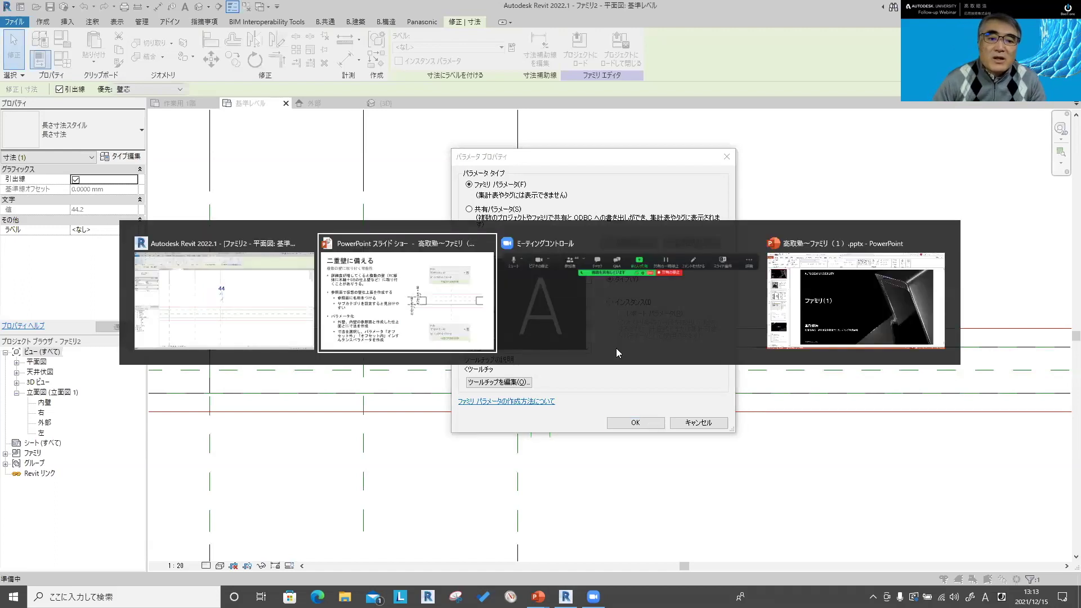
key(Right)
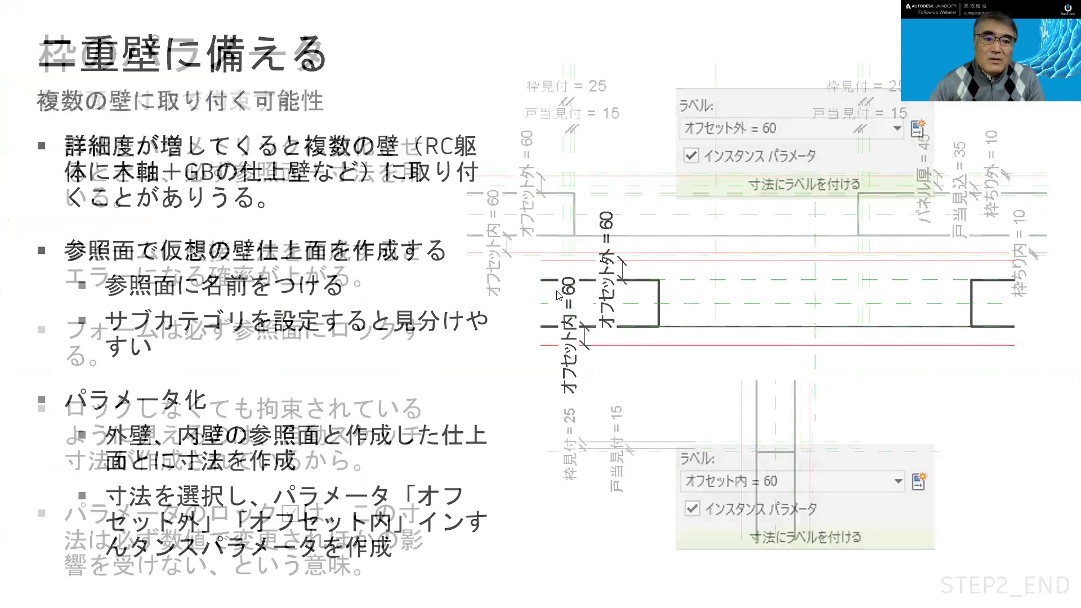
key(Right)
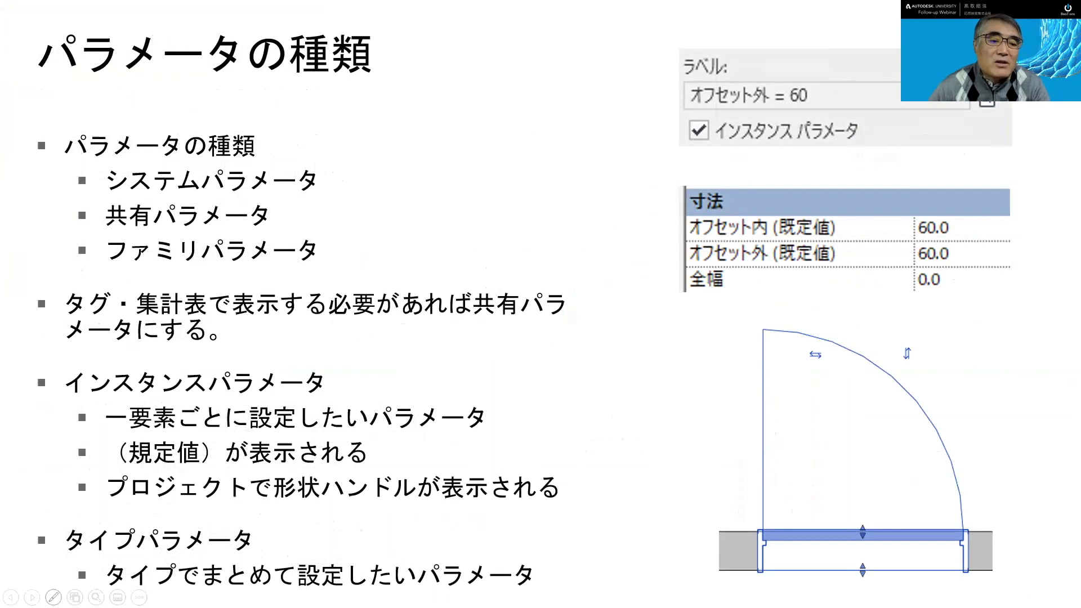
Step: With the red pen, underline 共有パラメータ and box タグ・集計表で表示する必要
click(53, 596)
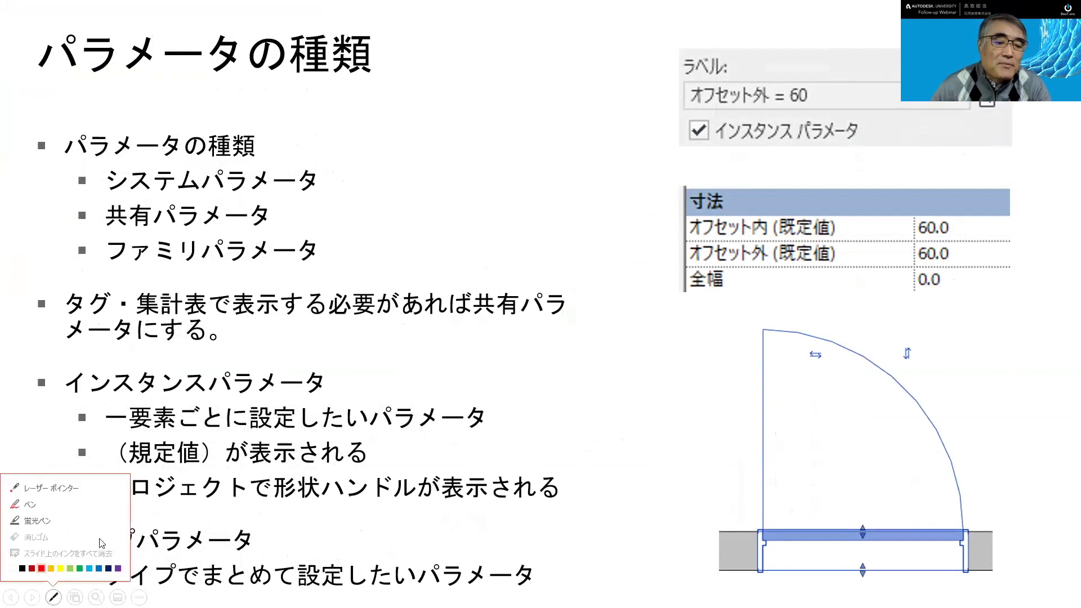
click(33, 503)
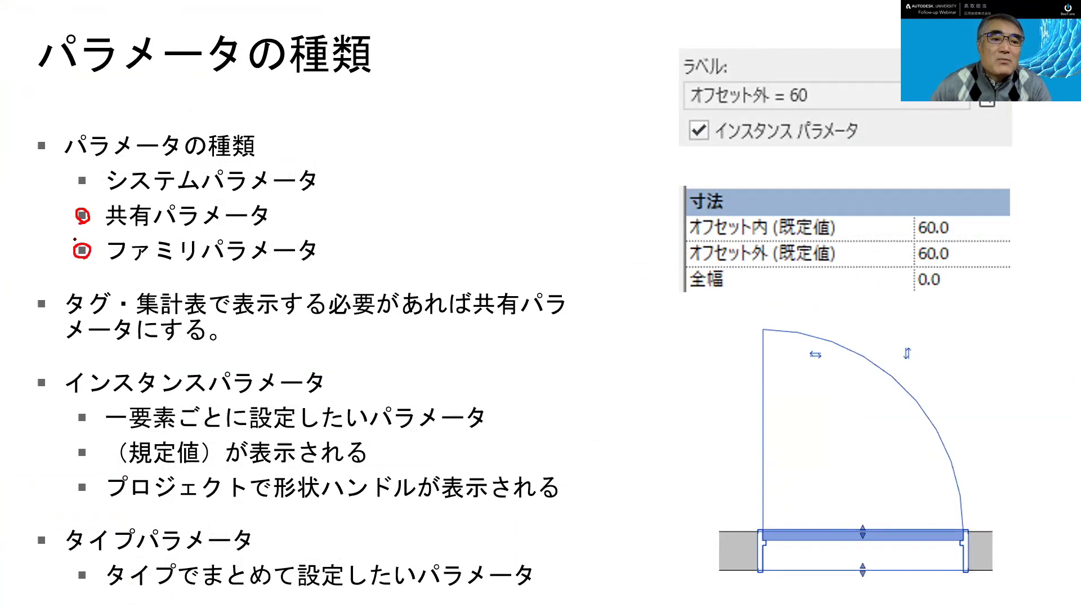
drag(18, 234, 447, 227)
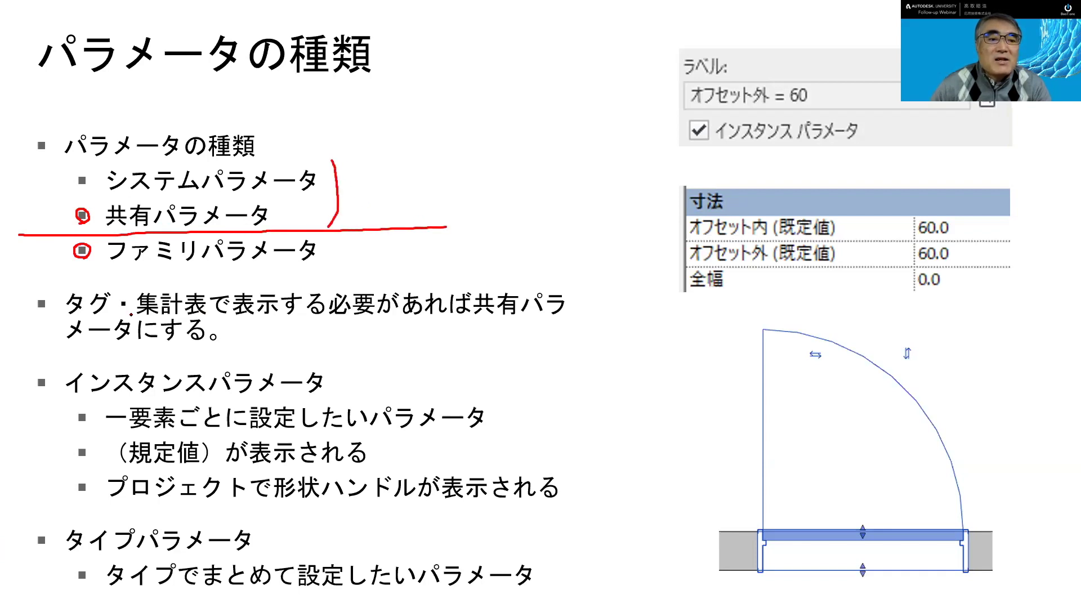
drag(67, 313, 263, 316)
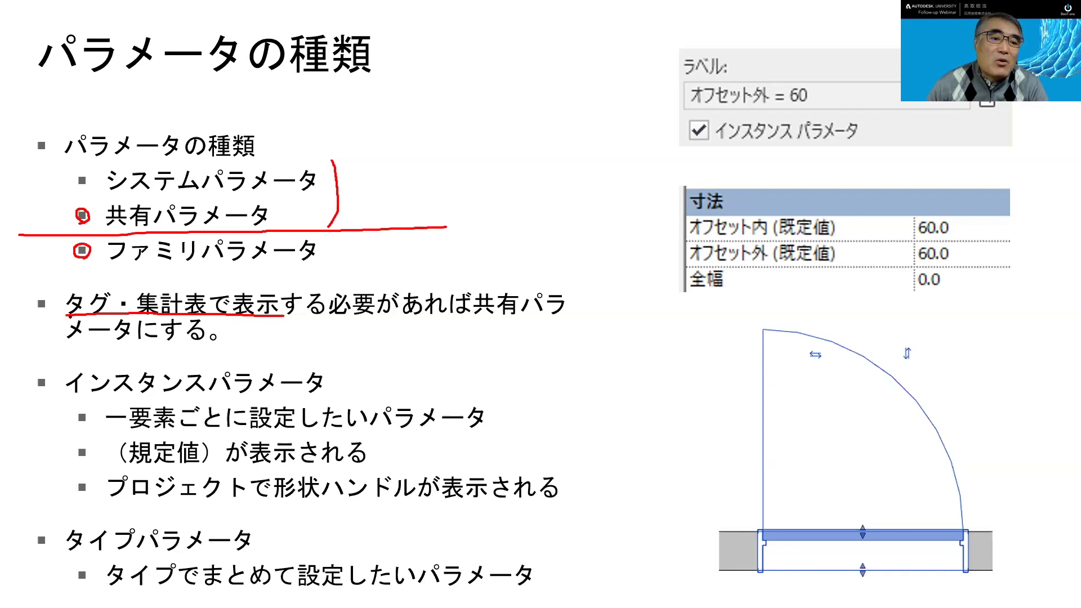
mouse_move(66, 291)
mouse_down()
mouse_move(365, 291)
mouse_move(324, 319)
mouse_move(281, 318)
mouse_up()
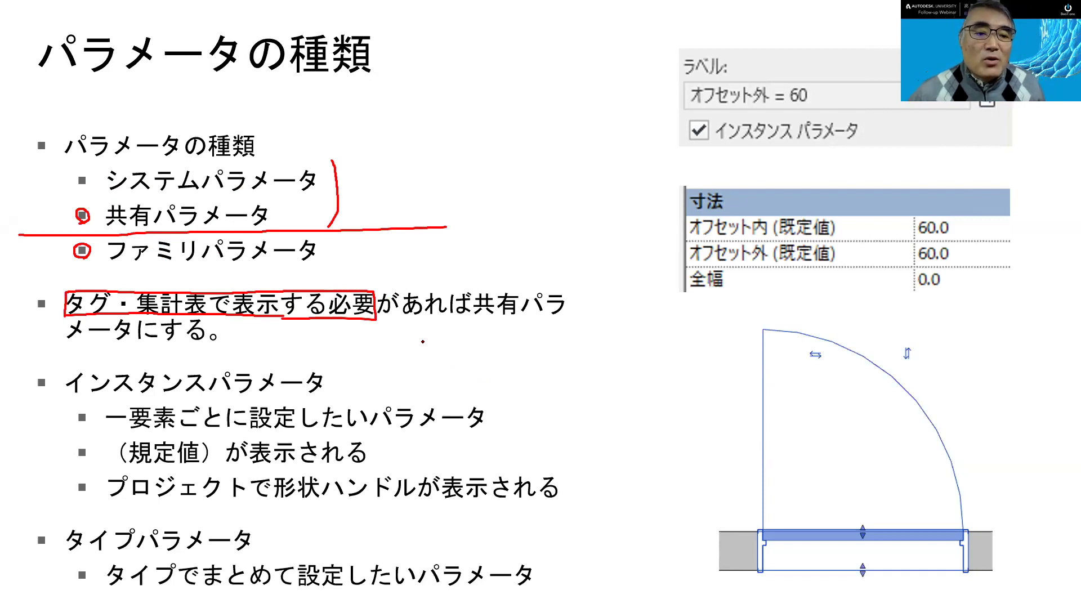
key(Right)
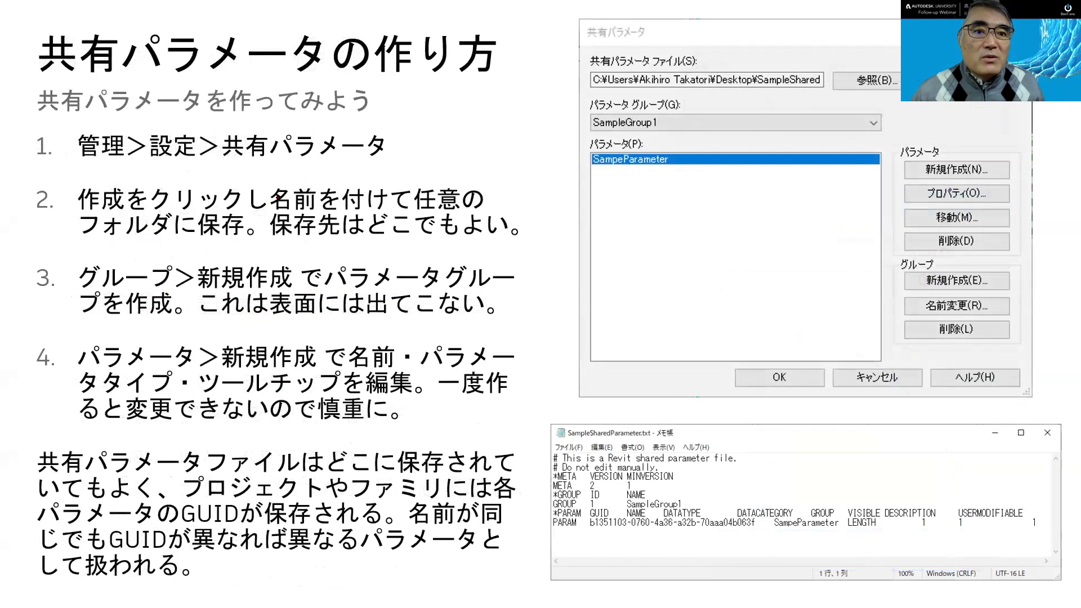
Step: Back in Revit, switch the parameter to Shared and browse the shared parameter list
key(alt+Tab)
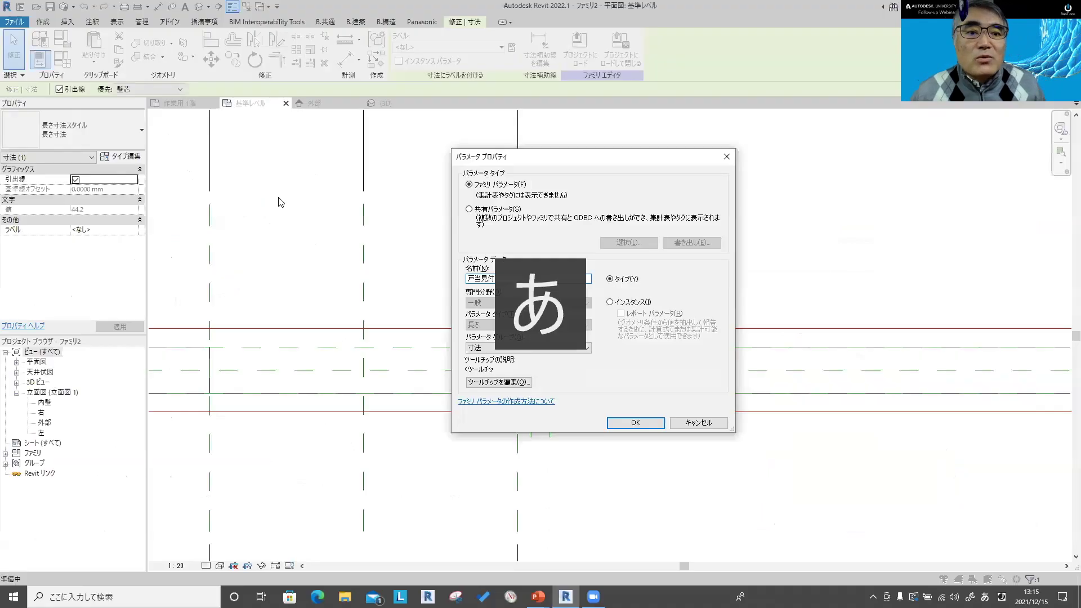
click(493, 213)
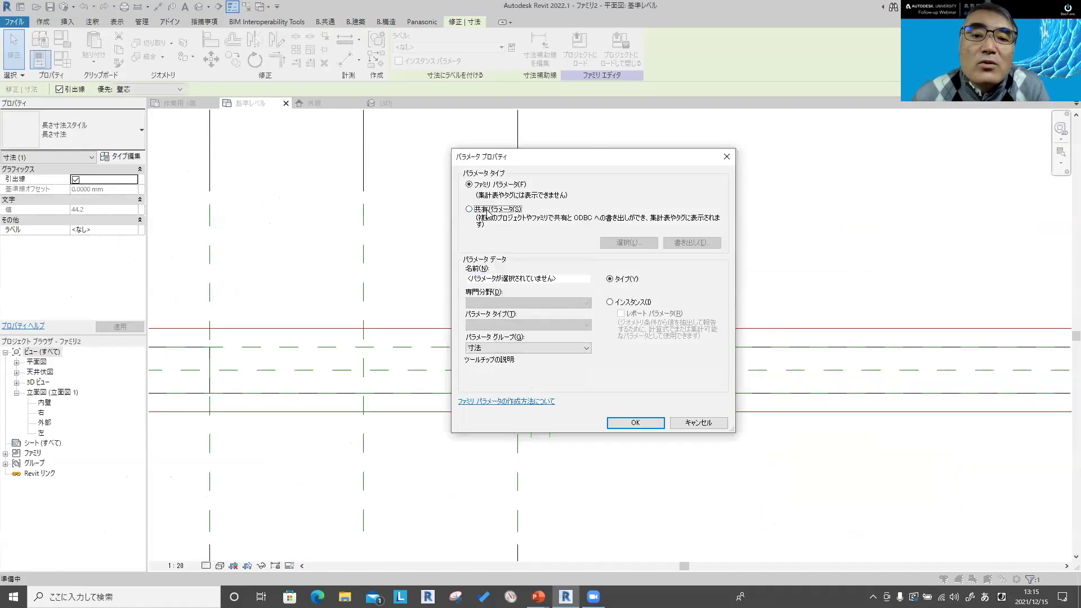
click(625, 244)
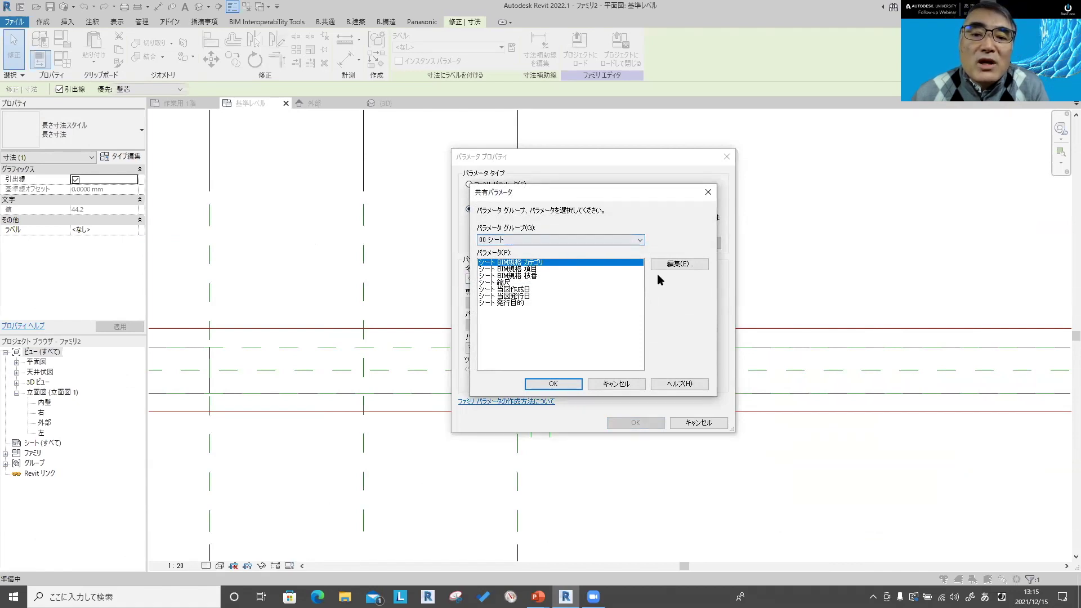
click(615, 384)
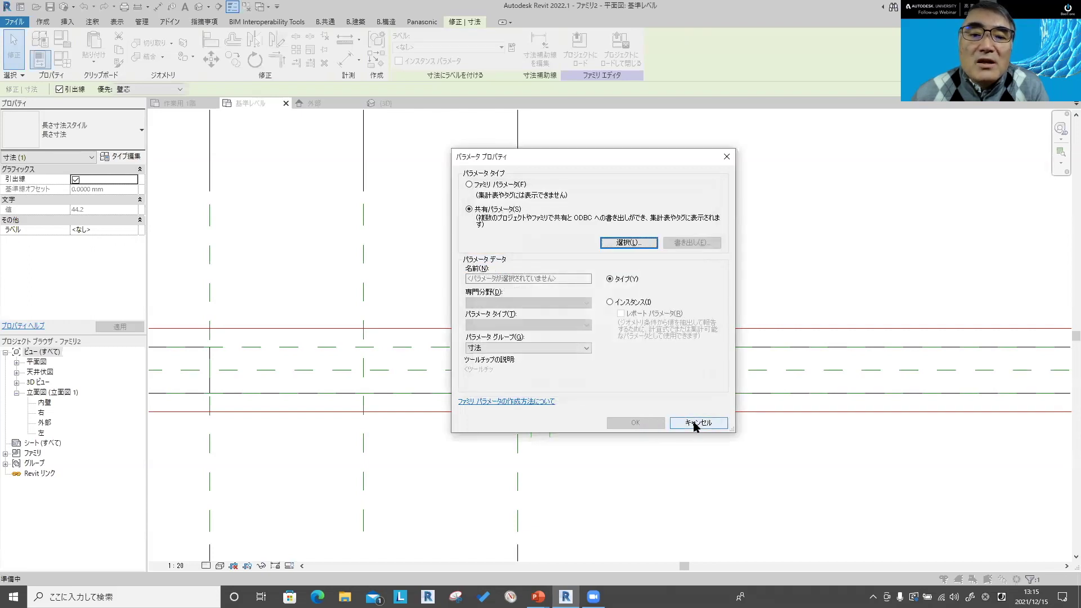
Step: Cancel the 戸当見付 parameter and deselect the 44 dimension
click(695, 425)
click(450, 223)
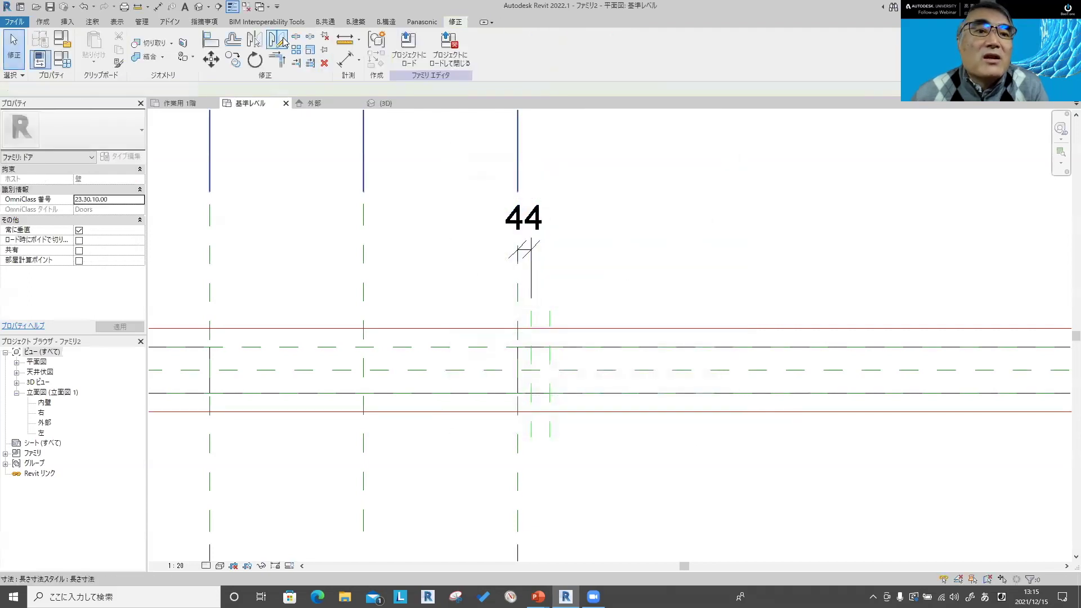
click(142, 23)
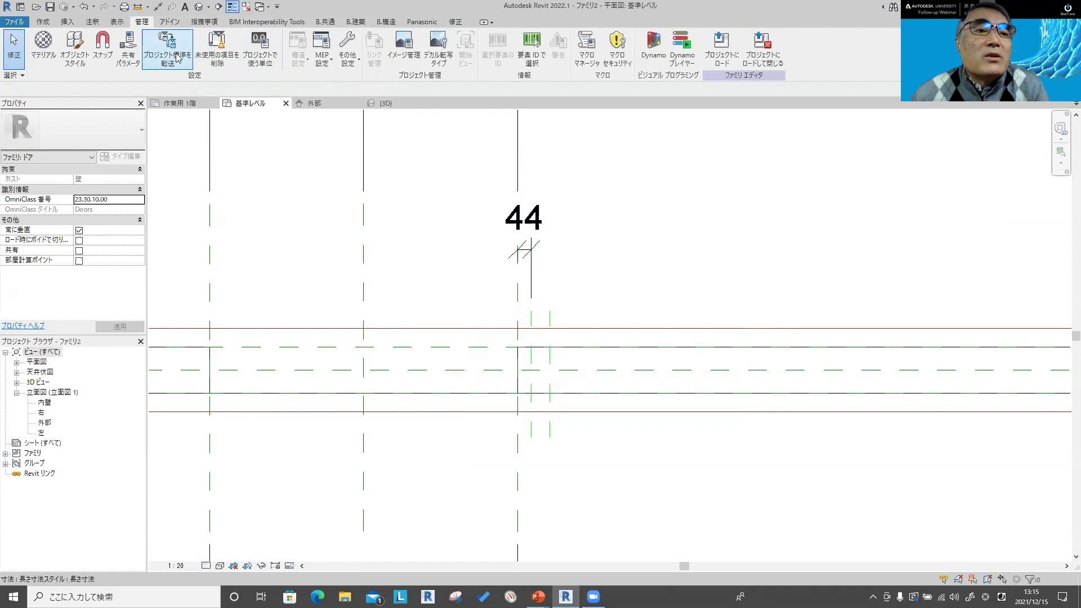
Step: In Edit Shared Parameters, create a new file MyParameter saved to the Desktop
click(128, 48)
drag(479, 212, 555, 219)
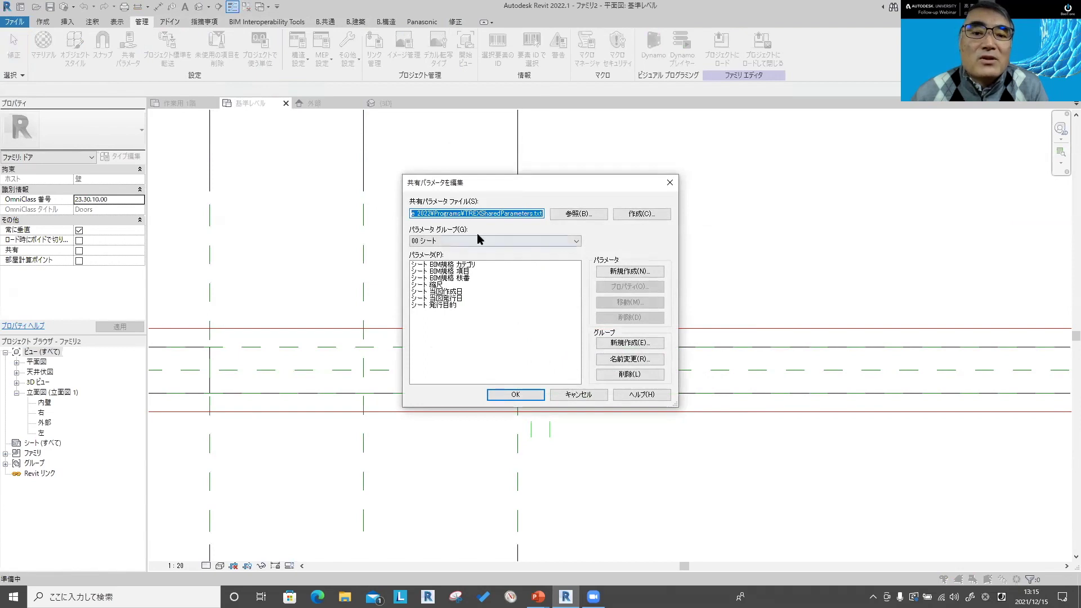
click(630, 217)
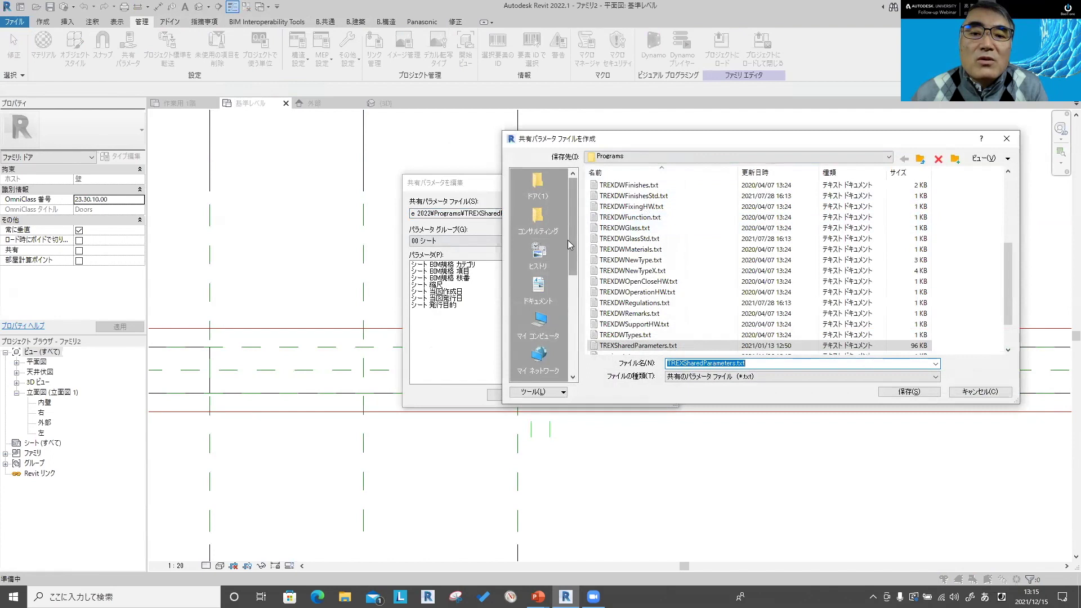
click(619, 156)
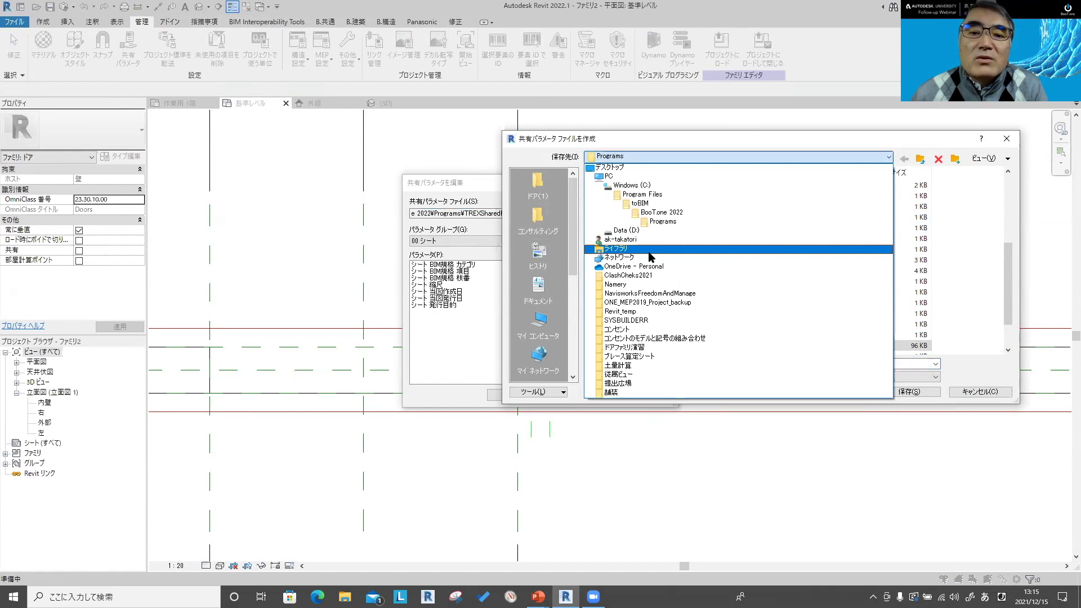
click(617, 170)
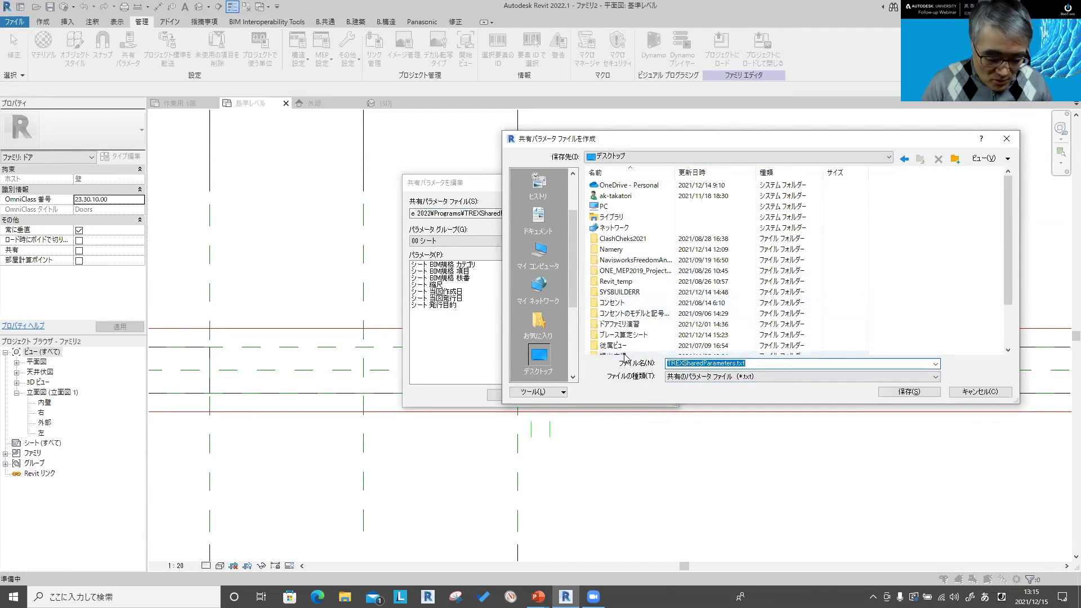
text(MyParameter)
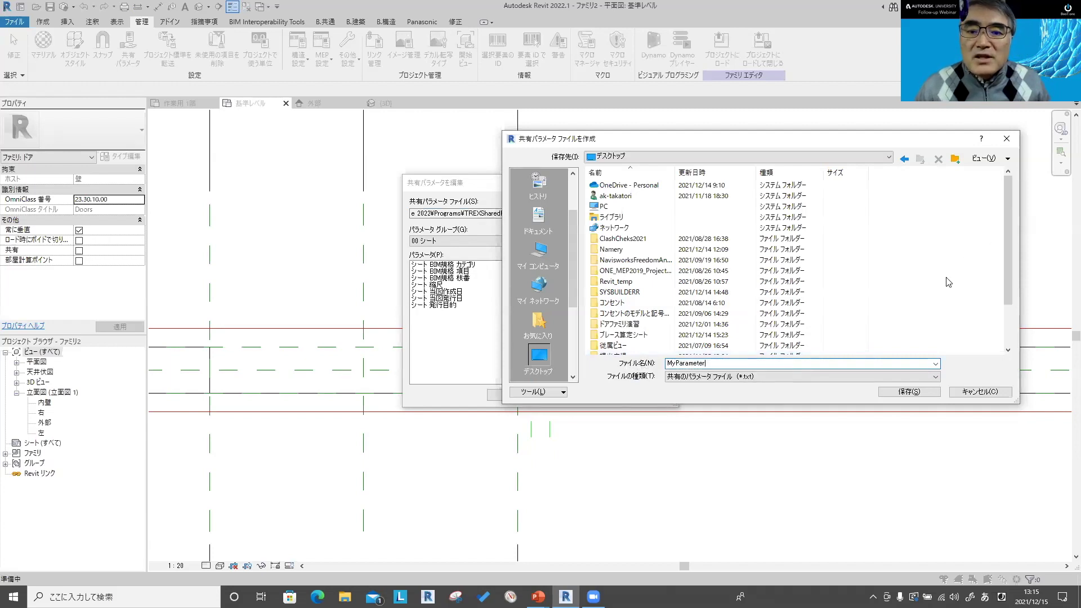
click(917, 393)
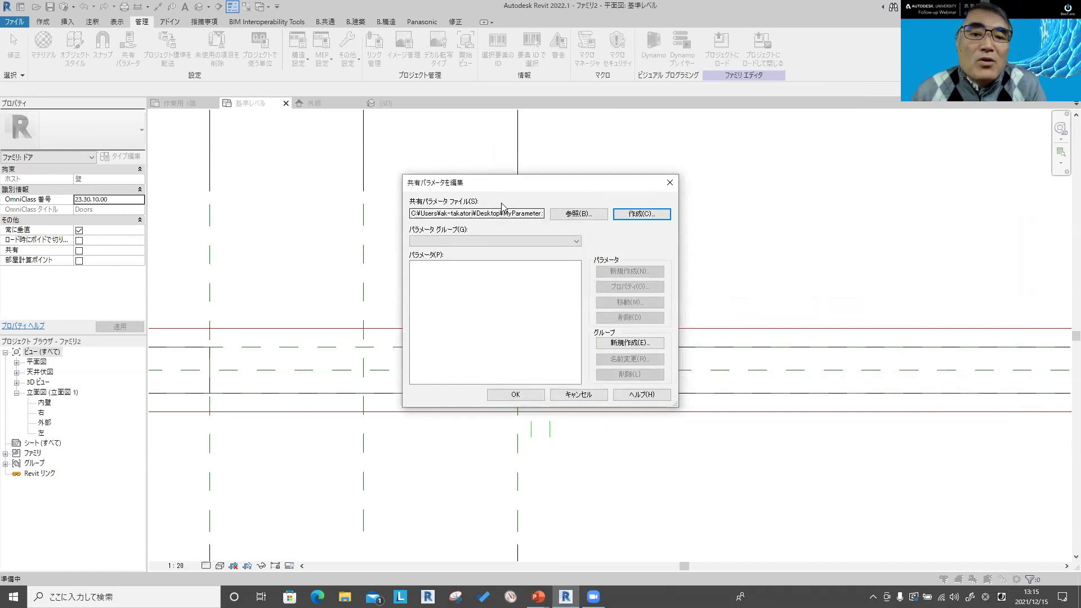
mouse_move(480, 188)
mouse_down()
mouse_move(368, 183)
mouse_move(449, 213)
mouse_up()
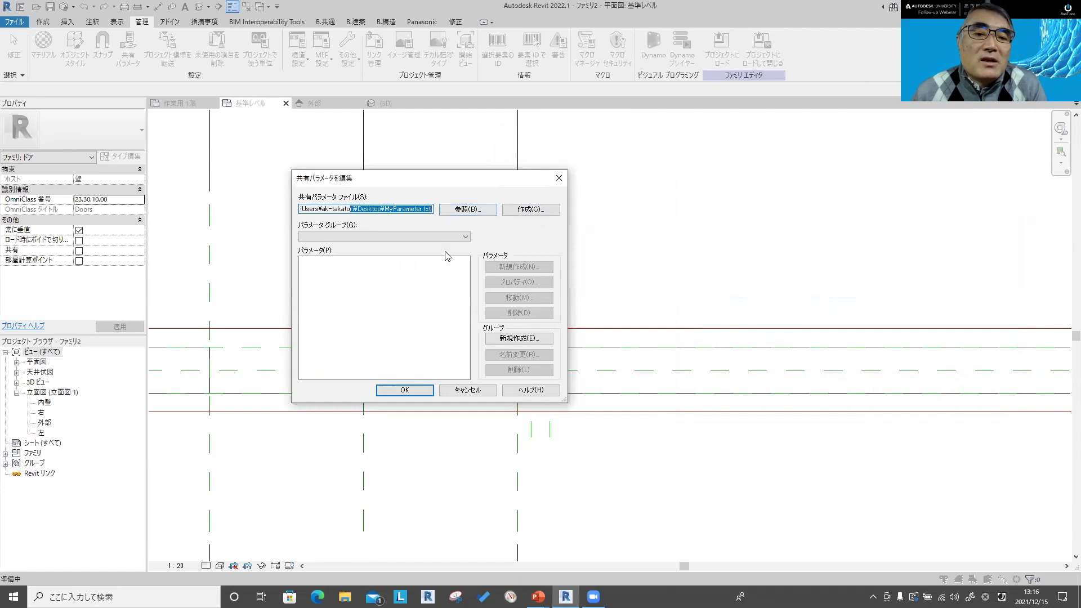
Step: Add a new parameter group named サンプル to the shared parameter file
click(505, 339)
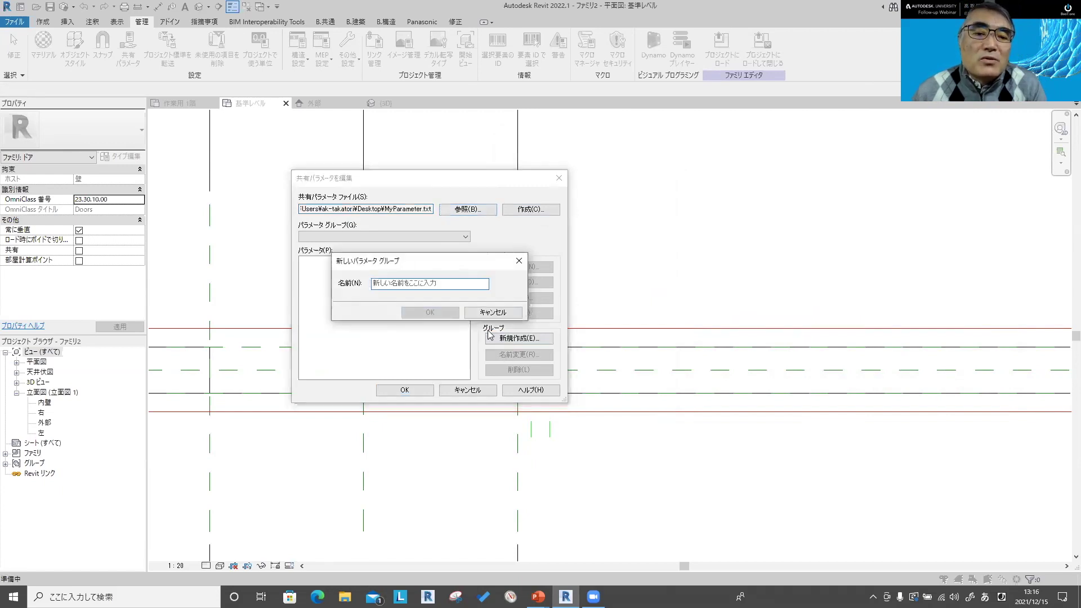
text(サンプル名前をここに入力)
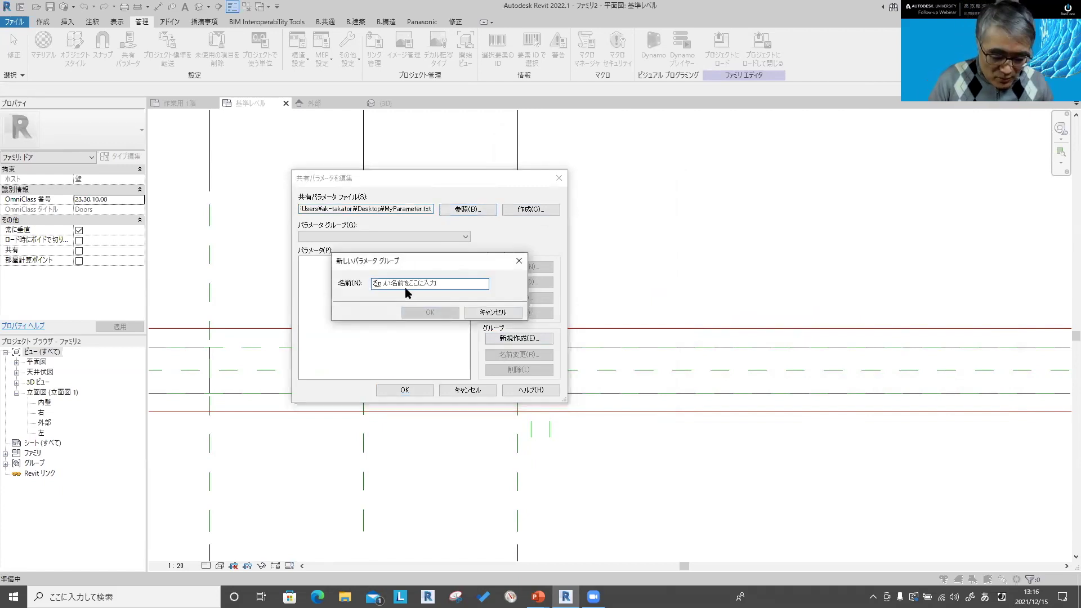
key(Return)
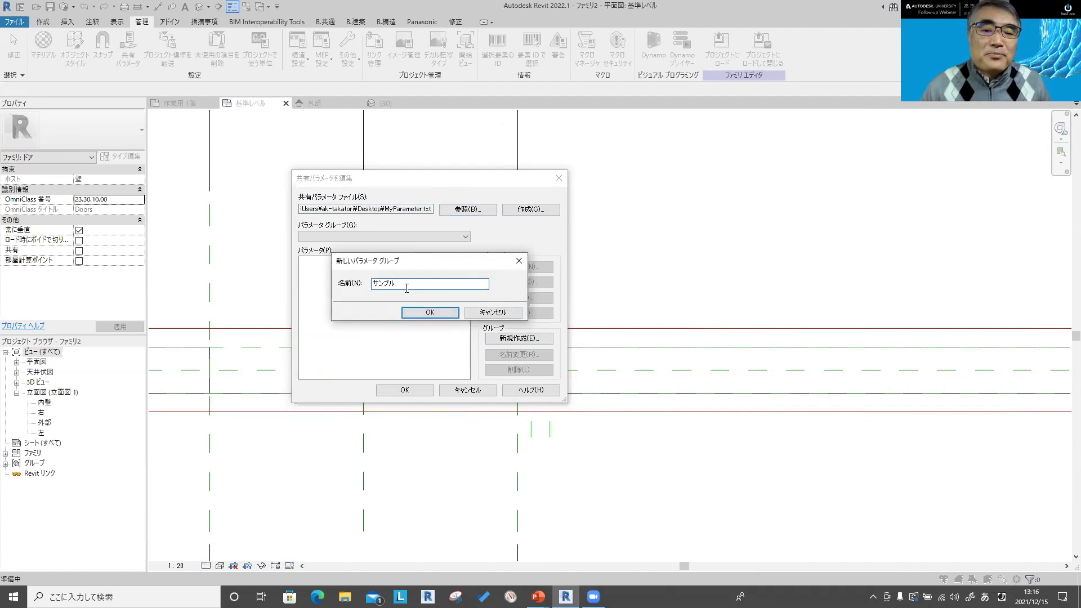
click(431, 314)
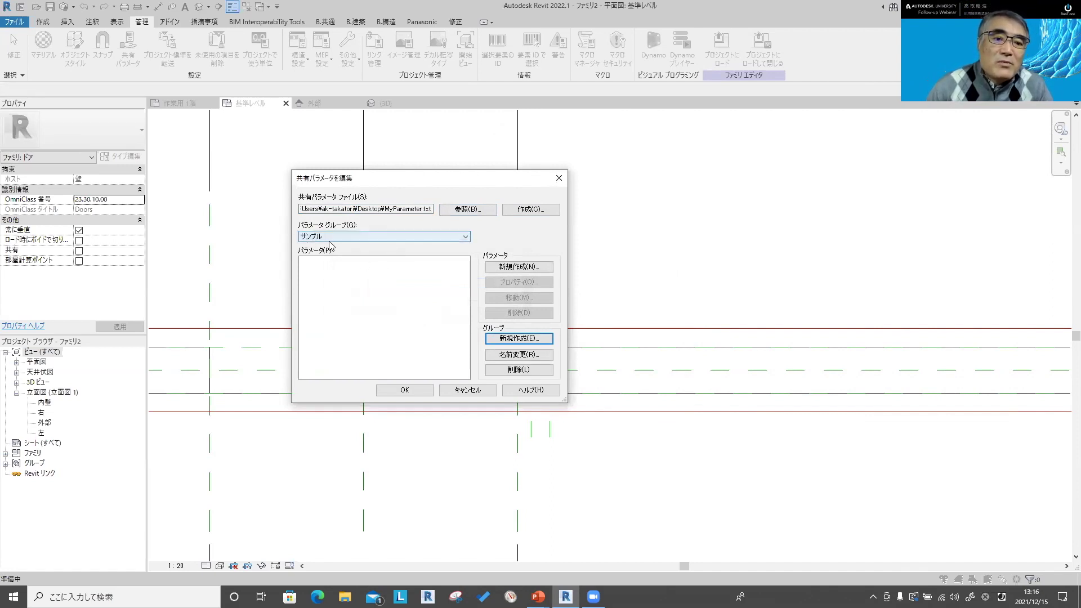
Step: Add a 長さ (length) shared parameter 戸当見付 to サンプル and close the editor
click(517, 267)
text(とあたりみつけ)
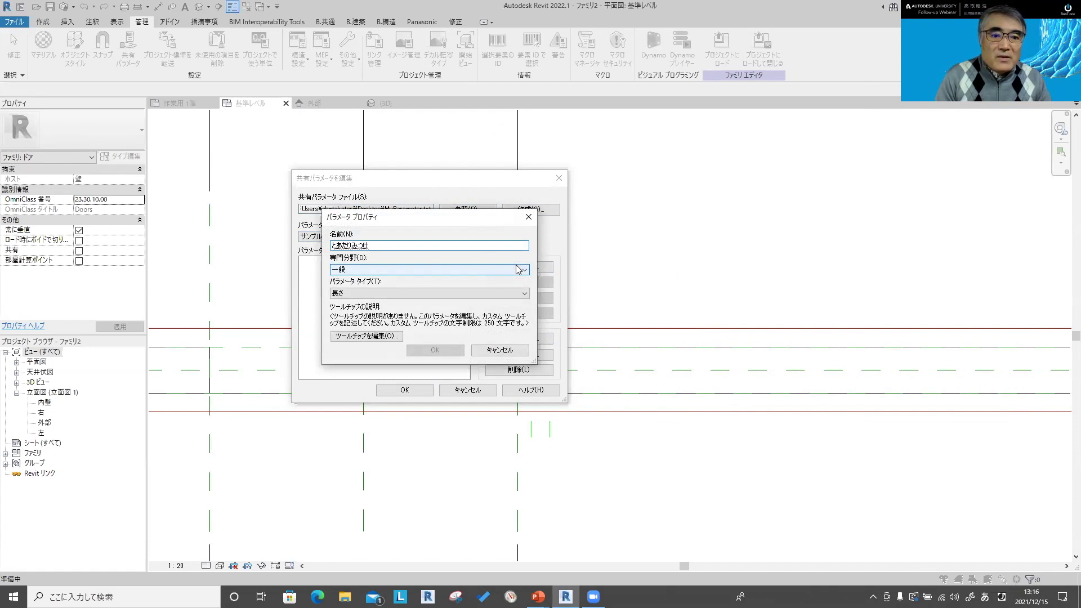
key(space)
key(Return)
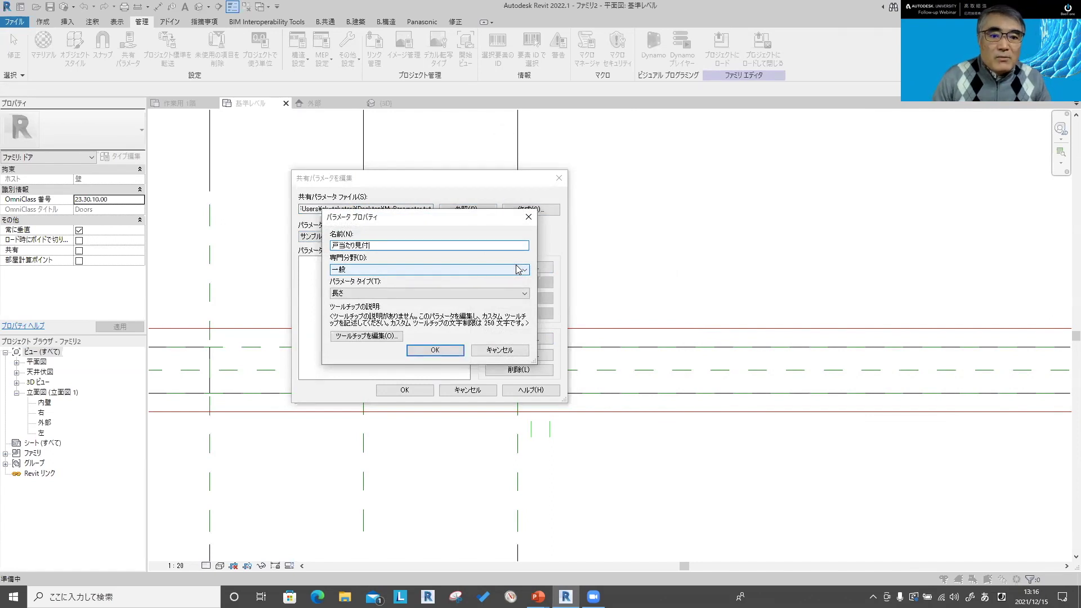
key(BackSpace)
key(BackSpace)
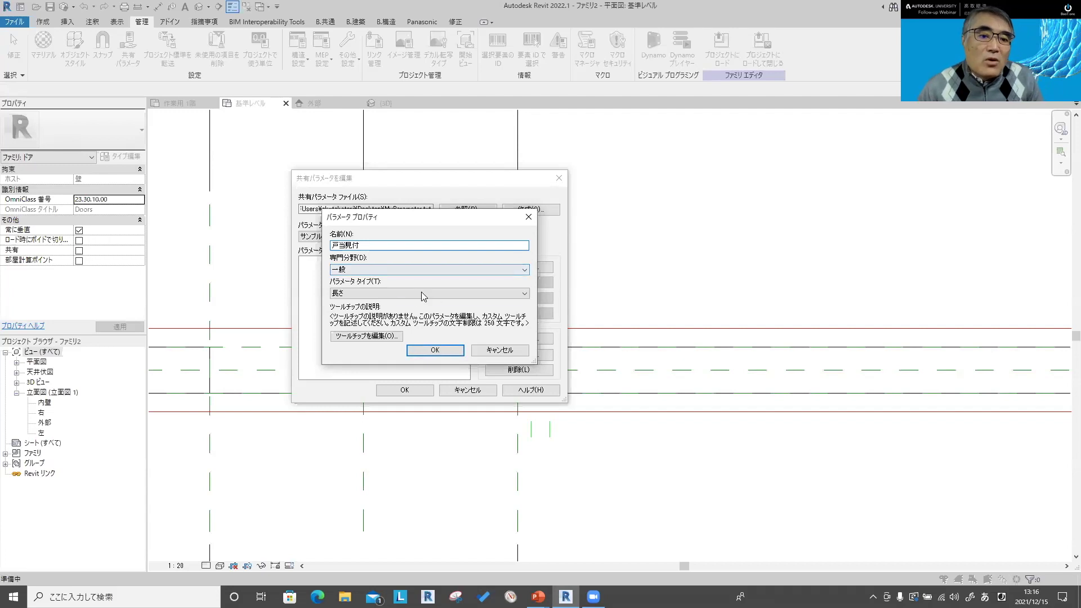
click(381, 293)
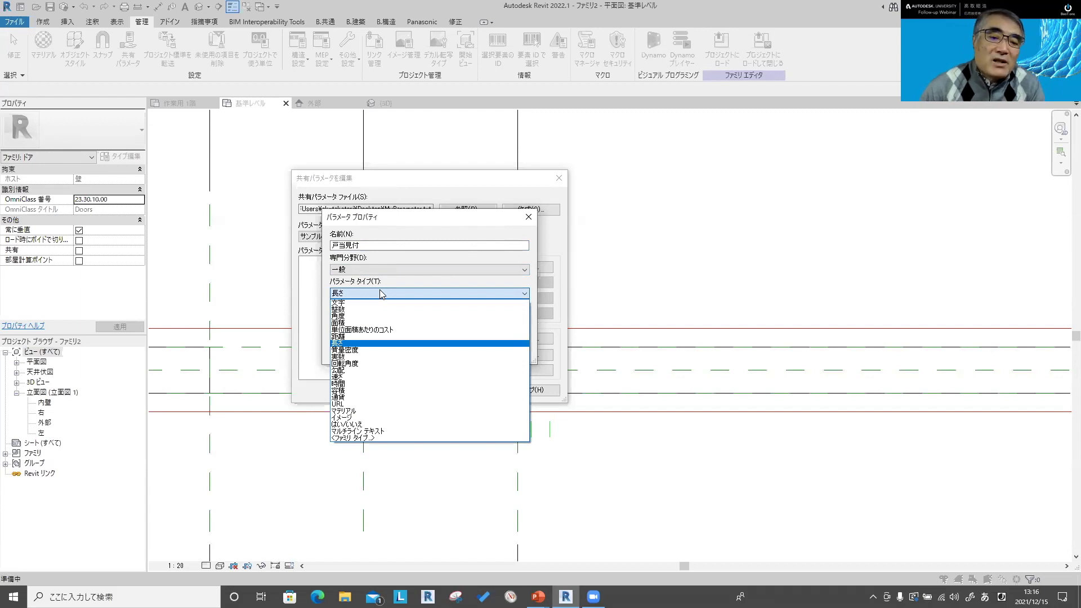
click(362, 343)
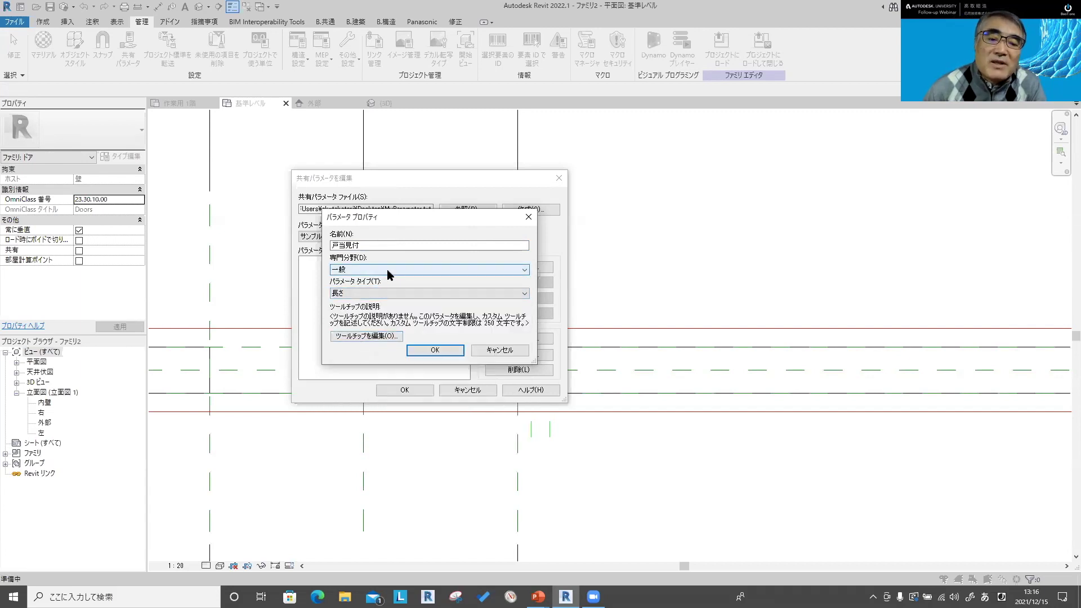
click(374, 336)
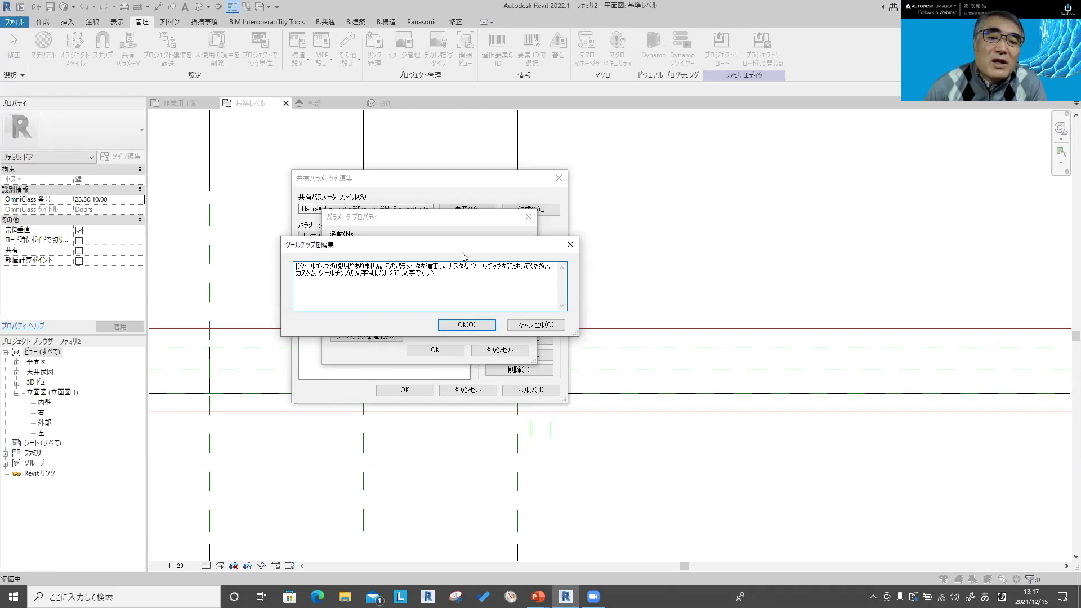
drag(461, 277, 300, 254)
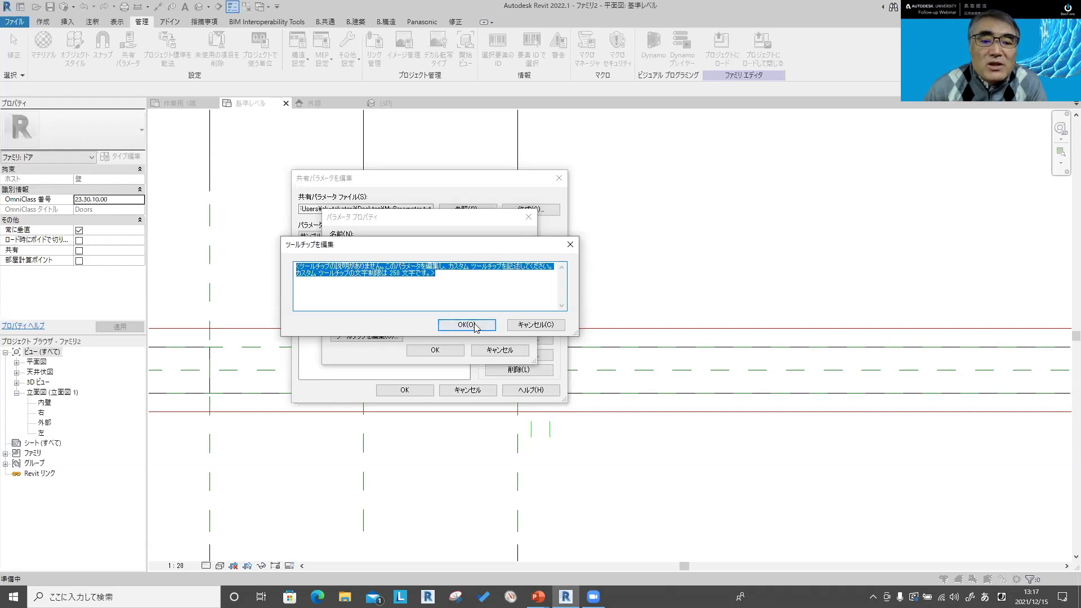
click(537, 326)
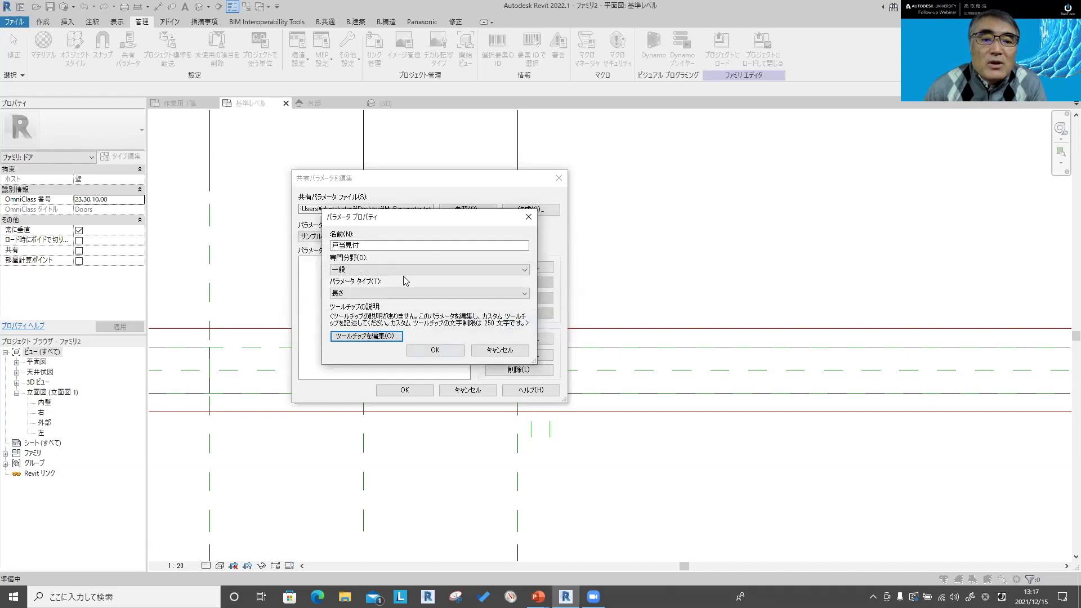
click(435, 351)
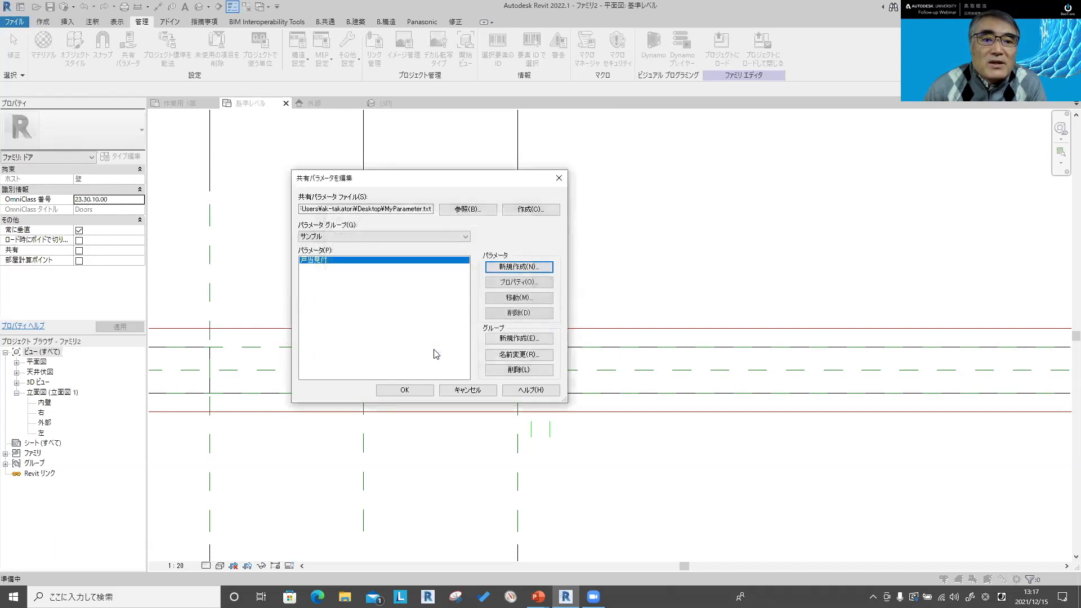
click(412, 388)
Step: Label the 44 dimension with shared parameter 戸当見付 in the 寸法 group
click(533, 254)
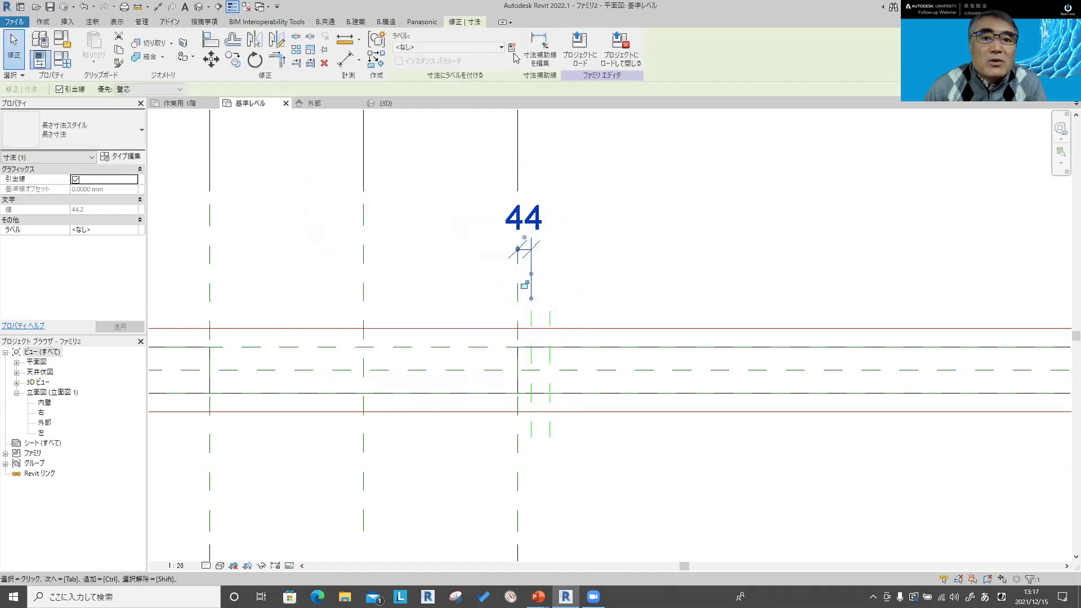
click(511, 47)
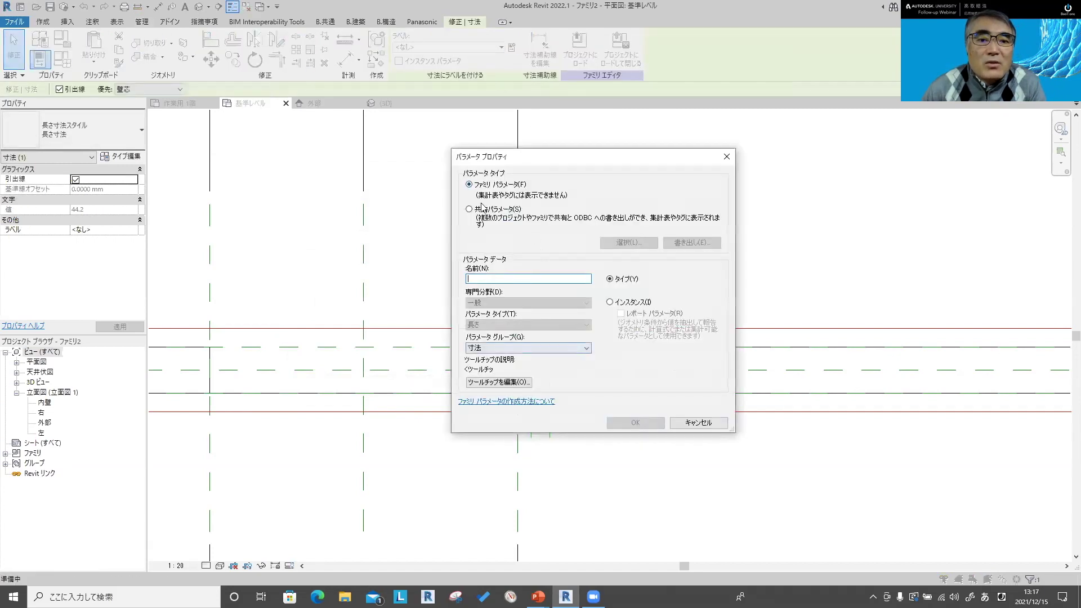
click(476, 210)
click(613, 243)
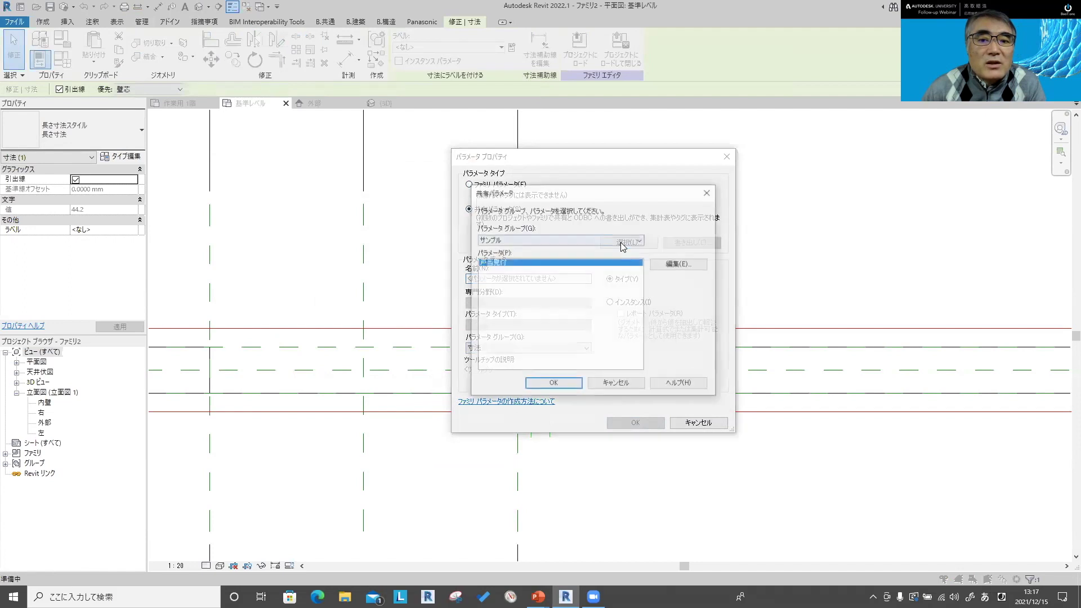
click(553, 383)
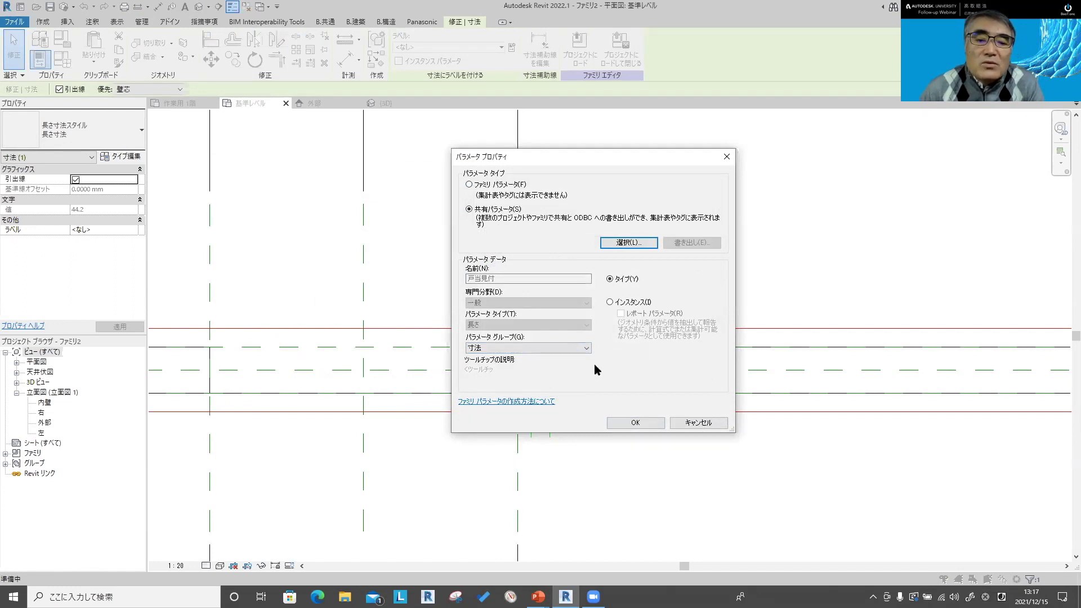
click(542, 352)
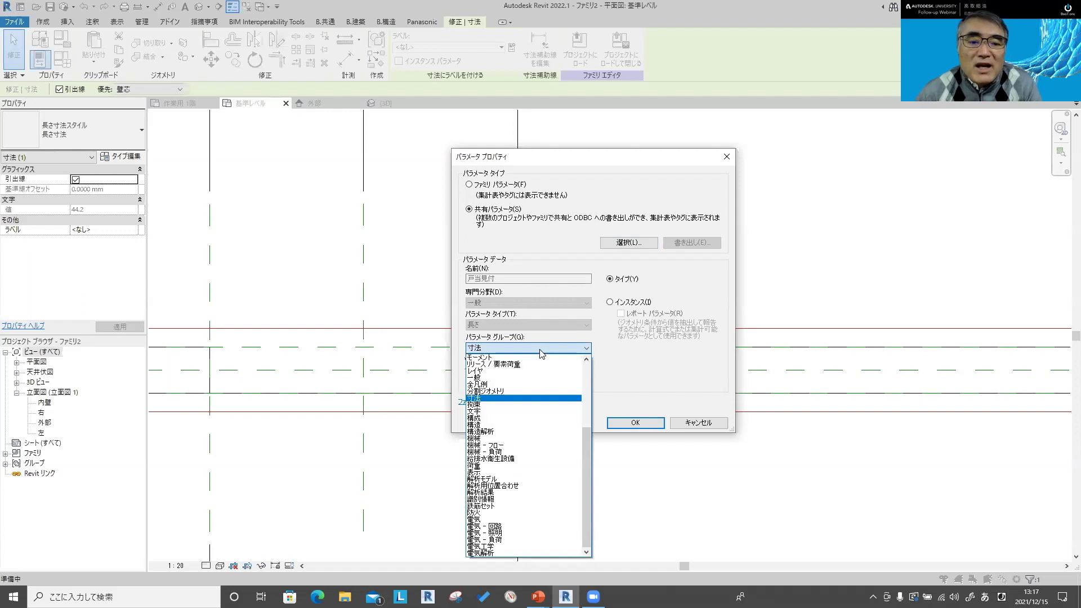
click(538, 331)
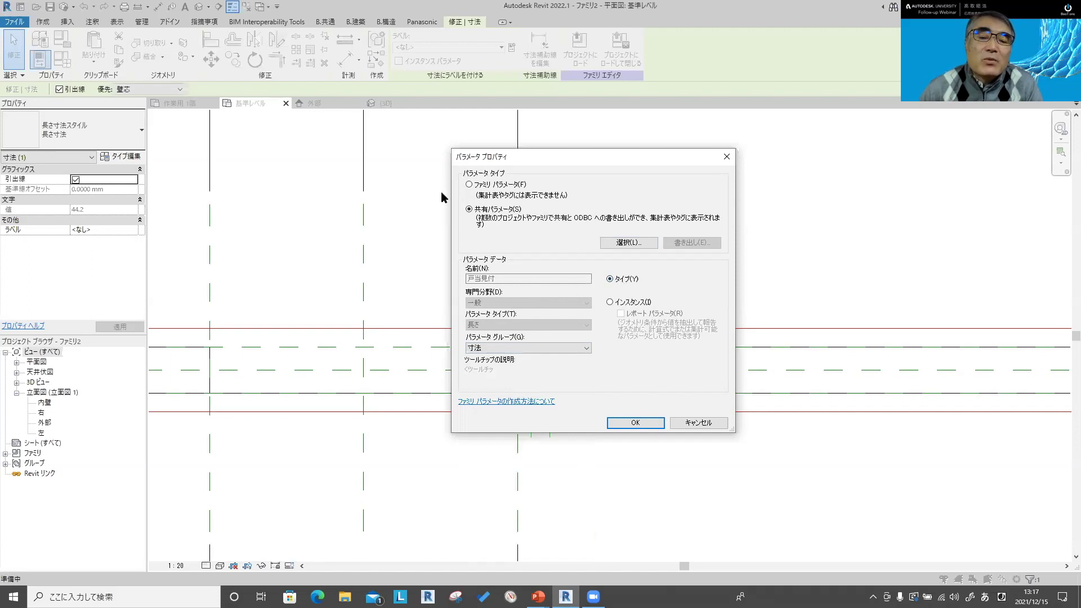
click(634, 423)
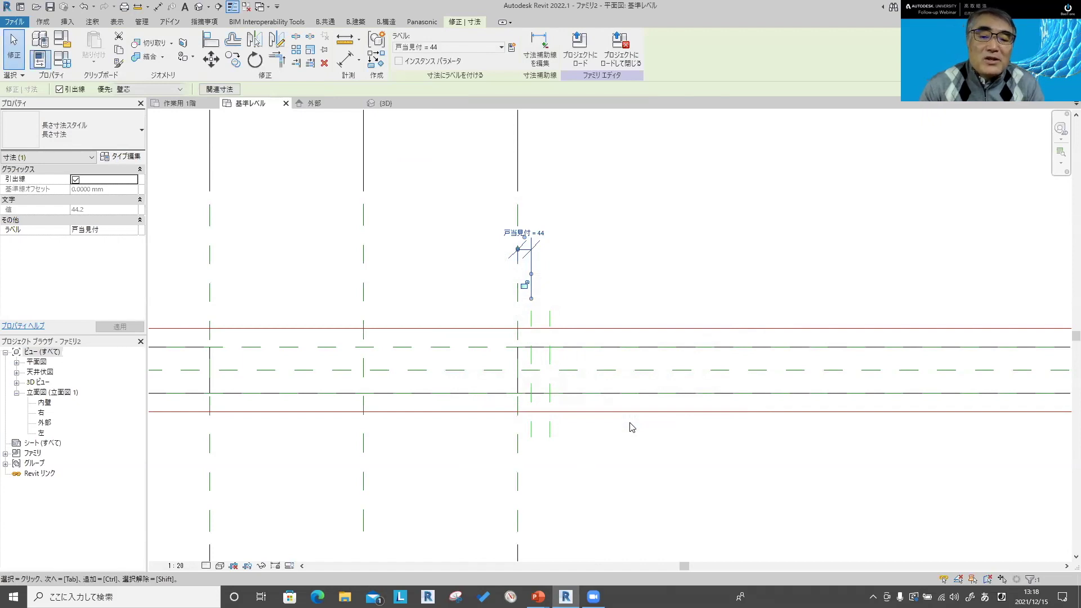
click(647, 289)
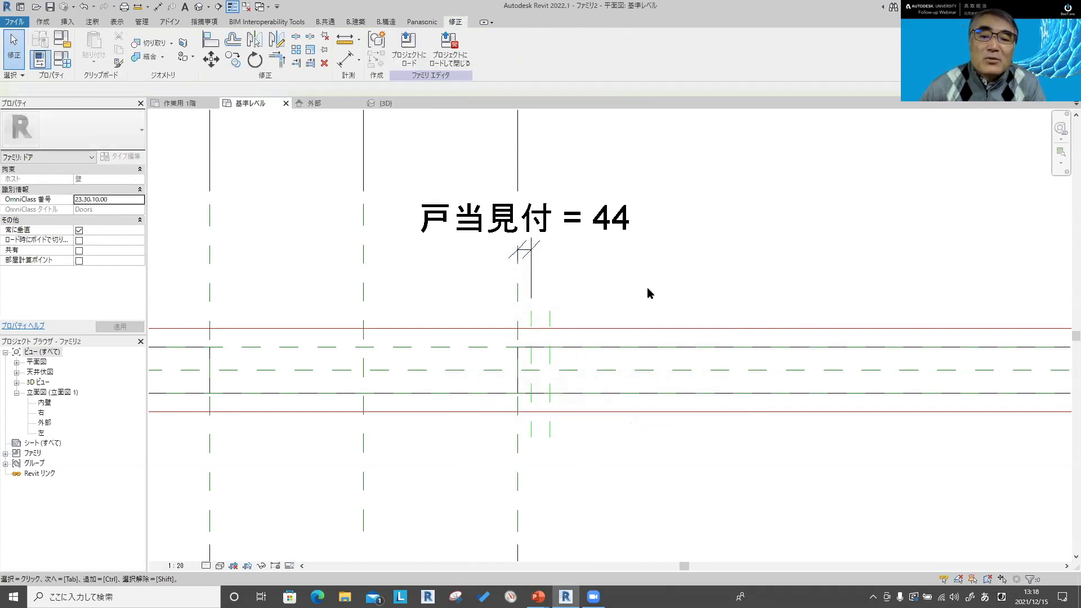
scroll(665, 307, down, 2)
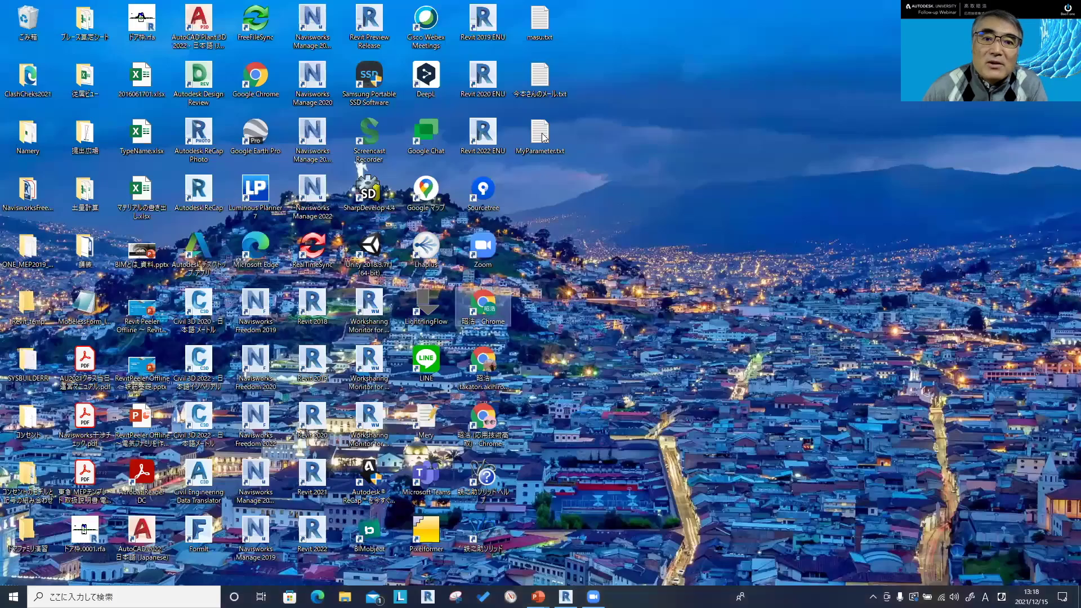
Step: Open MyParameter.txt in Notepad, highlight 戸当見付's GUID and name, then close it
double_click(542, 136)
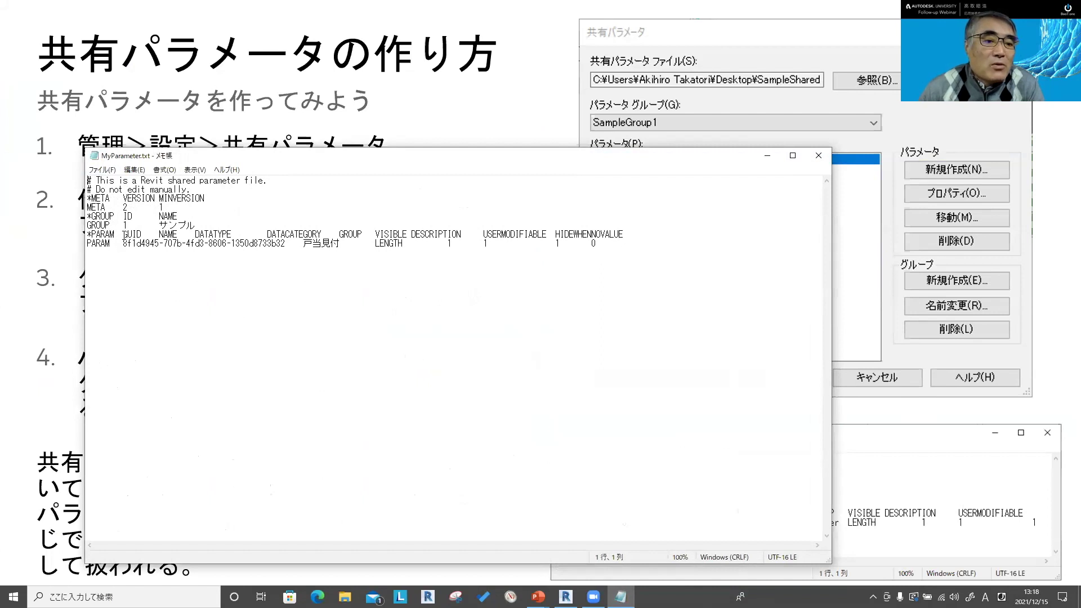
drag(122, 243, 286, 243)
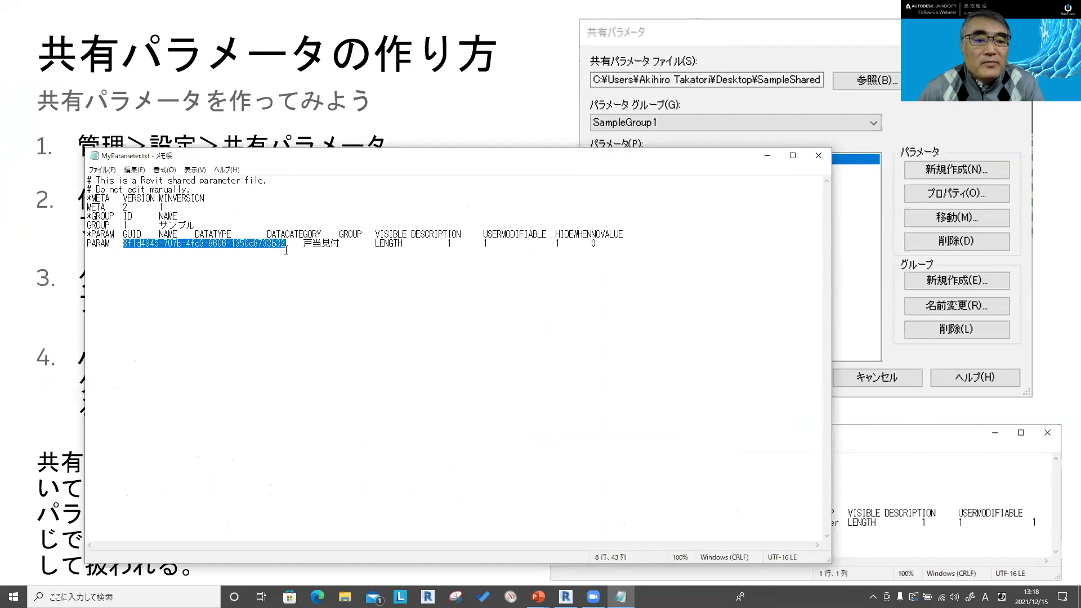
drag(302, 244, 340, 244)
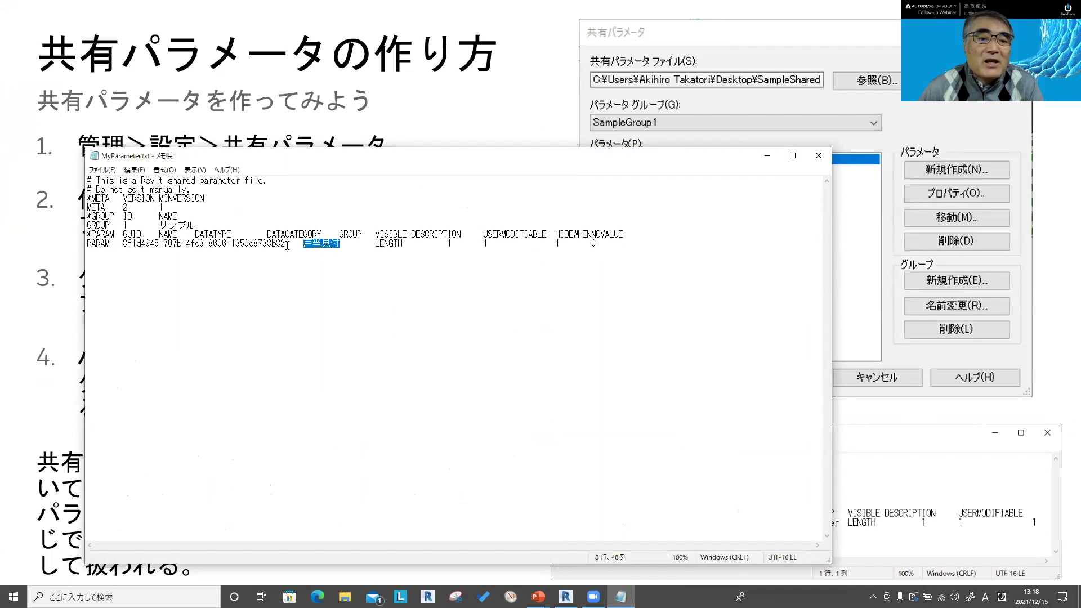
drag(285, 243, 124, 244)
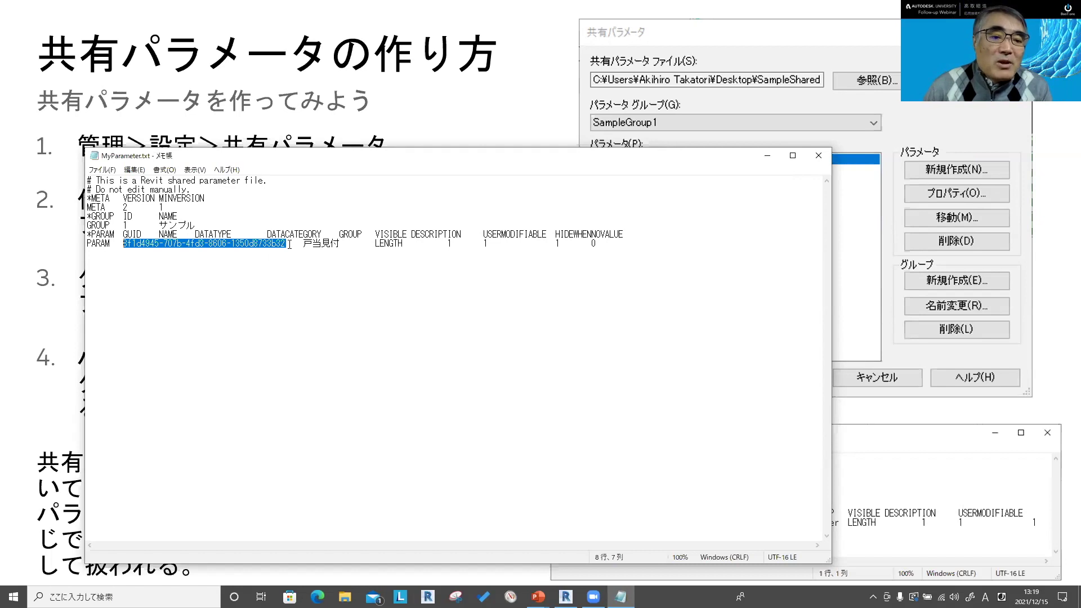
click(290, 244)
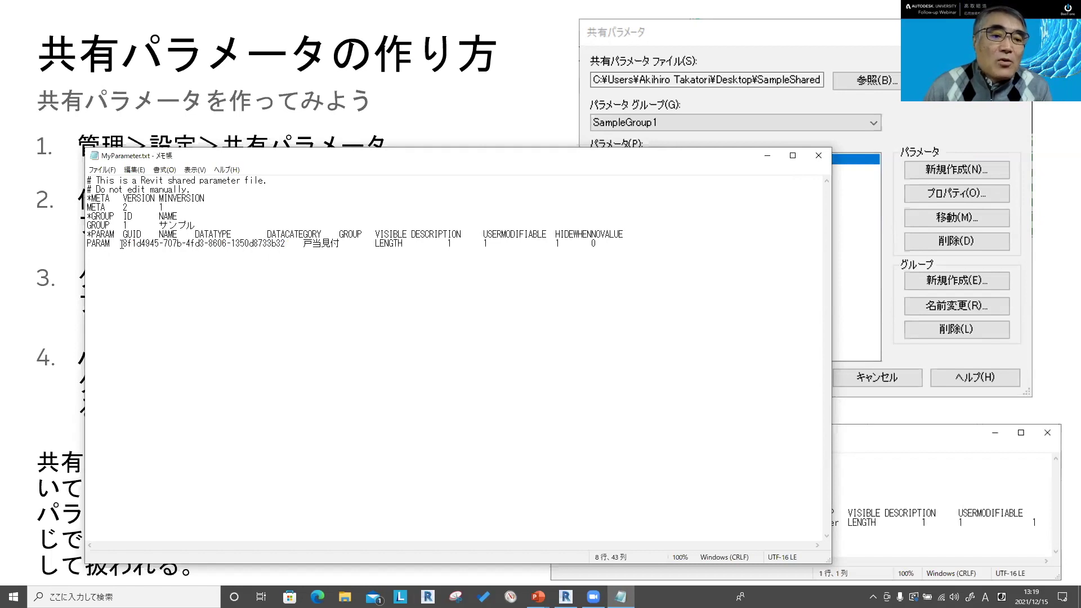
drag(123, 243, 288, 244)
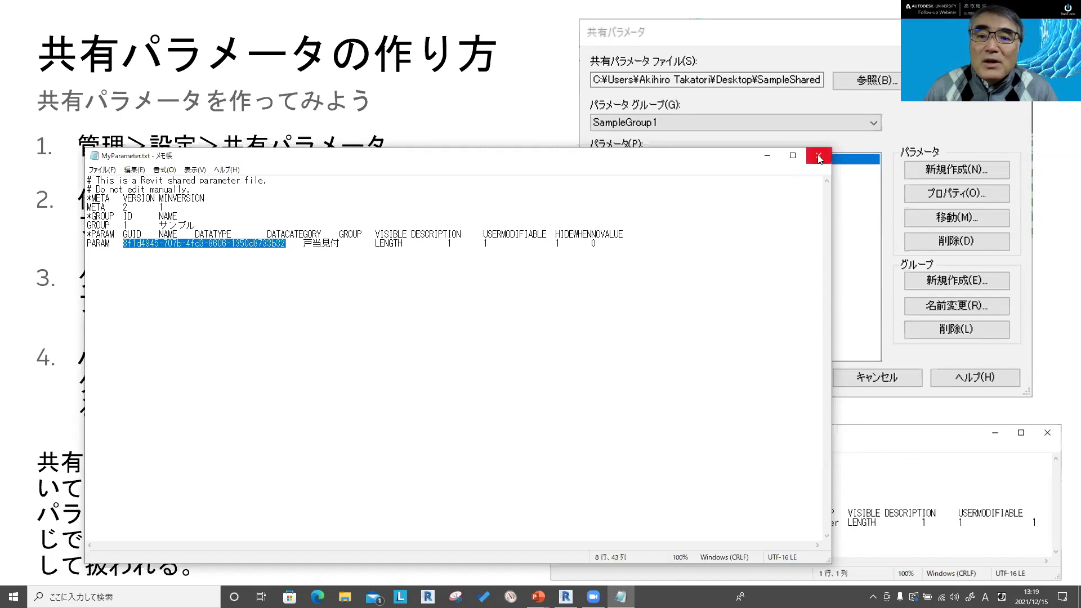
click(817, 156)
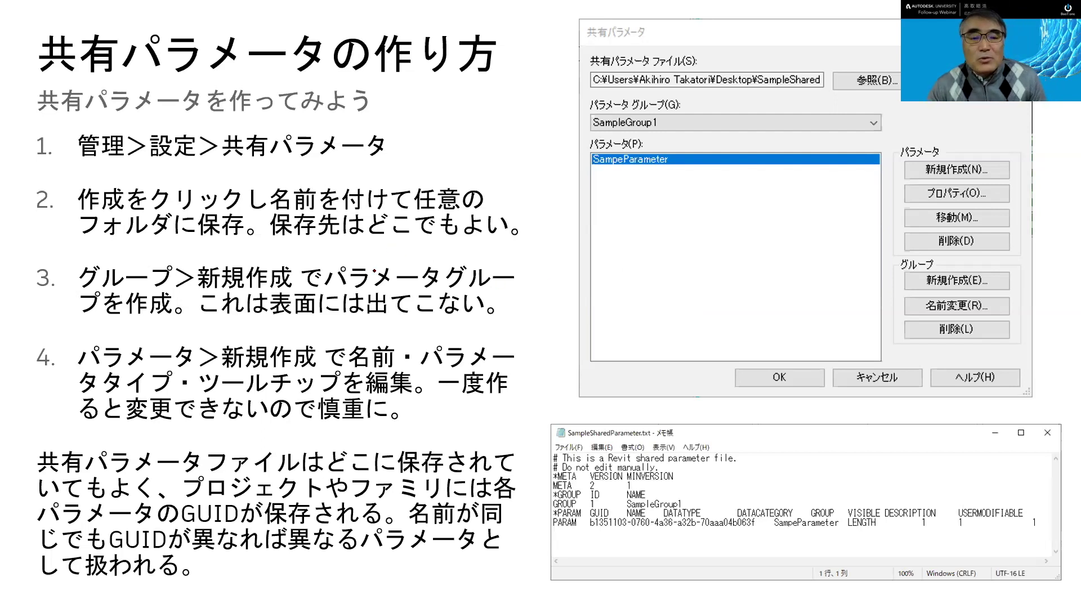
Step: Switch from PowerPoint back to the Revit ファミリ2 door family
key(alt+Tab)
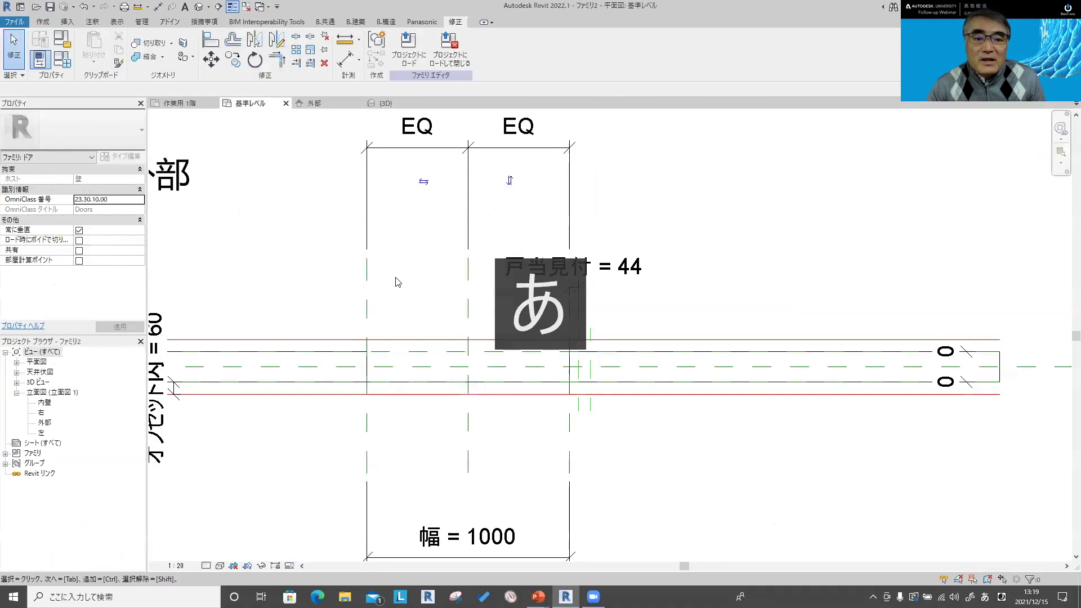
Step: Show the 枠のパラメータ slide in PowerPoint, then close the current door family in Revit
key(alt)
key(alt+Tab)
key(Right)
key(Right)
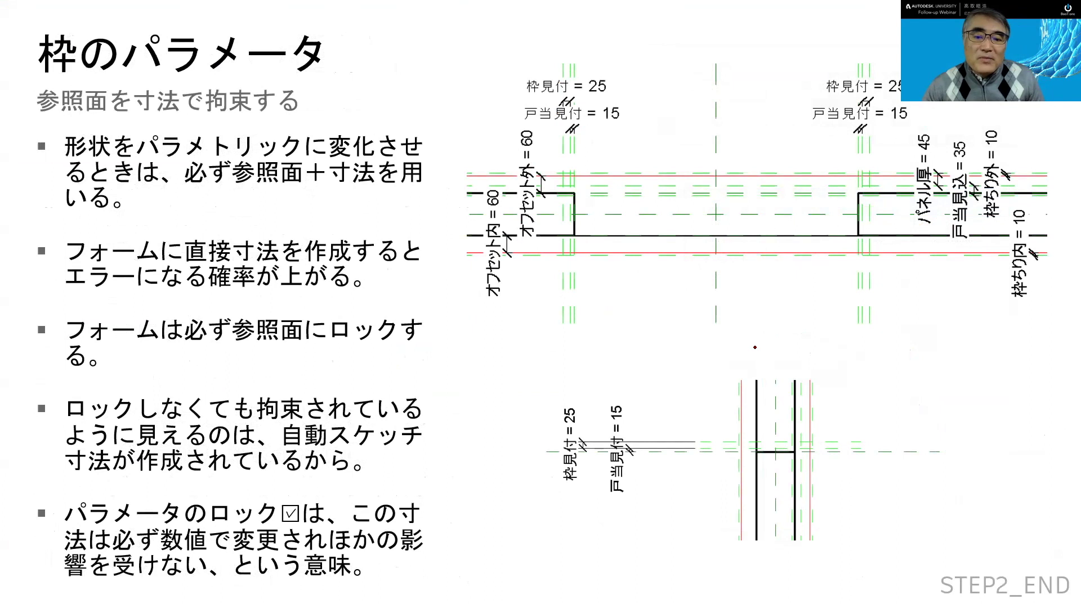
key(alt+Tab)
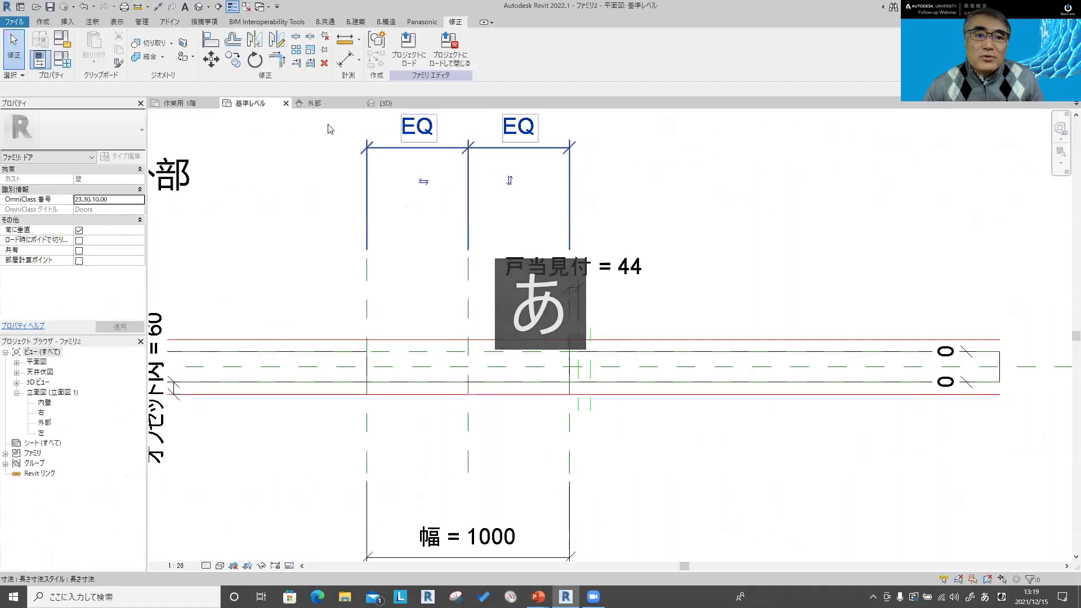
click(14, 21)
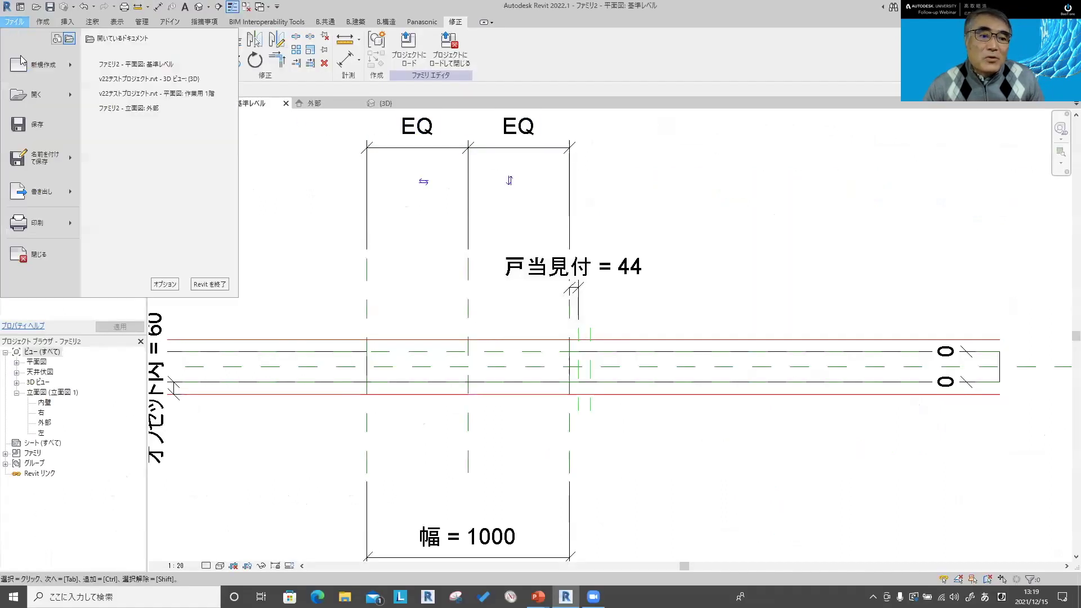
click(51, 259)
Step: Close ファミリ2 without saving and show the Home page listing recent STEP families
click(554, 298)
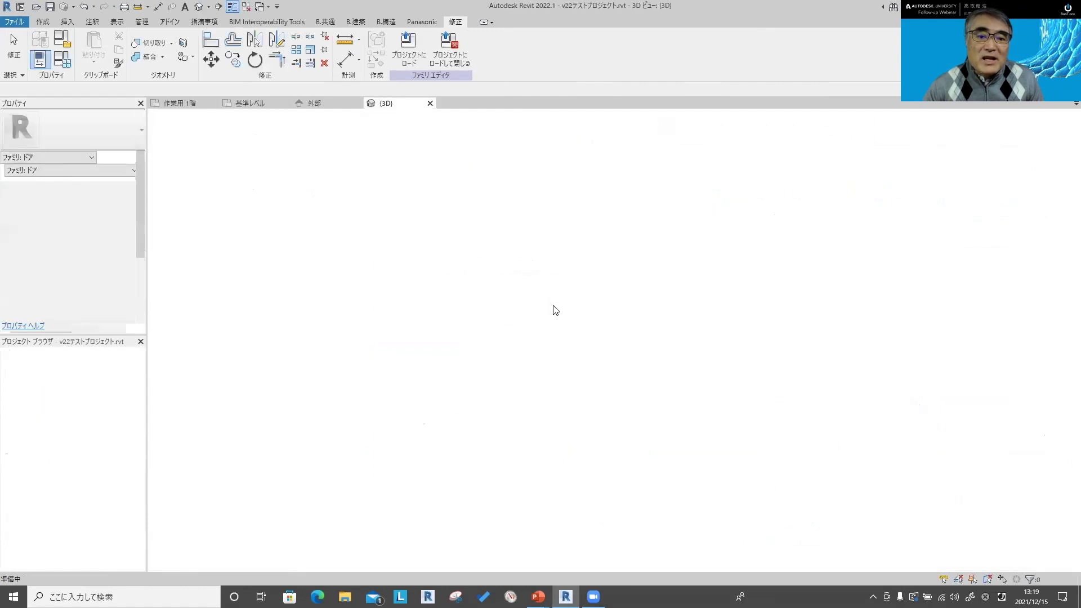
click(37, 7)
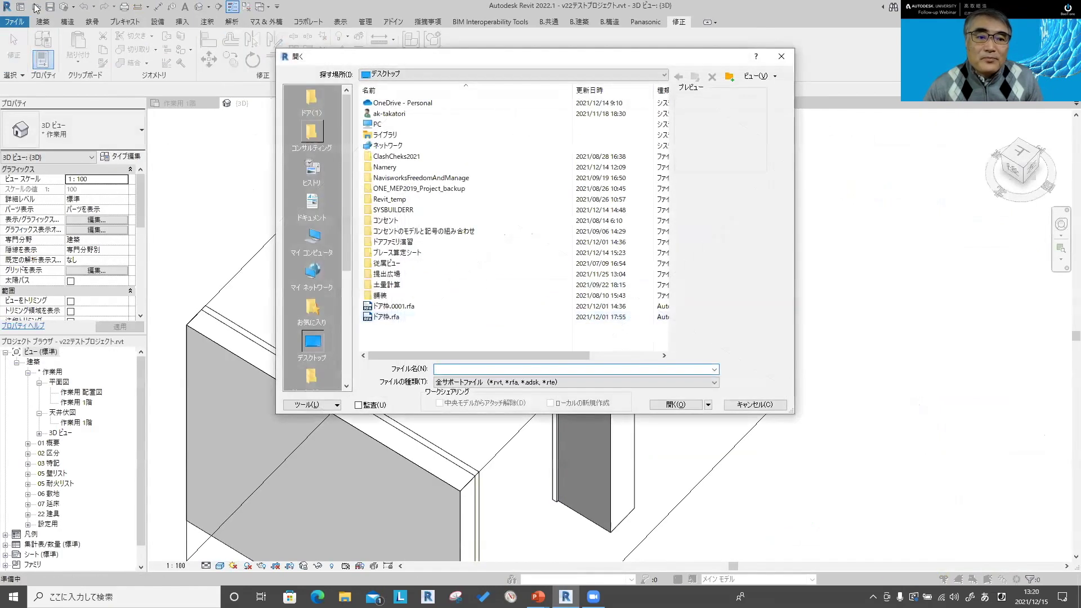
key(Escape)
click(20, 7)
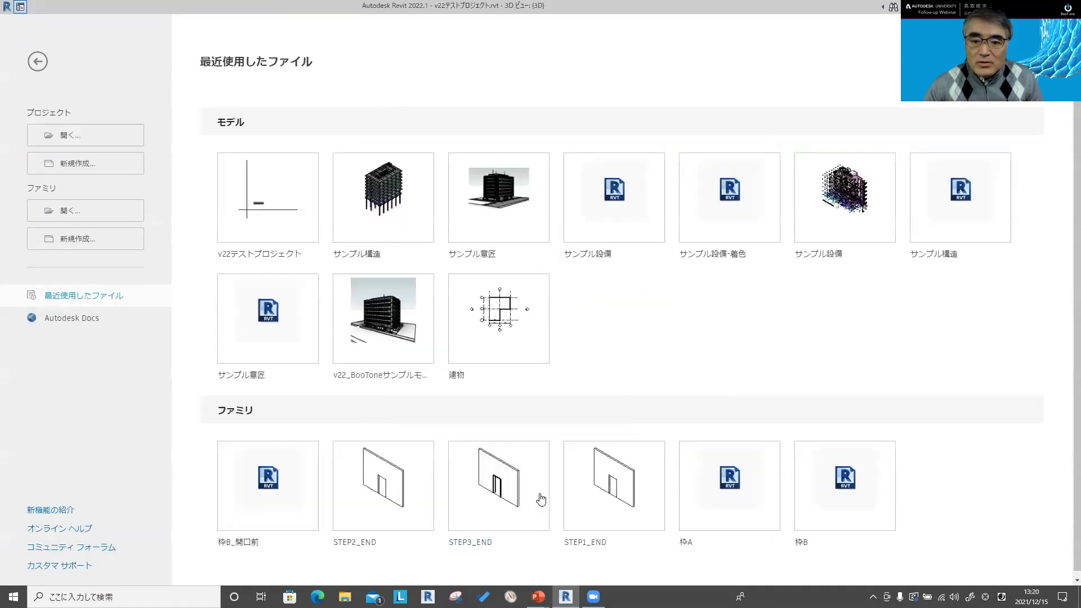
Step: Open STEP2_END, zoom and pan to its frame dimensions, and compare with the slide
click(382, 491)
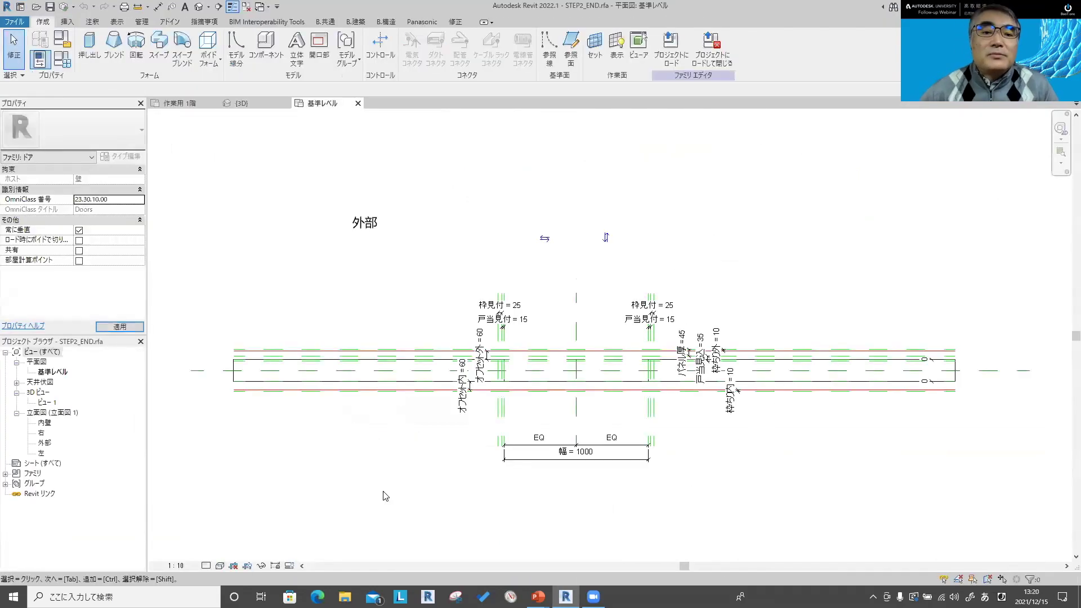
scroll(509, 393, up, 2)
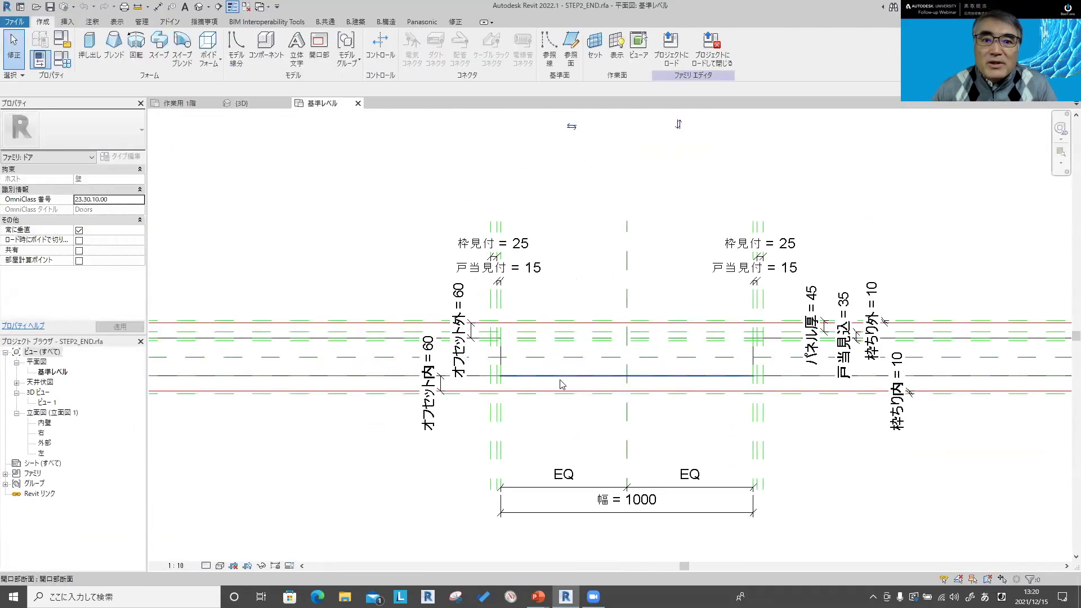
scroll(387, 392, up, 1)
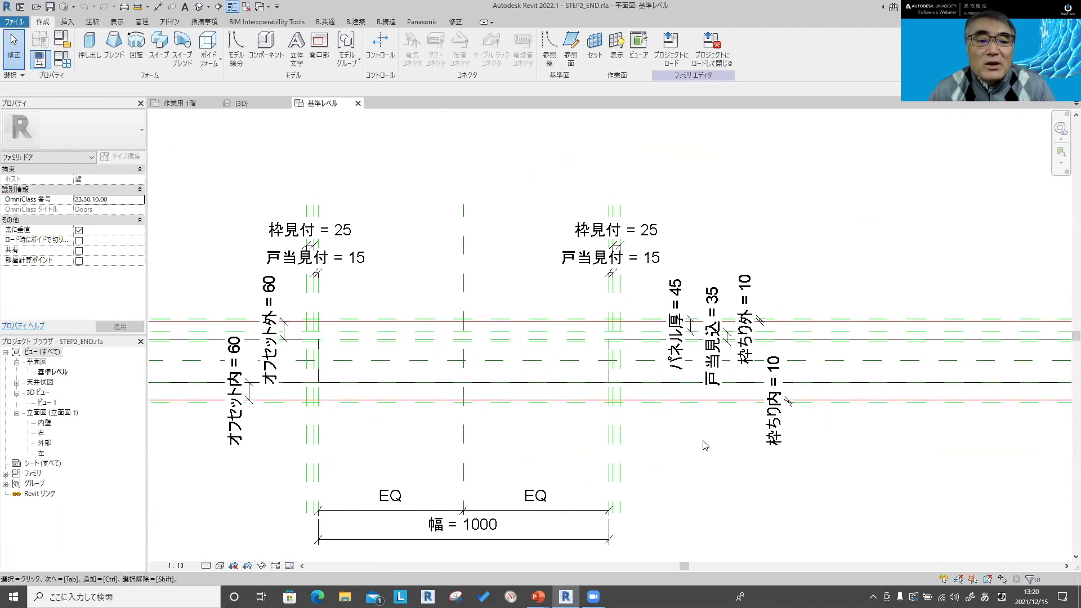
scroll(704, 445, up, 1)
middle_drag(666, 444, 738, 443)
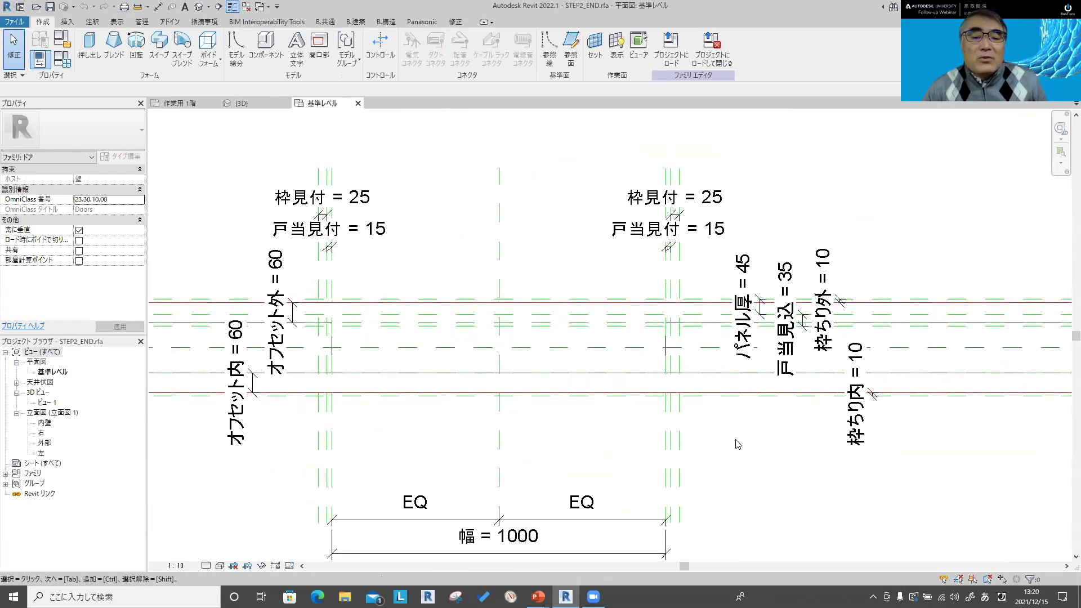
key(alt+Tab)
key(alt+Tab)
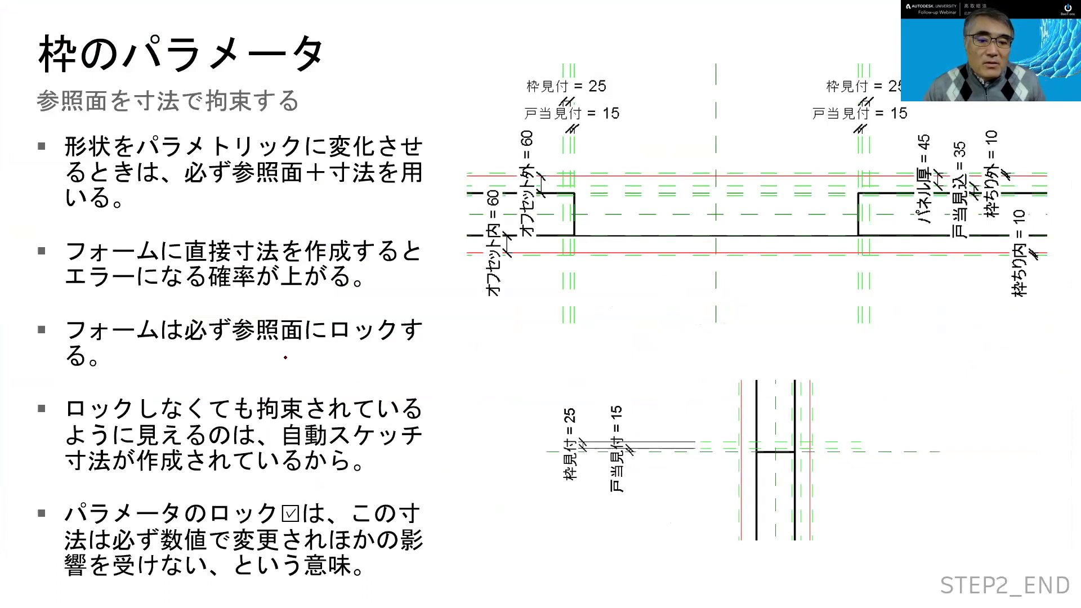
key(alt+Tab)
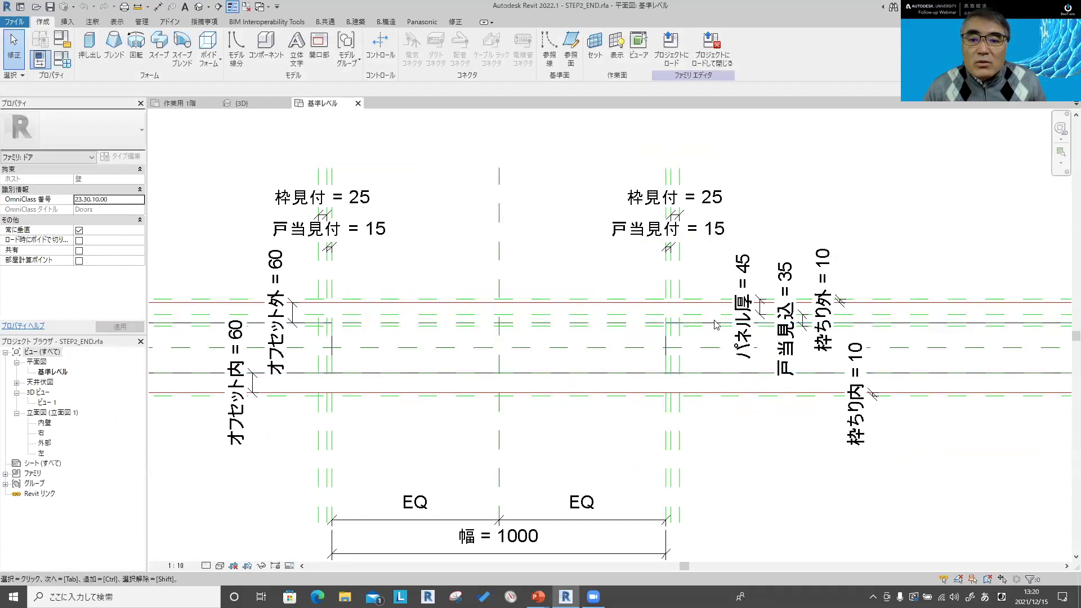
Step: Open the Family Types parameter list and widen its ロック column
click(747, 304)
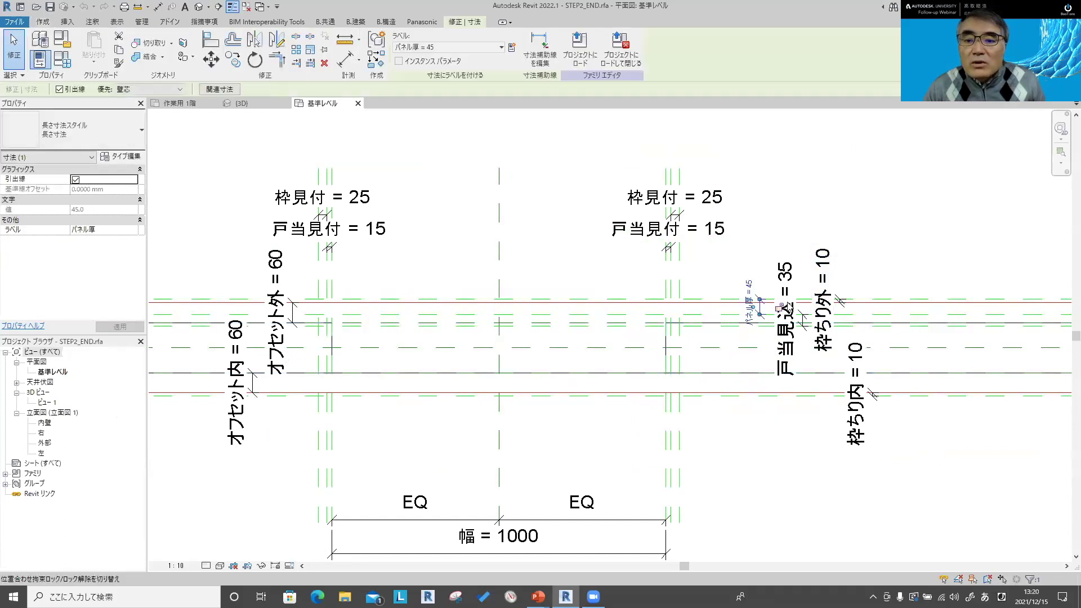
key(Escape)
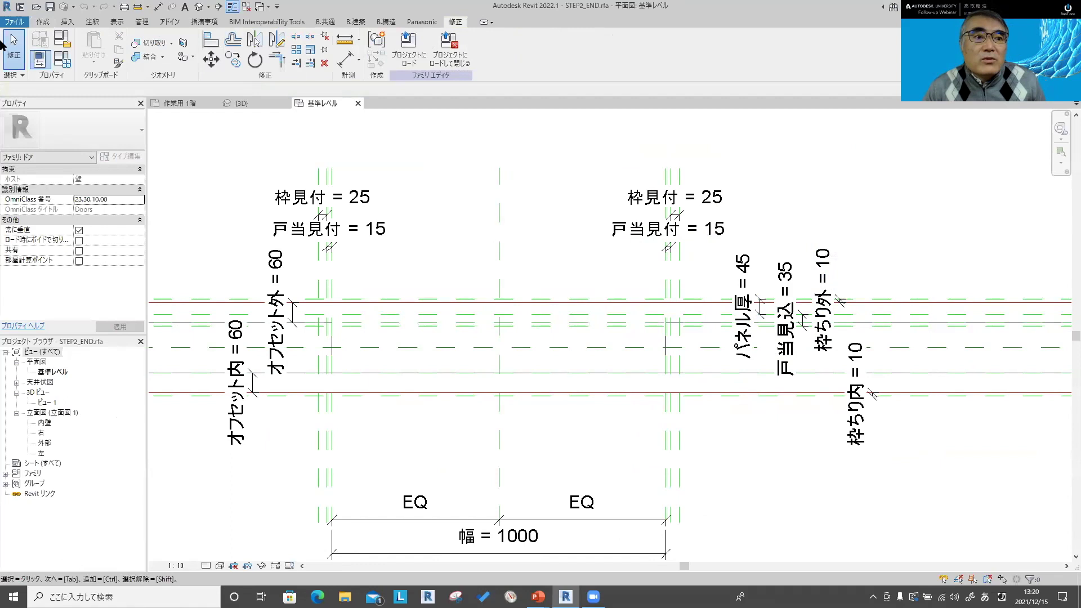
click(58, 63)
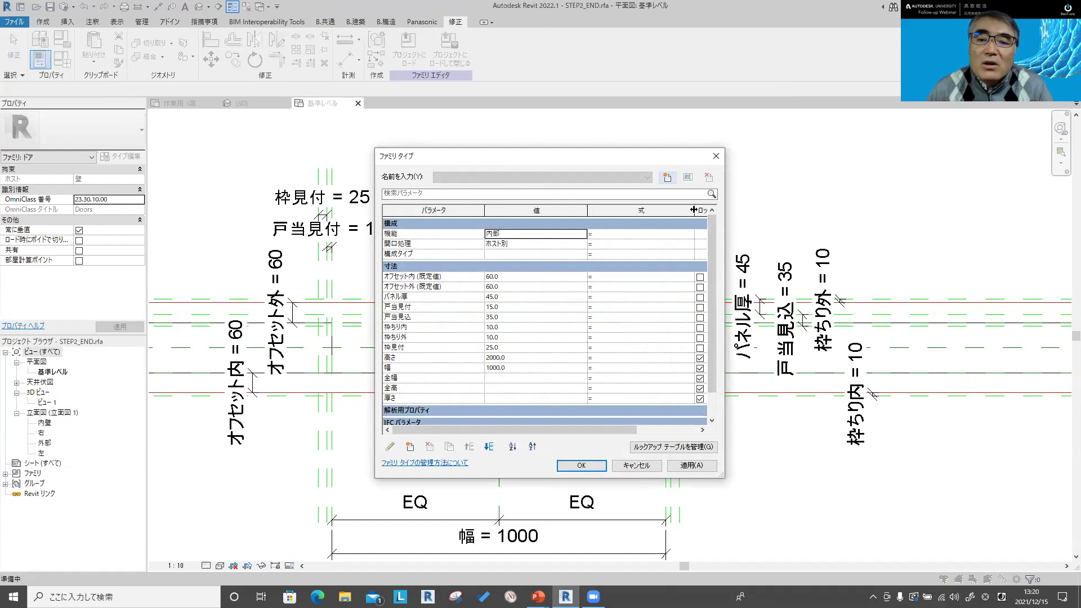
drag(694, 210, 673, 211)
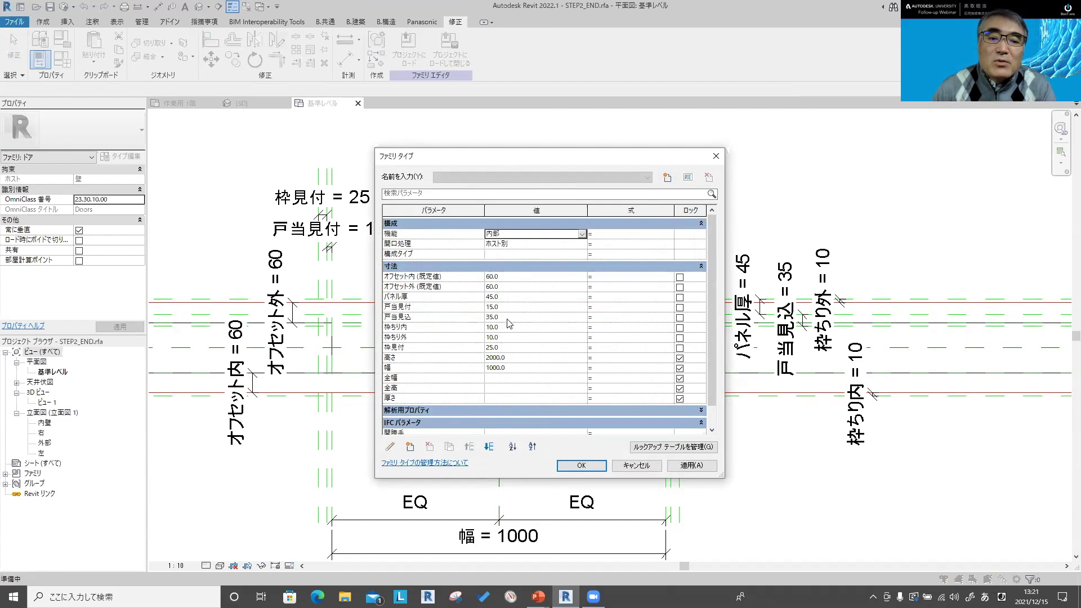
Step: Lock オフセット内, オフセット外 and the remaining frame parameters through 枠見付, and confirm
click(680, 277)
click(680, 286)
click(679, 297)
click(679, 317)
click(680, 338)
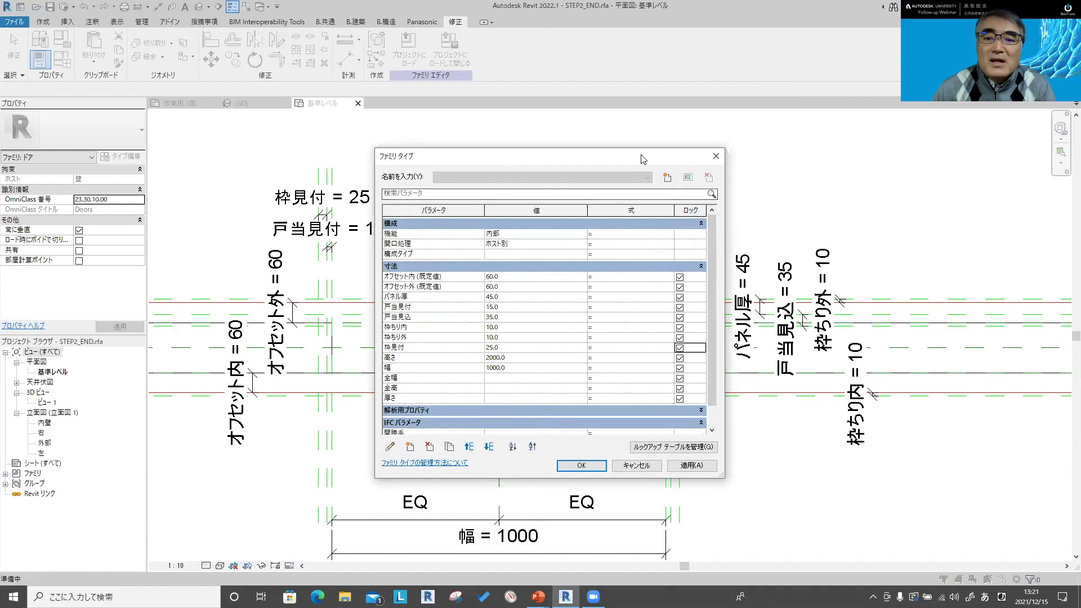
drag(641, 159, 388, 139)
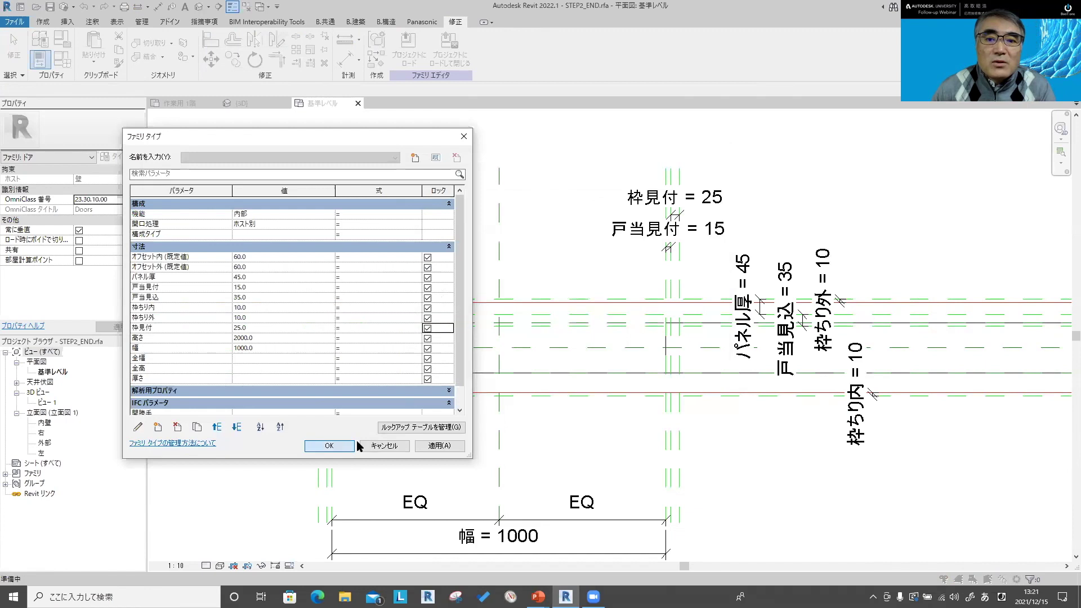
click(344, 446)
click(667, 245)
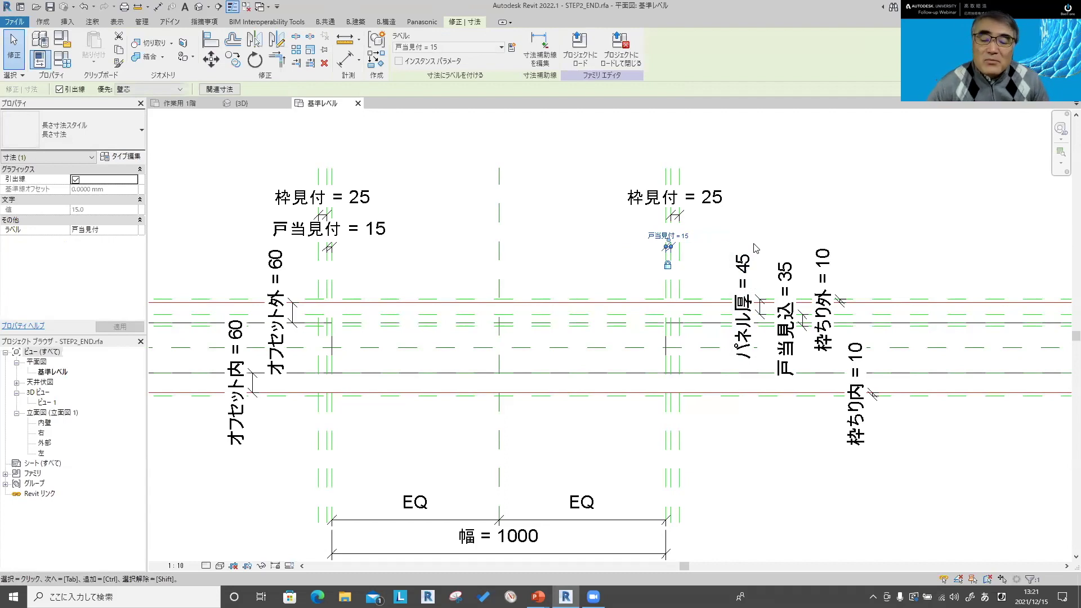
Step: Change the right 戸当見付 dimension to 25, then set it back to 15
key(Escape)
click(712, 230)
click(697, 234)
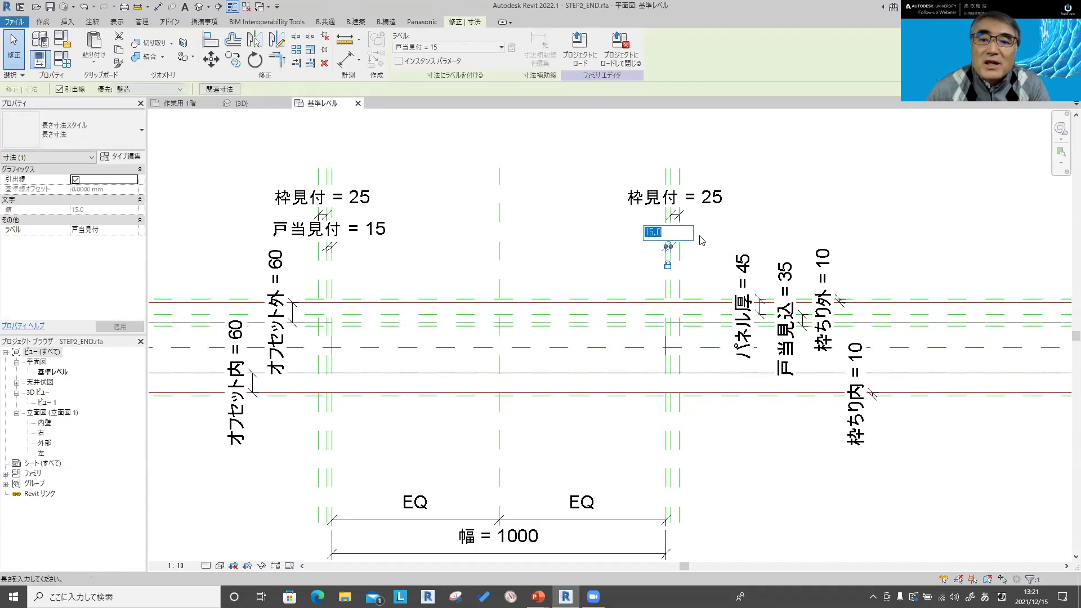
text(25)
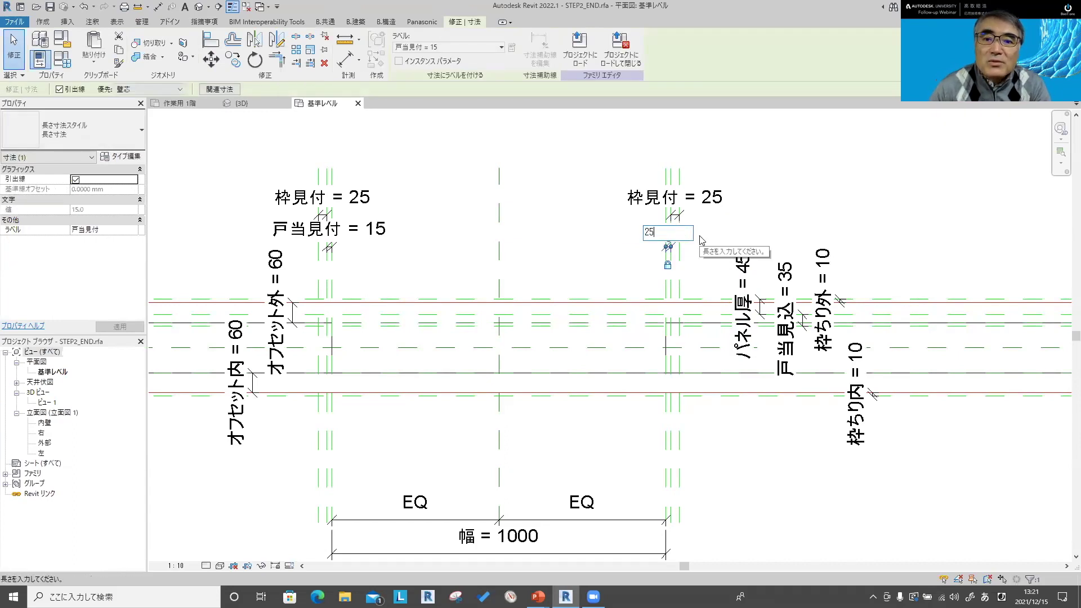
key(Return)
click(692, 235)
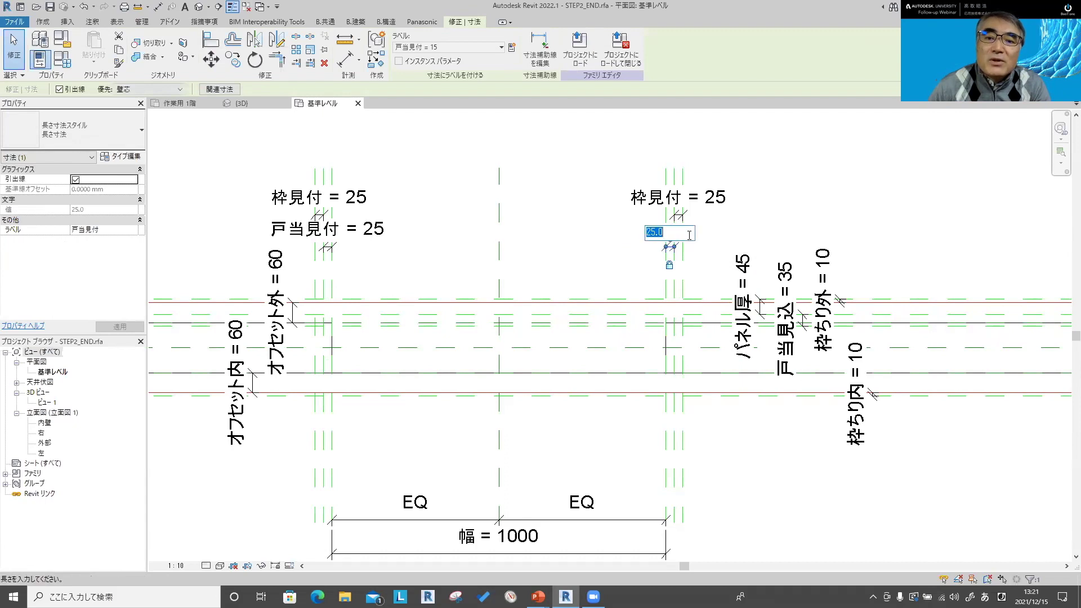
text(15)
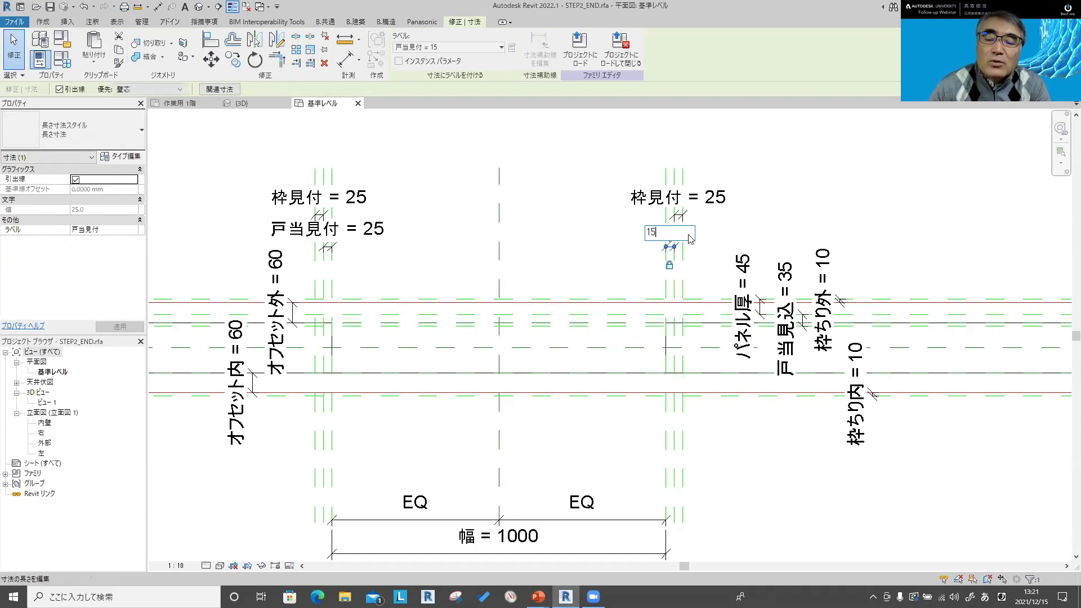
key(Return)
click(775, 190)
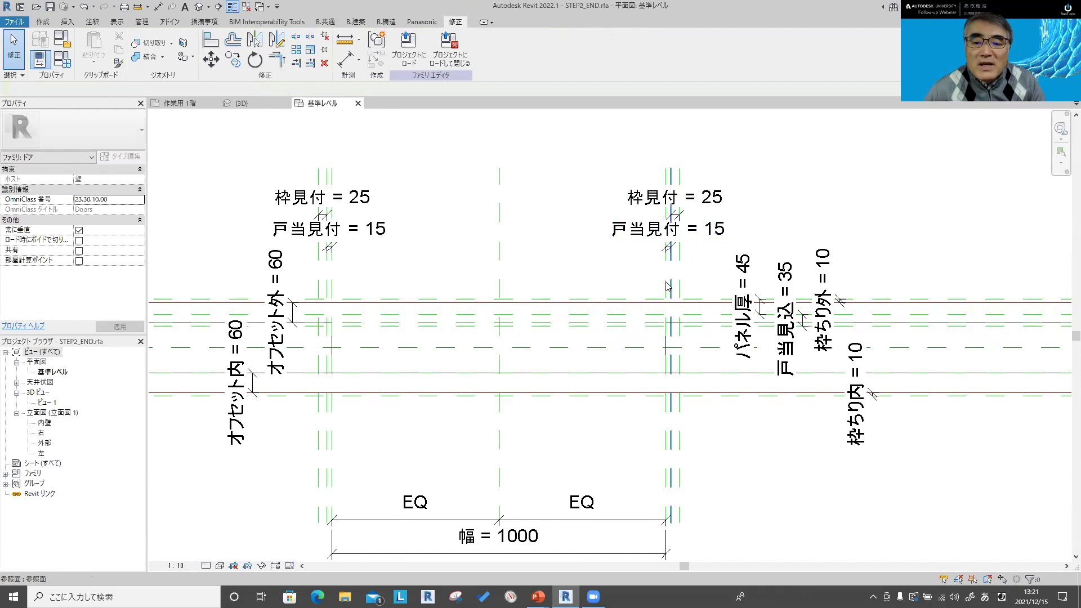
Step: Advance the PowerPoint slide show three slides to the 壁開口 slide, then return to Revit
key(alt+Tab)
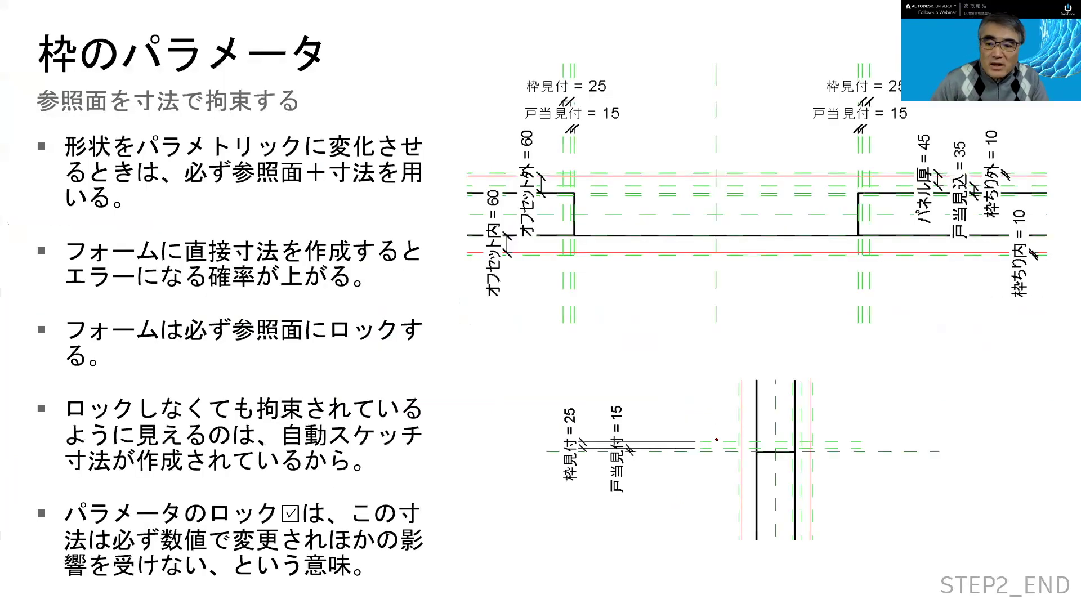
key(Right)
key(Right)
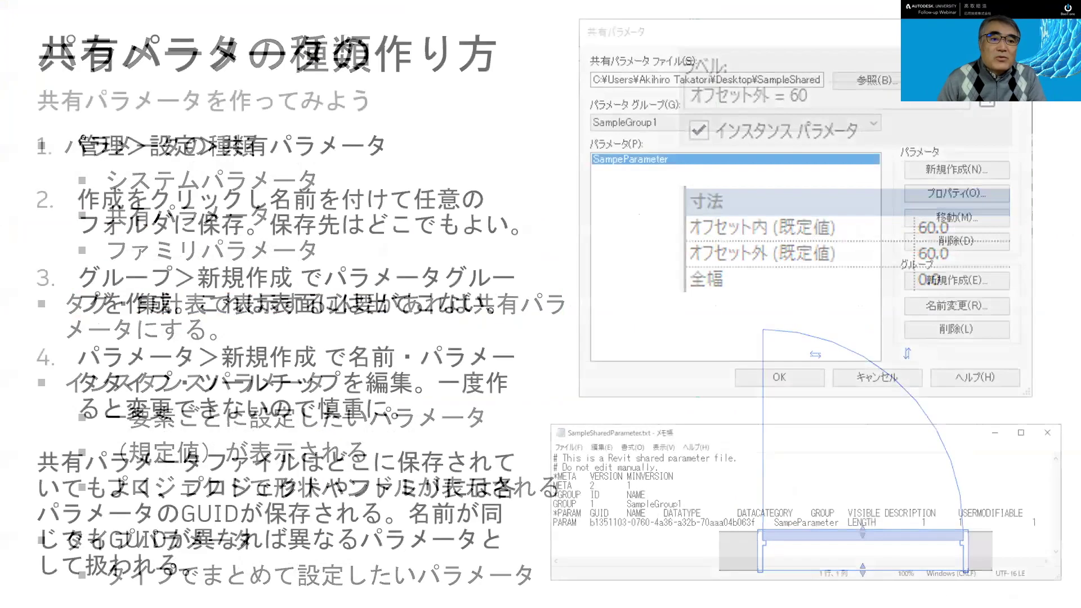
key(Right)
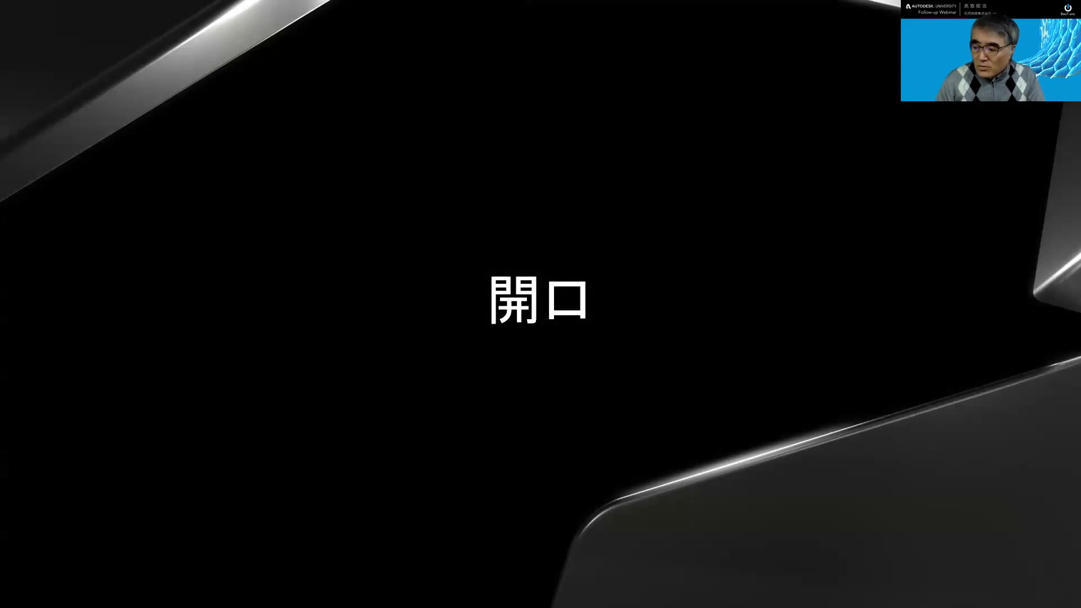
key(Right)
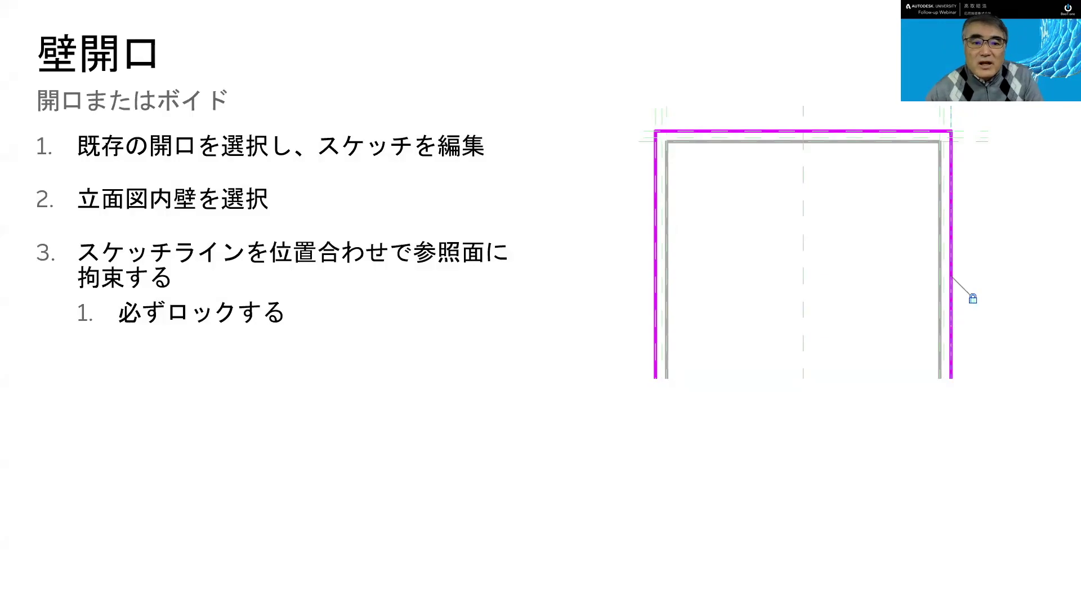
key(alt+Tab)
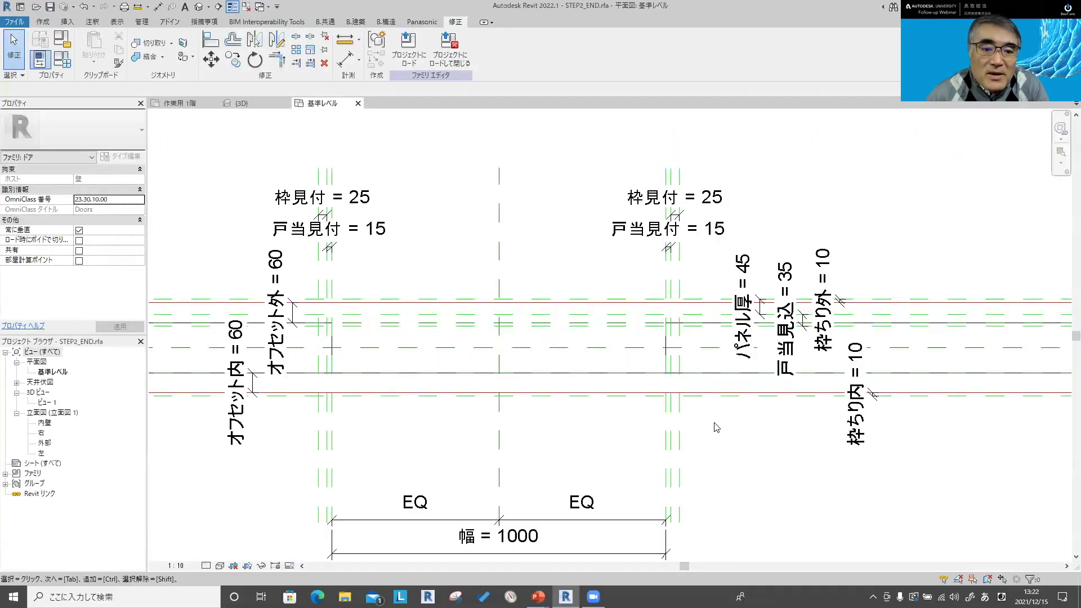
Step: Zoom into the 3D view, delete the wall opening, and undo the deletion
click(599, 376)
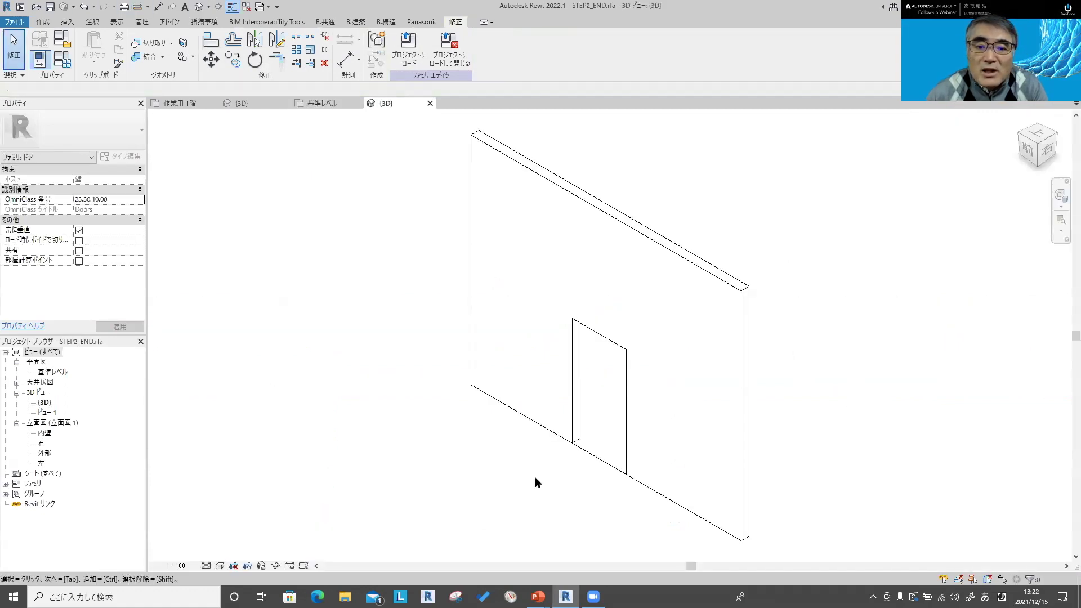
scroll(613, 459, up, 1)
scroll(581, 444, up, 1)
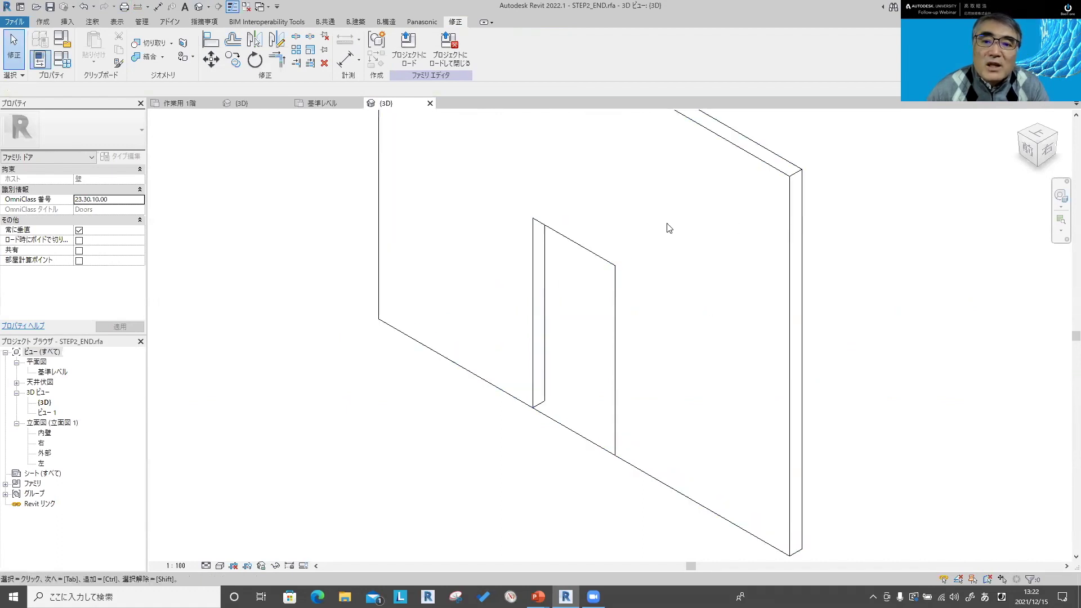
click(559, 432)
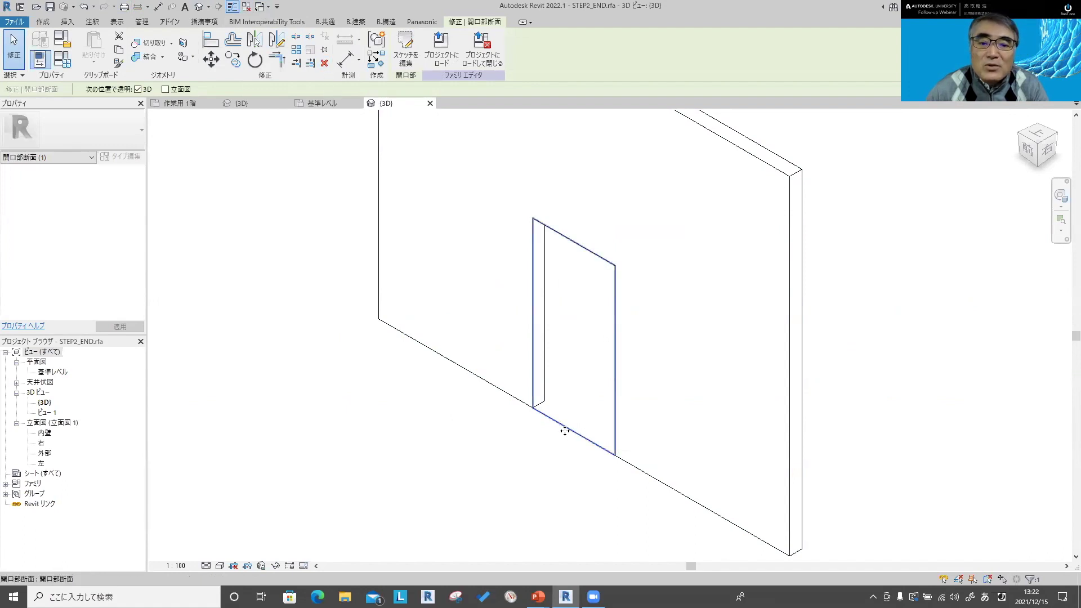
click(324, 63)
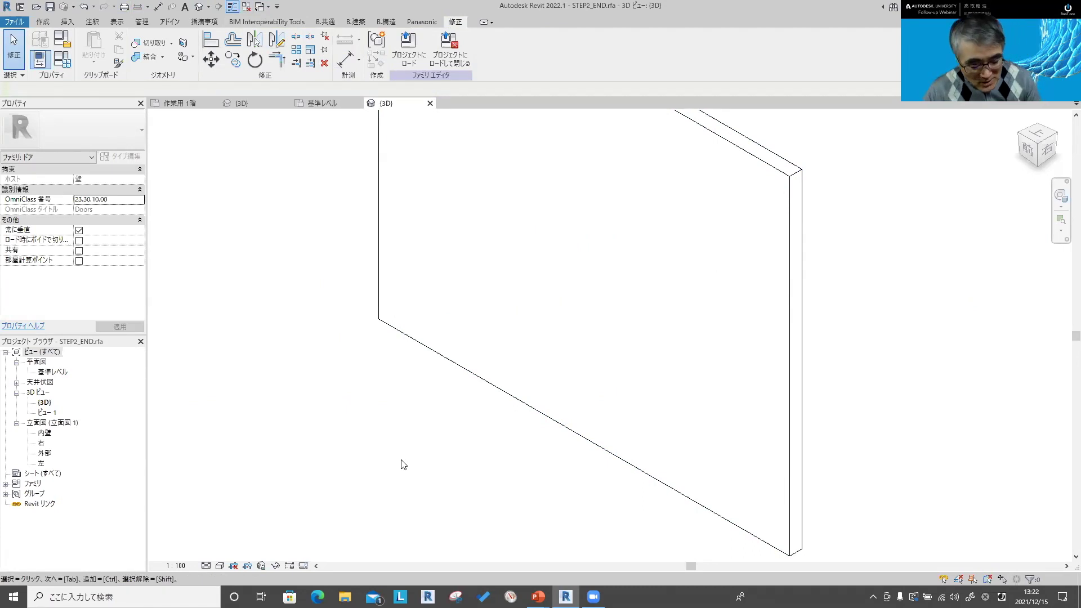
key(ctrl+z)
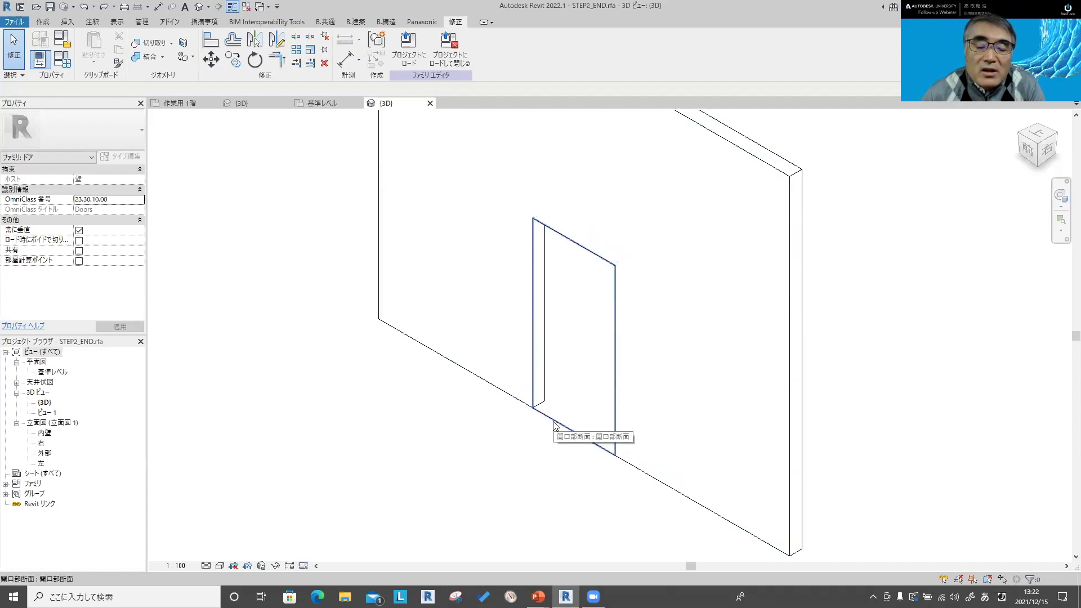
Step: Select the host wall, then select the wall opening again
click(764, 162)
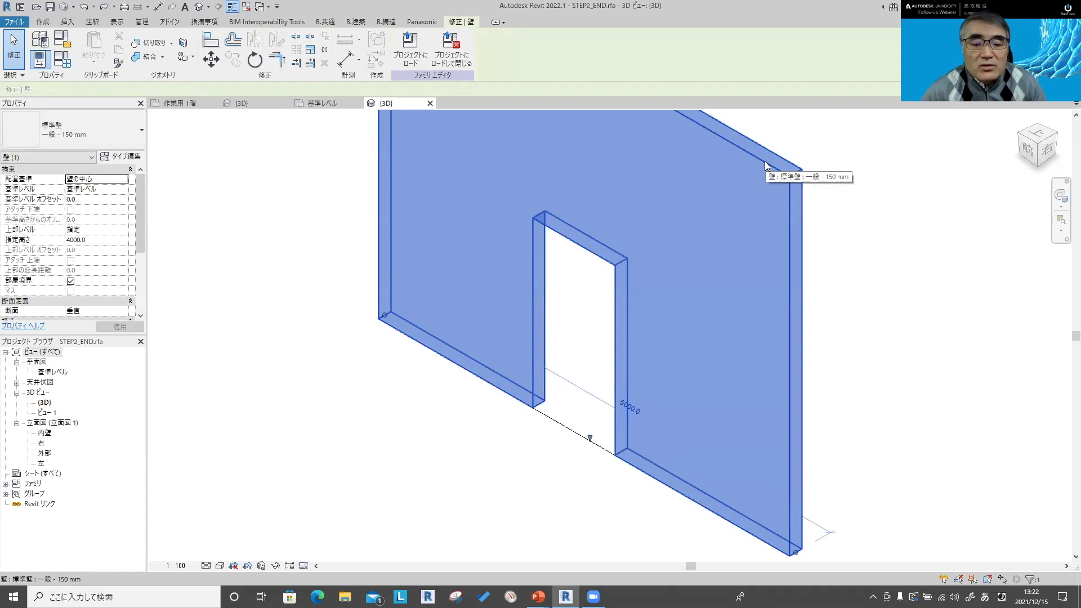
click(561, 444)
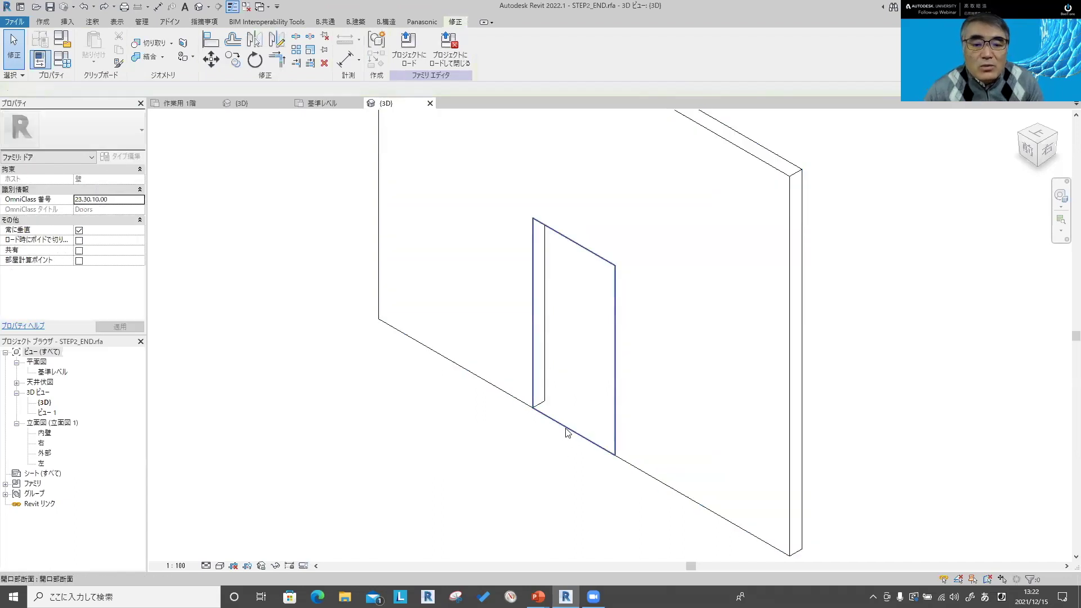
click(566, 433)
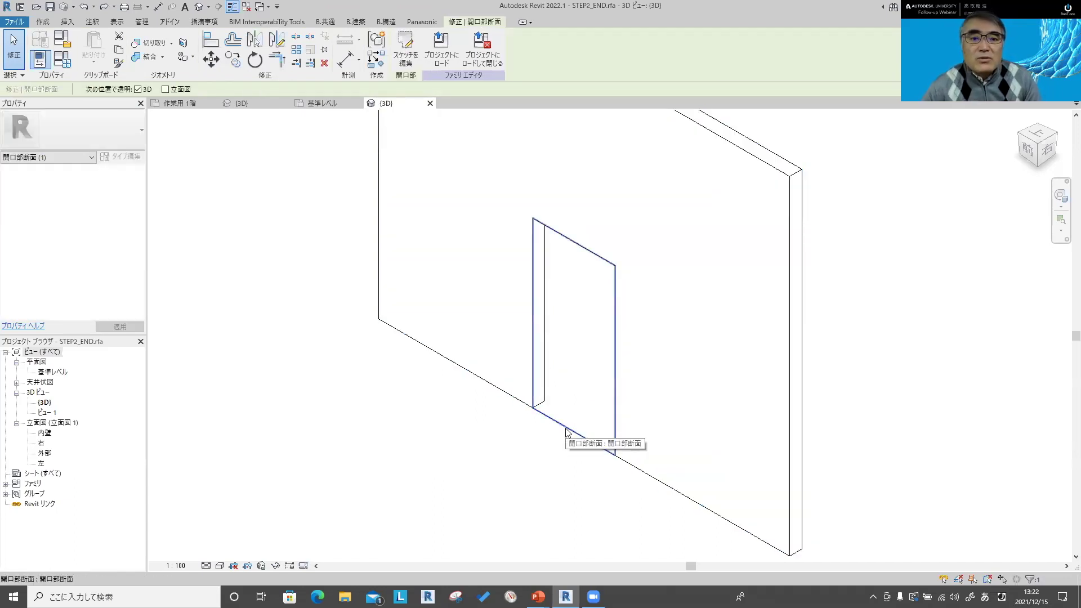
key(alt+Tab)
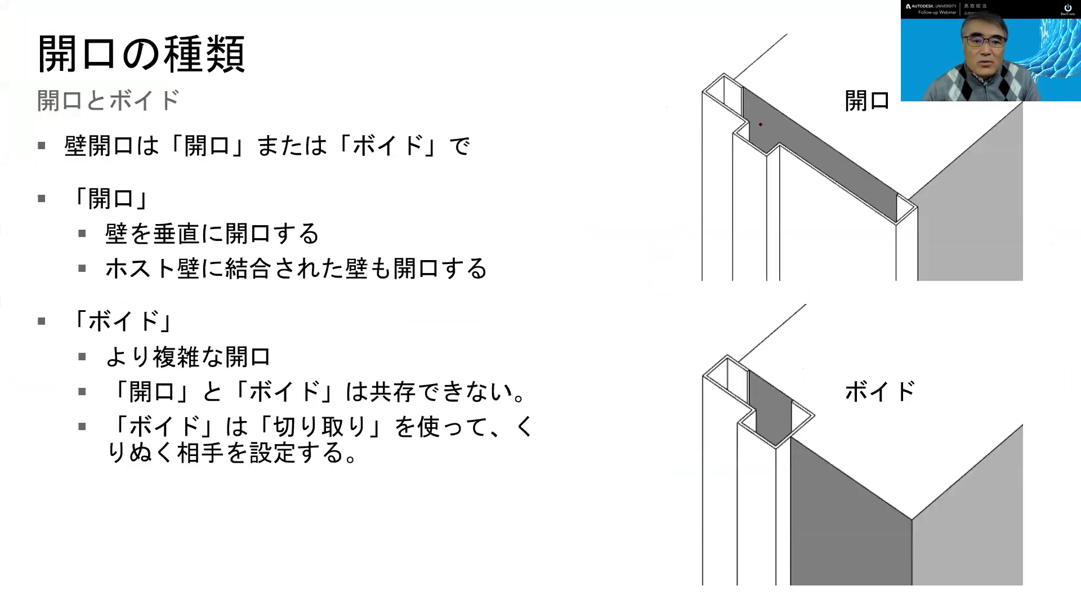
Step: Trace the 開口 and ボイド diagram cut edges in red and box the ボイド label
drag(730, 68, 923, 202)
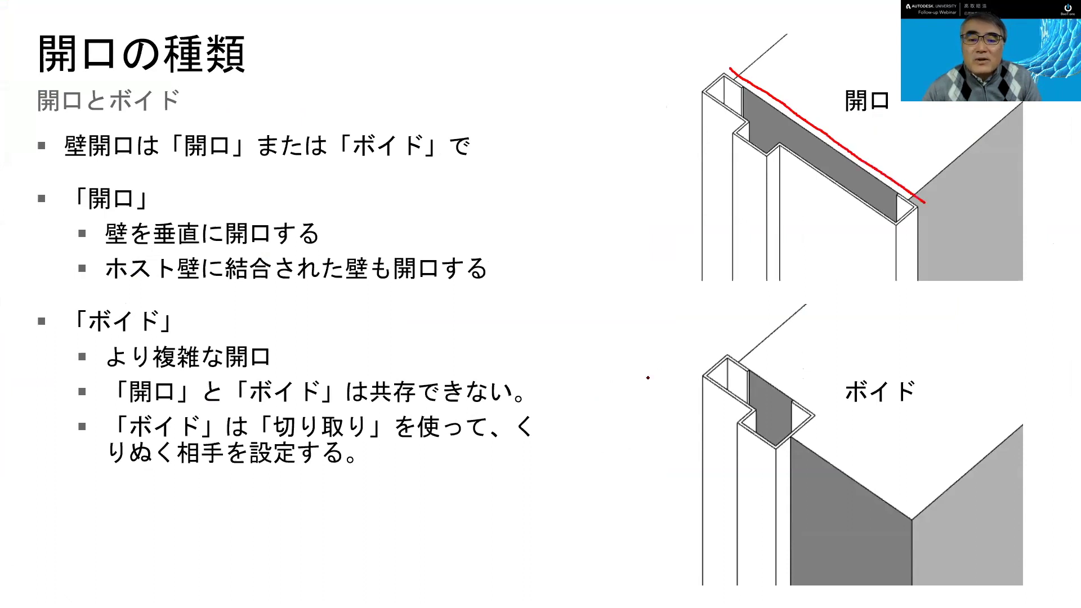
key(alt+Tab)
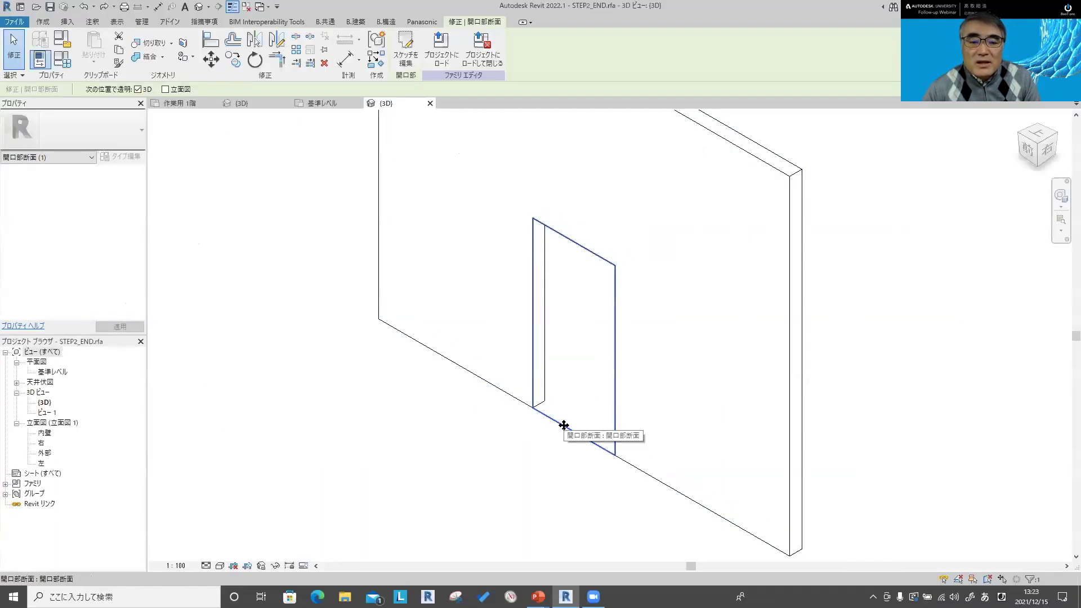
key(alt+Tab)
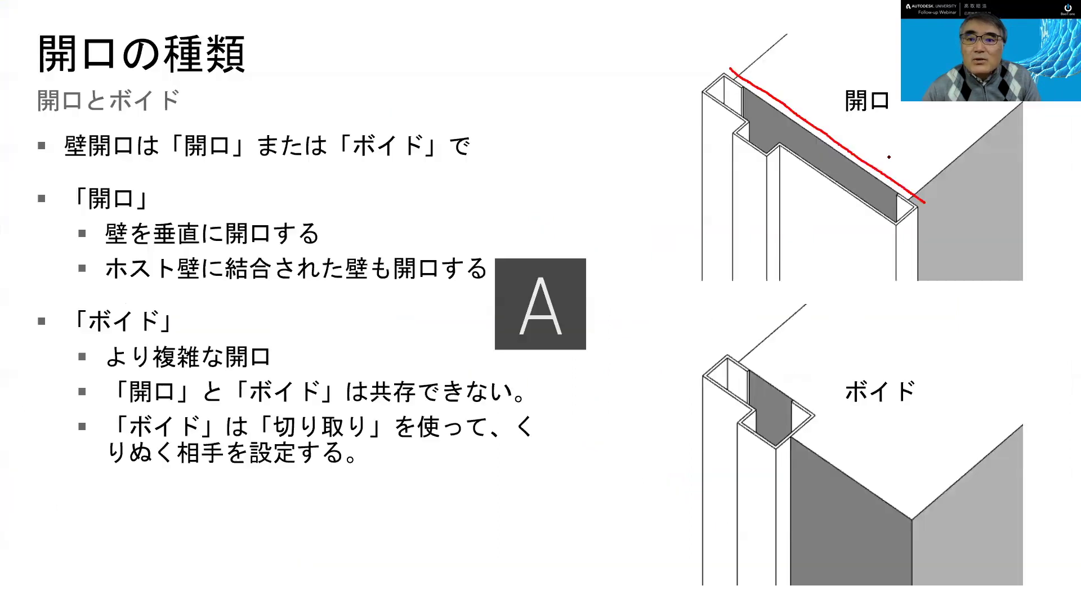
mouse_move(737, 358)
mouse_down()
mouse_move(792, 431)
mouse_move(923, 523)
mouse_up()
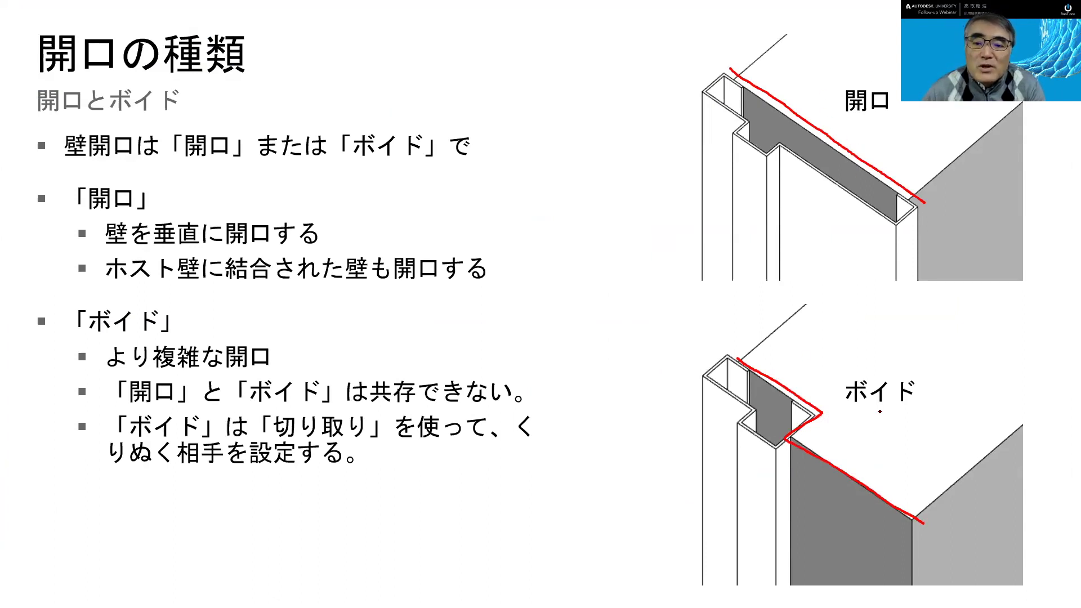
mouse_move(850, 407)
mouse_down()
mouse_move(921, 411)
mouse_move(917, 376)
mouse_move(841, 376)
mouse_move(851, 404)
mouse_up()
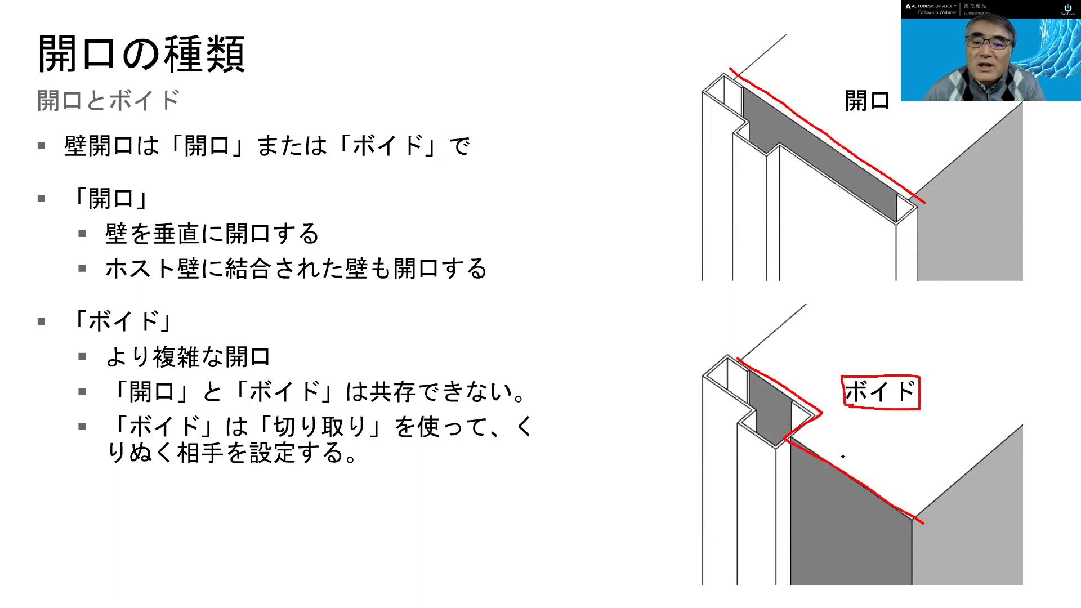
Step: Mark where the void cuts the wall and underline that 開口 and ボイド cannot coexist
drag(774, 449, 702, 493)
drag(736, 360, 671, 426)
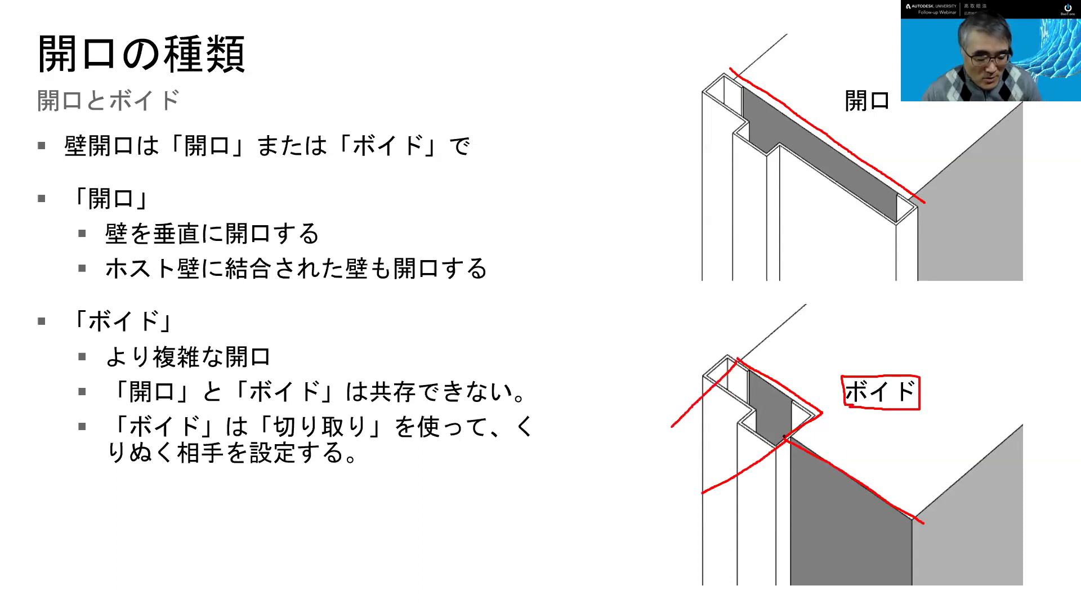
drag(928, 524, 872, 556)
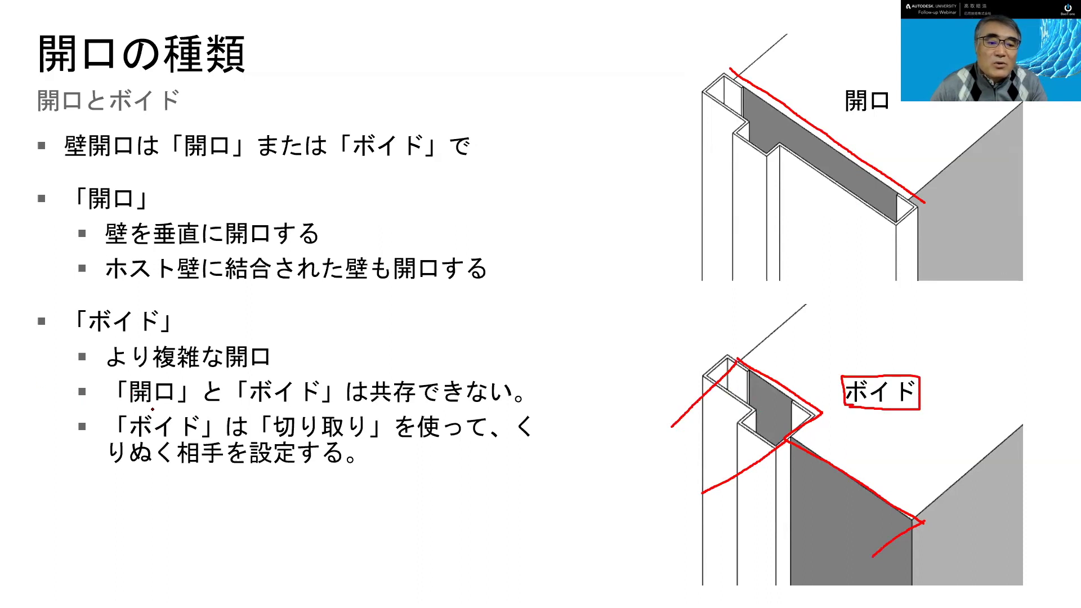
drag(133, 403, 468, 400)
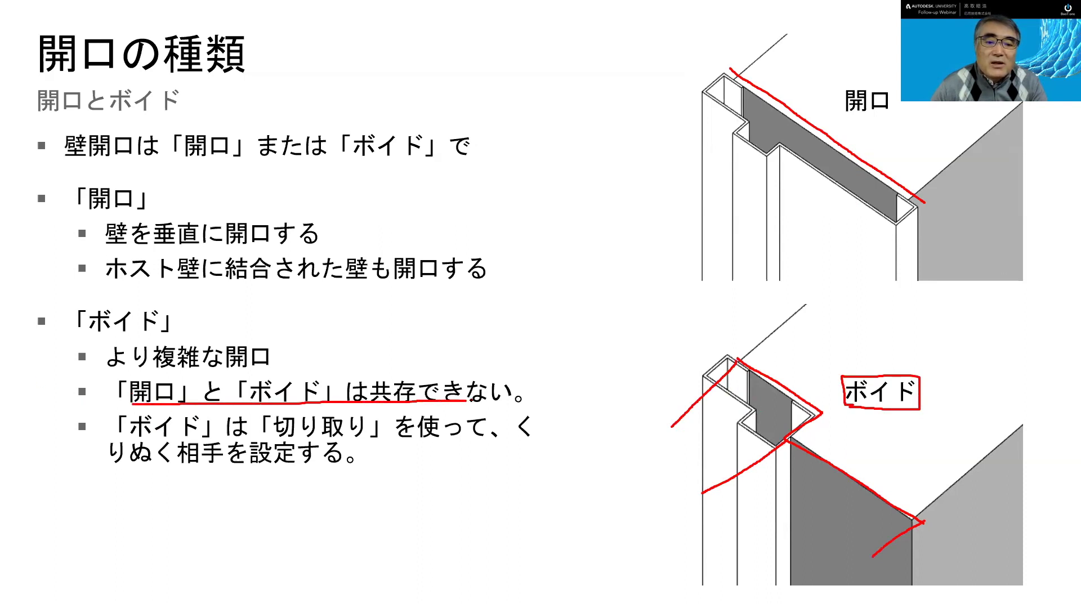
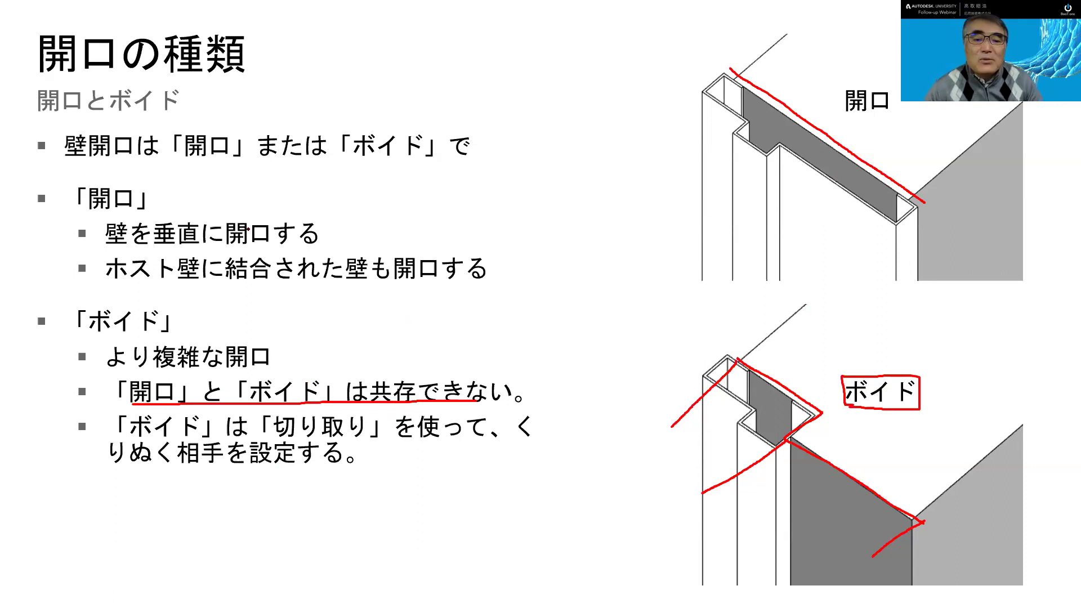
Step: Advance the deck to the 枠 section slide and return to STEP2_END.rfa in Revit
key(Right)
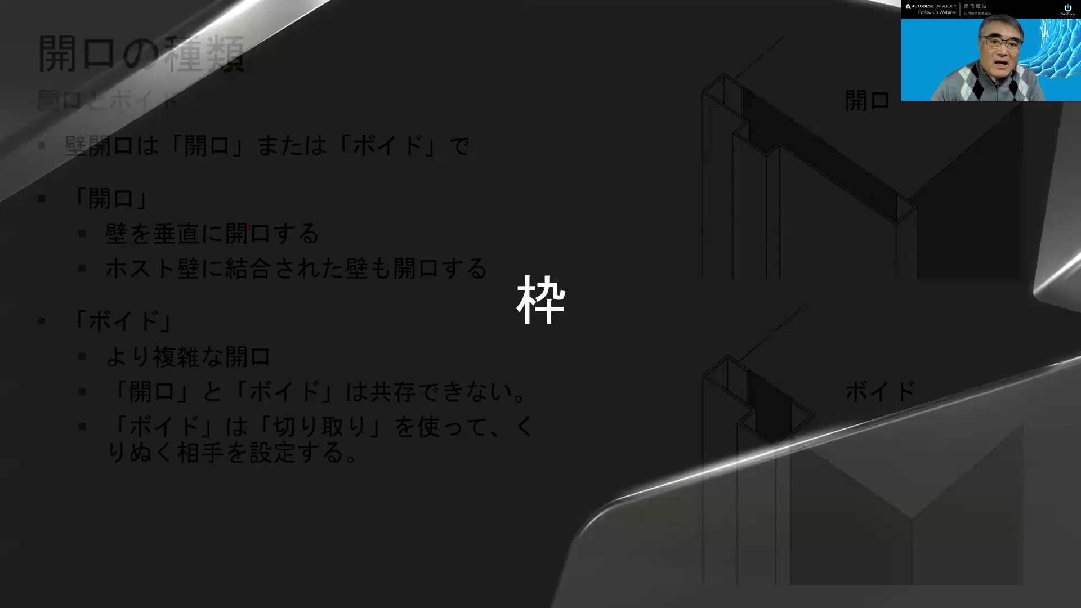
key(alt+Tab)
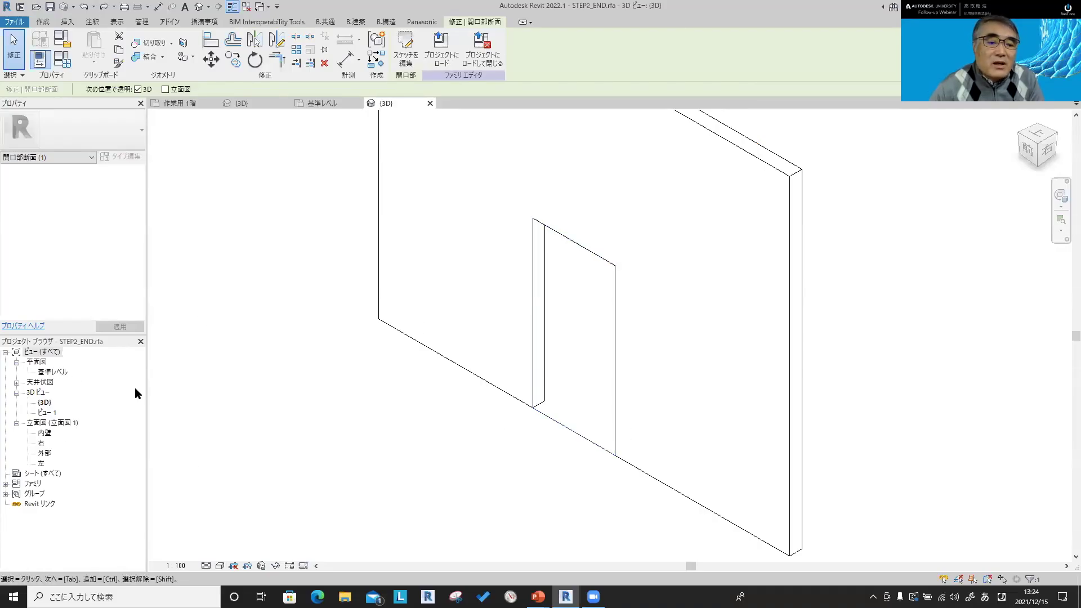
key(alt+Tab)
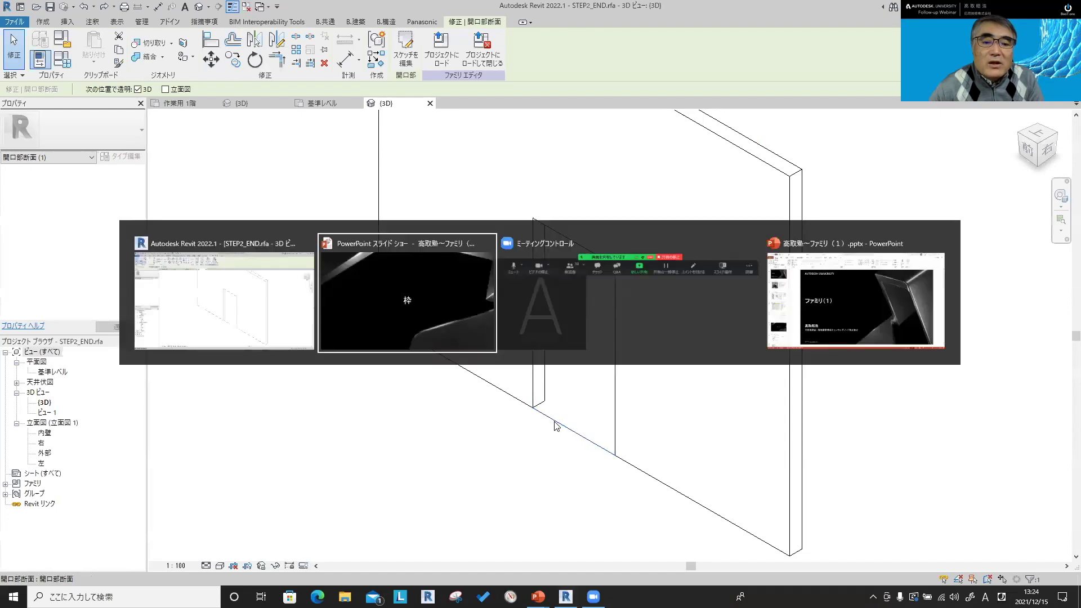
key(alt+Tab)
click(191, 100)
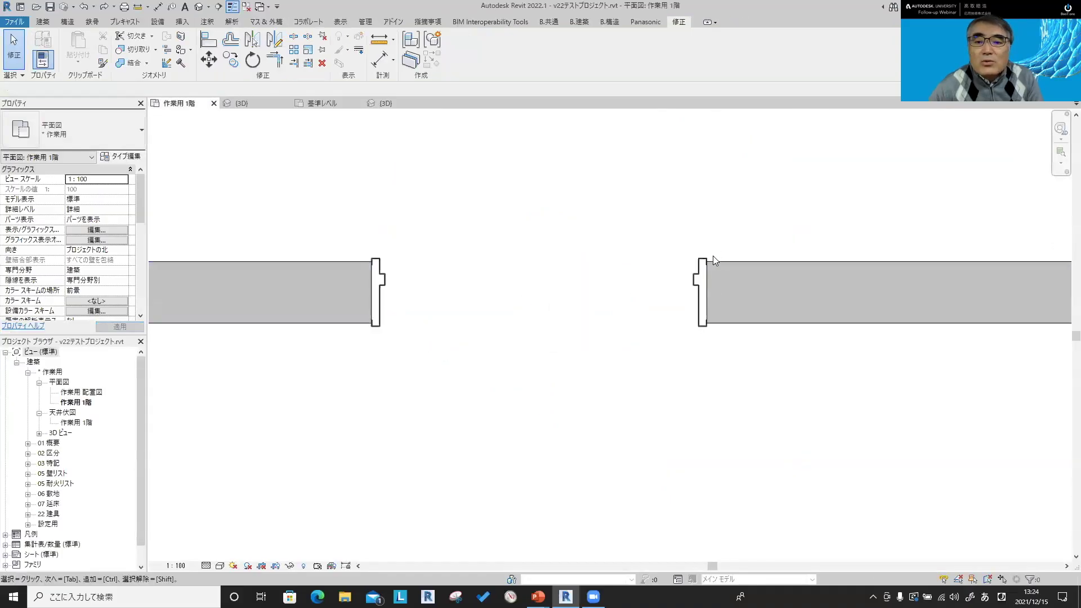
scroll(697, 293, up, 3)
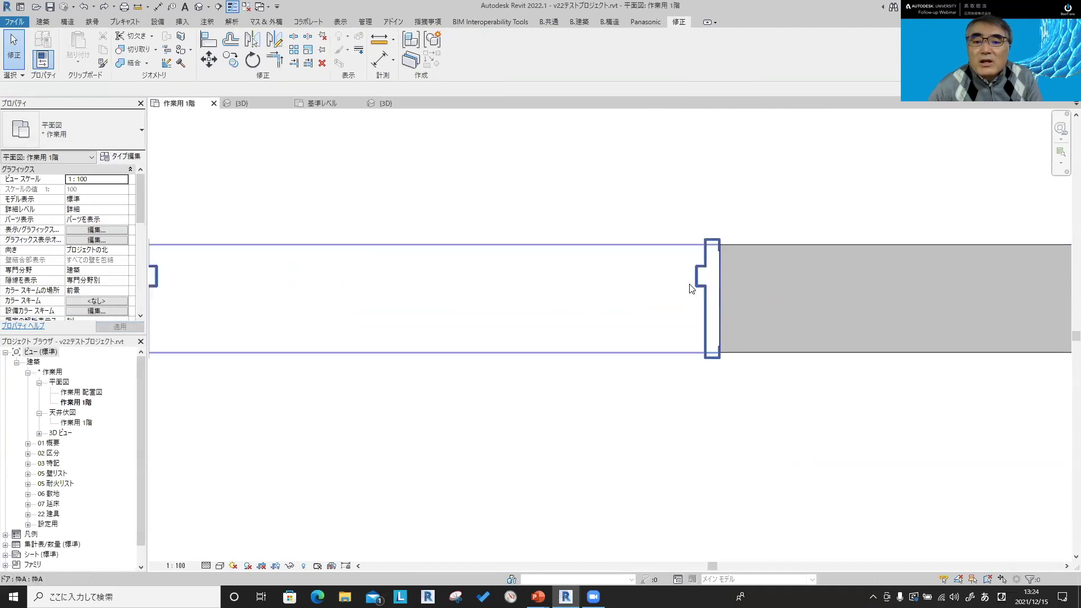
scroll(702, 251, up, 1)
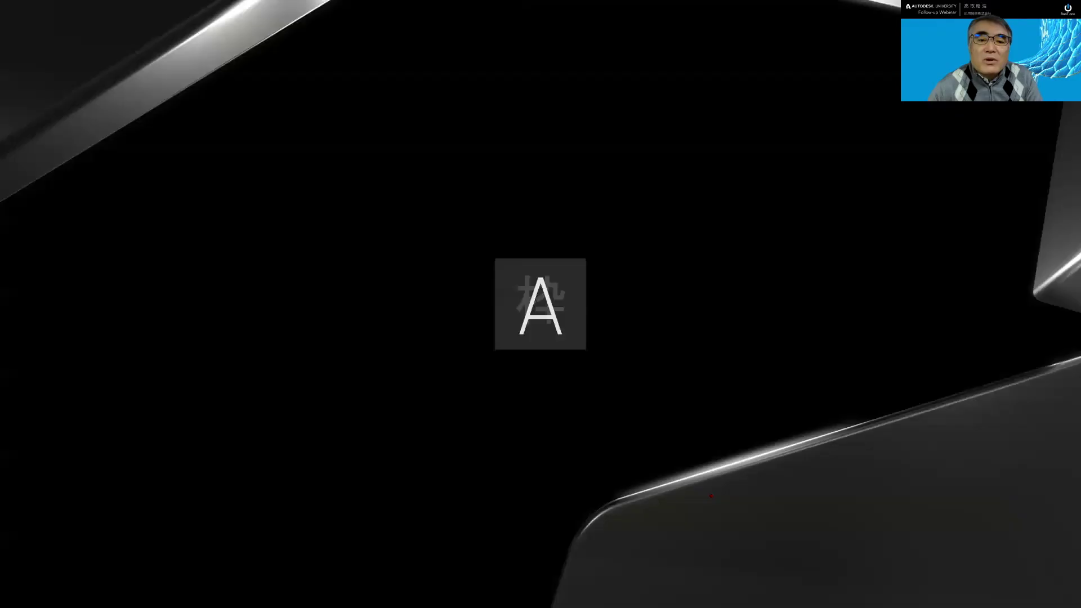
key(alt+Tab)
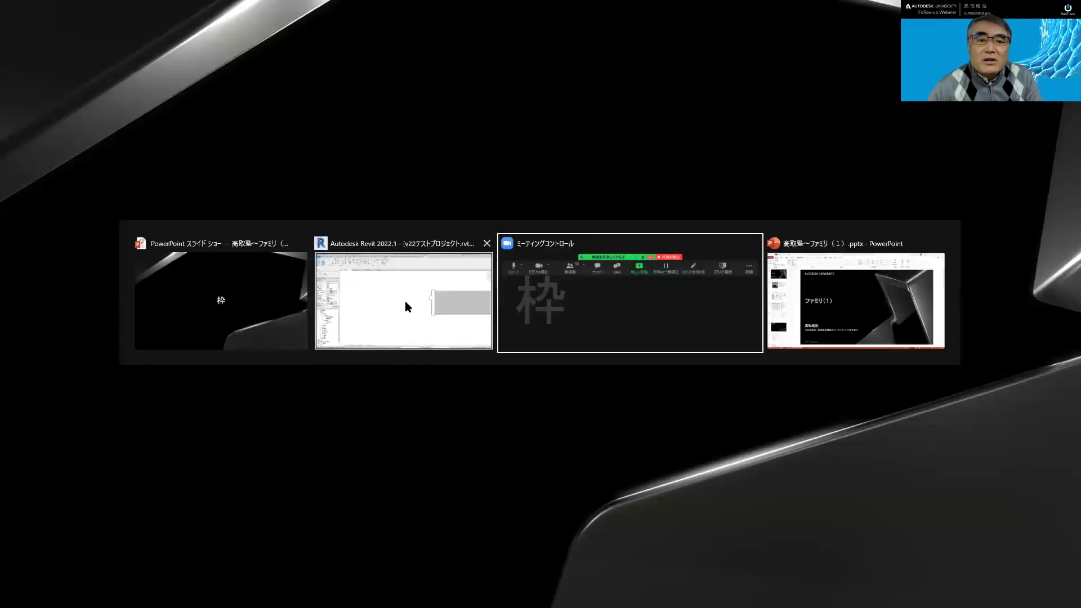
click(262, 103)
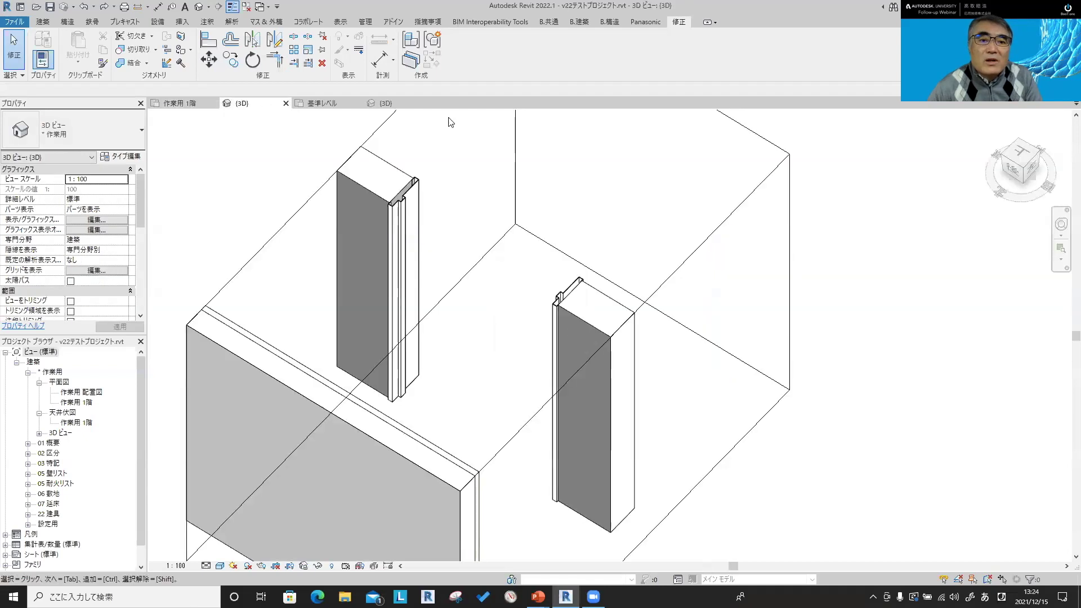
click(385, 103)
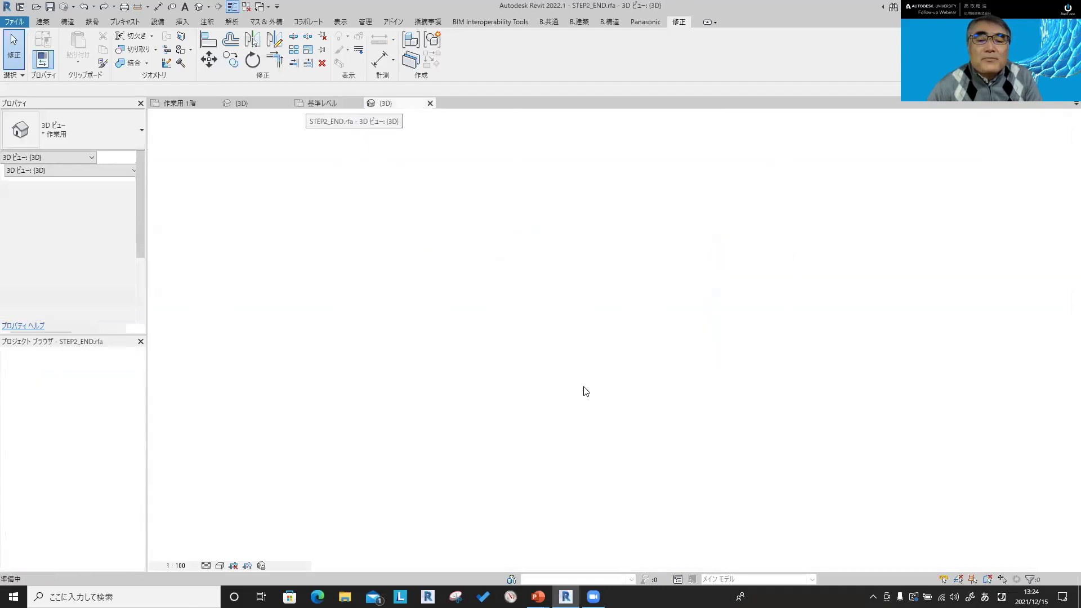
Step: Select the wall opening and show its outline centred in the 外部 elevation
click(569, 432)
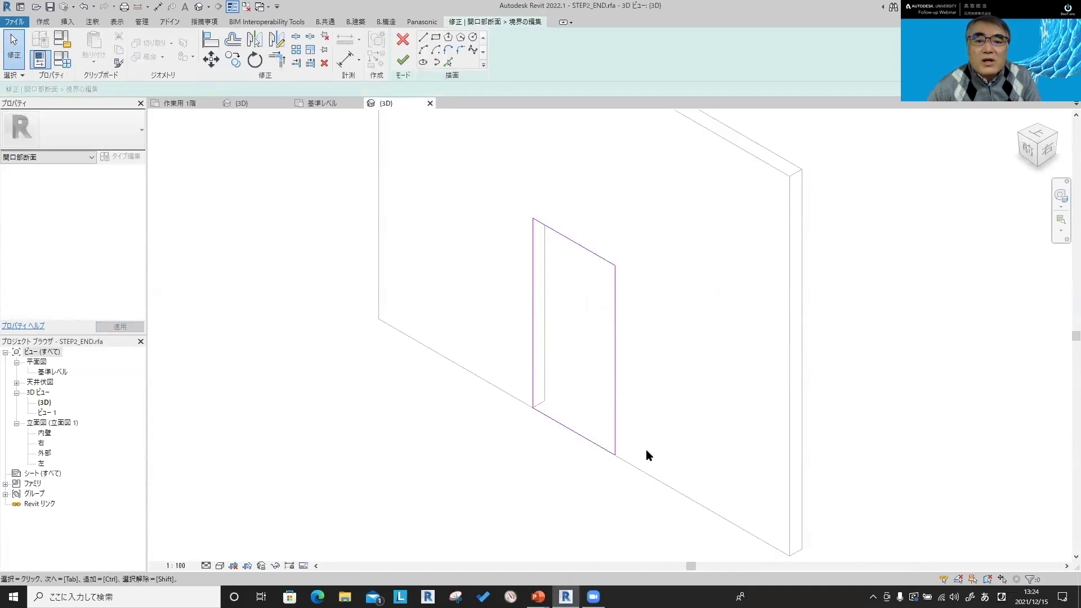
double_click(44, 454)
scroll(569, 305, up, 4)
scroll(550, 299, up, 1)
middle_drag(552, 299, 339, 233)
scroll(339, 232, down, 2)
scroll(339, 233, down, 2)
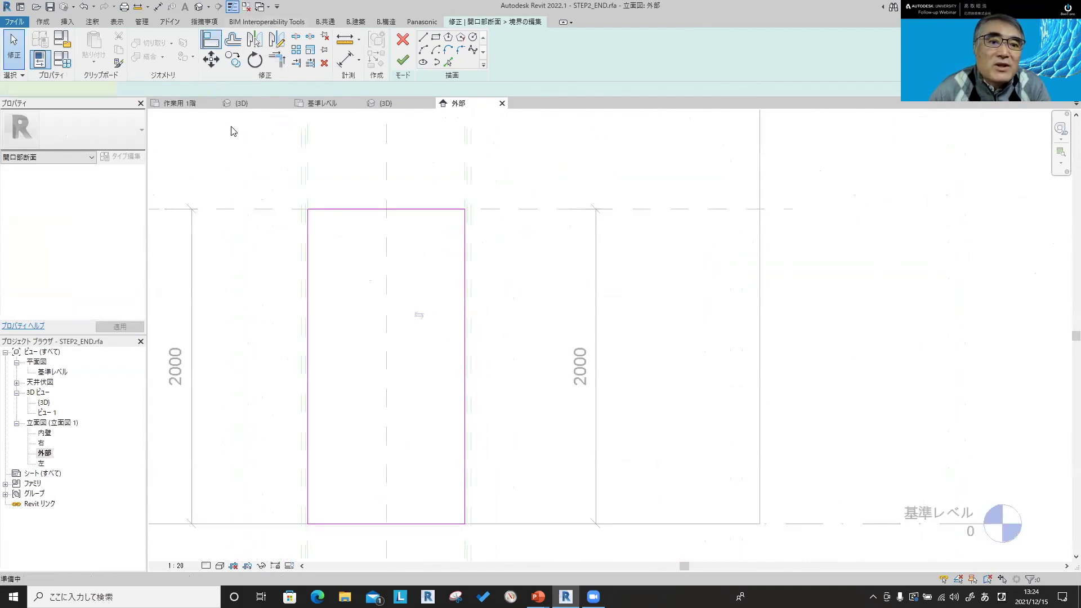
Step: Align and lock the opening's left edge to its reference plane, removing conflicting constraints
key(a)
key(l)
click(300, 246)
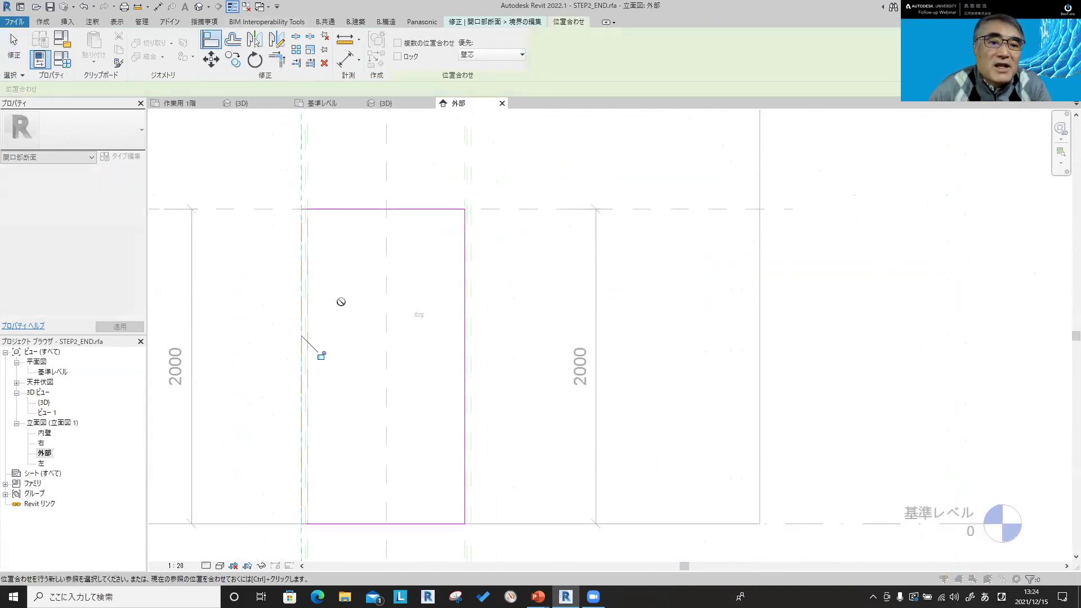
click(321, 355)
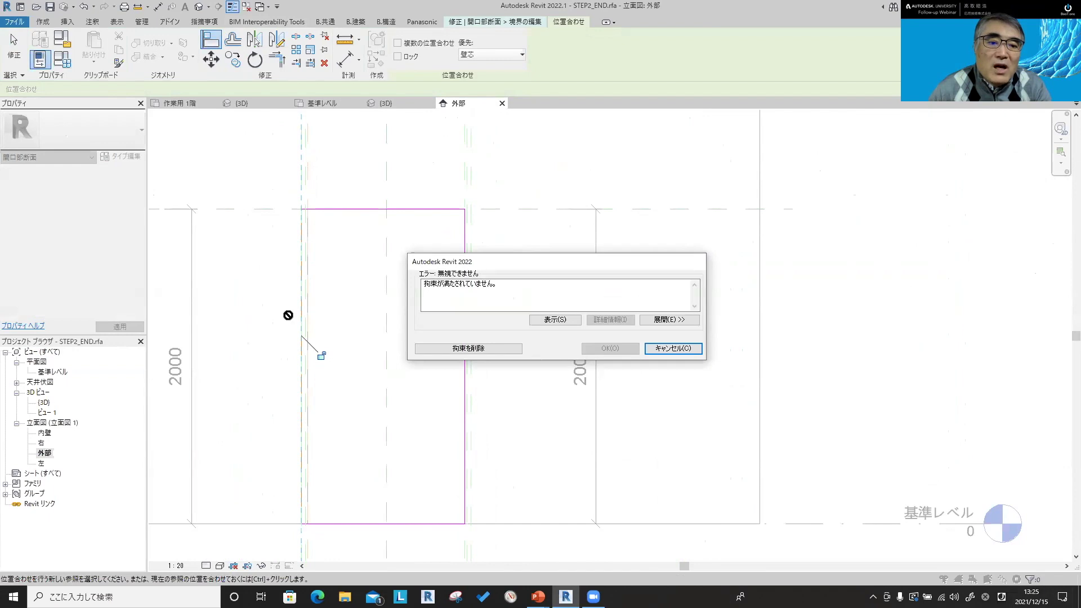
click(470, 348)
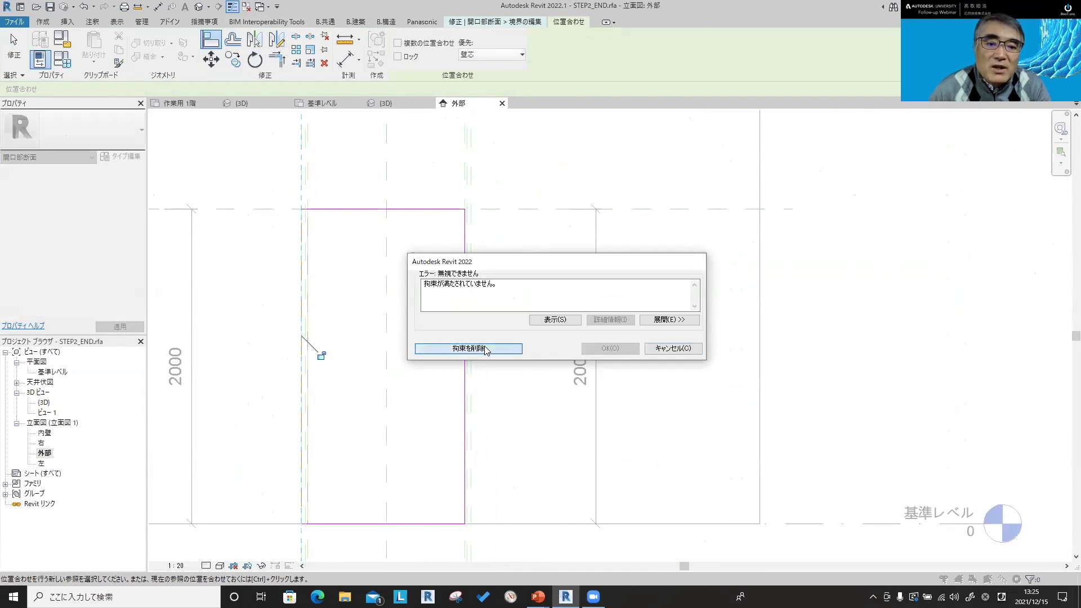
key(Return)
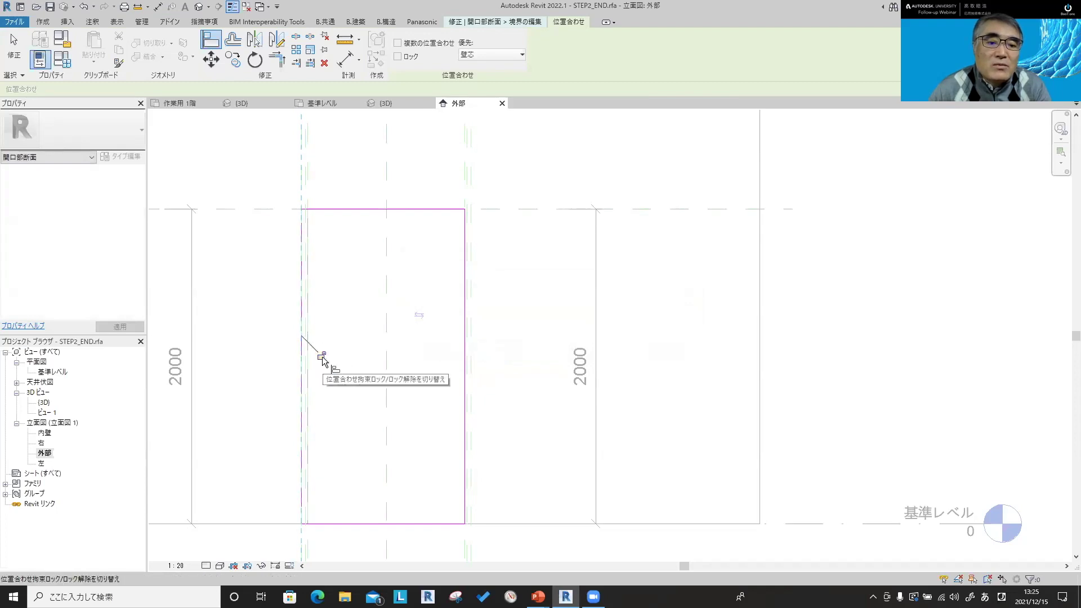
click(323, 357)
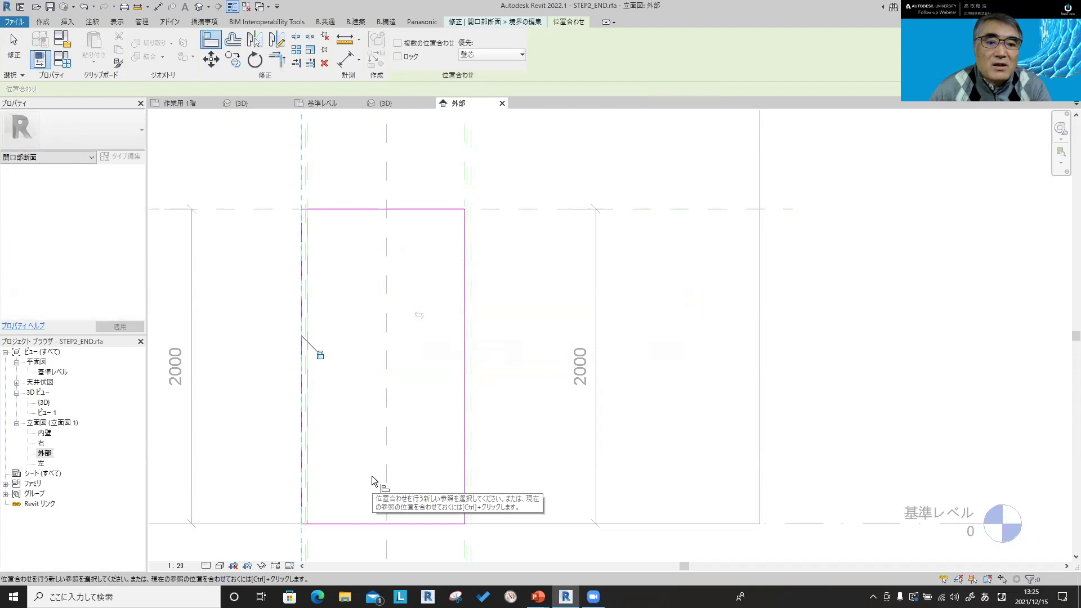
Step: Align the right edge to the right reference plane and finish the opening sketch
click(479, 206)
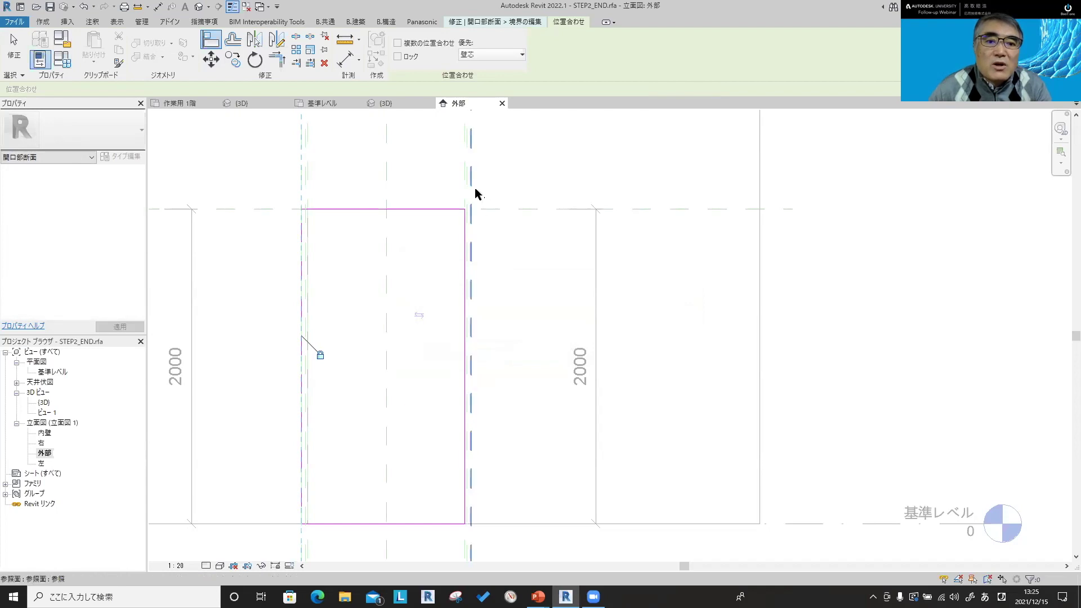
click(466, 305)
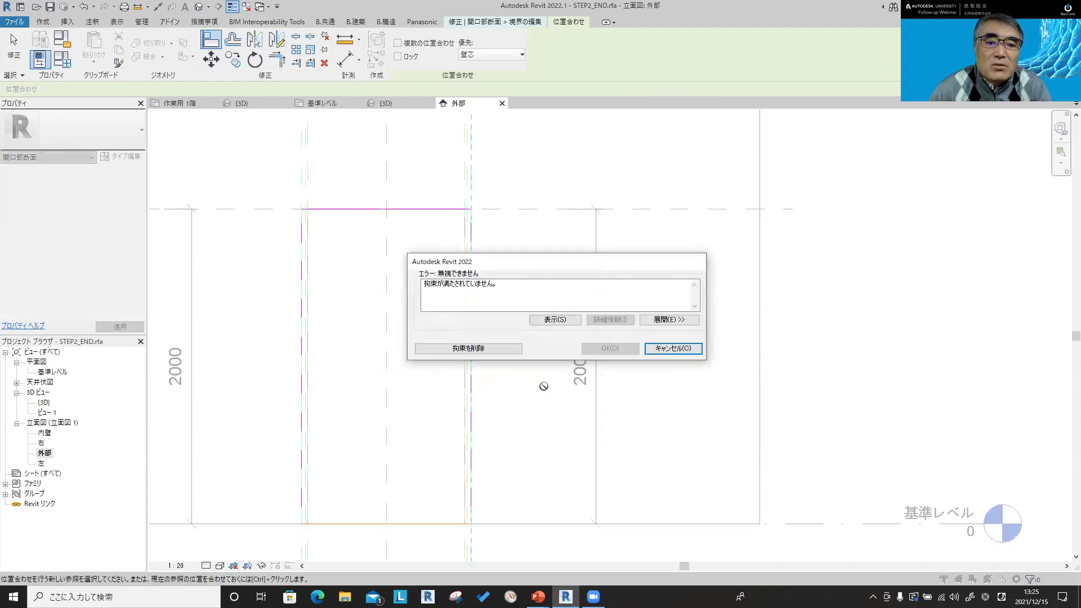
click(493, 349)
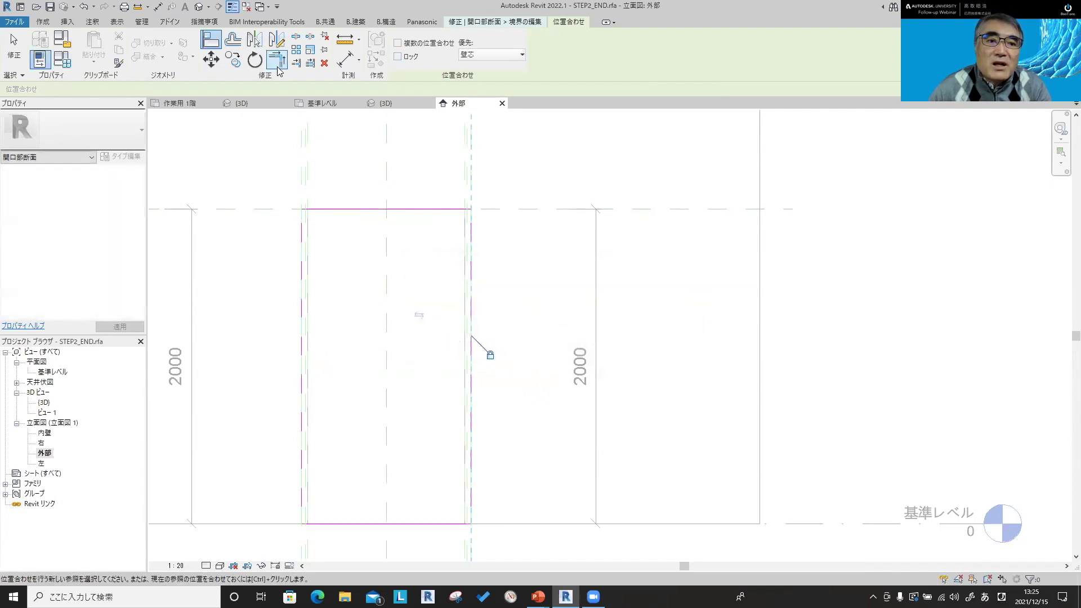
click(13, 48)
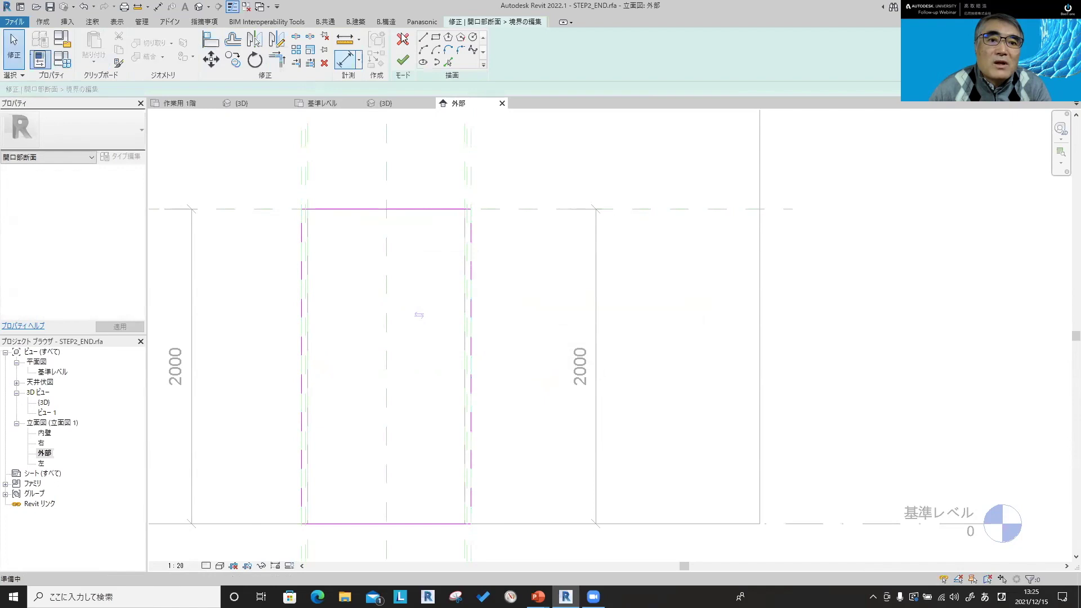
click(402, 58)
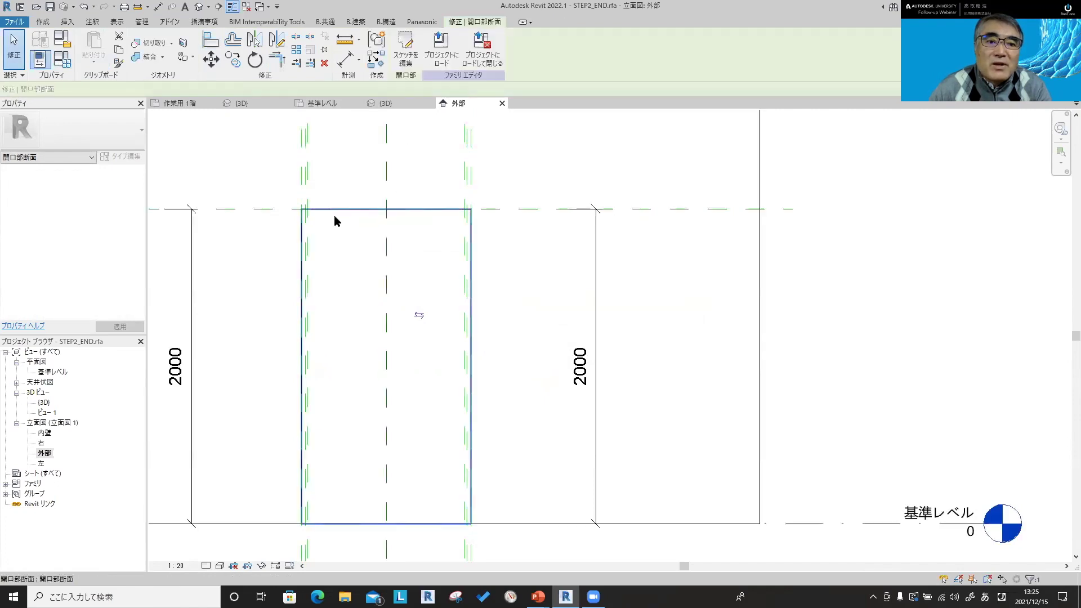
Step: Open the 右 side elevation and pan toward the top of the wall
scroll(306, 204, up, 2)
scroll(319, 213, down, 3)
middle_drag(420, 253, 510, 260)
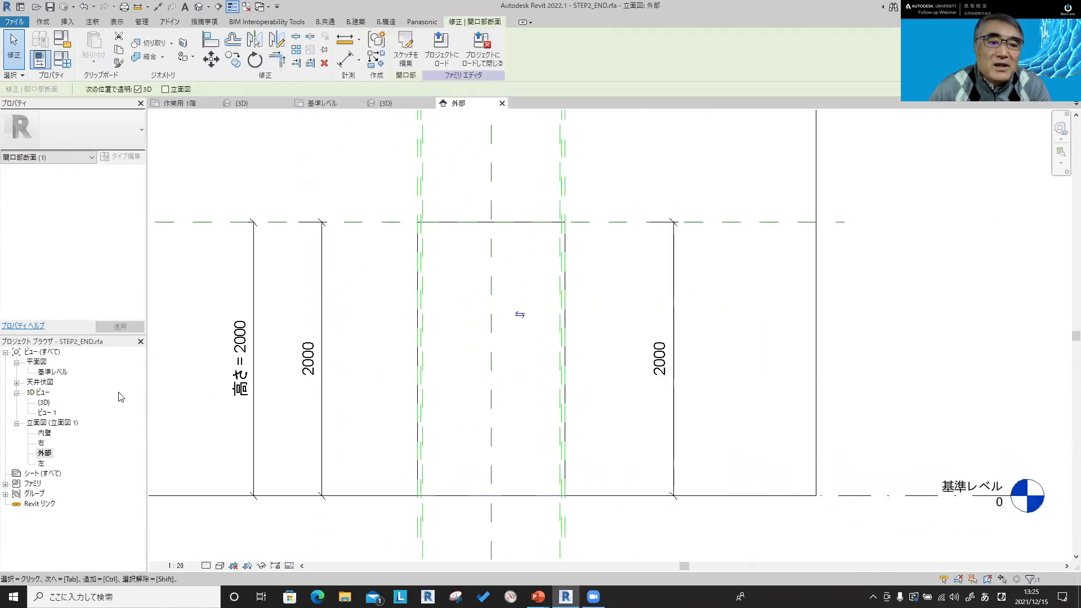
double_click(40, 443)
scroll(608, 338, up, 2)
scroll(625, 352, up, 1)
middle_drag(629, 357, 560, 224)
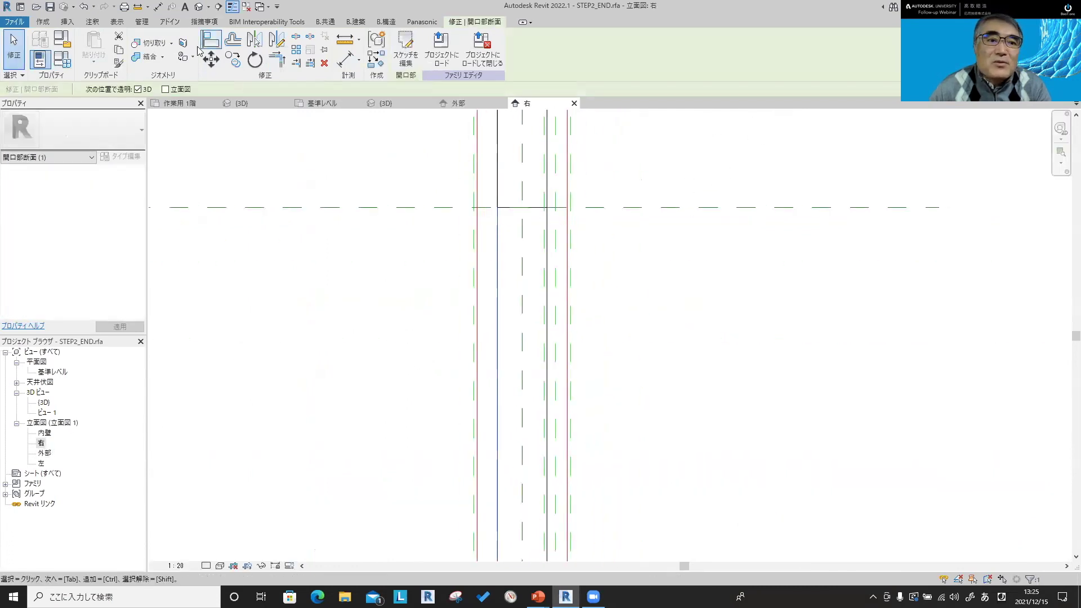
Step: Draw two horizontal reference planes near the wall top with subcategory 枠
click(43, 21)
click(571, 50)
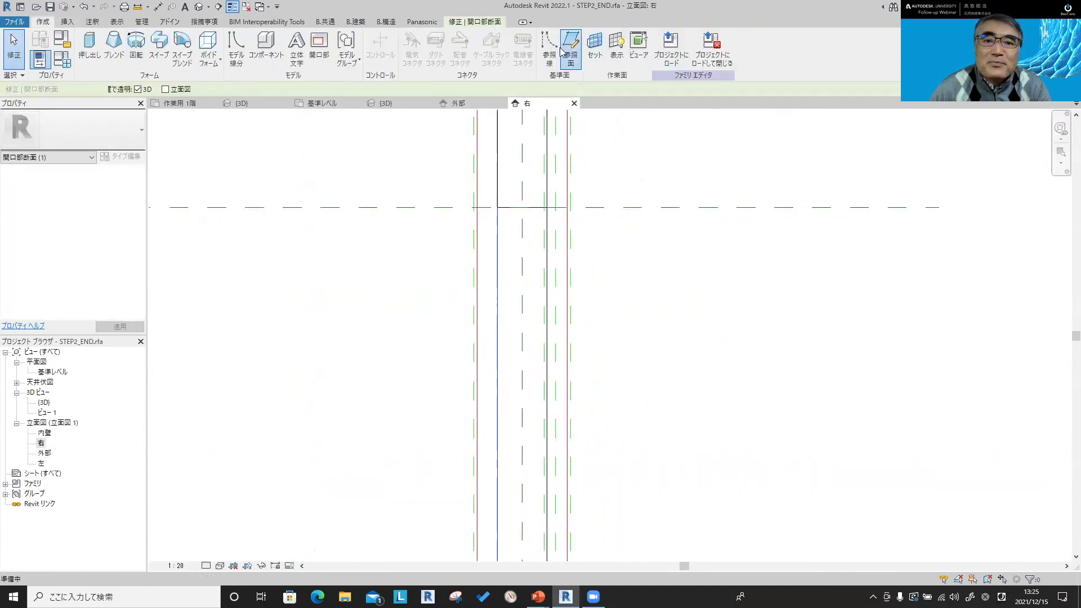
click(508, 54)
click(506, 86)
click(390, 195)
click(615, 195)
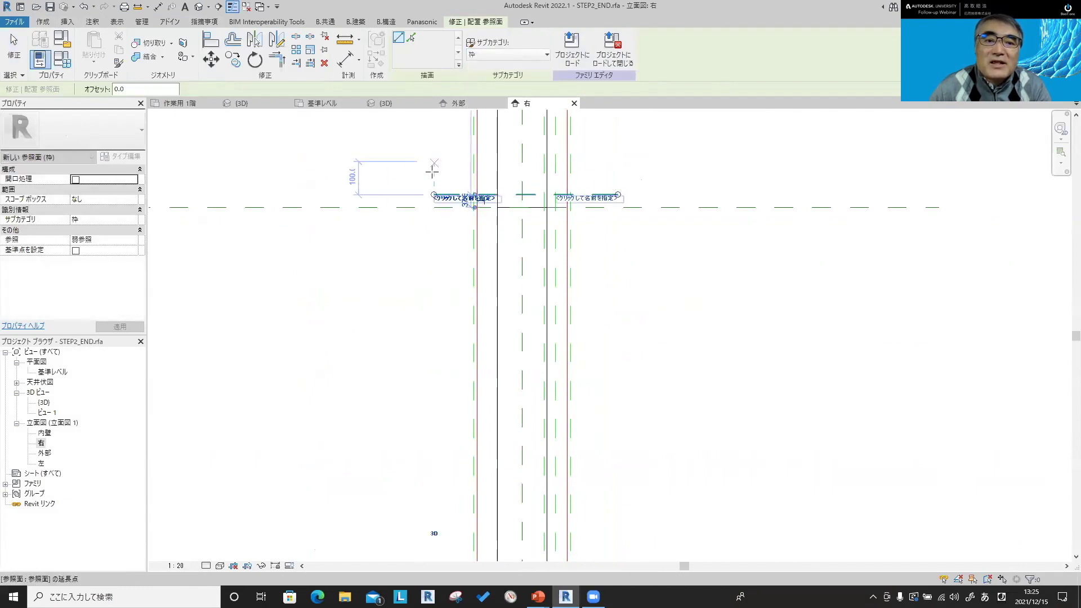
click(390, 175)
click(611, 174)
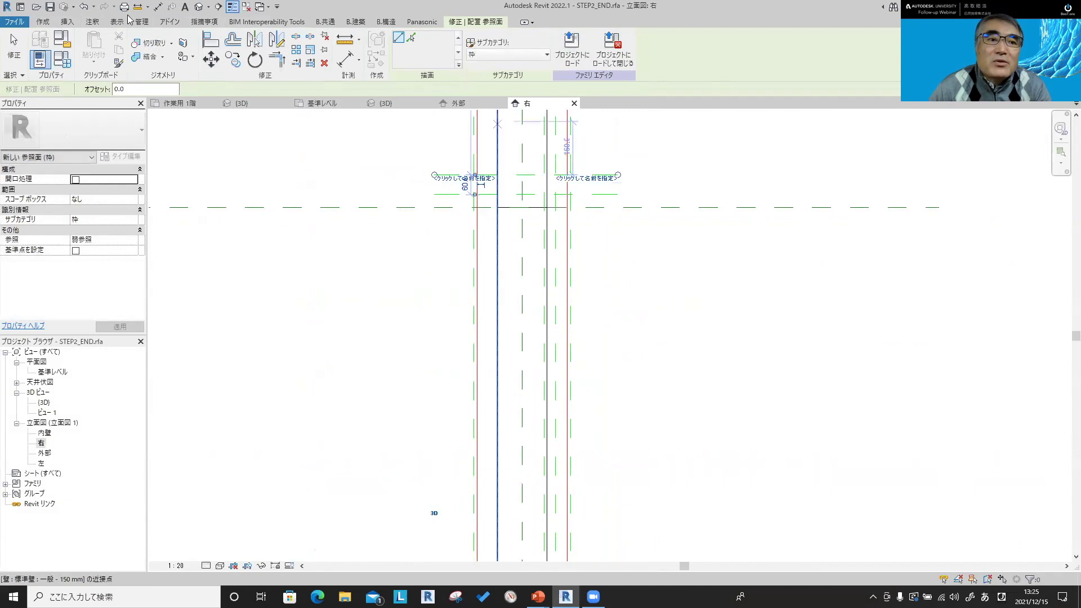
Step: Dimension the new reference plane and label that dimension 戸当見付 = 15
click(161, 7)
click(421, 194)
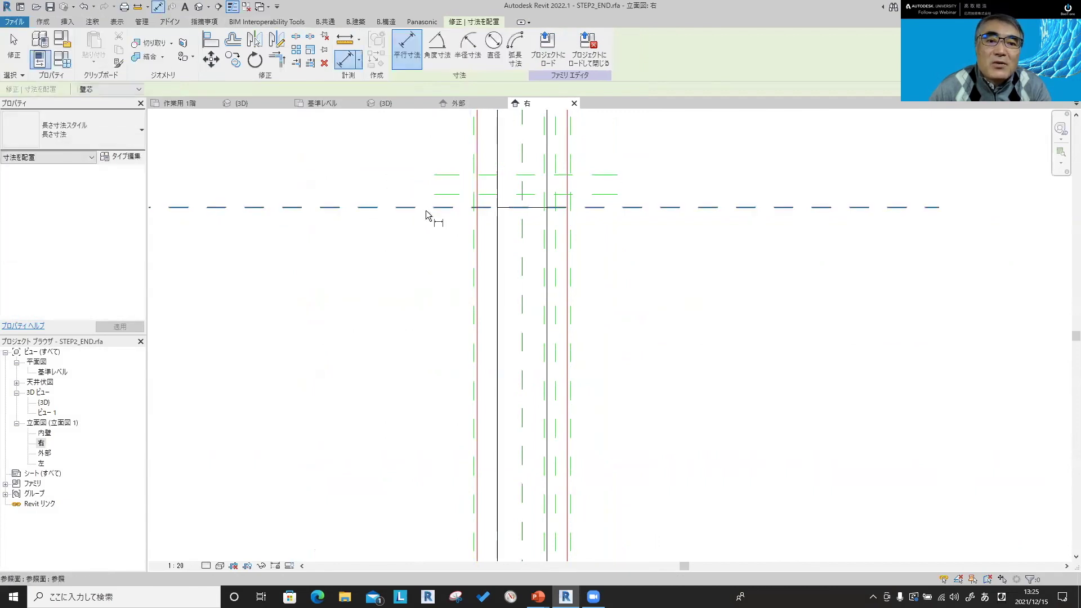
click(336, 201)
key(Escape)
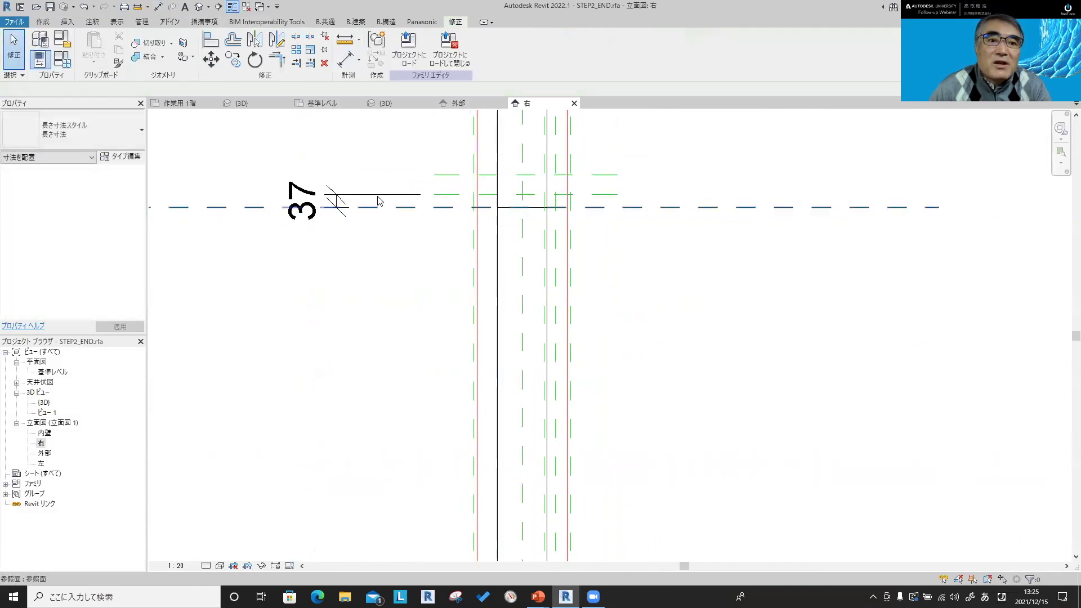
click(343, 197)
click(451, 47)
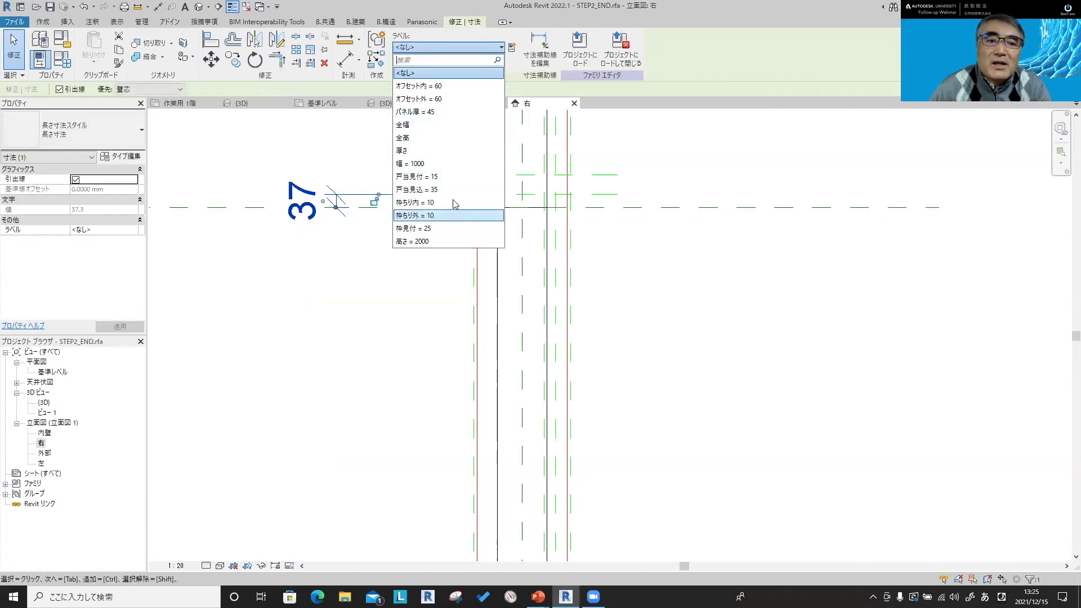
click(450, 178)
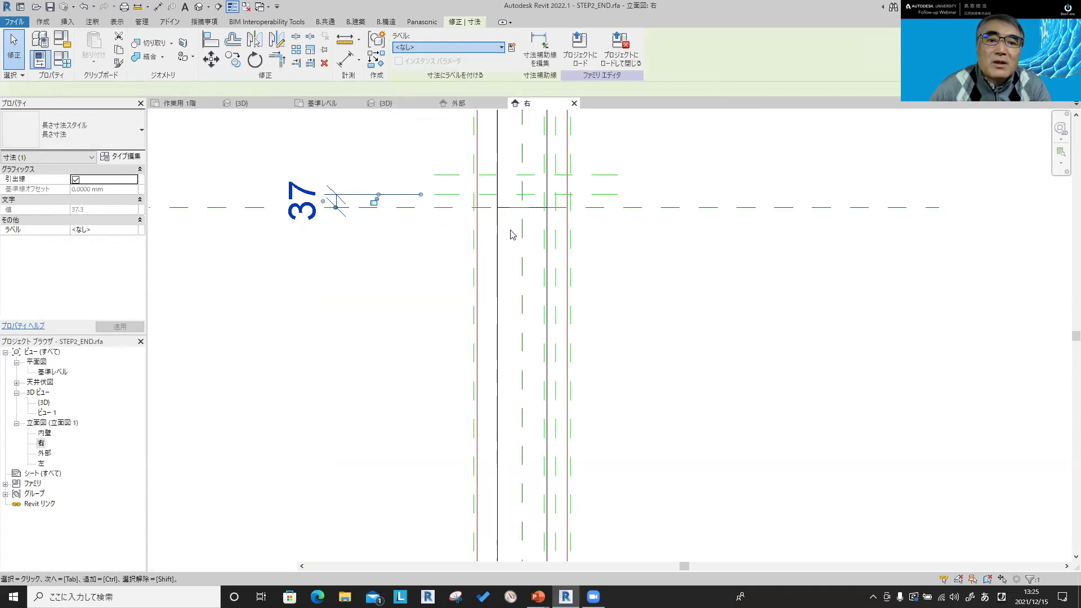
click(367, 253)
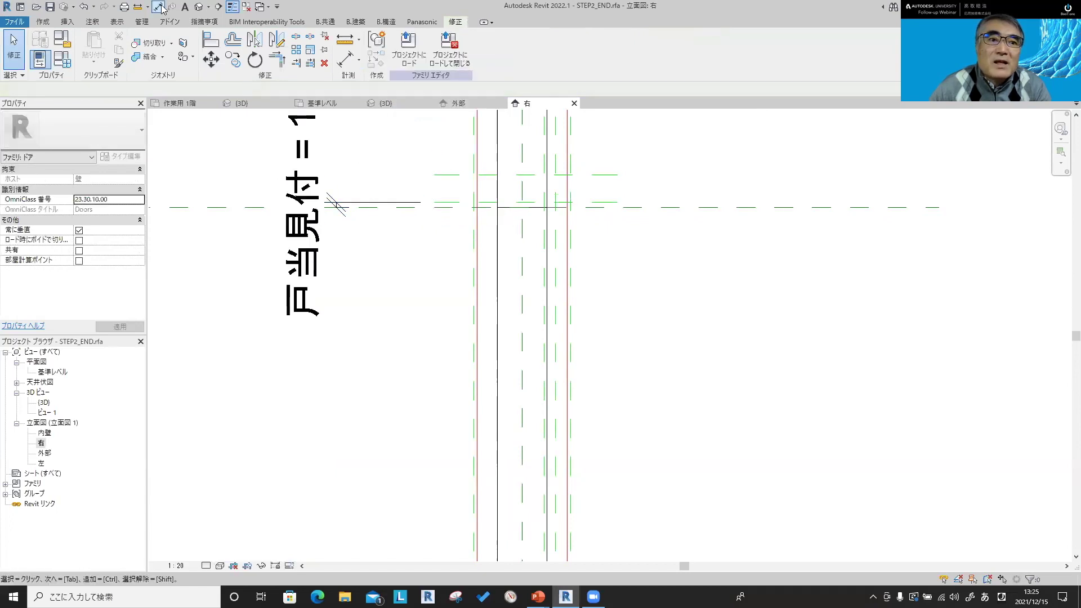
Step: Add an aligned dimension between the reference lines labelled 枠見付 = 25
click(162, 7)
click(448, 202)
click(444, 175)
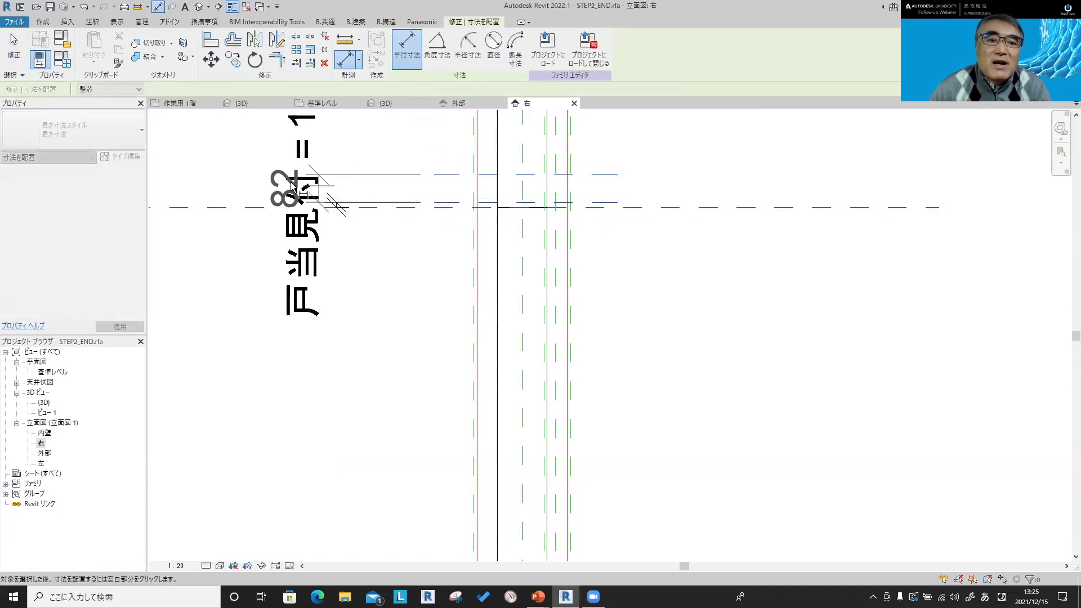
click(255, 176)
key(Escape)
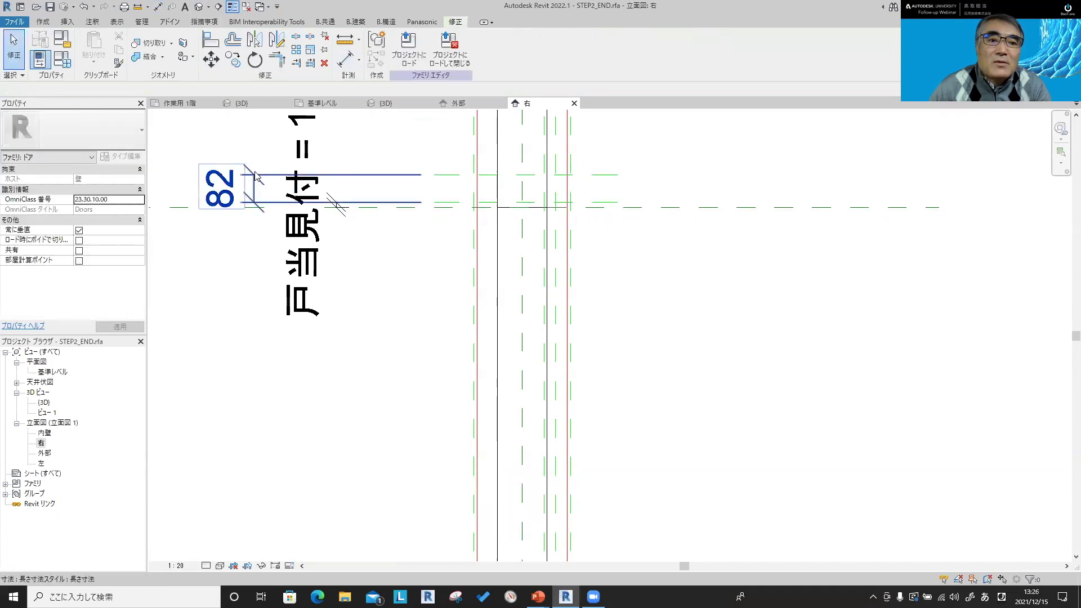
click(256, 176)
click(445, 48)
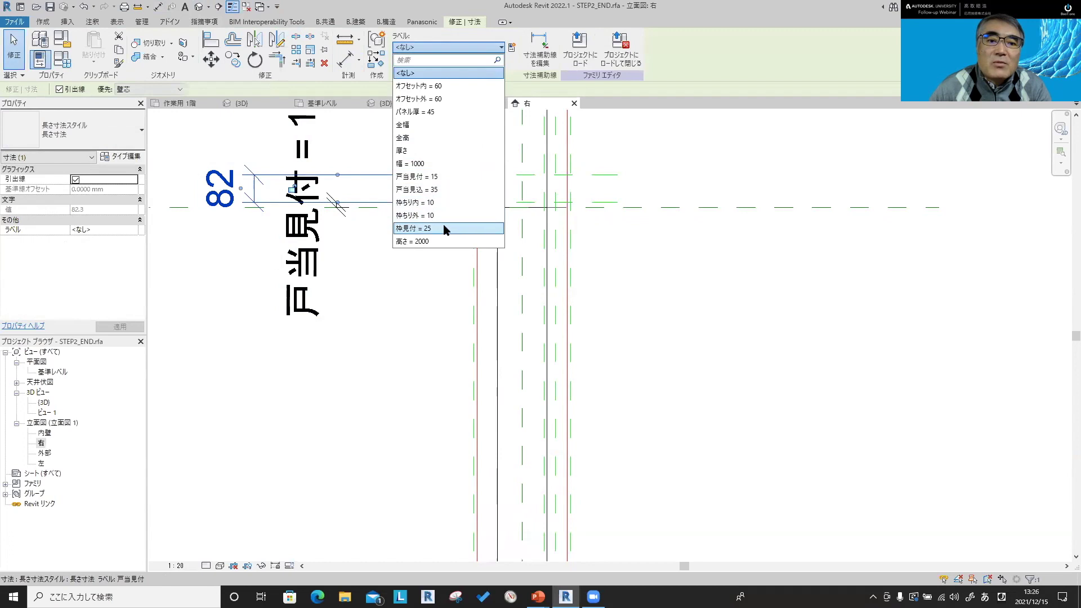
click(445, 228)
click(394, 283)
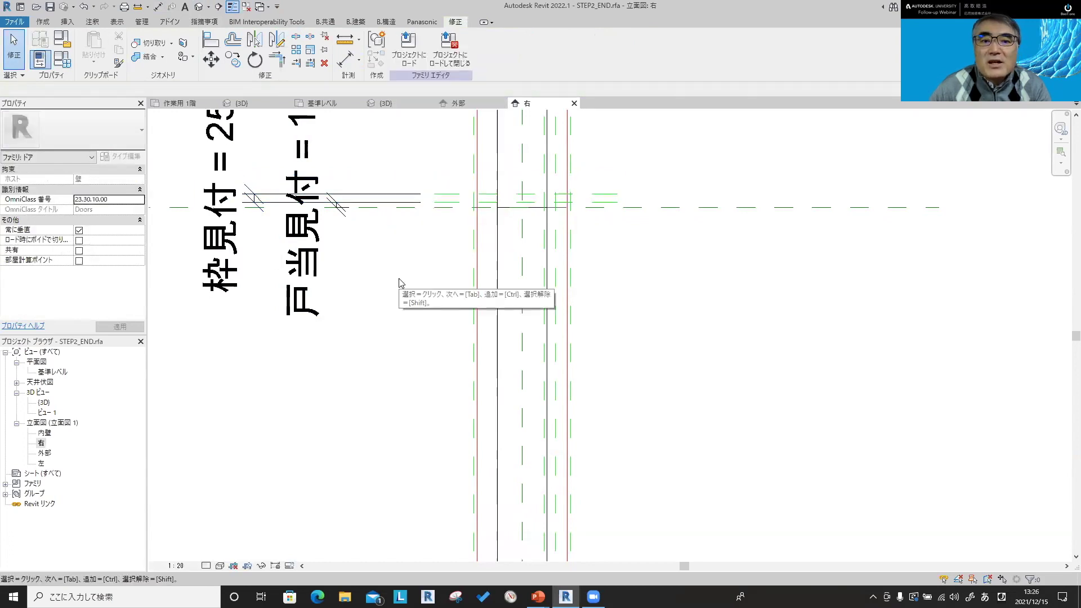
Step: In the 外部 elevation, align the opening cut's top boundary line to the upper plane, removing the conflicting constraint
click(458, 103)
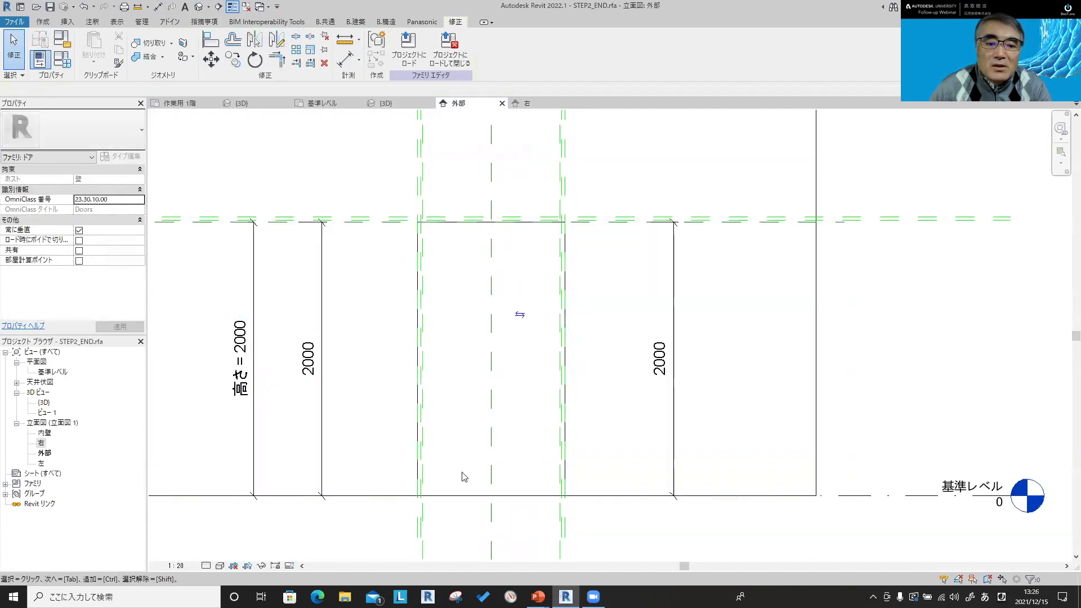
click(456, 497)
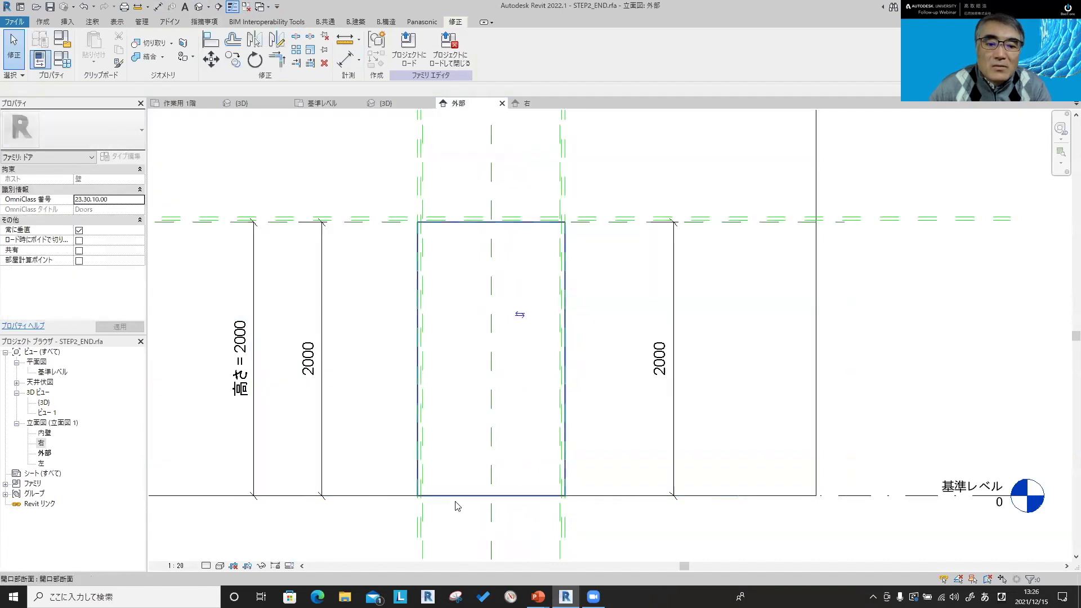
click(406, 56)
click(211, 40)
click(470, 219)
click(466, 223)
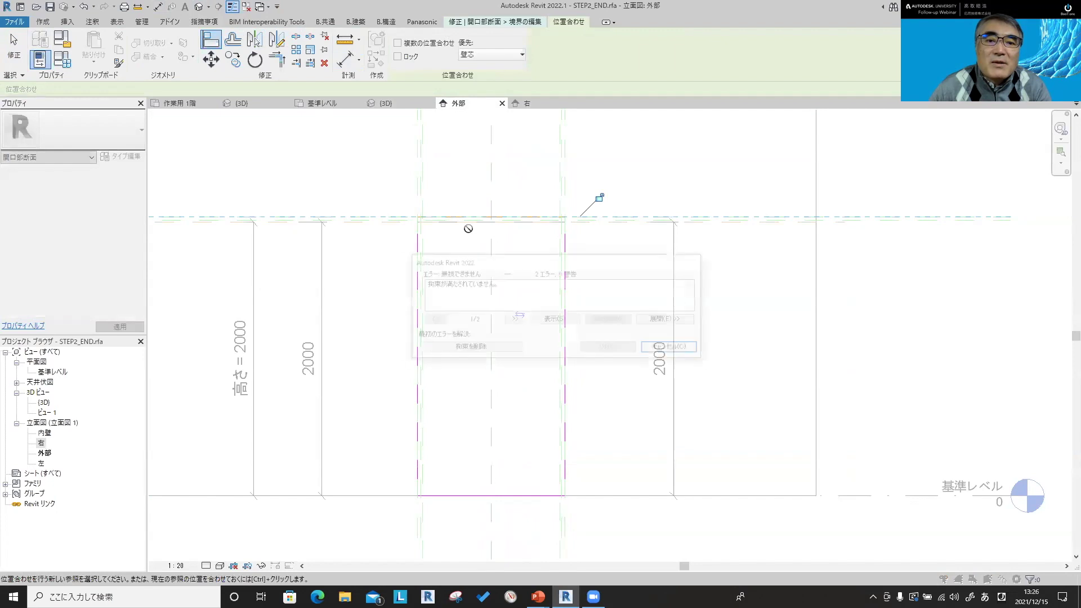
click(500, 349)
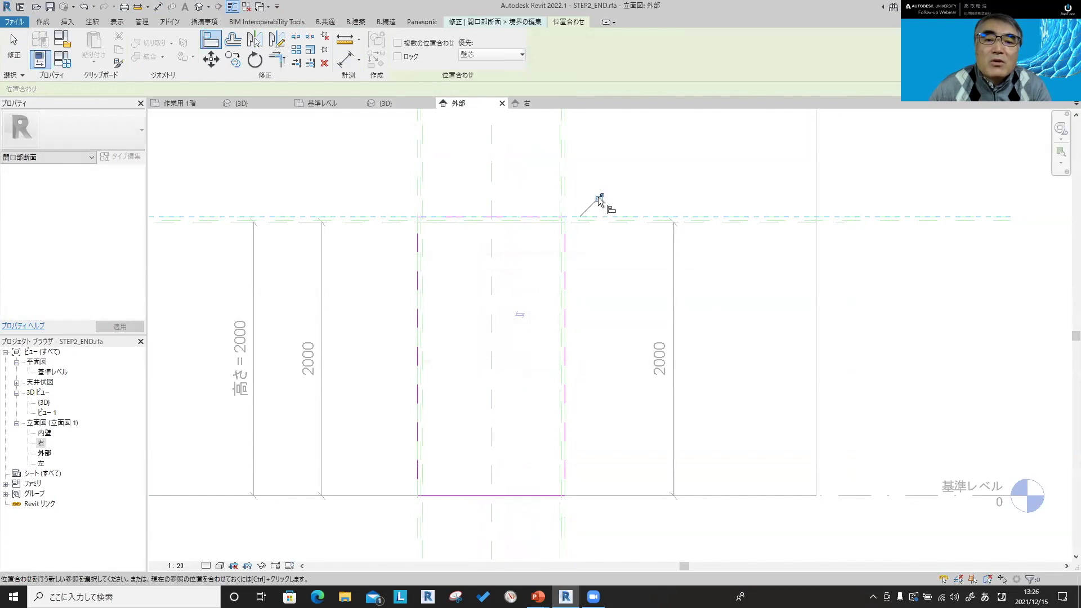
key(Escape)
Step: Re-snap the top sketch line onto the reference plane and finish the boundary edit
click(450, 218)
click(448, 217)
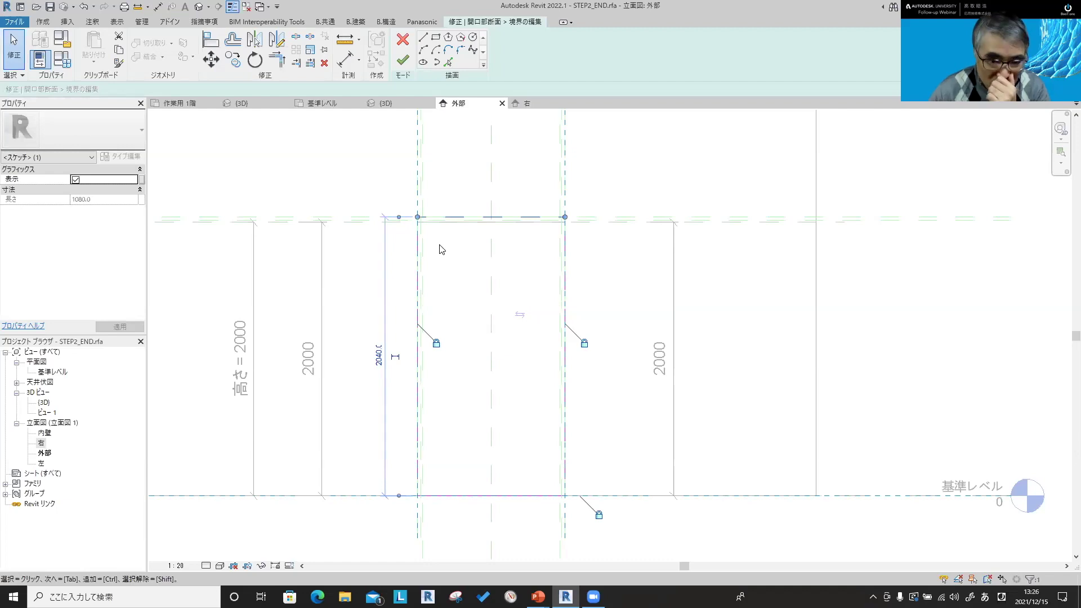
click(211, 38)
click(591, 214)
click(485, 217)
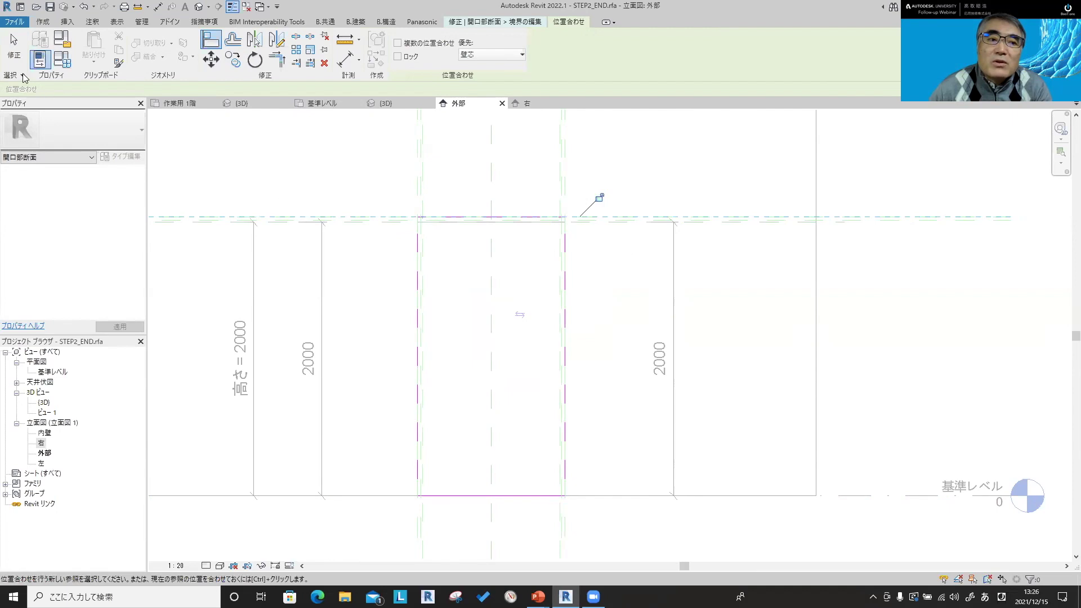
key(Escape)
key(Escape)
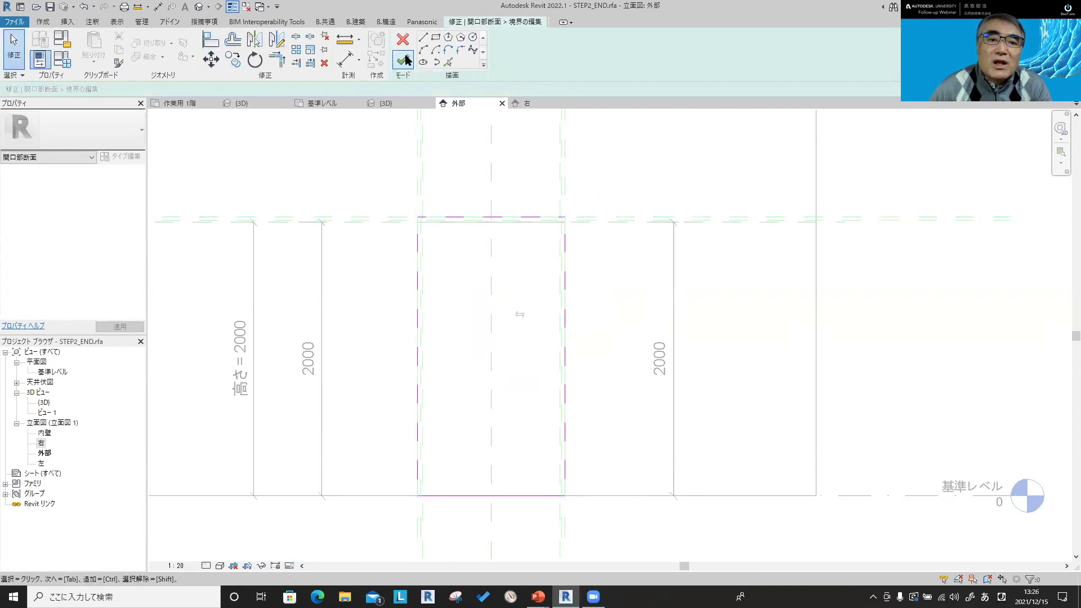
click(402, 60)
click(240, 356)
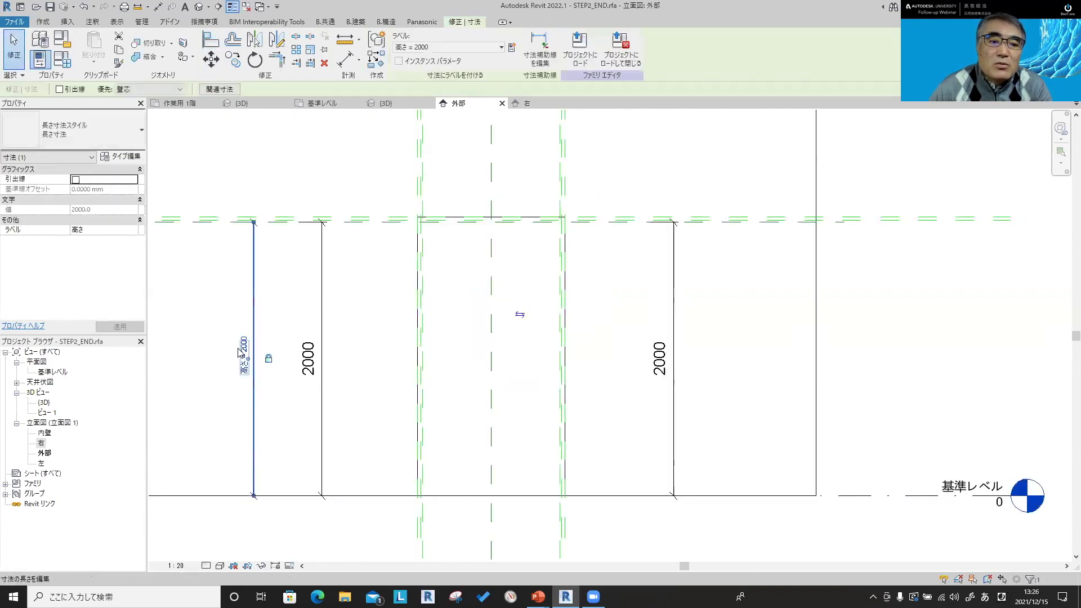
Step: Change the 高さ dimension value from 2000 to 2100
click(240, 353)
text(0)
key(Return)
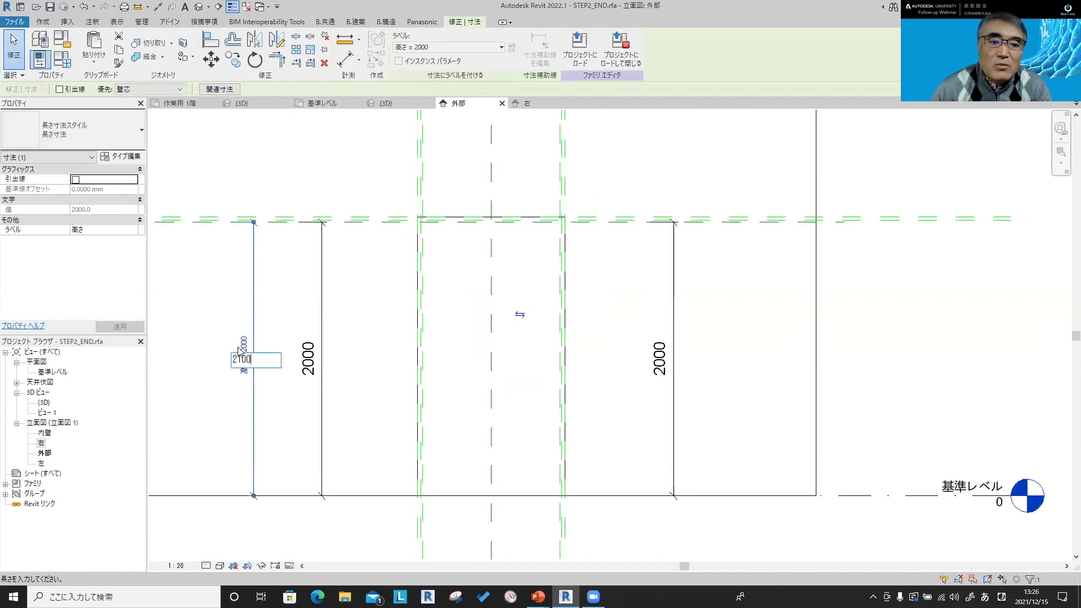
key(Return)
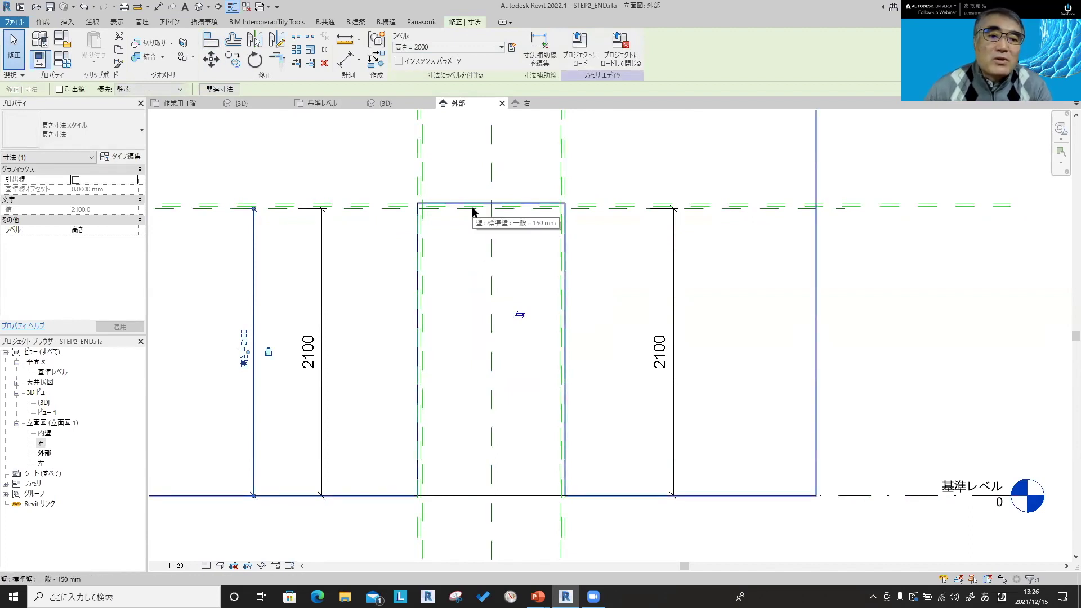
click(337, 138)
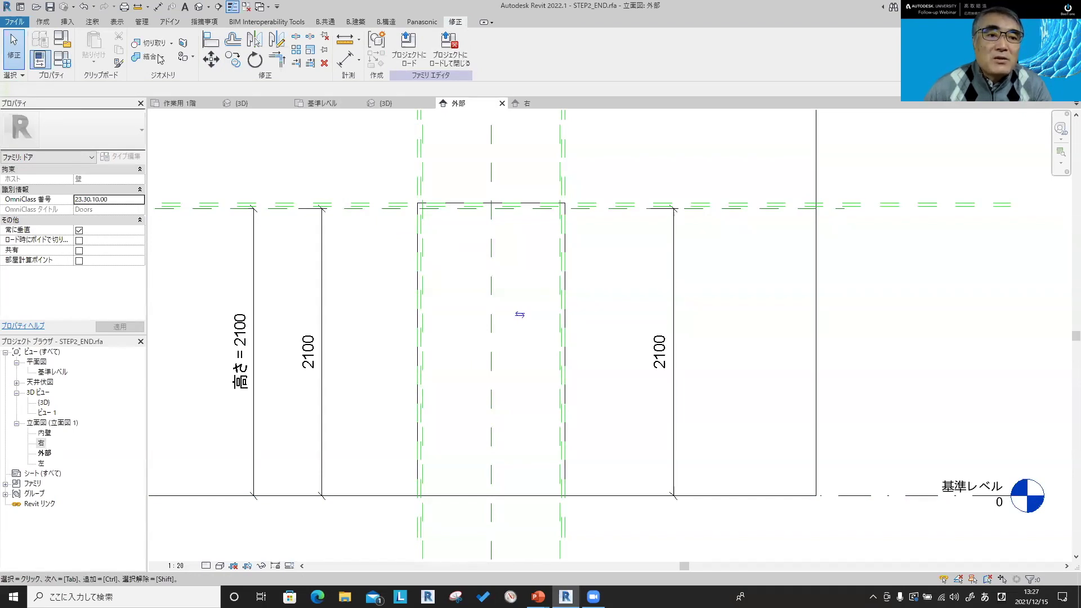
click(117, 22)
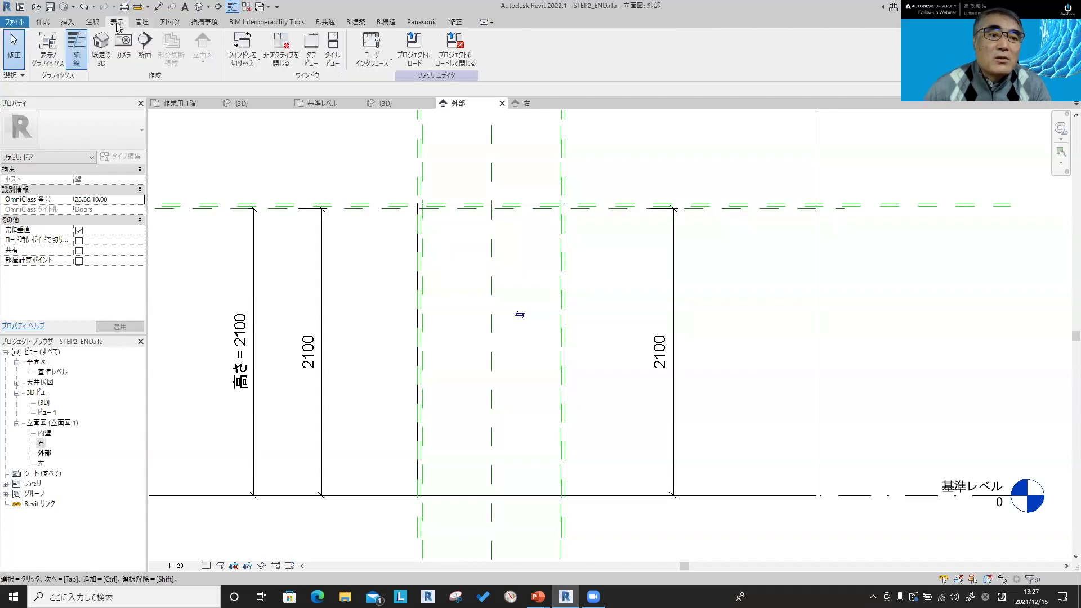
Step: Turn on 自動スケッチ寸法 under 寸法 in the view's Visibility/Graphics annotation categories
click(47, 52)
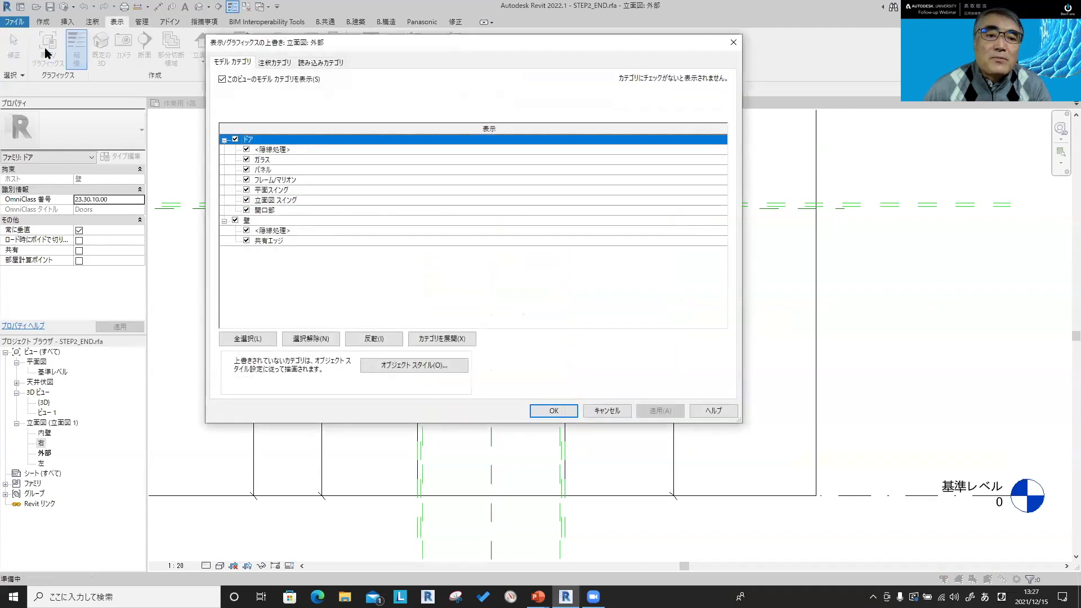
click(275, 64)
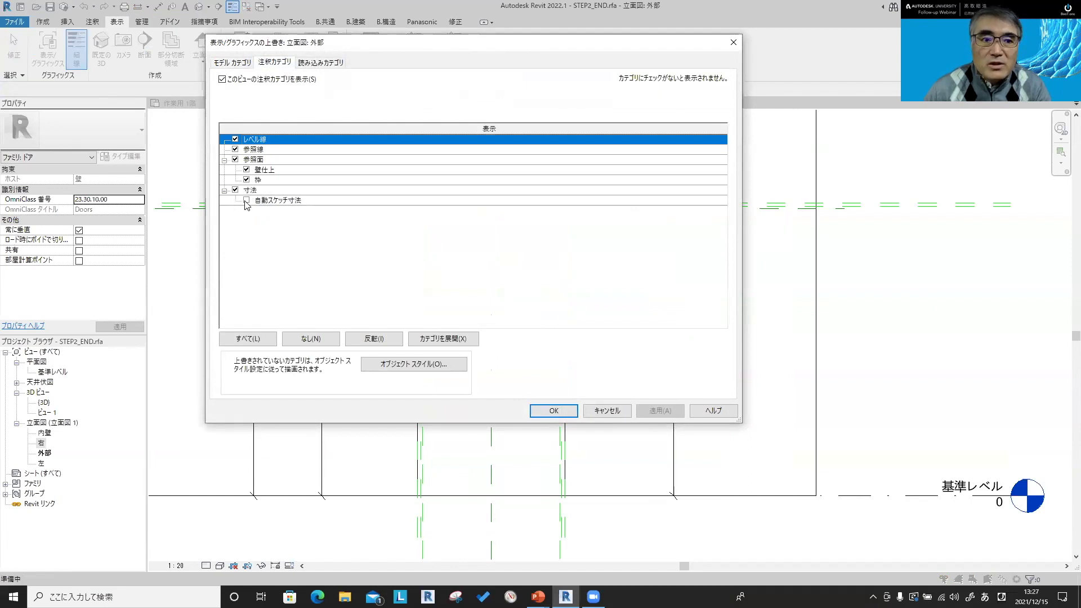
click(246, 201)
click(554, 411)
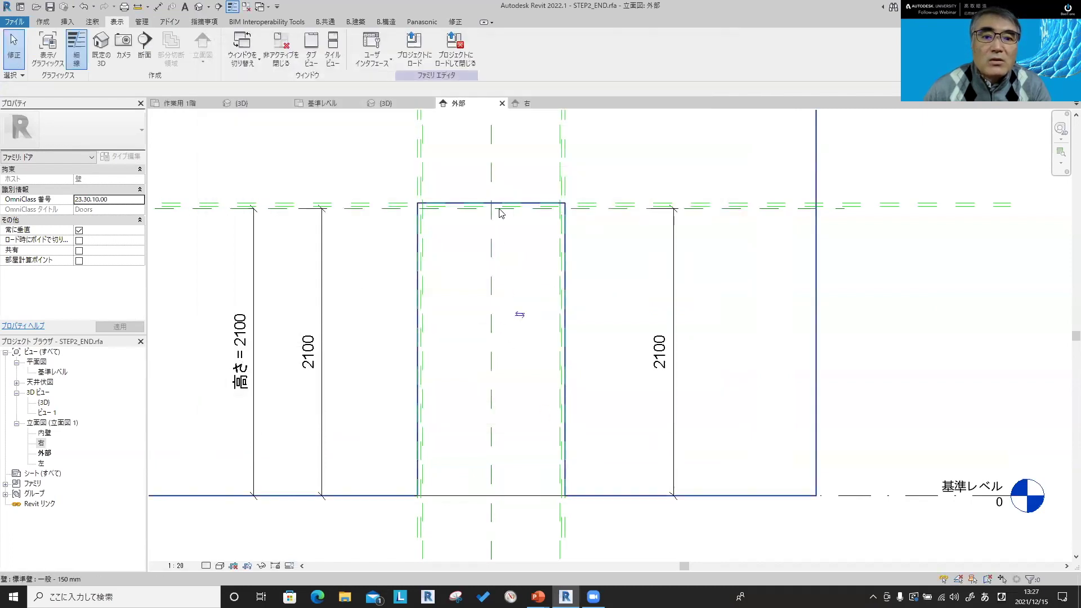
Step: Edit the opening cut's boundary again, aligning and locking its top line to the reference plane
click(476, 503)
click(404, 51)
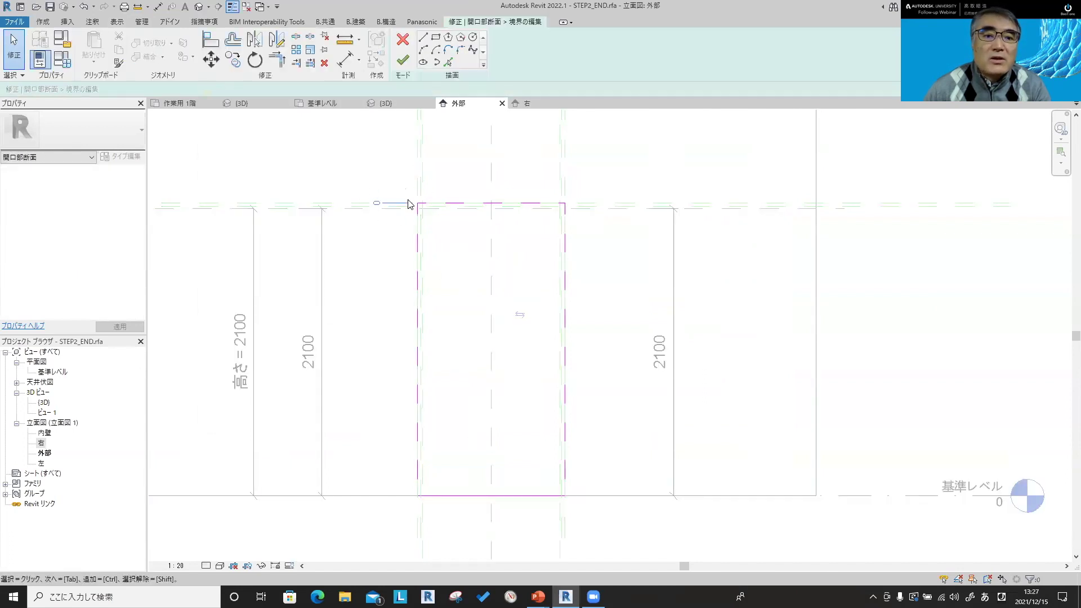
click(467, 206)
key(Delete)
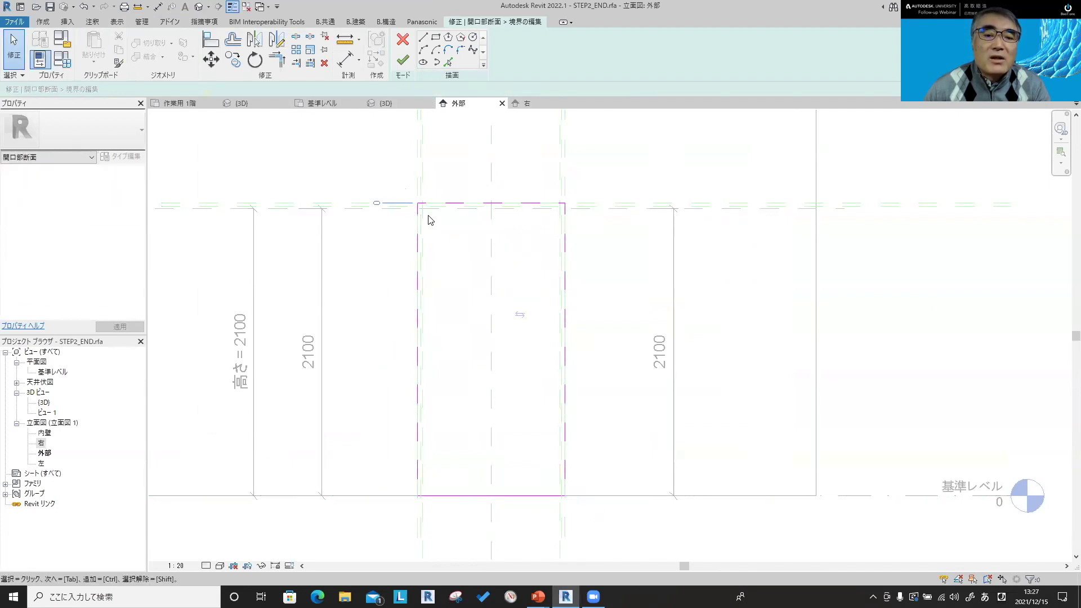
scroll(431, 220, up, 2)
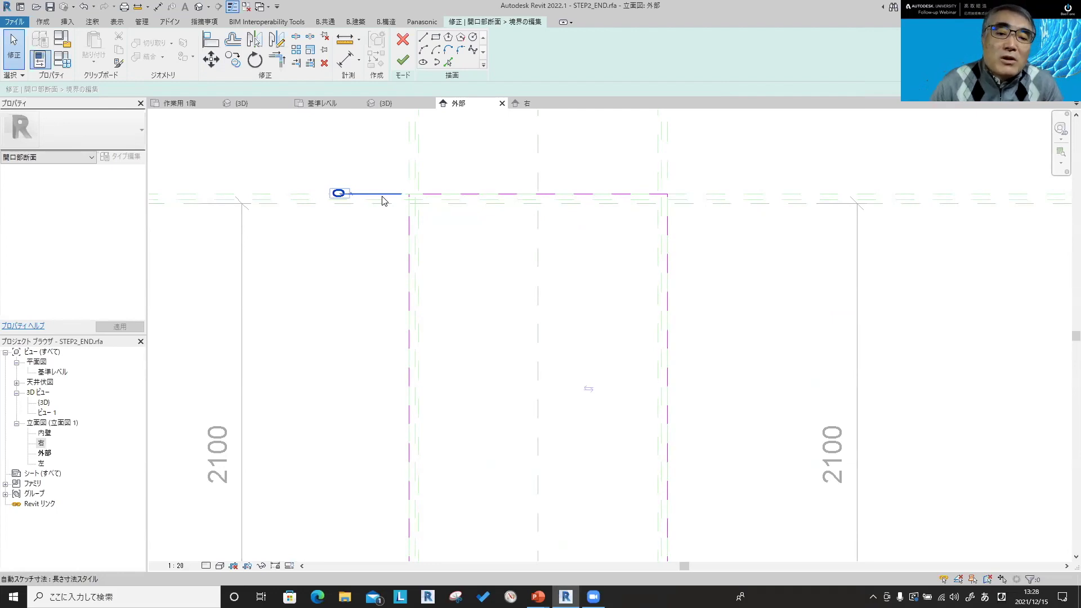
click(206, 44)
click(304, 195)
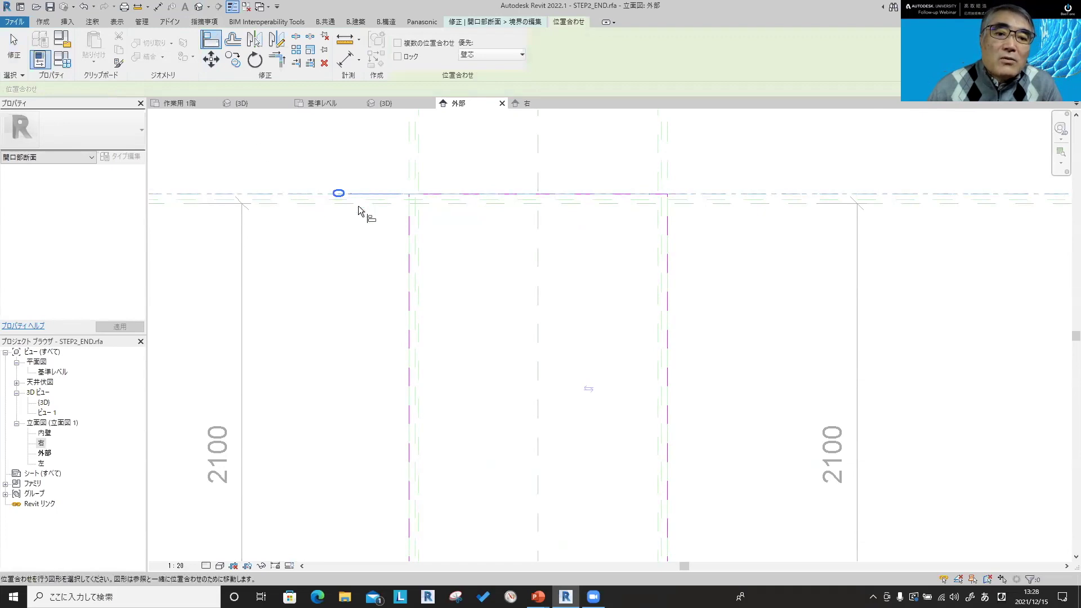
click(494, 195)
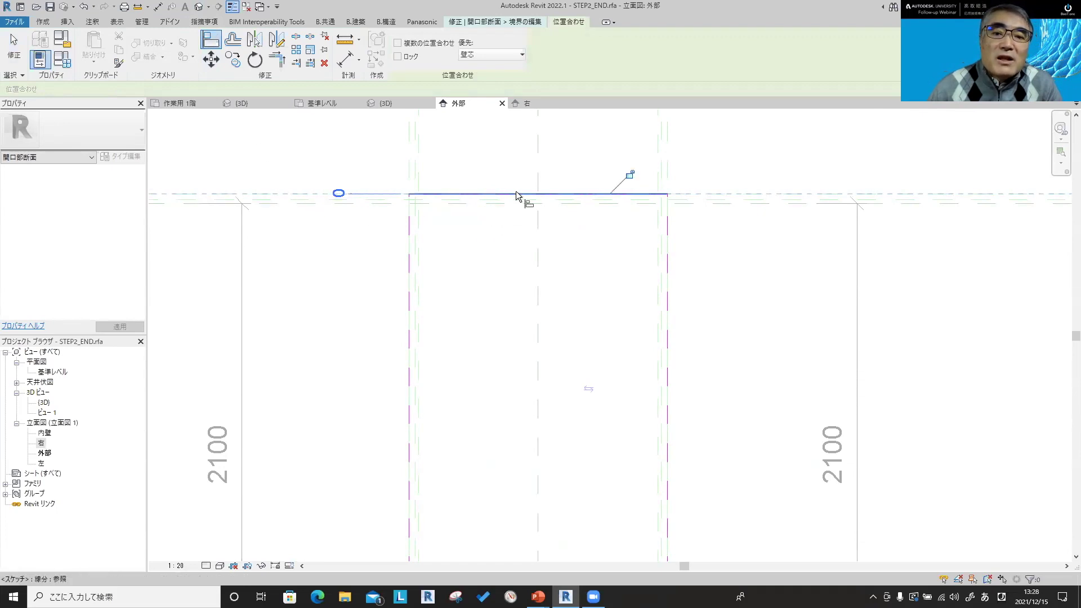
click(629, 175)
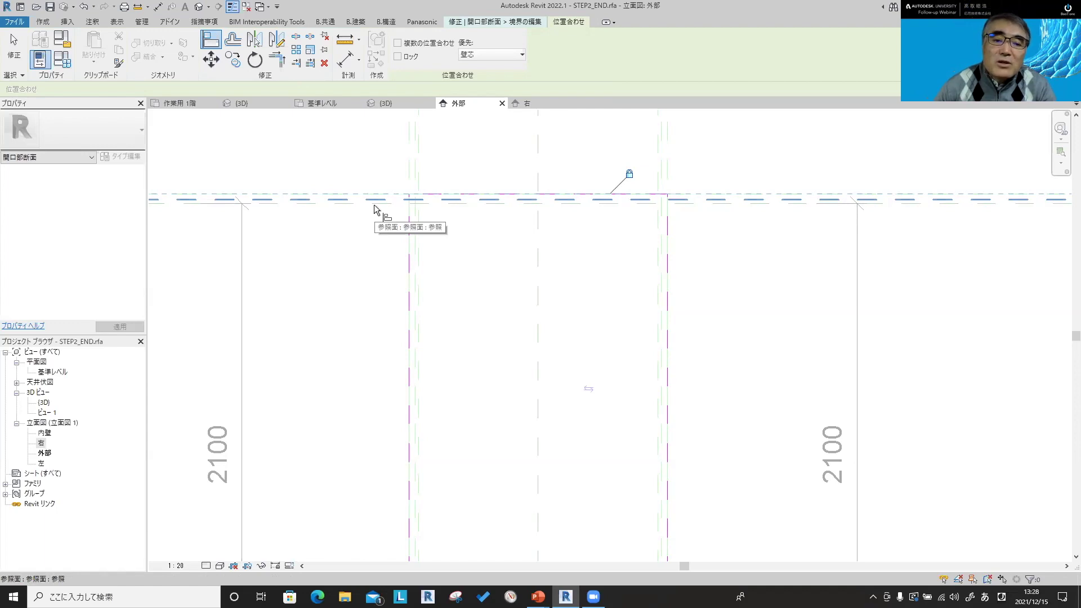
Step: Finish the opening cut's boundary sketch and switch to the PowerPoint slide show
scroll(506, 338, down, 3)
scroll(501, 338, down, 2)
scroll(478, 309, down, 2)
scroll(455, 282, up, 2)
scroll(455, 281, up, 1)
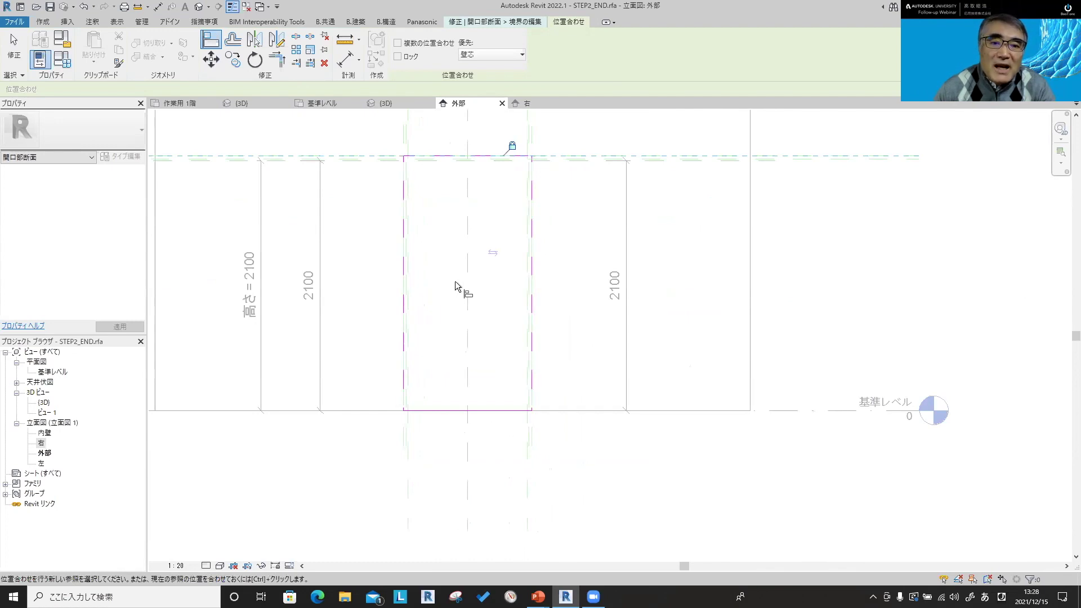
right_click(447, 269)
click(466, 276)
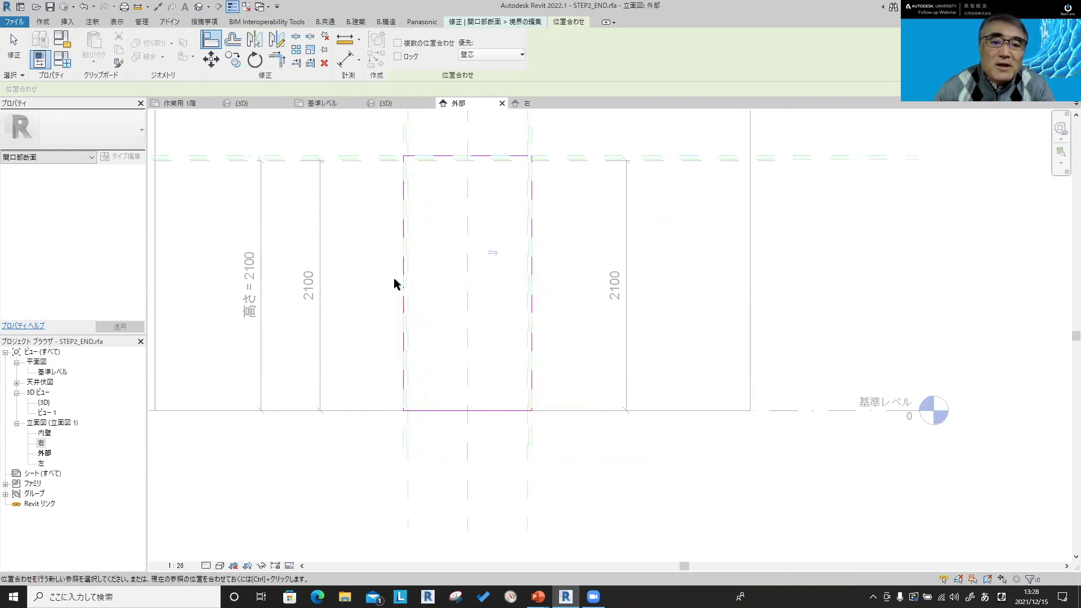
middle_drag(308, 237, 339, 263)
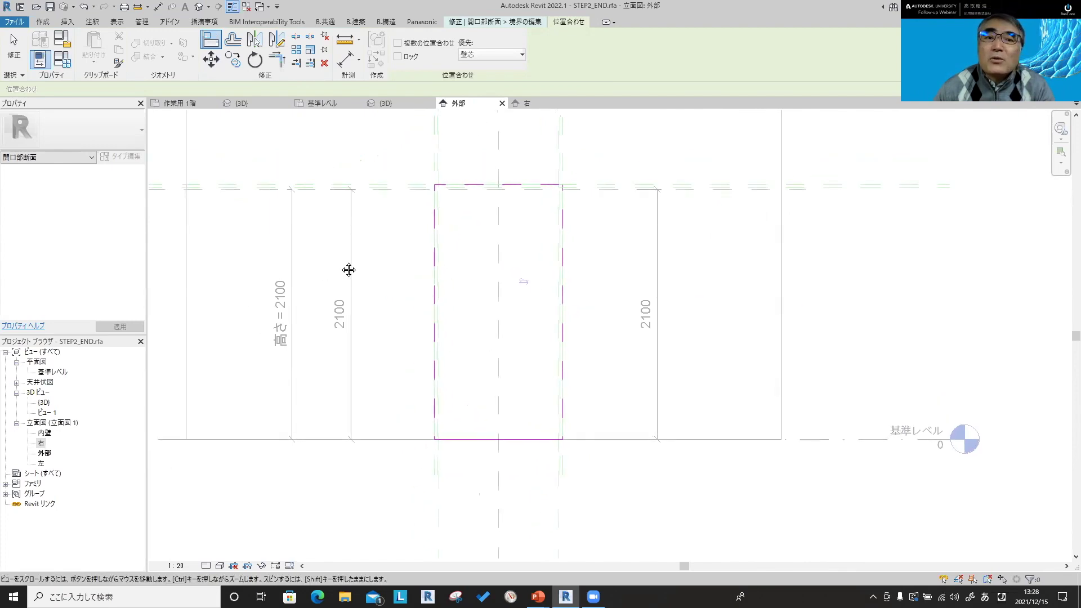
click(510, 25)
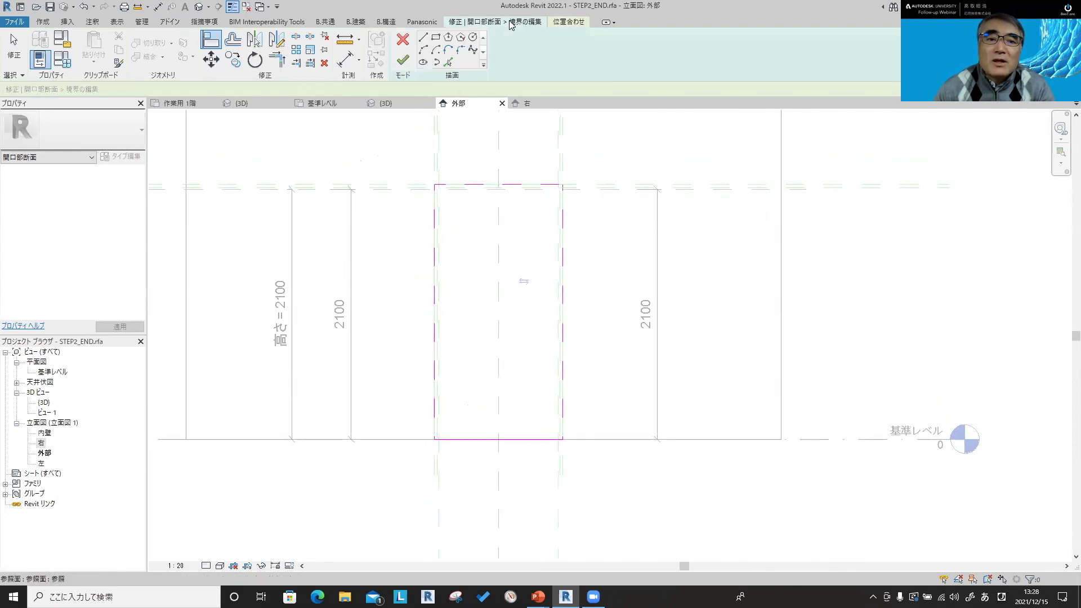
click(403, 59)
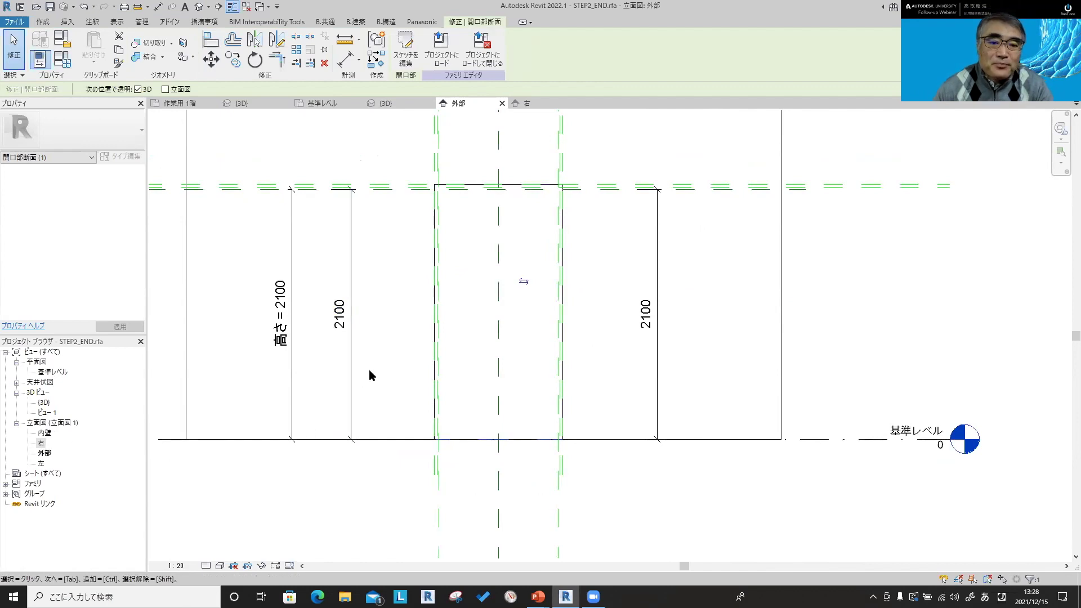
key(alt+Tab)
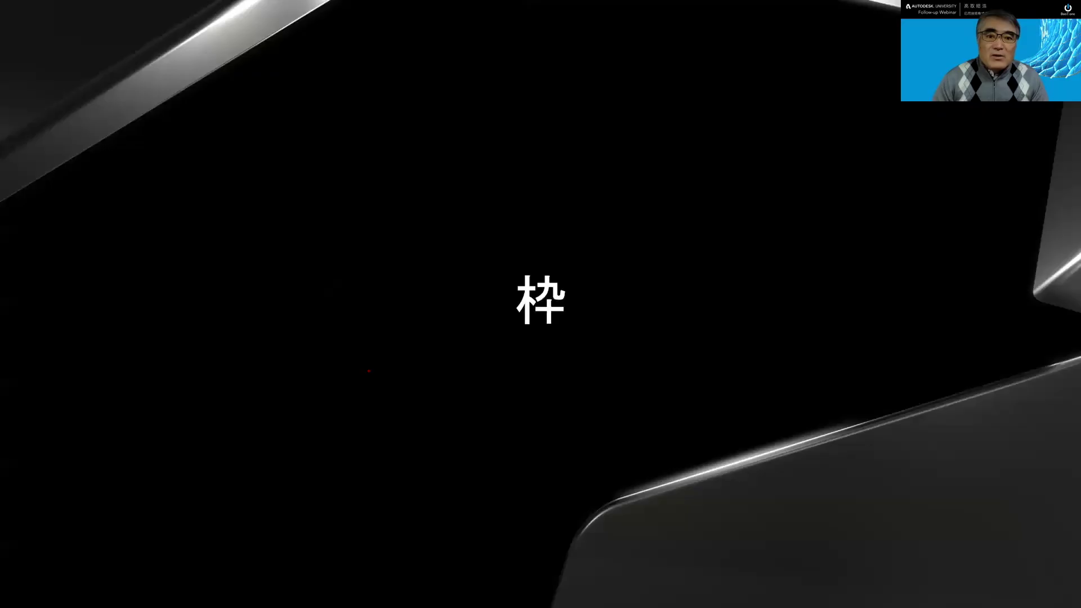
Step: Advance to the スイープ～パス slide and switch back to Revit
key(Right)
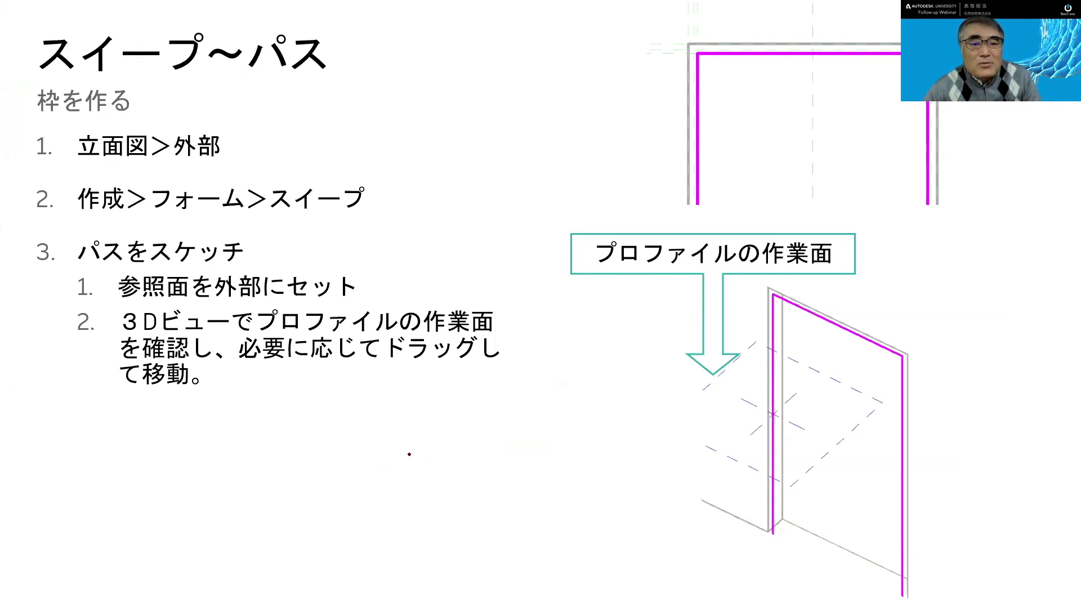
key(alt+Tab)
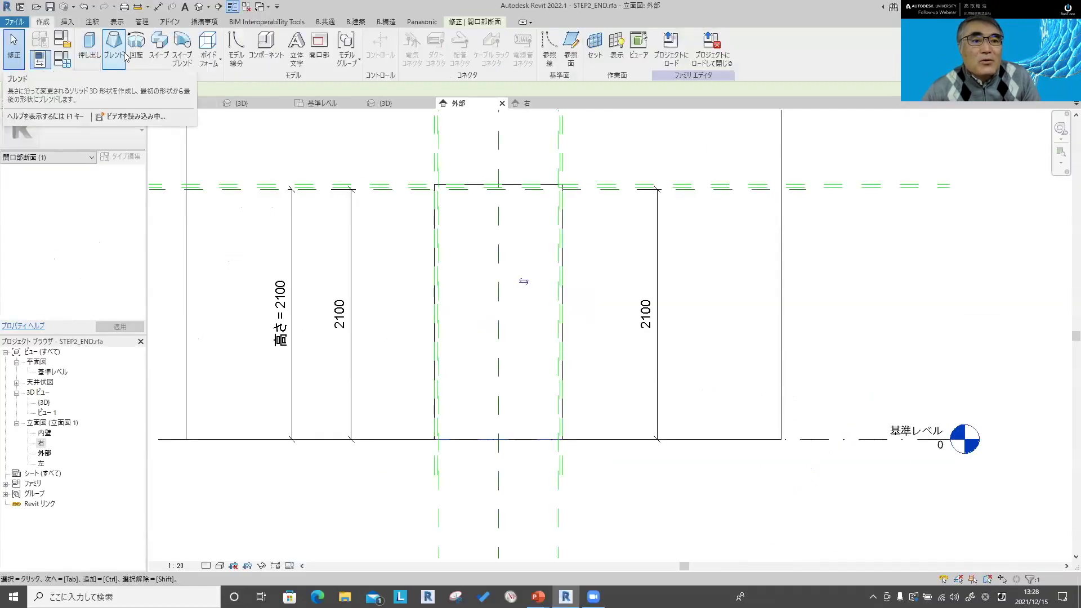
click(208, 45)
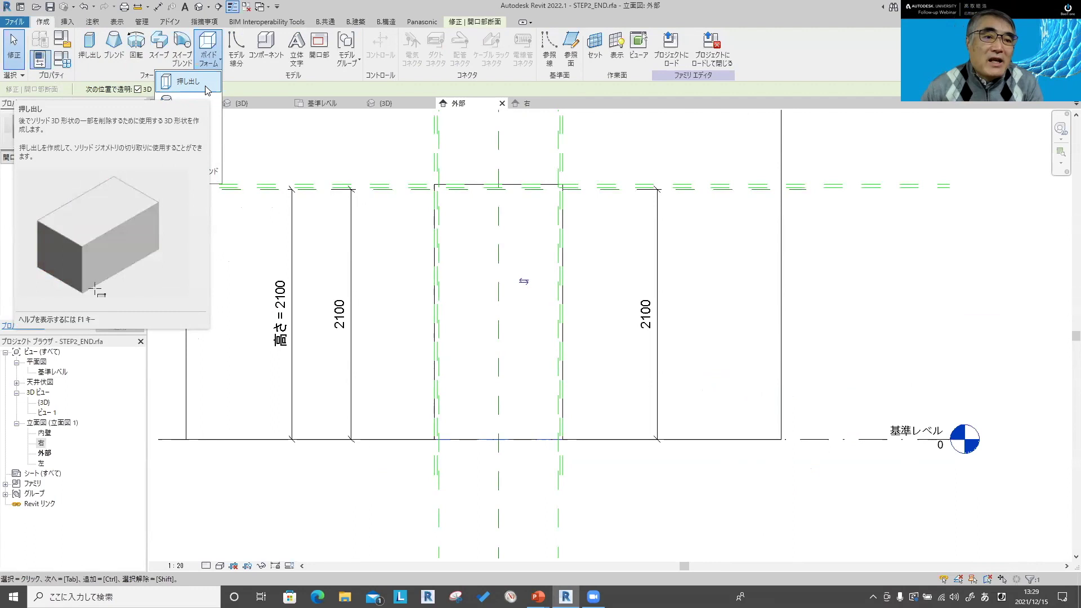
click(101, 79)
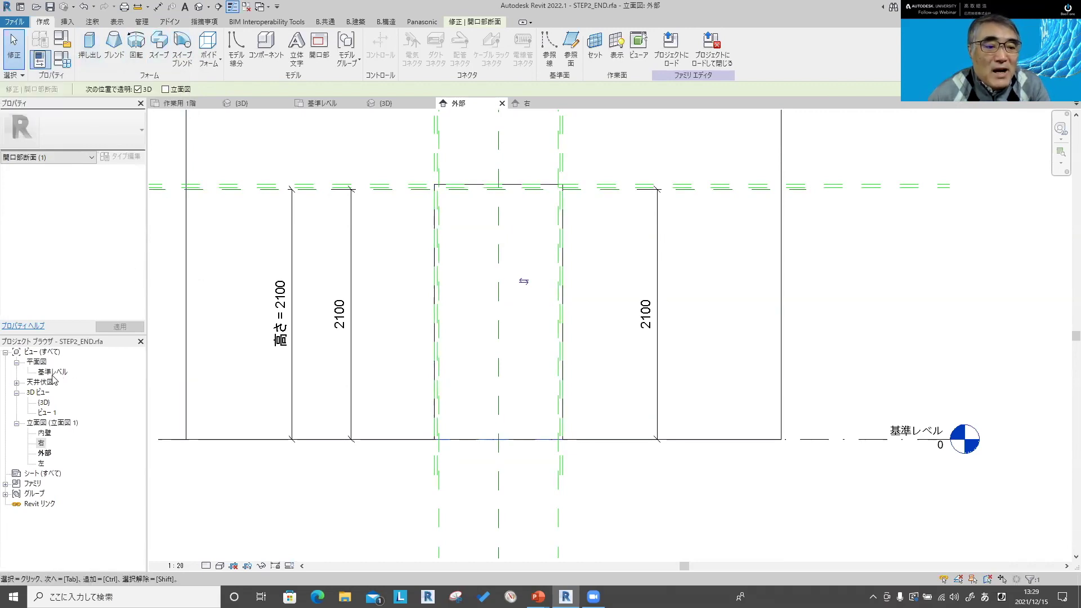
click(356, 134)
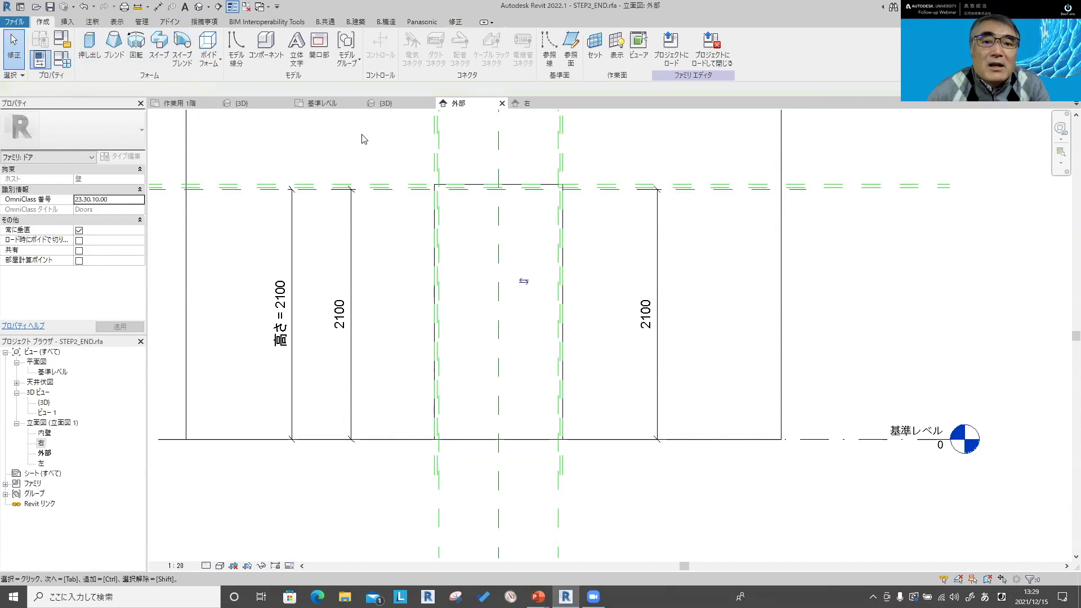
middle_drag(361, 137, 335, 169)
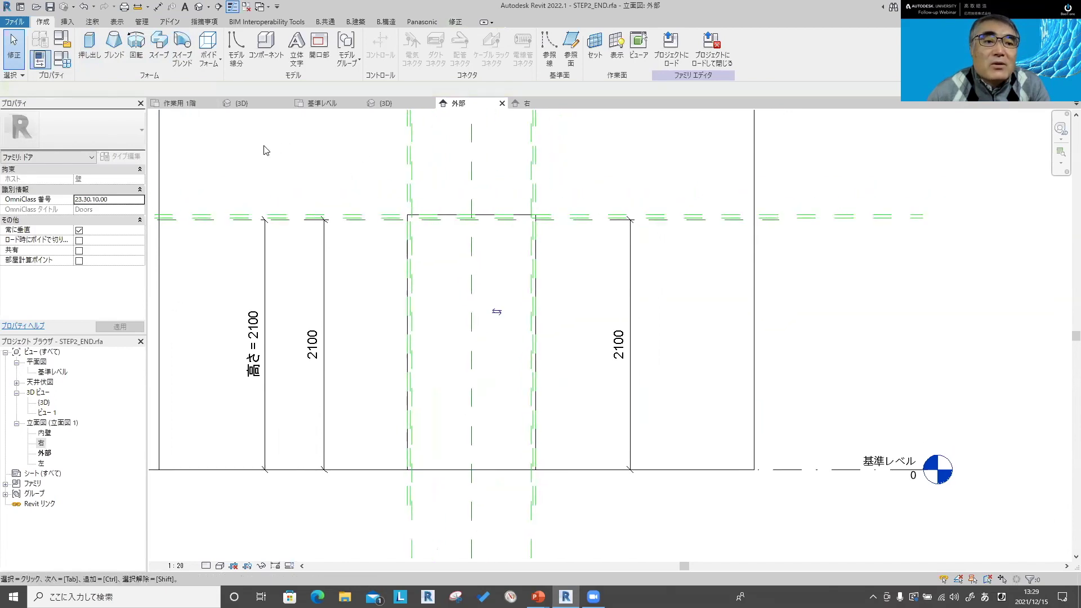
click(160, 45)
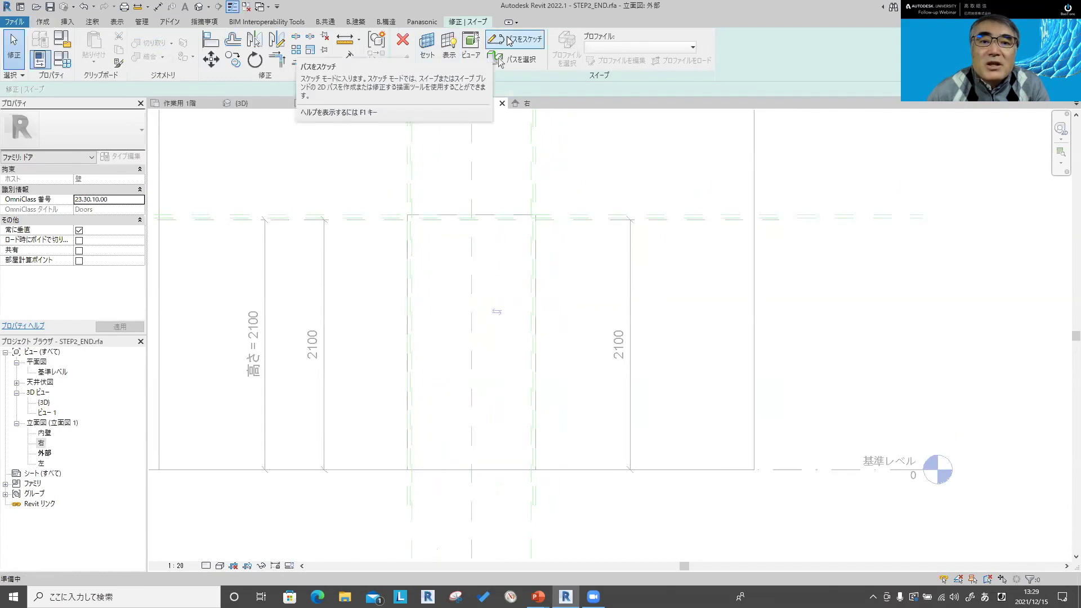
click(509, 41)
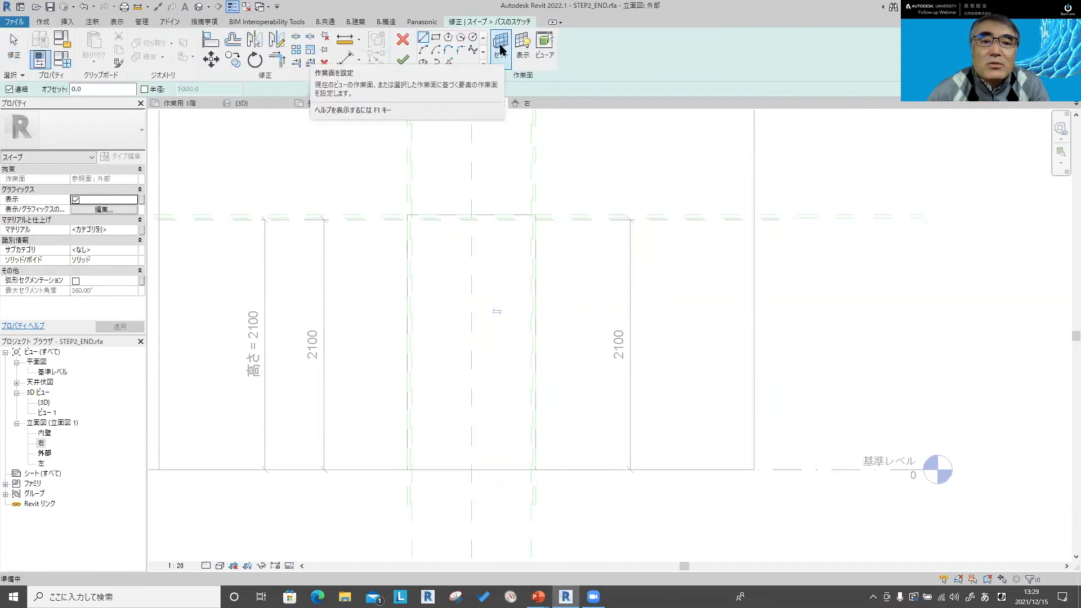
click(500, 50)
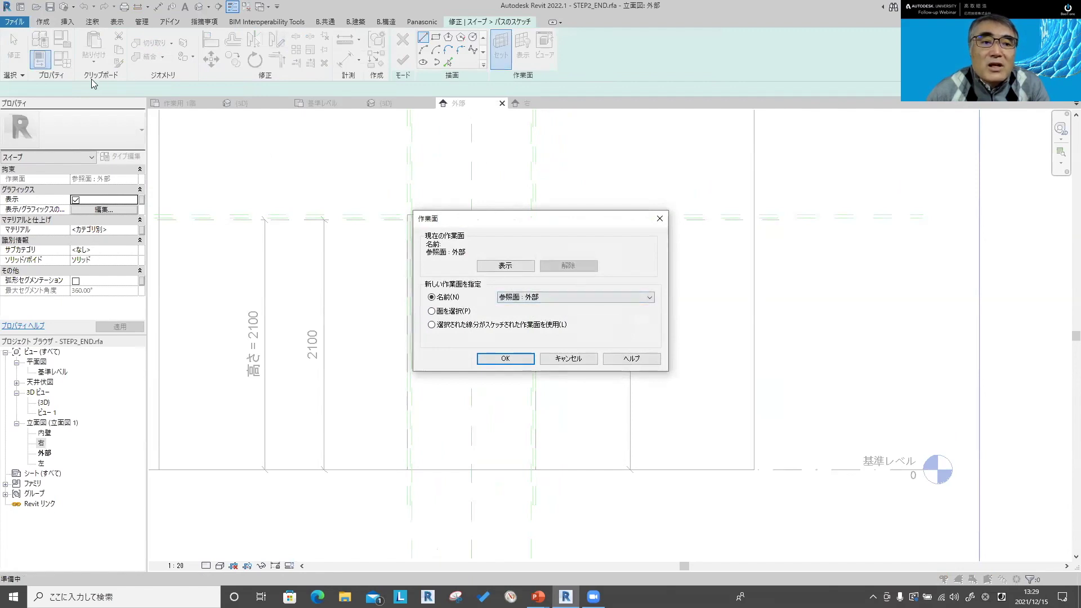
click(537, 297)
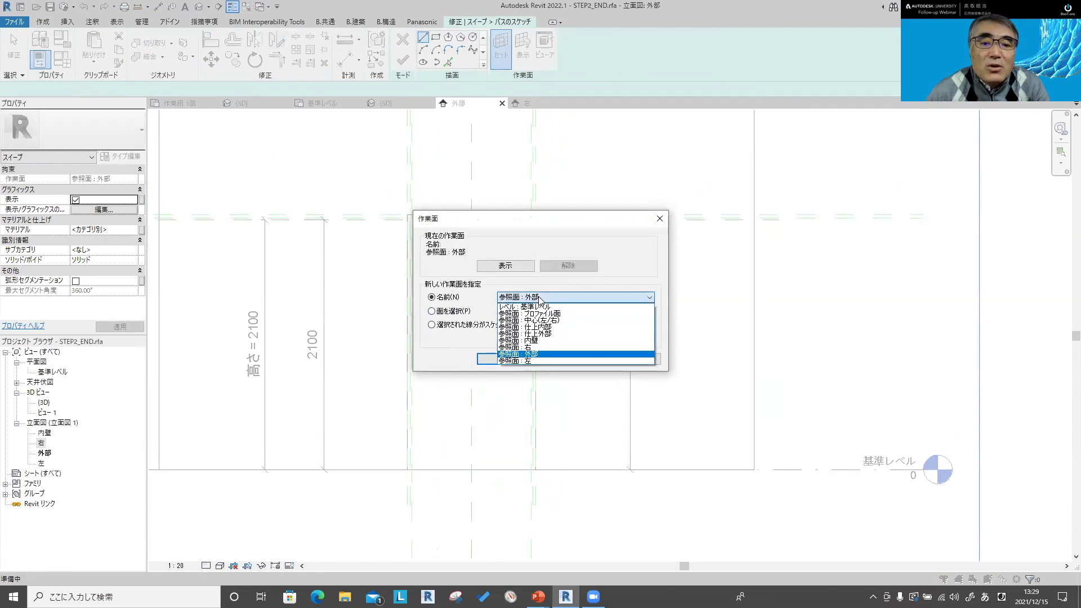
click(538, 298)
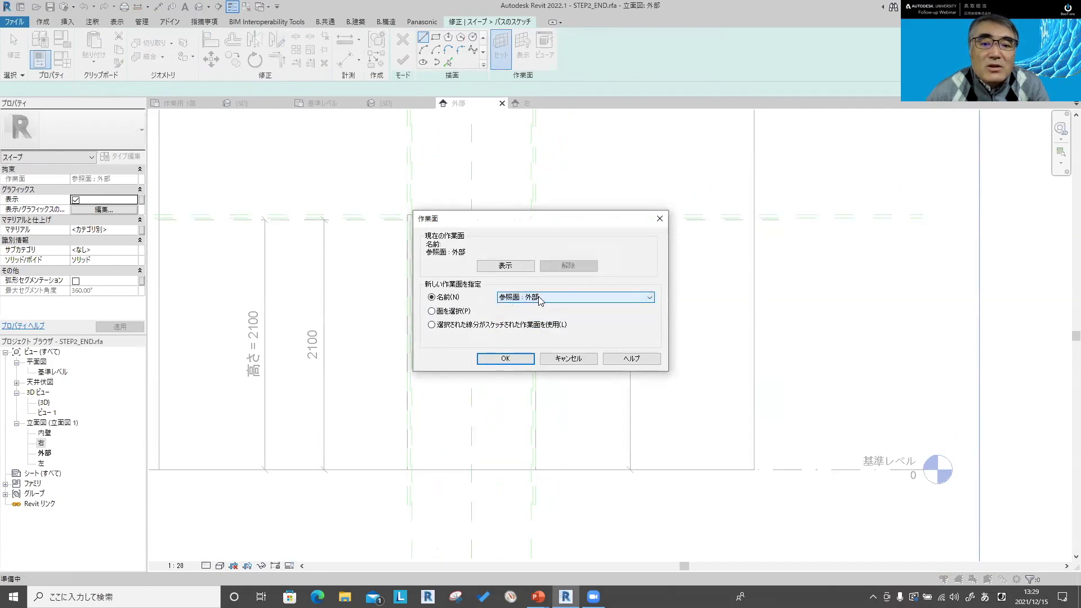
click(575, 360)
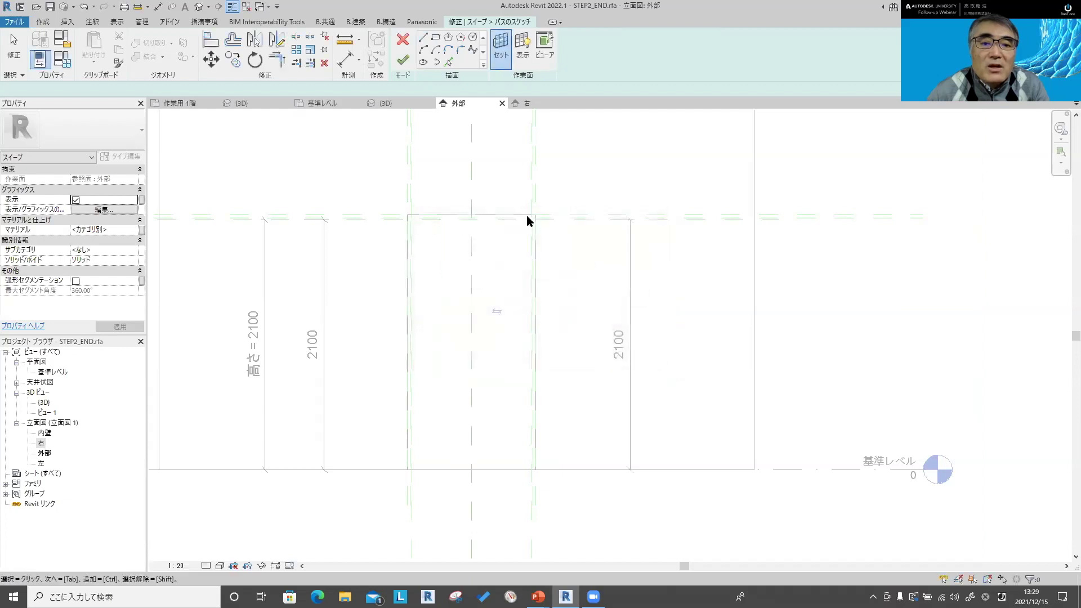
click(400, 61)
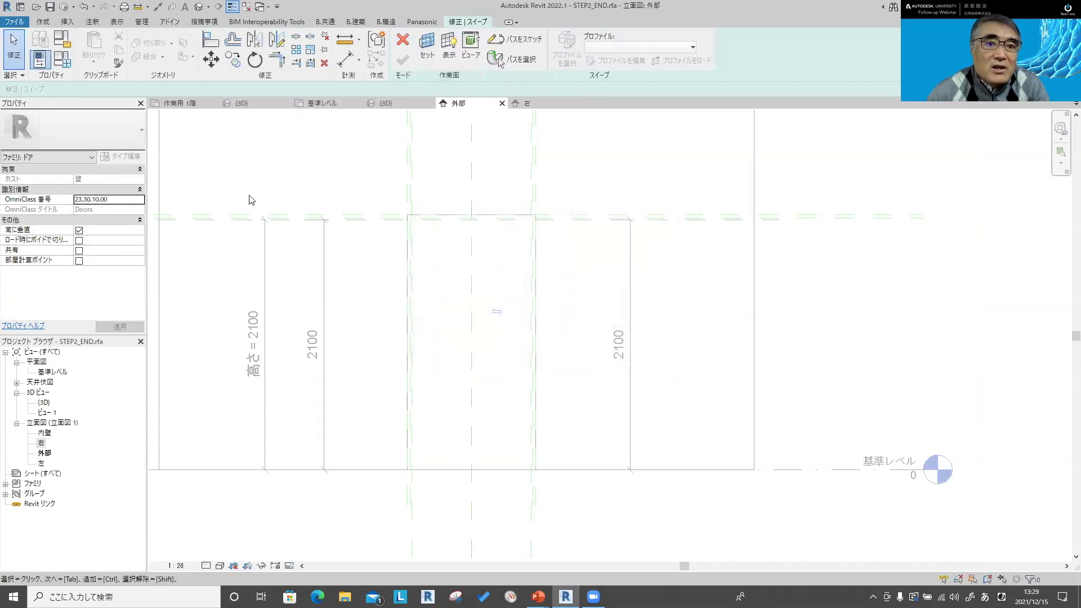
click(402, 61)
Step: Check reference plane 外部 in the 基準レベル plan, then return to the 外部 elevation
click(49, 373)
double_click(49, 372)
scroll(357, 338, up, 2)
scroll(343, 303, up, 2)
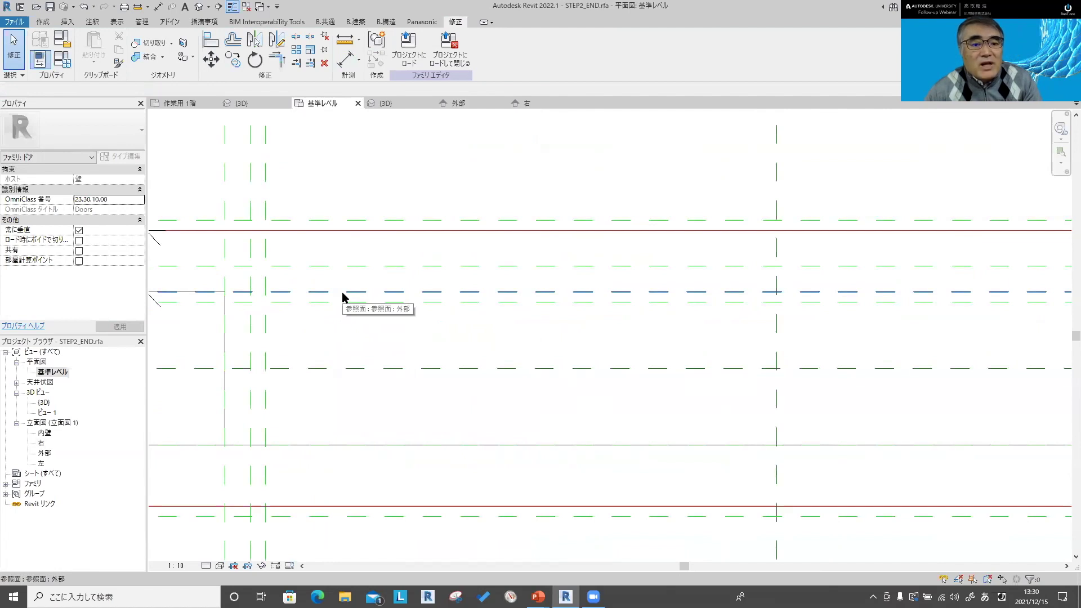
click(343, 297)
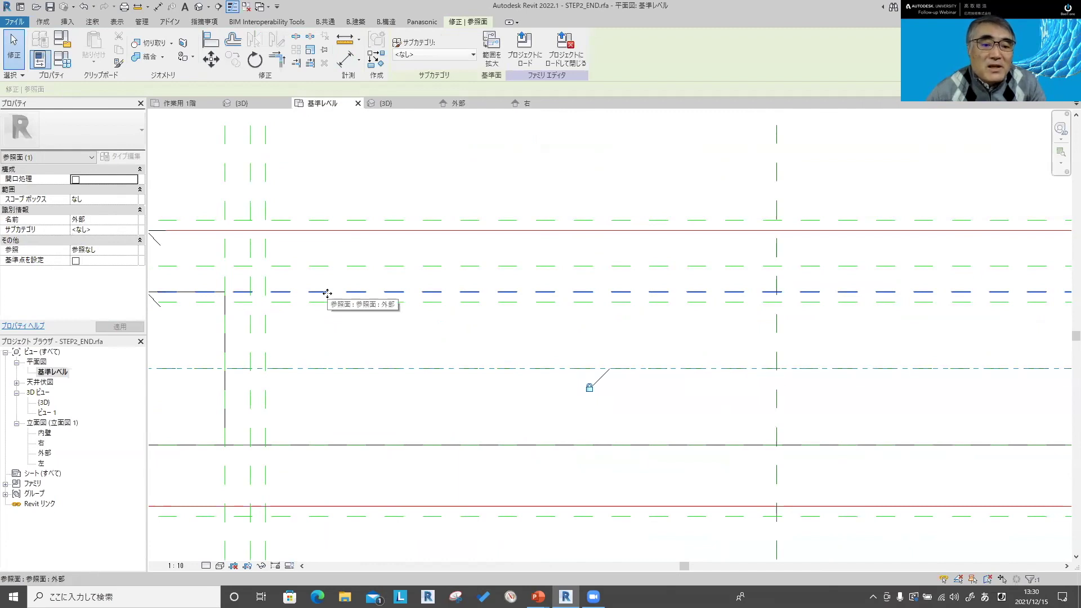
double_click(44, 453)
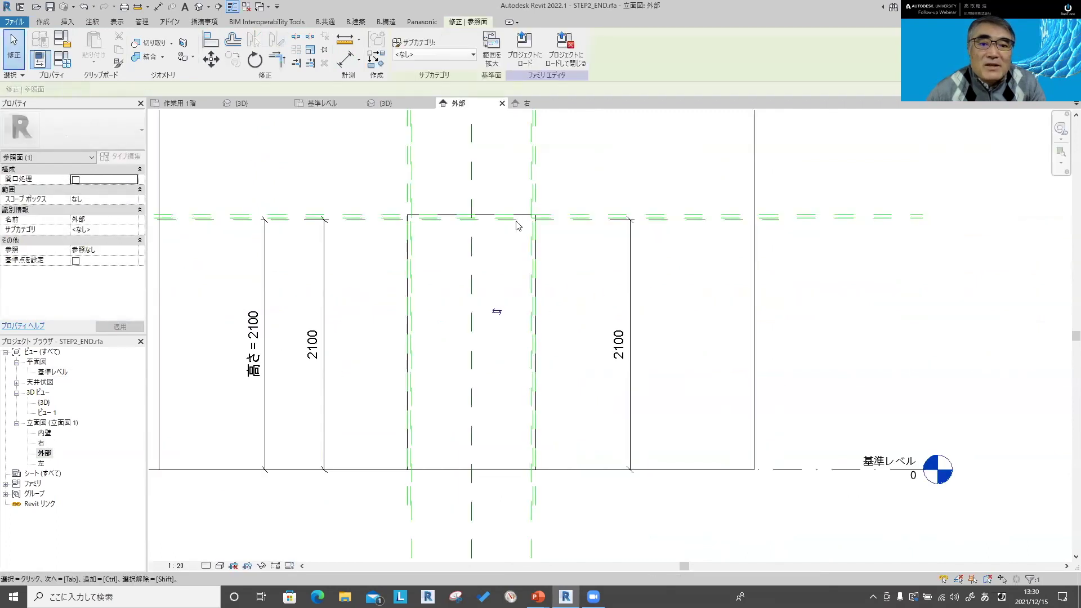
click(46, 25)
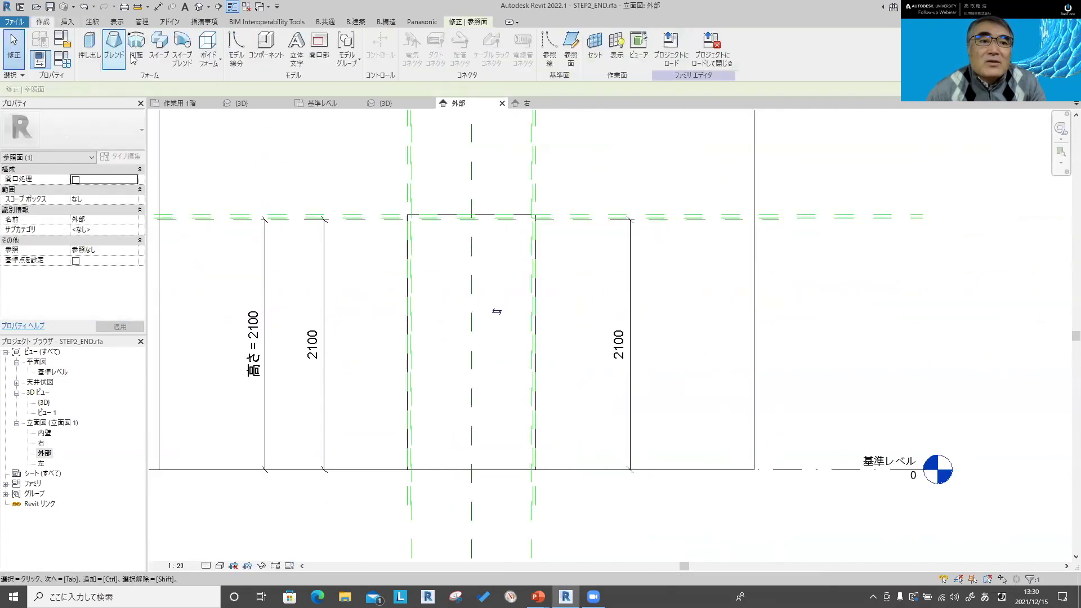
Step: Start a frame sweep path by picking the left, top and right reference planes
click(162, 50)
click(515, 39)
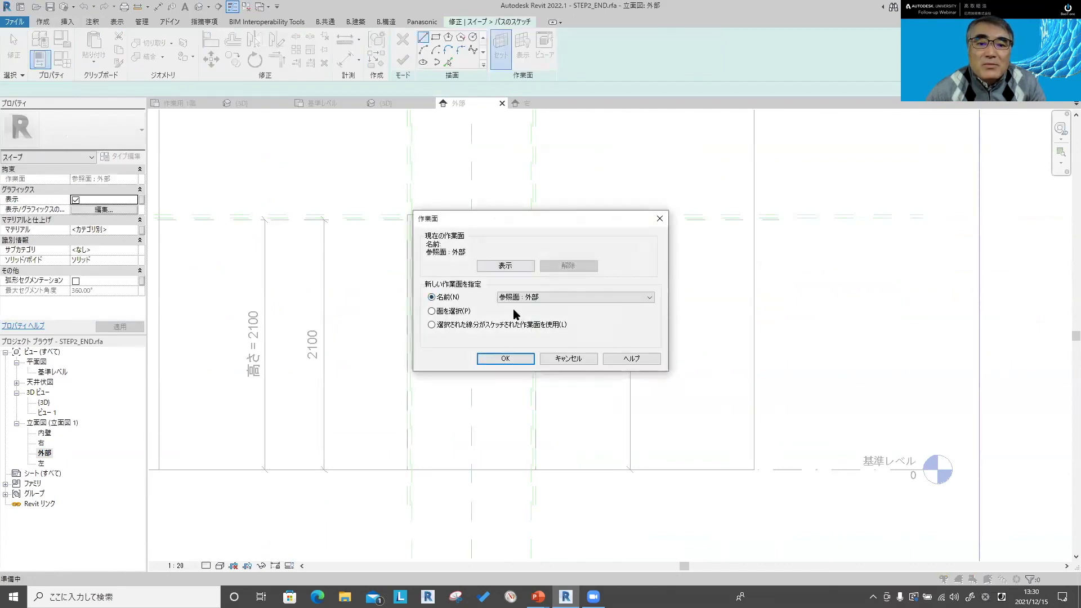
click(514, 357)
click(449, 62)
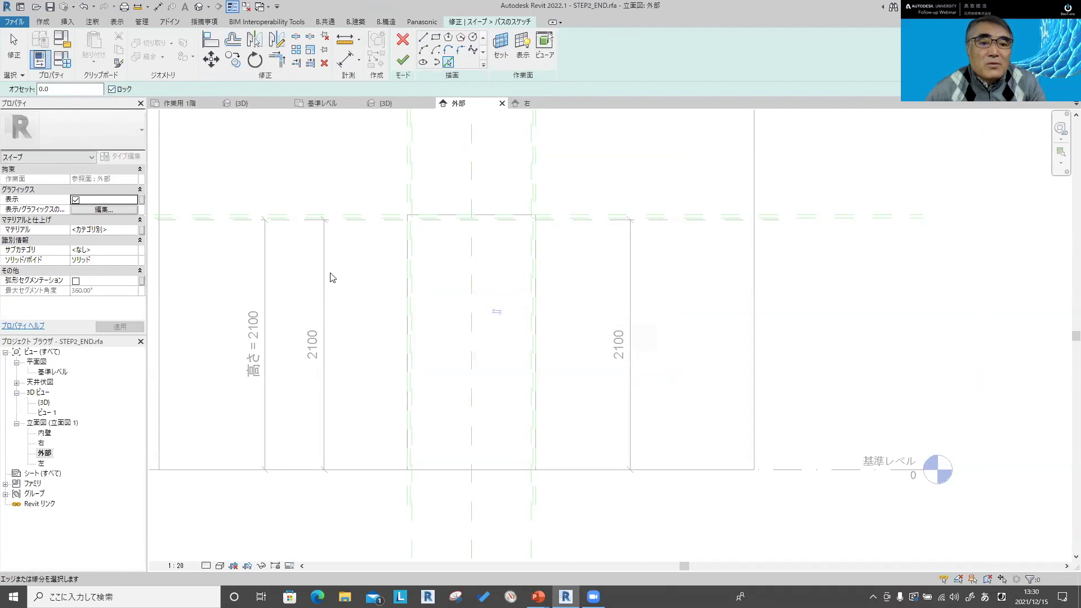
click(418, 244)
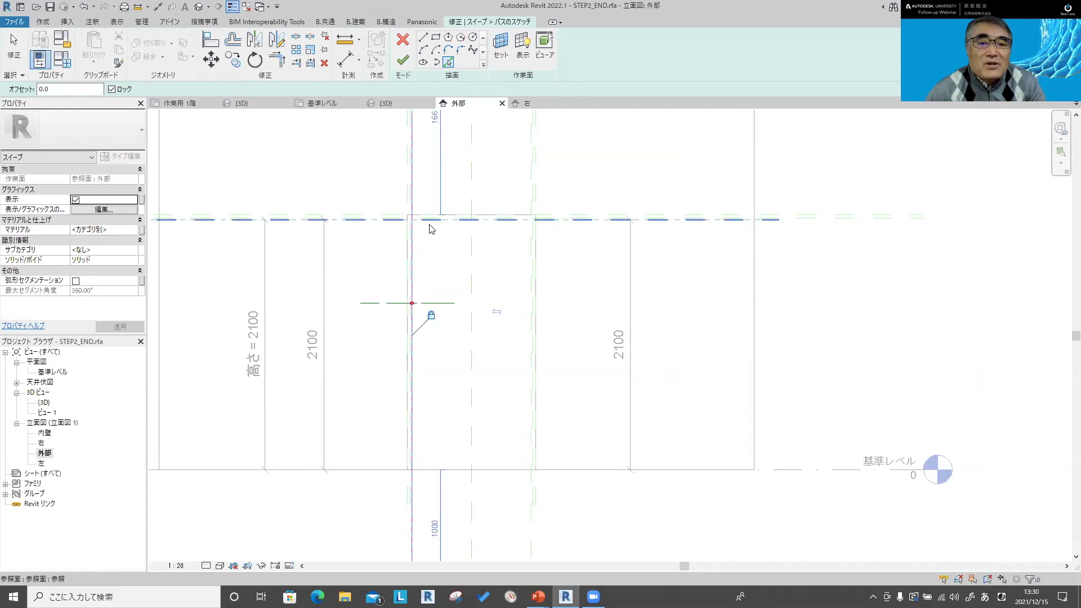
click(429, 227)
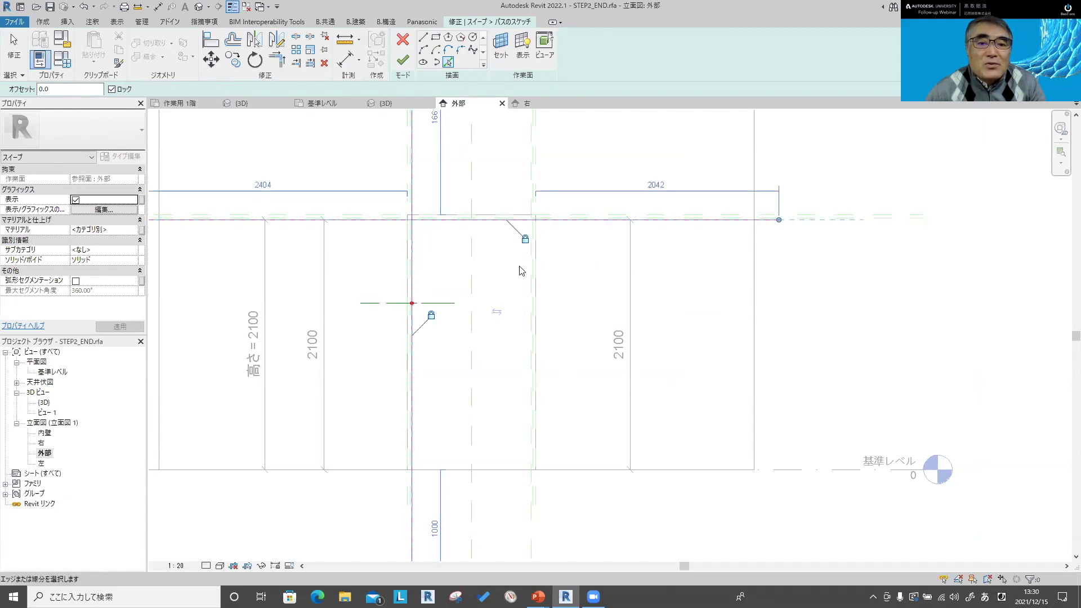
click(231, 7)
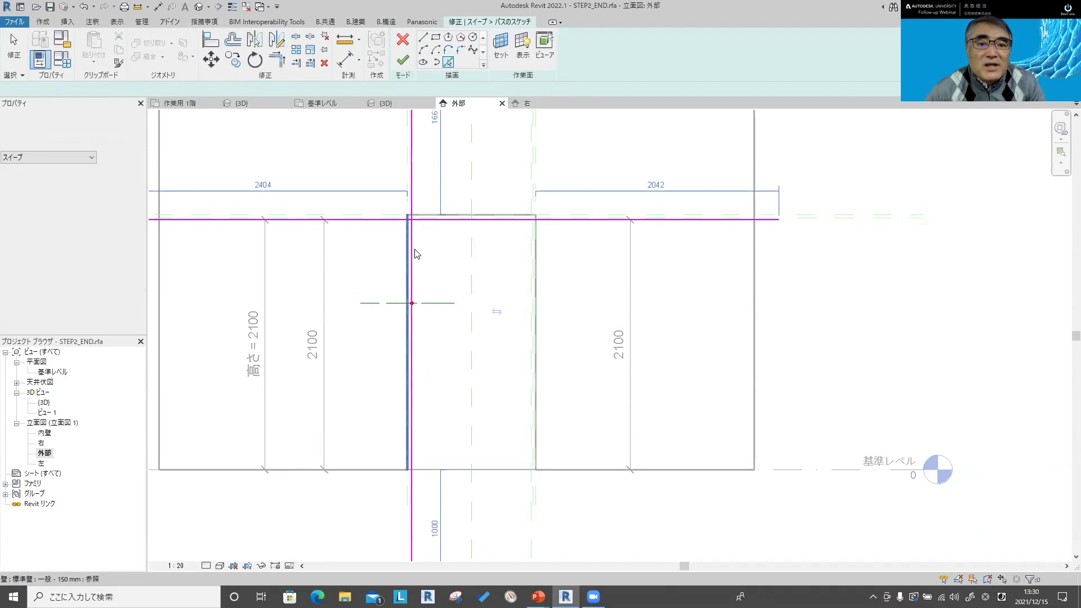
click(529, 279)
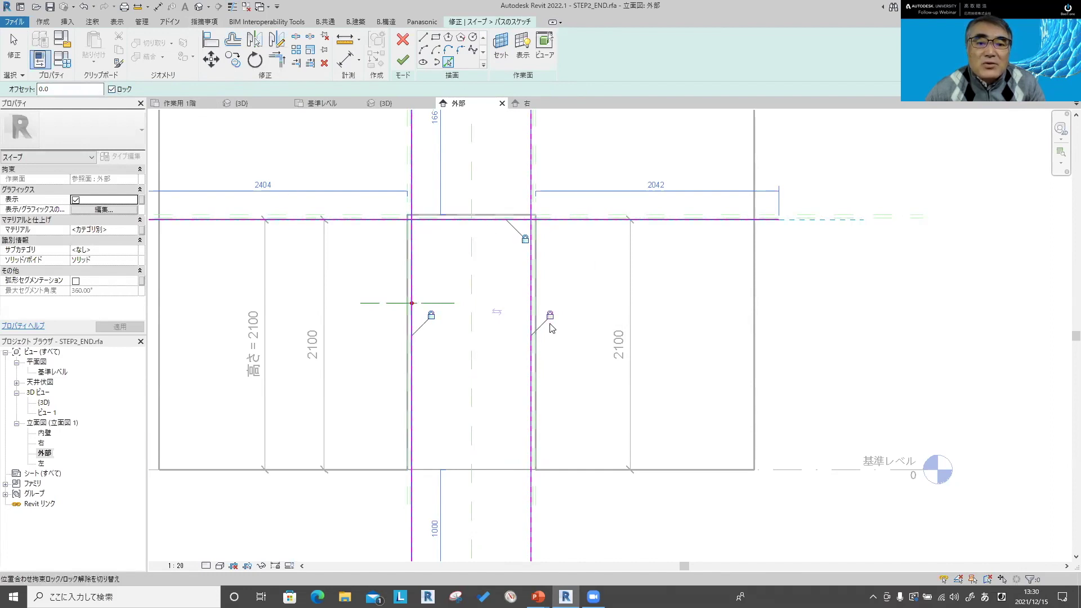
Step: Trim the path's two top corners and start the Align (AL) tool
click(276, 58)
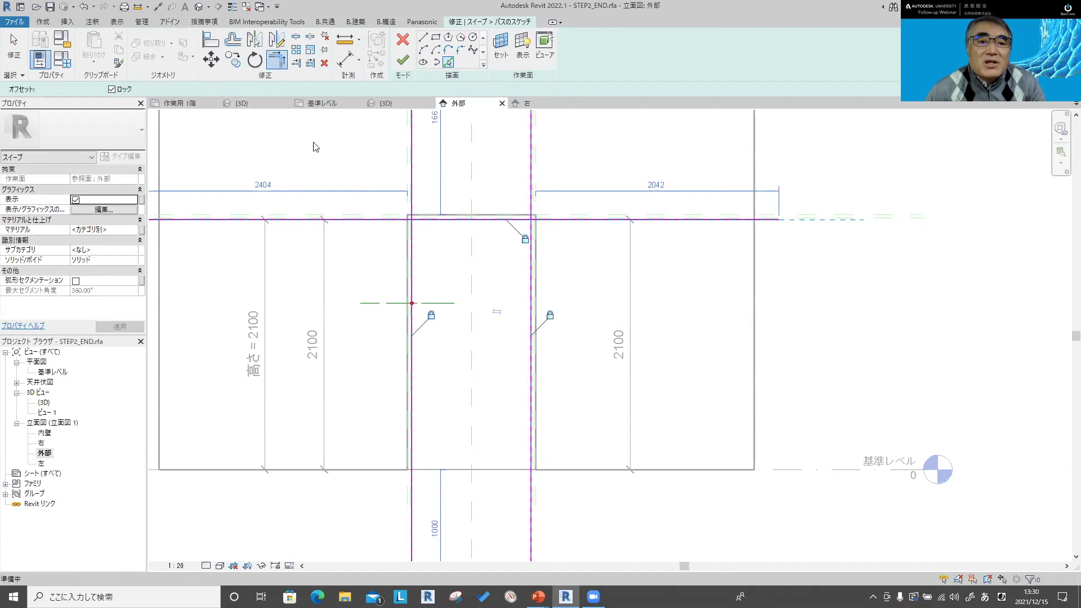
click(412, 236)
click(515, 219)
click(530, 243)
key(a)
key(l)
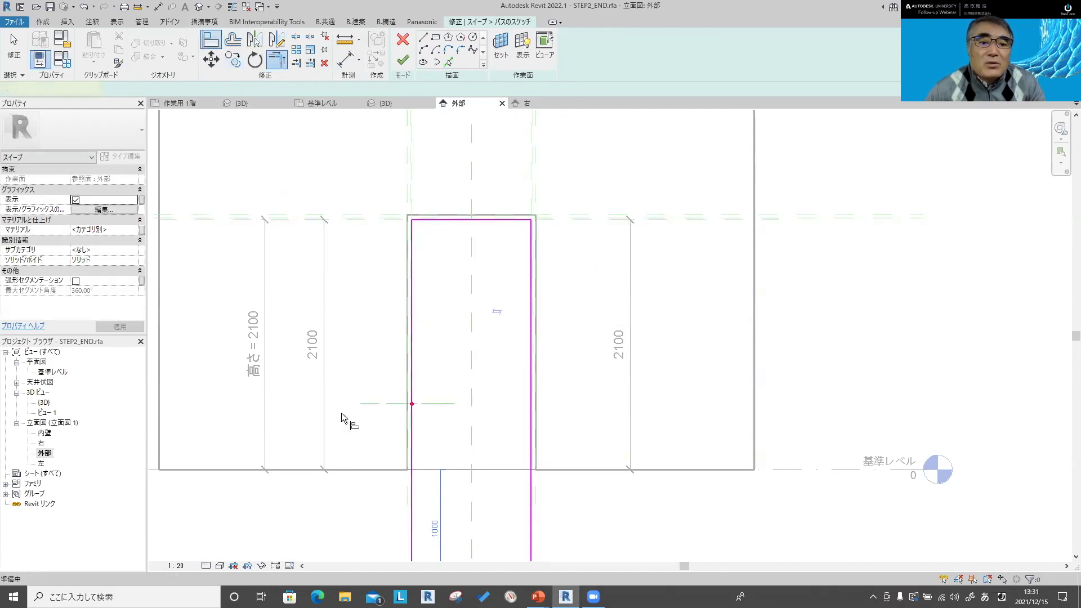
scroll(345, 422, down, 2)
Step: Align the right path leg's bottom end to the 基準レベル level line
middle_drag(422, 325, 430, 219)
scroll(241, 357, up, 1)
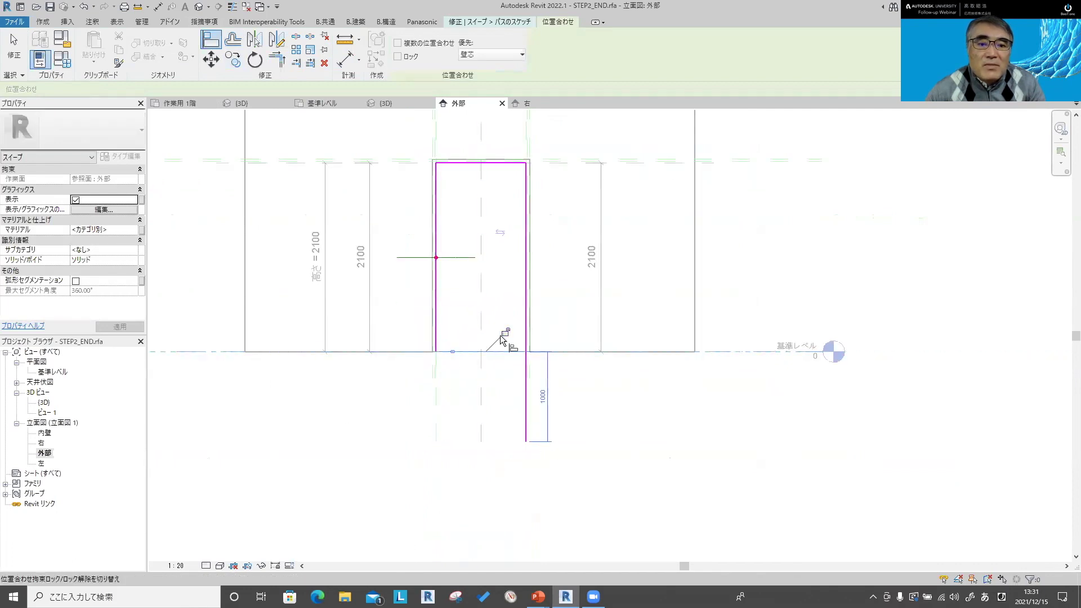
scroll(445, 354, up, 3)
click(437, 353)
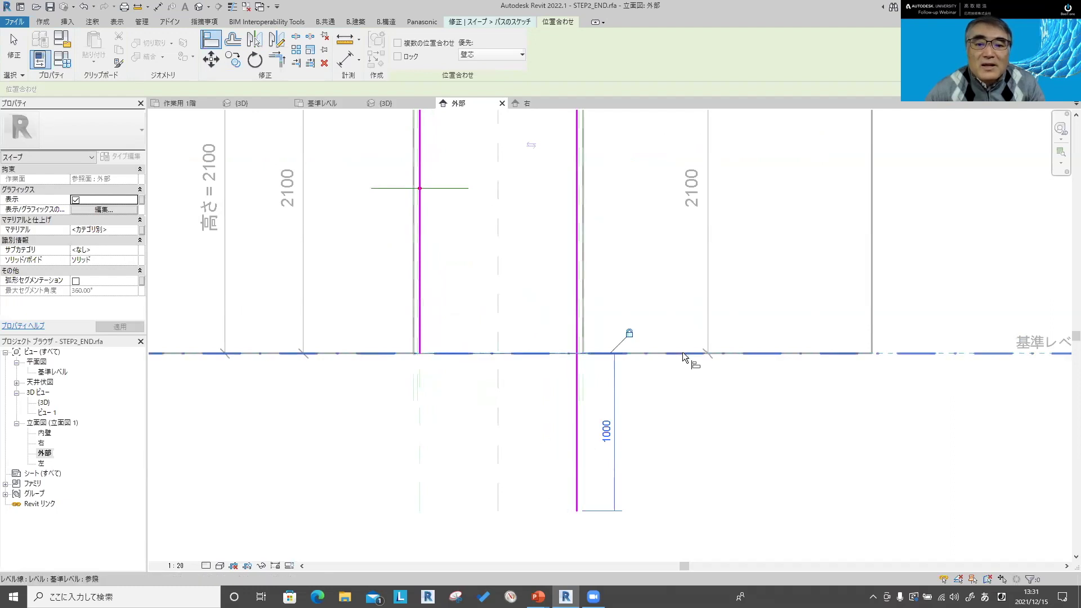
click(907, 353)
click(578, 513)
scroll(619, 390, down, 3)
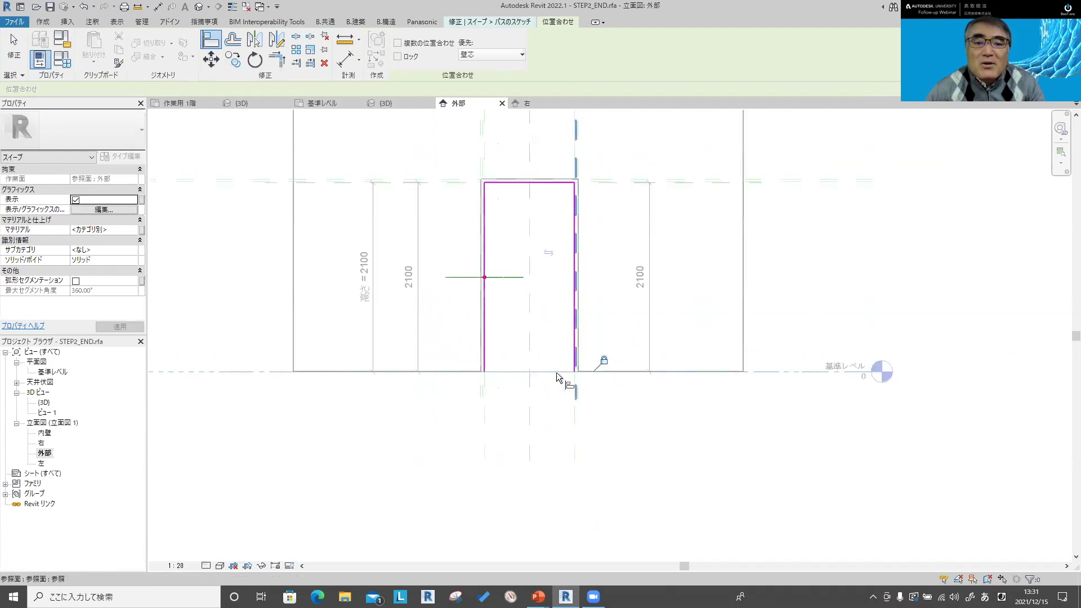
scroll(533, 375, up, 2)
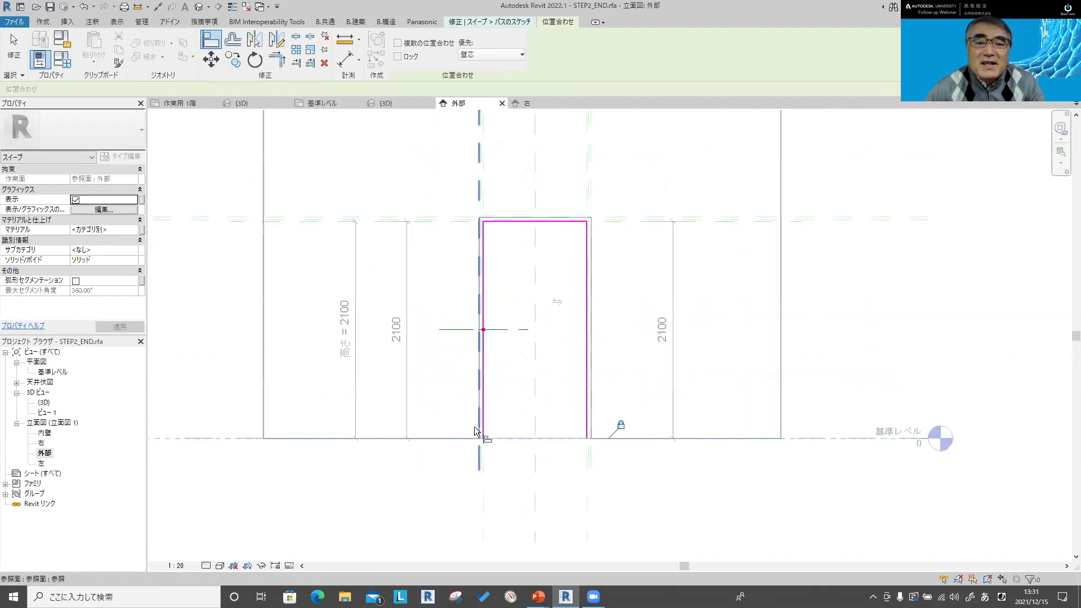
Step: Inspect the door-shaped sweep path in the {3D} view, then select the dashed profile reference plane
click(484, 321)
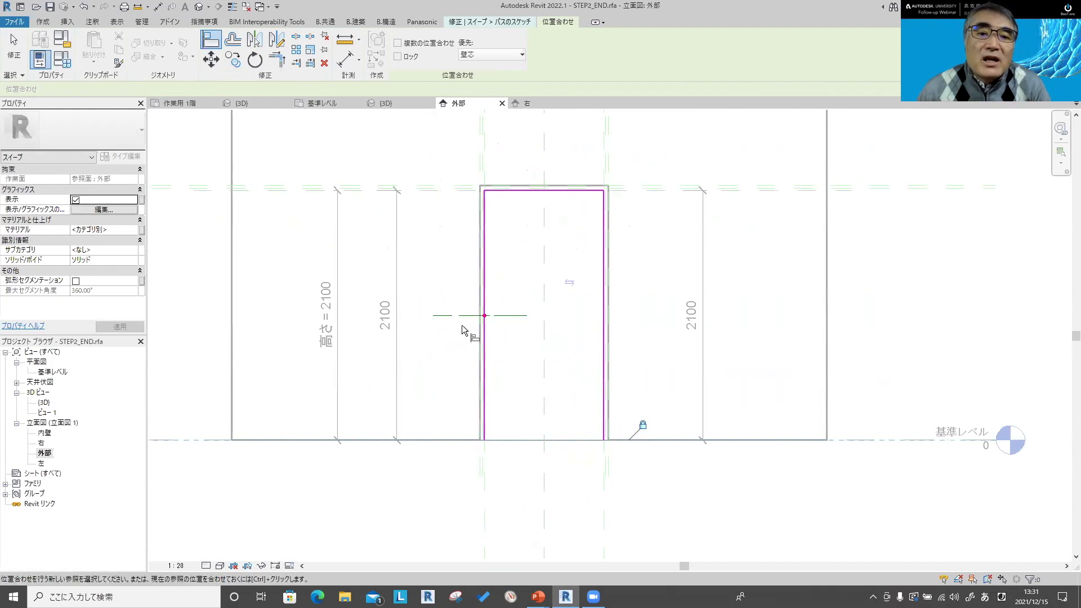
click(388, 103)
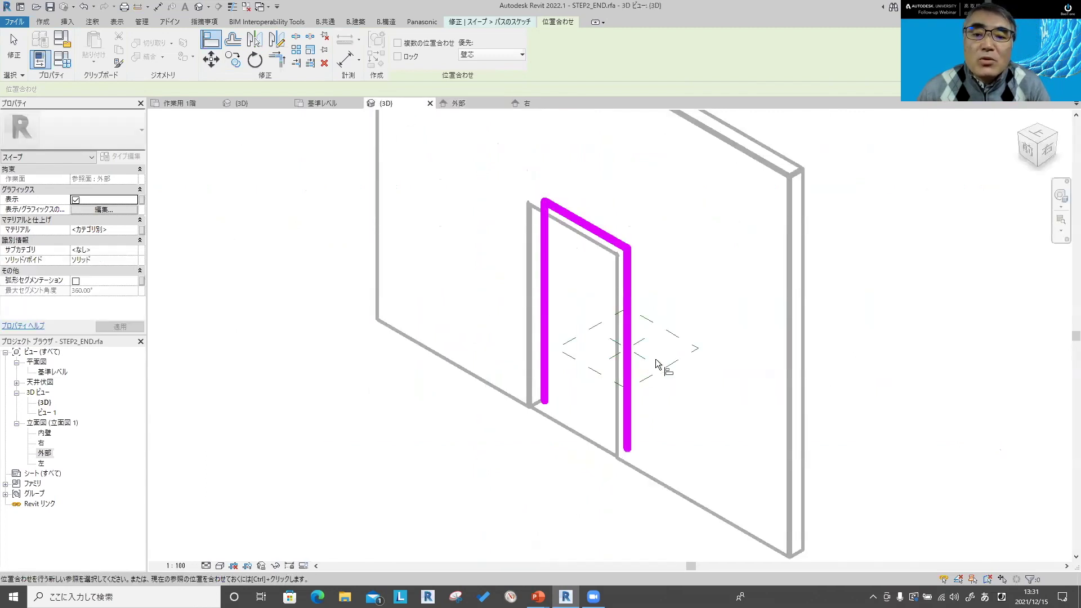
mouse_move(707, 383)
shift+middle_down()
mouse_move(707, 406)
mouse_move(340, 427)
mouse_move(663, 339)
shift+middle_up()
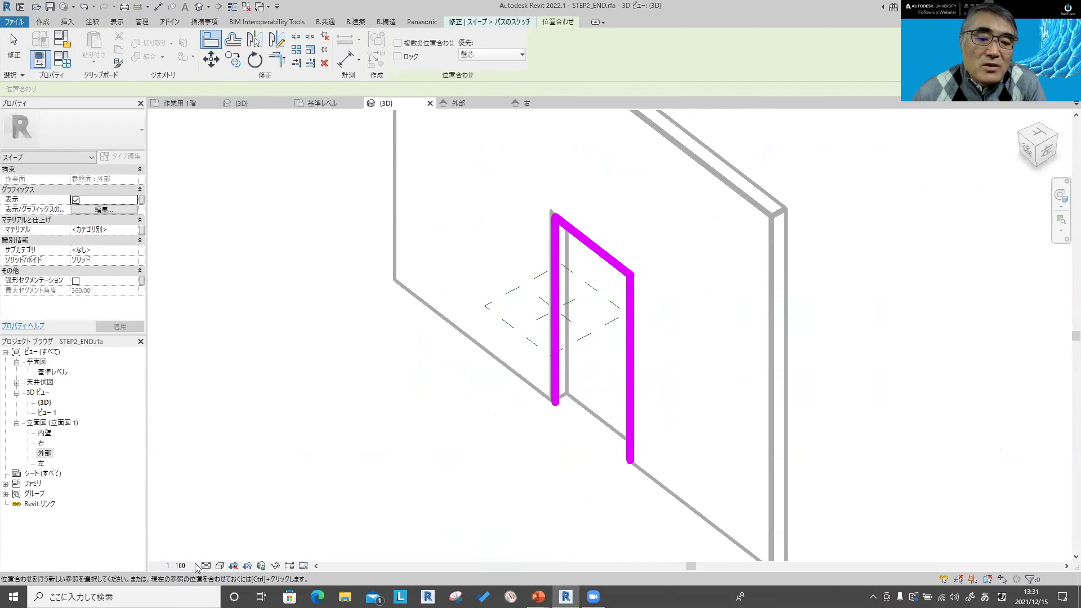
click(175, 566)
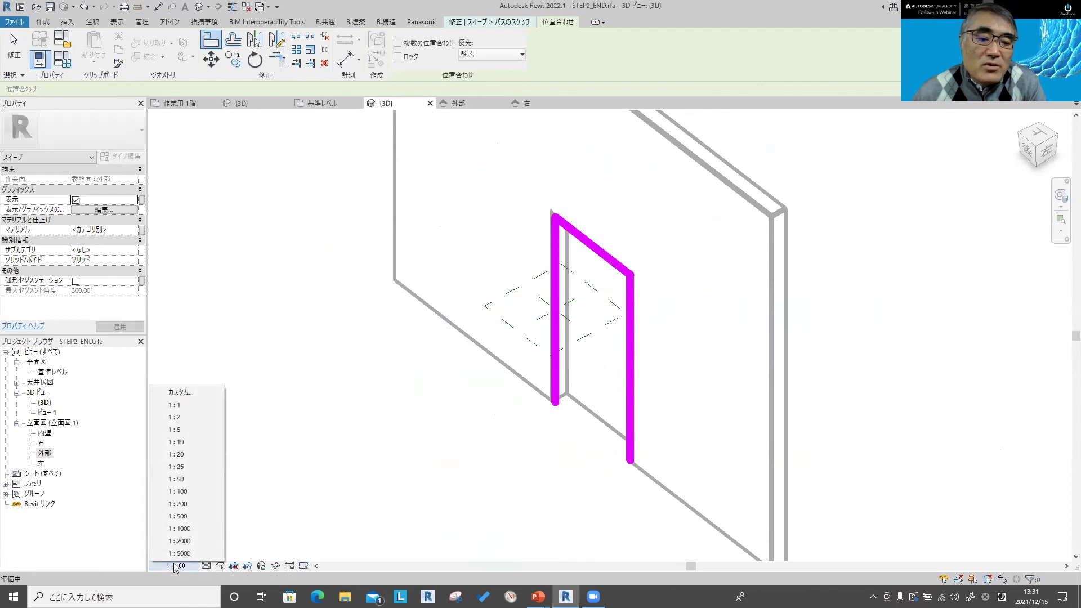
click(500, 449)
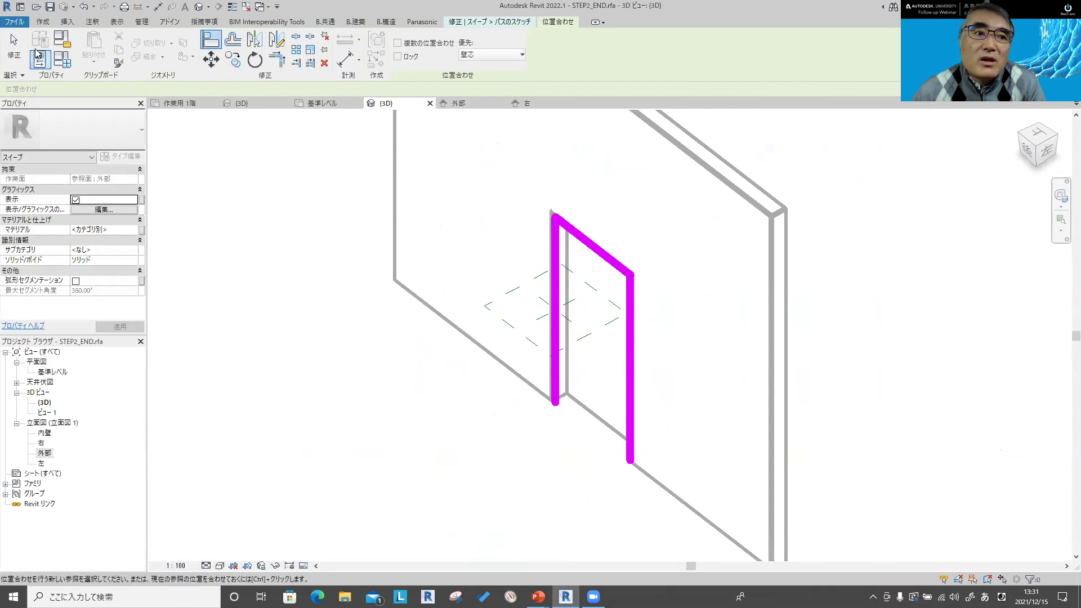
click(14, 50)
click(551, 325)
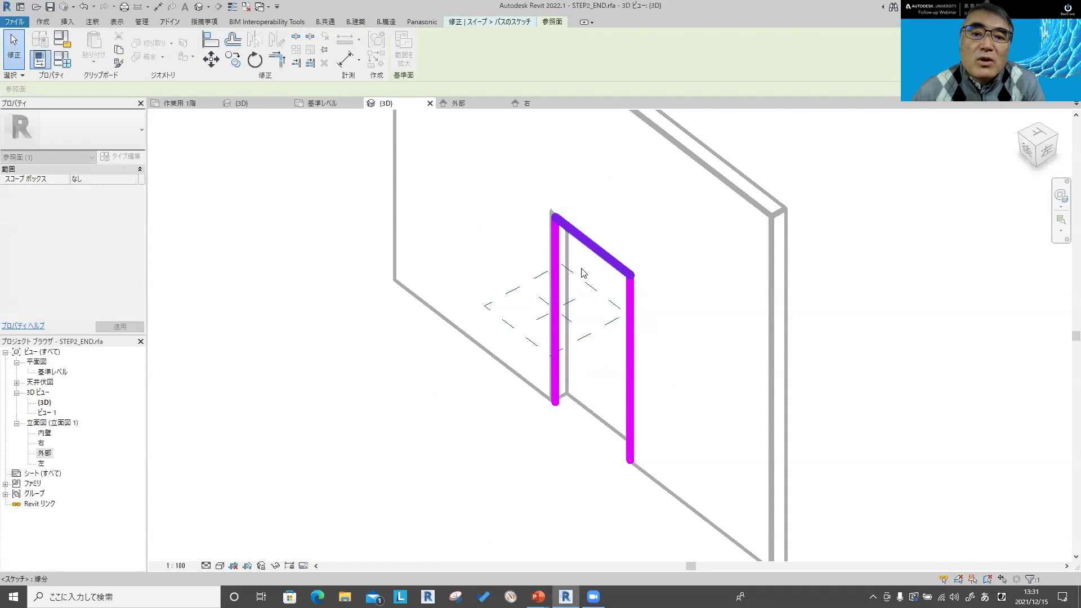
Step: In the 外部 elevation, move the profile plane along the path, ending on the left segment
click(456, 108)
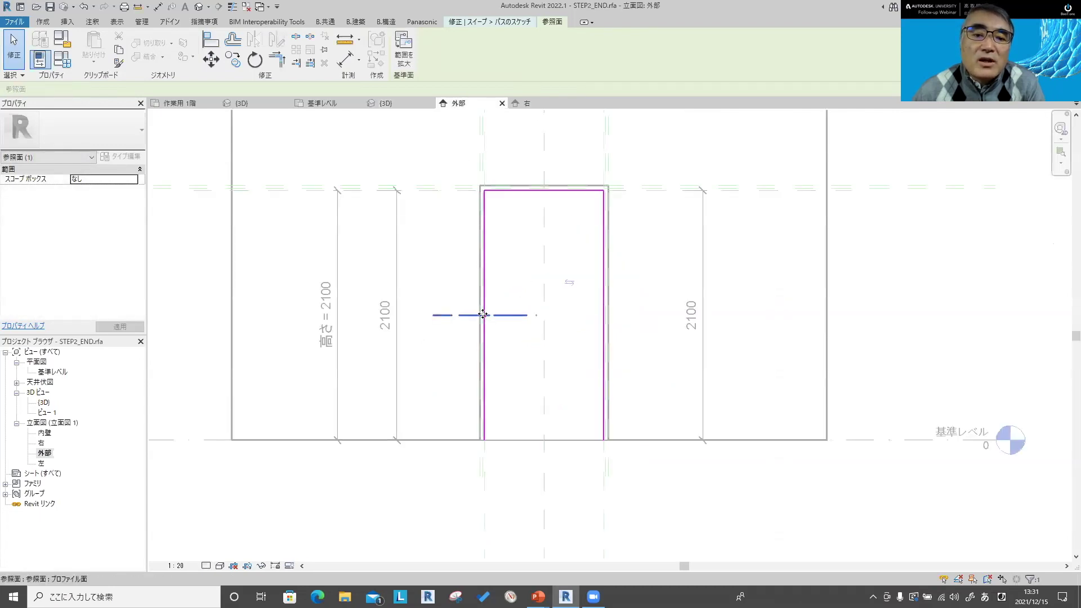
drag(483, 314, 552, 194)
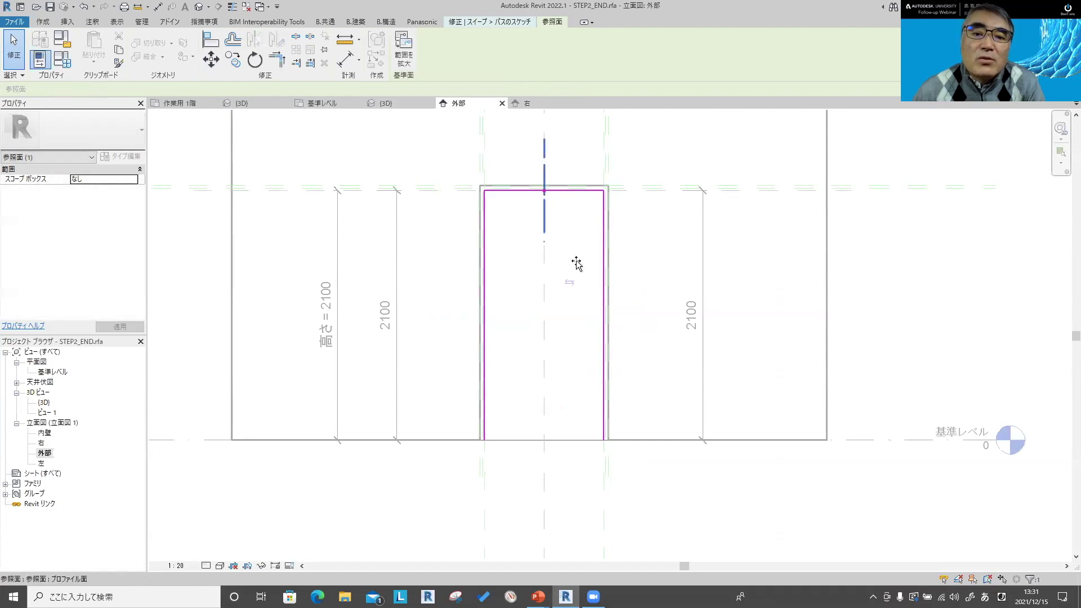
mouse_move(576, 262)
mouse_down()
mouse_move(625, 313)
mouse_move(551, 227)
mouse_move(626, 314)
mouse_up()
drag(506, 325, 434, 350)
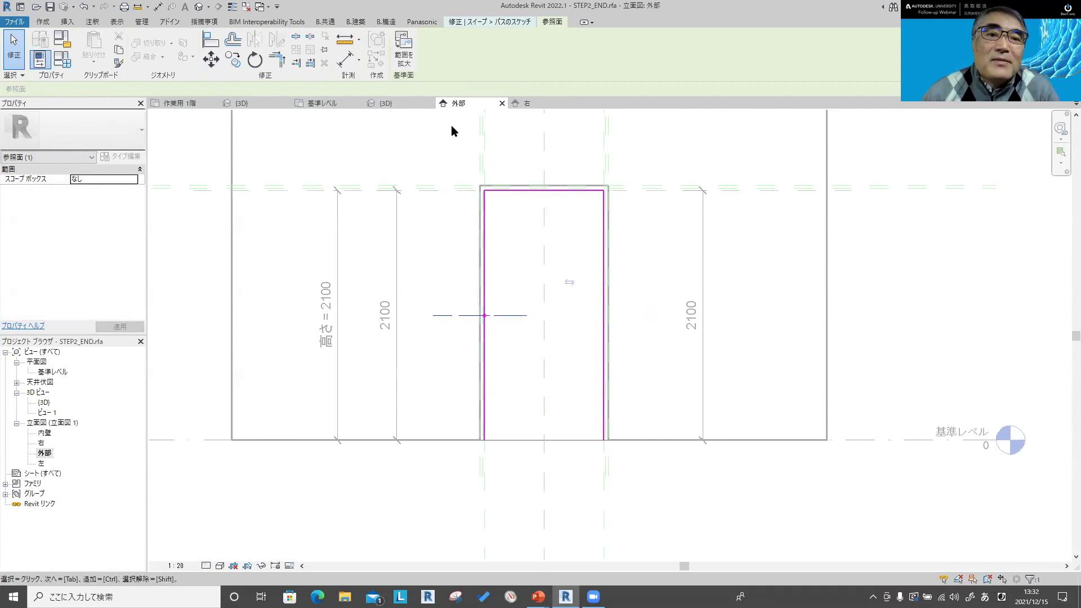
Step: Finish the sweep path and open the 平面図: 基準レベル plan for editing the profile
click(503, 24)
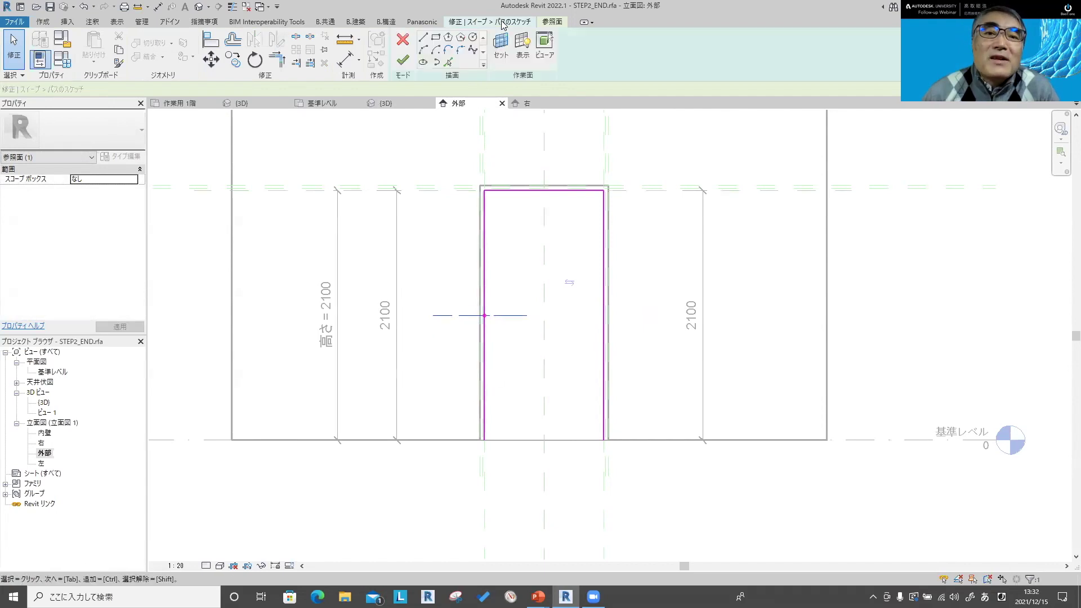
click(403, 61)
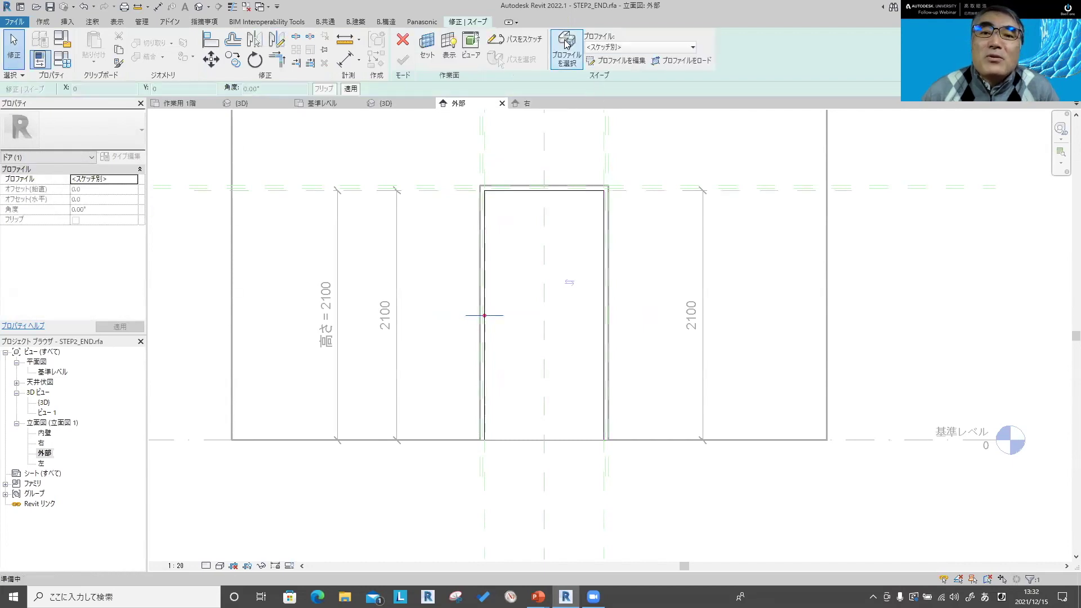
click(621, 62)
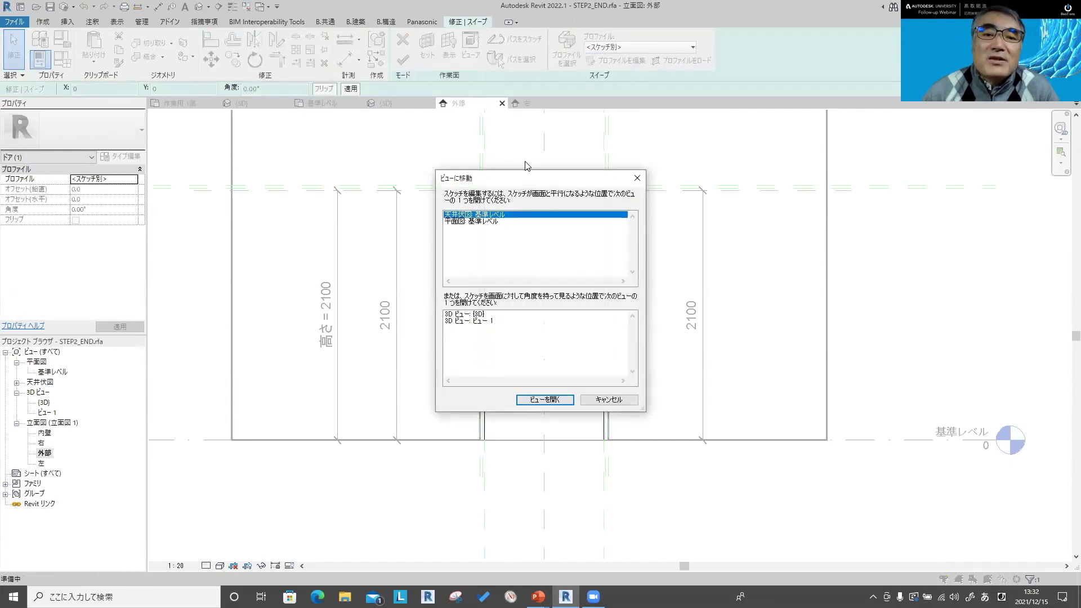
mouse_move(515, 174)
mouse_down()
mouse_move(515, 141)
mouse_move(780, 139)
mouse_up()
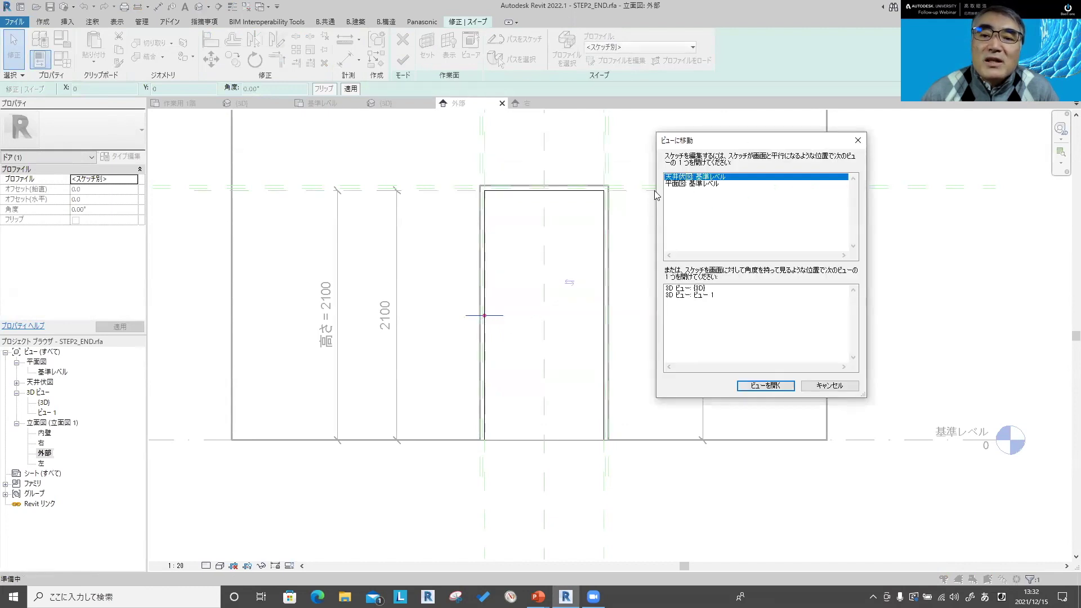
click(684, 184)
click(765, 387)
Step: Use Pick Lines to turn the top reference plane into a profile line
scroll(624, 334, down, 2)
scroll(580, 353, down, 1)
scroll(557, 323, up, 3)
scroll(540, 304, up, 2)
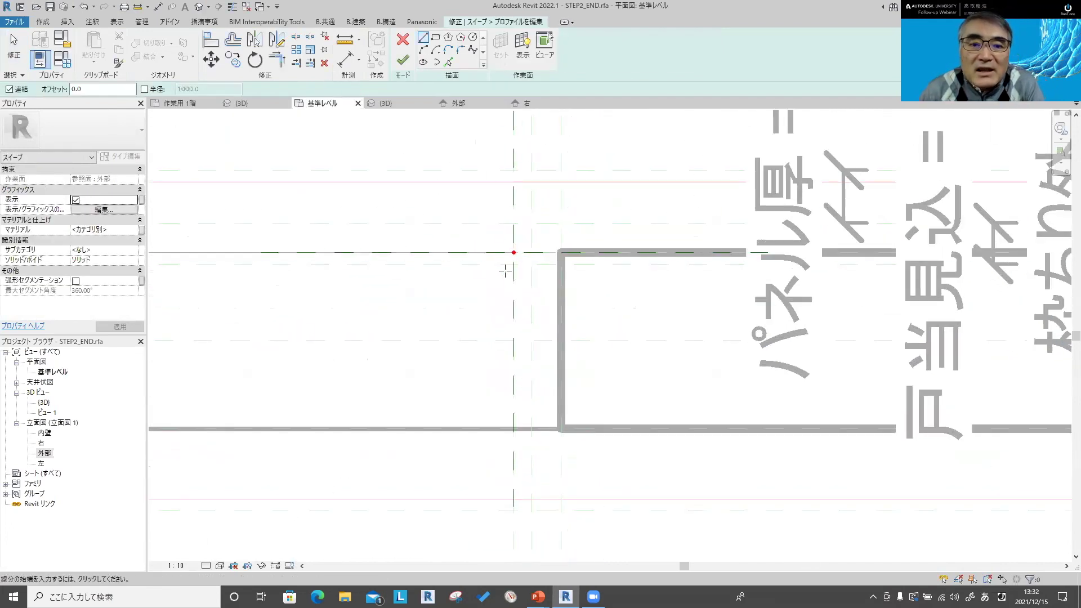
scroll(552, 333, up, 1)
scroll(543, 324, up, 2)
scroll(535, 317, up, 1)
scroll(534, 316, down, 1)
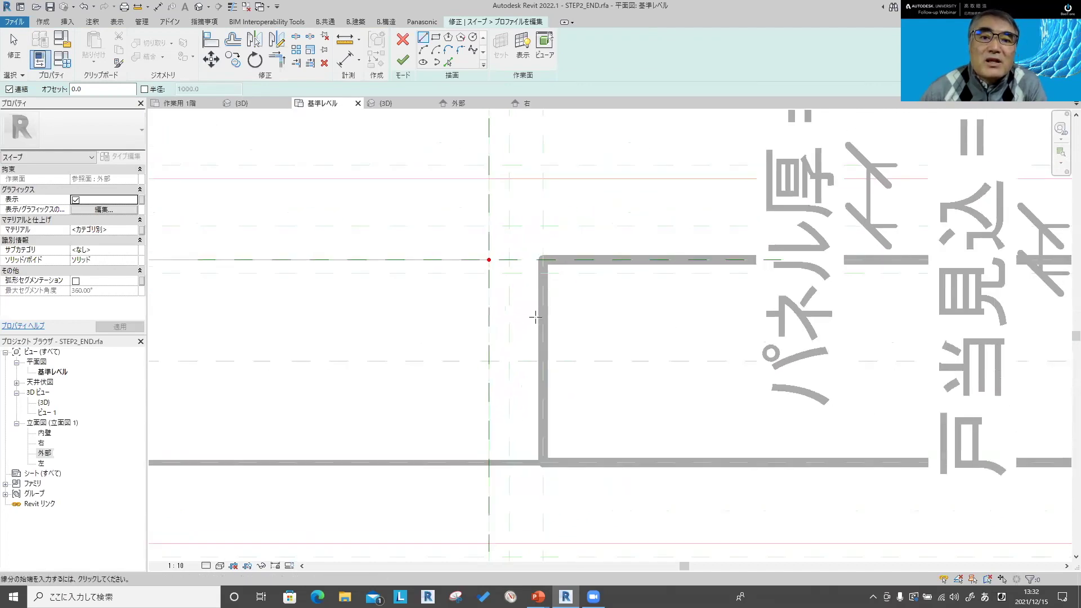
click(448, 63)
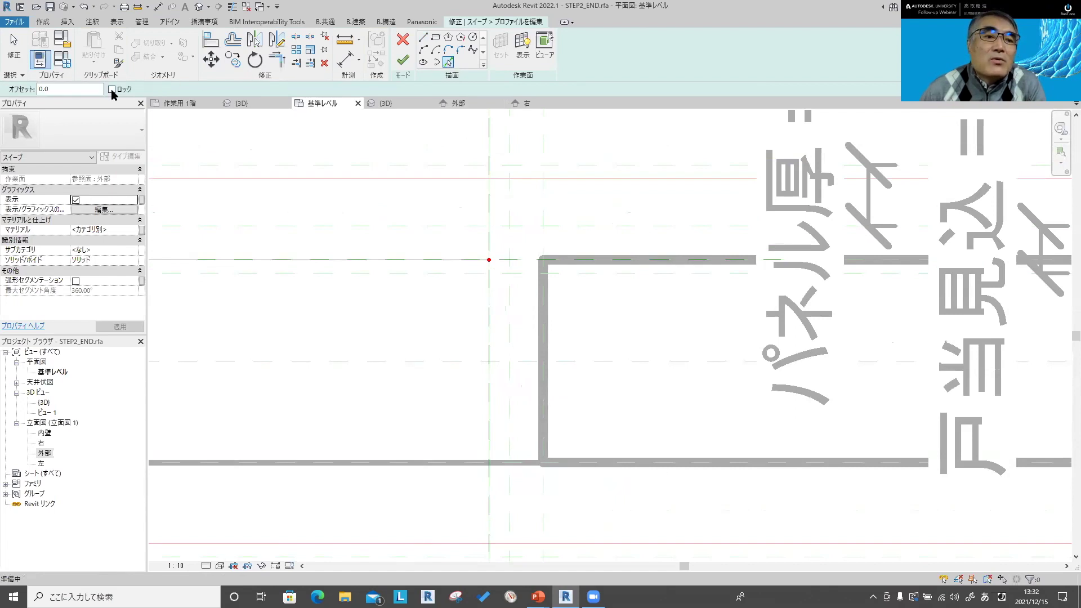
click(539, 163)
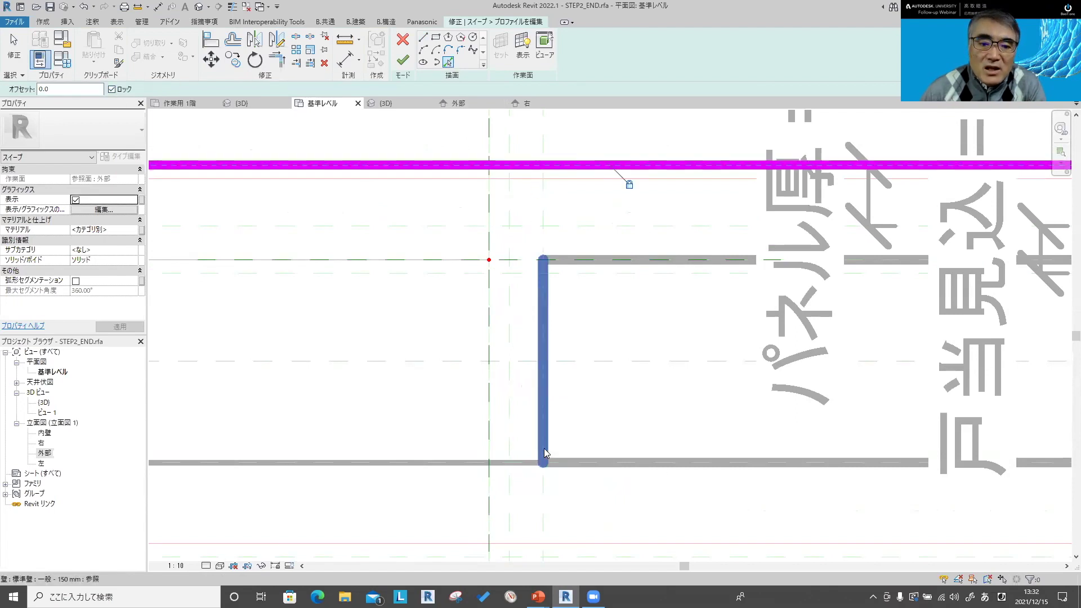
Step: Pick the remaining horizontal and vertical frame reference planes as profile lines
middle_drag(544, 454, 543, 347)
click(519, 451)
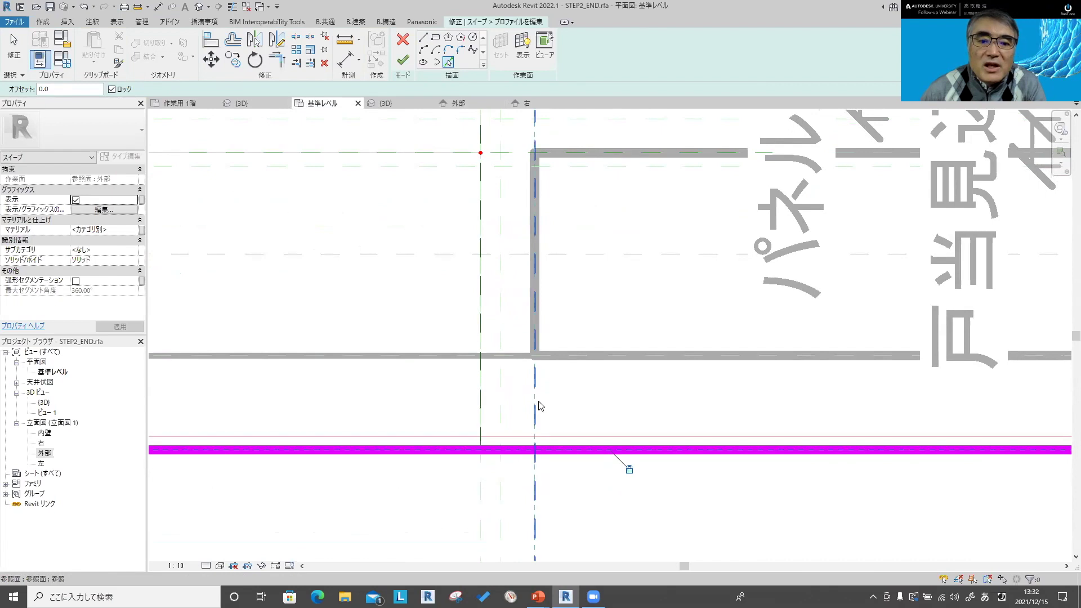
click(535, 404)
click(500, 397)
middle_drag(502, 275, 508, 371)
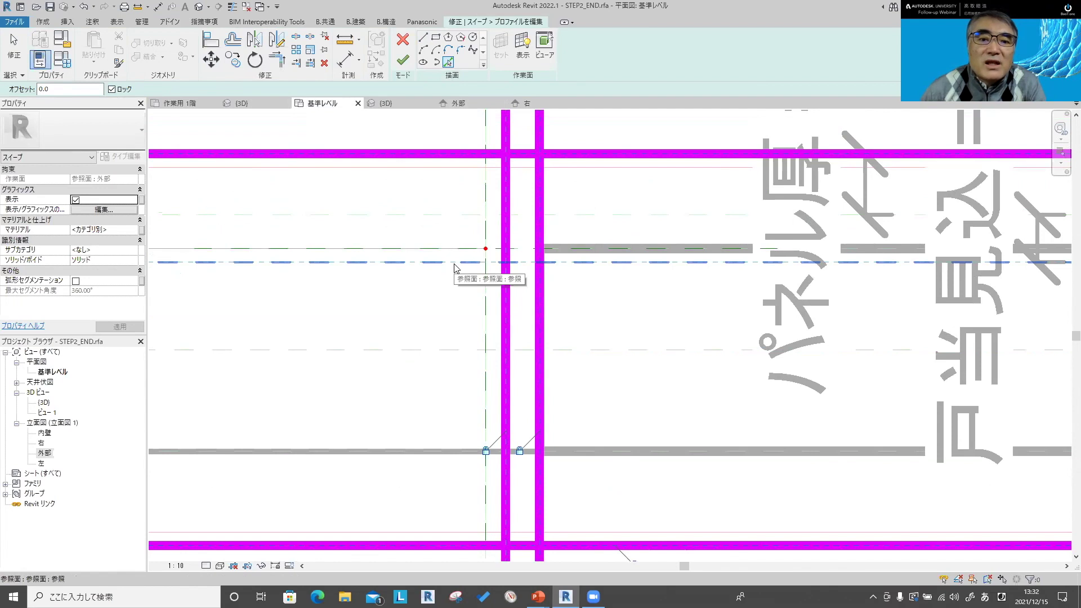
click(455, 262)
scroll(447, 303, down, 2)
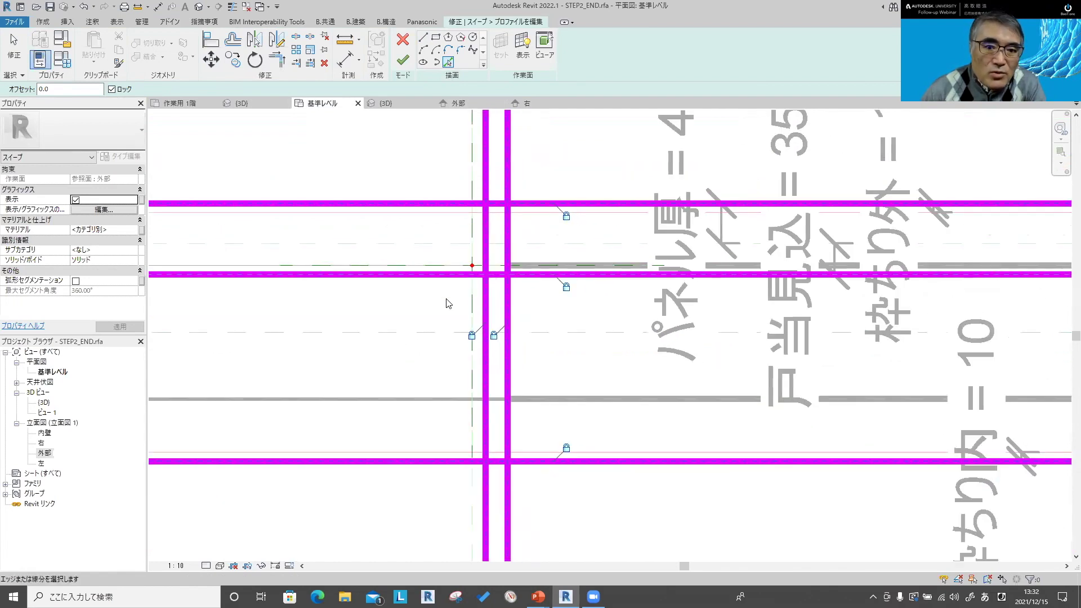
click(438, 244)
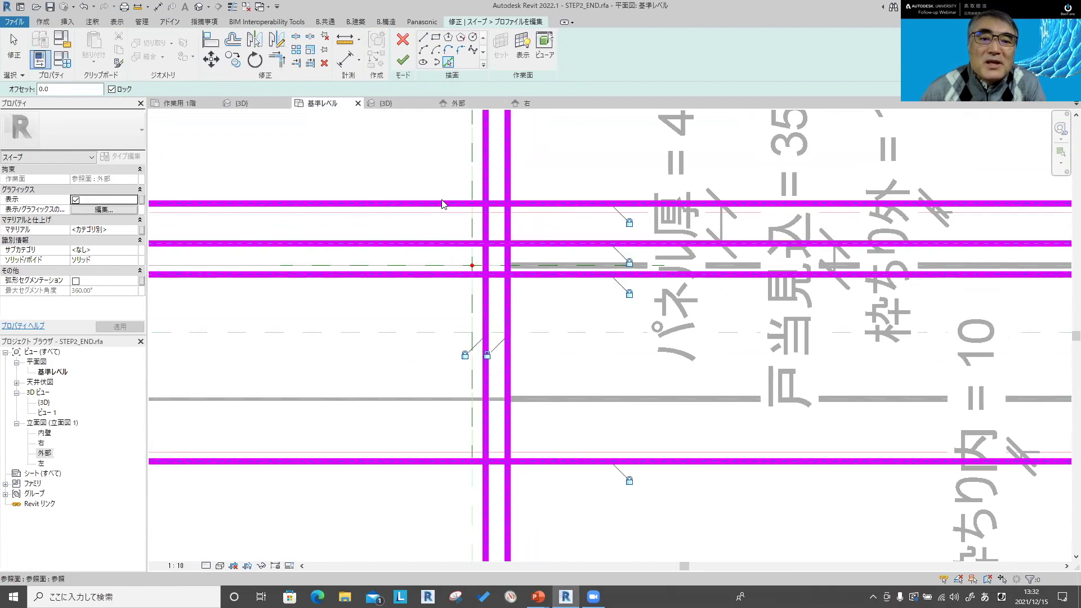
click(472, 518)
scroll(518, 270, up, 3)
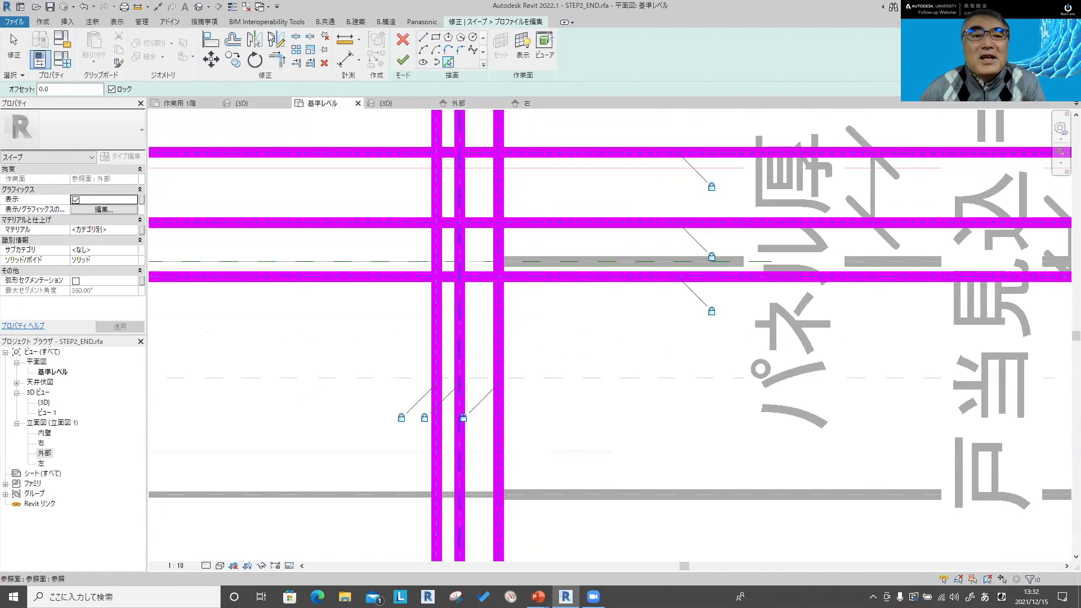
Step: Trim the profile lines into corners, forming the door-stop step and top corner
click(278, 65)
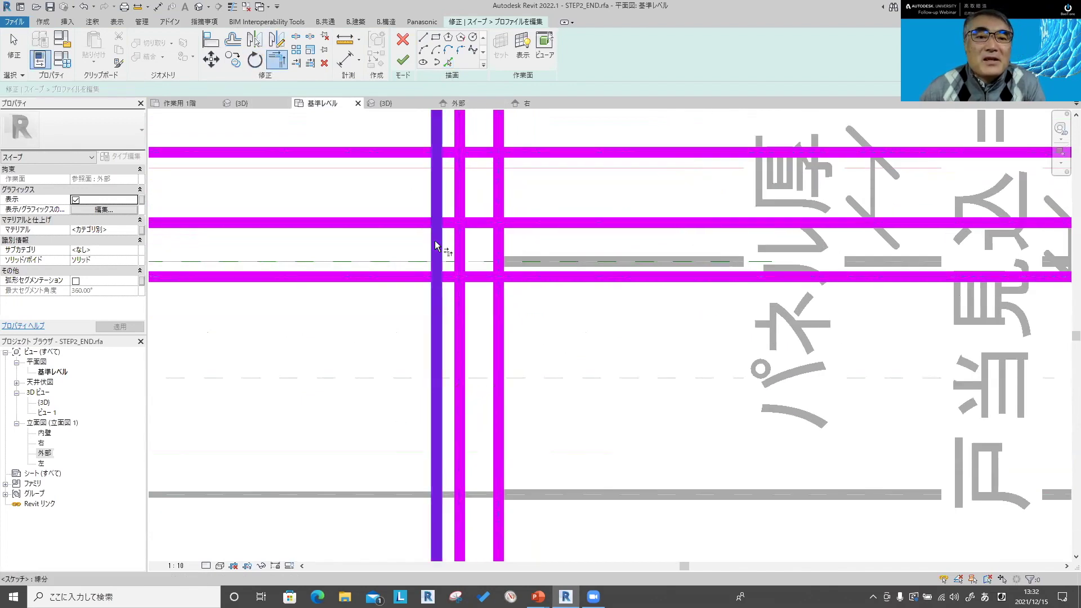
click(434, 241)
click(453, 224)
click(459, 205)
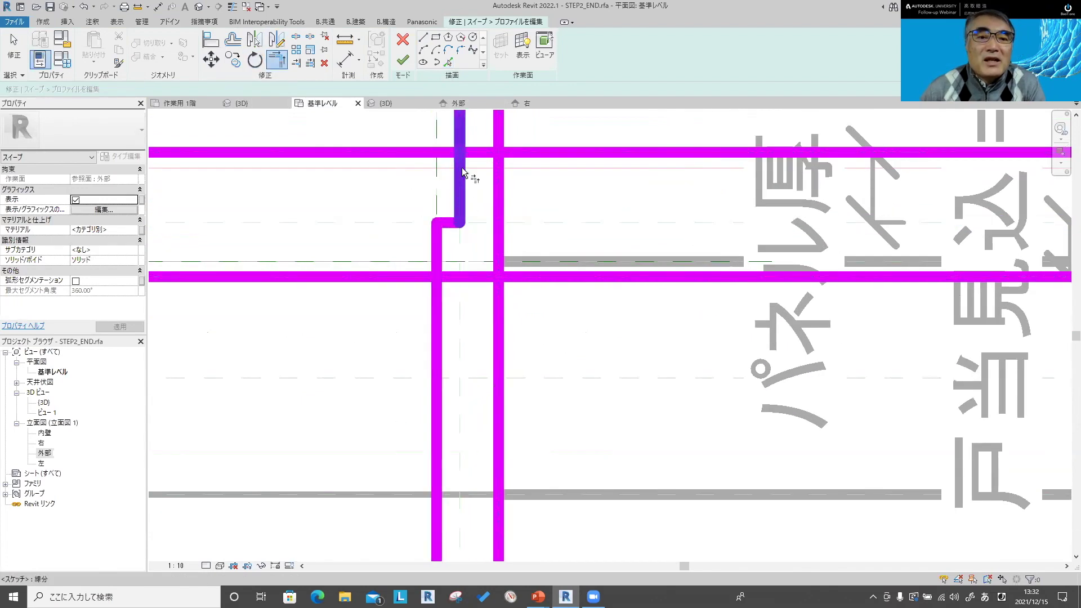
click(459, 186)
click(485, 153)
click(498, 175)
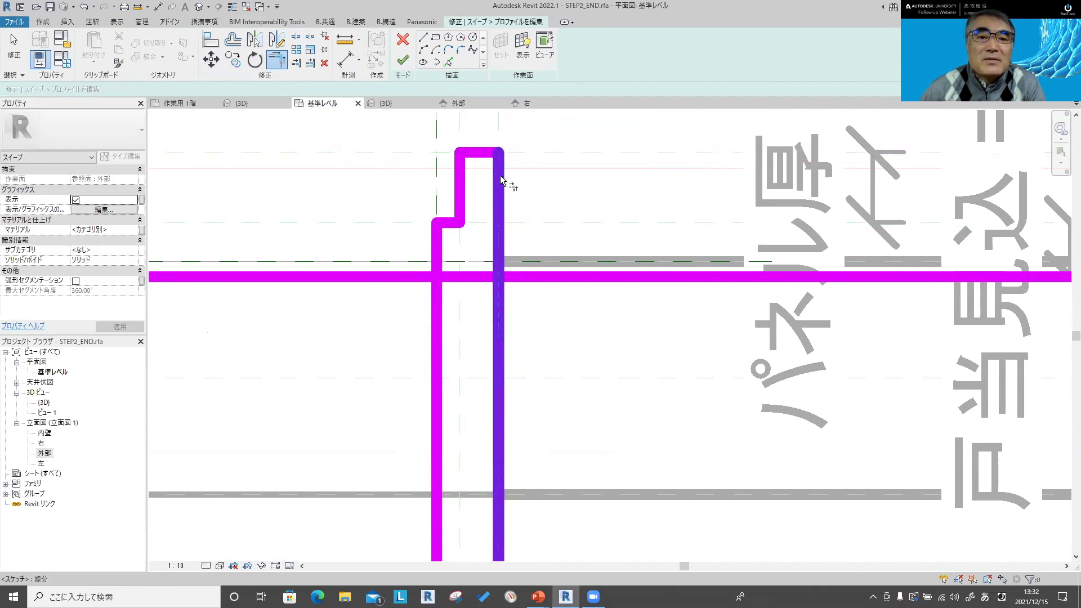
click(437, 261)
click(452, 279)
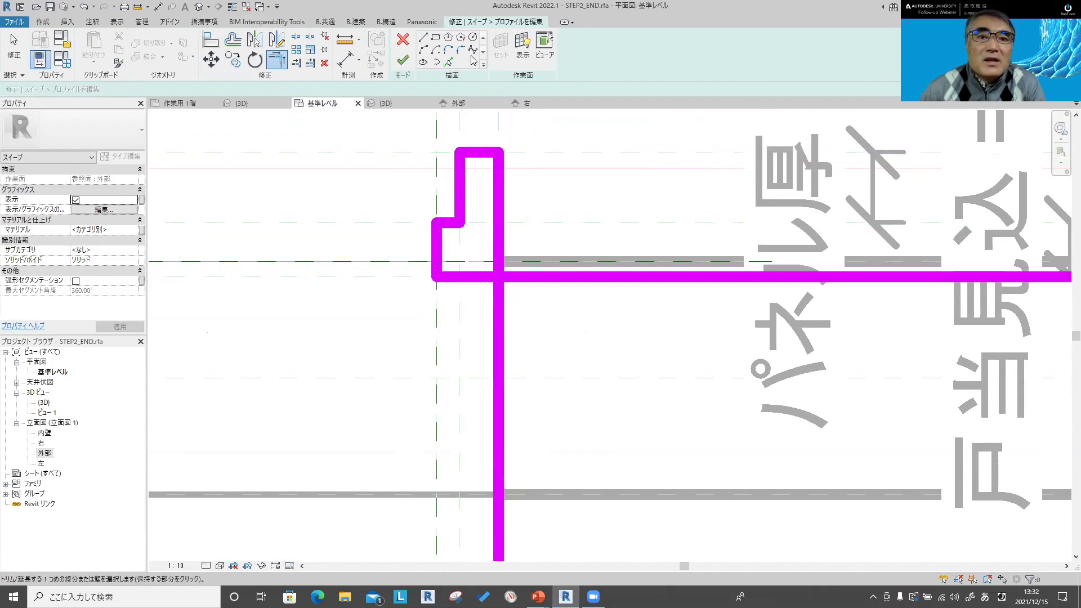
Step: Add a vertical line and trim the long horizontal line to close the profile
click(449, 62)
click(459, 349)
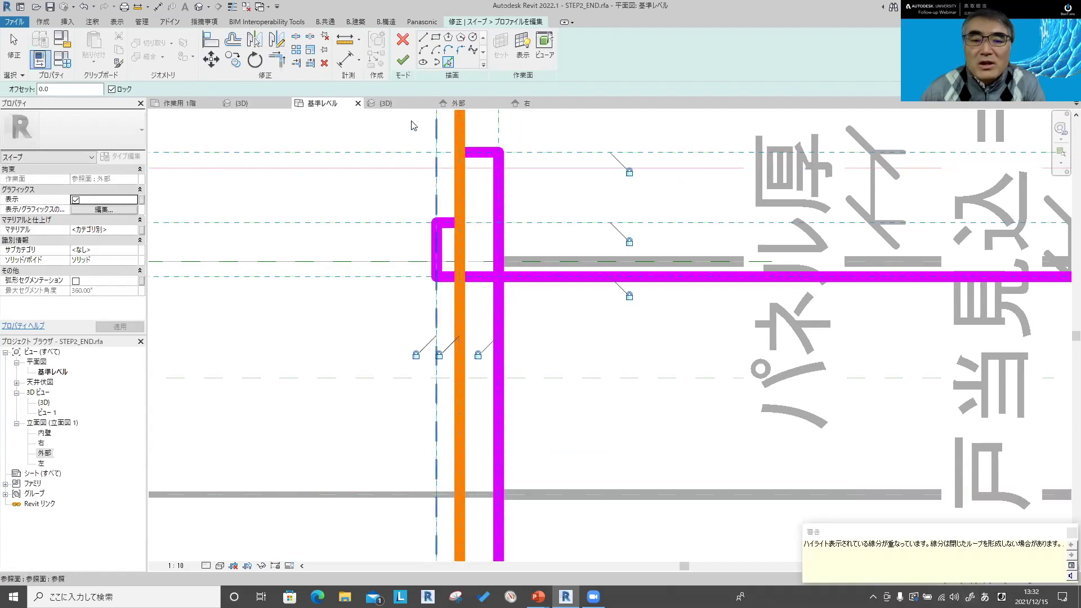
click(277, 59)
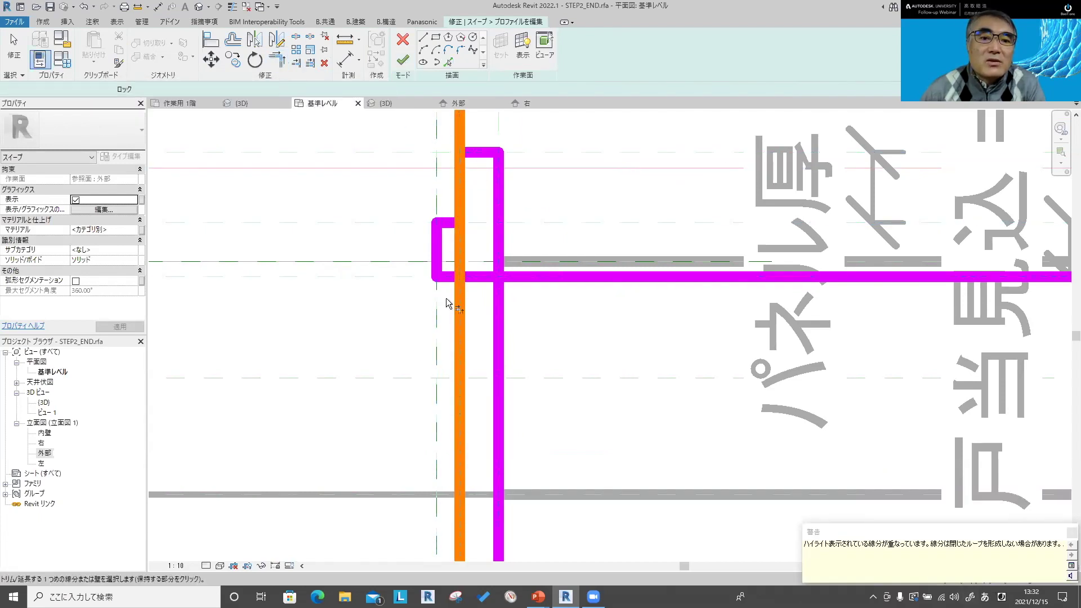
click(440, 278)
click(446, 278)
click(461, 308)
scroll(479, 368, down, 1)
scroll(479, 369, down, 1)
middle_drag(479, 368, 464, 315)
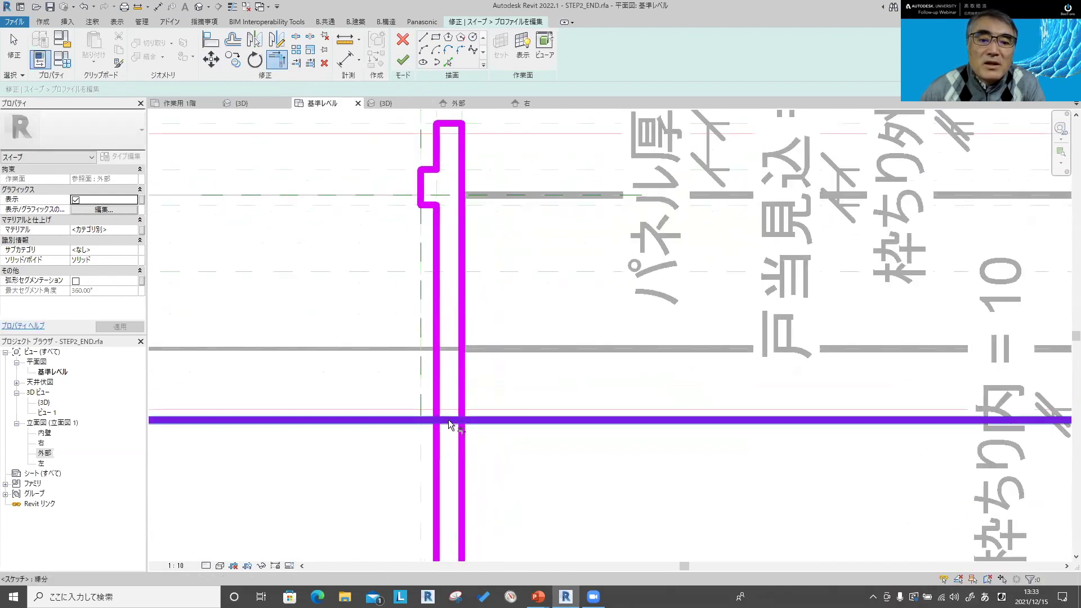
click(450, 420)
click(461, 394)
Step: Join the notch's lower edge to the left line, then begin setting the view scale to 1:2
scroll(495, 332, down, 1)
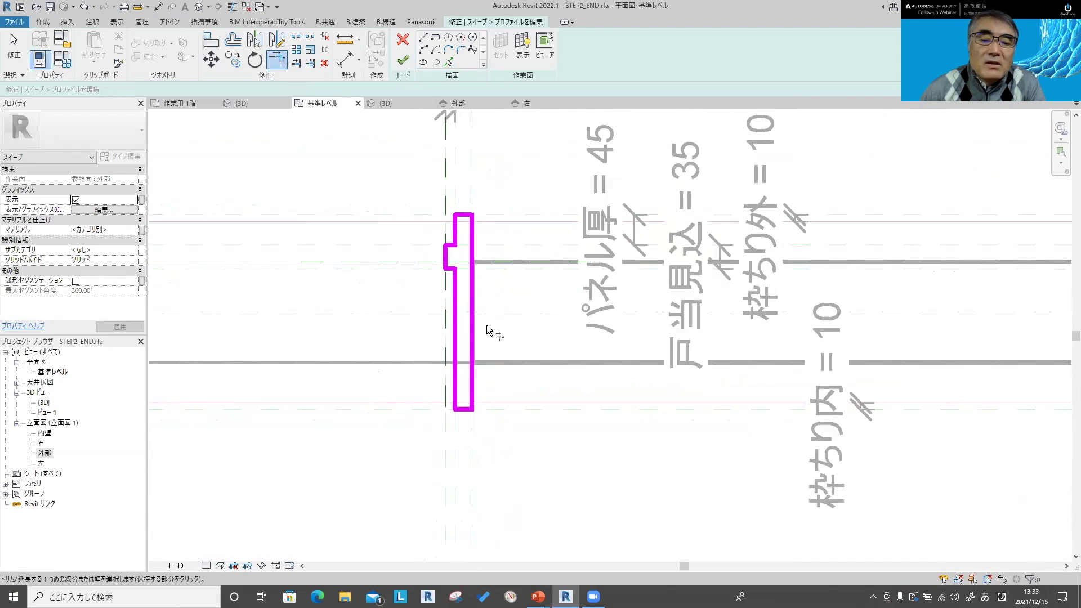
middle_drag(490, 317, 492, 325)
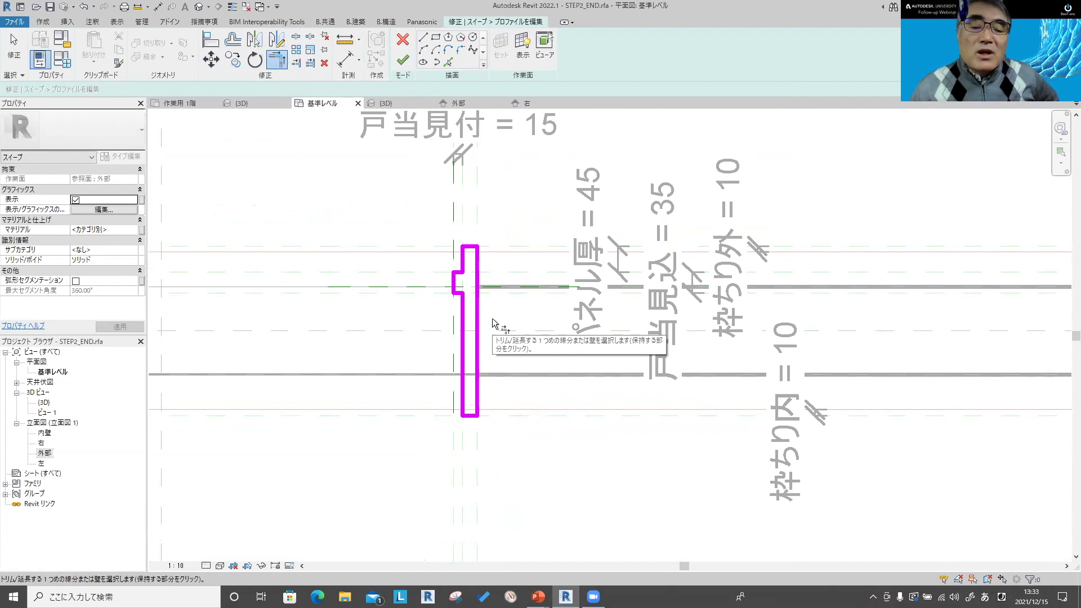
scroll(493, 322, up, 3)
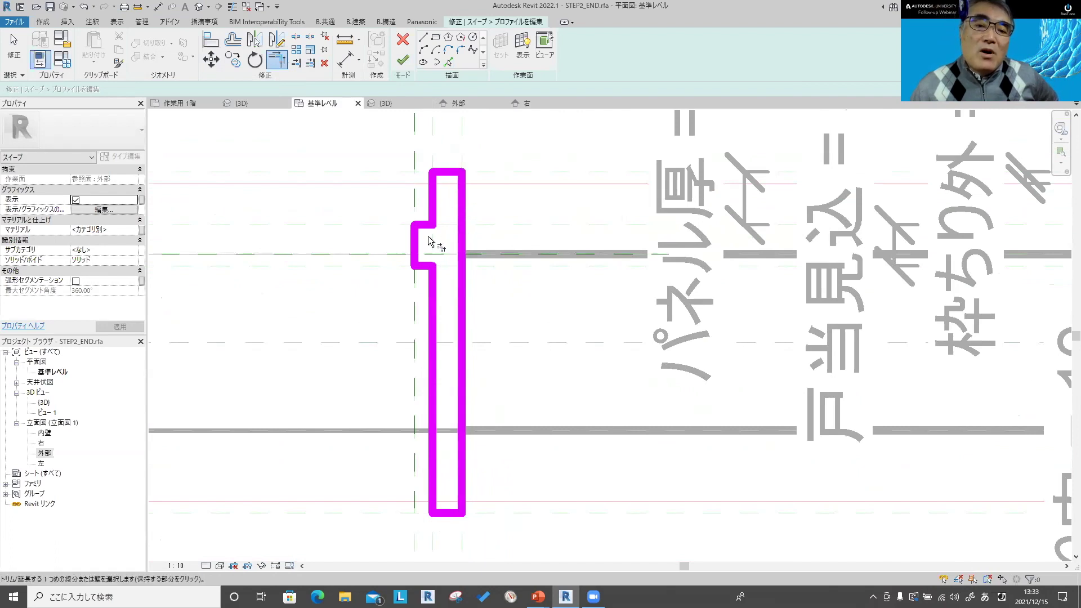
click(439, 326)
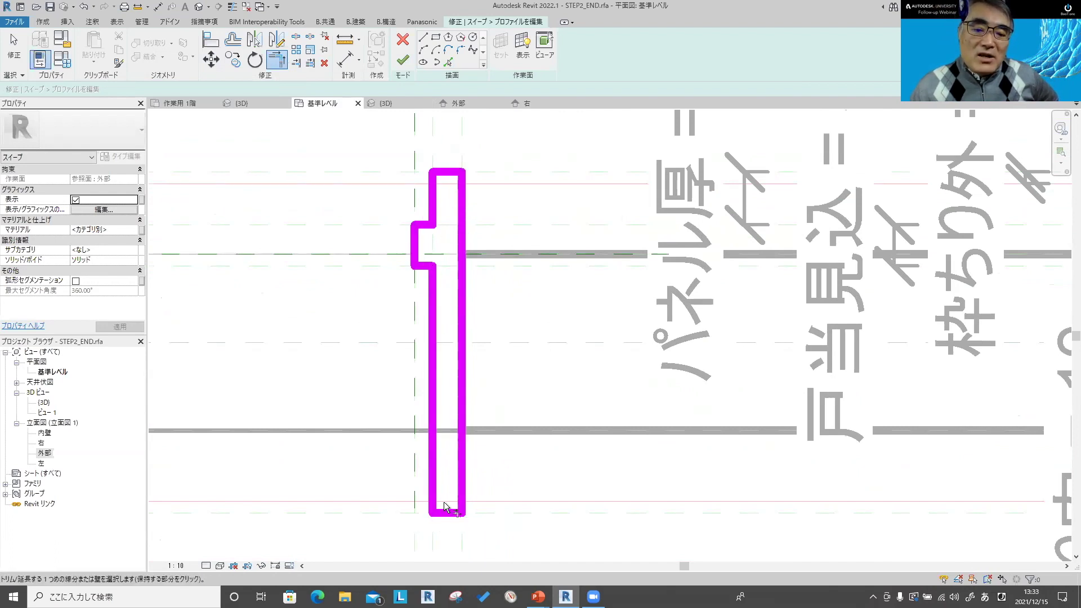
scroll(452, 484, down, 2)
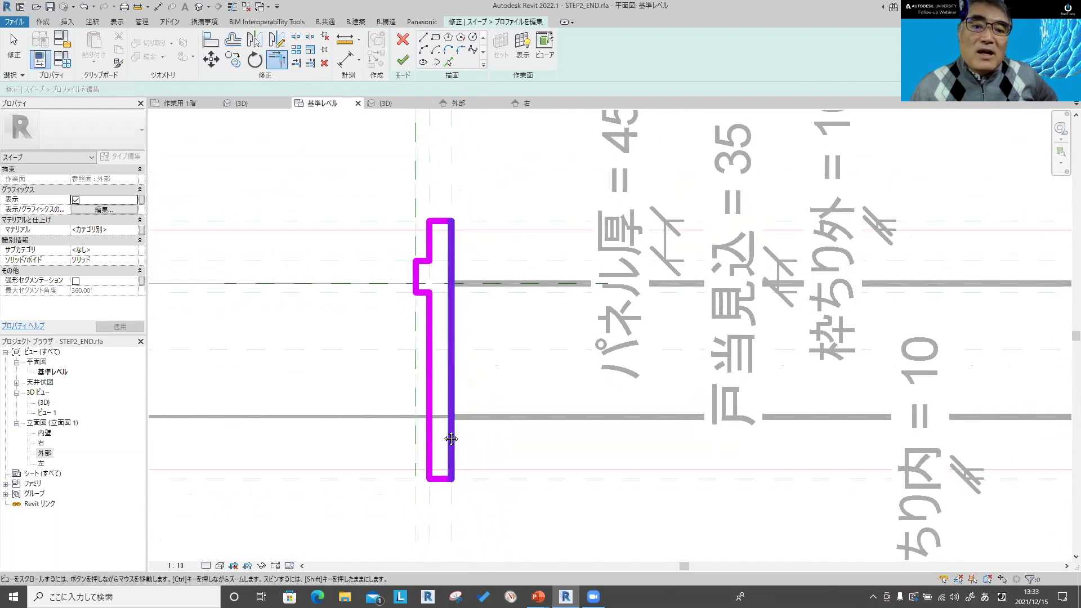
click(181, 567)
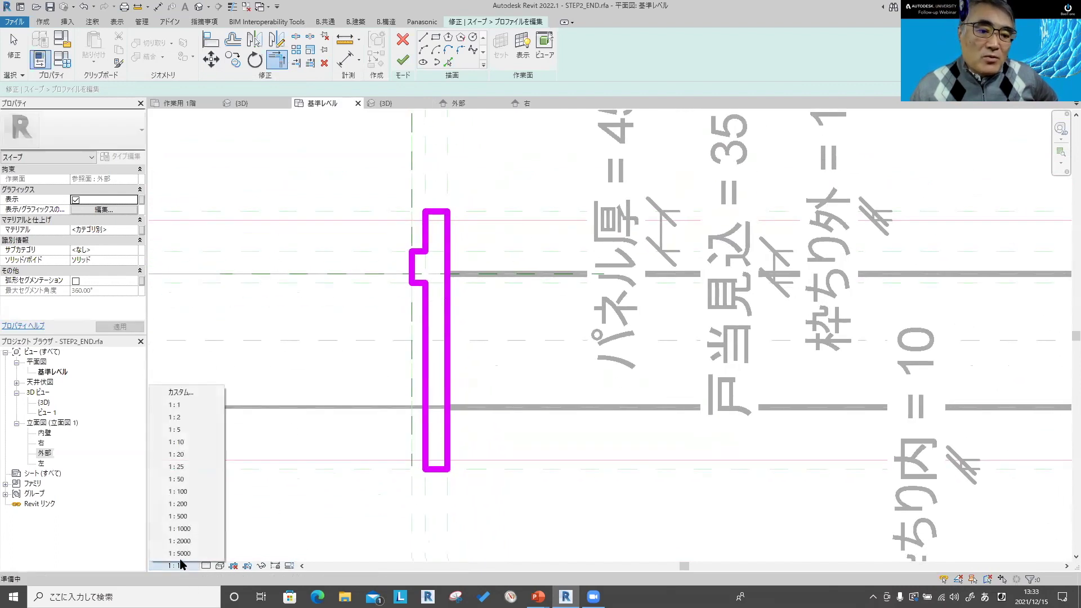
Step: Set the view scale to 1:2 and pick profile sketch lines from the reference planes, one offset 2.0
click(186, 417)
scroll(432, 273, up, 2)
scroll(463, 249, up, 2)
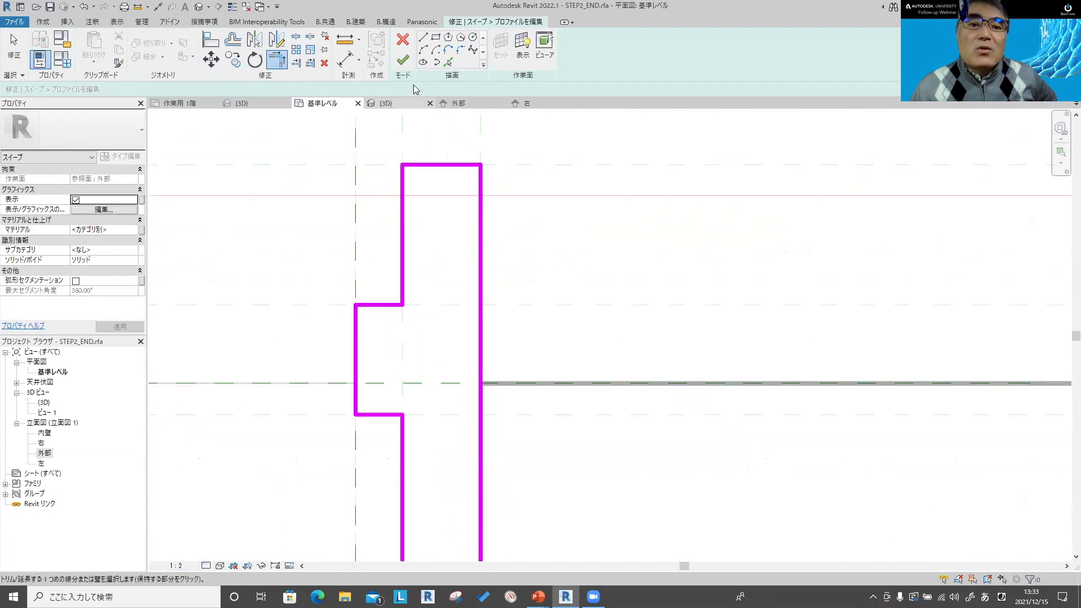
click(450, 62)
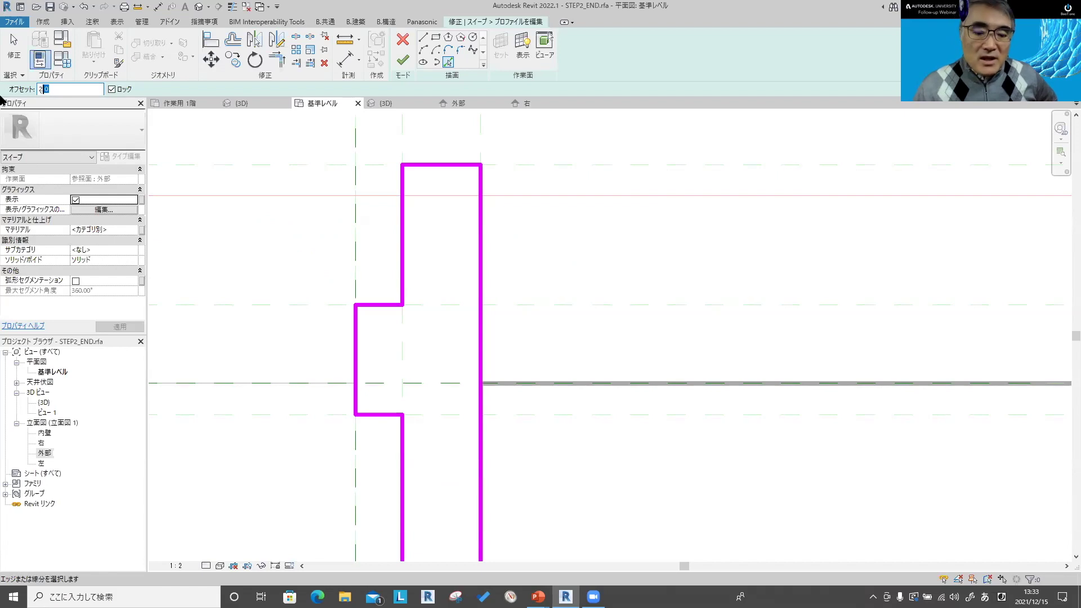
click(513, 166)
click(406, 150)
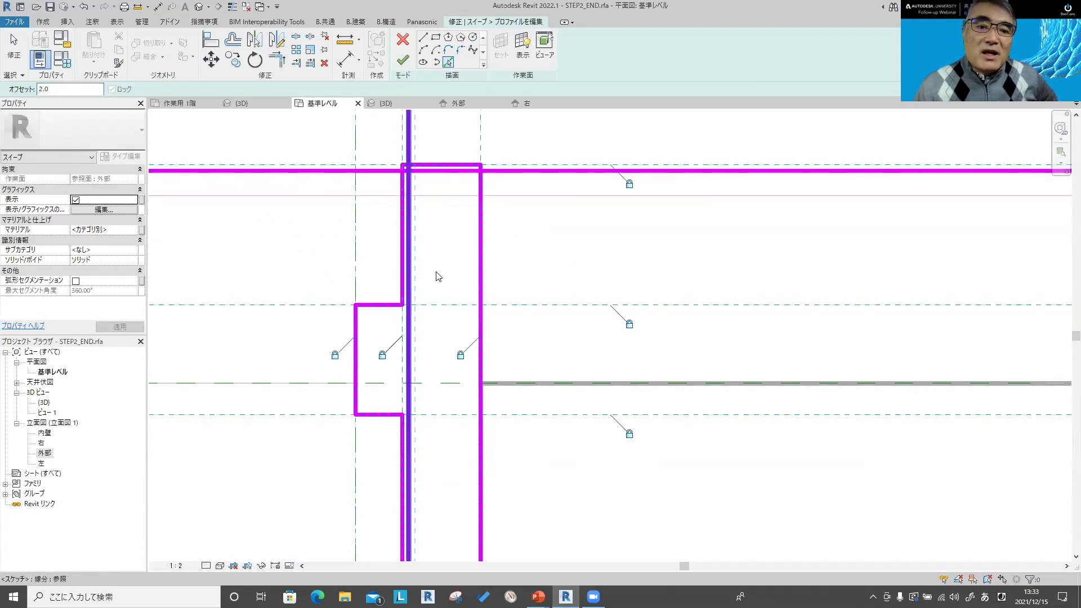
click(443, 313)
click(357, 261)
middle_drag(449, 471, 442, 271)
click(440, 212)
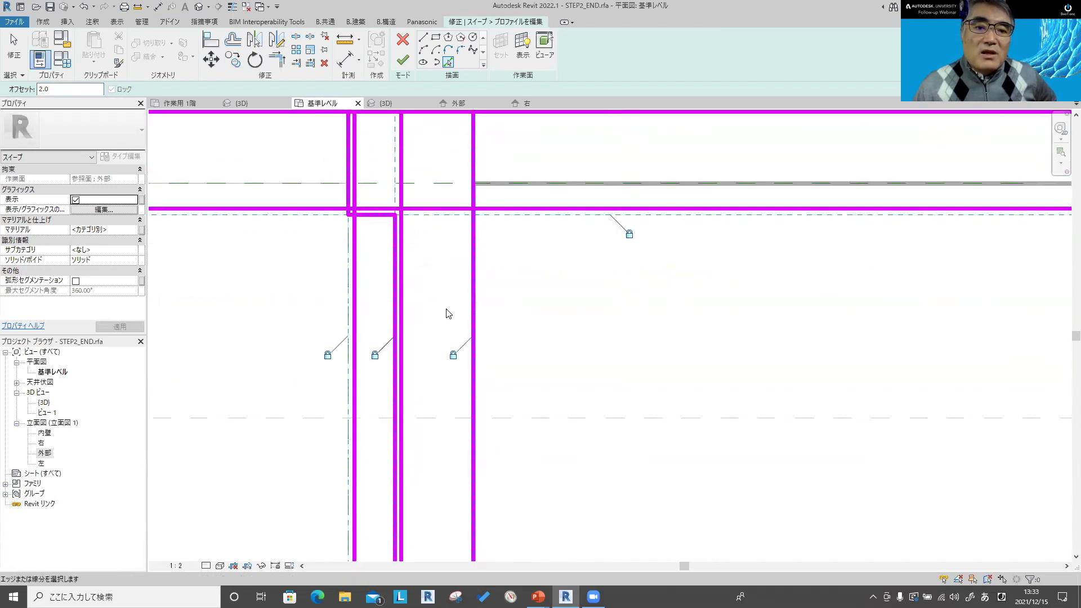
scroll(445, 338, down, 3)
click(479, 438)
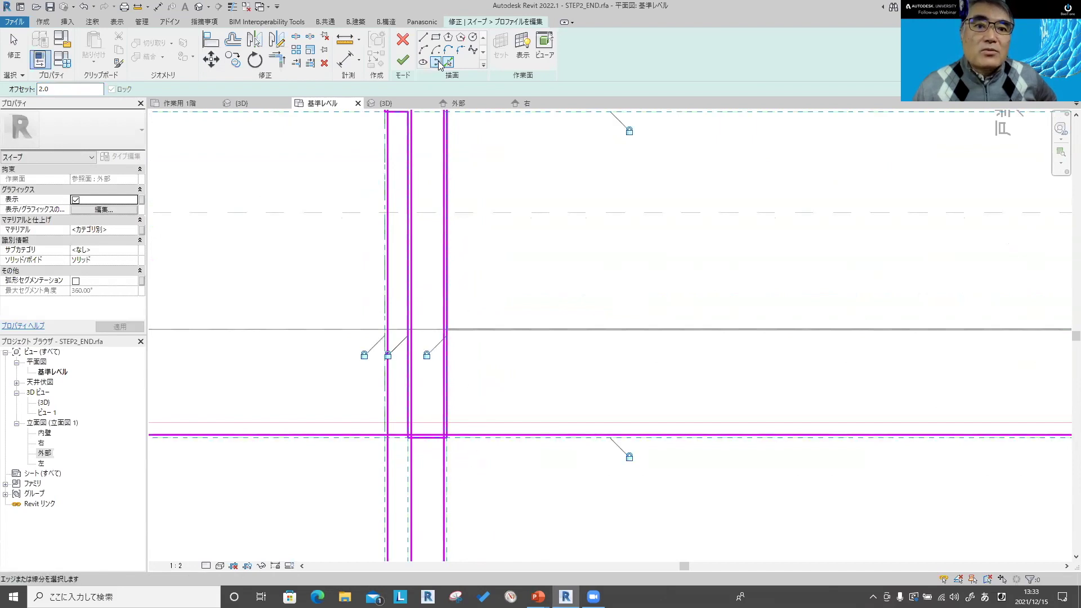
Step: Trim the new bottom and left sketch lines into clean corners
click(280, 61)
scroll(411, 424, up, 2)
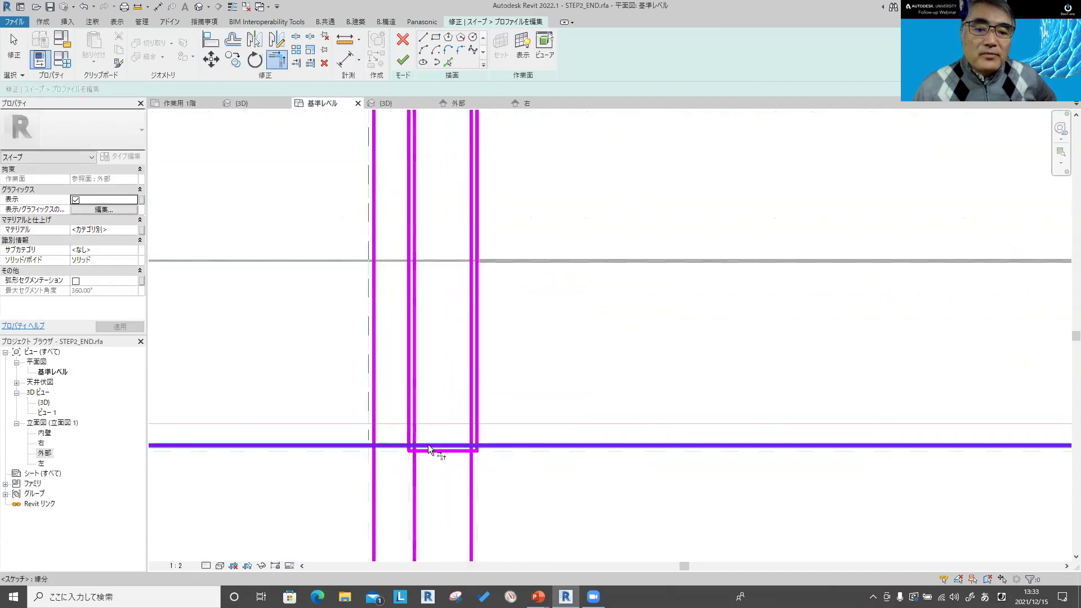
click(452, 445)
click(470, 405)
scroll(459, 391, down, 2)
scroll(484, 270, up, 2)
scroll(487, 281, up, 3)
click(469, 370)
click(431, 346)
click(415, 260)
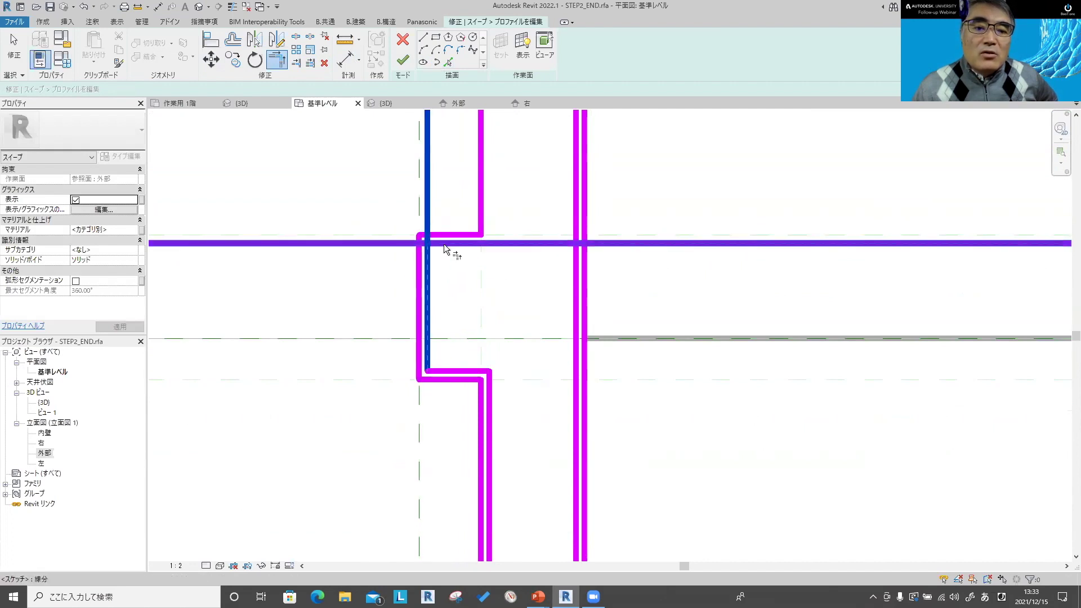
click(443, 245)
scroll(443, 244, down, 2)
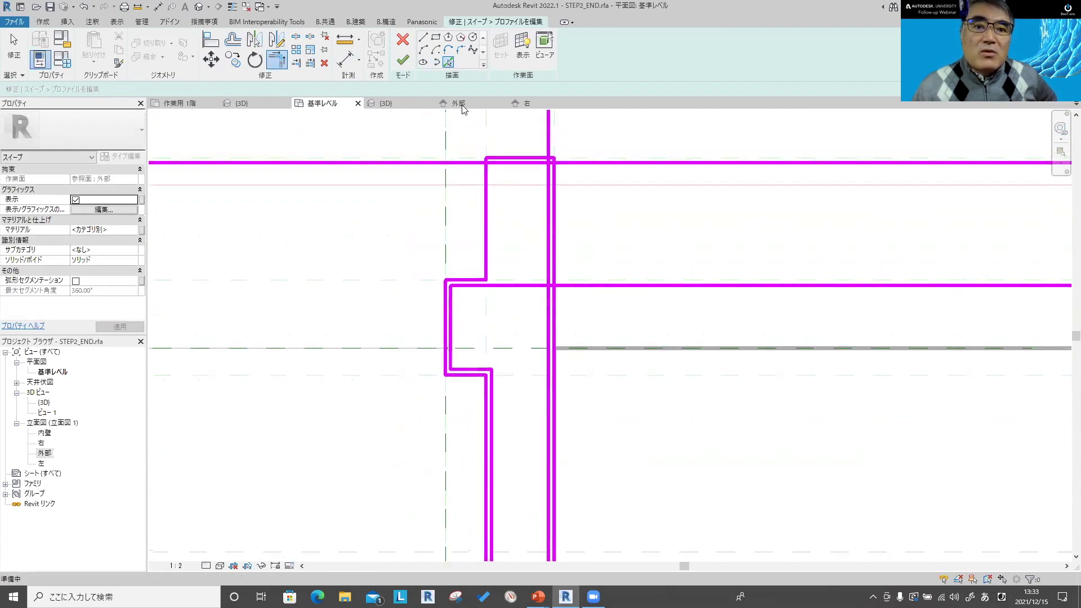
Step: Pick another sketch line from existing edges at a 2 offset
click(448, 62)
scroll(492, 206, down, 1)
scroll(492, 206, down, 1)
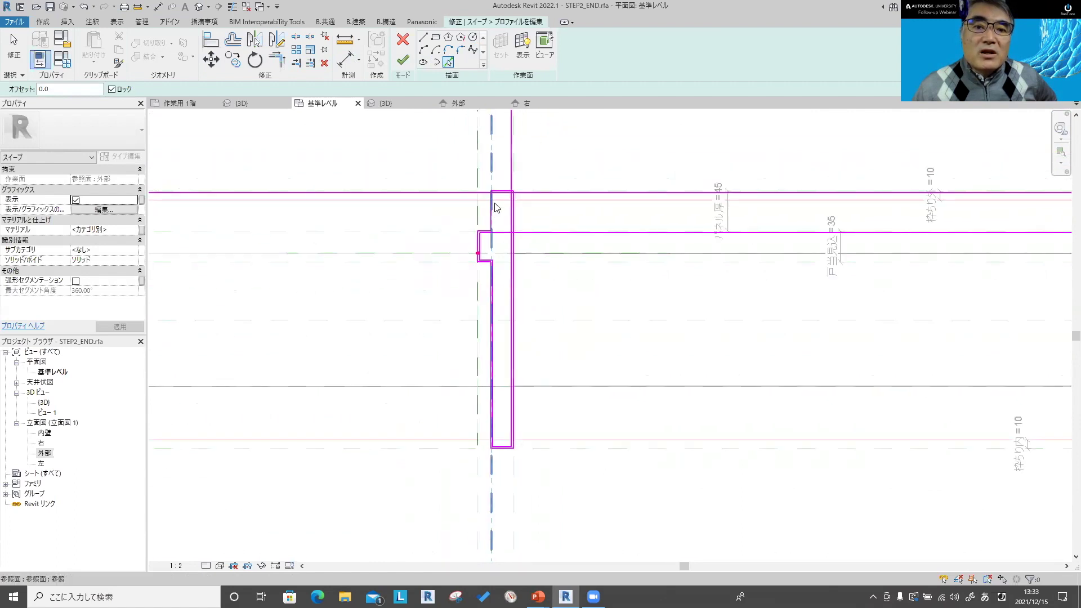
text(20)
key(BackSpace)
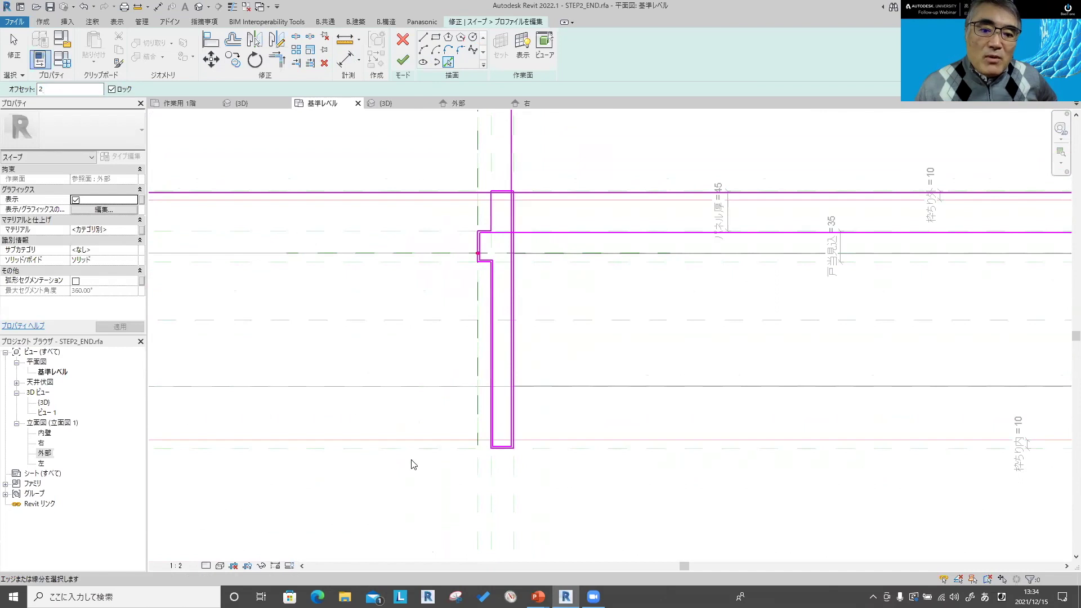
scroll(497, 487, up, 2)
scroll(495, 482, up, 2)
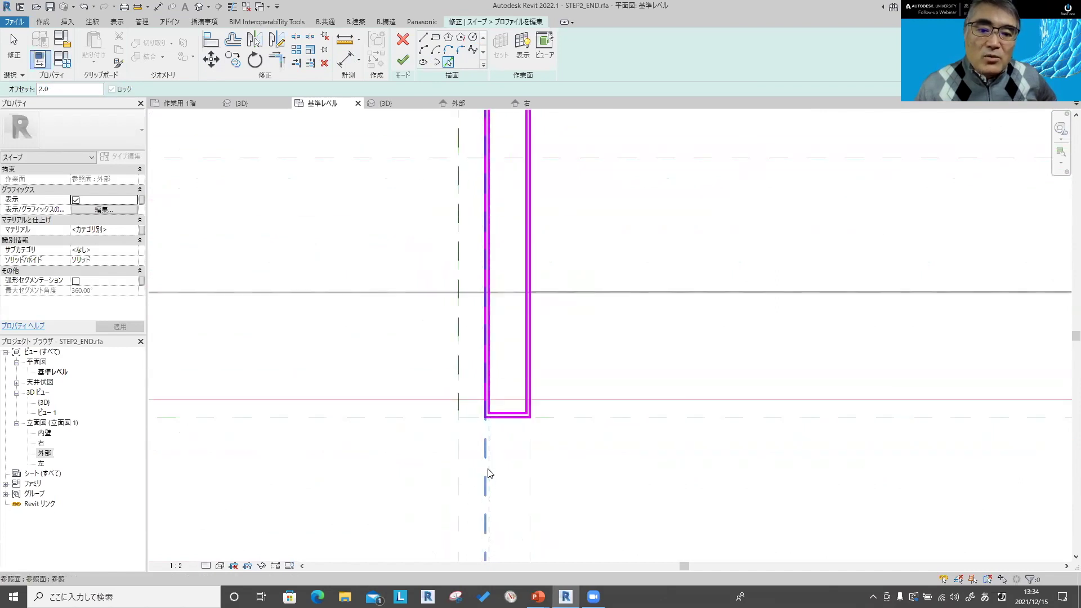
middle_drag(511, 304, 518, 507)
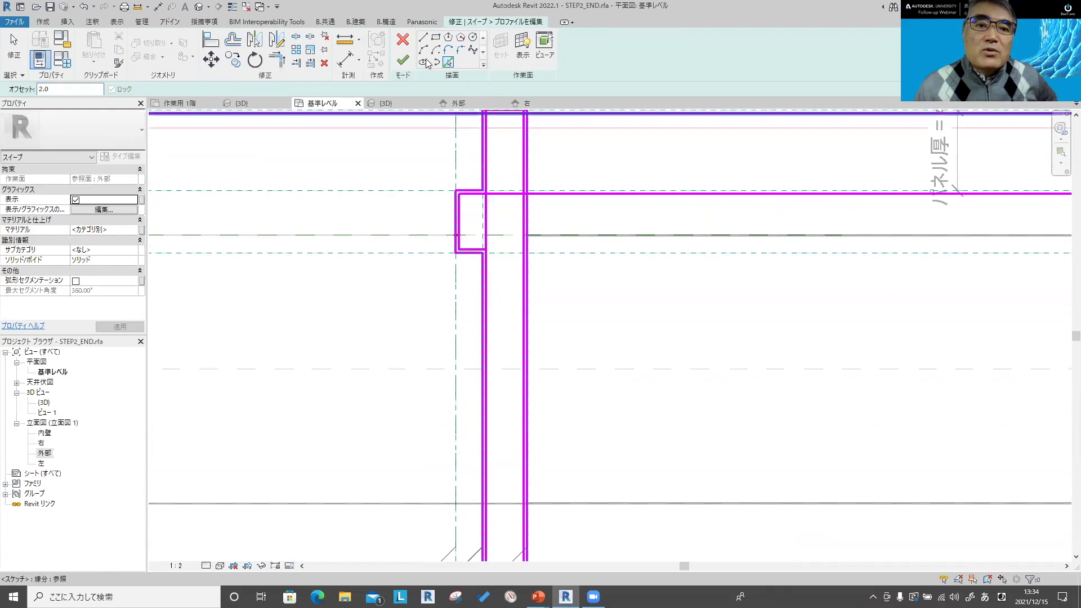
Step: Trim the horizontal and top lines to close the top corner against the right line
click(276, 59)
click(484, 195)
click(486, 191)
click(488, 127)
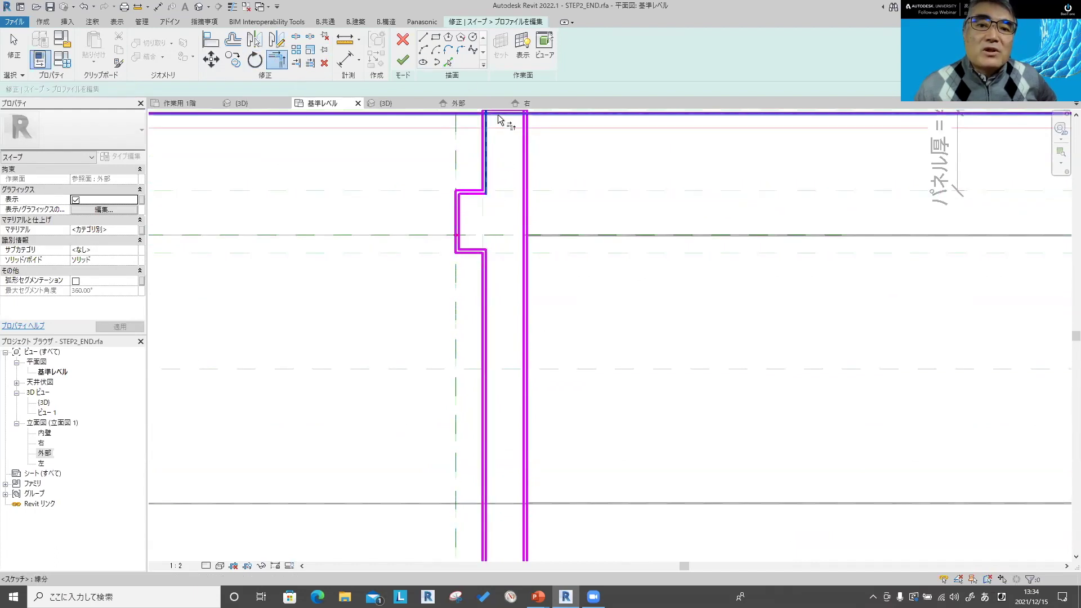
click(525, 140)
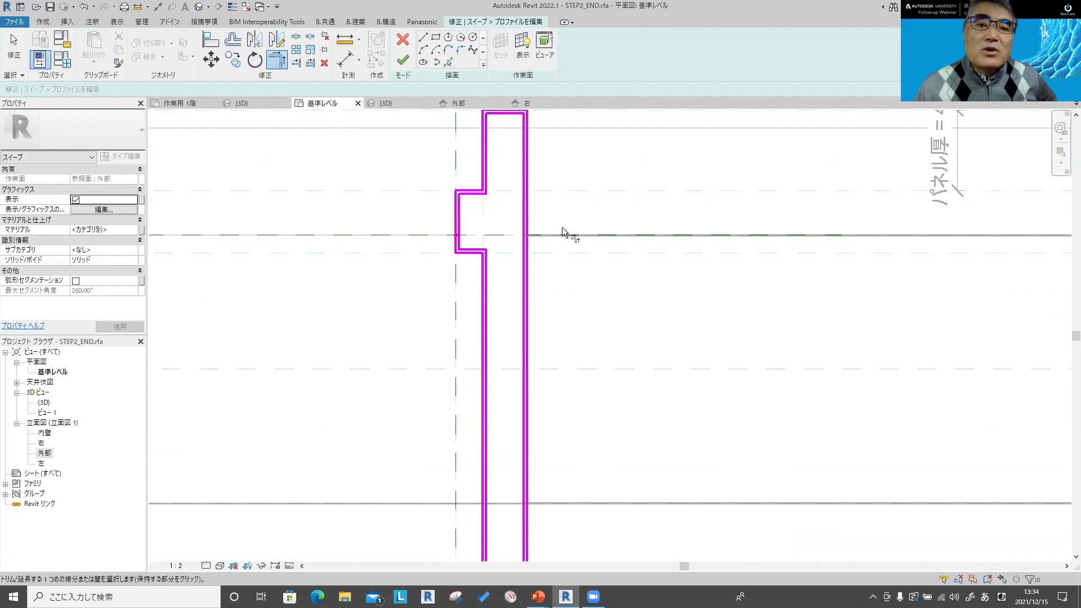
scroll(561, 234, down, 5)
scroll(495, 225, up, 3)
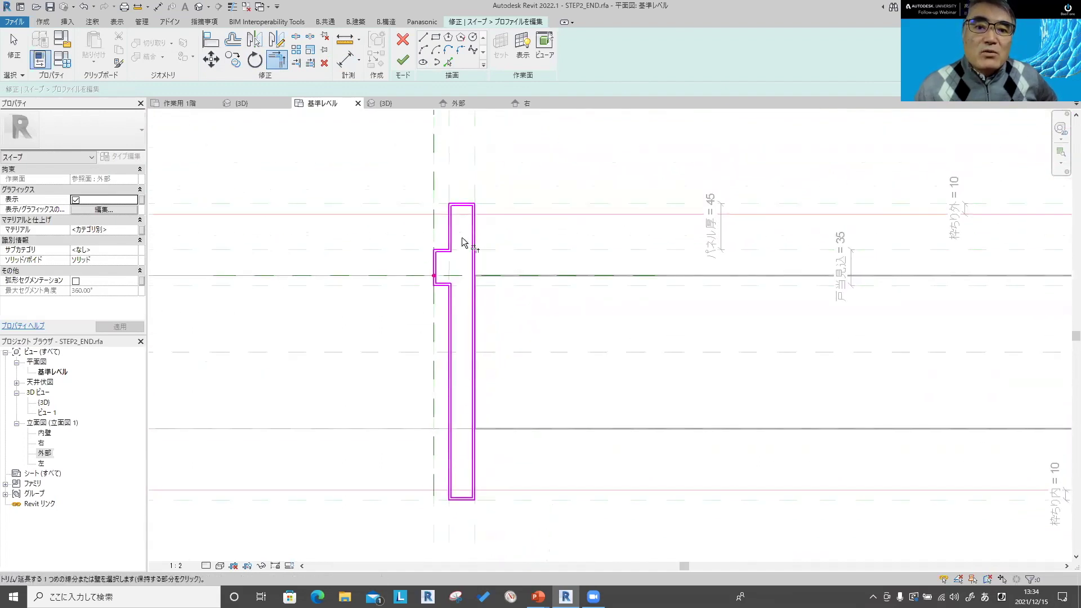
scroll(478, 236, up, 2)
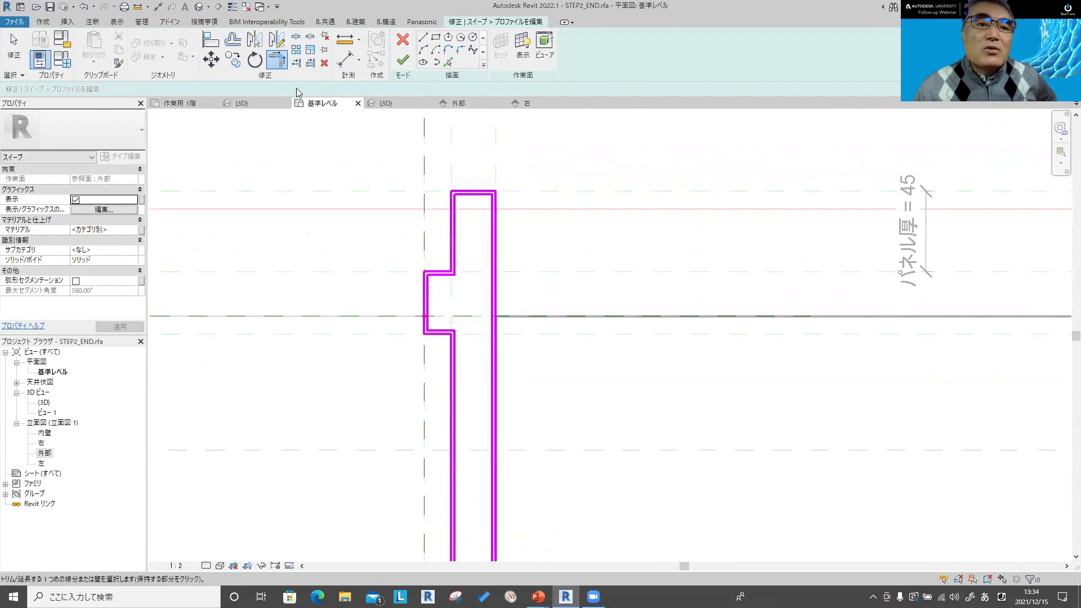
Step: Draw an extra sketch line, then split a profile line with Split Element
click(423, 40)
click(513, 240)
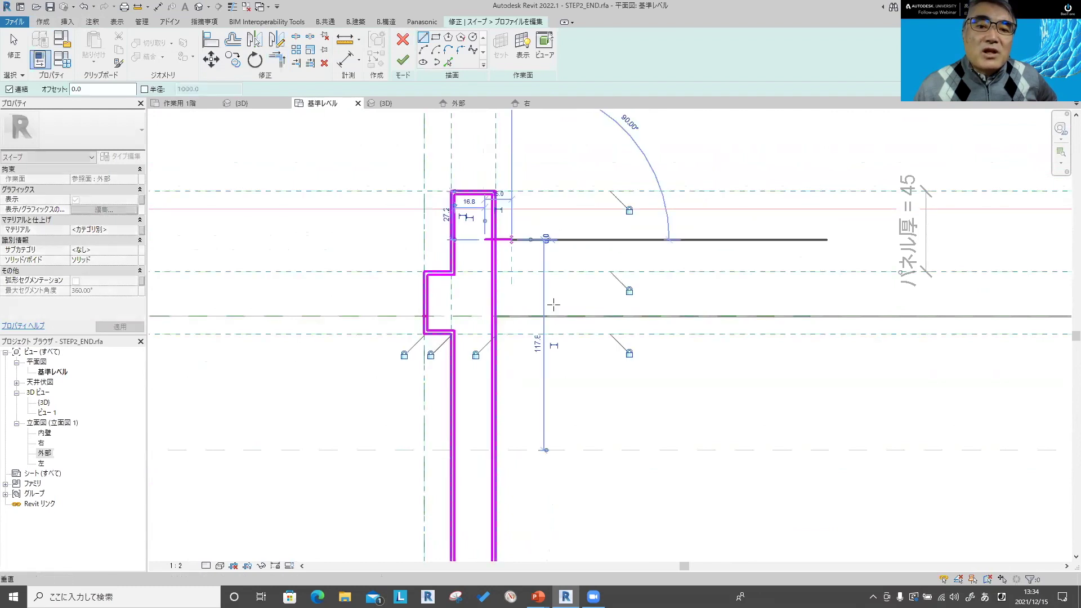
middle_drag(540, 417, 504, 284)
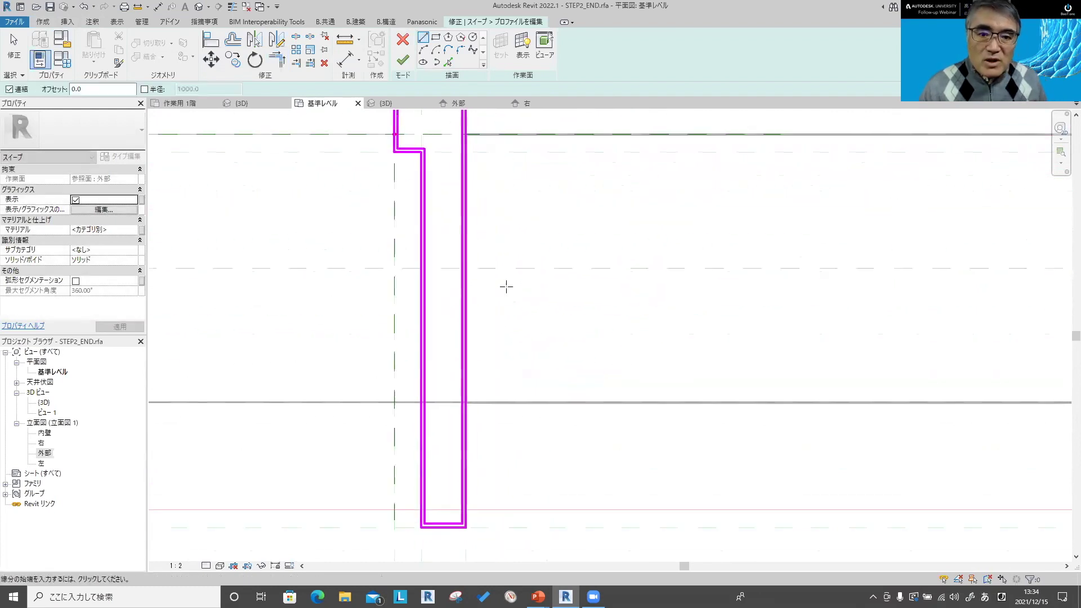
scroll(478, 458, down, 1)
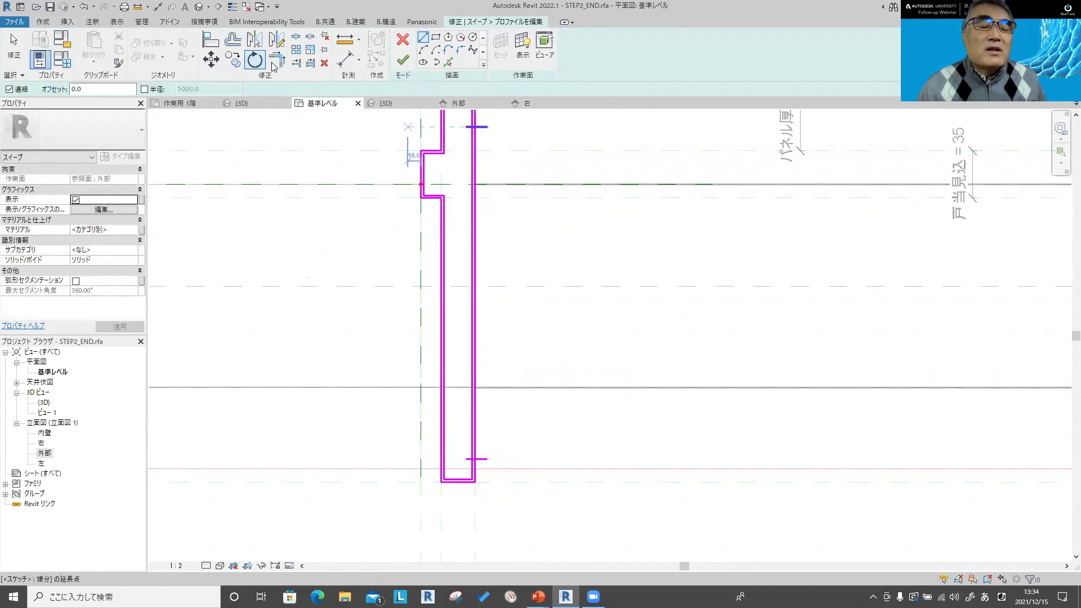
click(294, 40)
scroll(479, 259, up, 2)
scroll(507, 248, up, 1)
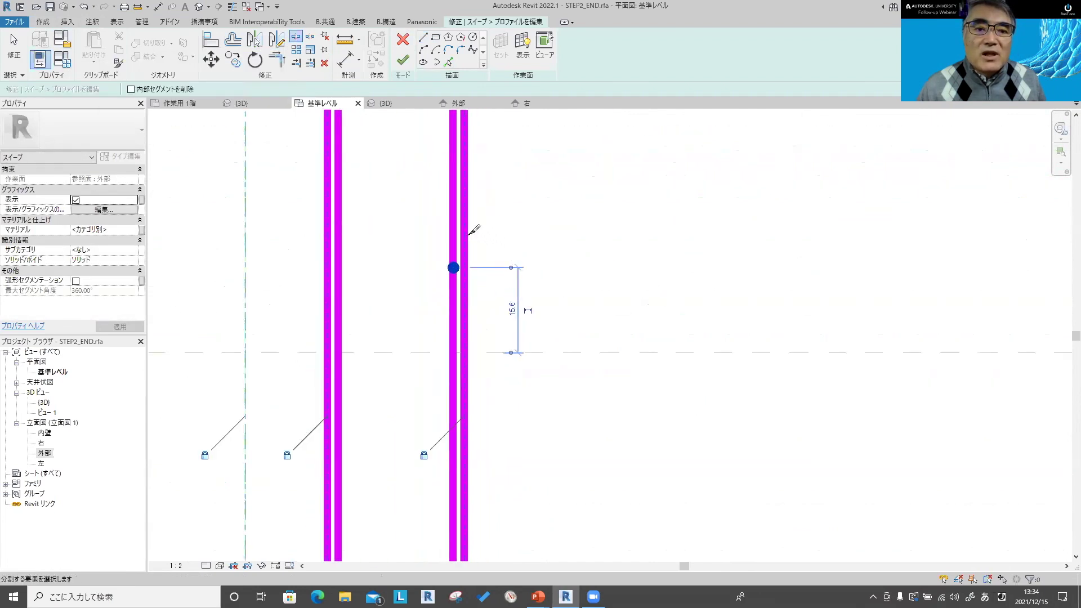
scroll(515, 264, down, 2)
scroll(518, 241, down, 1)
scroll(524, 345, up, 2)
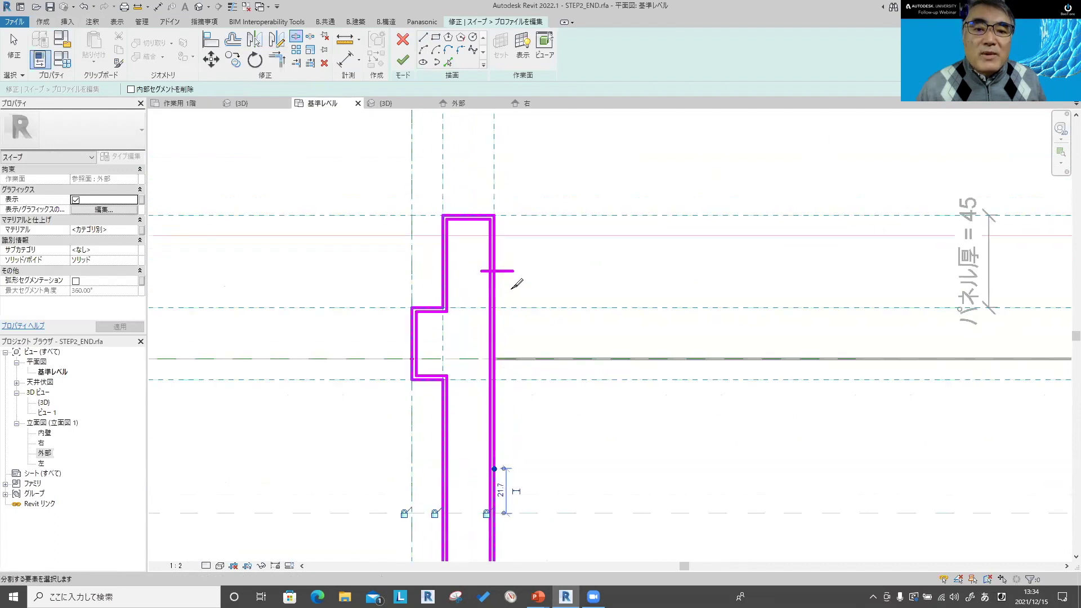
scroll(497, 273, up, 2)
Step: Trim the horizontal line and the inner and outer vertical lines into corners
click(277, 58)
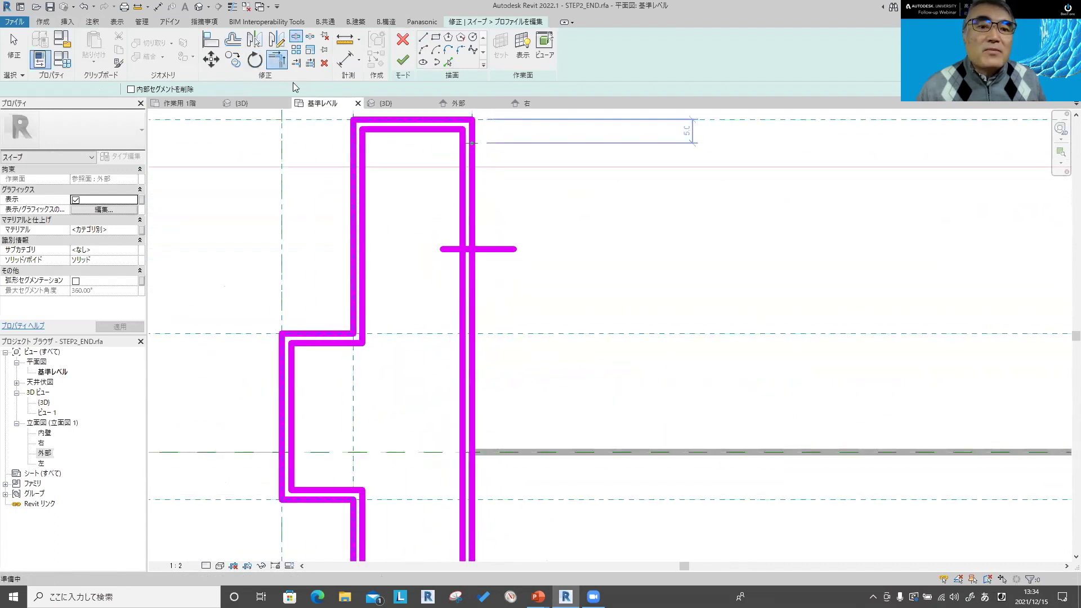
click(496, 249)
click(462, 236)
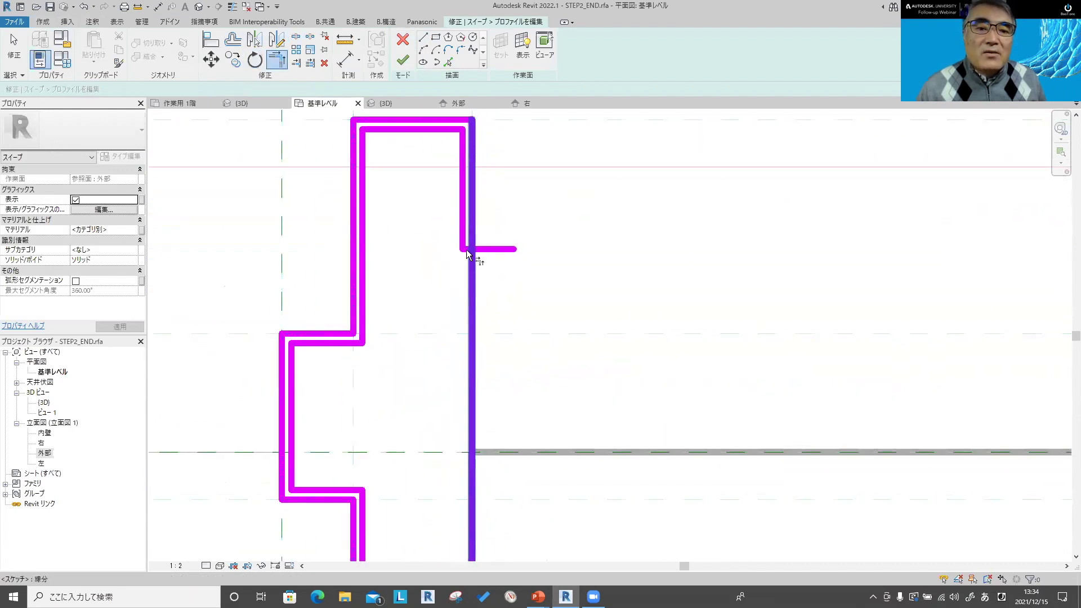
click(466, 254)
scroll(501, 314, down, 2)
scroll(470, 209, down, 1)
scroll(450, 469, up, 4)
Step: Trim the U-shaped profile end lines into corners and remove the horizontal line's excess
middle_drag(451, 469, 427, 362)
scroll(419, 301, up, 3)
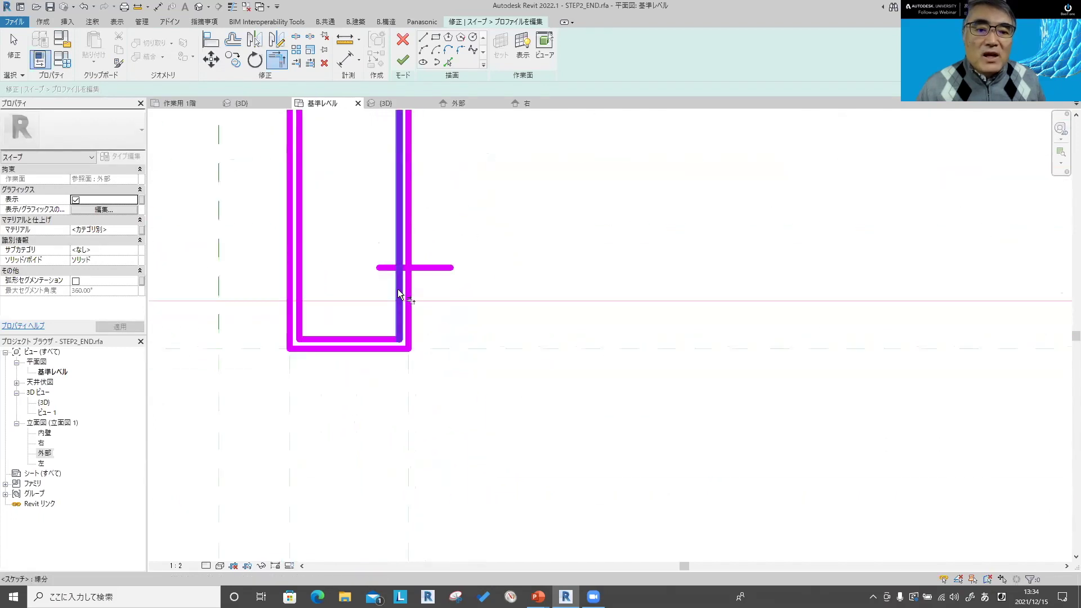
click(421, 274)
scroll(422, 276, up, 2)
scroll(364, 255, up, 2)
click(365, 254)
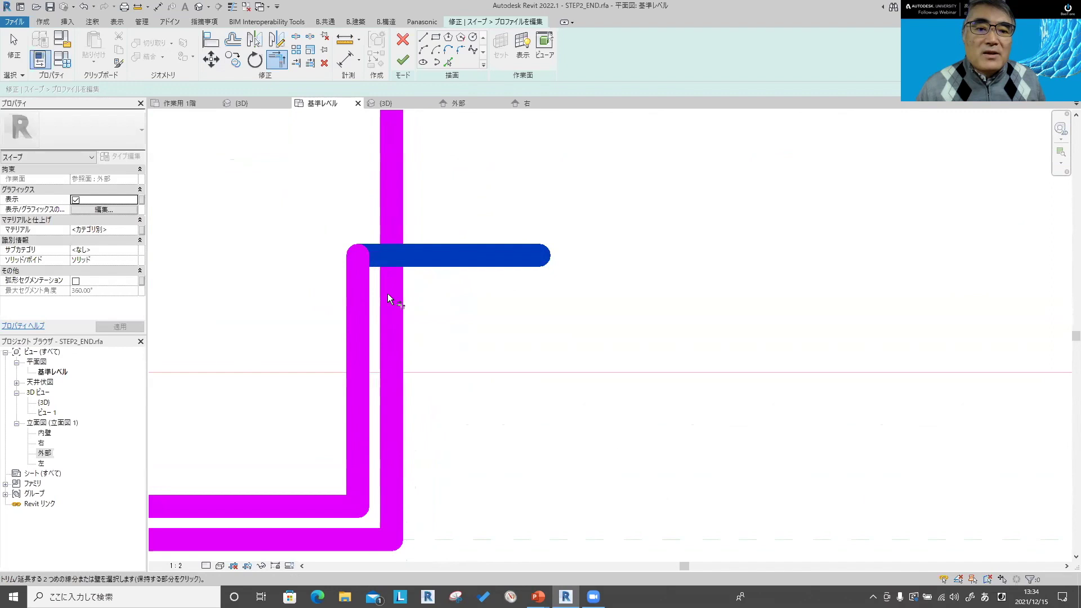
click(387, 293)
scroll(489, 336, down, 3)
scroll(489, 336, down, 1)
scroll(489, 335, down, 2)
scroll(488, 335, down, 1)
scroll(490, 329, down, 1)
scroll(490, 320, up, 2)
scroll(485, 316, up, 1)
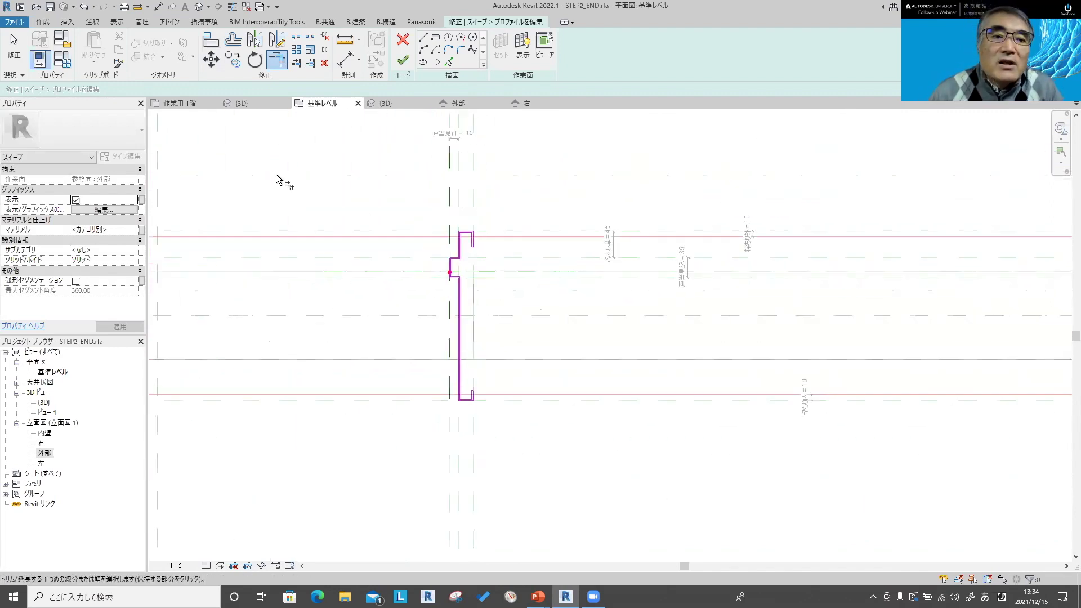
Step: Turn on Auto Sketch Dimensions under Visibility/Graphics annotation categories to show the 2 and 15 sizes
click(103, 210)
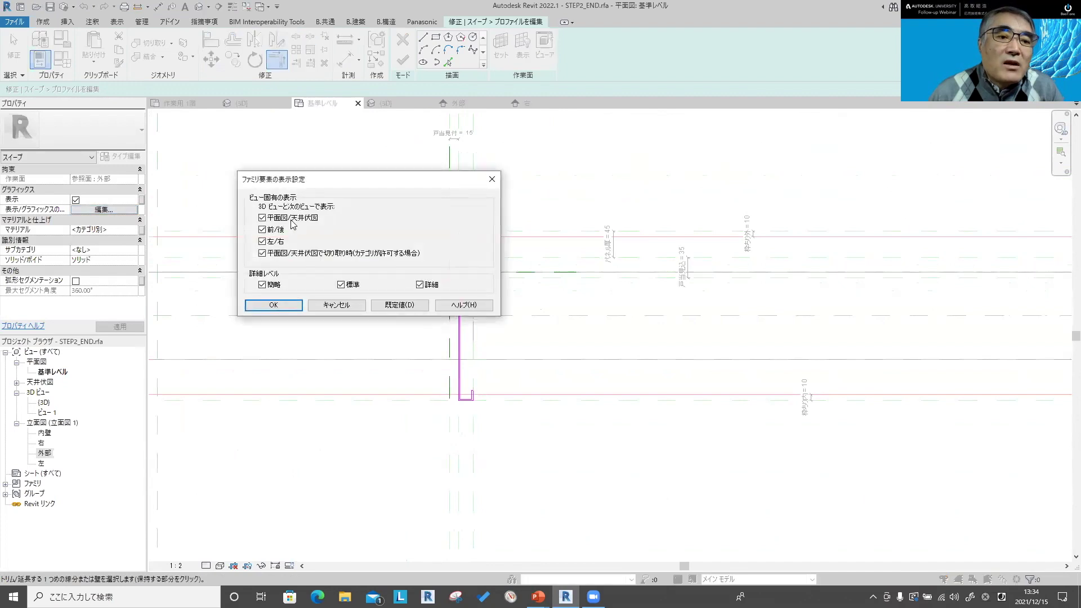
click(351, 306)
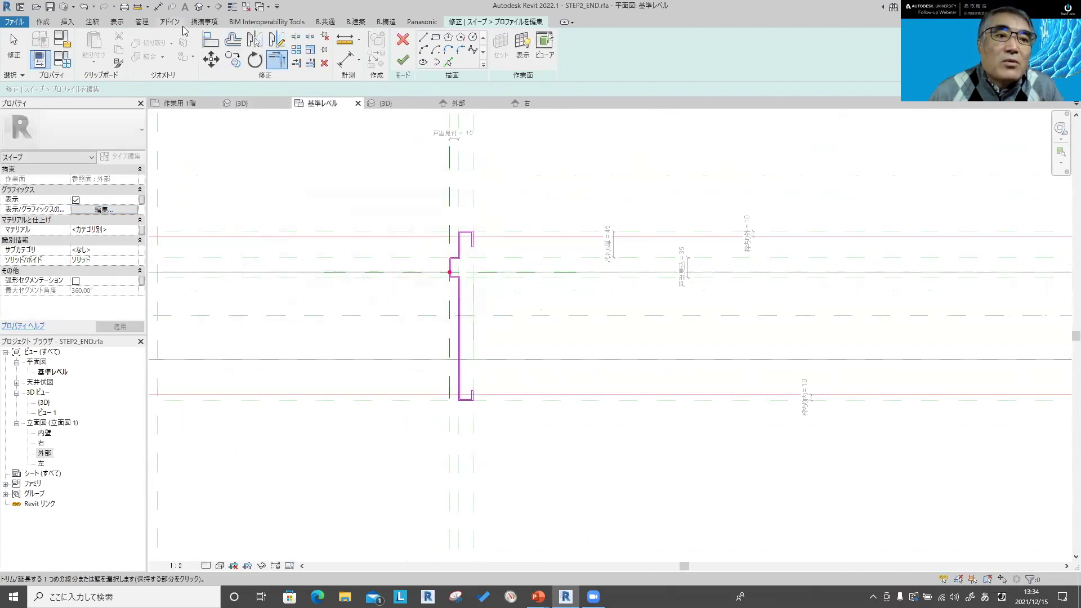
click(116, 22)
click(48, 48)
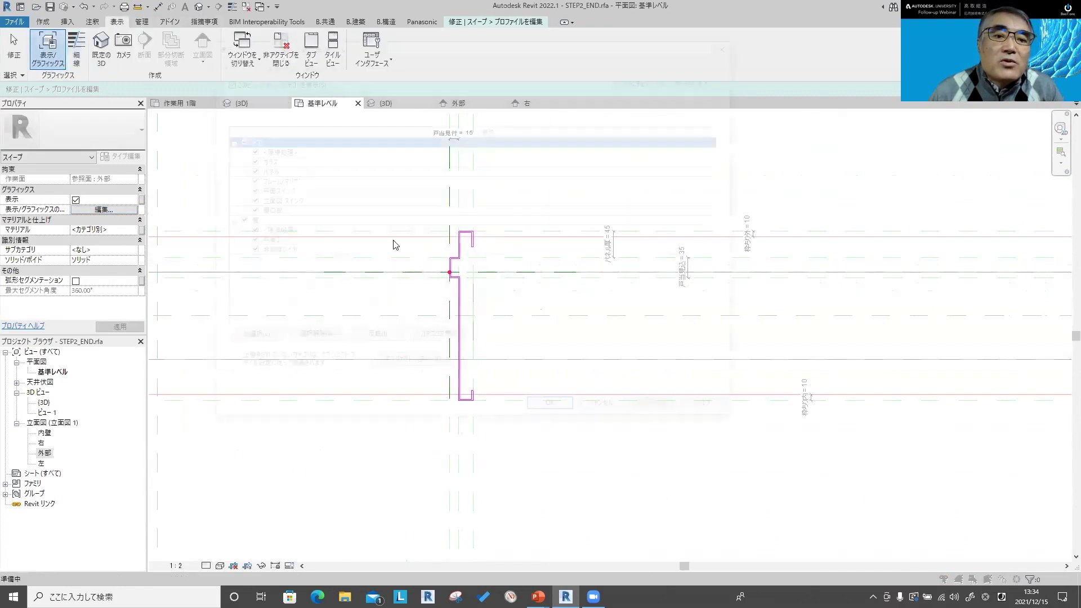
click(282, 63)
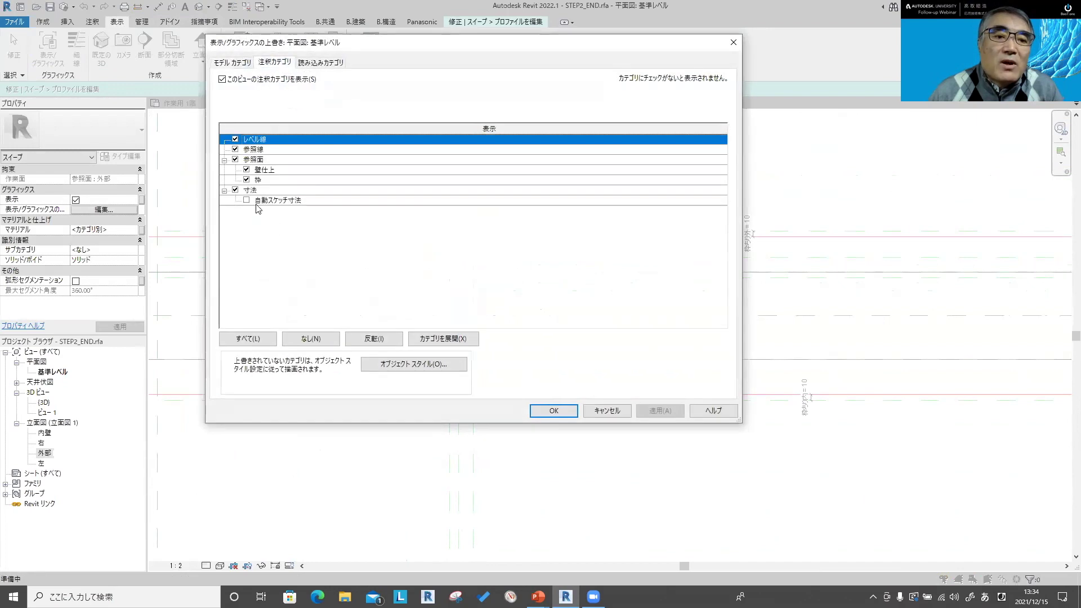
click(258, 201)
click(547, 409)
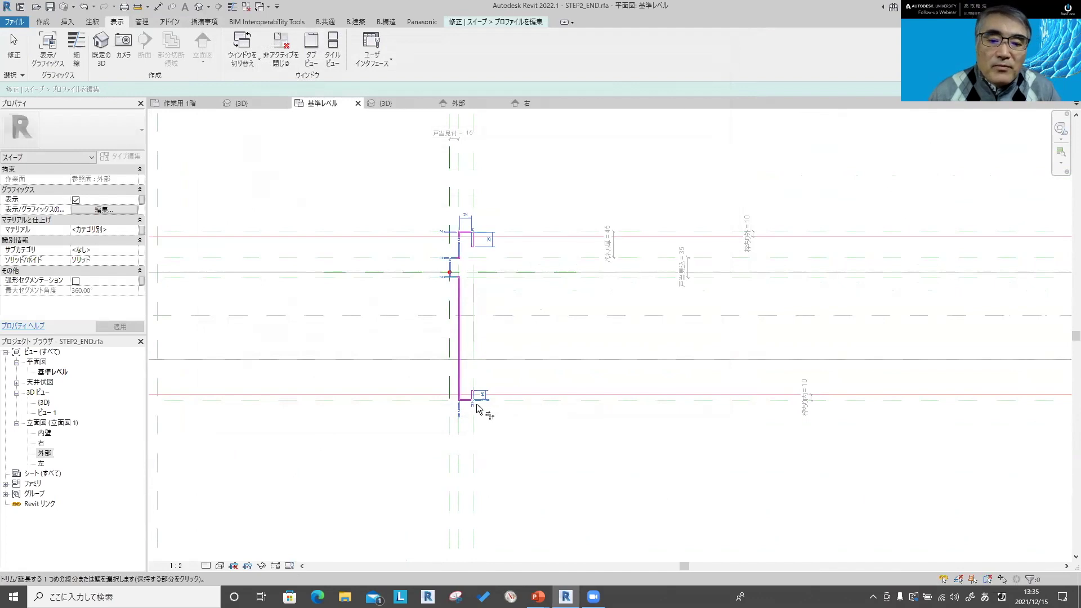
scroll(476, 411, up, 5)
scroll(472, 413, up, 4)
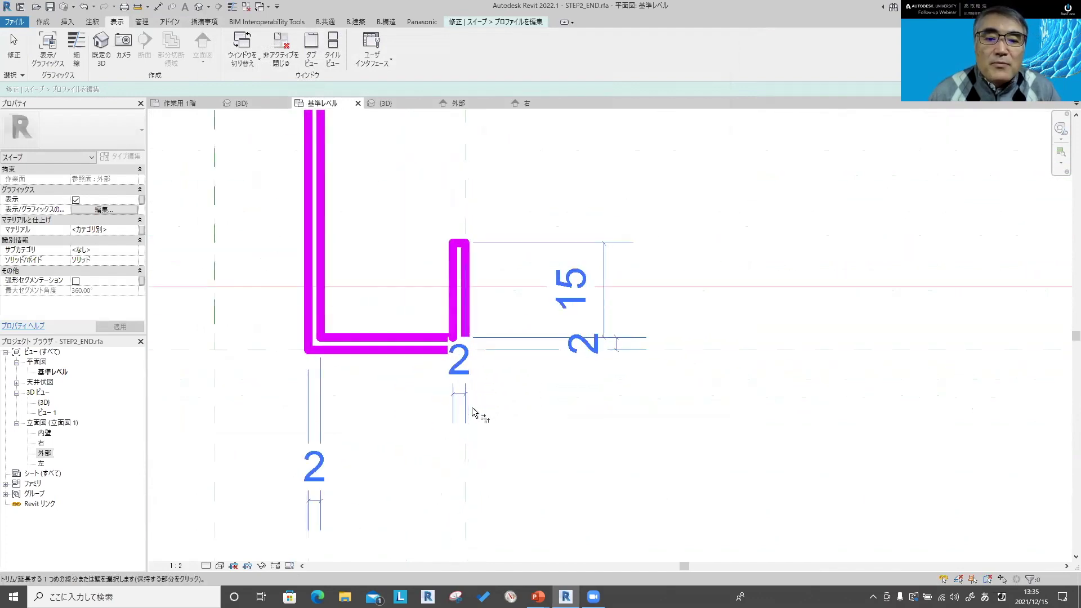
click(14, 47)
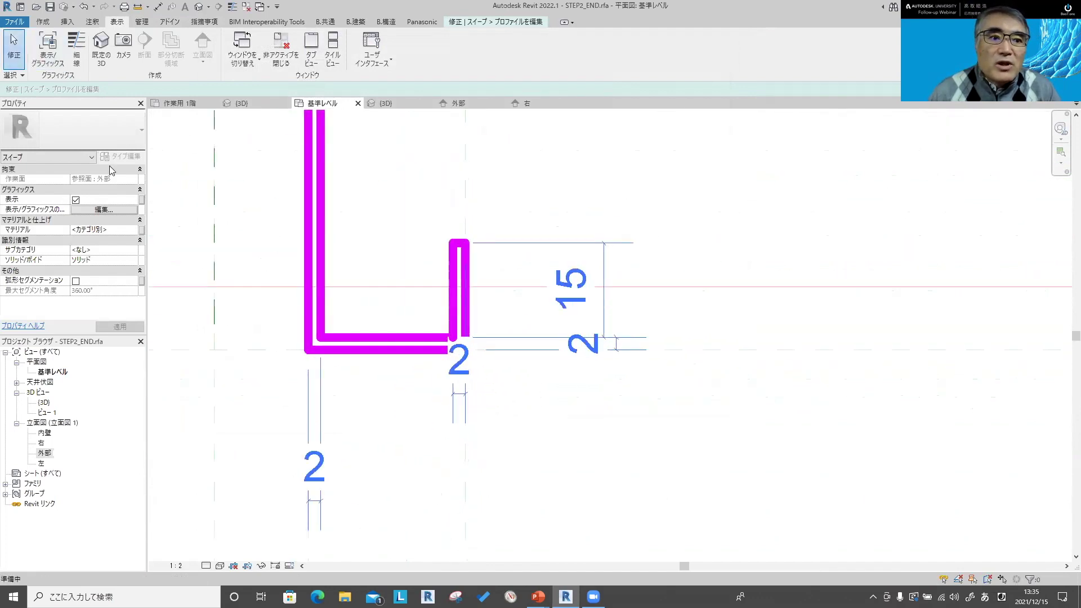
click(466, 406)
drag(466, 406, 469, 513)
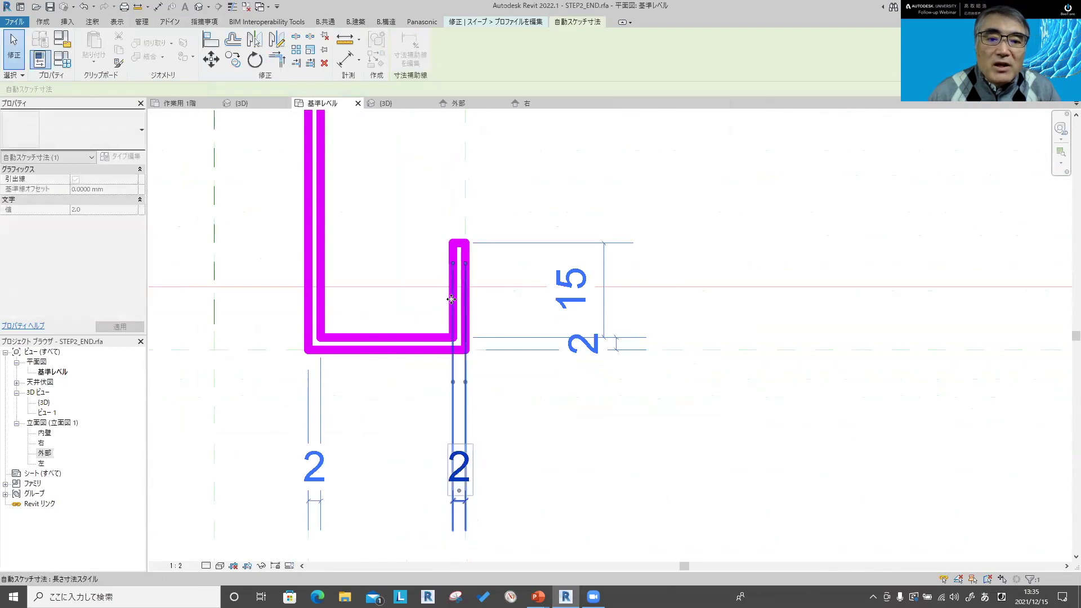
click(596, 302)
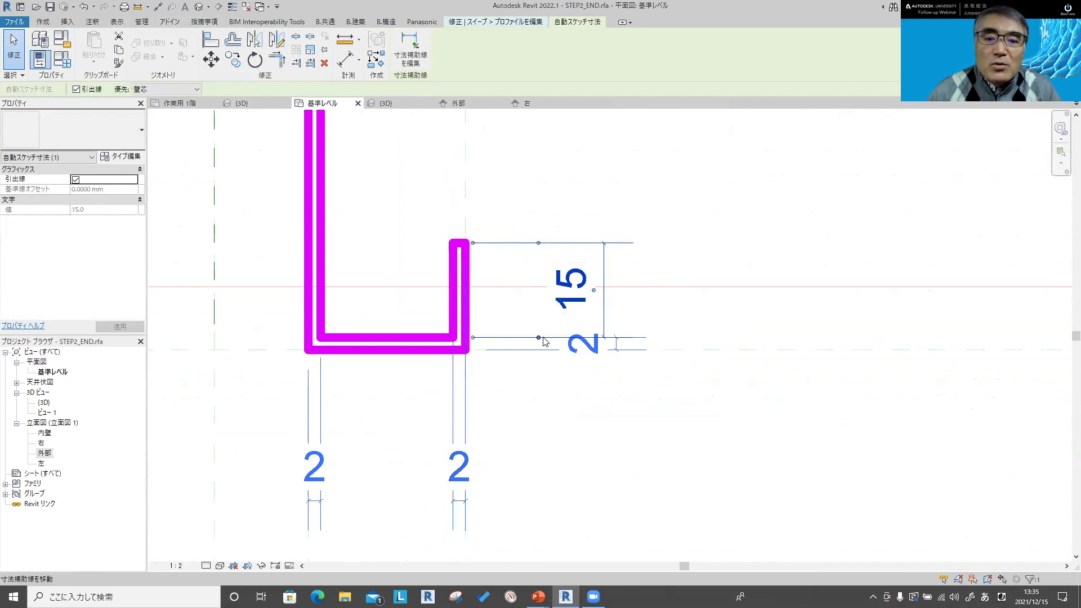
drag(539, 338, 535, 301)
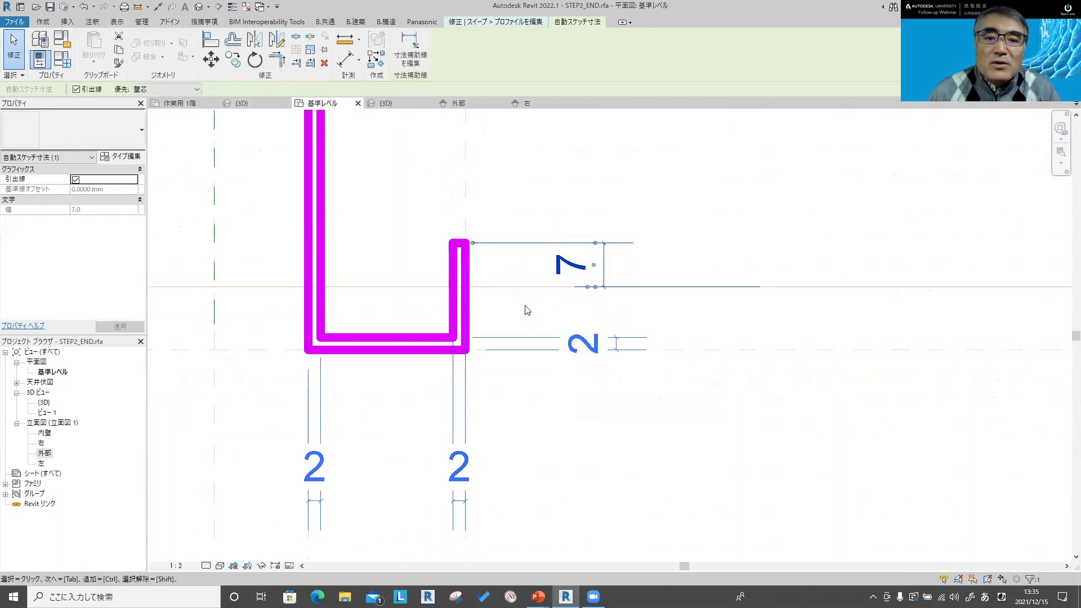
click(422, 217)
drag(403, 215, 495, 272)
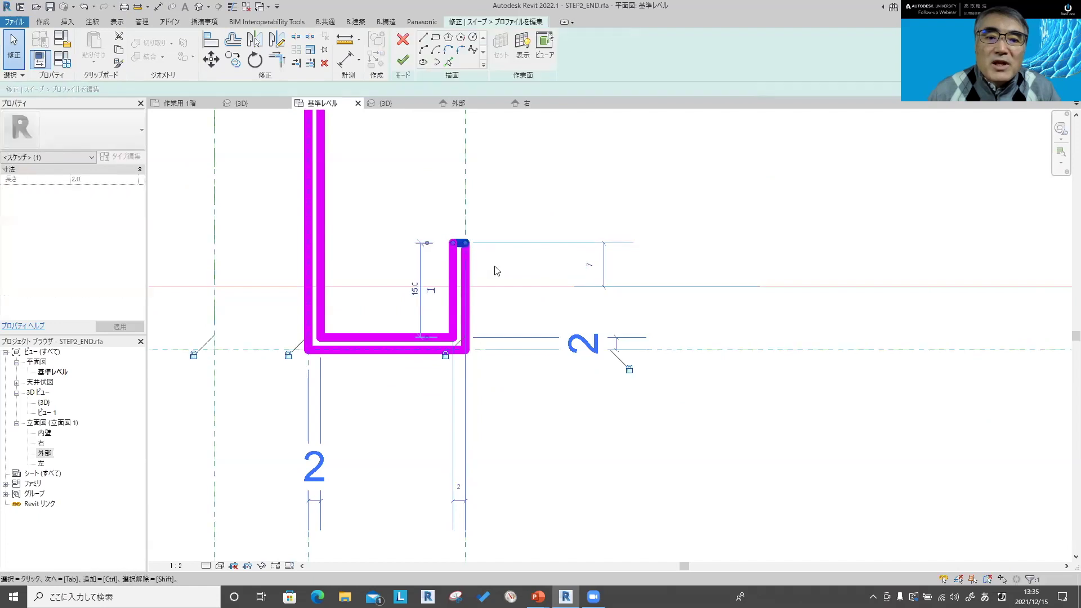
click(589, 266)
text(10)
key(Return)
click(767, 198)
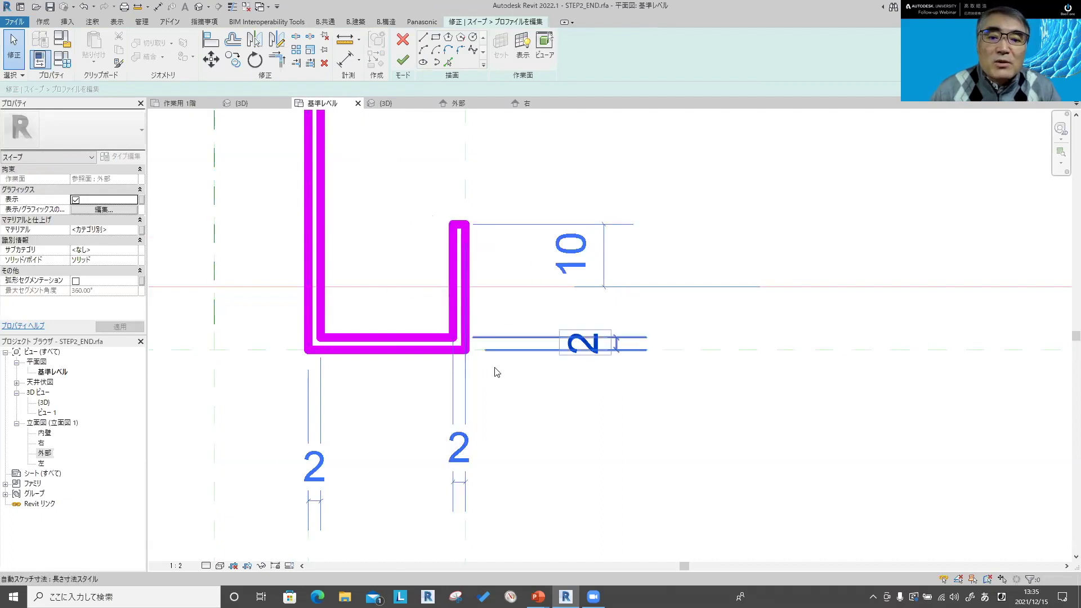
scroll(495, 372, down, 1)
scroll(524, 414, down, 2)
scroll(533, 415, down, 2)
scroll(498, 216, up, 2)
scroll(498, 216, up, 1)
scroll(496, 276, up, 3)
scroll(493, 265, up, 1)
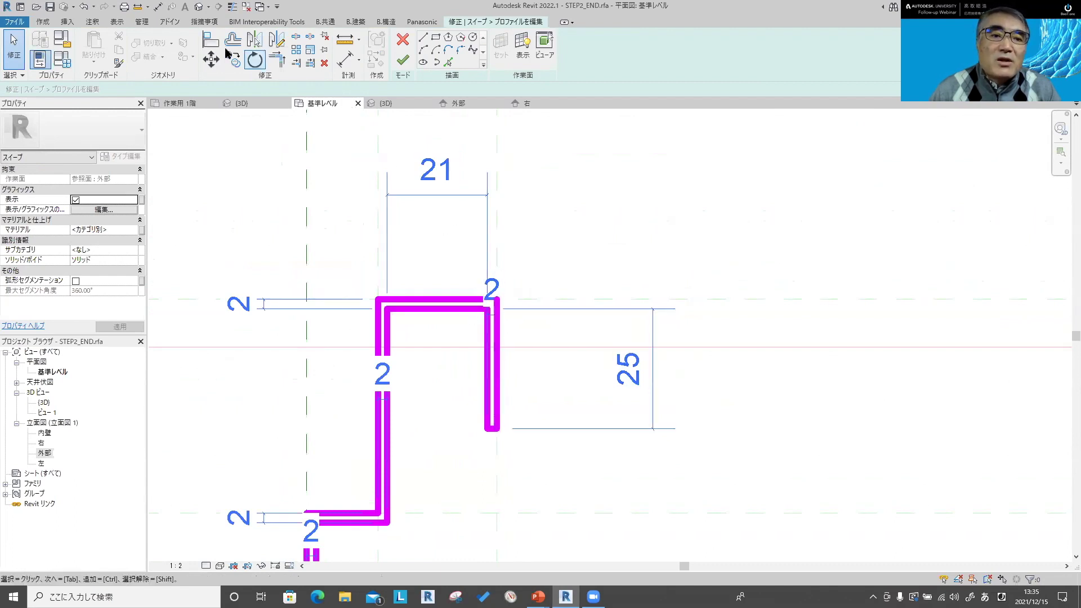
click(210, 39)
click(500, 240)
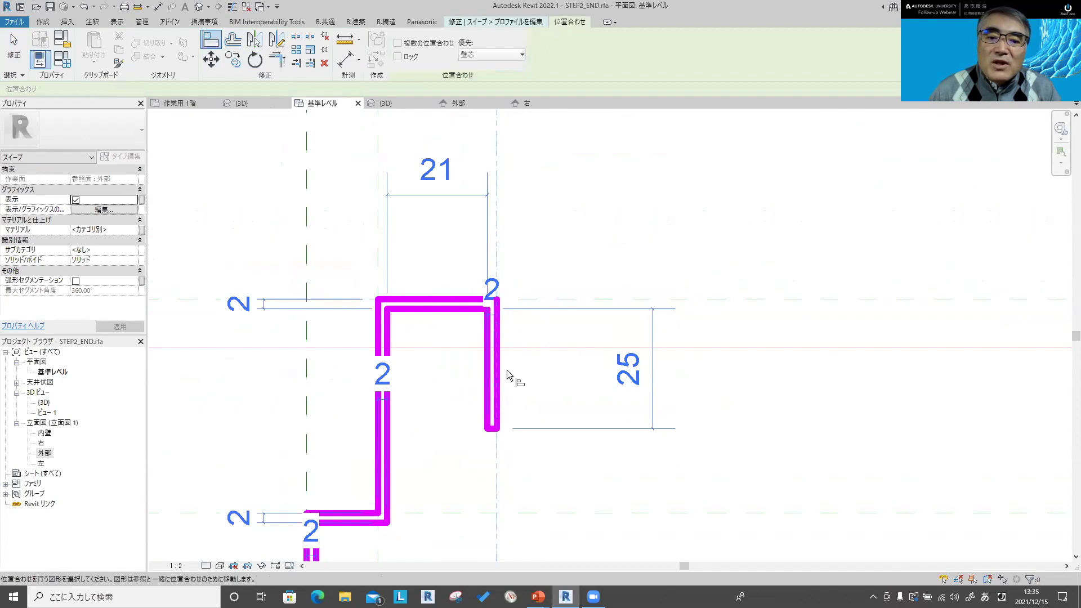
click(500, 374)
click(516, 356)
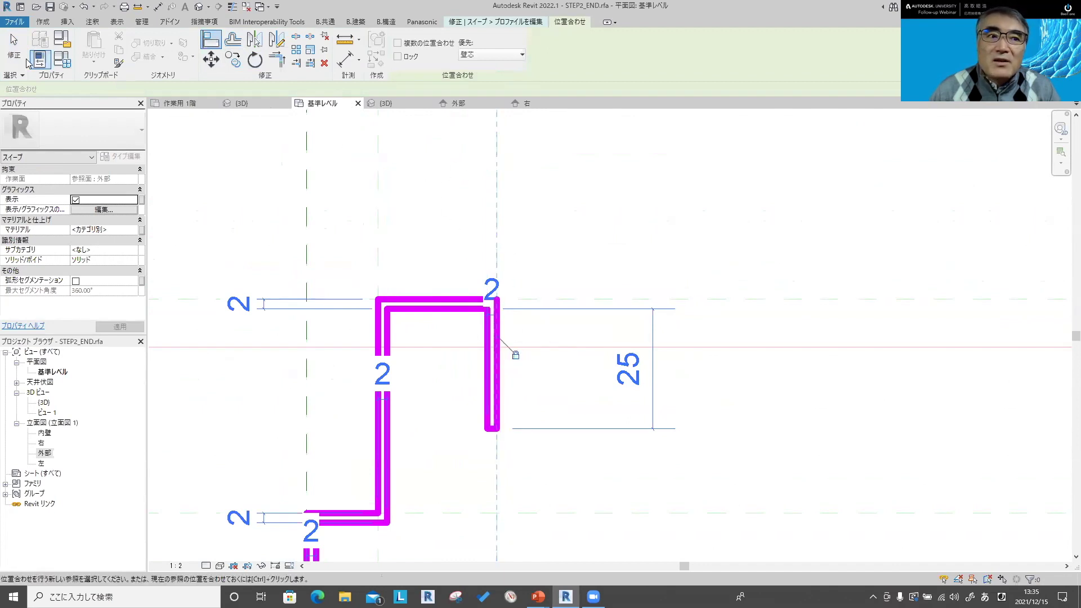
click(13, 50)
click(591, 308)
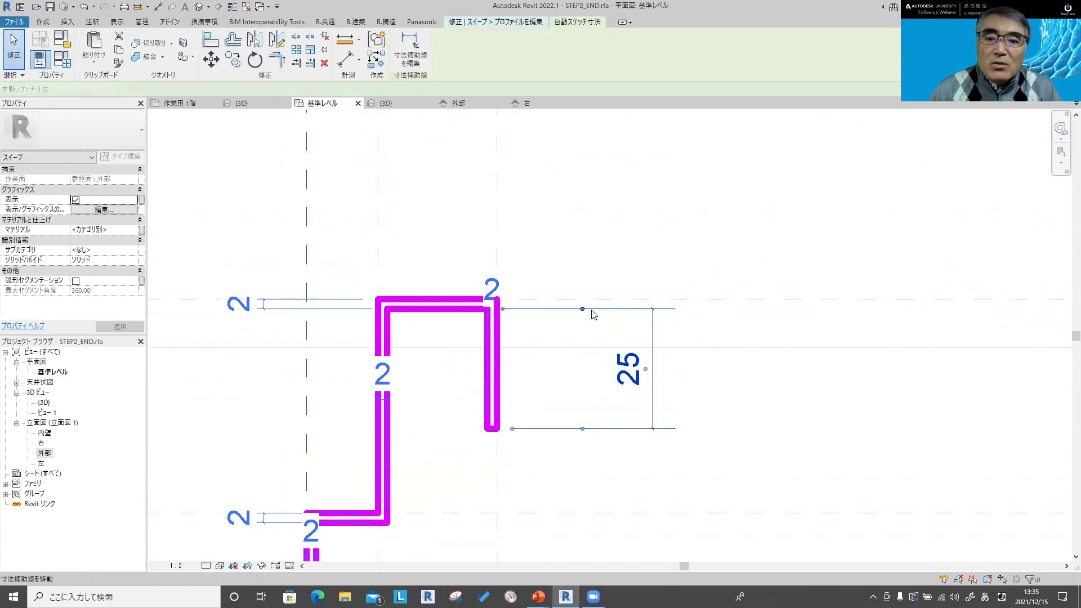
drag(585, 309, 581, 346)
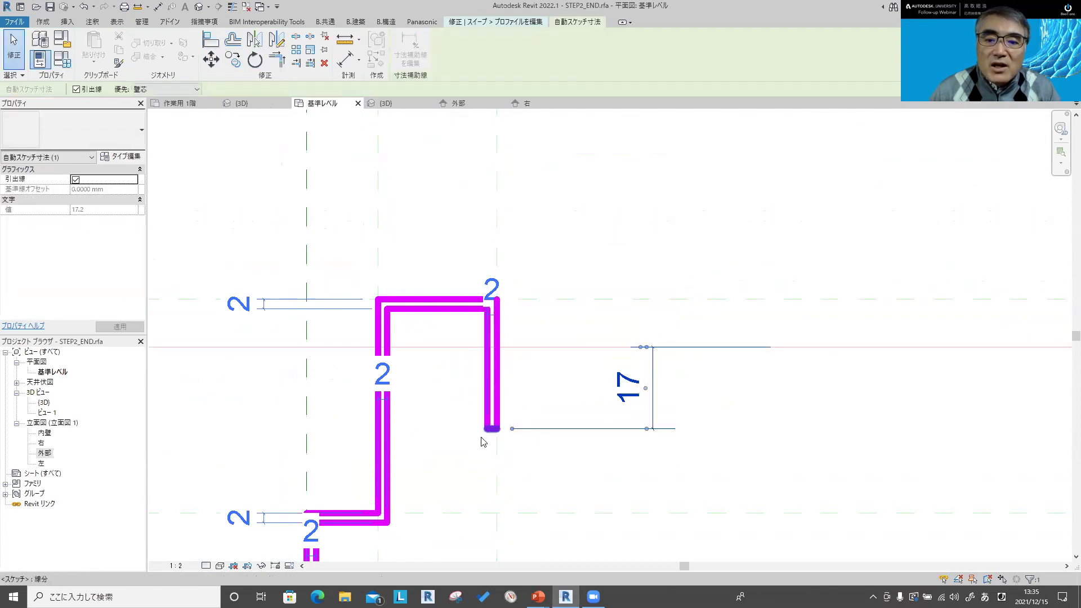
drag(452, 442, 550, 418)
click(638, 390)
text(10)
key(Return)
key(Escape)
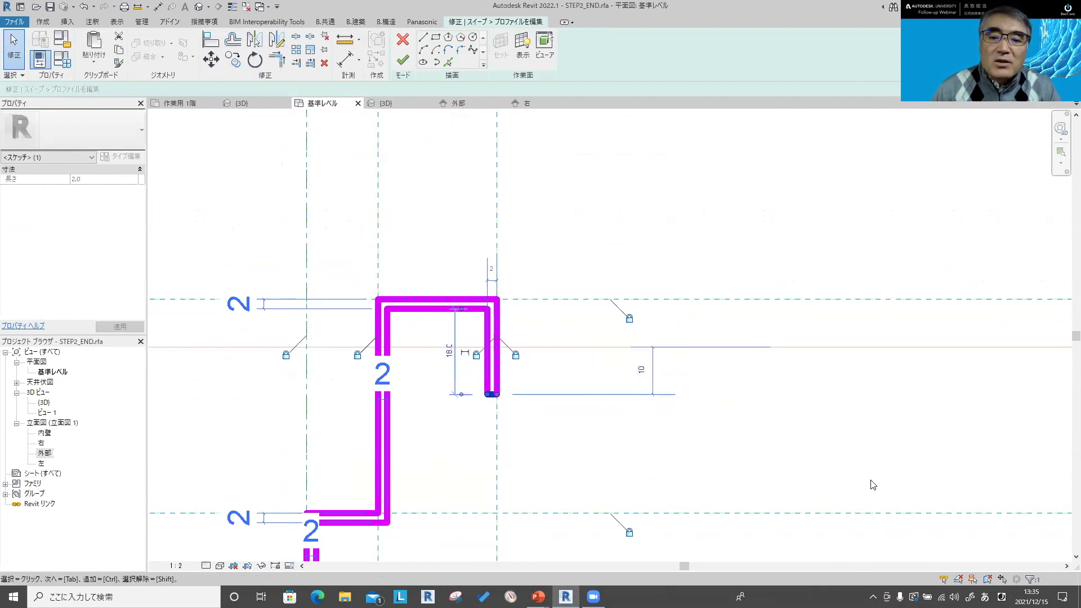
scroll(808, 437, down, 4)
middle_drag(808, 437, 629, 271)
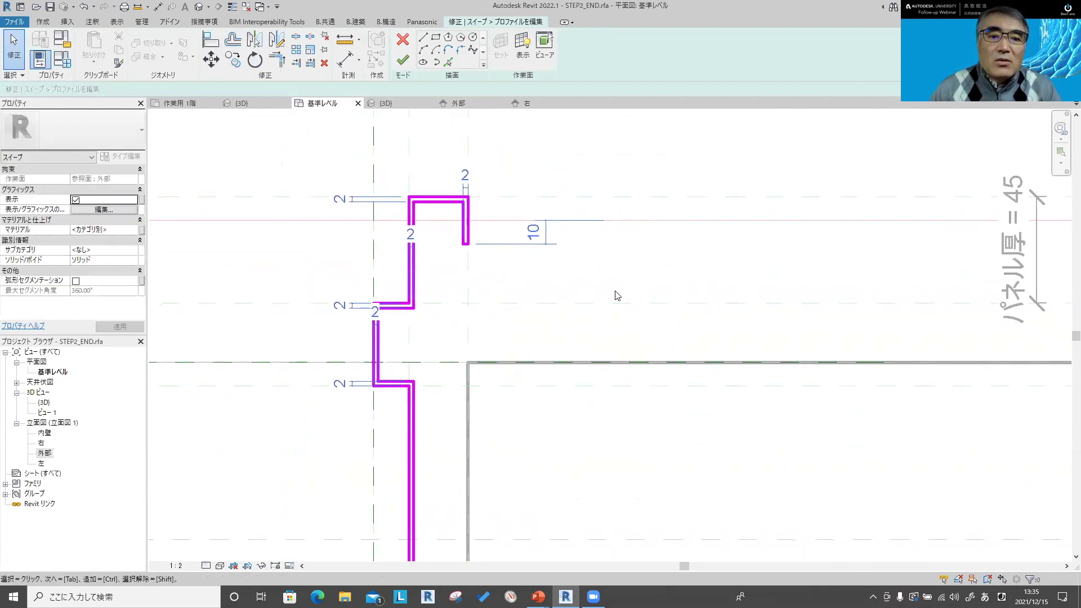
scroll(630, 424, down, 2)
mouse_move(629, 425)
middle_down()
mouse_move(543, 299)
mouse_move(521, 412)
middle_up()
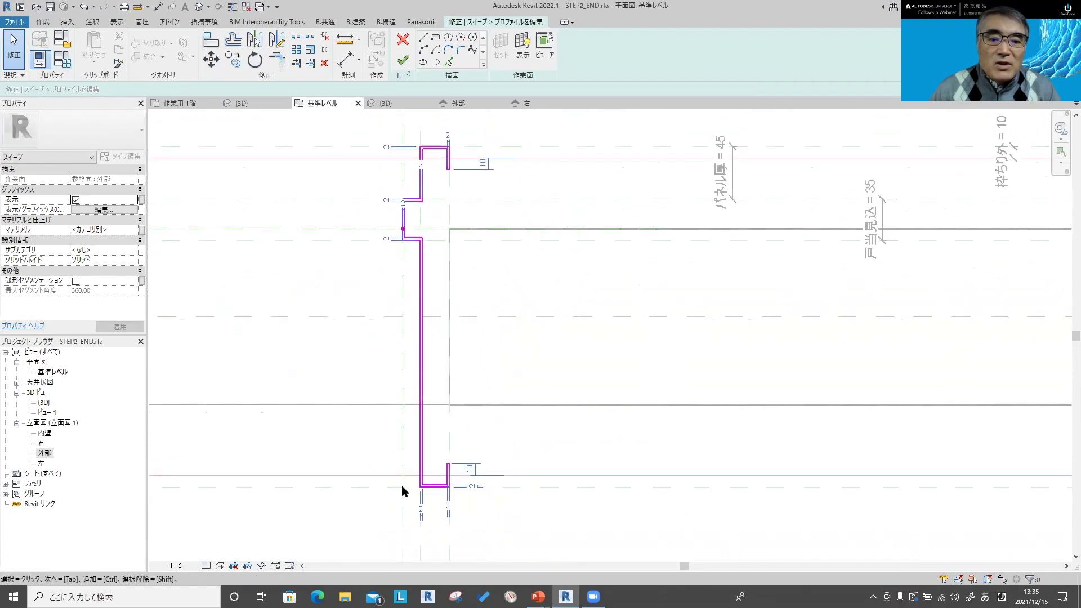
middle_drag(451, 400, 466, 420)
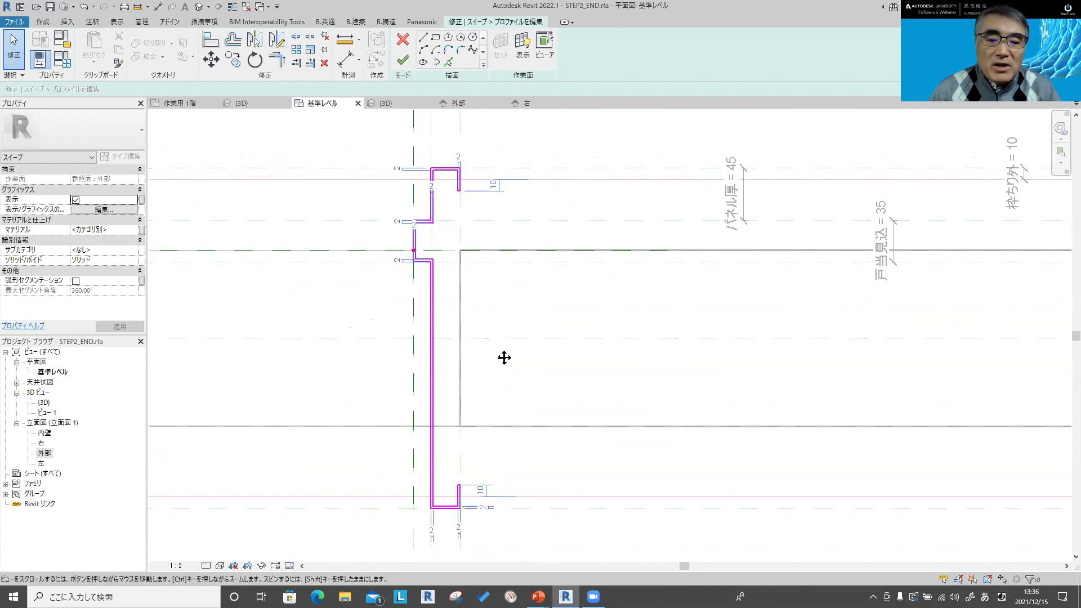
middle_drag(504, 357, 504, 284)
scroll(475, 423, up, 3)
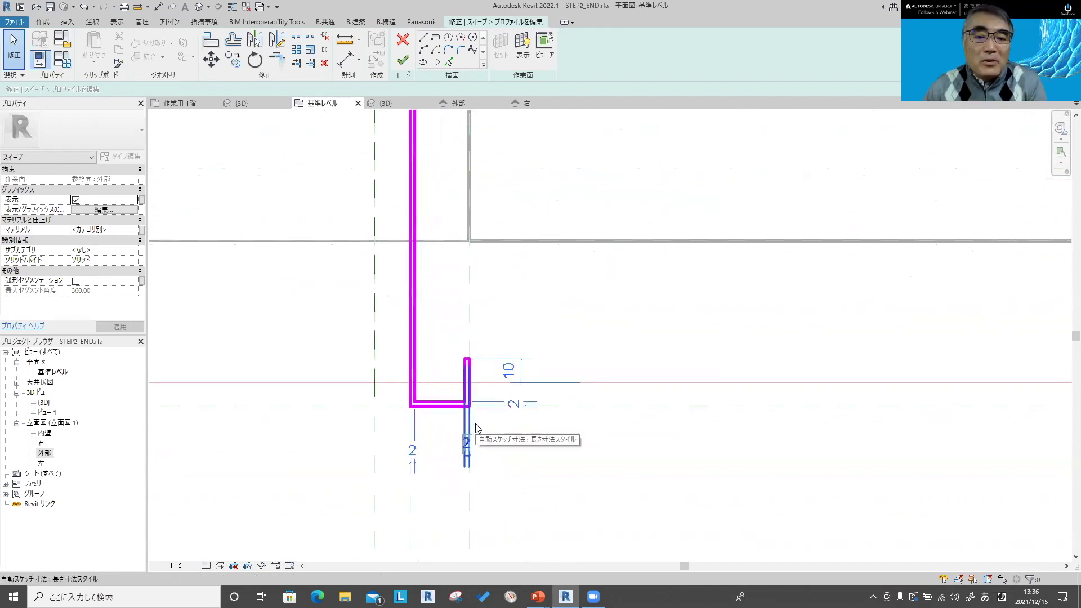
scroll(498, 422, up, 2)
scroll(498, 428, down, 5)
scroll(498, 428, down, 2)
Step: Finish the profile and sweep edits, then view the frame in {3D} with Thin Lines
click(402, 59)
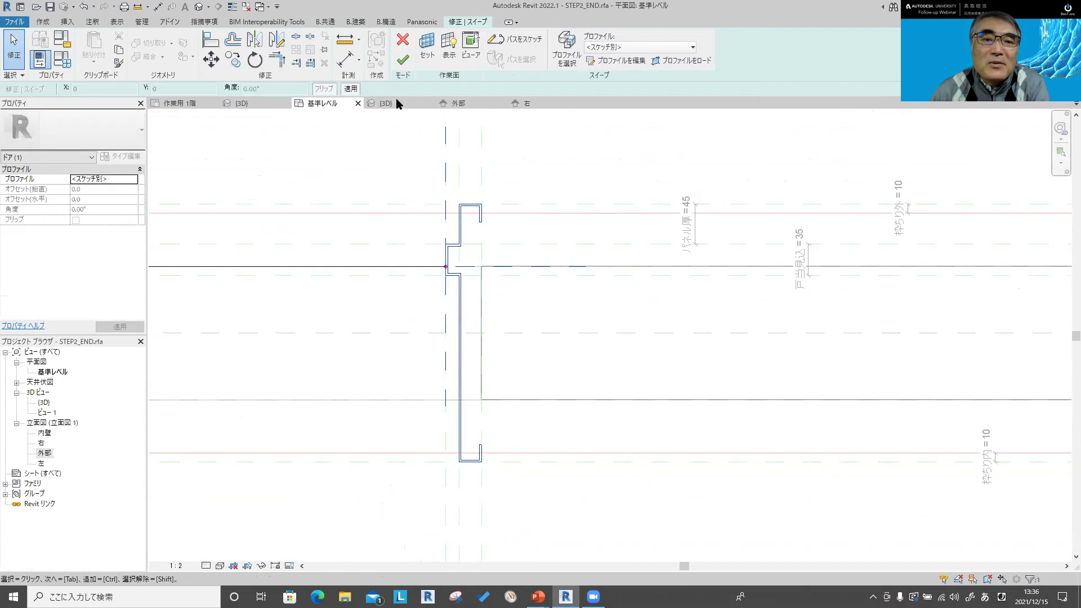
click(402, 60)
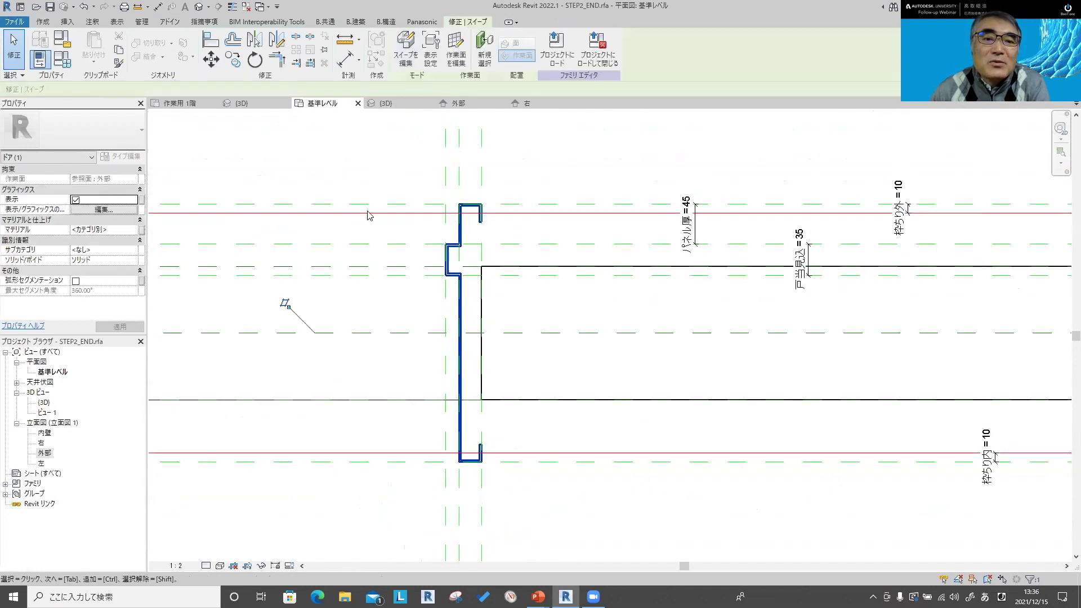
click(200, 7)
click(228, 8)
scroll(656, 338, up, 3)
scroll(617, 266, up, 3)
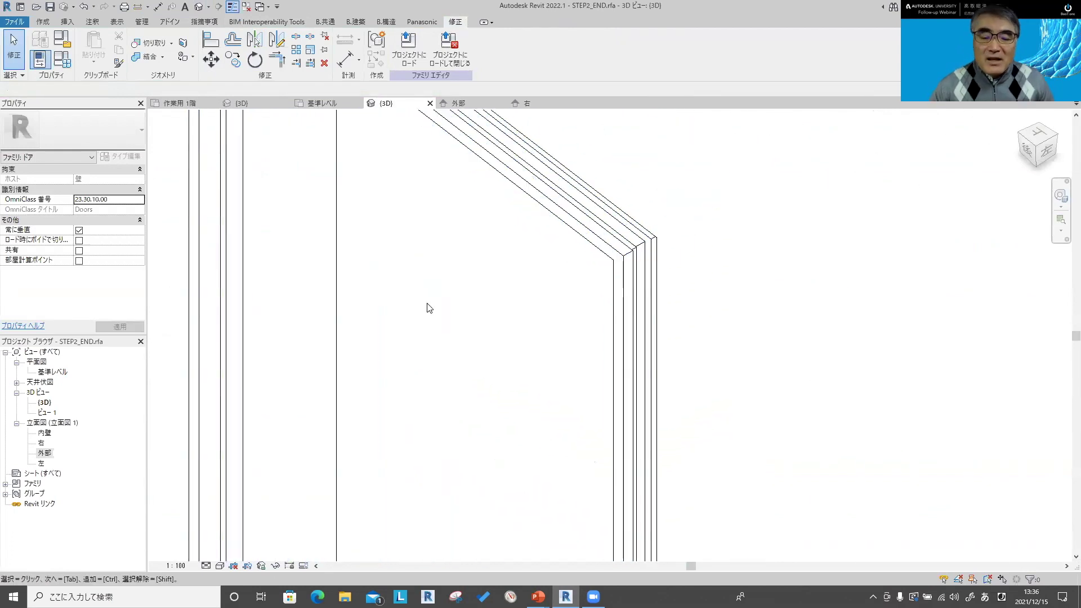
scroll(425, 330, down, 3)
scroll(425, 330, down, 1)
Step: Advance the slide show two slides to the フォームについて slide, then return to Revit
key(alt+Tab)
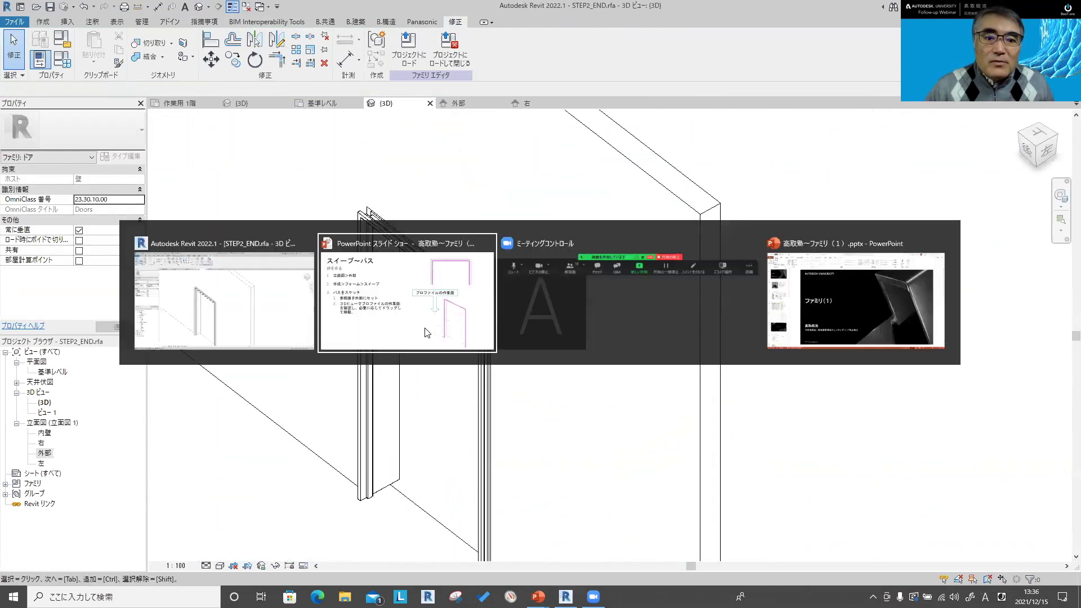
key(Right)
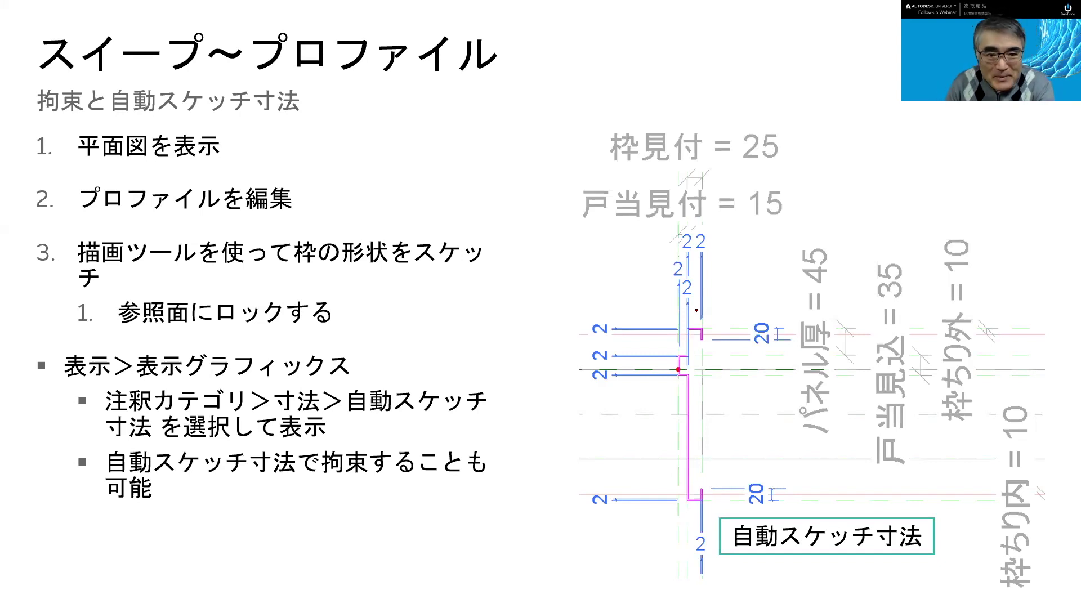
key(Right)
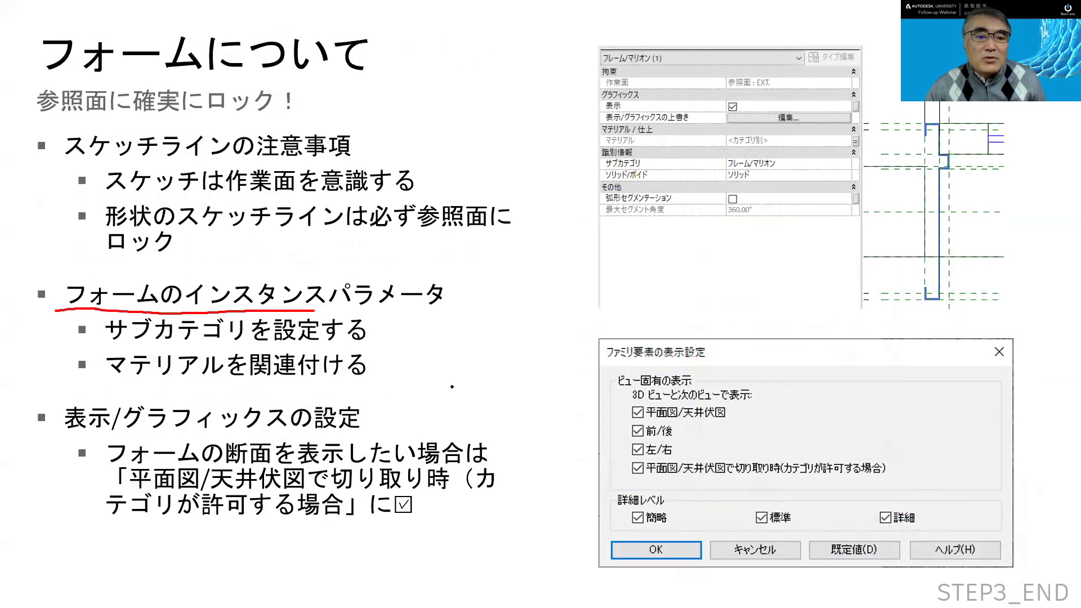
key(alt+Tab)
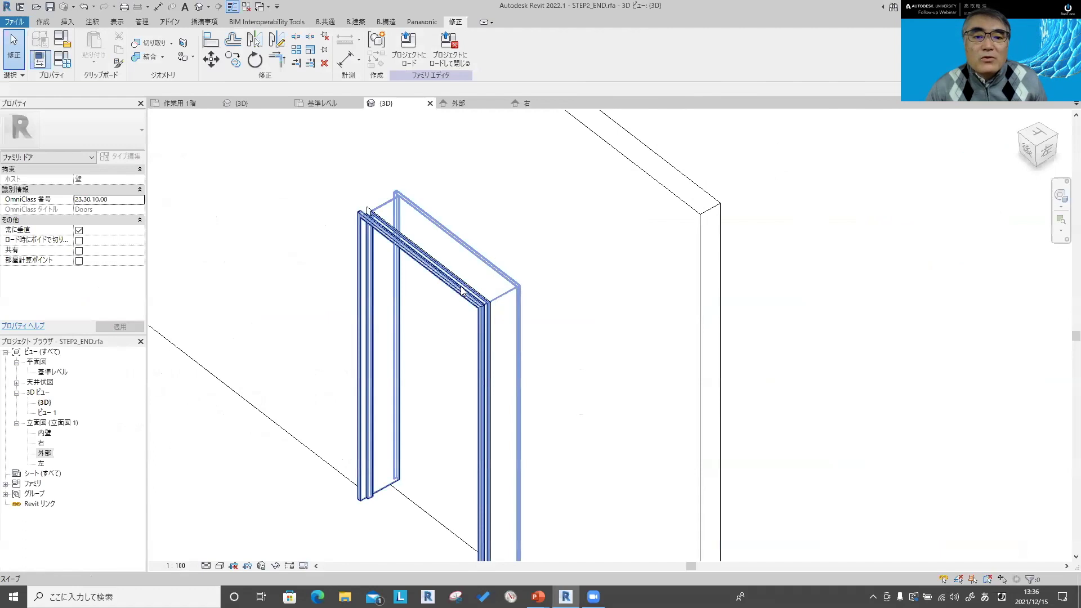
Step: Associate the frame sweep's Material with a new family parameter named マテリアル_枠
click(460, 290)
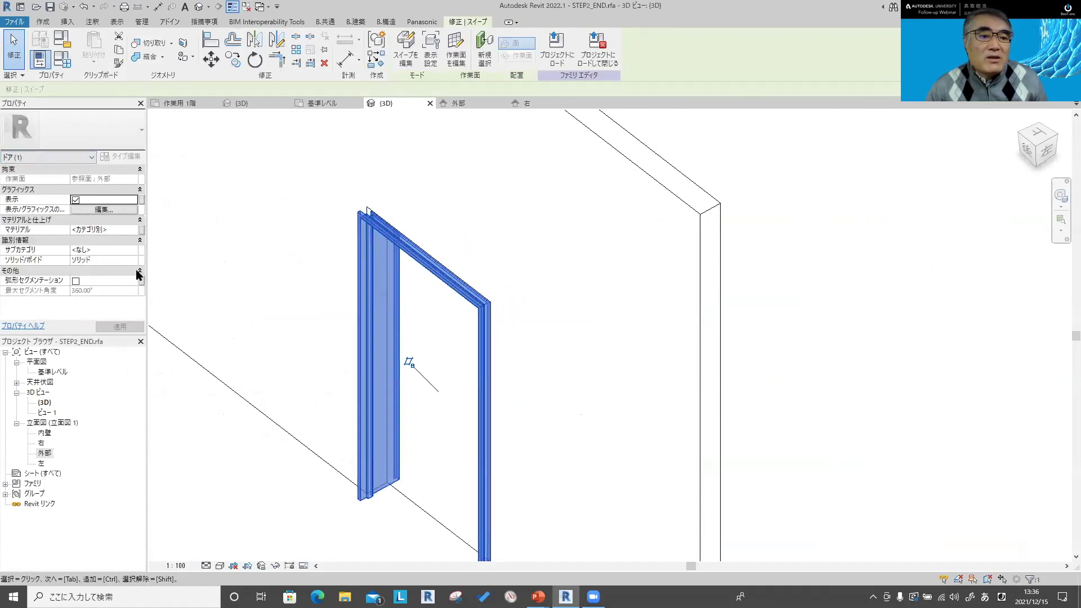
click(141, 231)
click(443, 361)
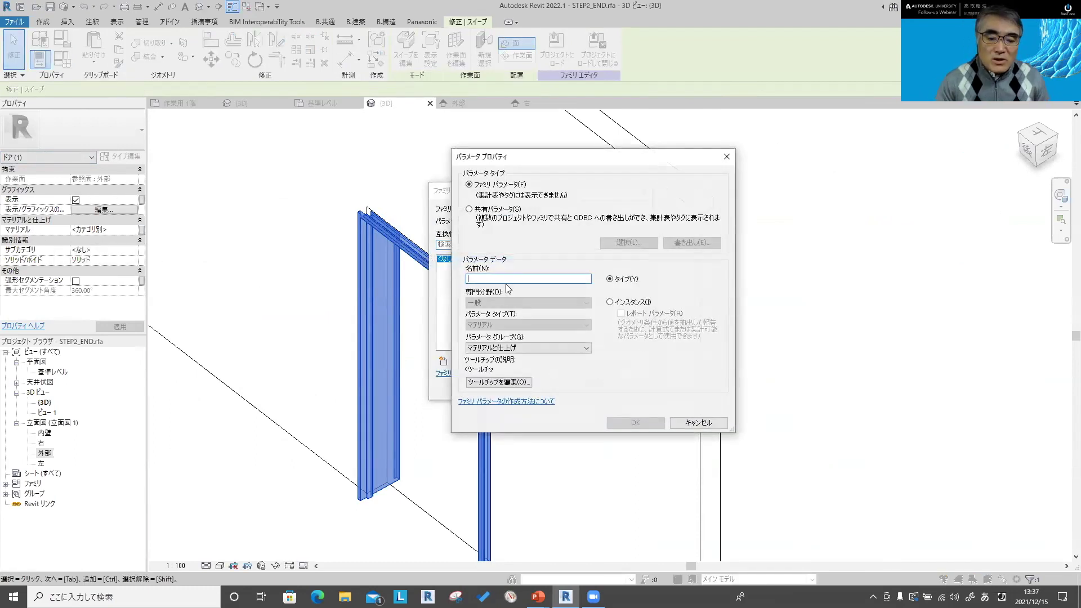
text(ま)
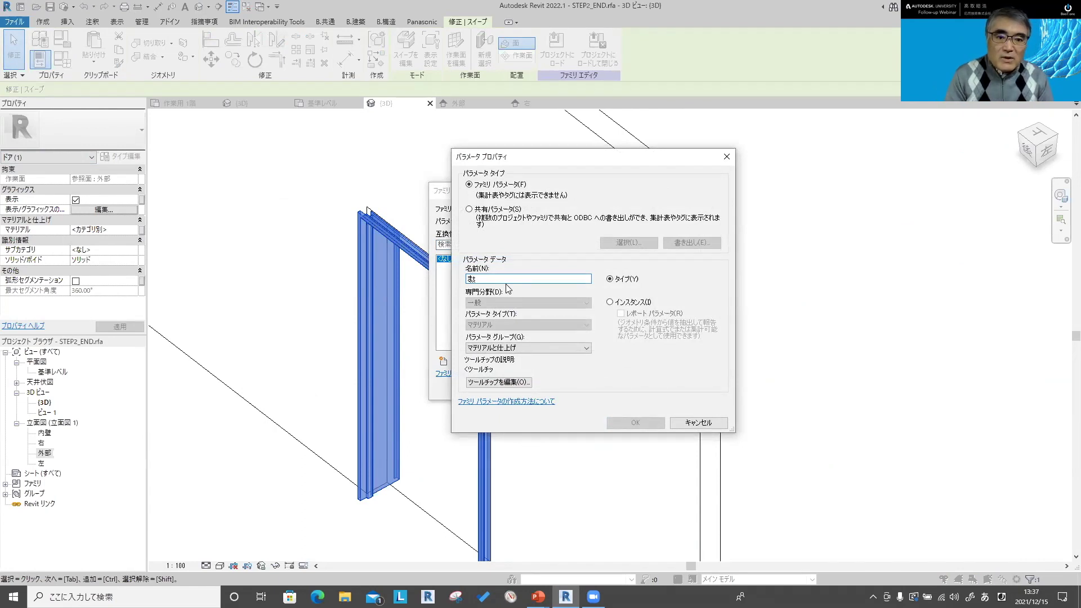
text(マテリアル)
key(Return)
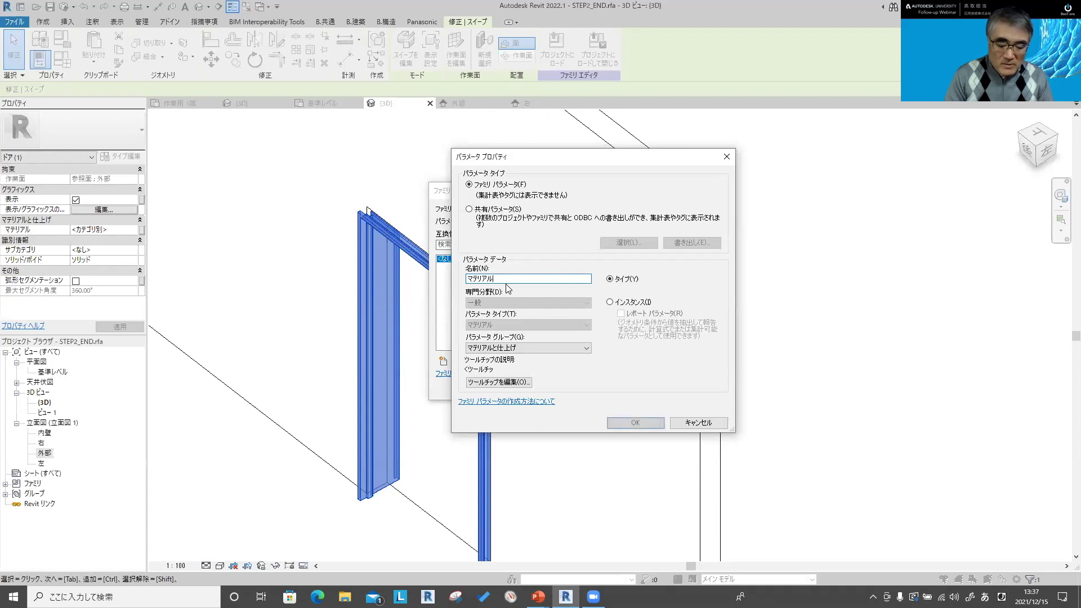
text(_)
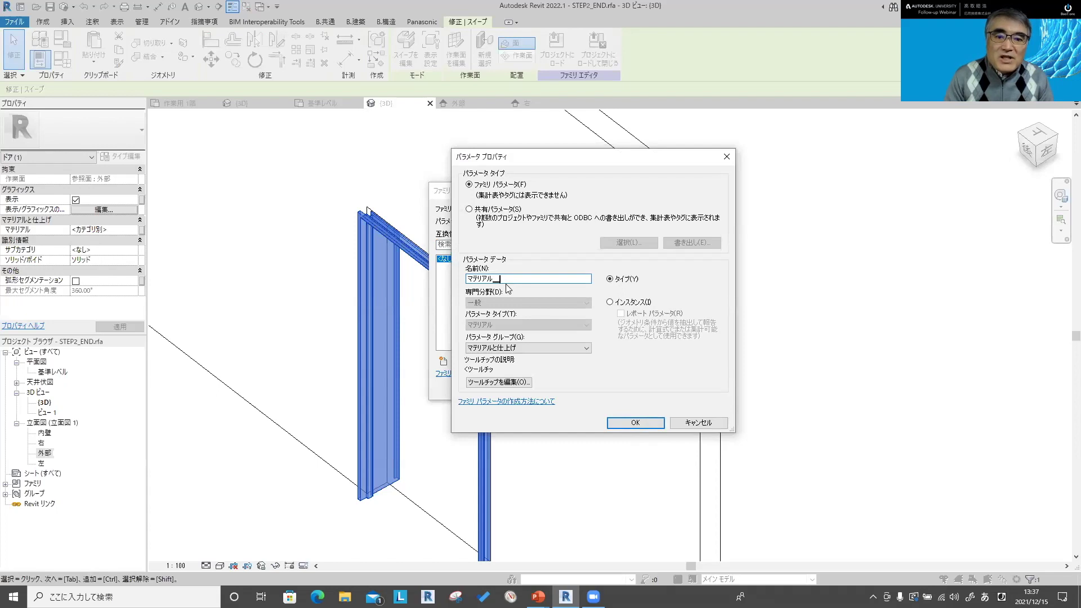
key(Return)
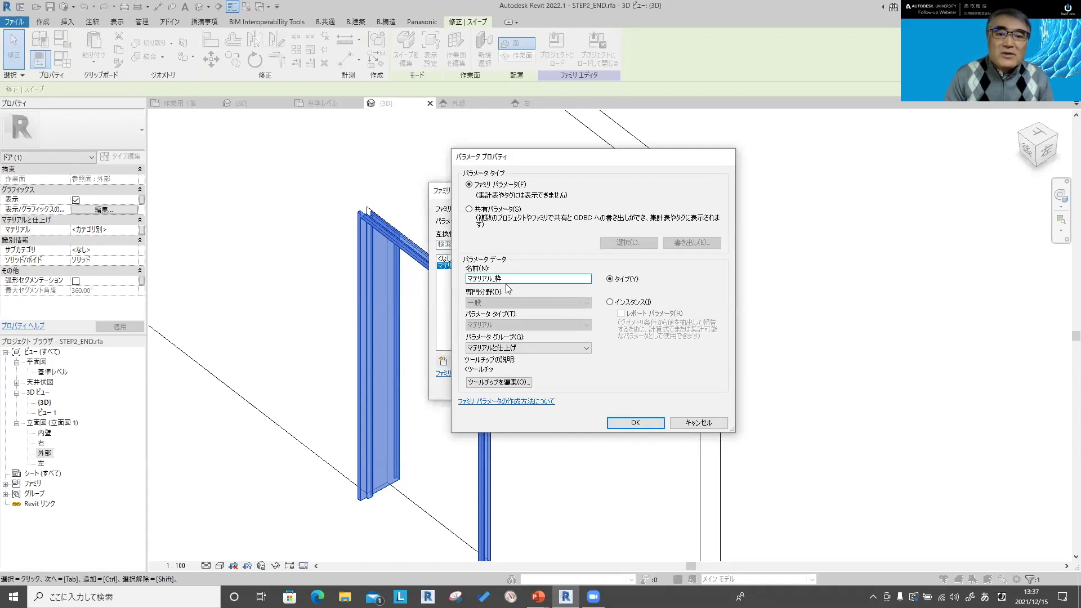
key(Return)
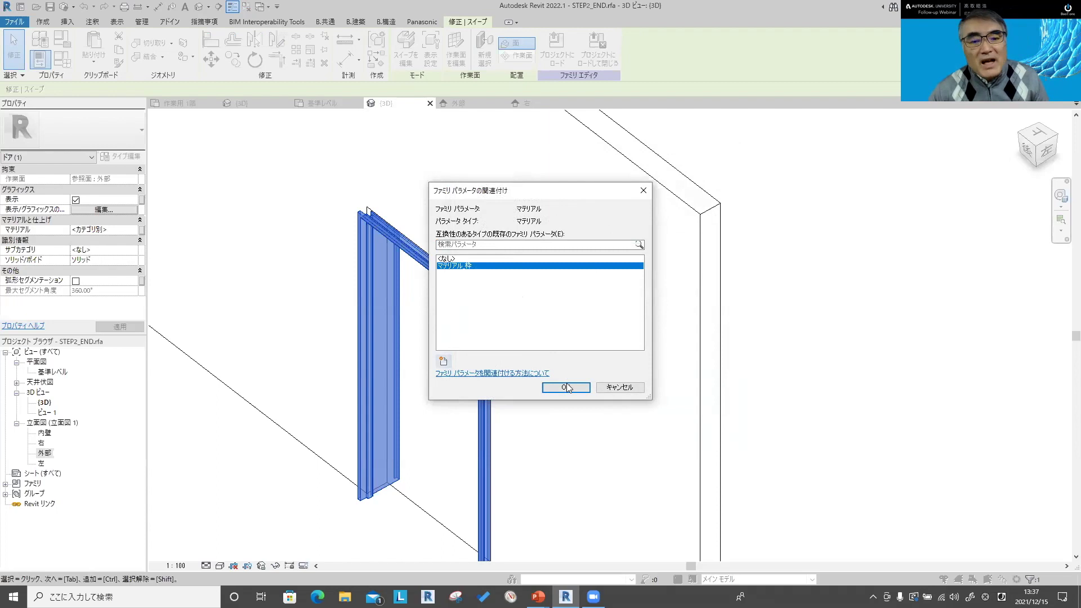
click(564, 387)
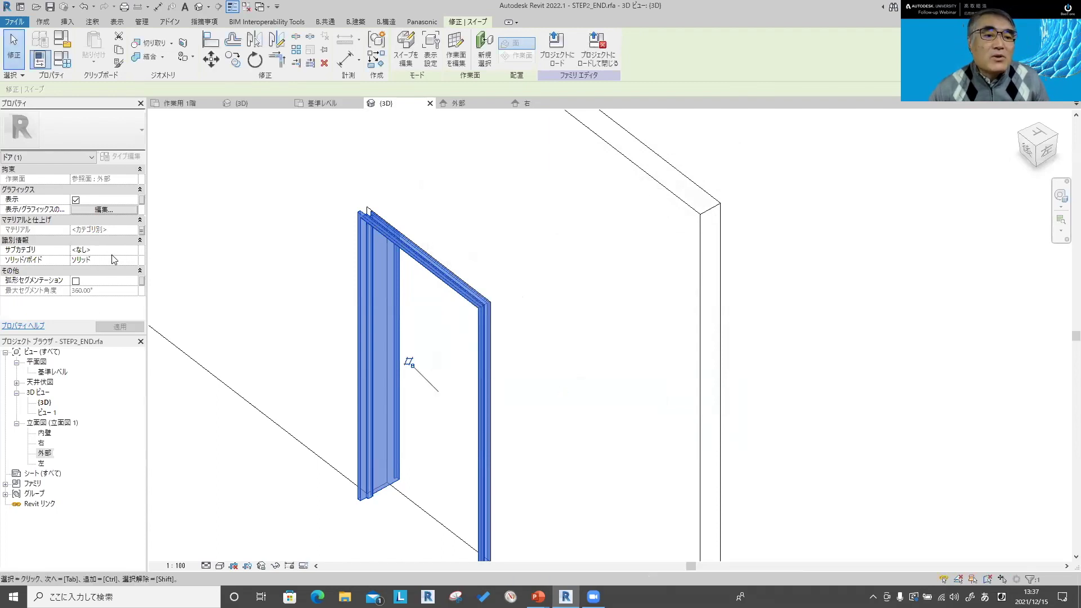
Step: Set the frame sweep's Subcategory to フレーム/マリオン
click(134, 252)
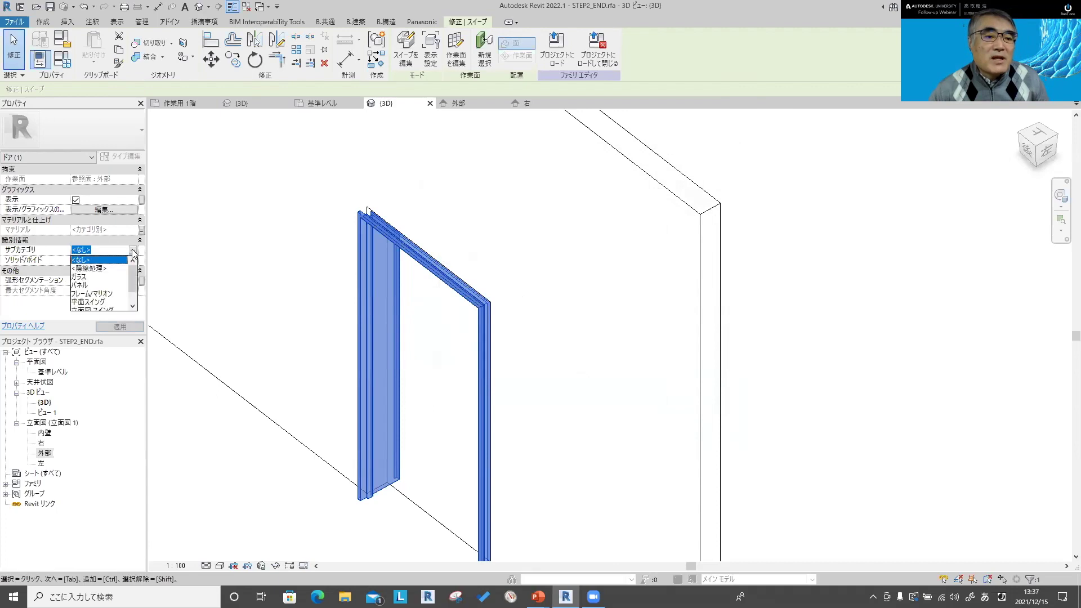
click(101, 294)
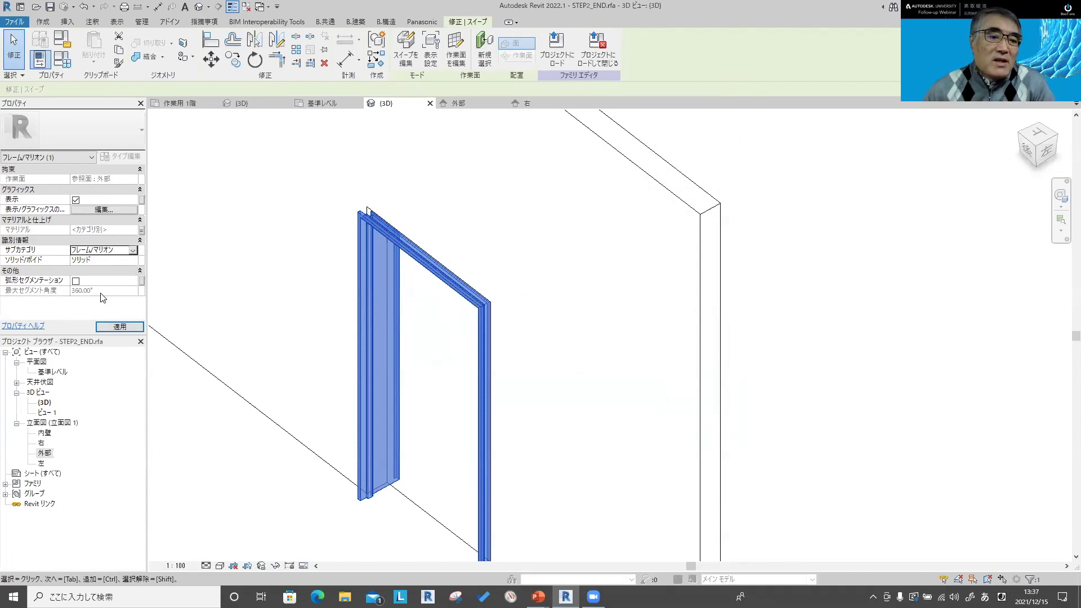
click(411, 362)
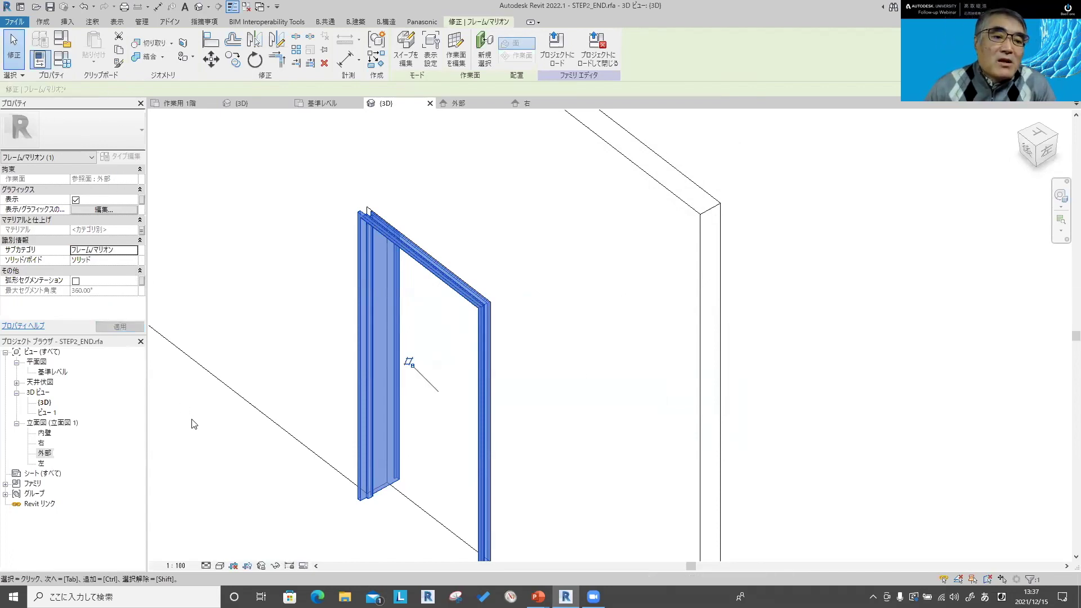
Step: Review the マテリアル_枠 value in the Family Types dialog
click(62, 59)
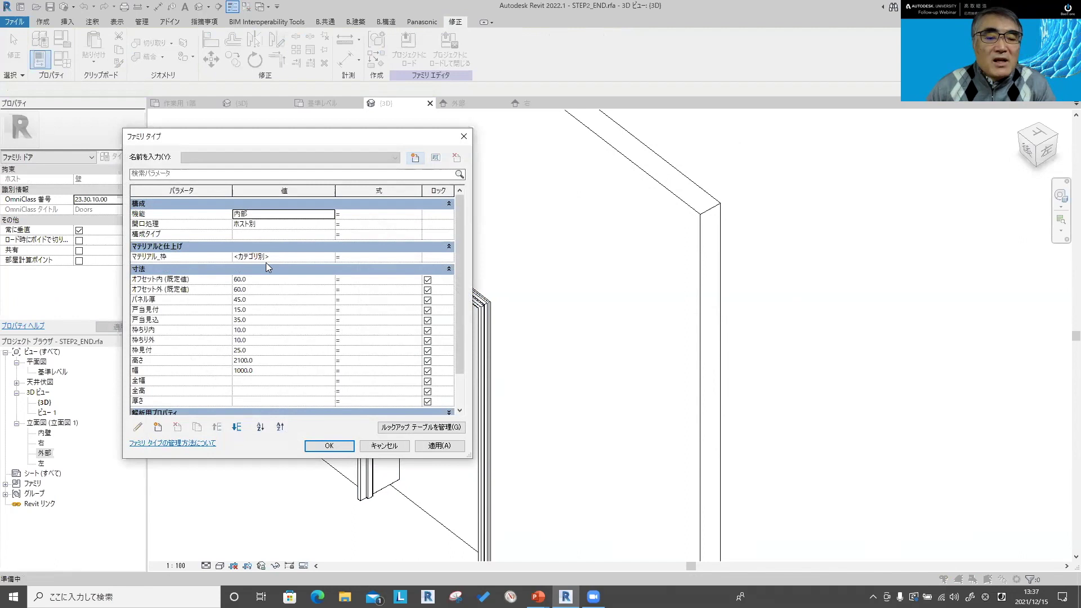
click(319, 258)
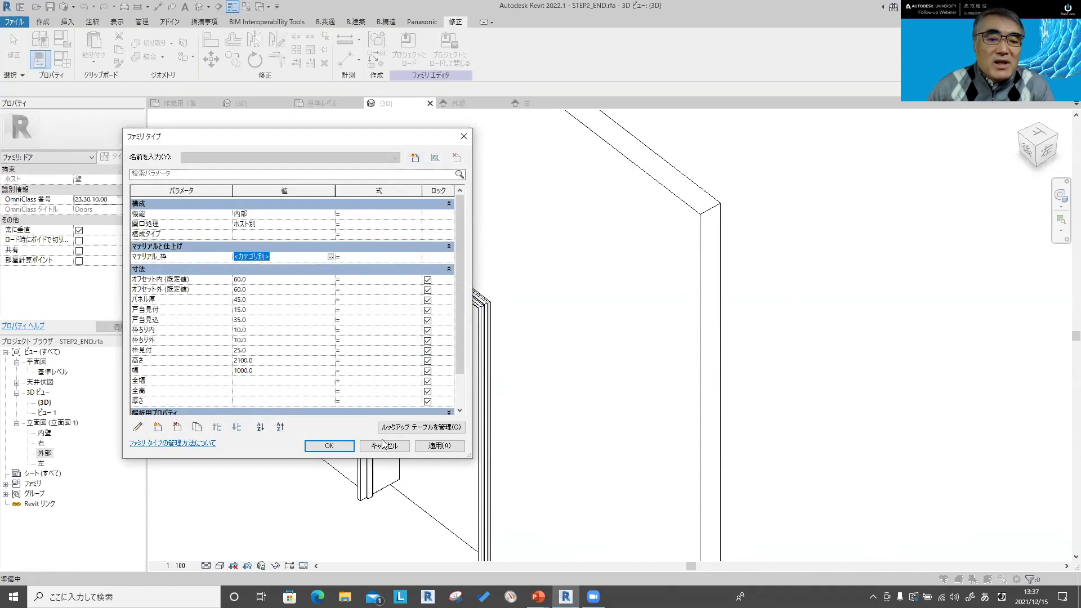
click(332, 448)
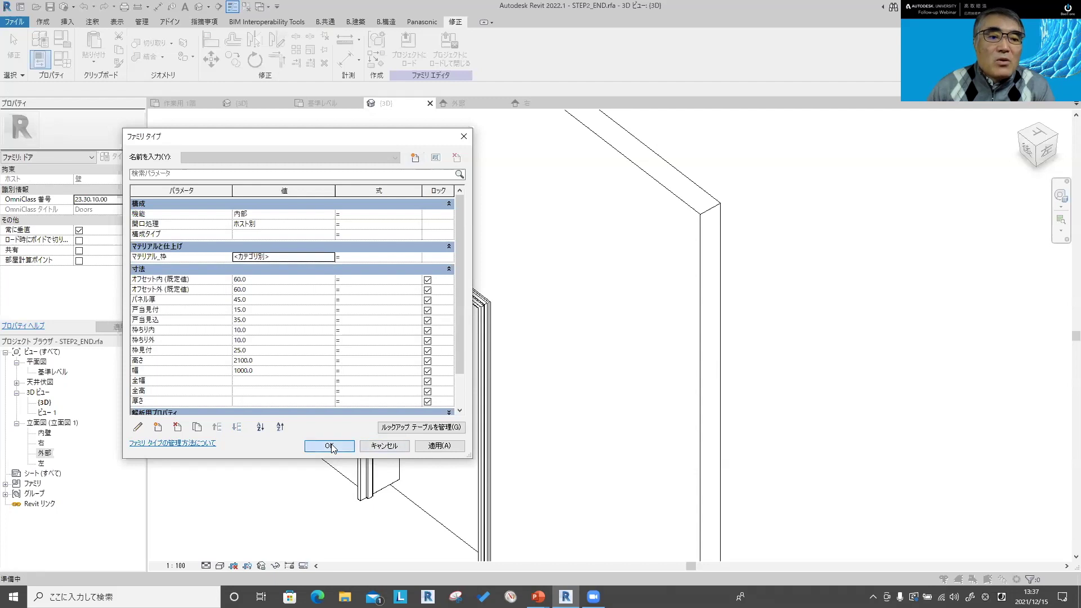
Step: In Object Styles, delete 平面スイング and 立面図スイング, and check フレーム/マリオン's material
click(142, 22)
click(75, 50)
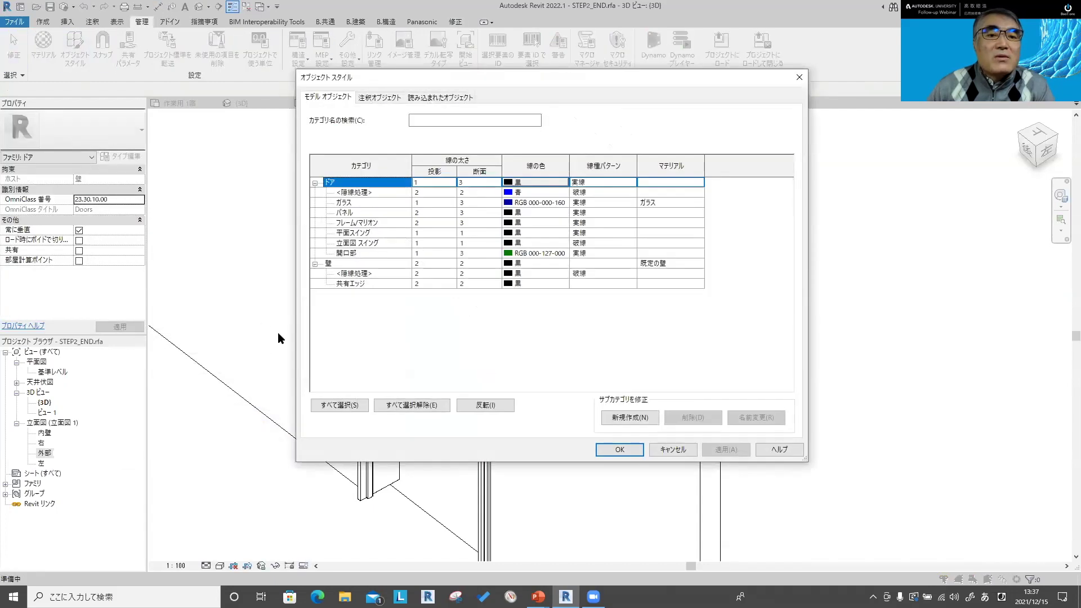
click(369, 233)
click(692, 417)
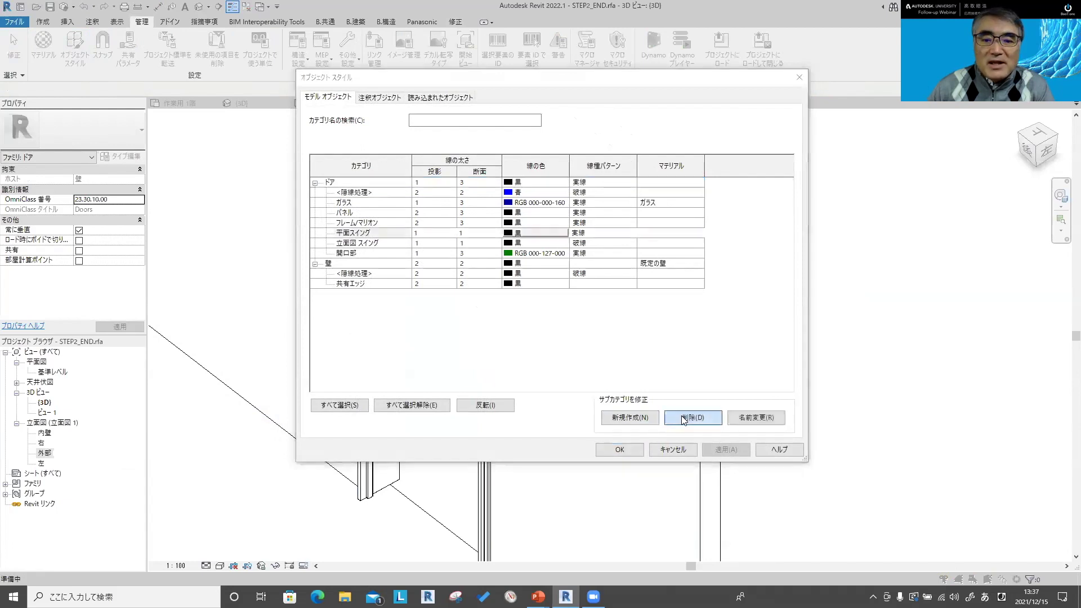
click(558, 300)
click(692, 417)
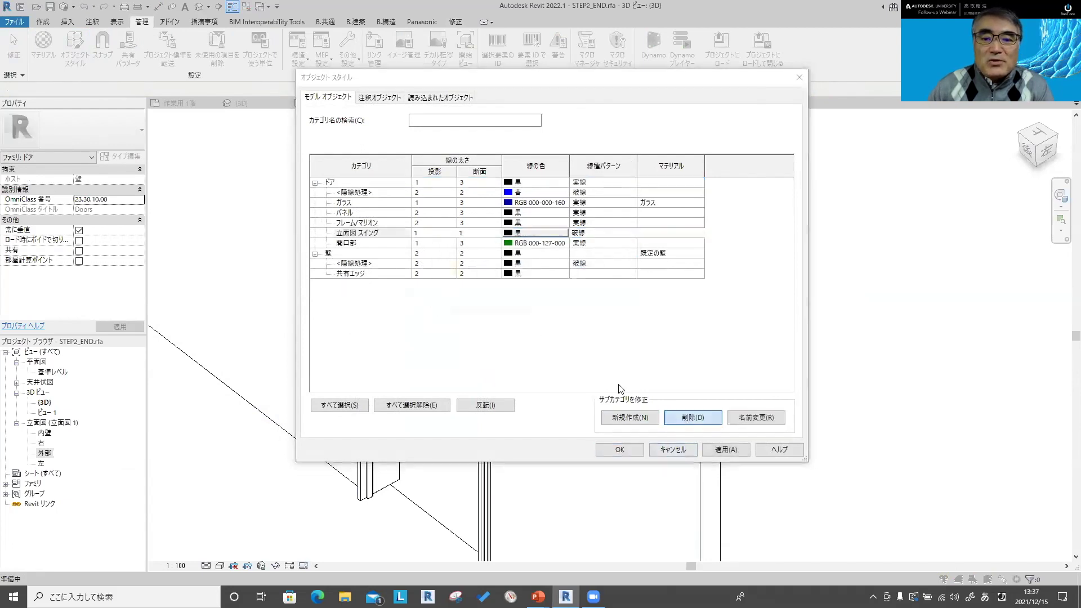
click(547, 301)
click(351, 222)
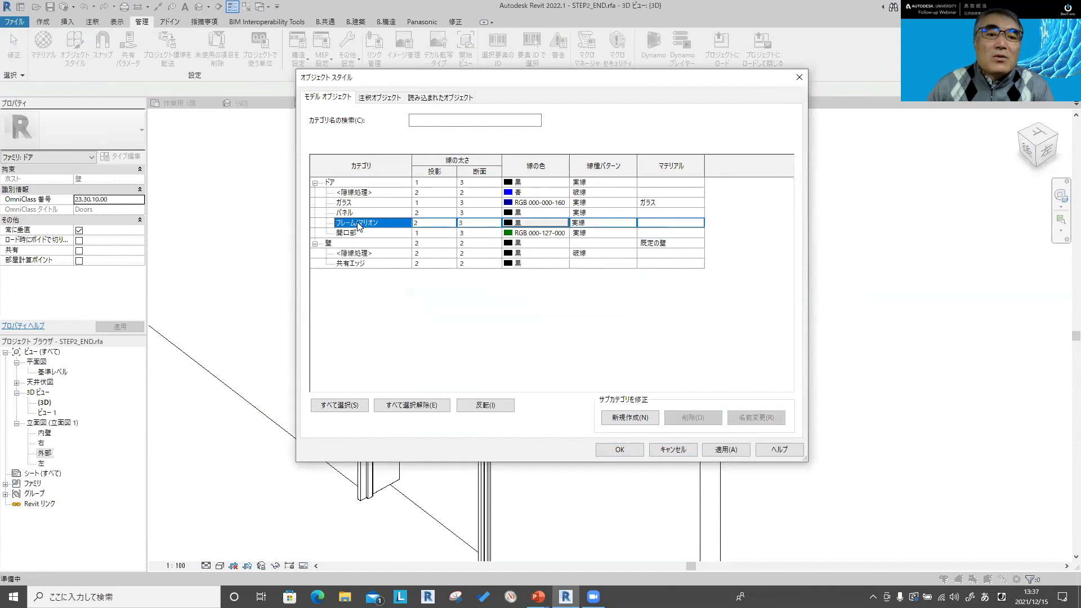
click(659, 225)
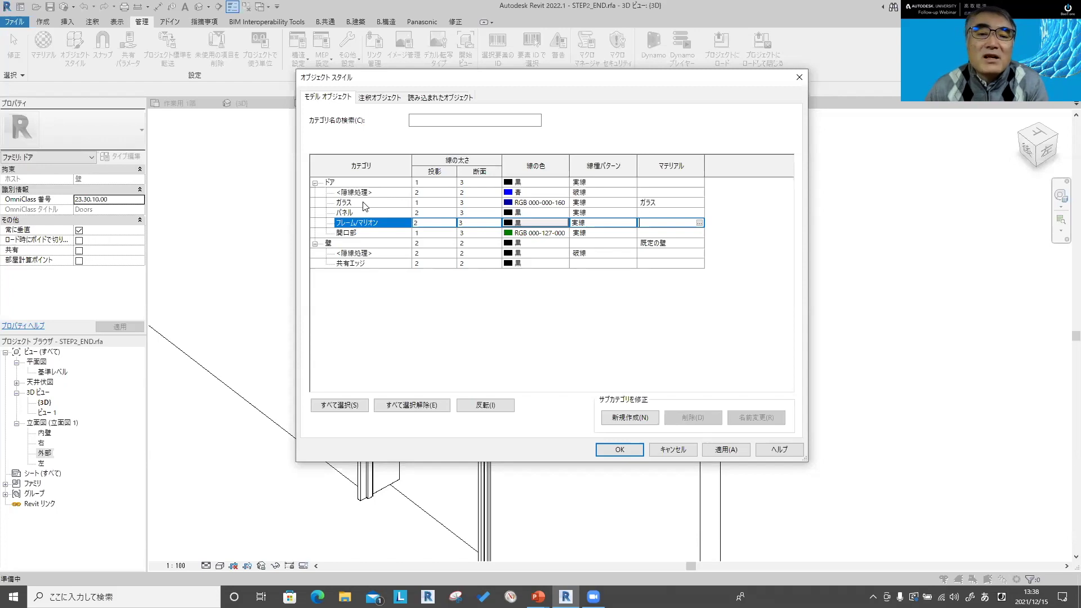
click(614, 438)
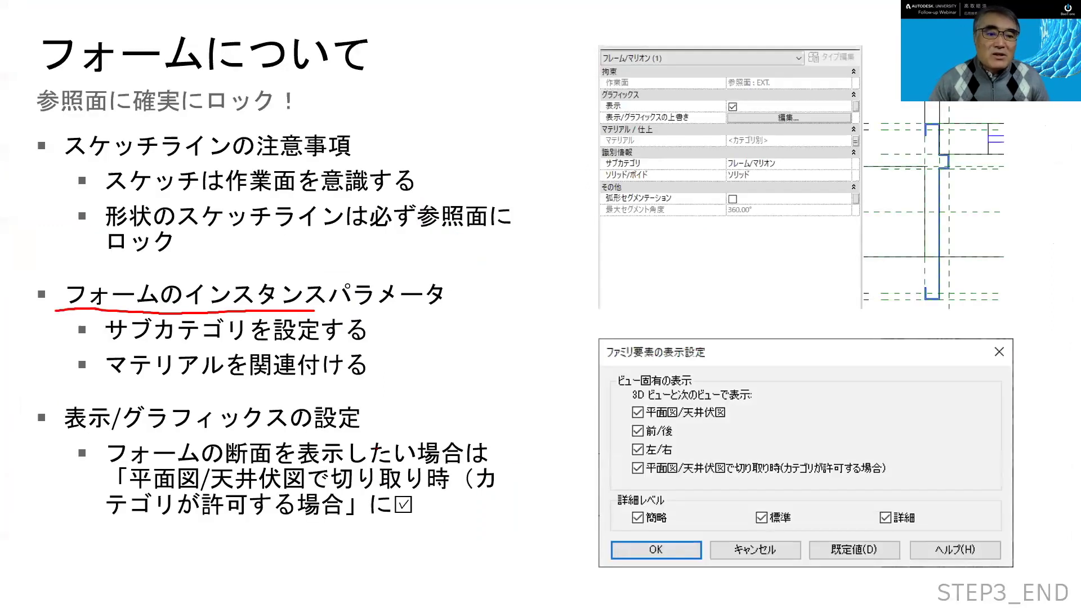
Step: Show the サブカテゴリ slide, then switch back to the Revit door family
key(Right)
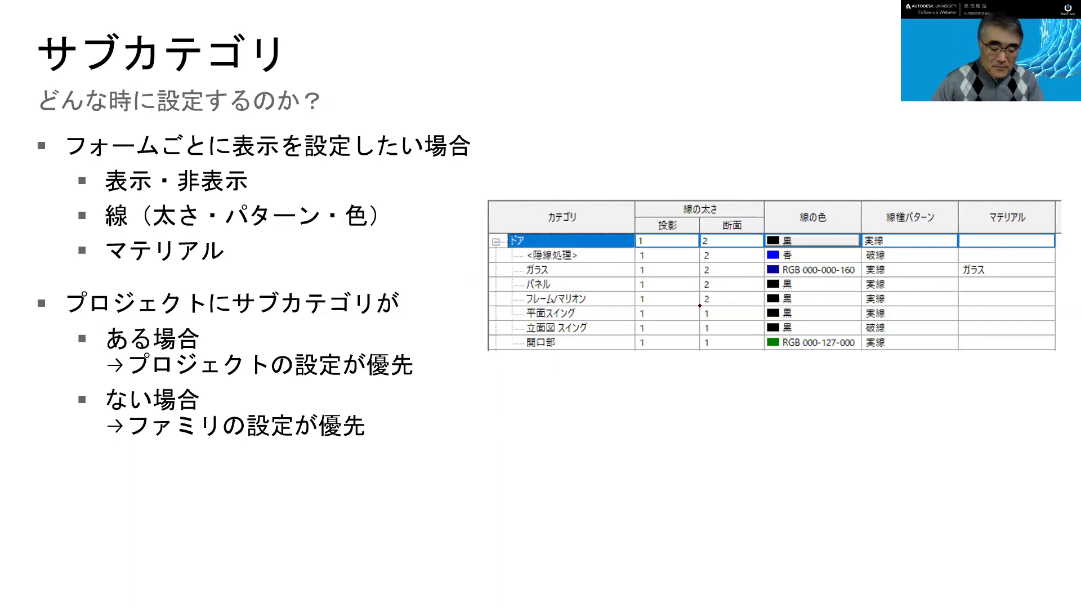
key(alt+Tab)
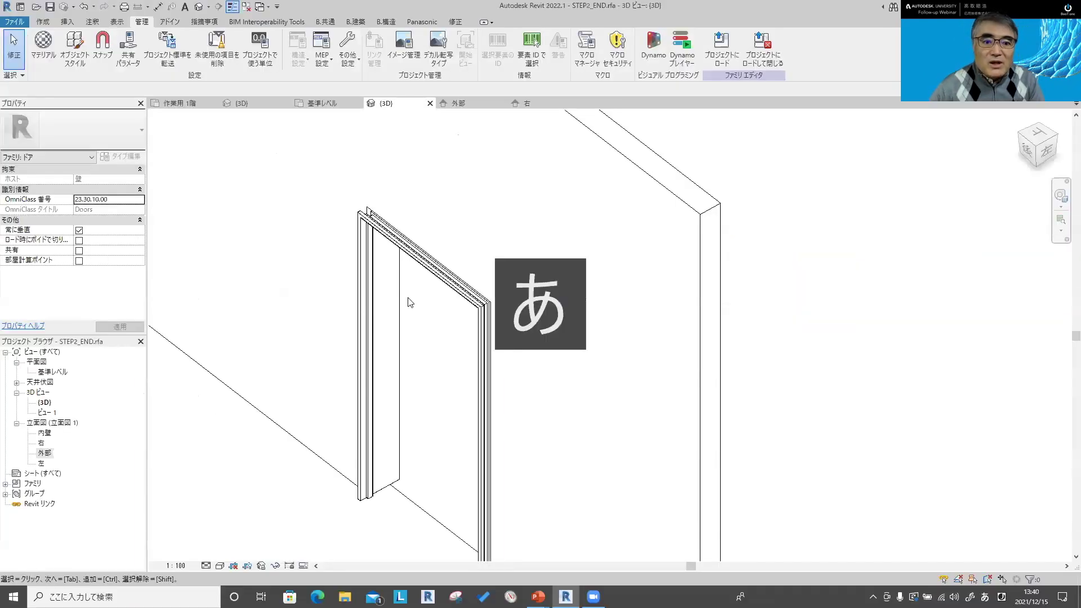
Step: Select the frame sweep, show the plan visibility slide, then open the sweep's Visibility Settings
click(428, 262)
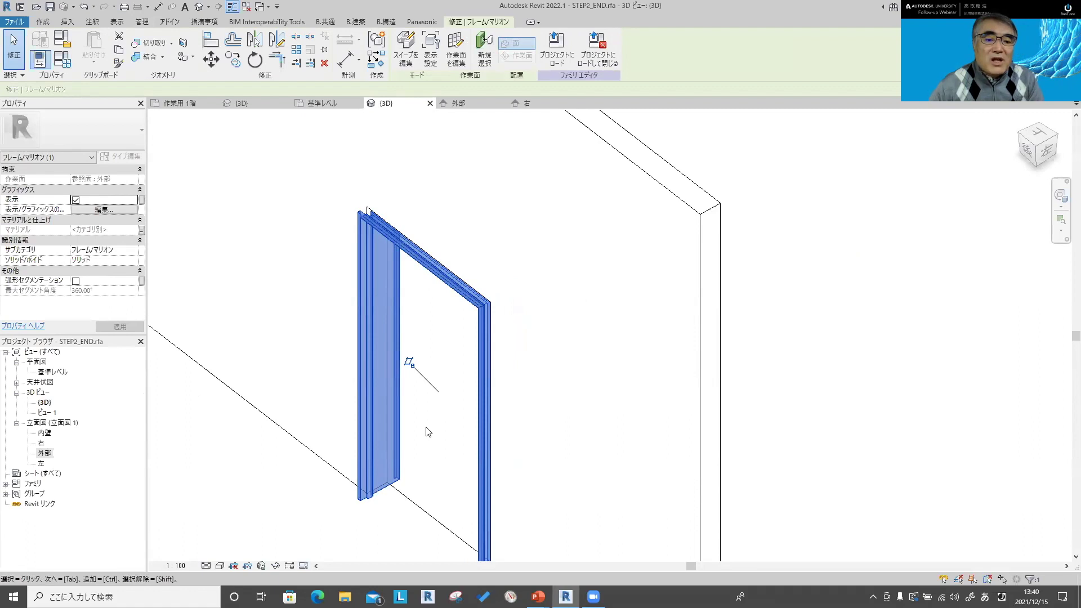
key(alt+Tab)
key(Right)
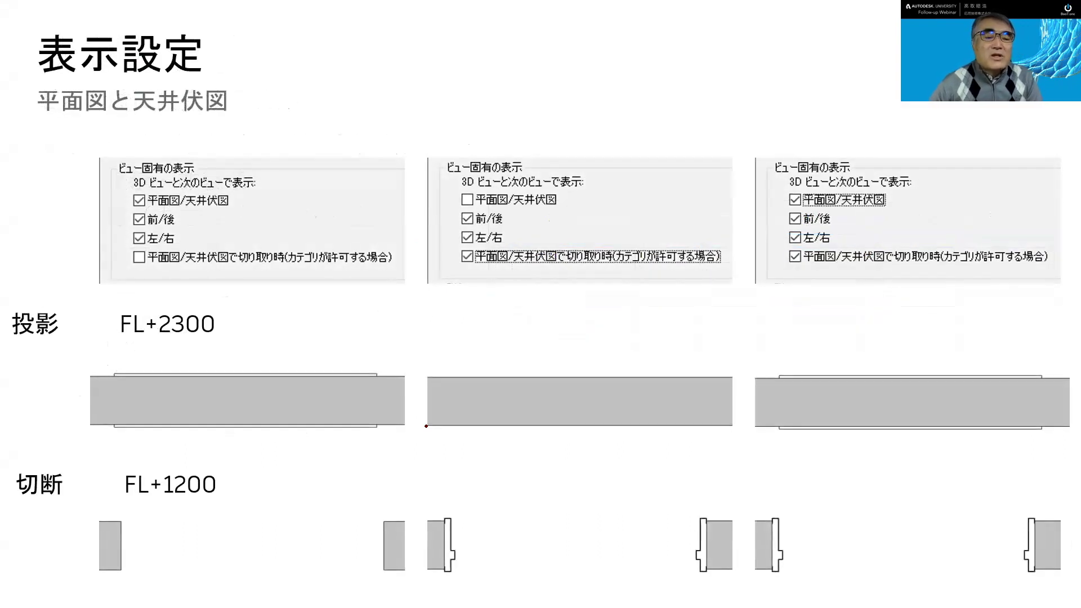
key(alt+Tab)
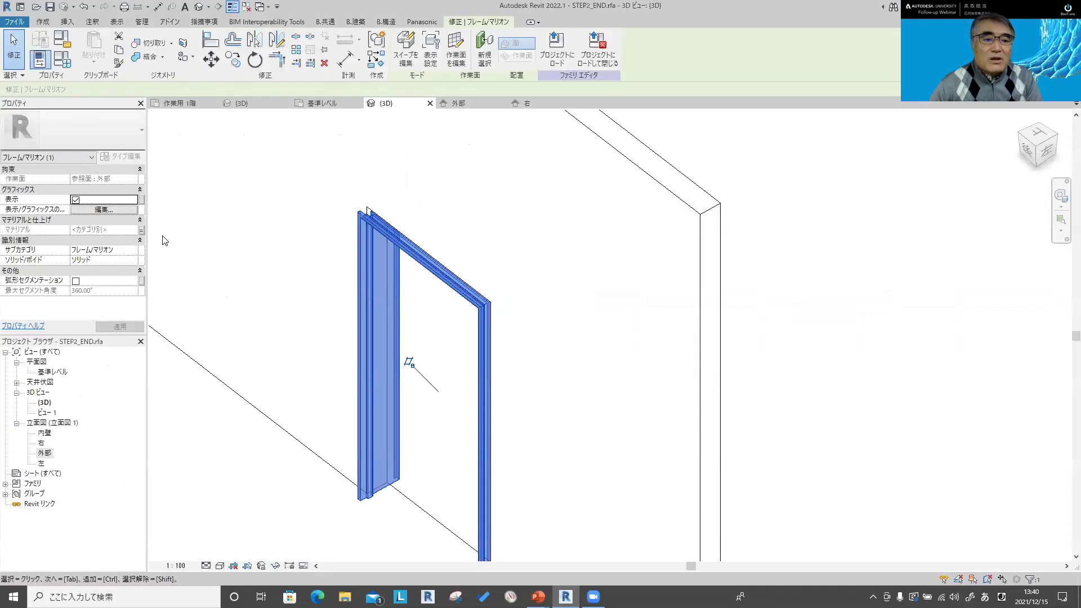
click(432, 51)
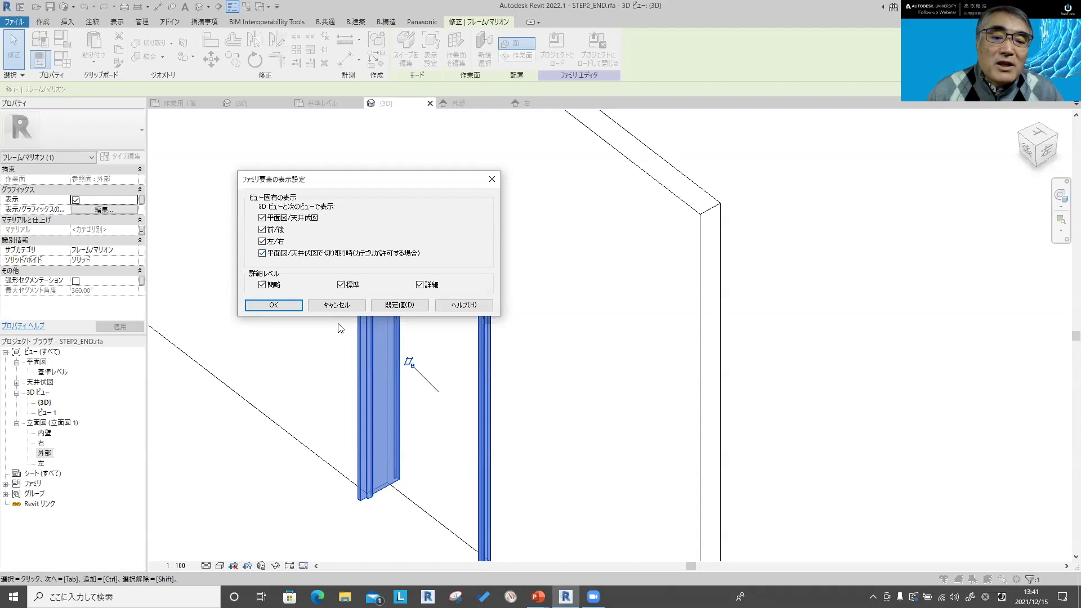
Step: Cancel the frame's visibility settings and return to the test project's 作業用 1階 floor plan
click(345, 307)
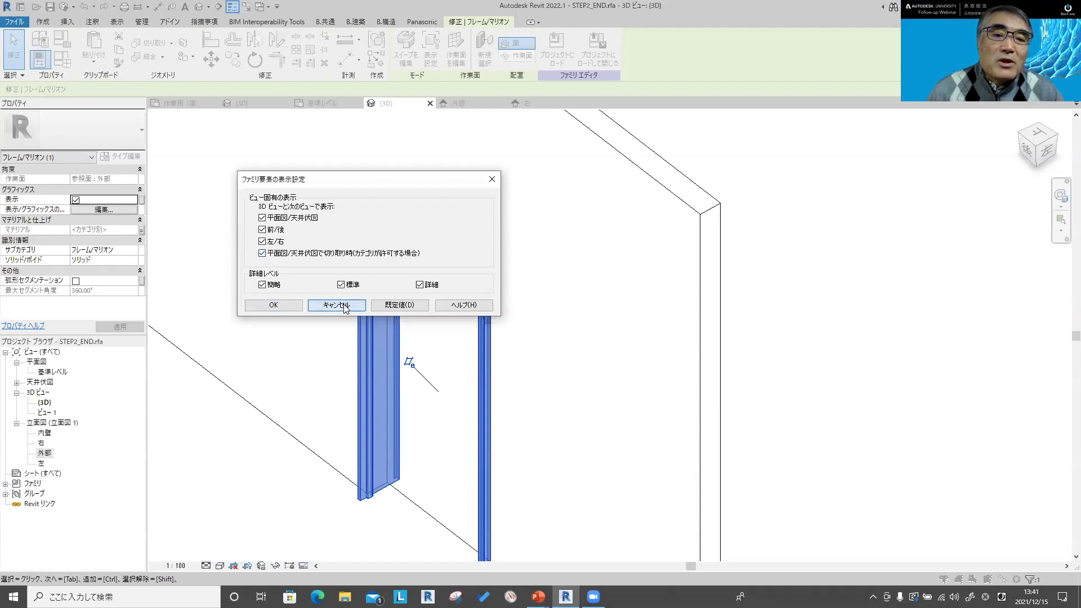
click(345, 307)
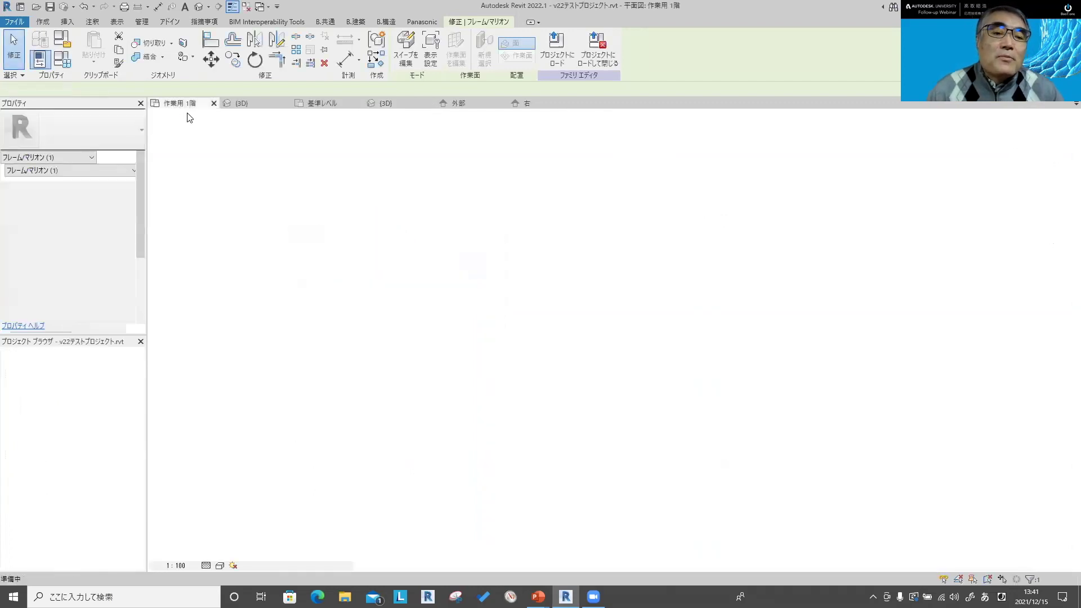
key(Escape)
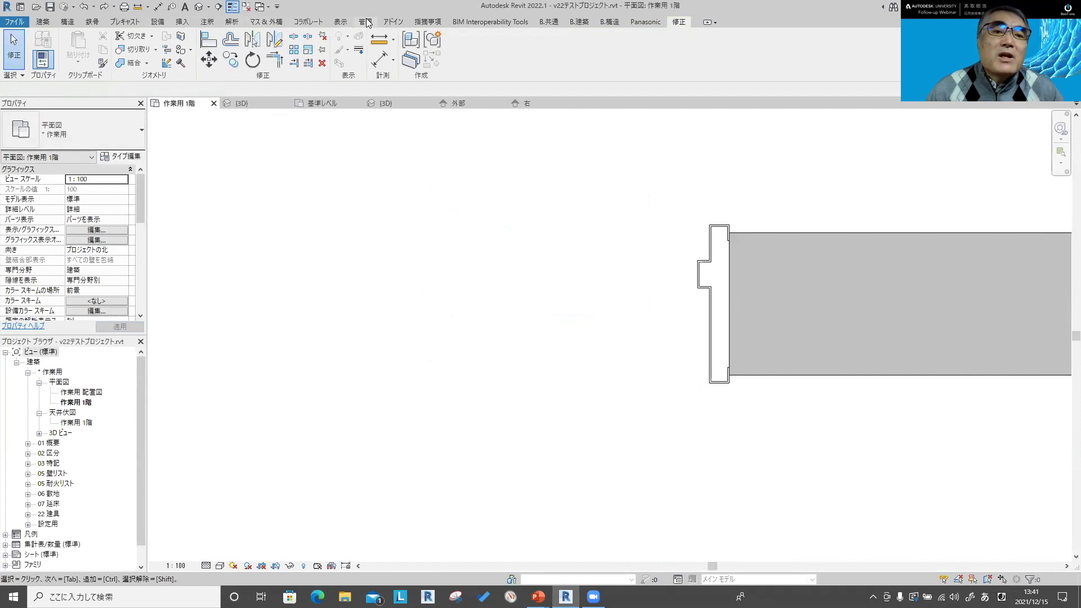
scroll(72, 57, up, 8)
Step: Open the project's Object Styles and inspect the ドア (Doors) category's line settings
click(75, 48)
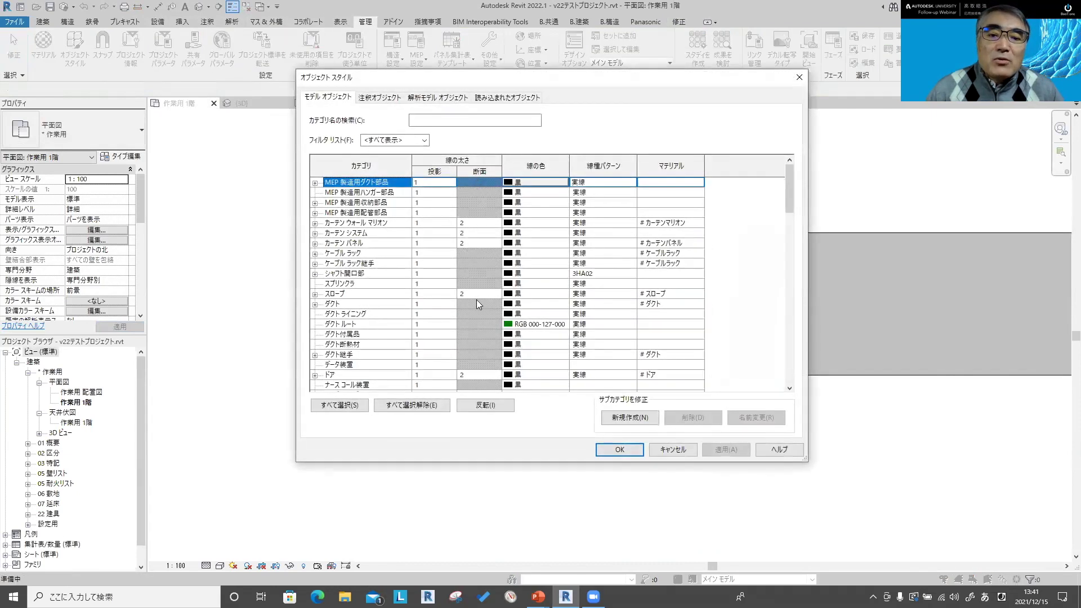
scroll(476, 301, down, 2)
scroll(475, 305, down, 3)
scroll(475, 305, down, 3)
scroll(475, 305, down, 3)
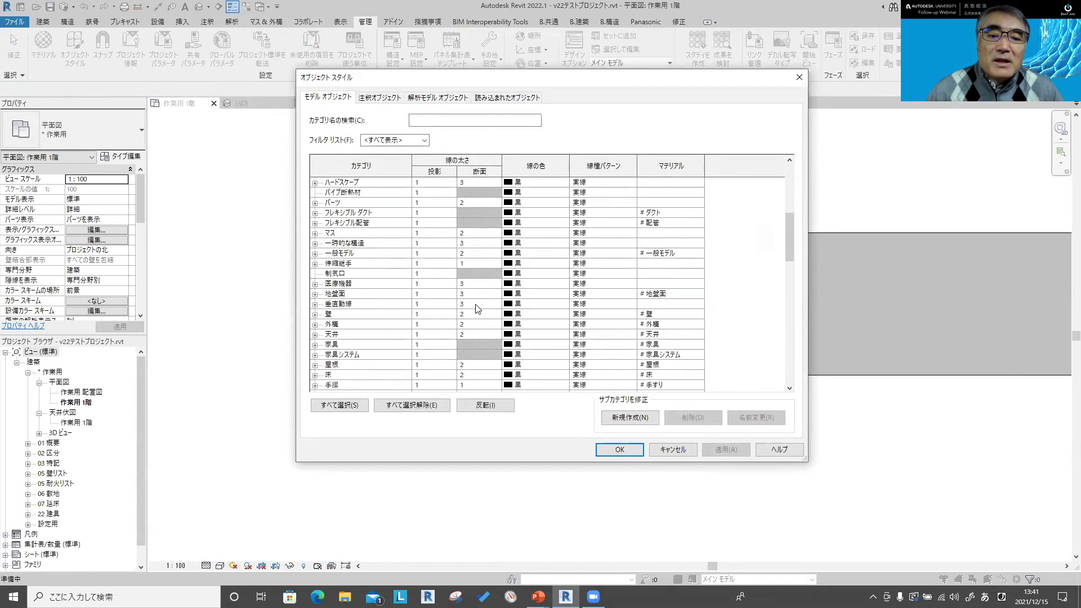
scroll(475, 305, down, 3)
scroll(475, 308, down, 3)
scroll(475, 308, down, 3)
scroll(475, 308, down, 3)
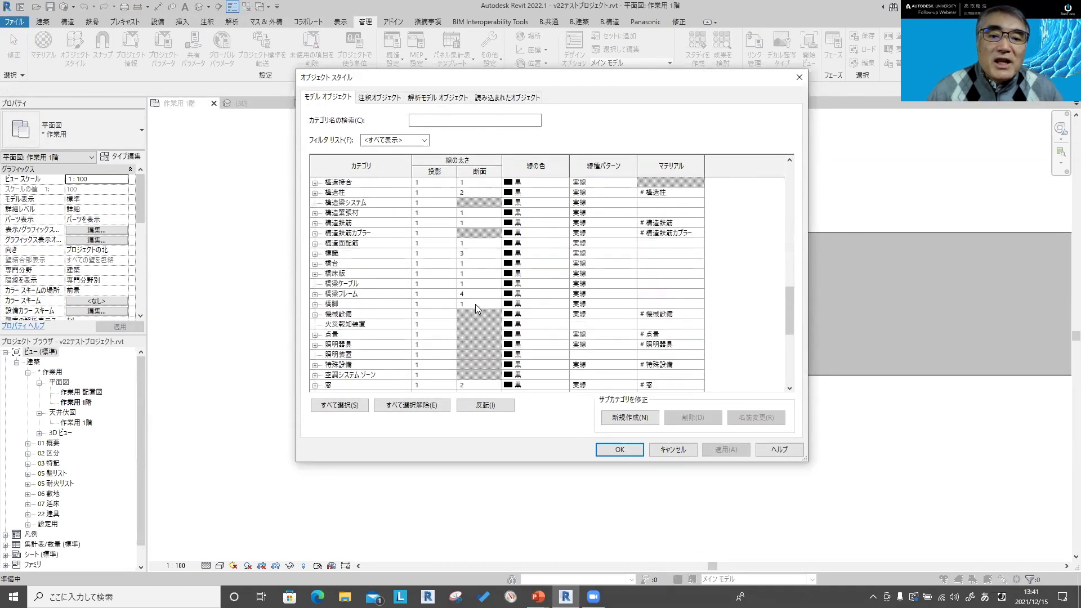
scroll(475, 308, down, 3)
scroll(475, 307, down, 3)
scroll(474, 309, down, 2)
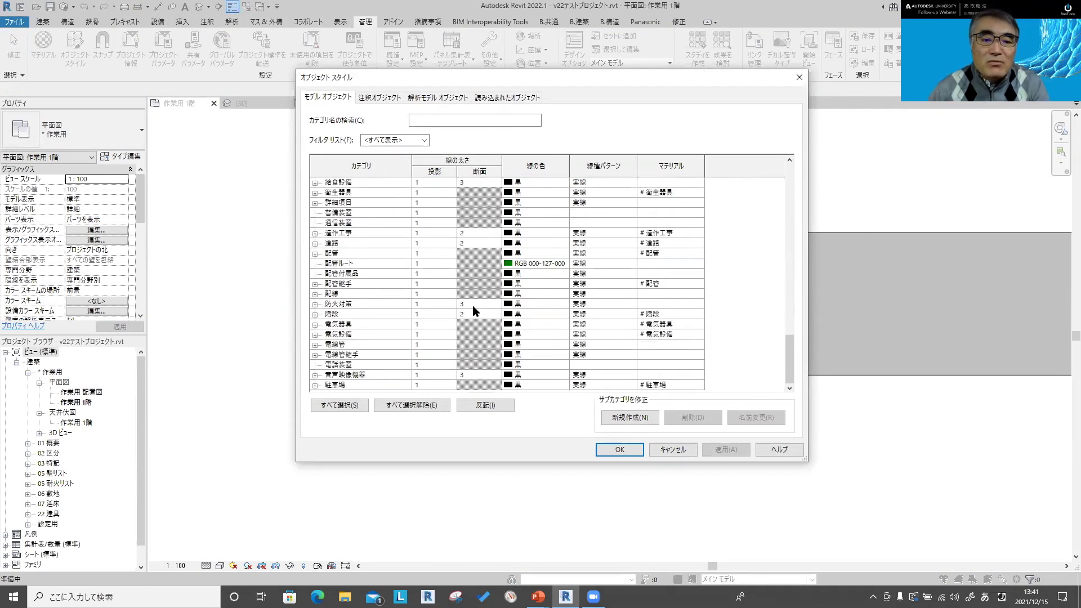
scroll(472, 305, up, 10)
scroll(471, 305, up, 10)
scroll(472, 305, up, 10)
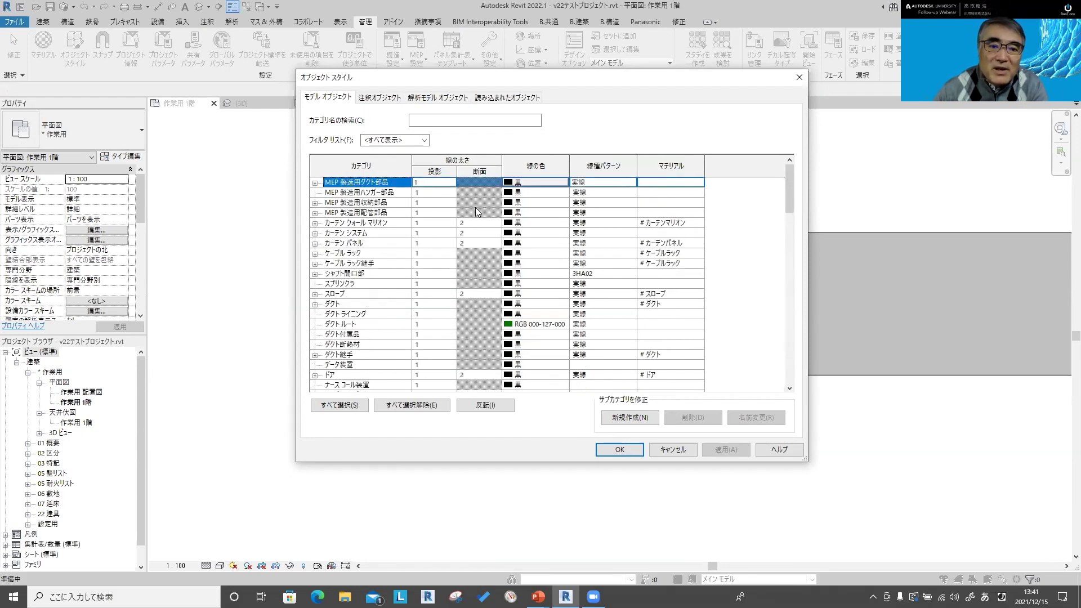
scroll(475, 204, down, 3)
scroll(477, 213, down, 2)
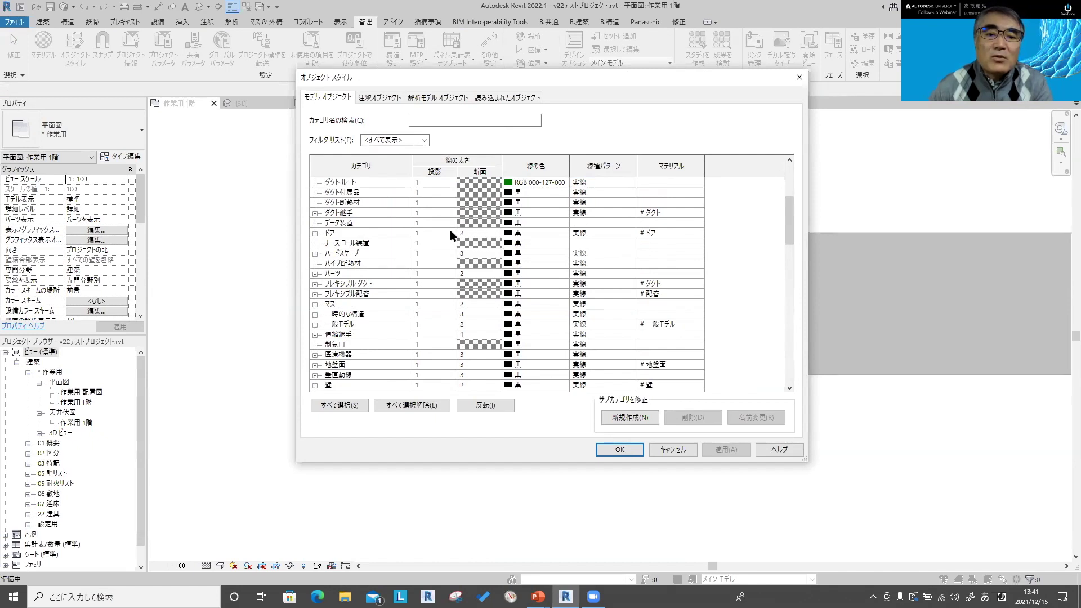
click(484, 233)
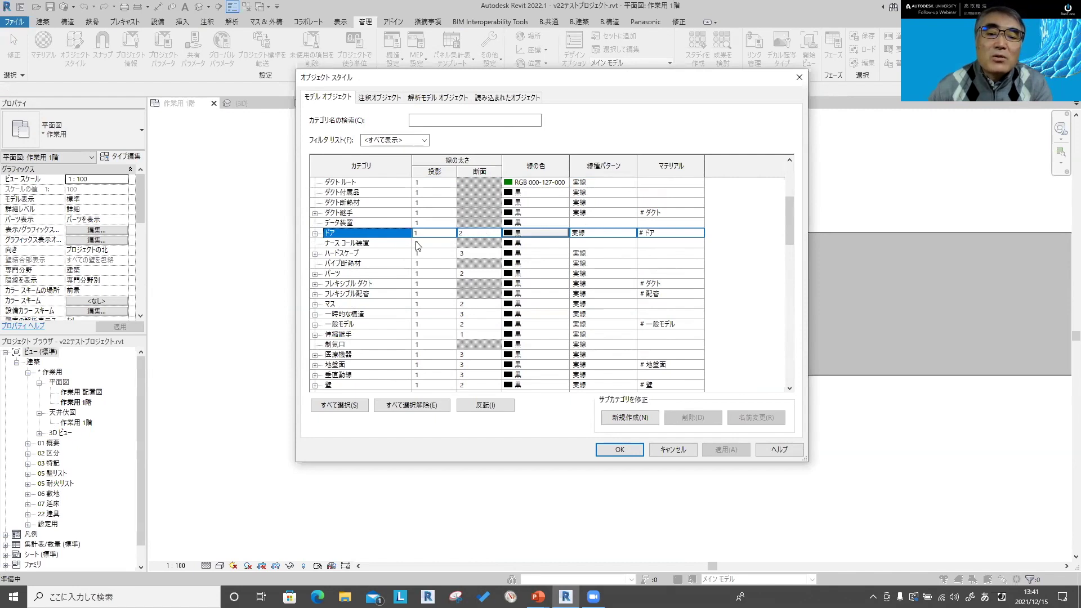
Step: Close Object Styles, open the door family's 基準レベル plan, and edit the frame sweep's visibility settings
click(798, 77)
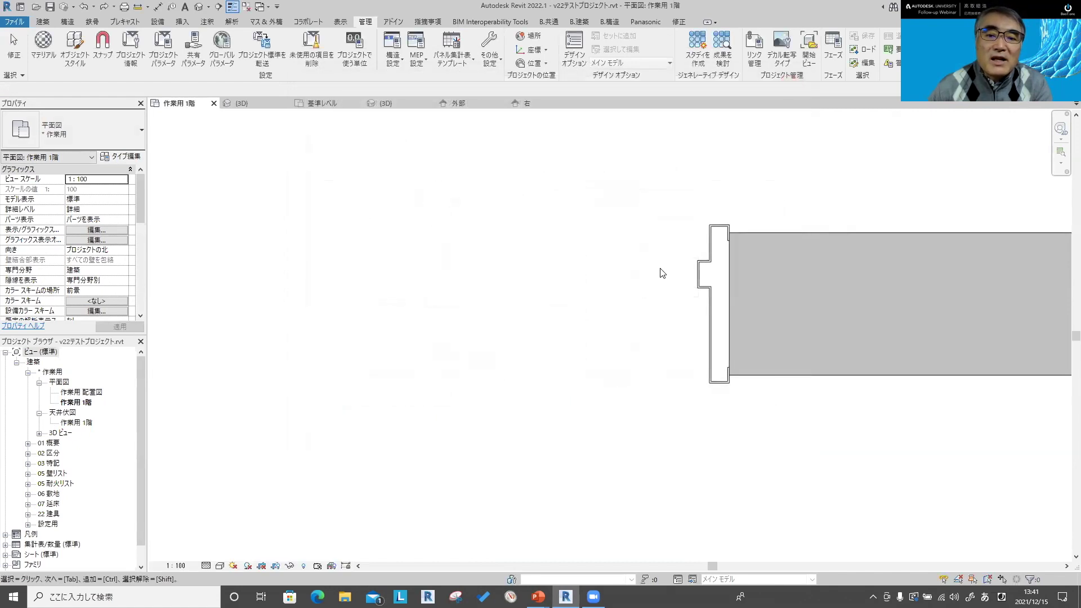
click(256, 103)
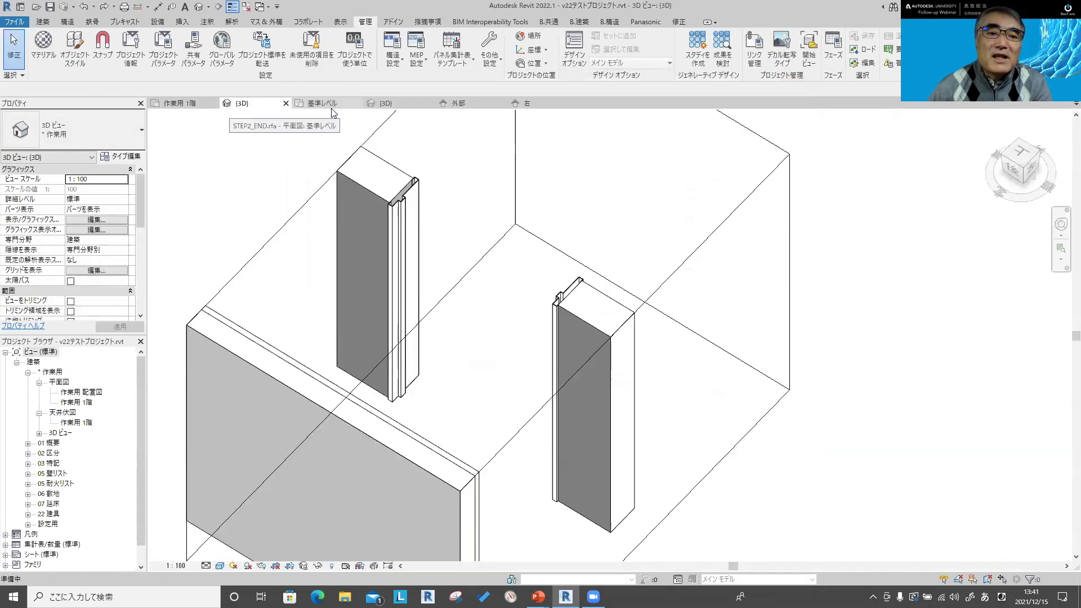
click(330, 104)
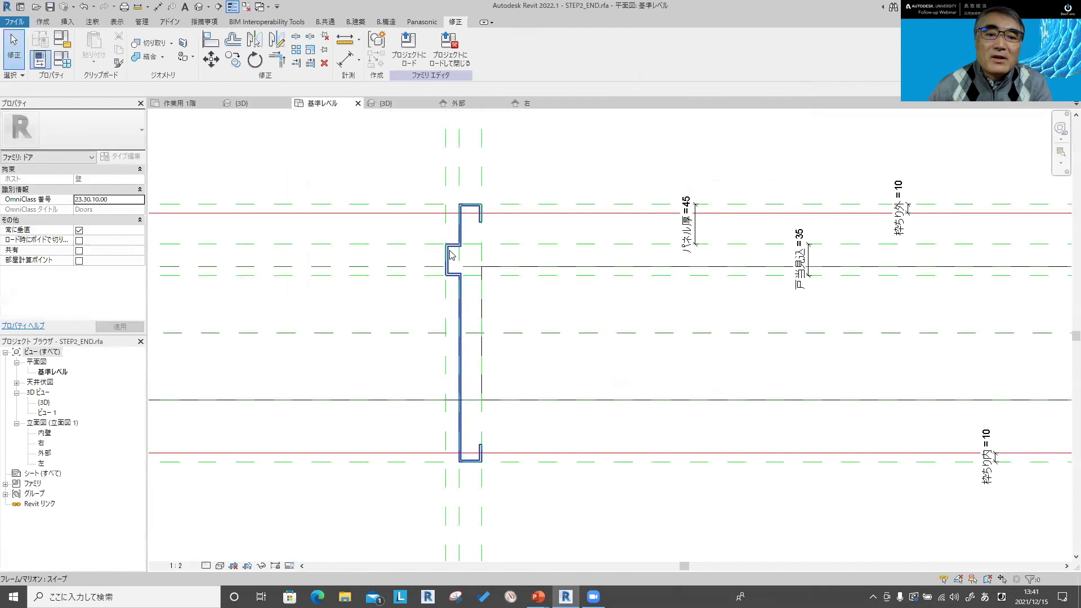
click(116, 210)
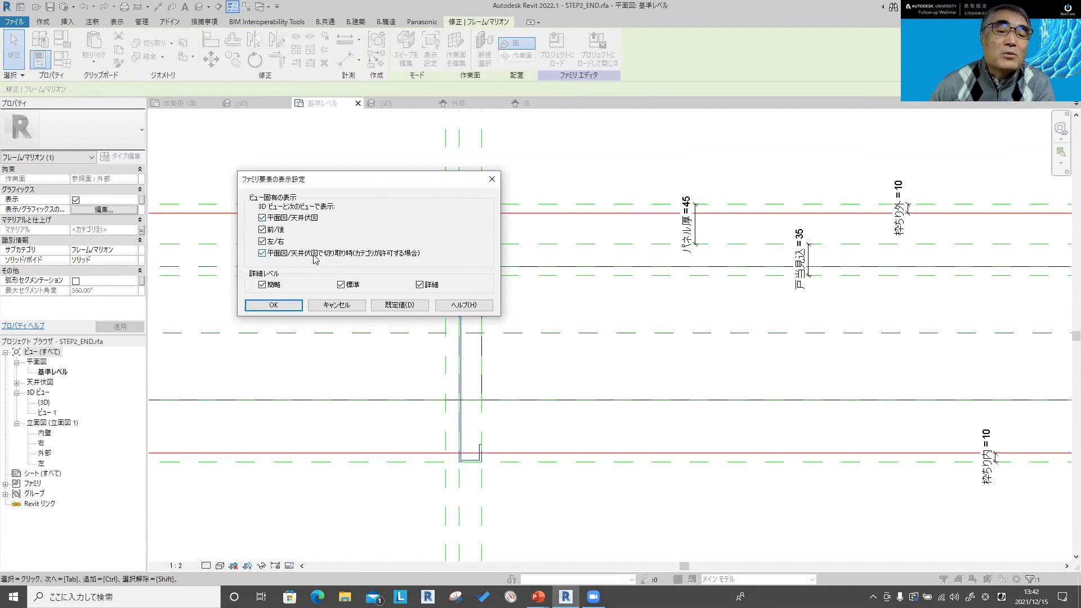
Step: Sketch a red door plan with swing, top and middle lines, and tick marks
key(alt+Tab)
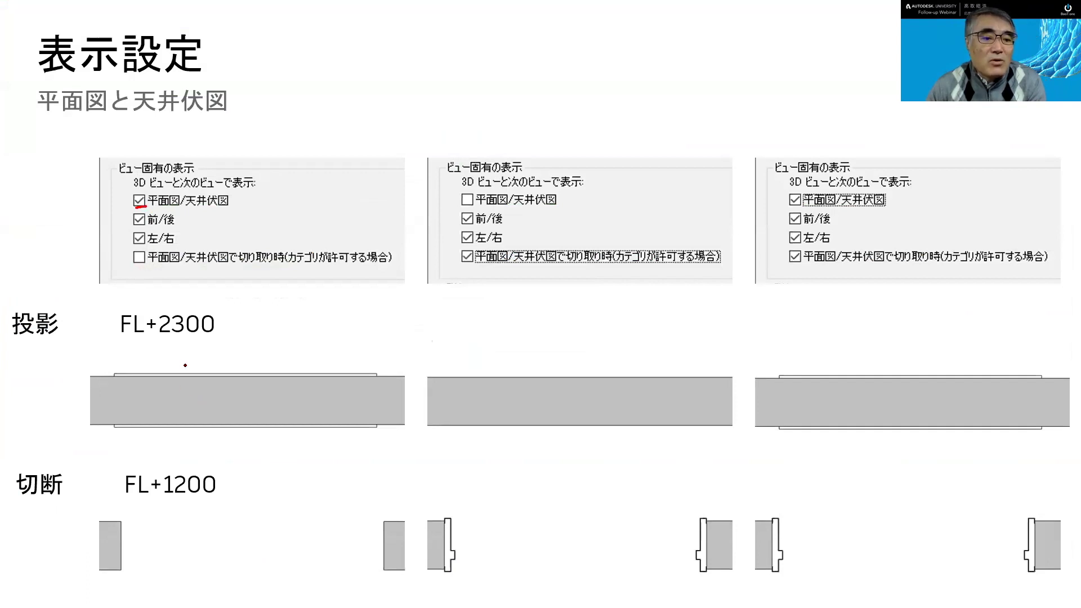
drag(340, 130, 503, 134)
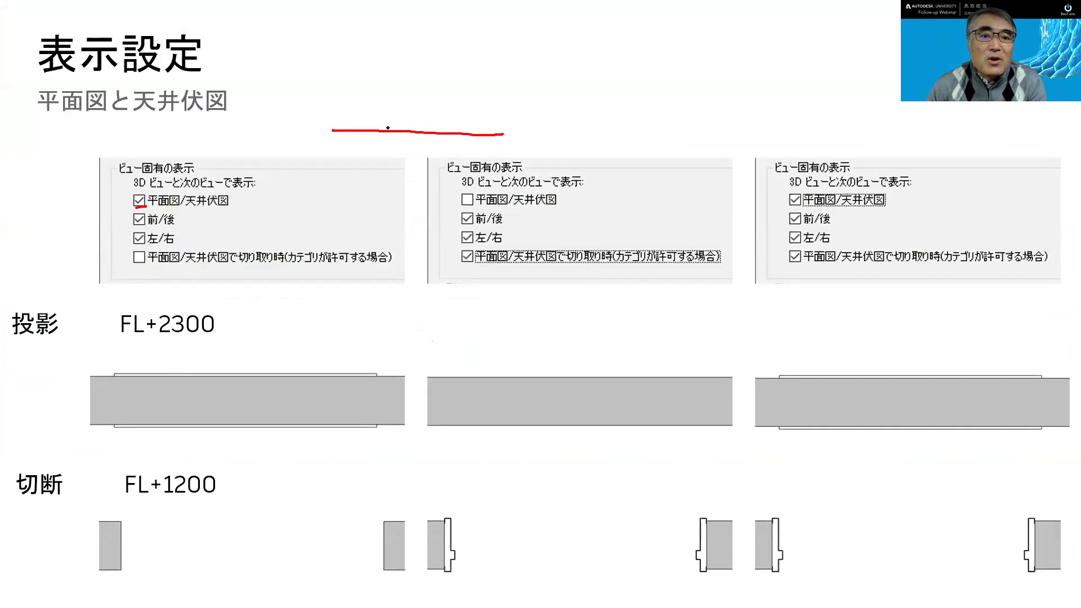
mouse_move(380, 131)
mouse_down()
mouse_move(383, 64)
mouse_move(434, 129)
mouse_up()
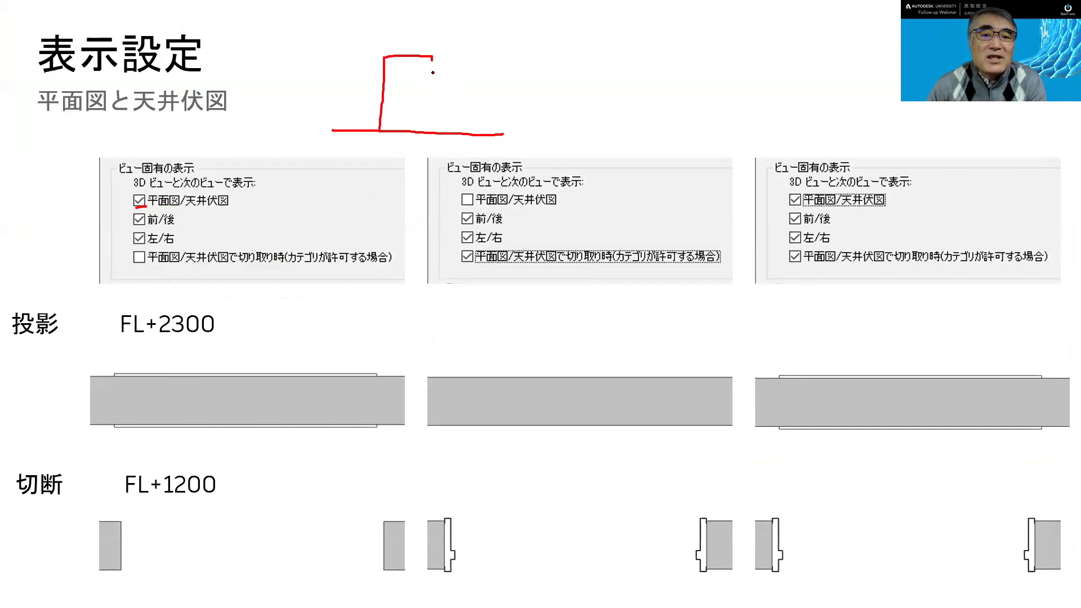
drag(434, 129, 438, 60)
mouse_move(334, 34)
mouse_down()
mouse_move(479, 36)
mouse_move(479, 55)
mouse_move(465, 38)
mouse_up()
drag(339, 37, 336, 52)
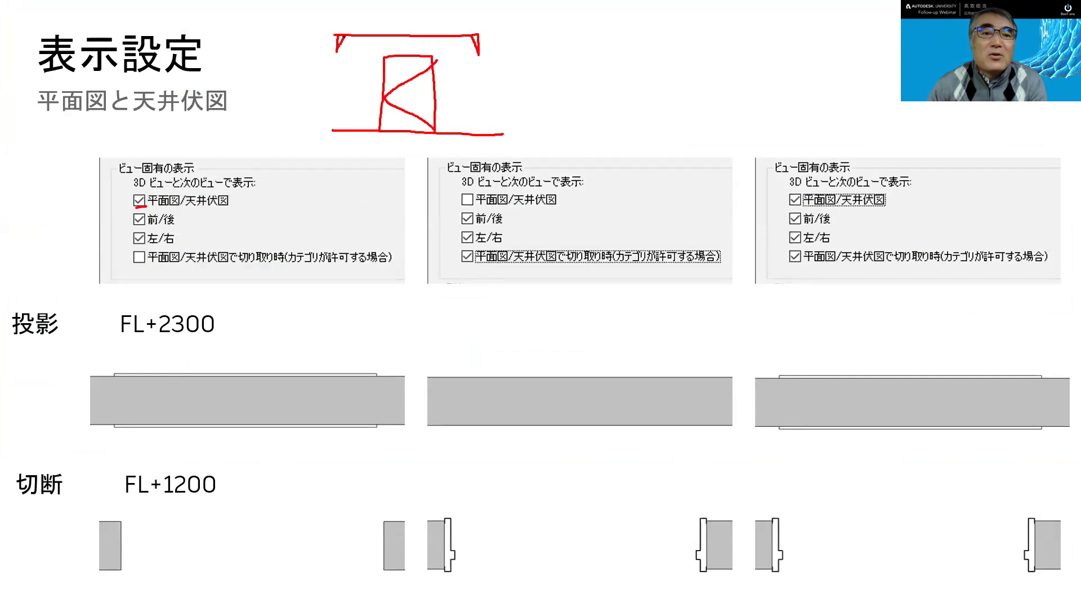
drag(334, 90, 471, 89)
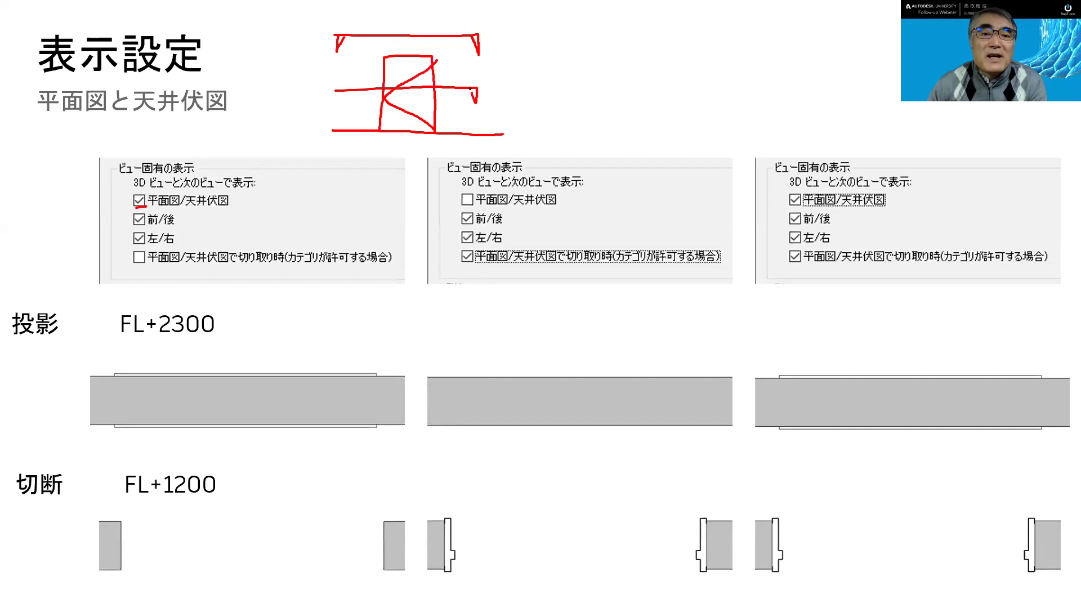
mouse_move(339, 95)
mouse_down()
mouse_move(337, 104)
mouse_move(345, 88)
mouse_up()
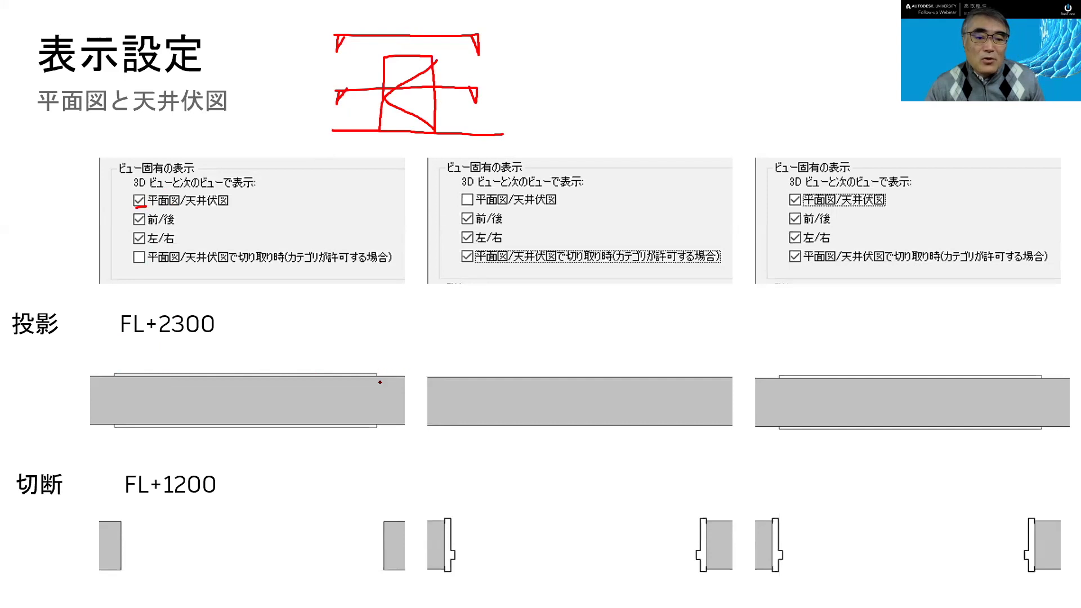
key(alt+Tab)
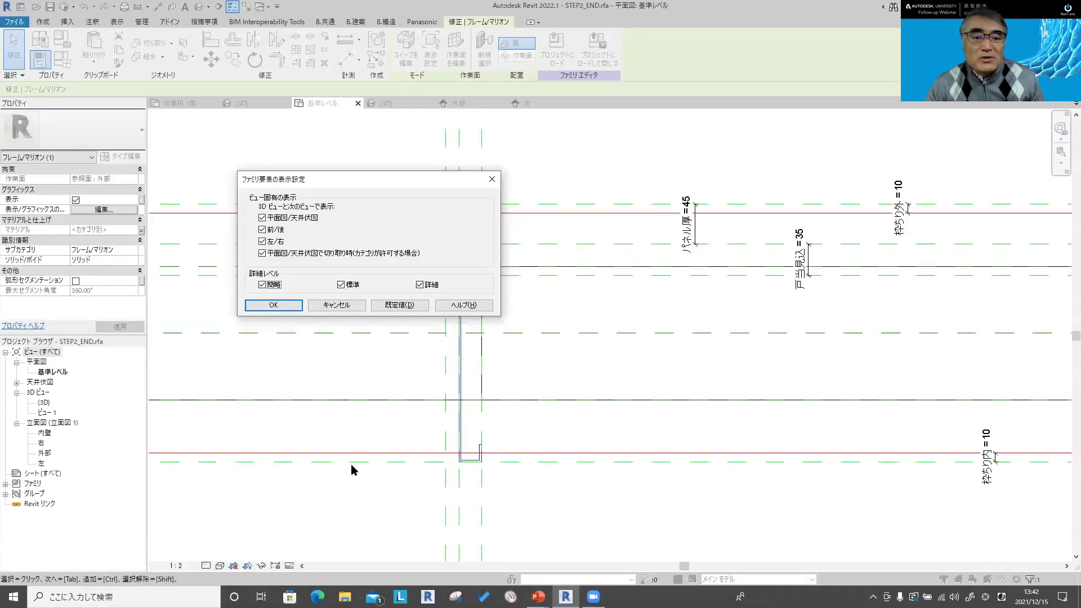
key(alt+Tab)
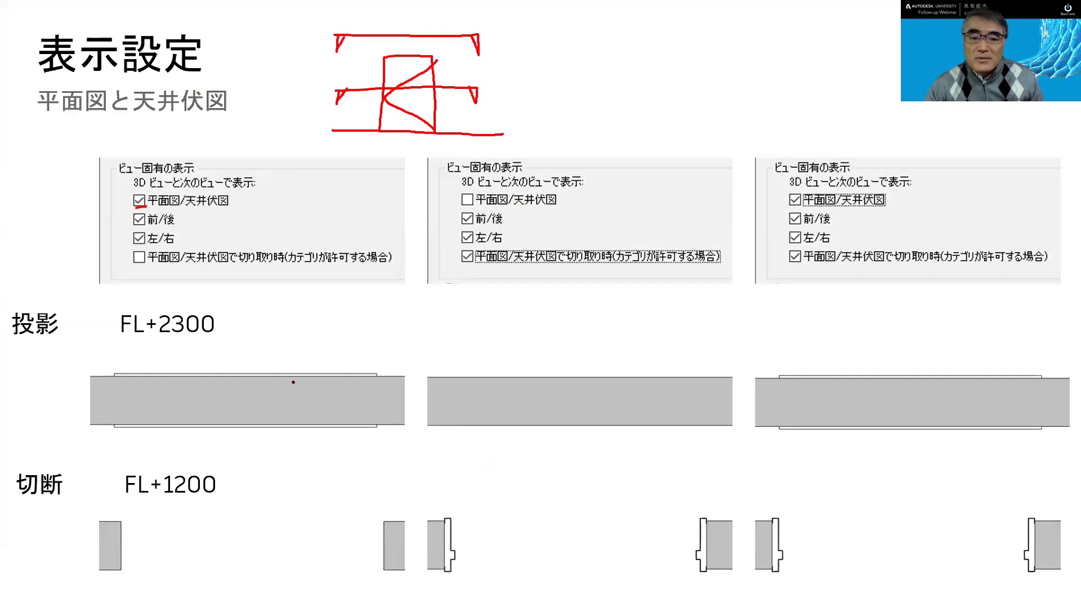
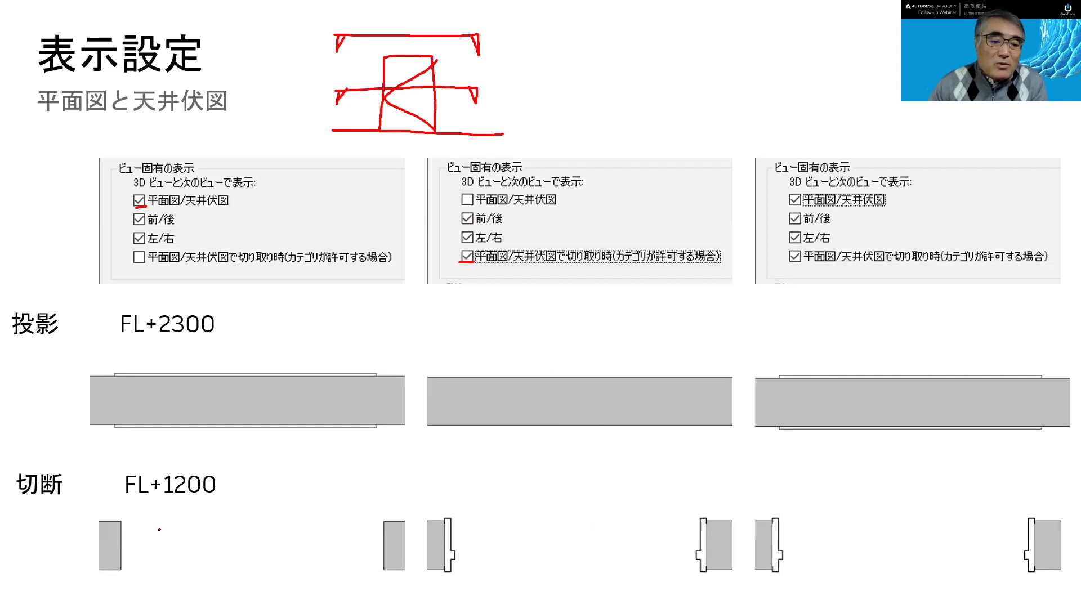
Step: Circle the middle projection bar and the left-piece gap in red ink, then erase those circles
mouse_move(557, 419)
mouse_down()
mouse_move(577, 388)
mouse_move(552, 426)
mouse_up()
mouse_move(225, 573)
mouse_down()
mouse_move(248, 537)
mouse_move(207, 573)
mouse_up()
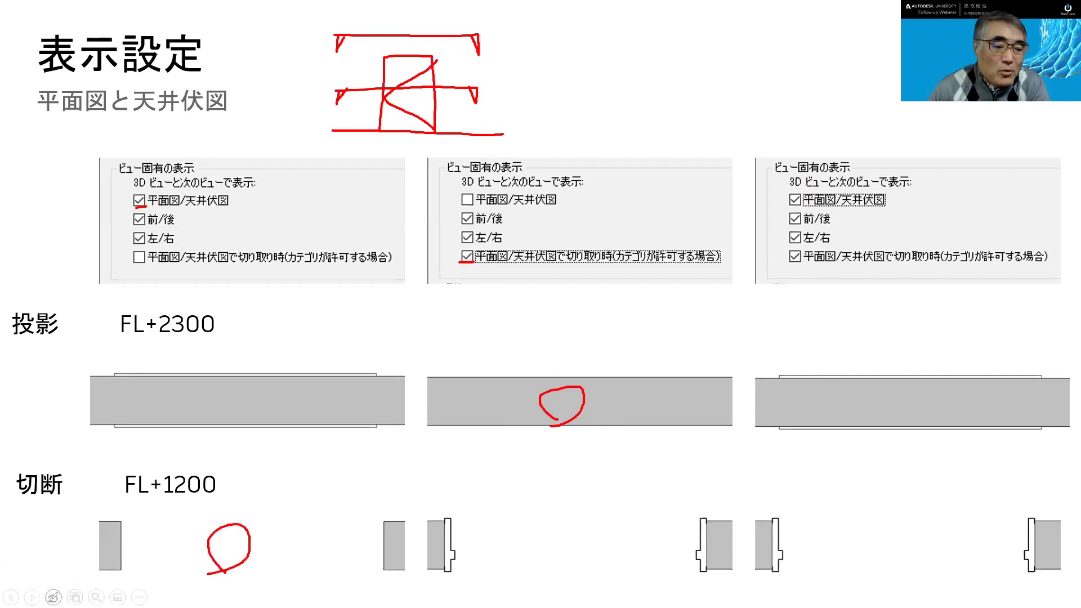
click(53, 597)
click(33, 532)
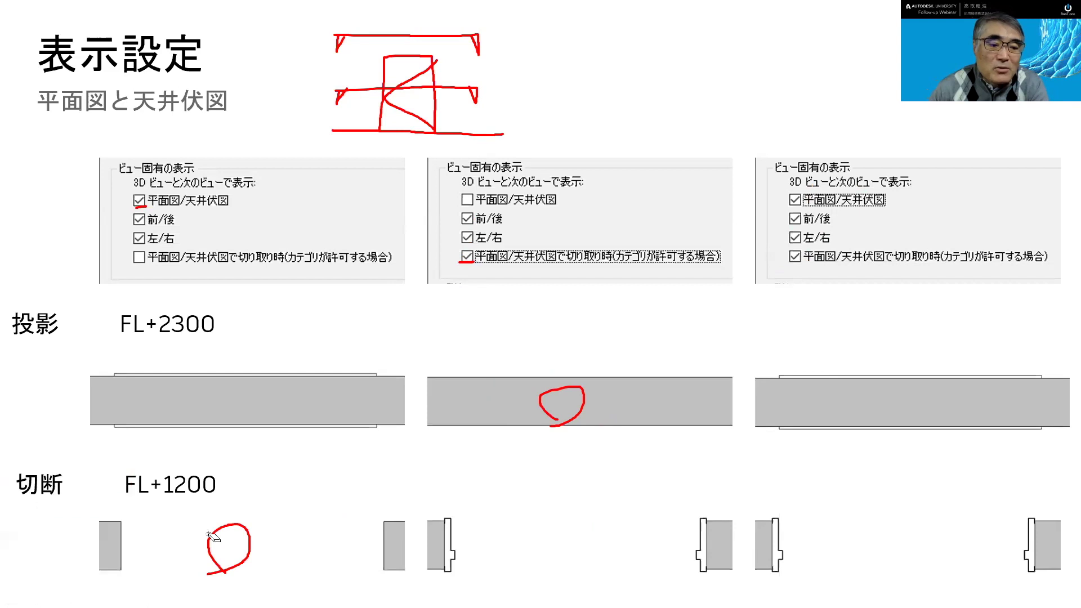
click(233, 528)
click(560, 423)
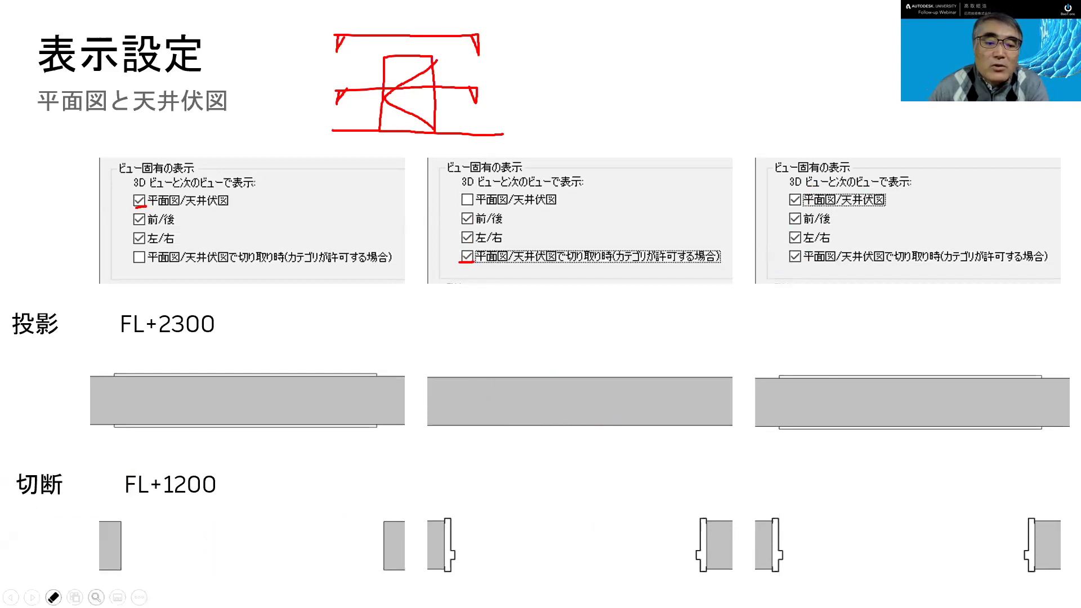
Step: With the red pen, draw a frame on the top sketch and circle the middle wall's projection
click(54, 597)
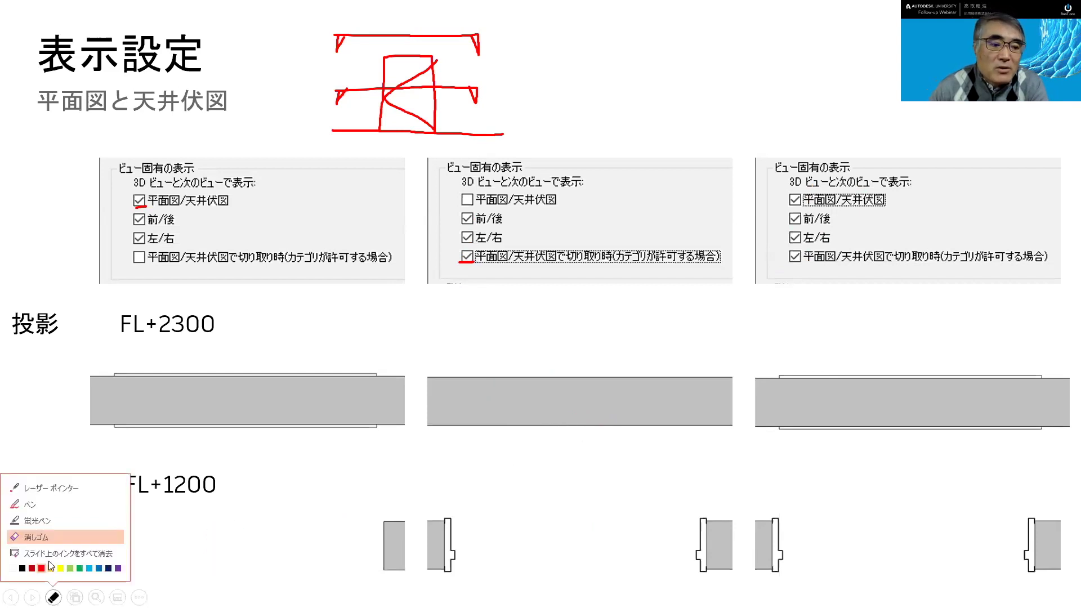
click(31, 504)
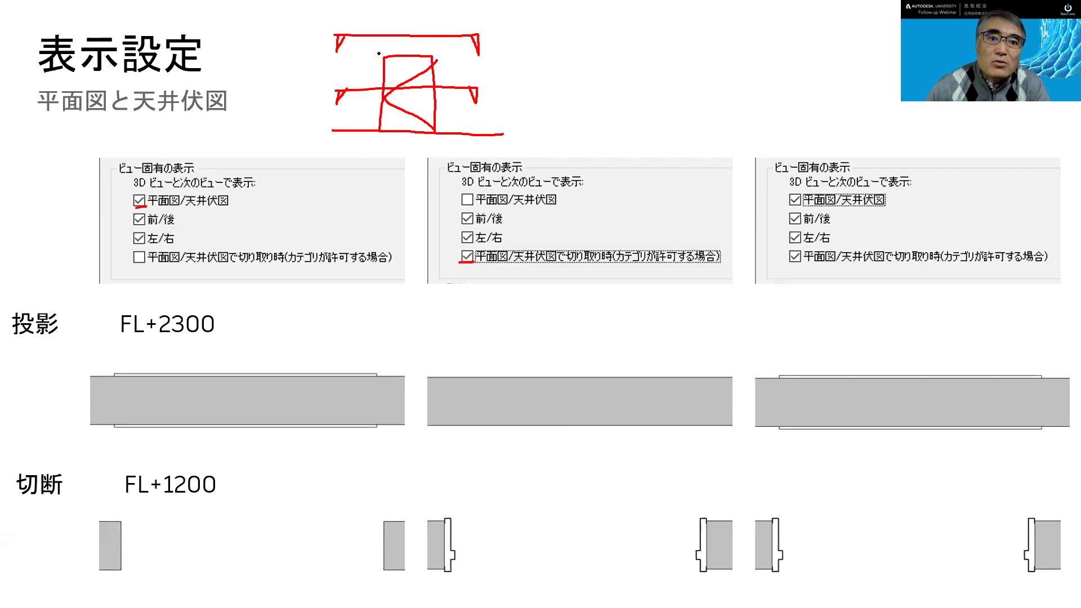
mouse_move(380, 51)
mouse_down()
mouse_move(441, 56)
mouse_move(378, 49)
mouse_move(372, 130)
mouse_up()
drag(442, 133, 438, 67)
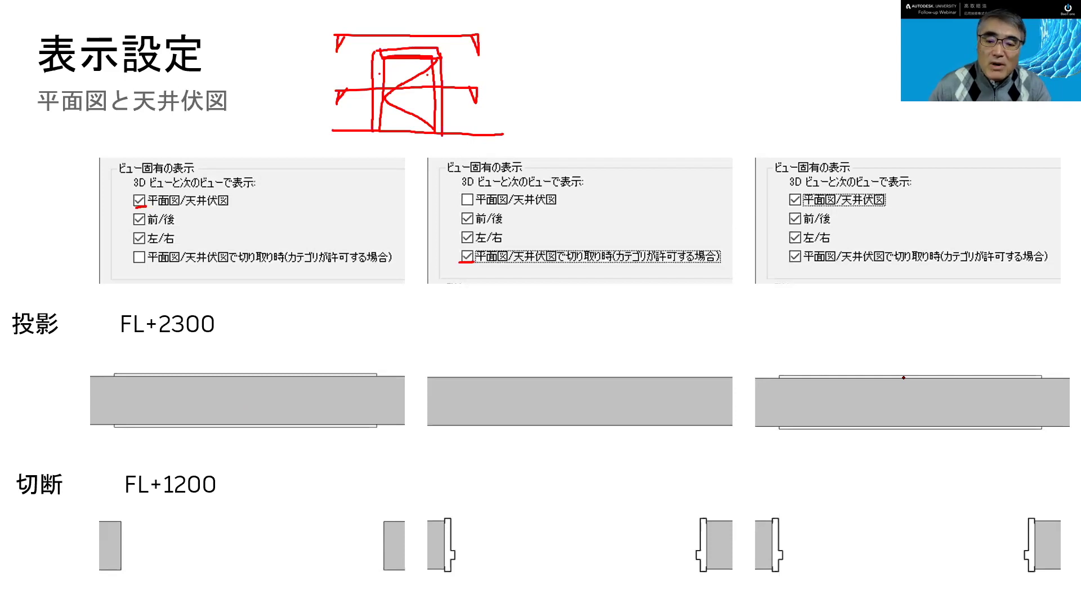
mouse_move(587, 449)
mouse_down()
mouse_move(571, 388)
mouse_move(619, 448)
mouse_move(566, 459)
mouse_up()
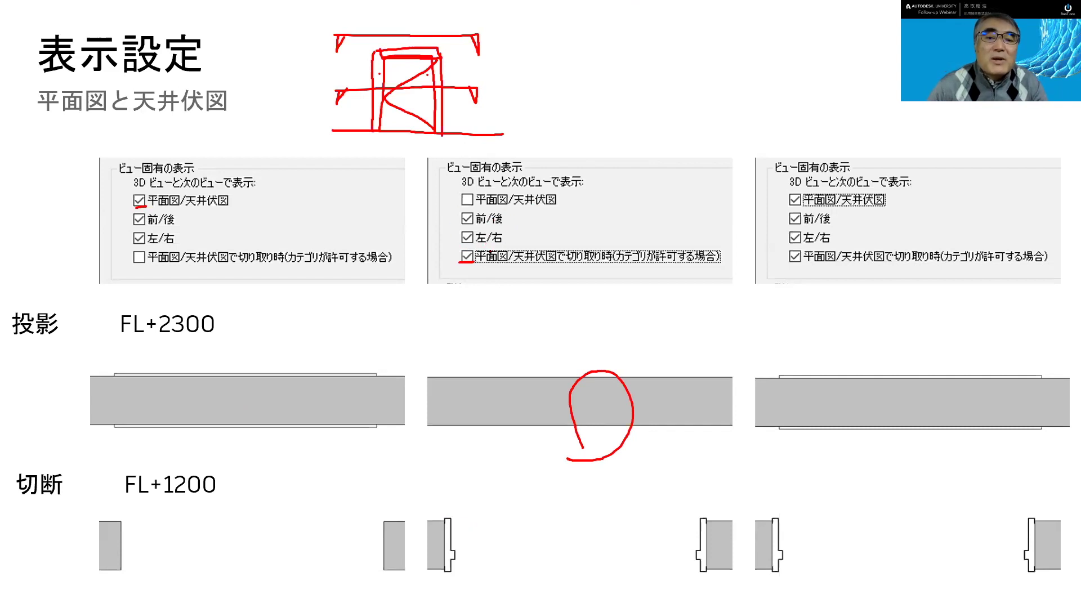
key(Right)
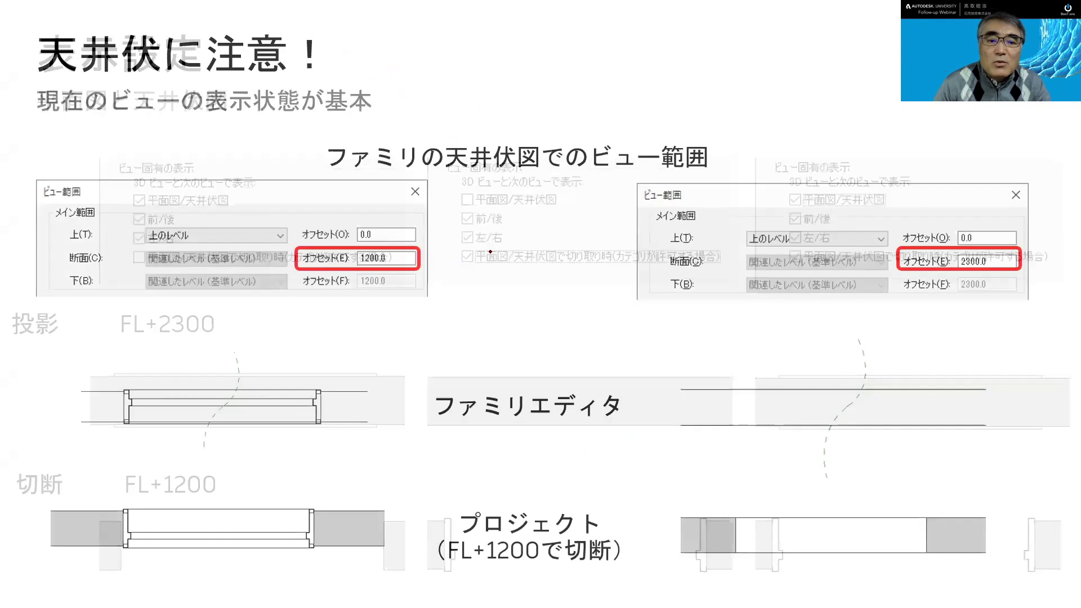
key(Left)
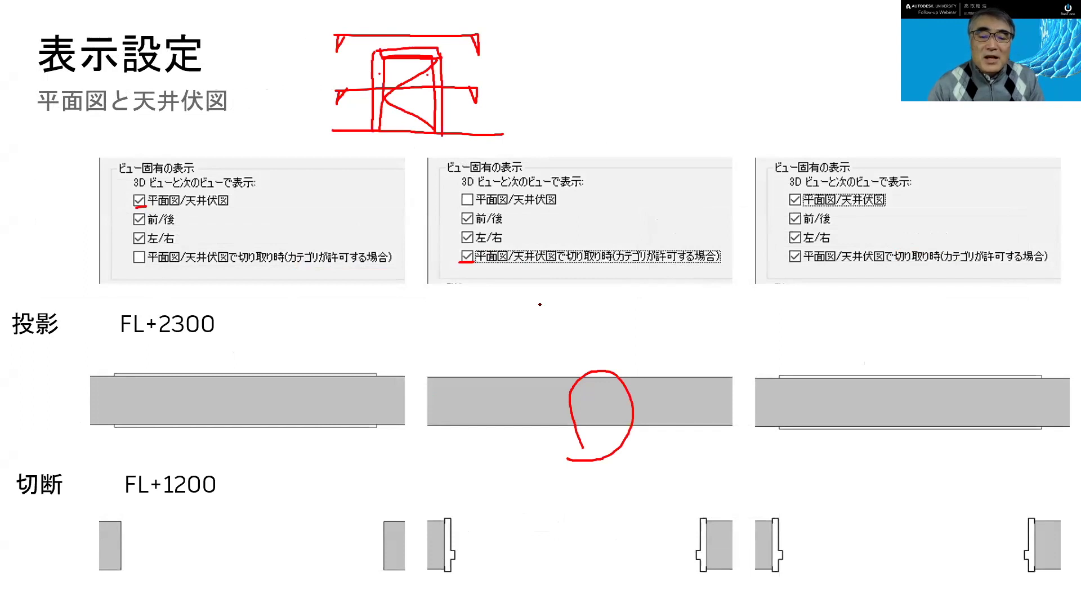
key(alt+Tab)
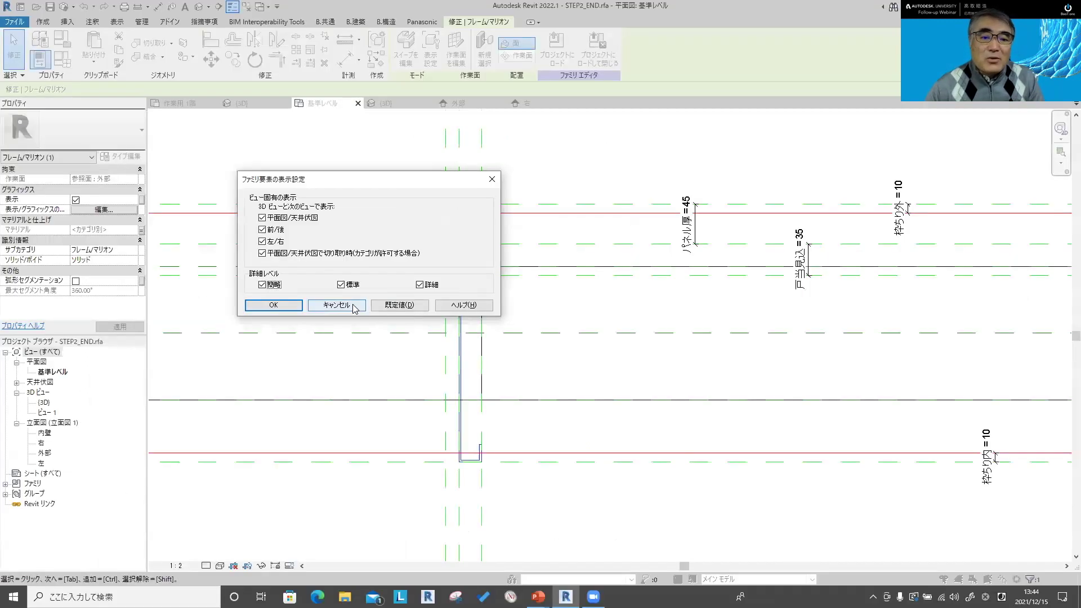
Step: Cancel the display settings and open the 天井伏図 基準レベル ceiling plan, centred on the door opening
click(359, 305)
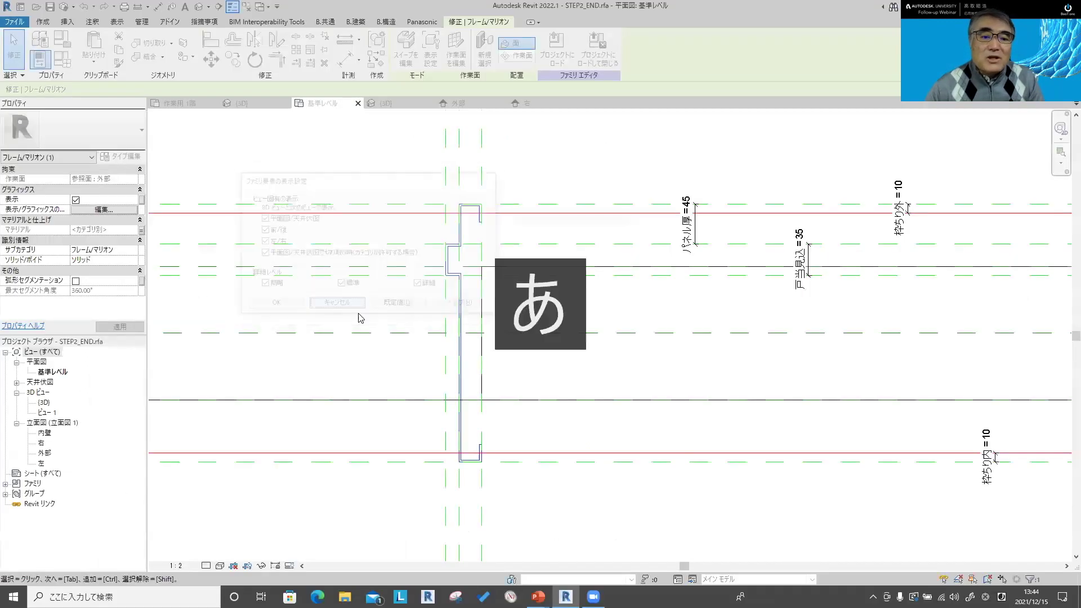
scroll(338, 311, down, 3)
scroll(348, 310, down, 3)
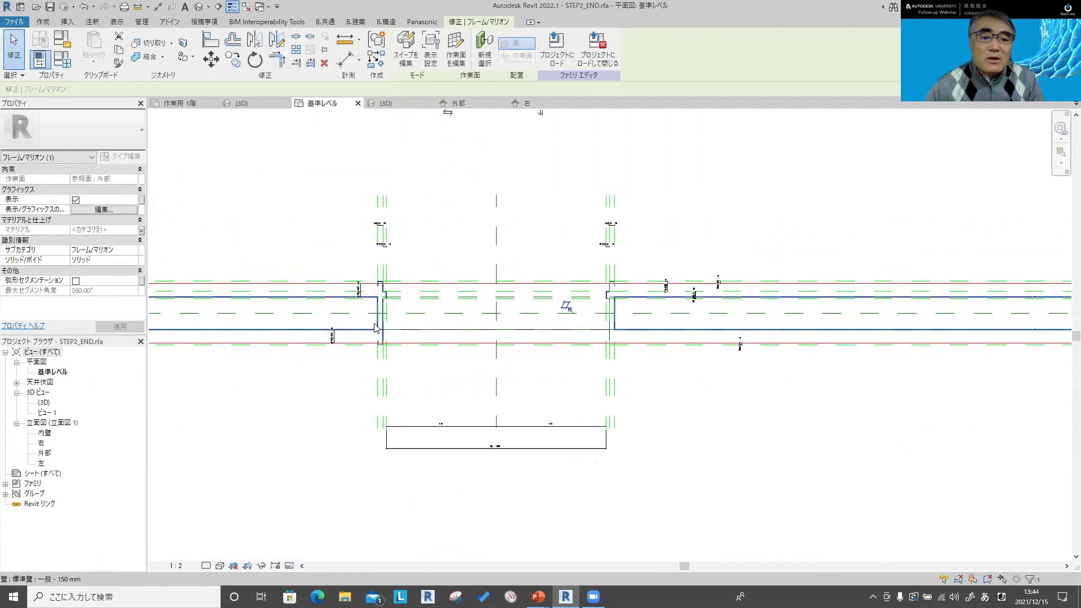
scroll(376, 328, up, 1)
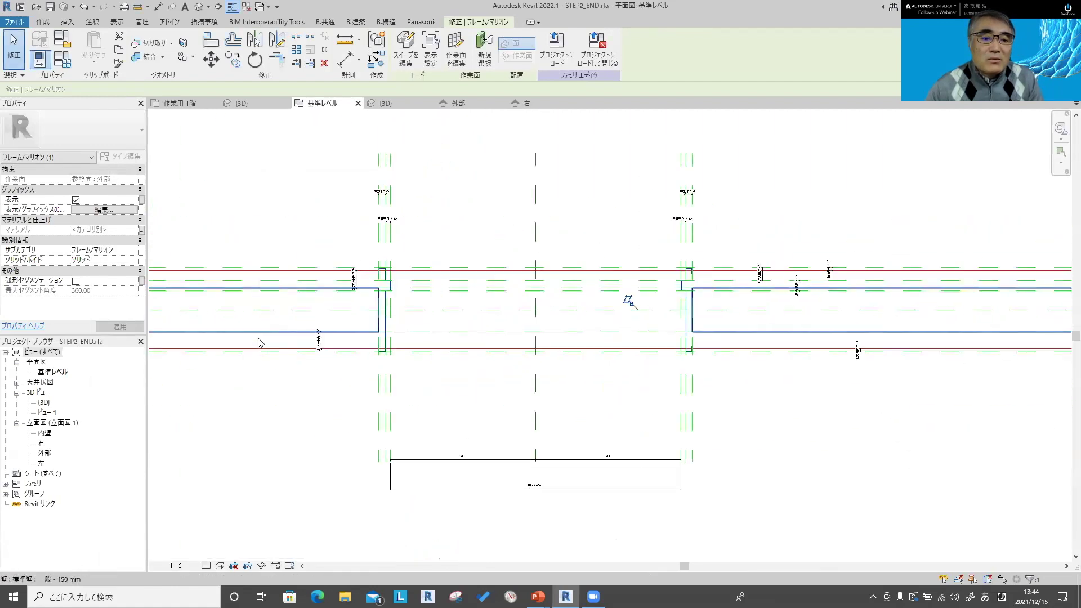
double_click(39, 383)
click(53, 394)
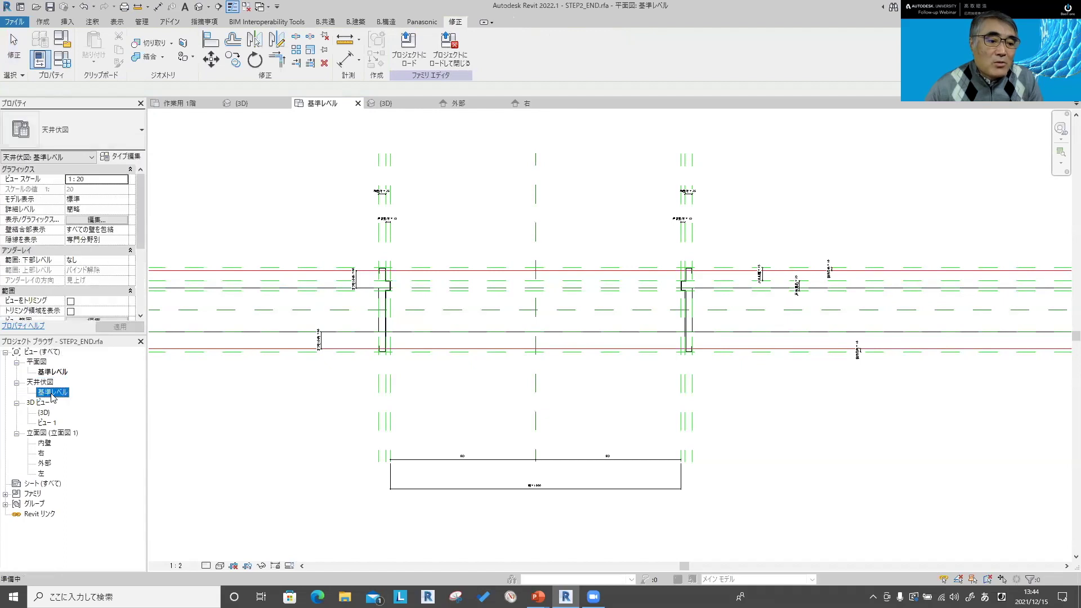
double_click(53, 394)
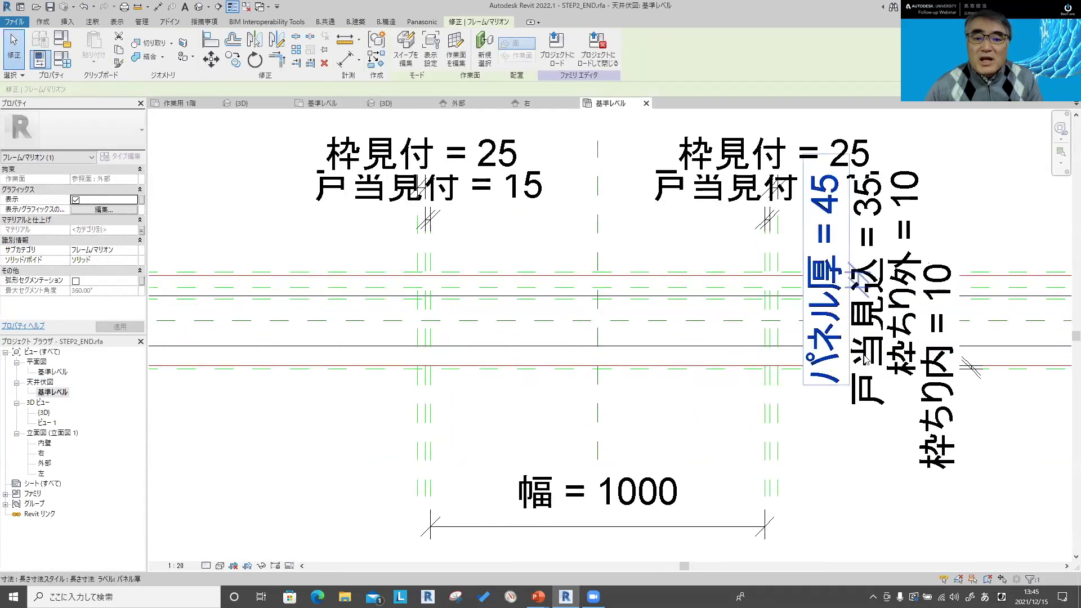
middle_drag(644, 441, 599, 473)
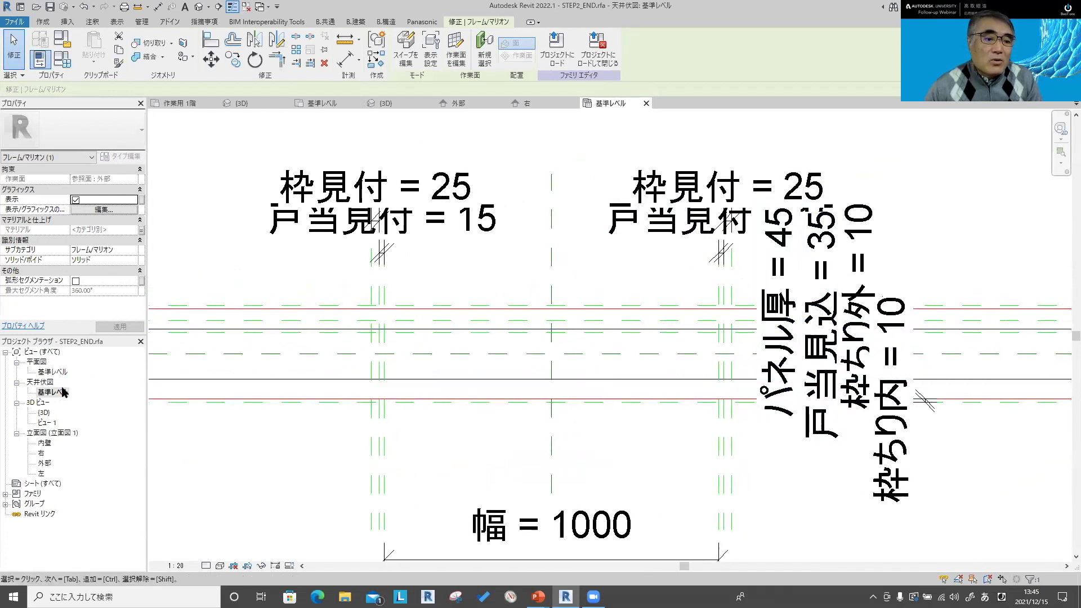
Step: Show the ceiling plan's View Range, which has a 2300 cut offset
click(54, 393)
scroll(95, 257, down, 2)
scroll(94, 248, down, 2)
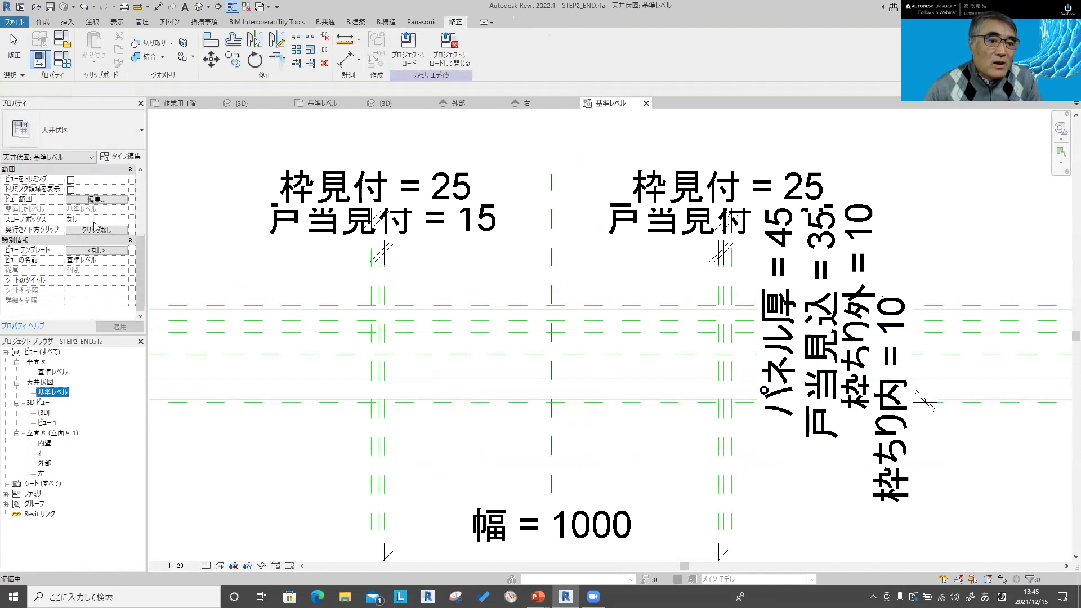
click(81, 204)
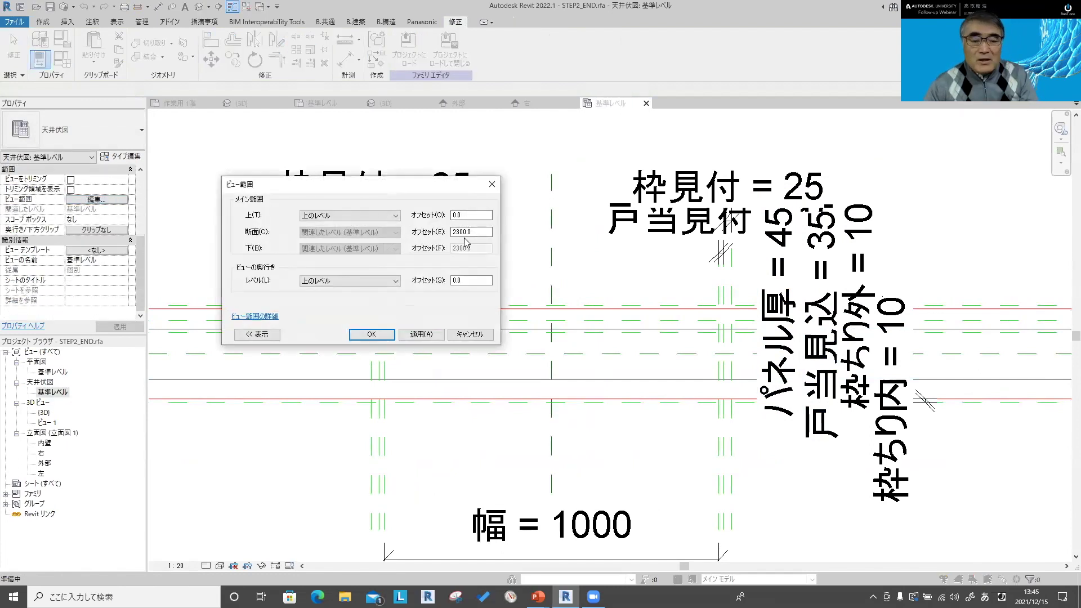
key(alt+Tab)
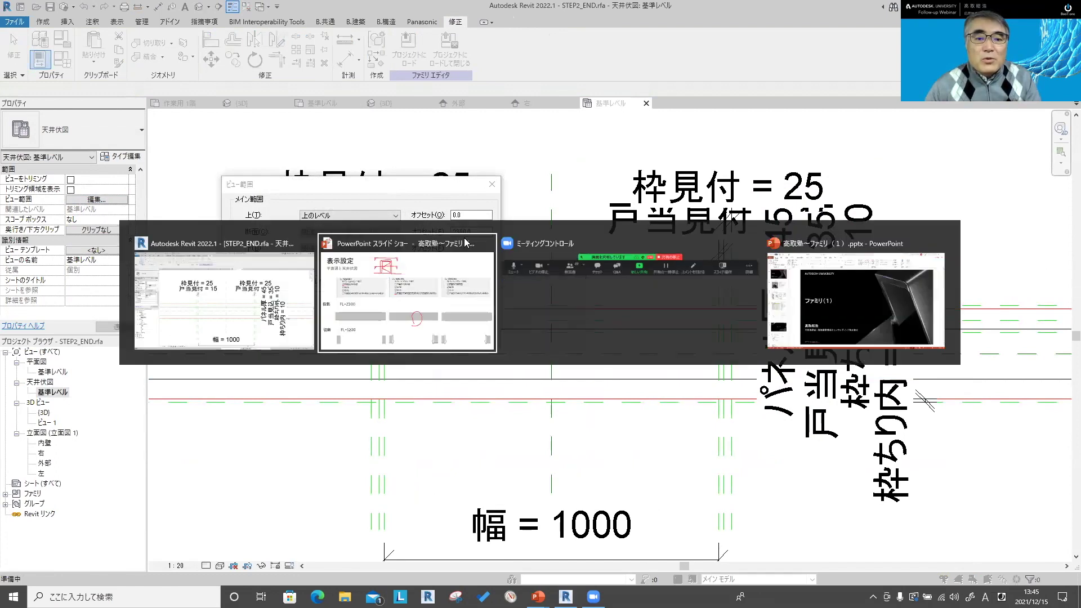
Step: Advance to the 天井伏に注意！ slide comparing 1200 and 2300 cut offsets
key(Right)
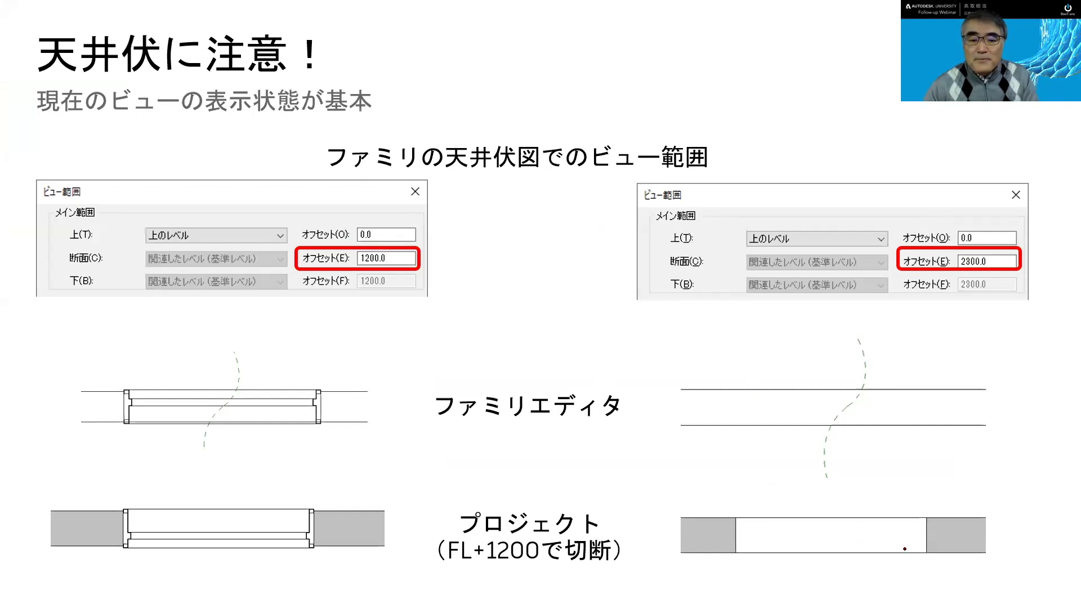
Step: Apply a 1200 cut offset in View Range and select the now-visible frame sweep
key(alt+Tab)
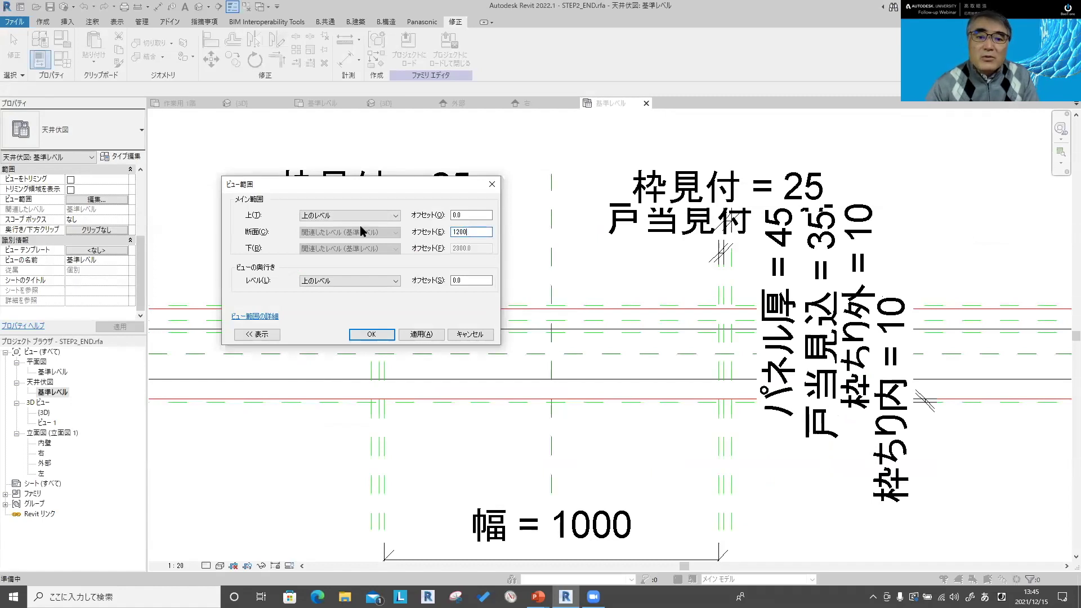
click(371, 334)
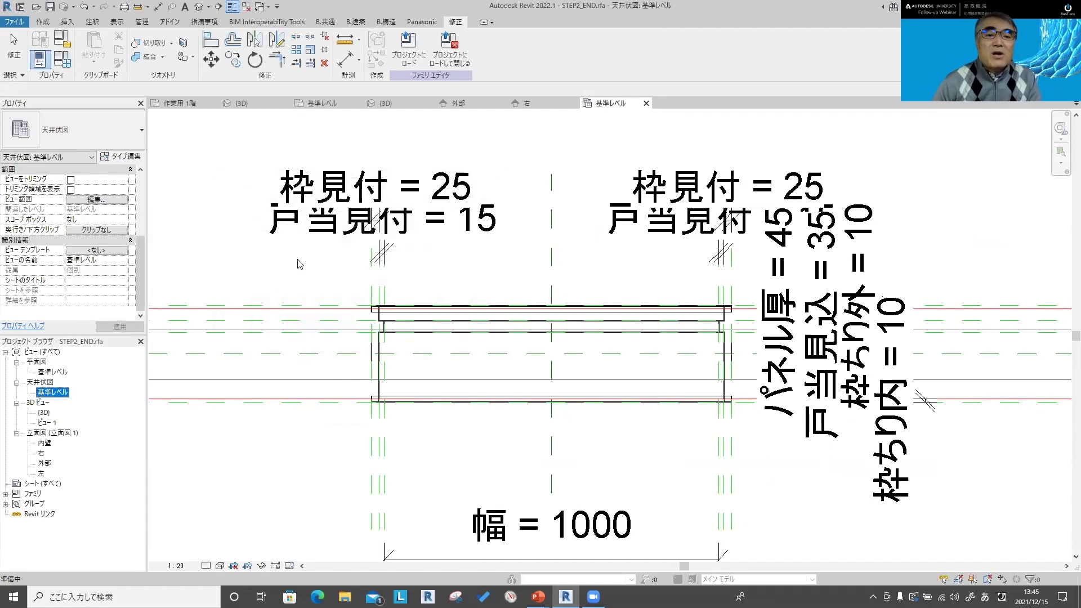
click(385, 325)
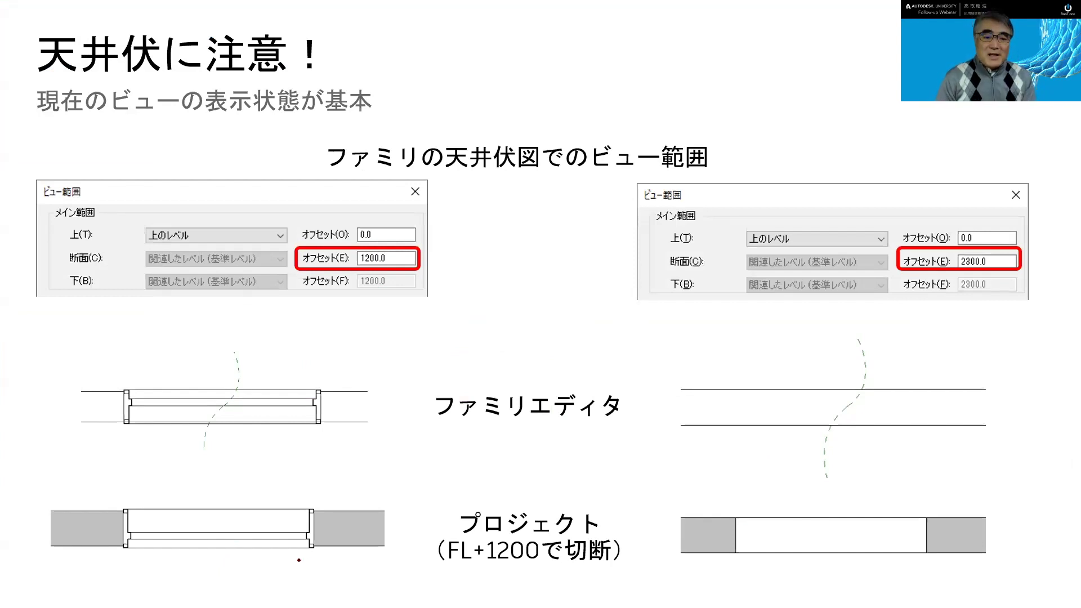
Step: Underline the cut-only display point on the door view-direction slide, then advance to 参照面の使い方
key(Right)
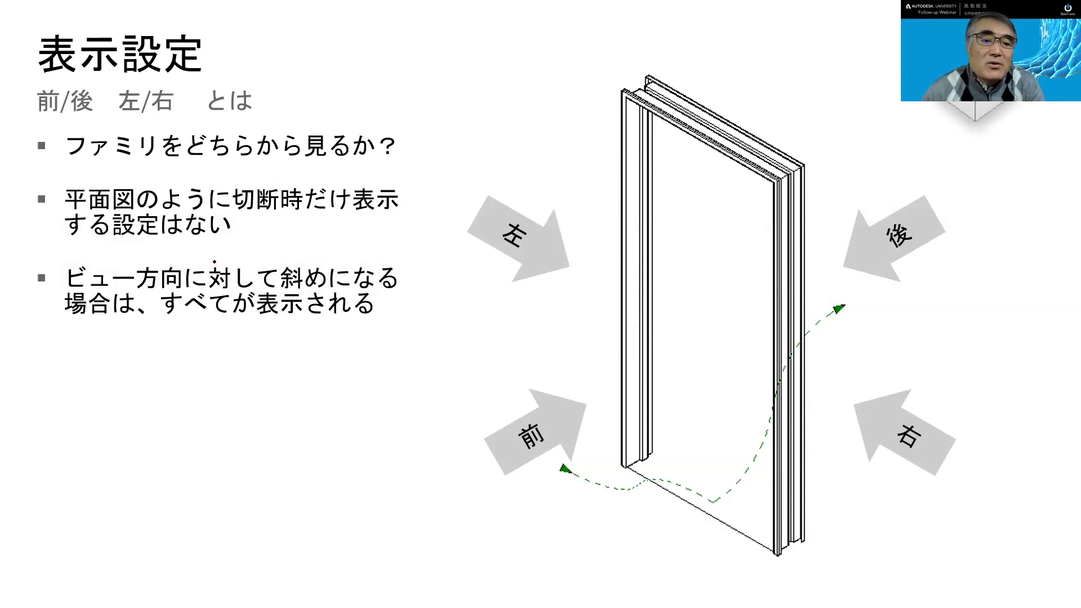
drag(74, 208, 355, 212)
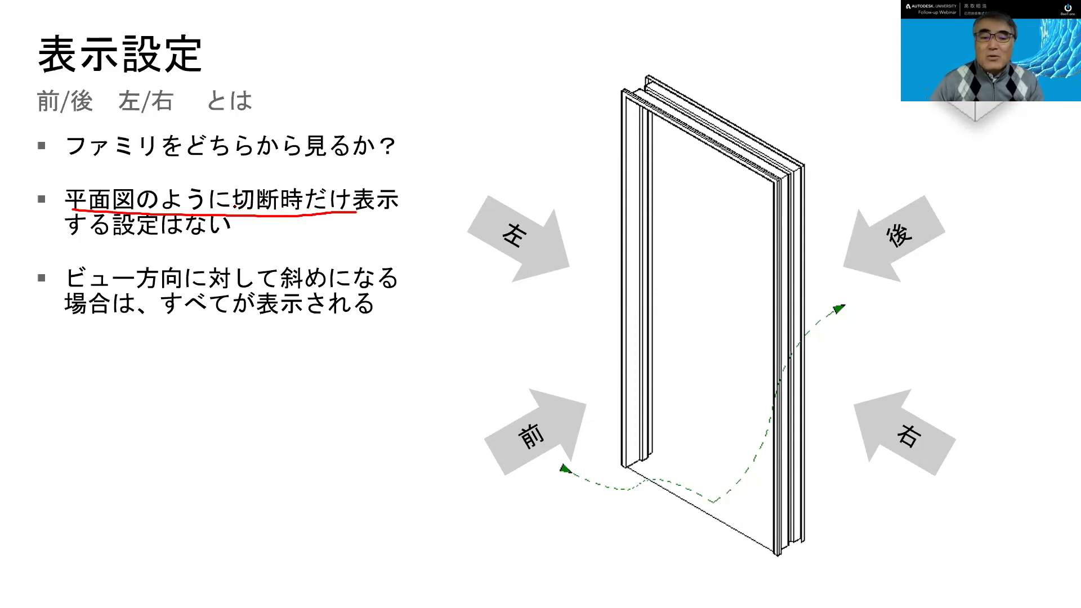
key(Right)
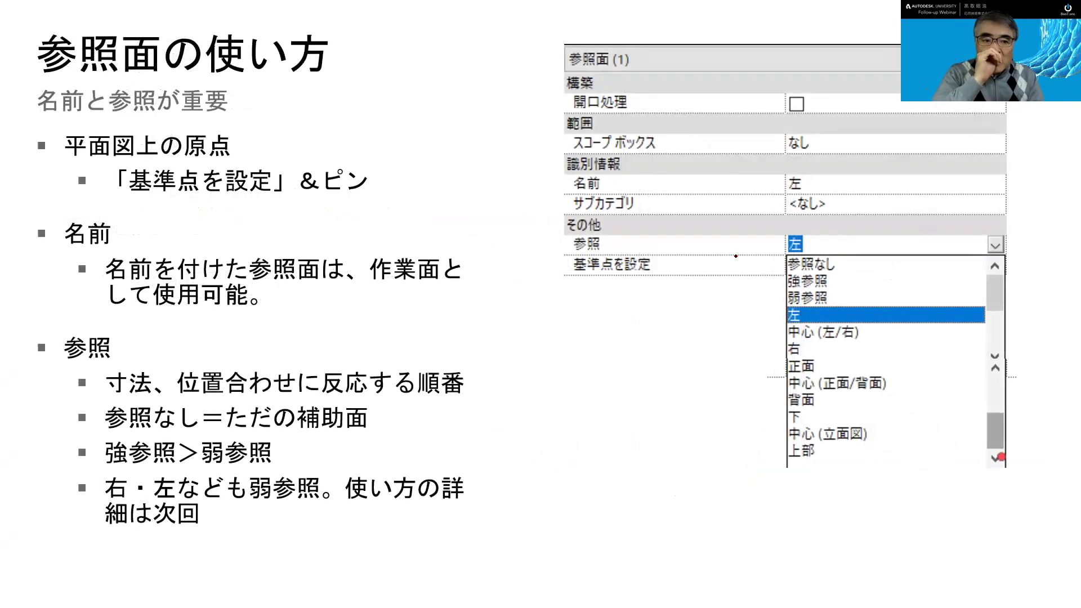
key(alt+Tab)
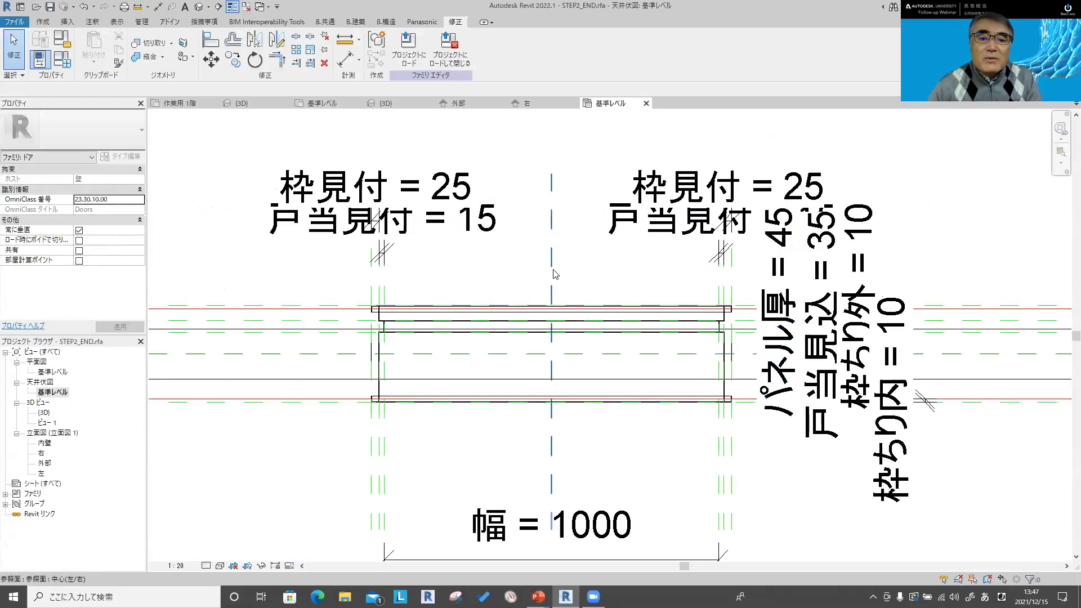
Step: Inspect the Properties of the centre reference plane and the wall in the ceiling plan
click(554, 270)
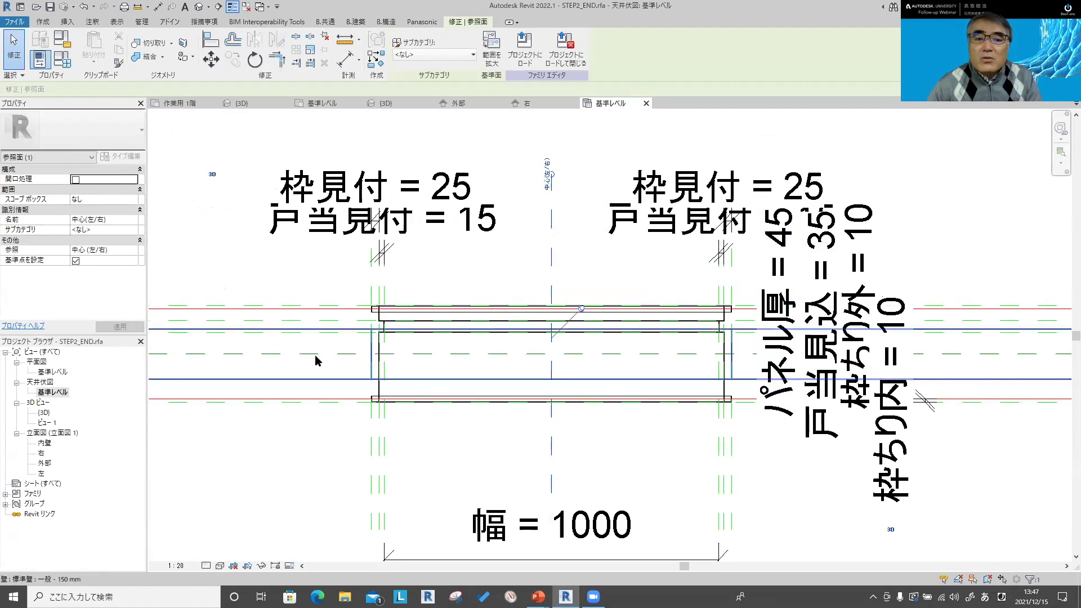
key(a)
click(418, 360)
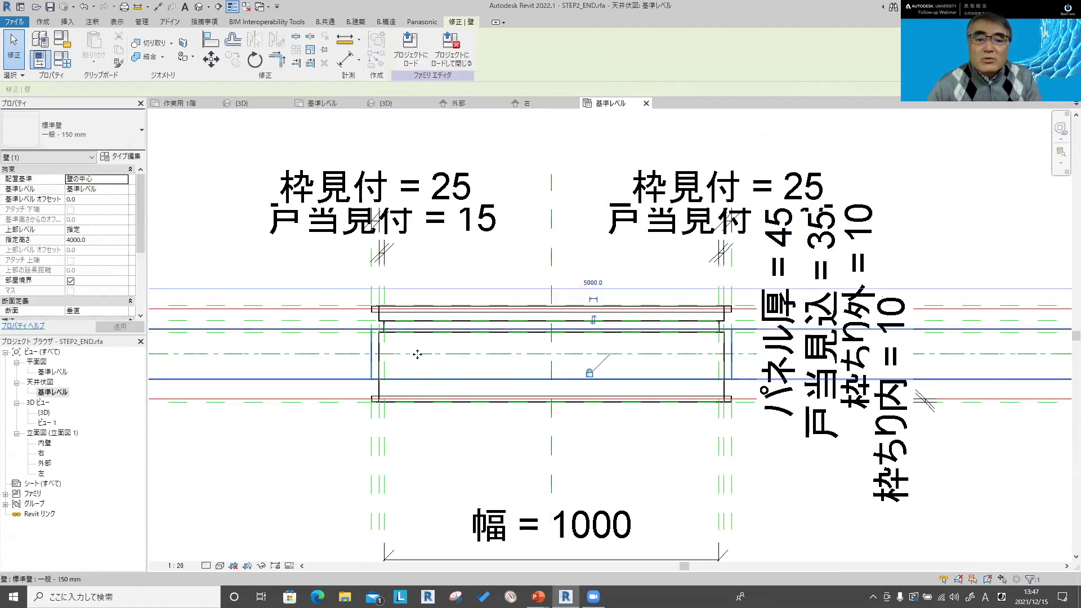
click(420, 354)
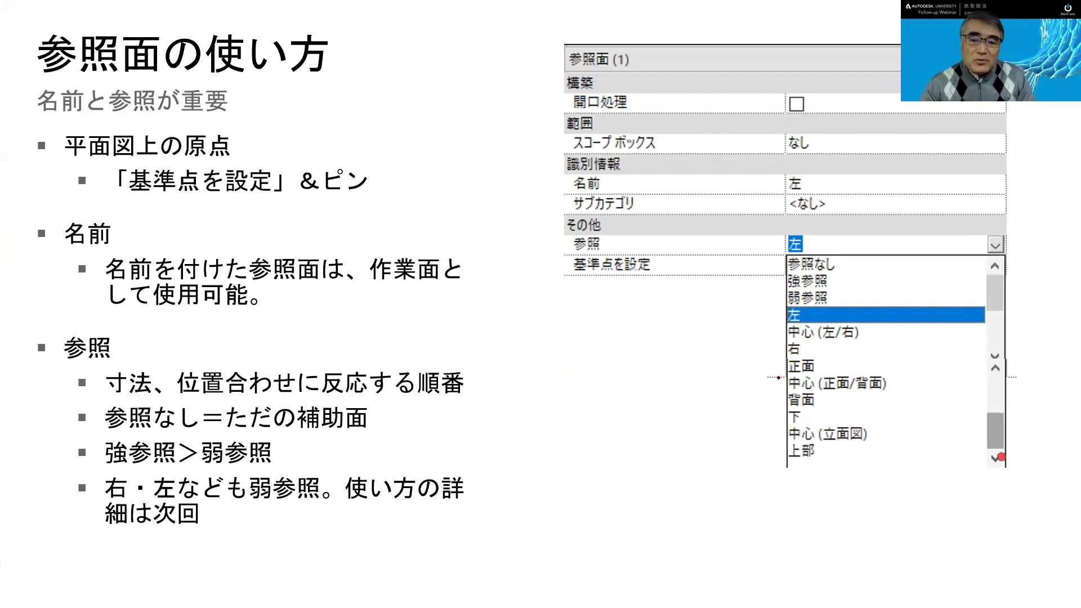
Step: Advance to the その他の注意事項 slide and switch back to Revit
key(Right)
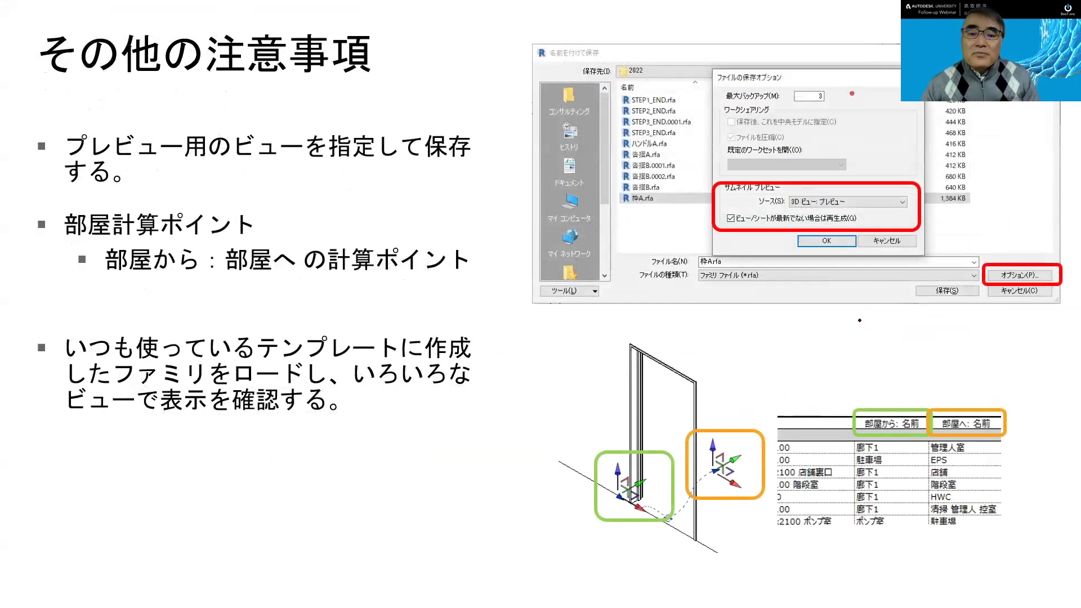
key(alt+Tab)
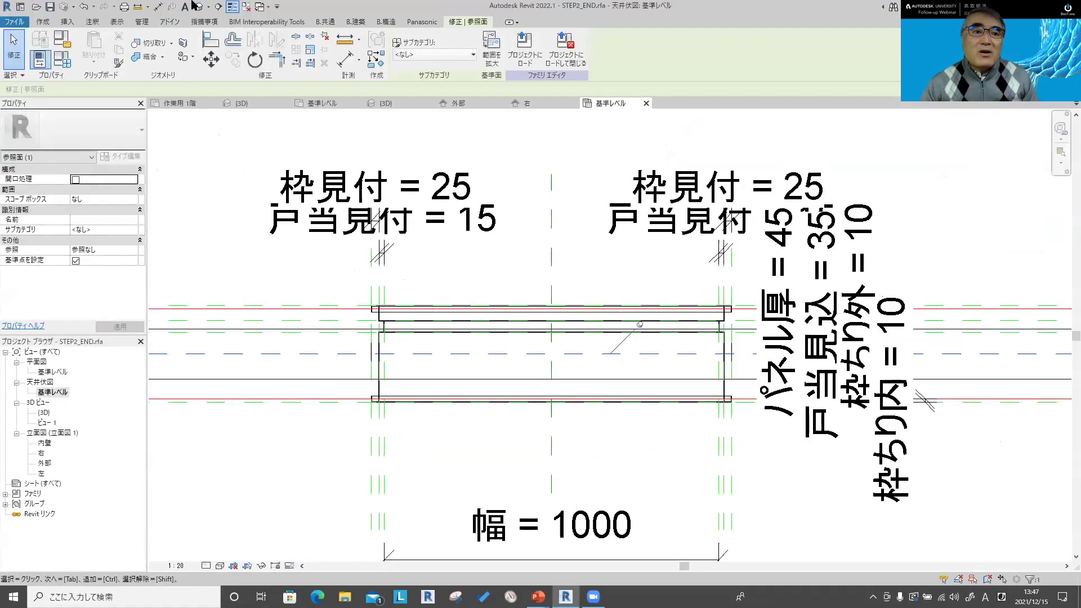
Step: Close the ceiling plan and open 枠A.rfa from the recent files, selecting its プレビュー view
click(645, 103)
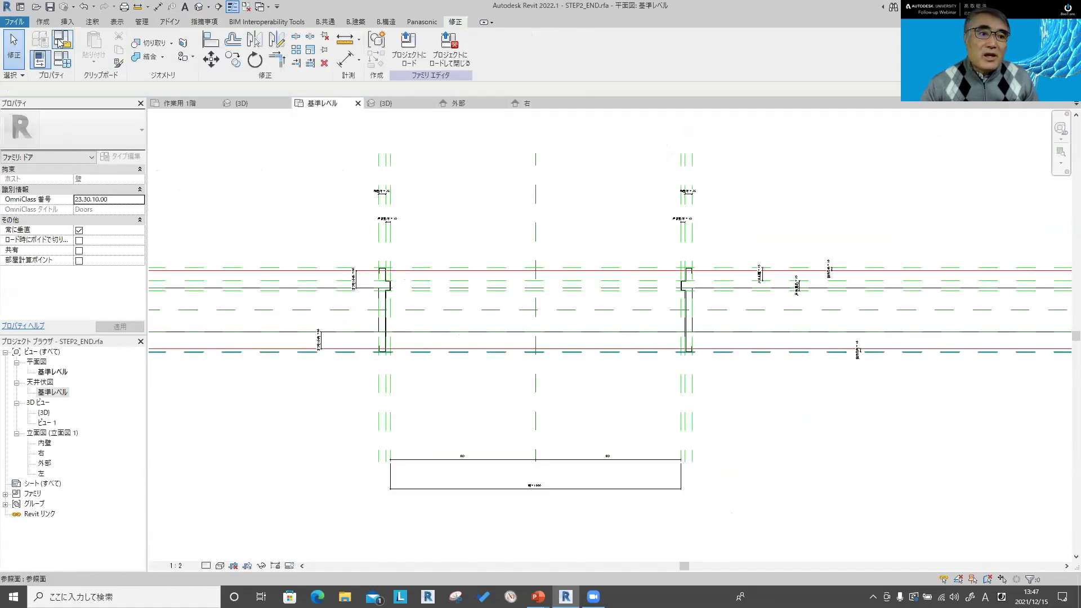
click(21, 7)
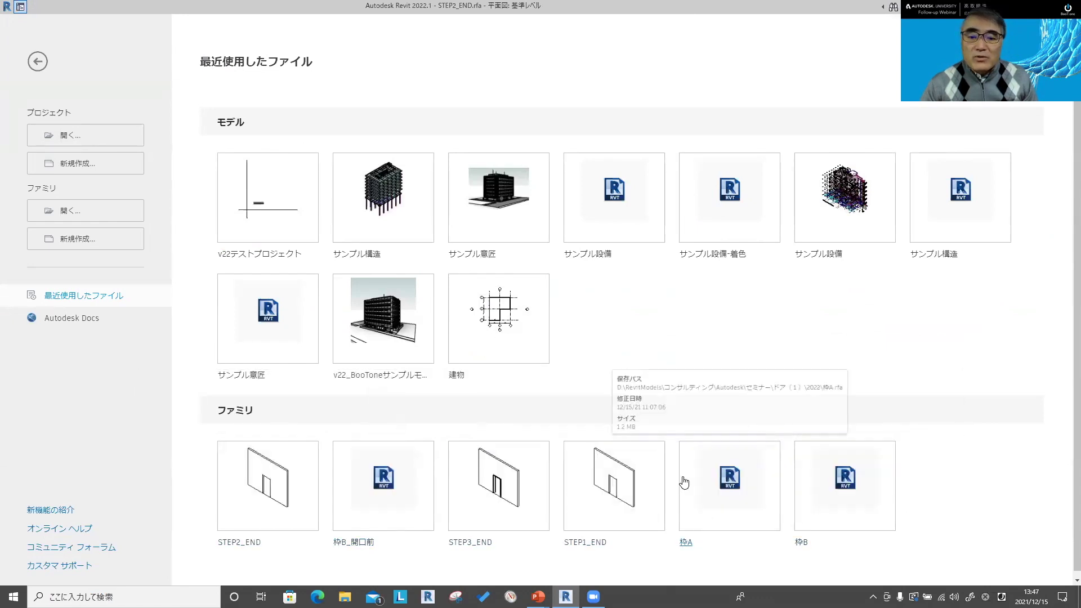
click(730, 483)
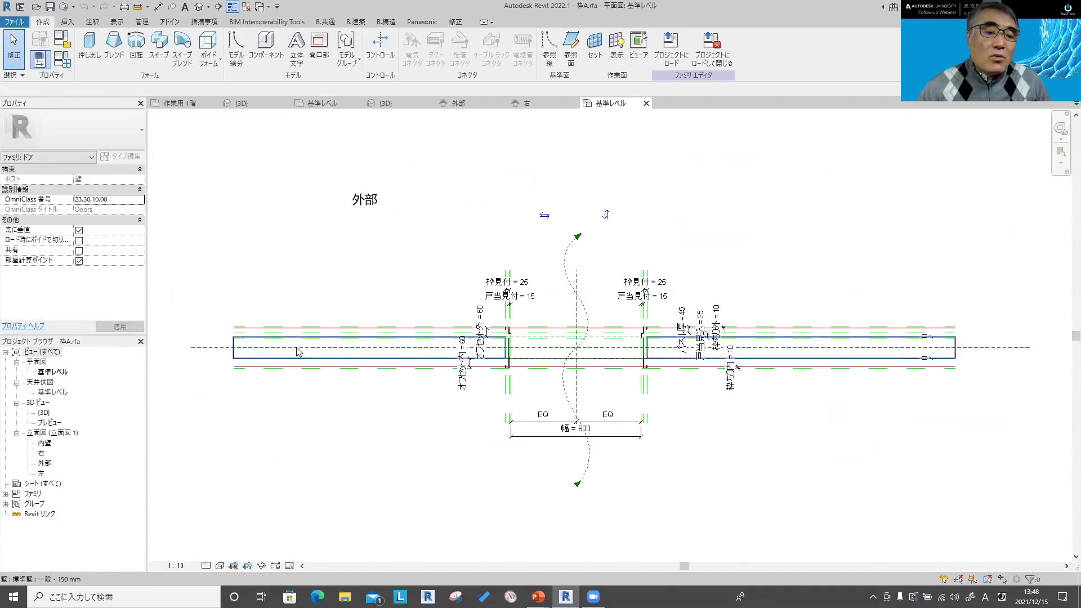
click(50, 422)
Step: Open the 枠A プレビュー 3D view from a higher angle and select the hosting wall
double_click(51, 422)
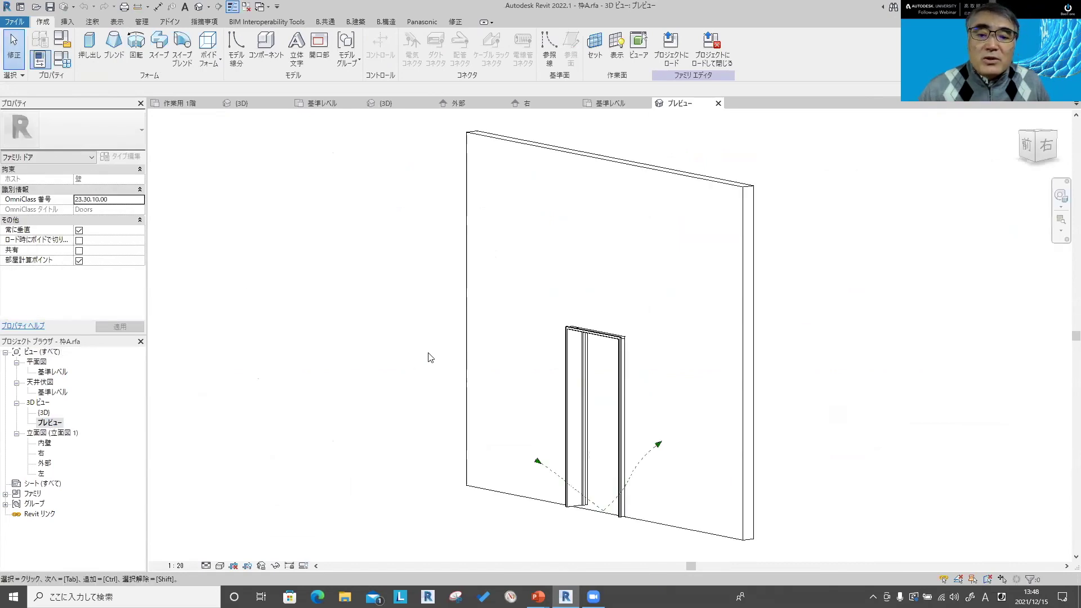
shift+middle_drag(428, 357, 430, 405)
click(1030, 147)
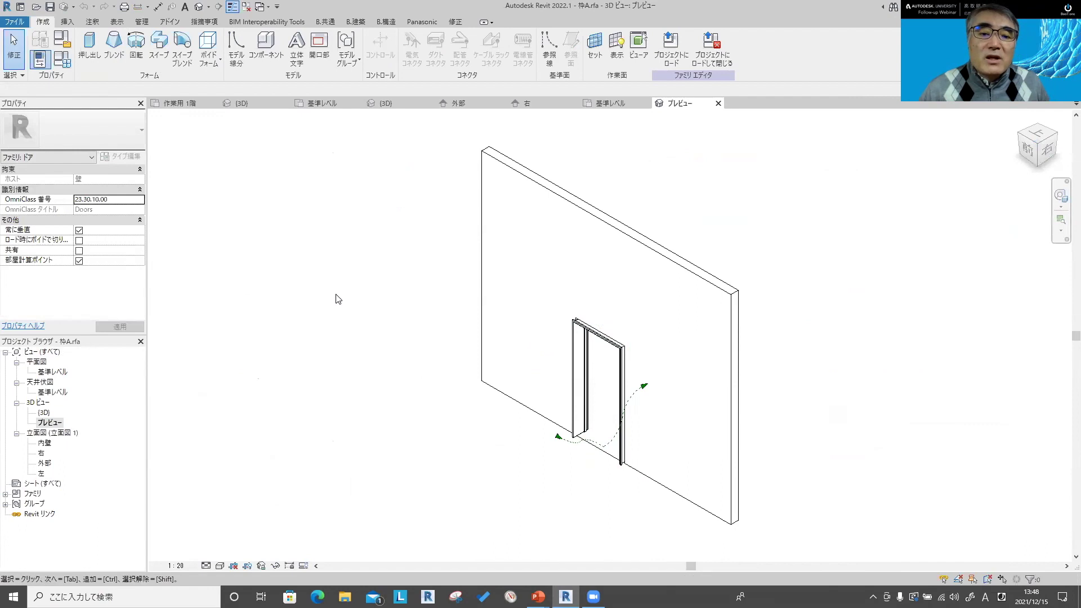
click(63, 67)
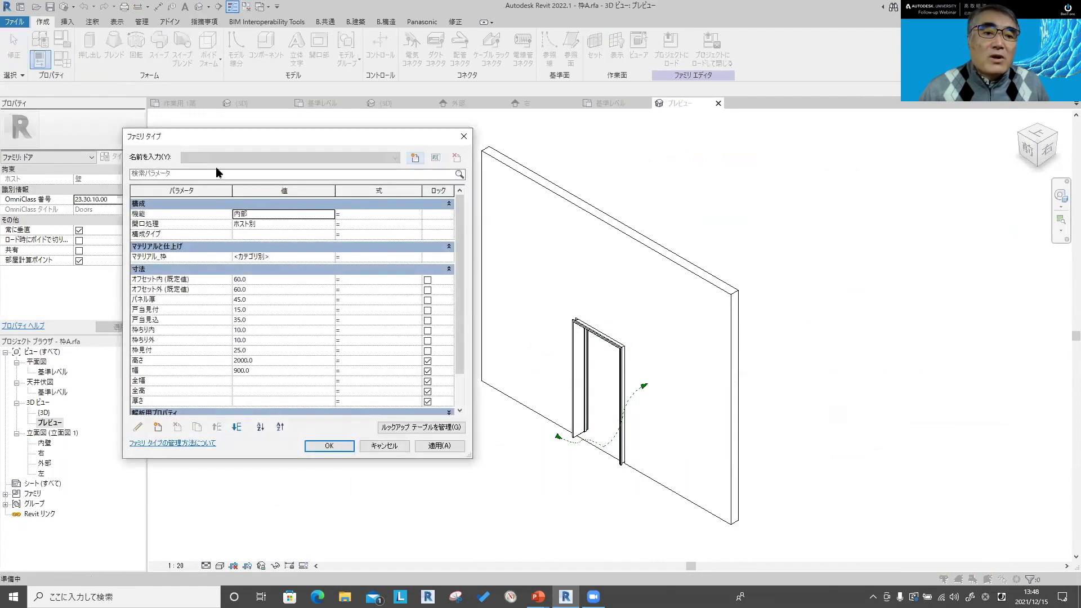
key(Escape)
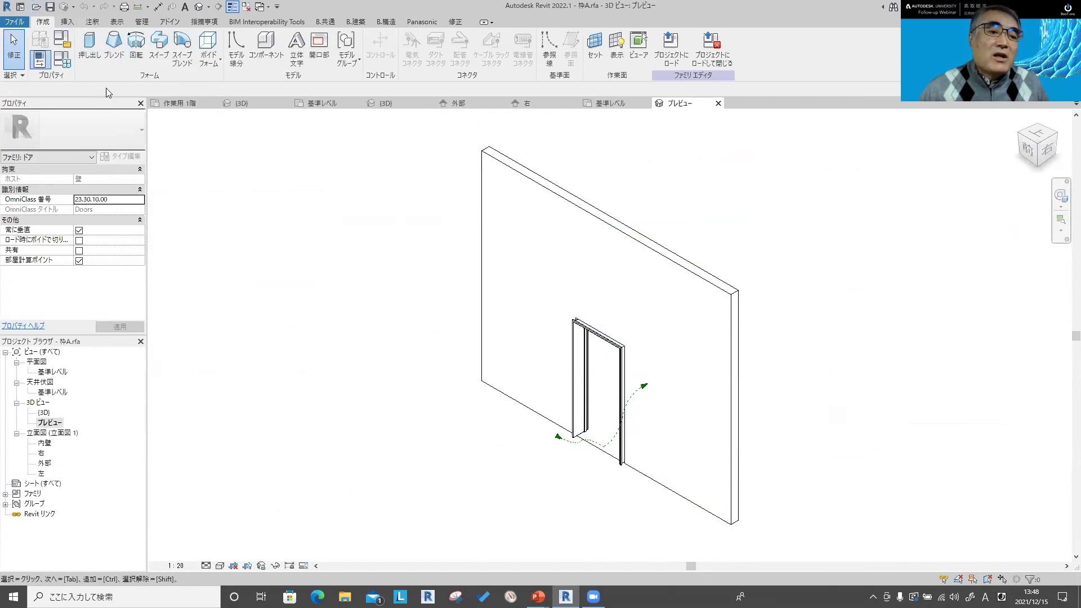
click(567, 203)
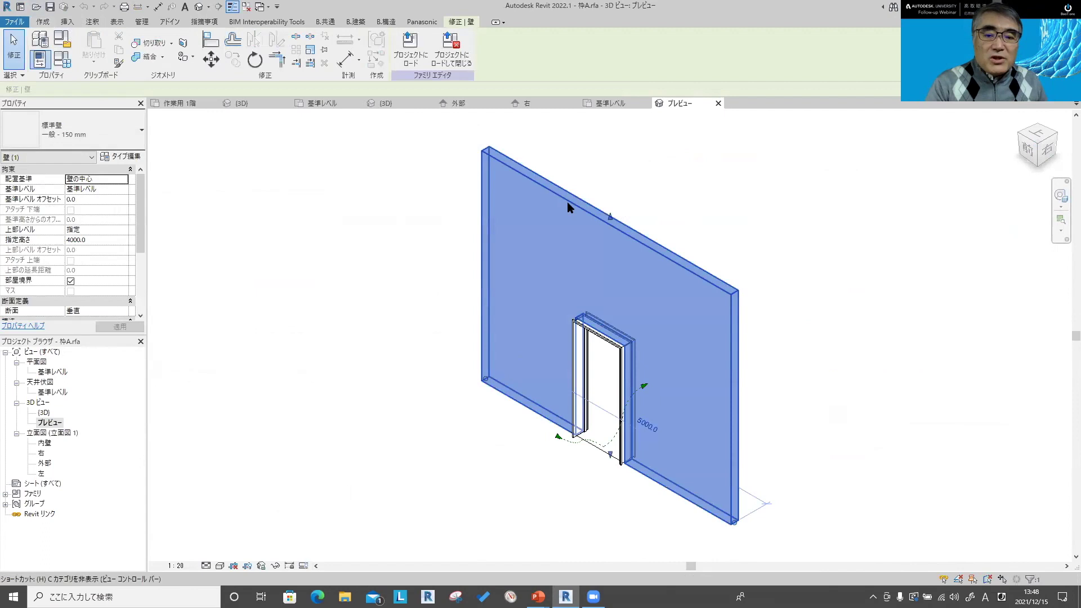
Step: Turn off the 壁 category in the プレビュー view's Visibility/Graphics so only the frame shows
key(h)
key(h)
scroll(606, 440, up, 3)
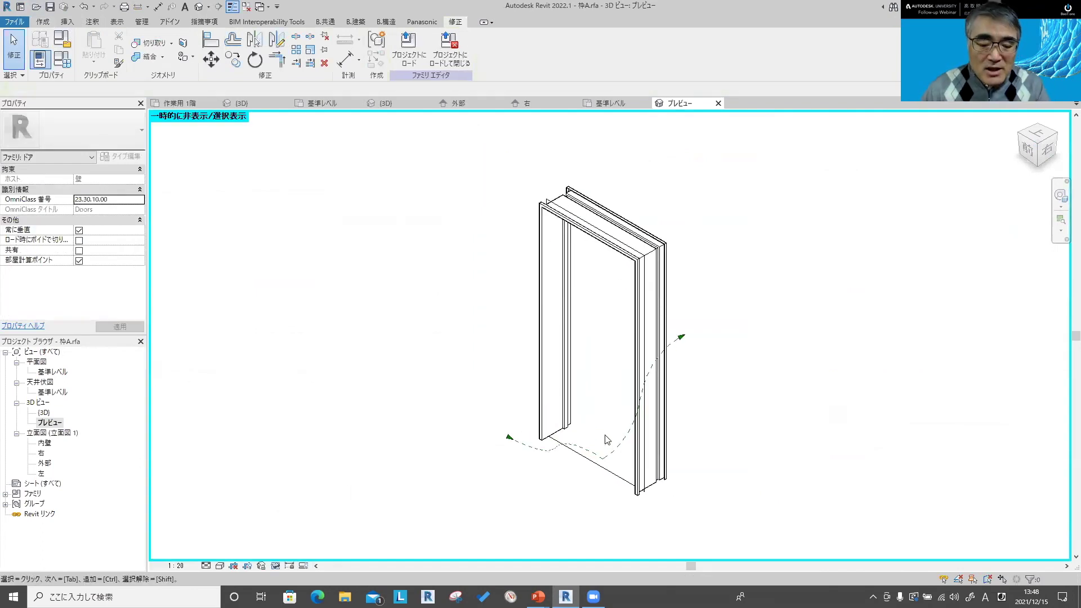
key(h)
key(r)
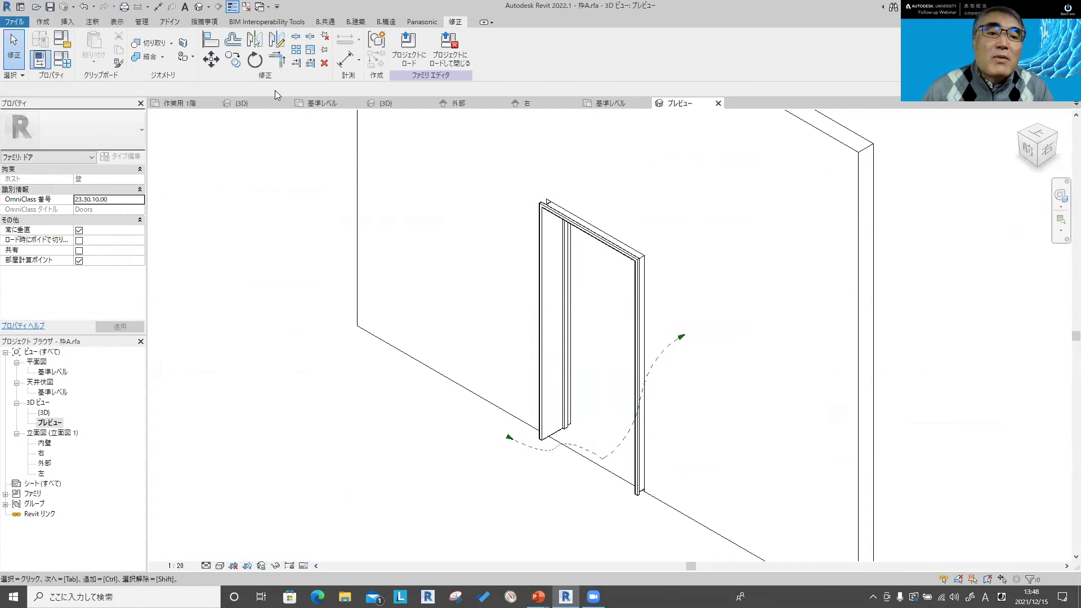
click(117, 21)
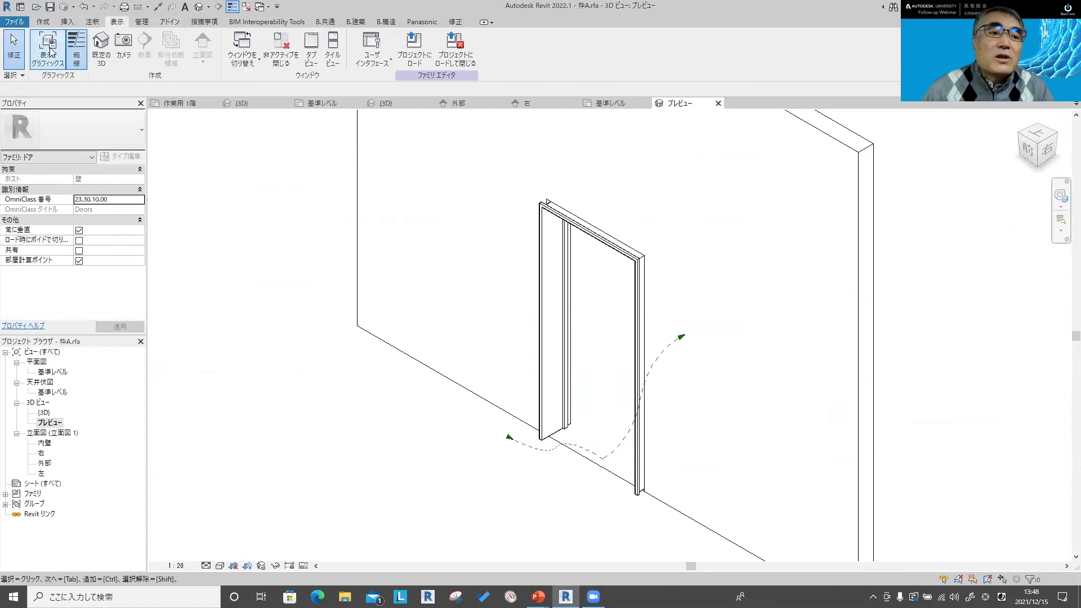
click(49, 50)
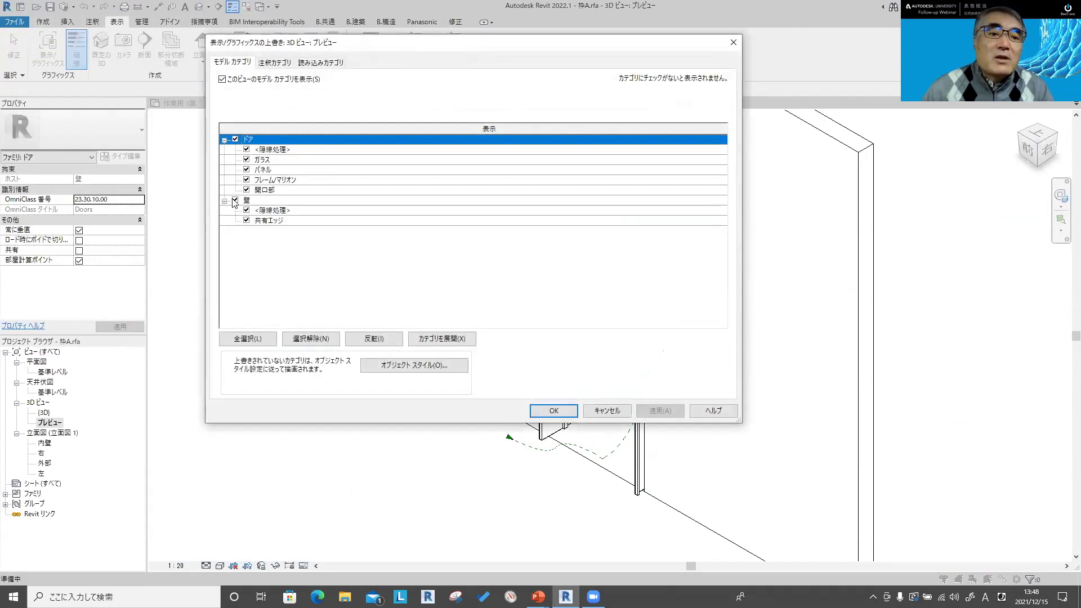
click(235, 200)
click(552, 410)
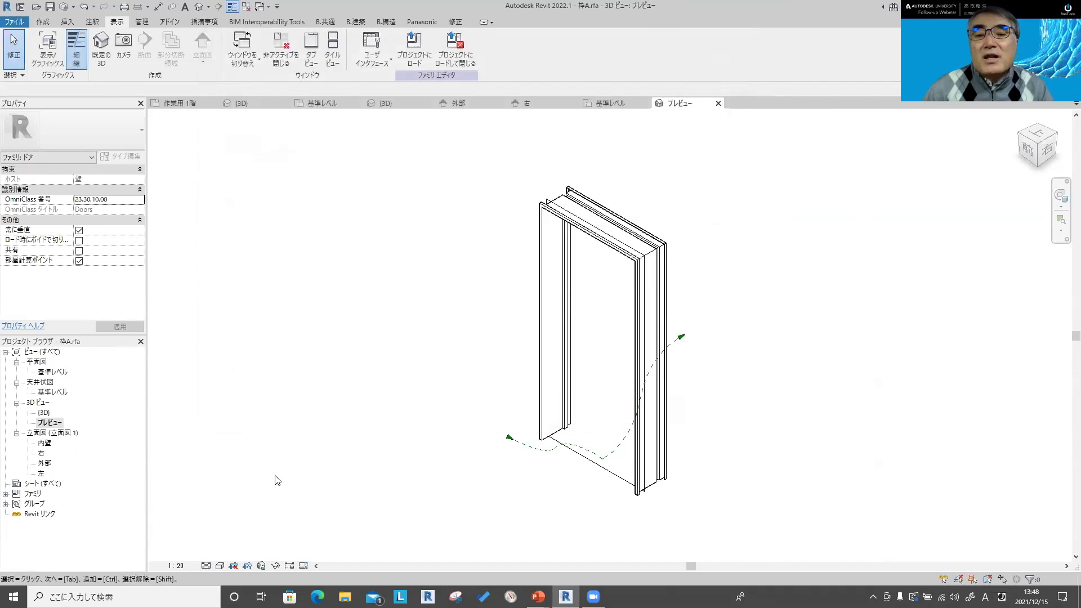
Step: Save 枠A as a family with the 3D プレビュー view as its thumbnail source
click(14, 22)
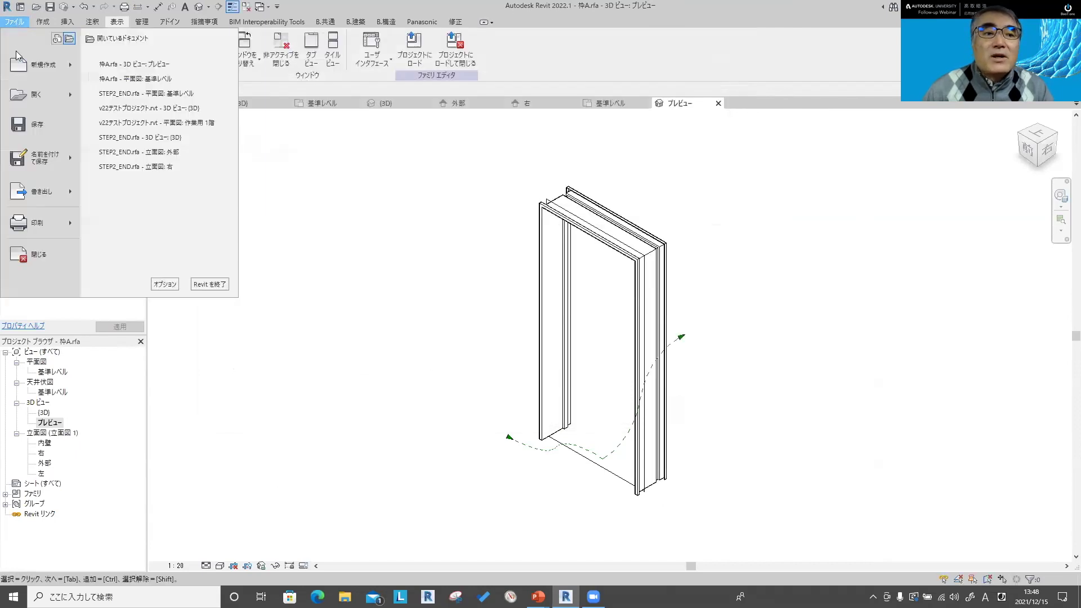
mouse_move(39, 157)
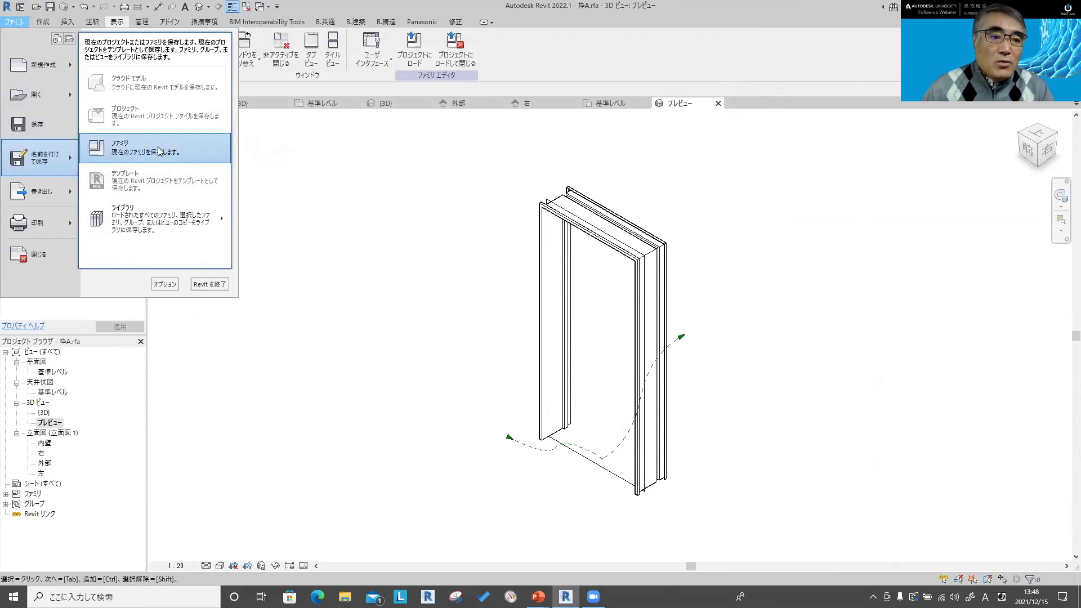
click(160, 151)
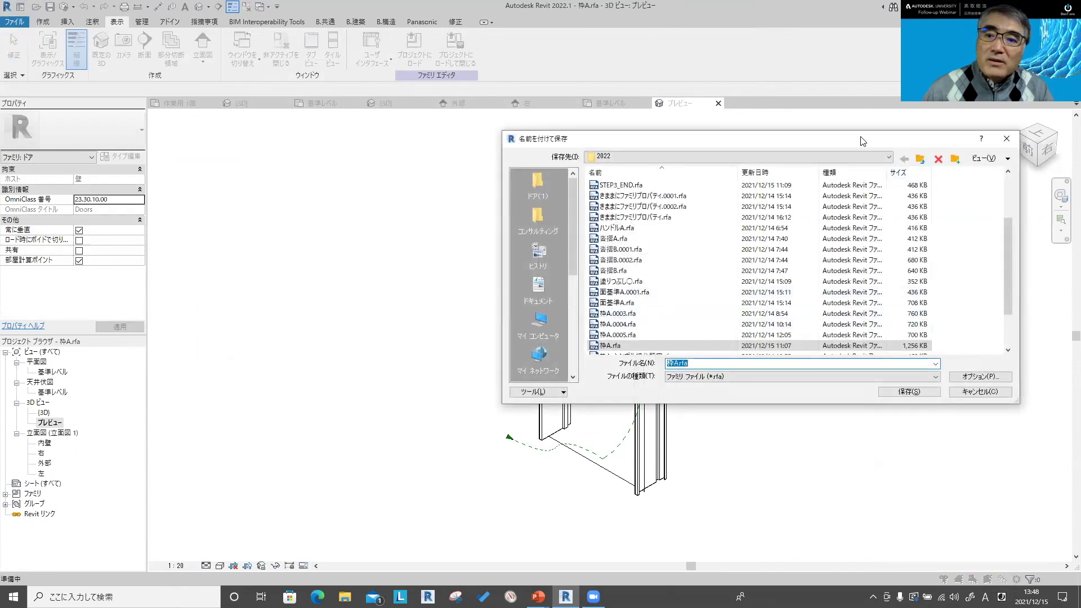
drag(860, 140, 572, 137)
click(692, 372)
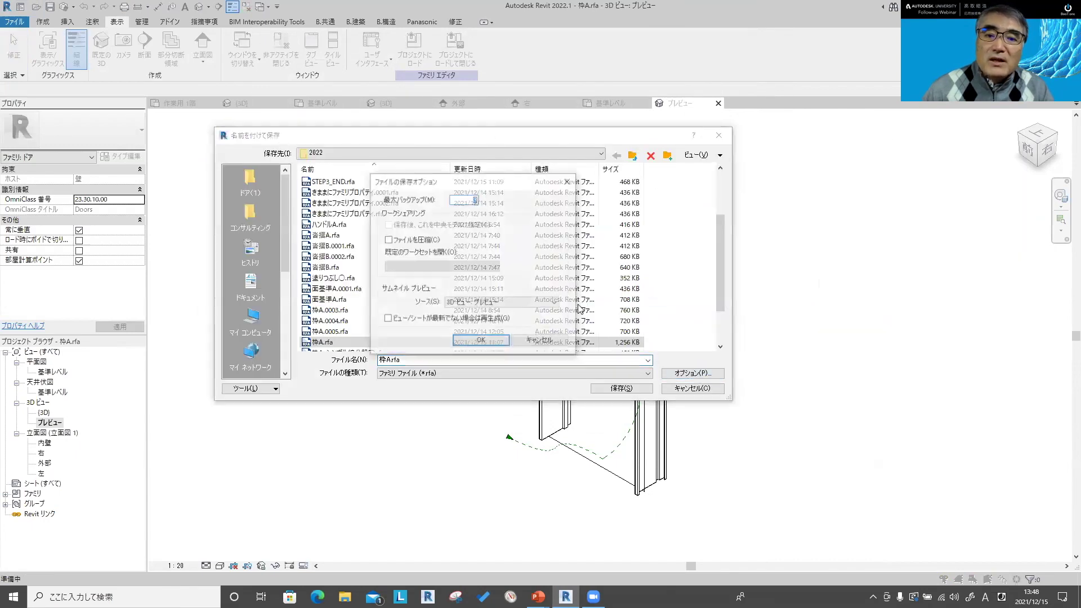
click(473, 304)
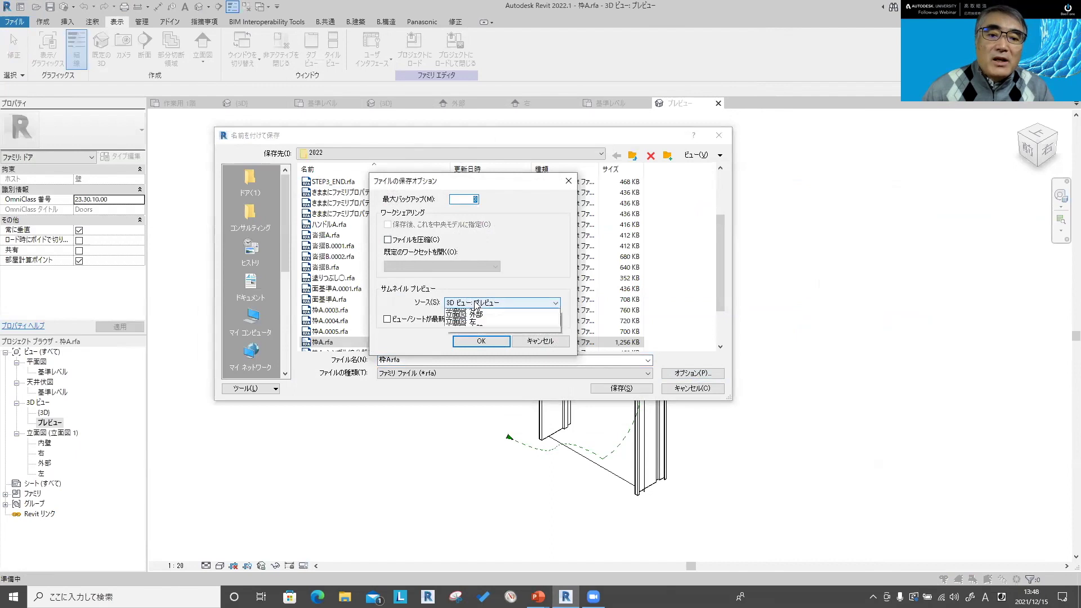
click(482, 319)
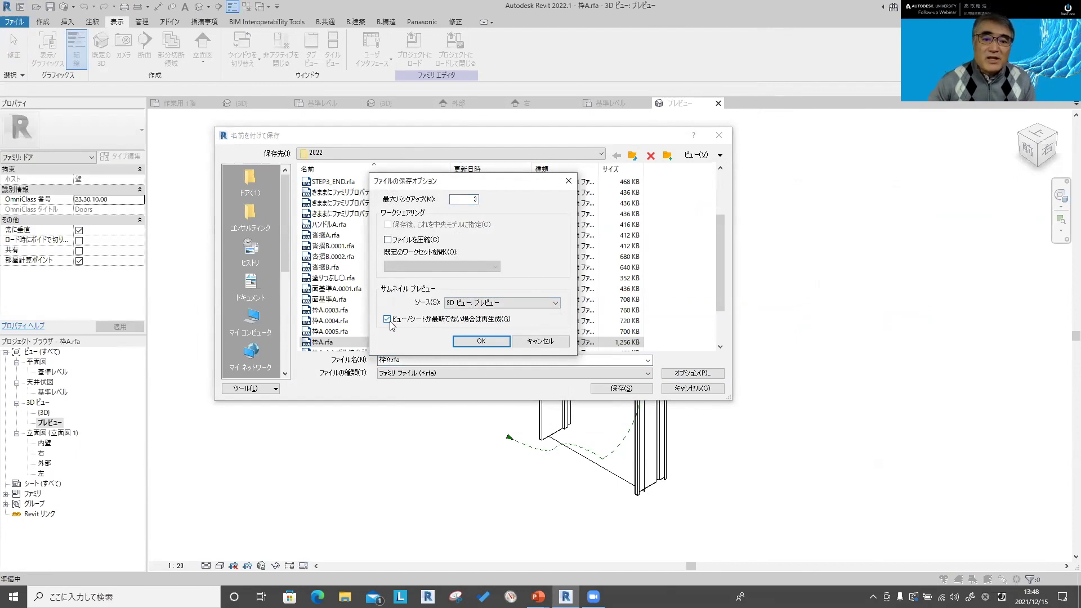
click(483, 342)
click(615, 388)
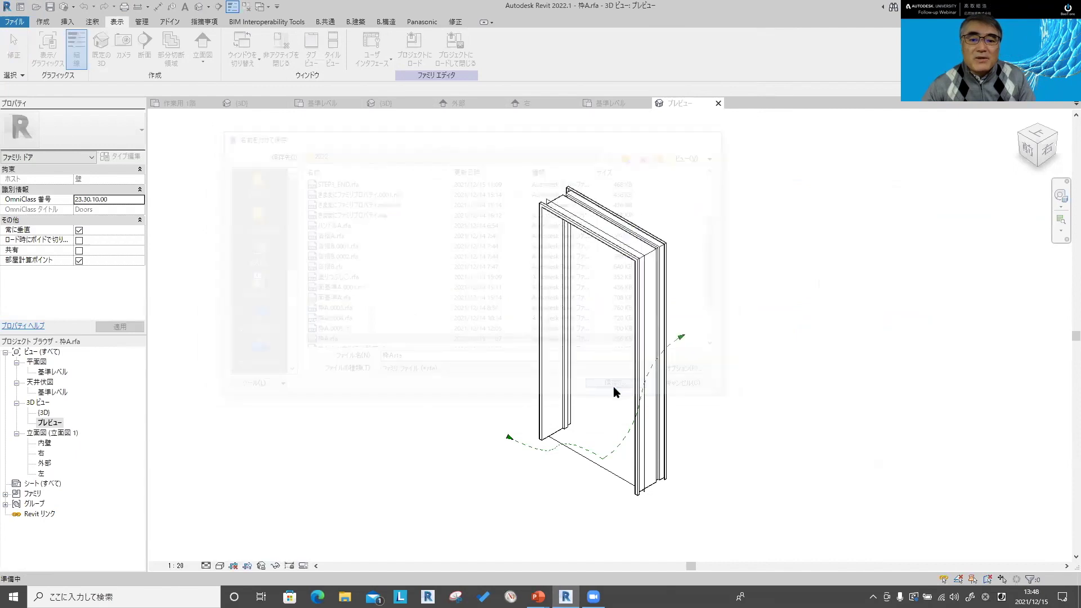
click(21, 7)
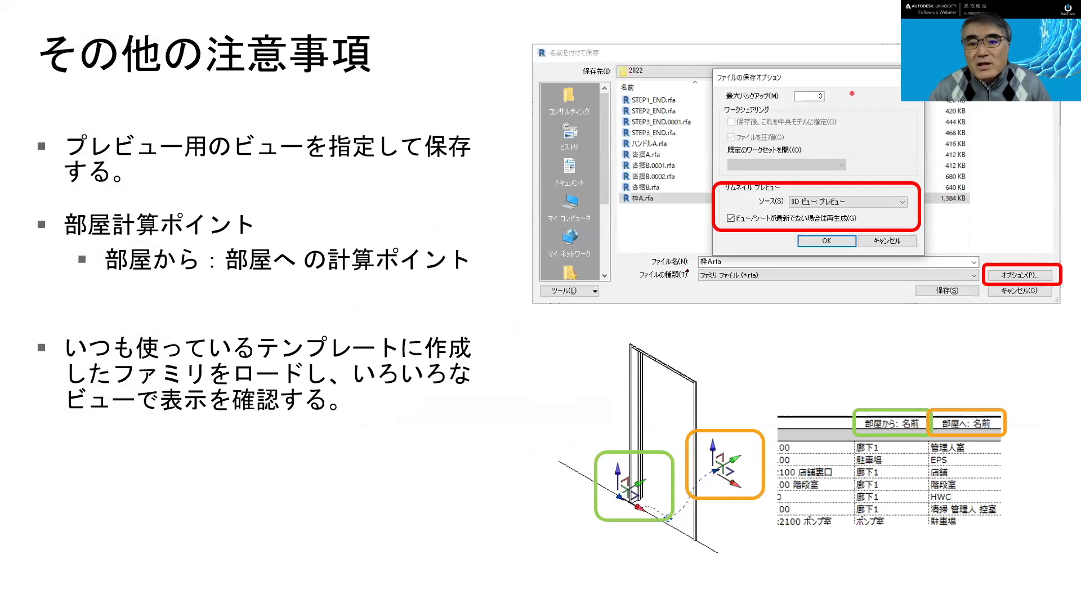
key(alt+Tab)
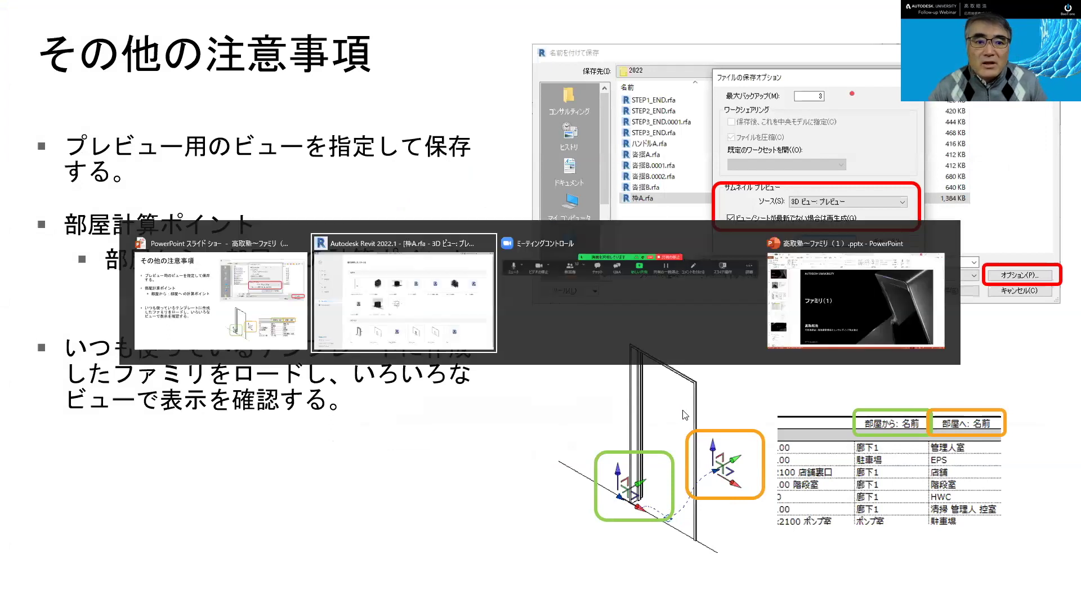
key(ctrl+d)
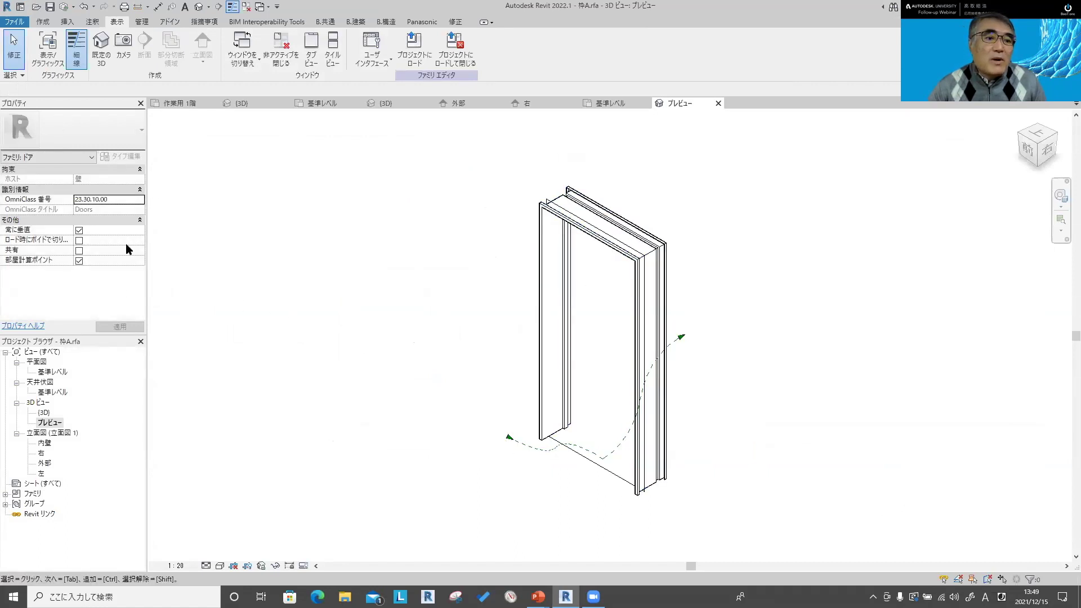
Step: Toggle 枠A's room calculation point off and on twice, then view the frame from the side
click(79, 261)
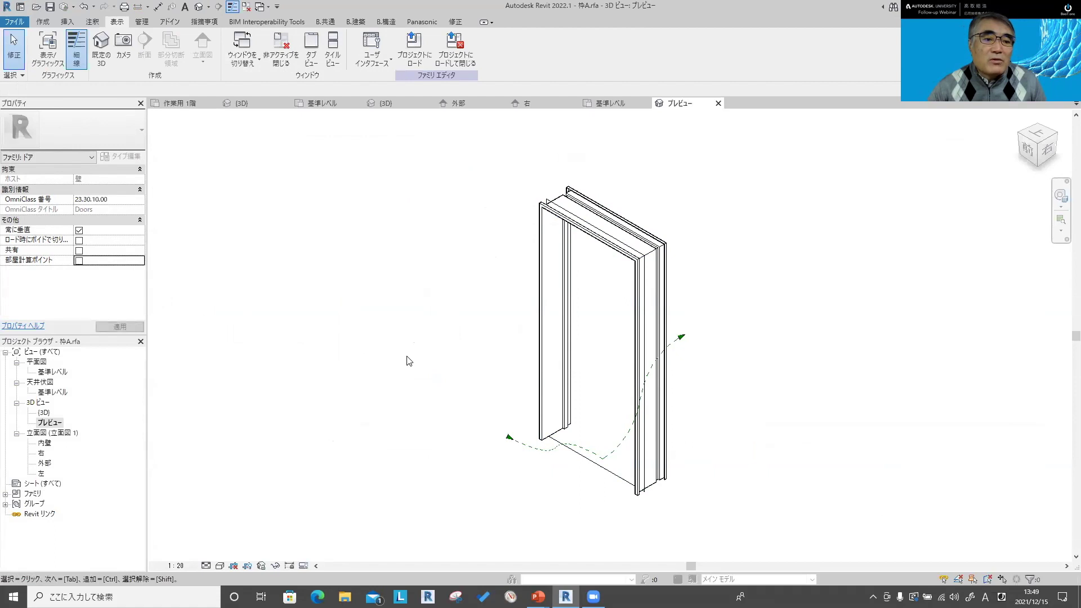
click(79, 261)
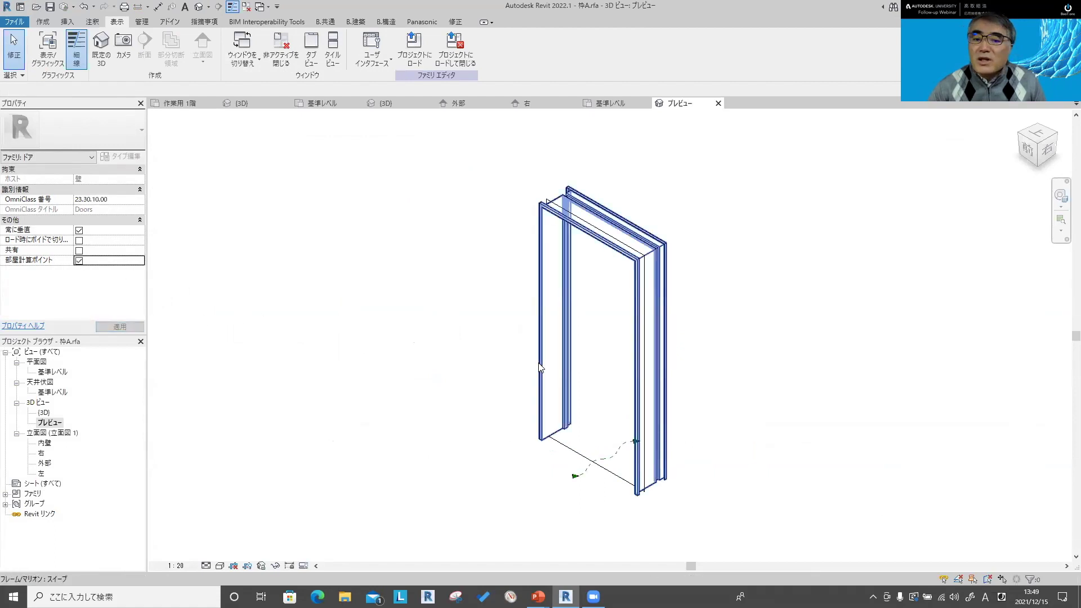
click(78, 261)
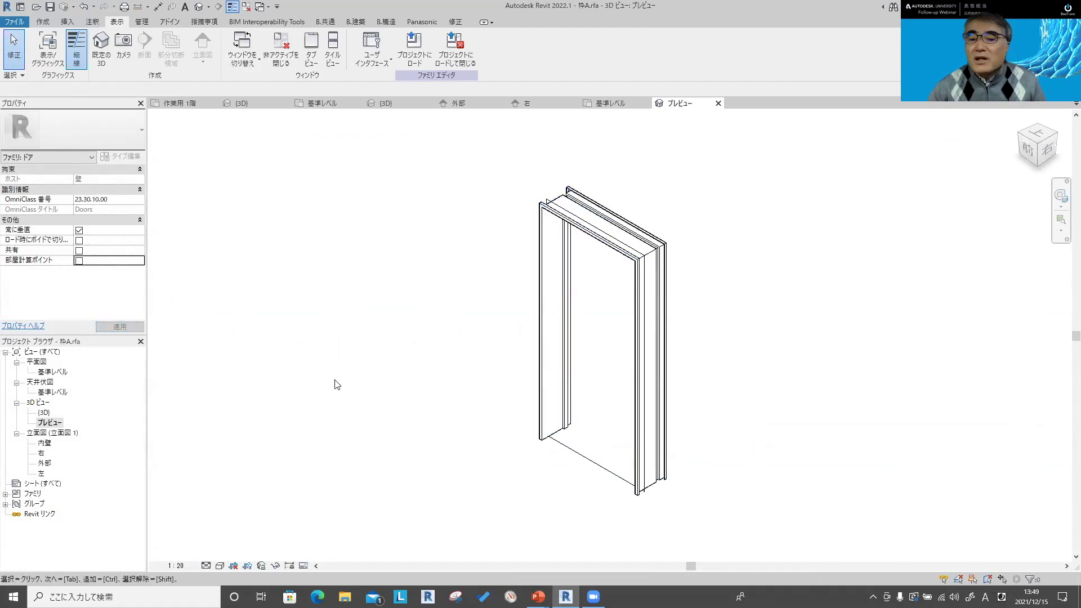
click(79, 262)
mouse_move(683, 535)
shift+middle_down()
mouse_move(618, 385)
mouse_move(587, 356)
mouse_move(613, 381)
mouse_move(569, 536)
shift+middle_up()
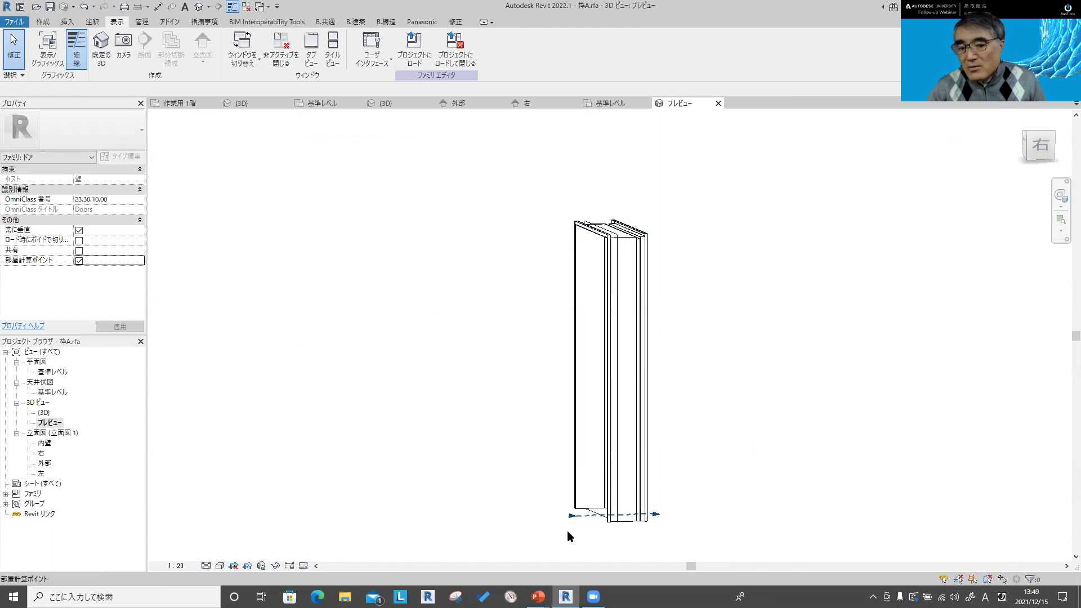
Step: Select the room calculation point and raise both of its end points off the floor
scroll(580, 512, up, 3)
click(576, 501)
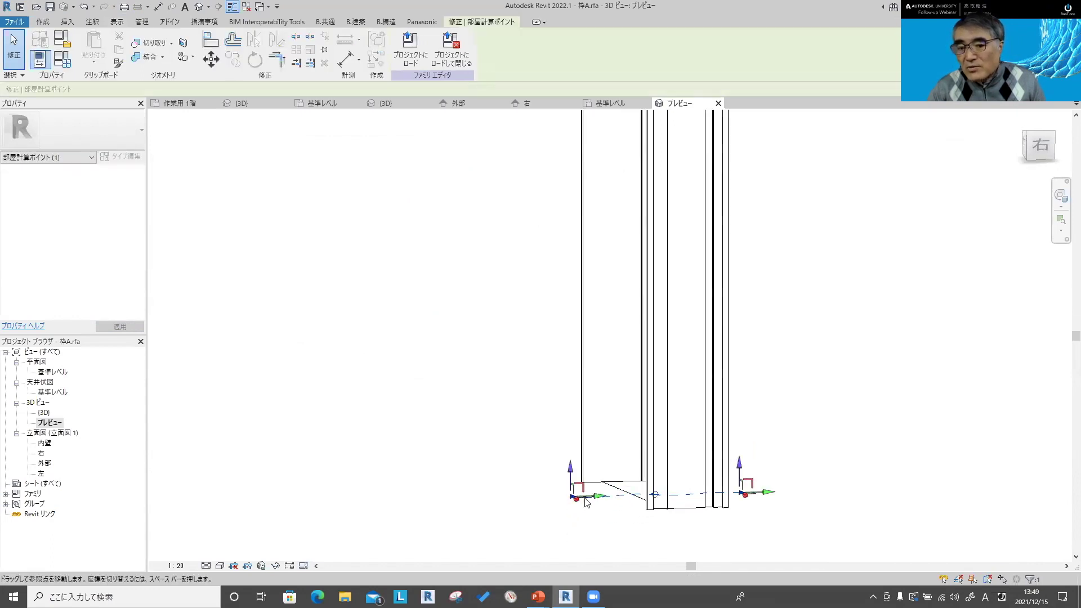
scroll(588, 503, down, 3)
mouse_move(591, 503)
shift+middle_down()
mouse_move(625, 538)
mouse_move(595, 491)
mouse_move(623, 516)
shift+middle_up()
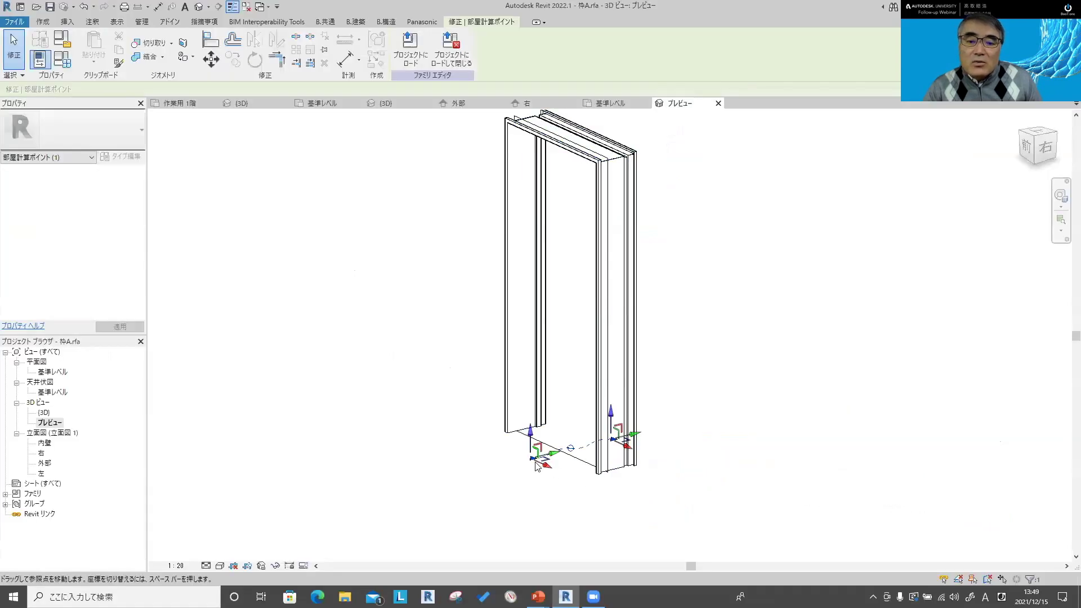
drag(540, 449, 509, 374)
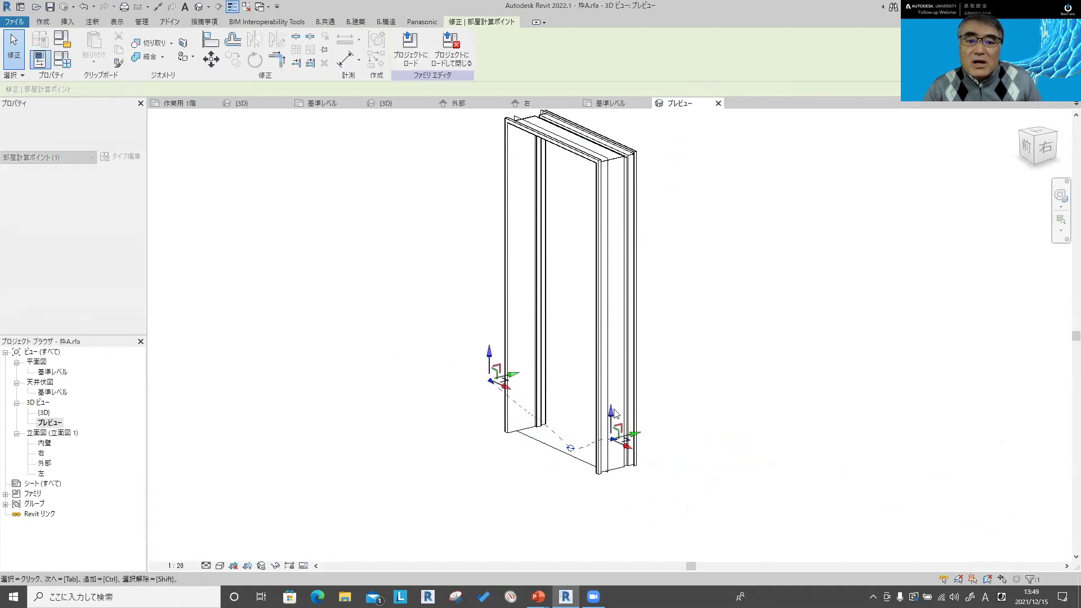
drag(640, 437, 656, 376)
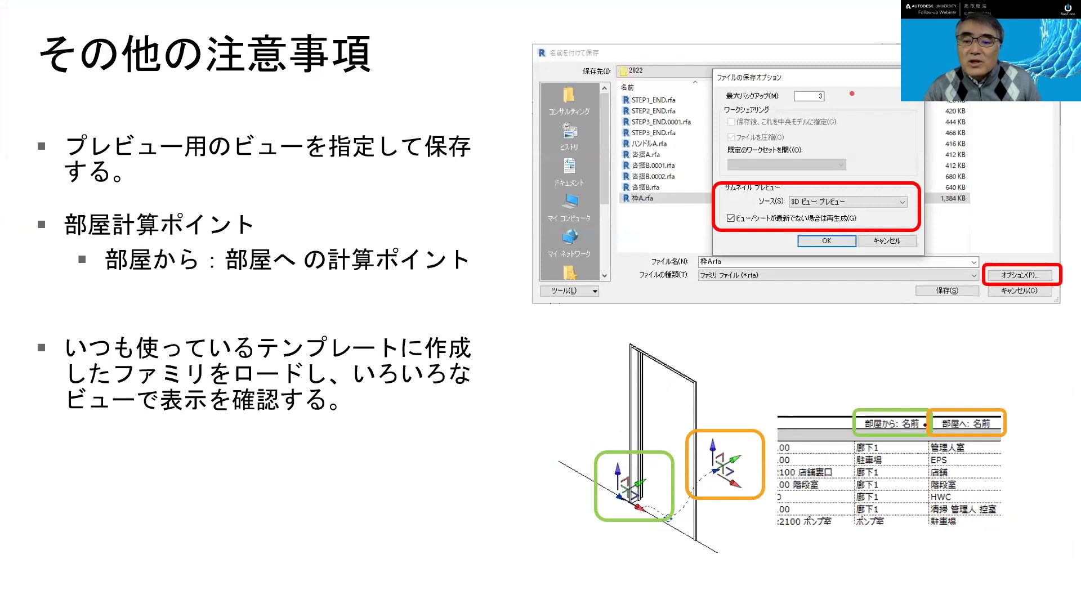
Step: Back in Revit, move the left room calculation point farther out and nudge the right one up
key(alt+Tab)
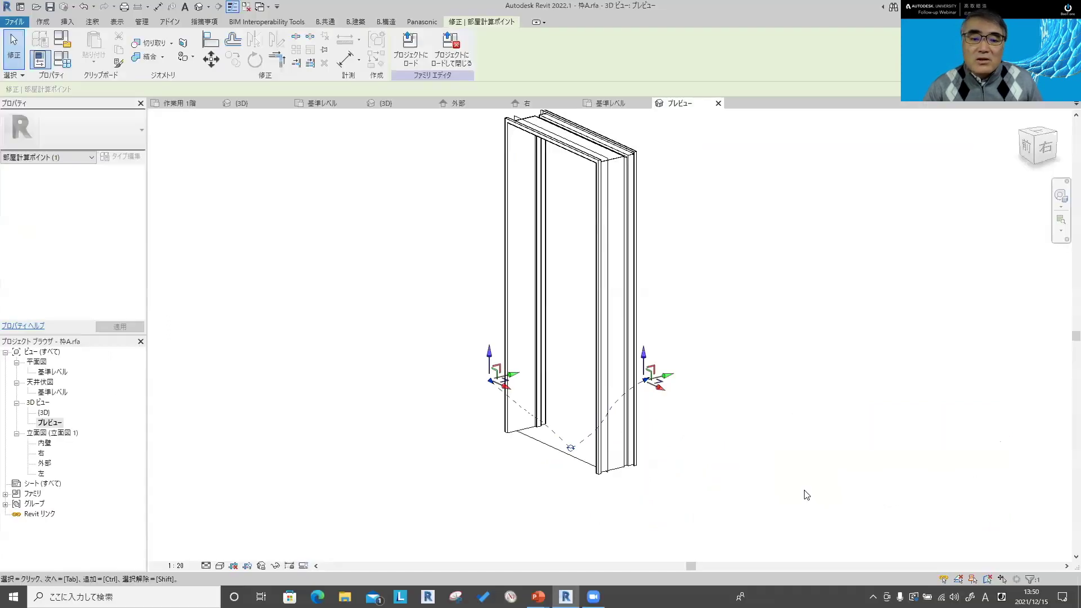
drag(515, 373, 490, 379)
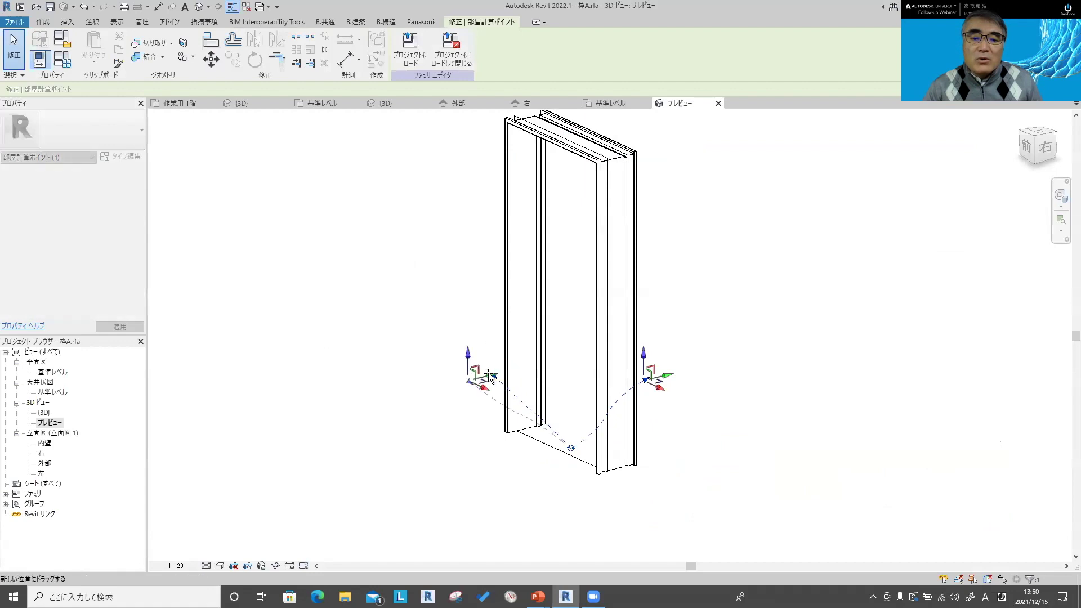
mouse_move(706, 422)
shift+middle_down()
mouse_move(620, 357)
mouse_move(668, 379)
shift+middle_up()
drag(665, 329, 666, 327)
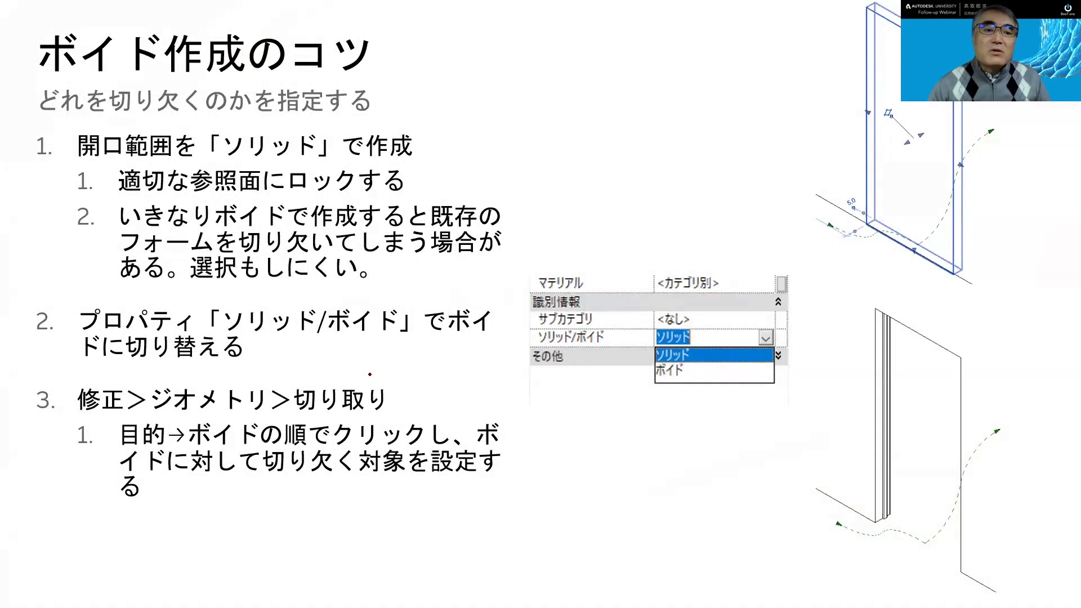
Step: Finish showing the ボイド作成のコツ slide and return to Revit
key(alt+Tab)
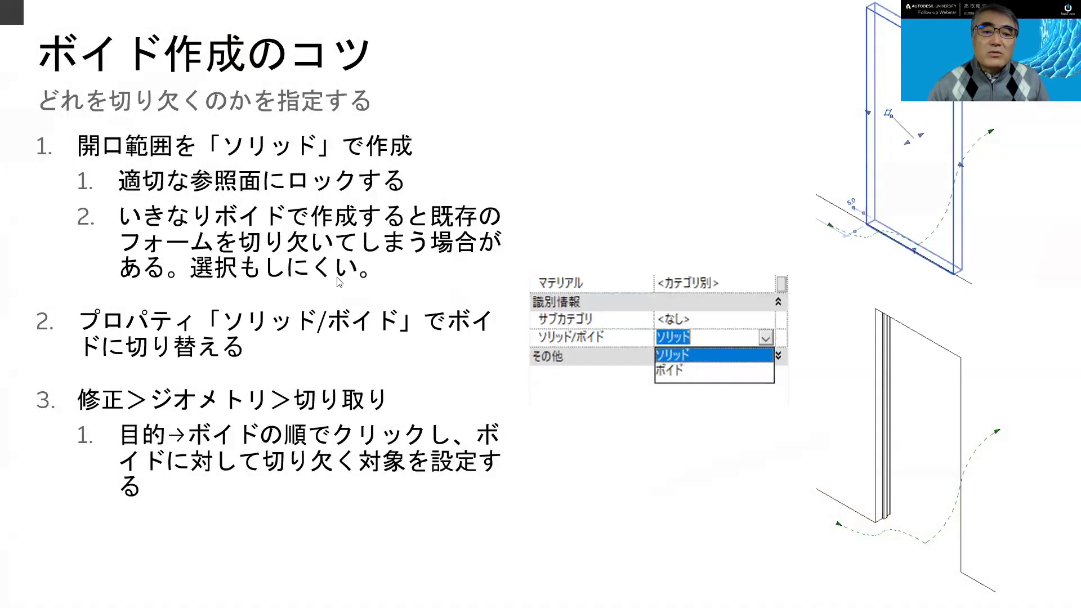
Step: Open the family files 沓摺B.rfa and then 枠B.rfa
click(35, 6)
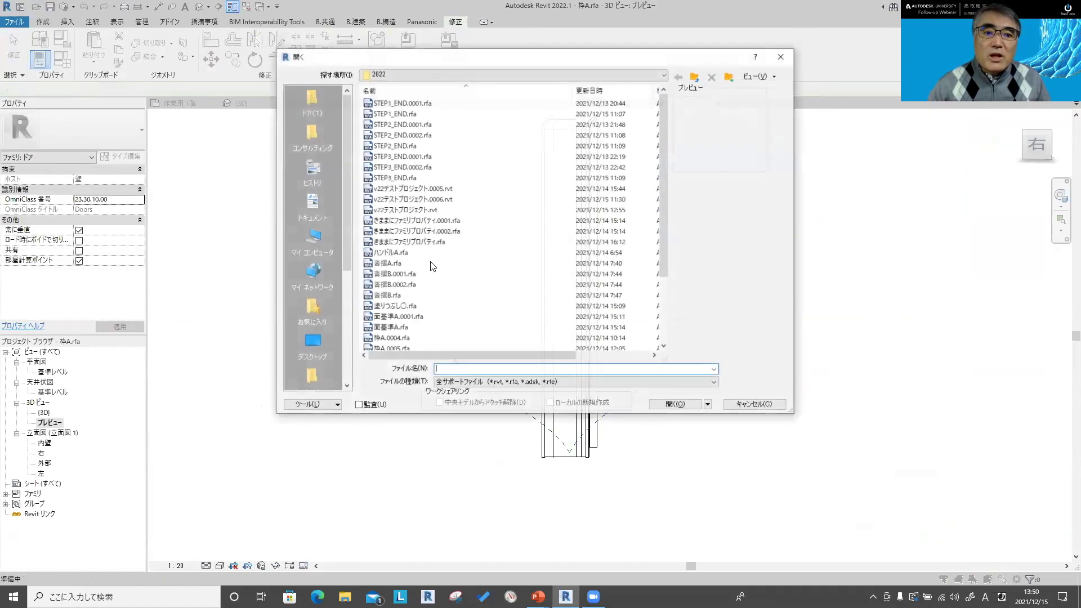
click(409, 296)
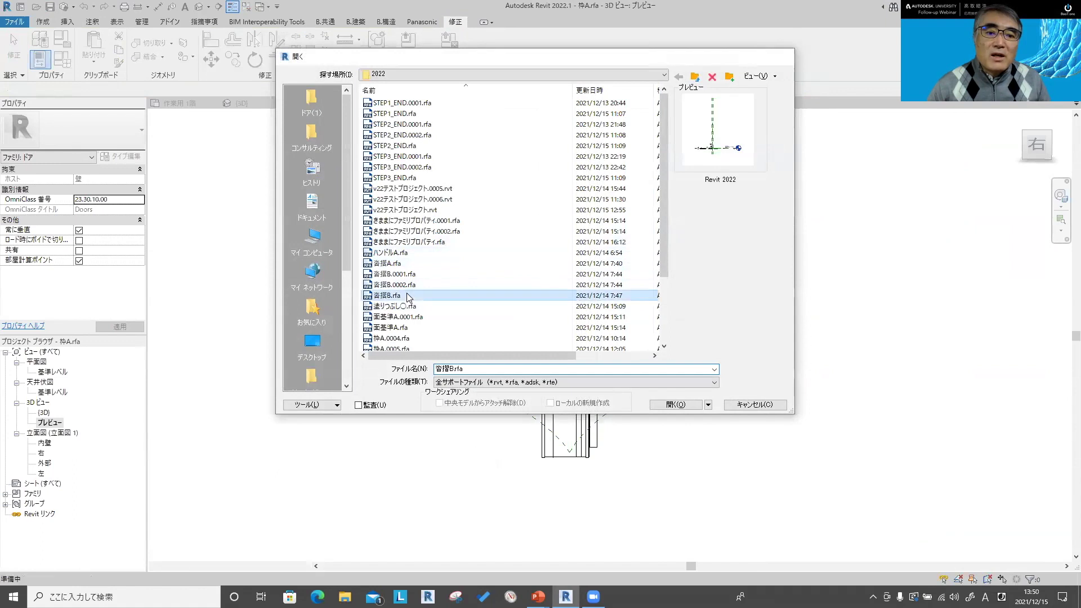
double_click(409, 296)
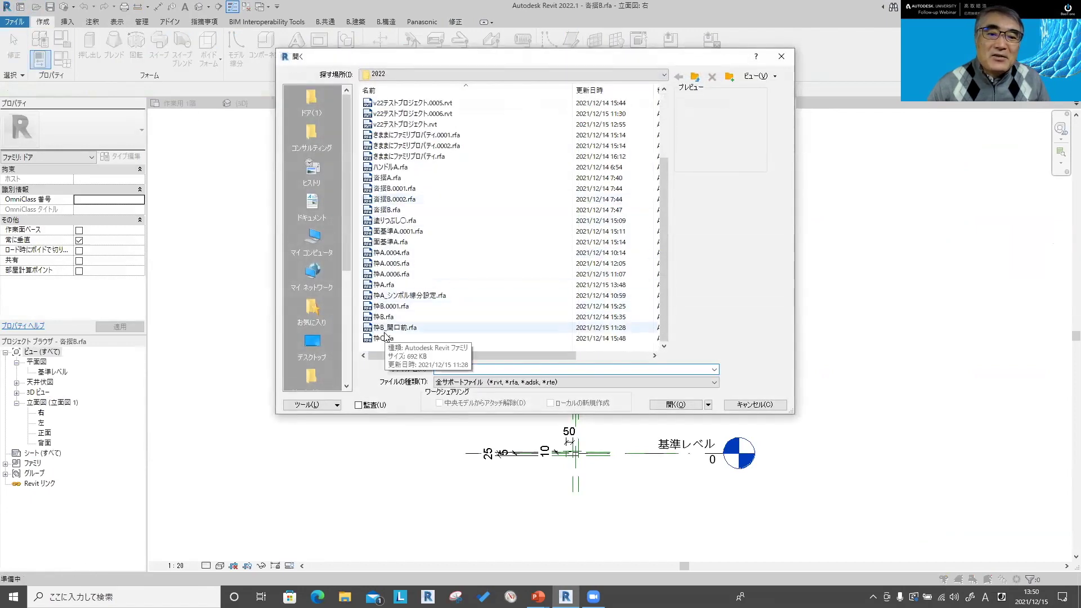
double_click(385, 317)
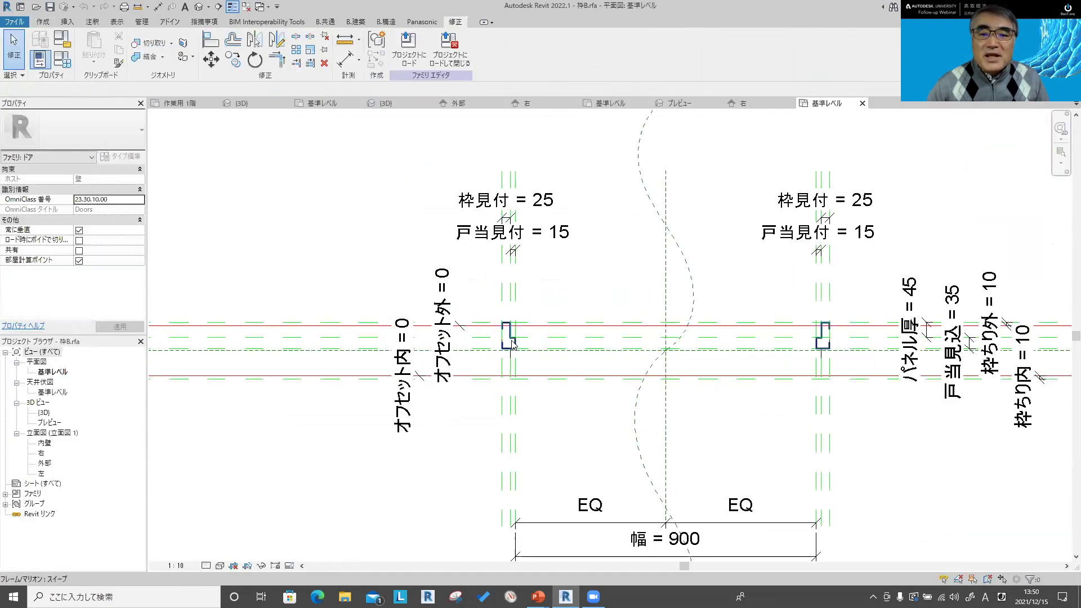
Step: Select both of 枠B's void extrusions to inspect them, then clear the selection and bring up the file-open dialog
scroll(512, 344, up, 2)
click(512, 389)
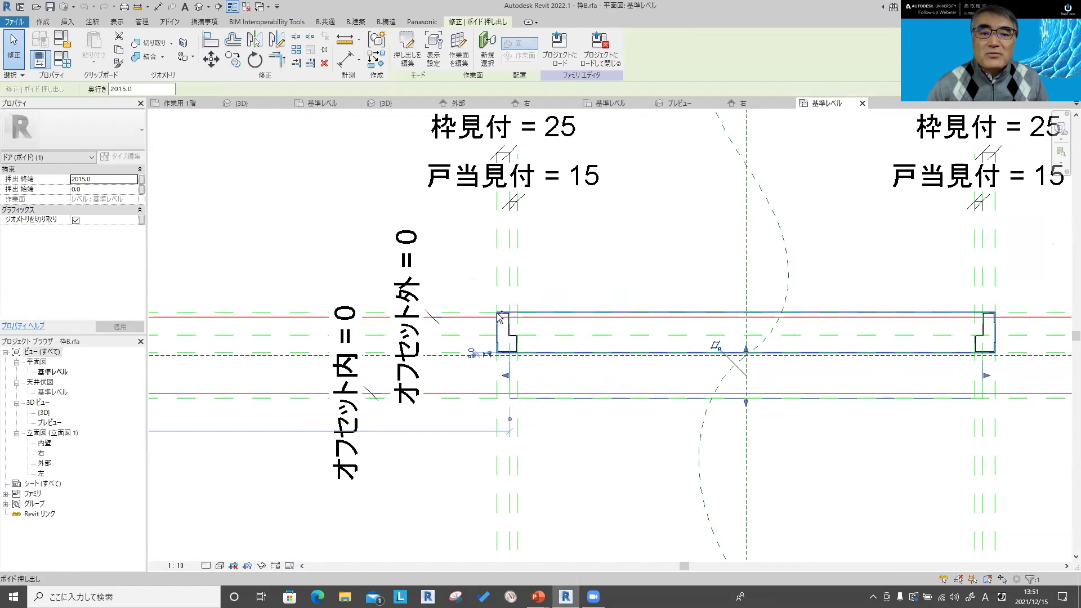
ctrl+click(501, 315)
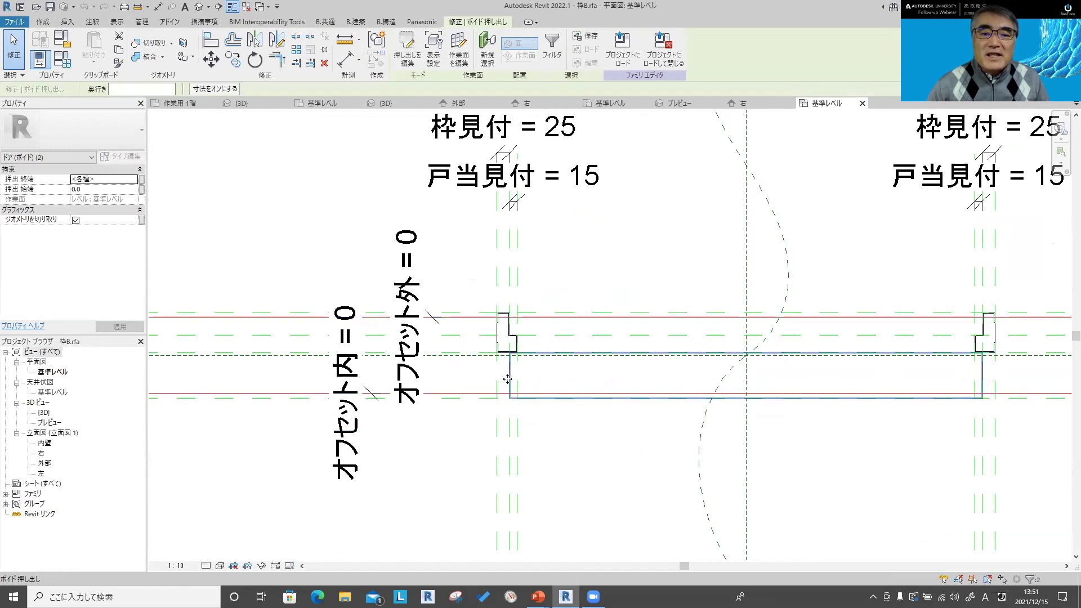
click(253, 195)
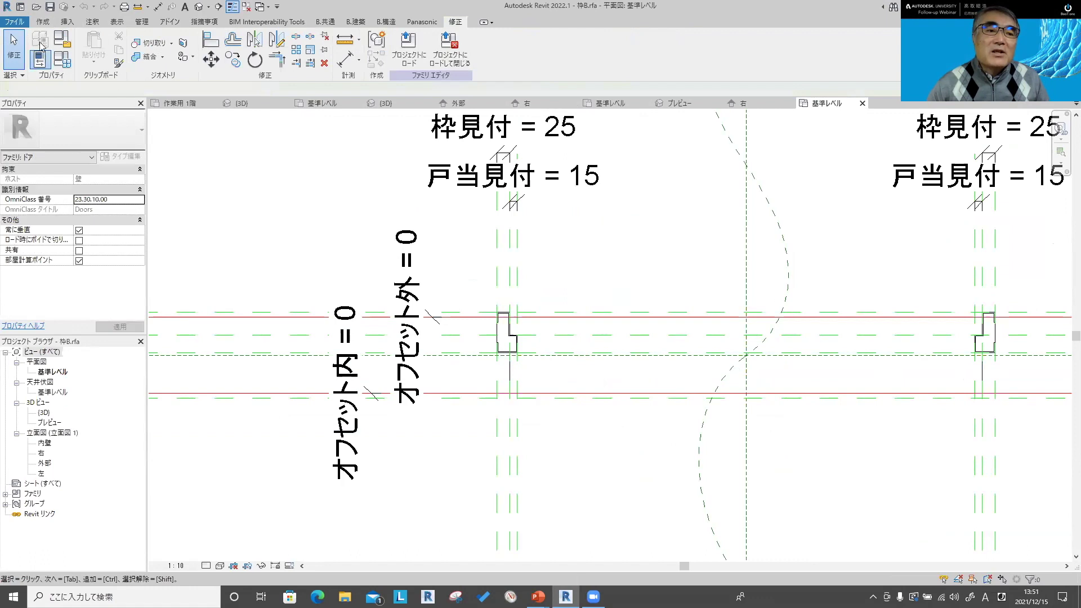
click(37, 7)
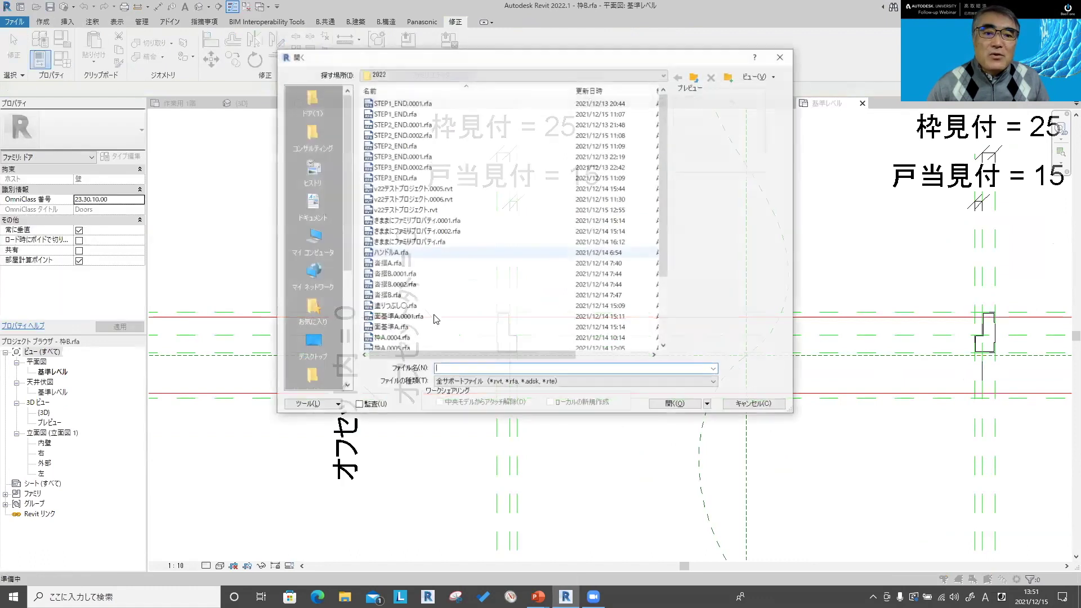
Step: Open 枠B_開口前.rfa and review the available void form types
scroll(436, 319, down, 3)
double_click(402, 327)
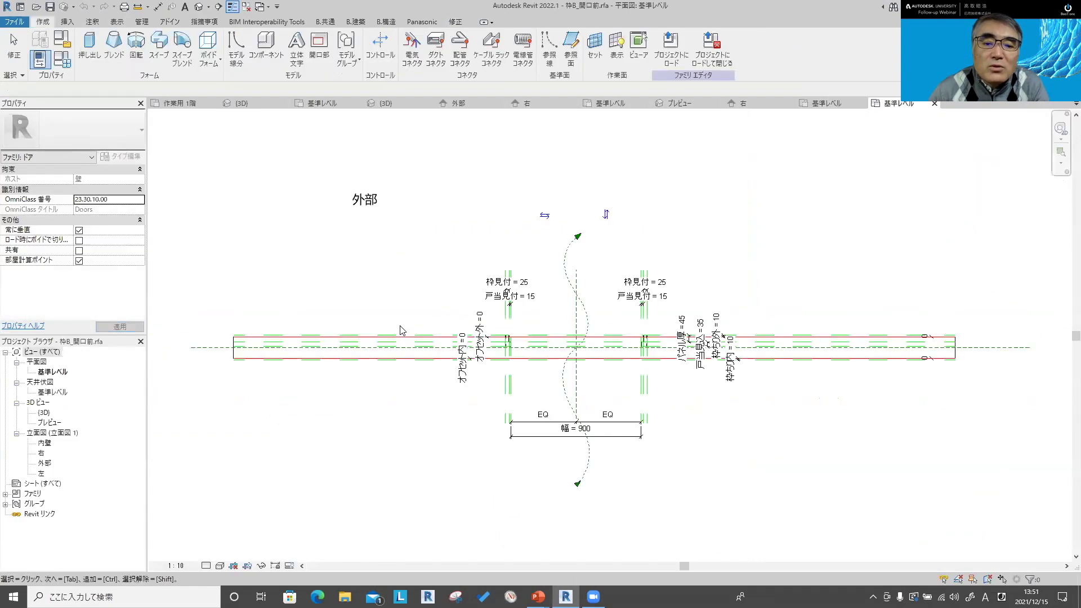
click(210, 63)
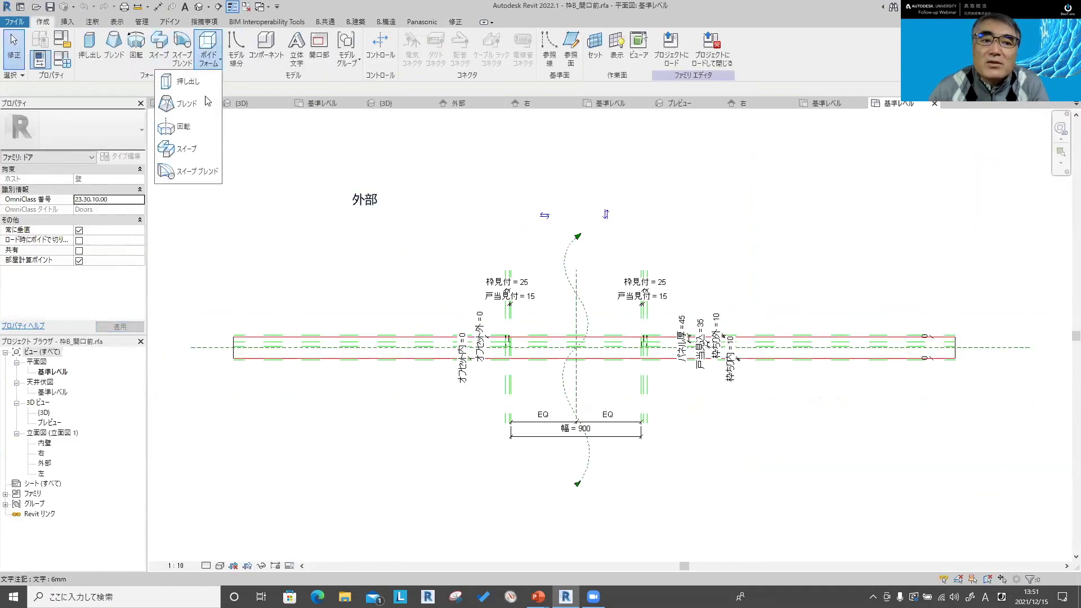
click(251, 176)
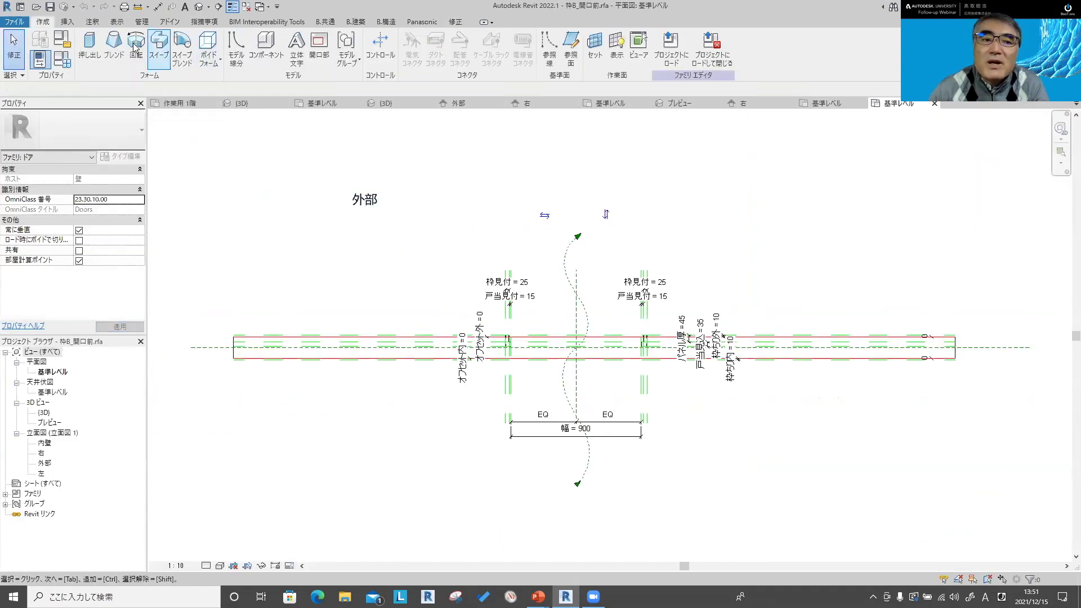
Step: Check the frame in the default 3D view from behind and from the right
click(185, 8)
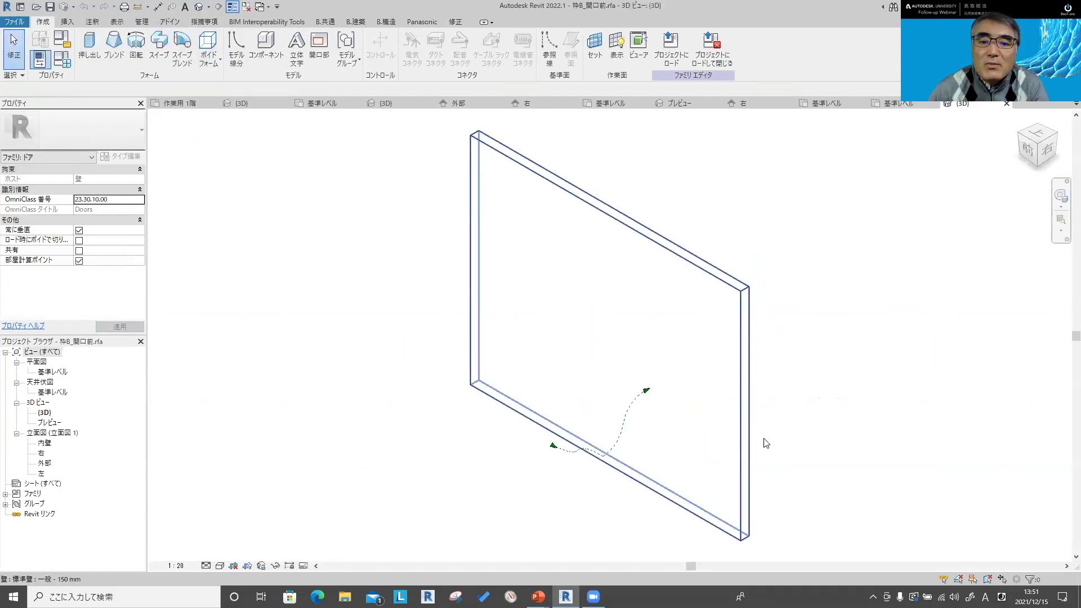
shift+middle_drag(788, 401, 543, 430)
scroll(632, 450, up, 2)
scroll(636, 462, up, 3)
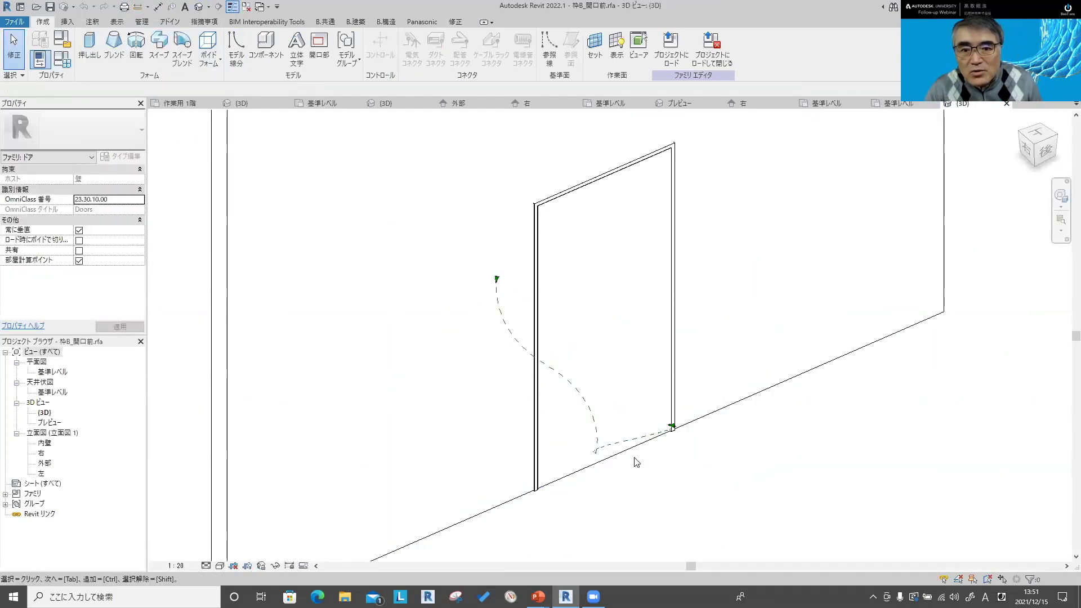
shift+middle_drag(645, 463, 789, 454)
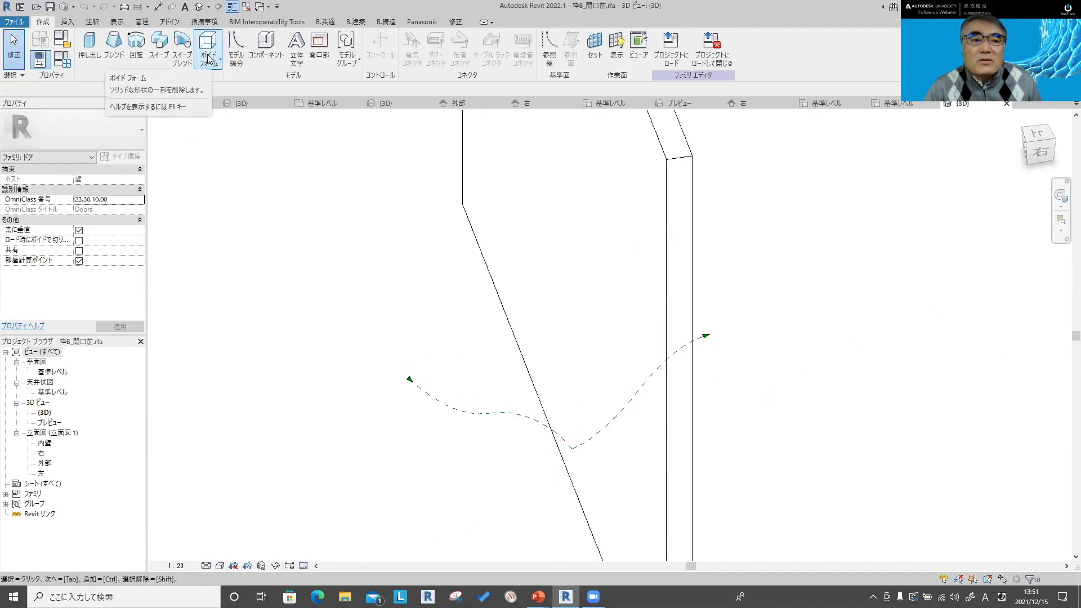
Step: Close the 3D view and zoom the 基準レベル plan onto the frame
click(1006, 104)
scroll(551, 341, up, 3)
scroll(551, 341, up, 3)
middle_drag(551, 341, 451, 353)
scroll(450, 354, down, 1)
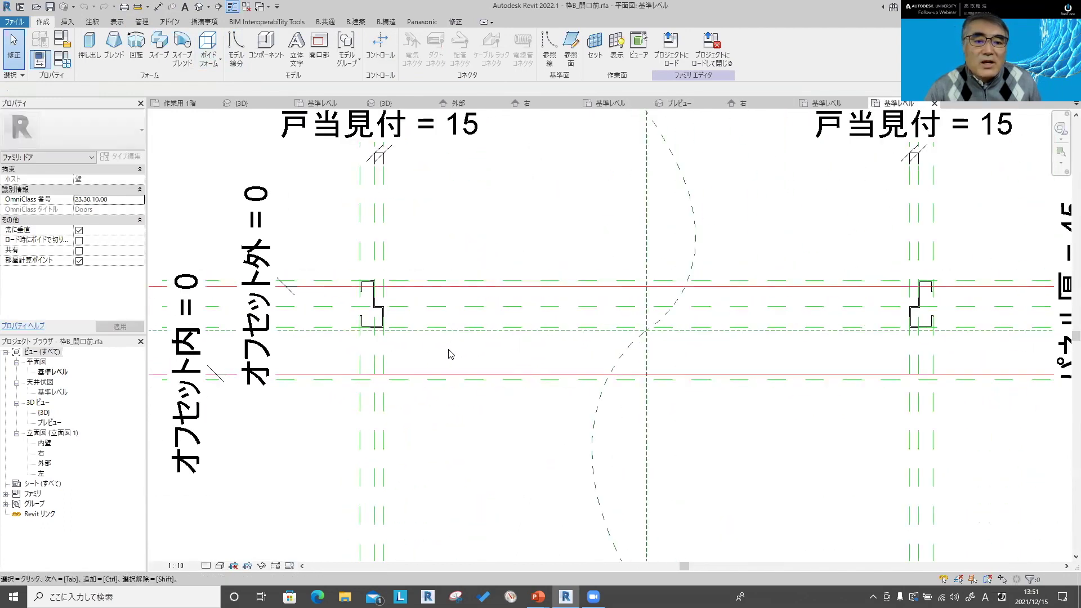
scroll(450, 354, up, 1)
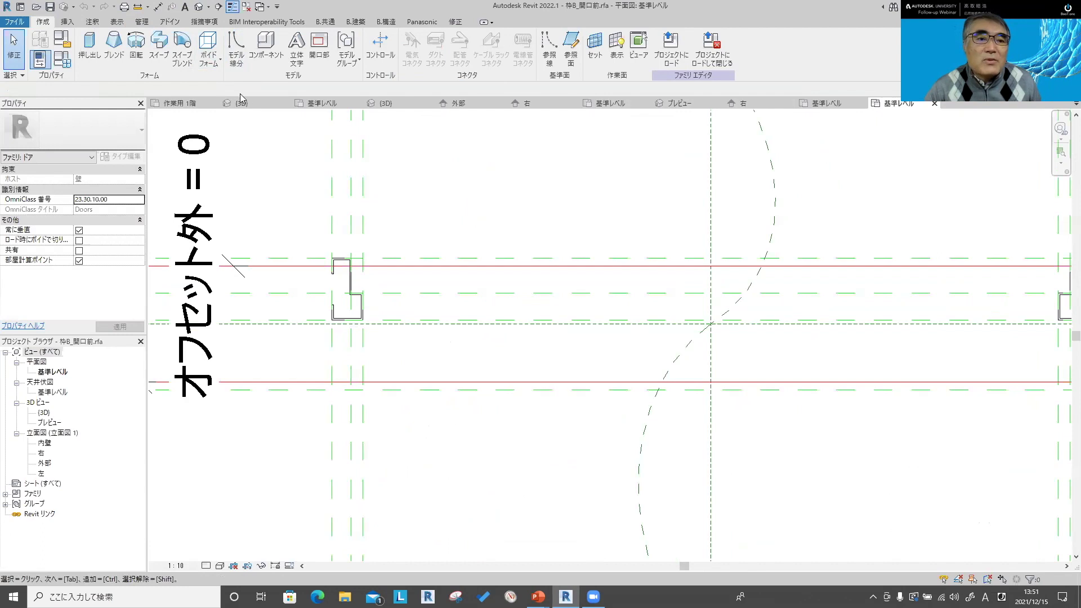
Step: Sketch a rectangular solid extrusion between the frame jambs
click(90, 46)
click(435, 37)
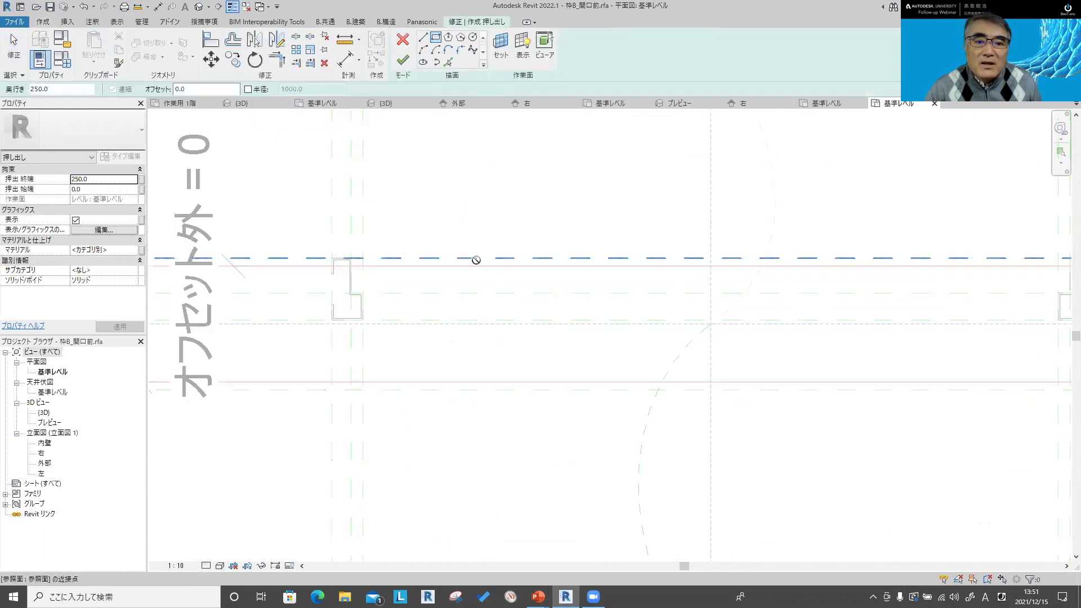
click(473, 258)
click(622, 320)
Step: Align the rectangle's left and right edges to the vertical reference lines
click(210, 39)
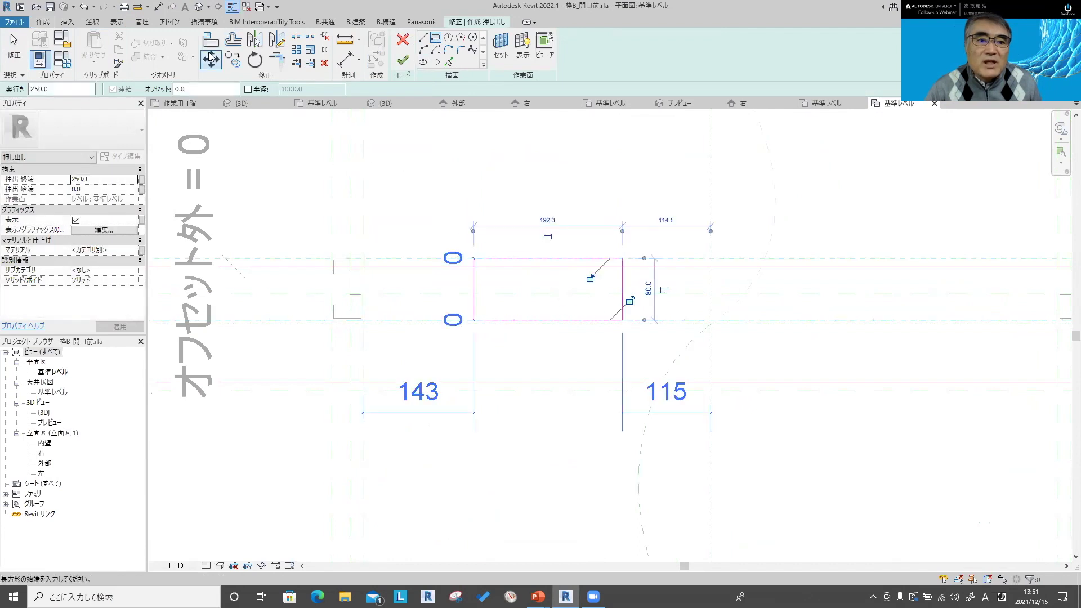
click(473, 298)
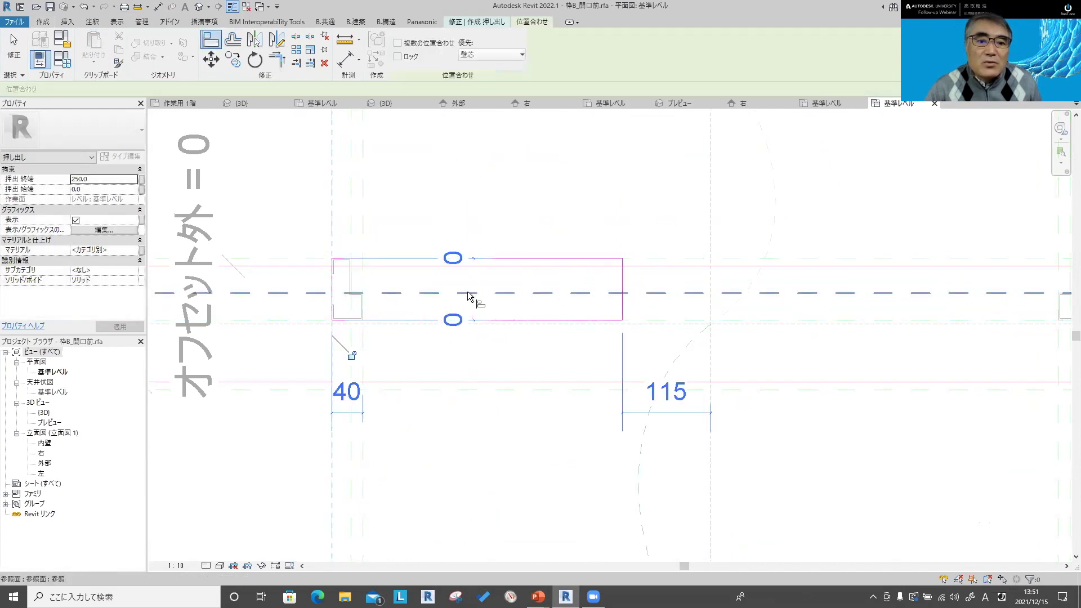
middle_drag(487, 291, 348, 280)
scroll(475, 292, down, 2)
click(785, 244)
click(477, 284)
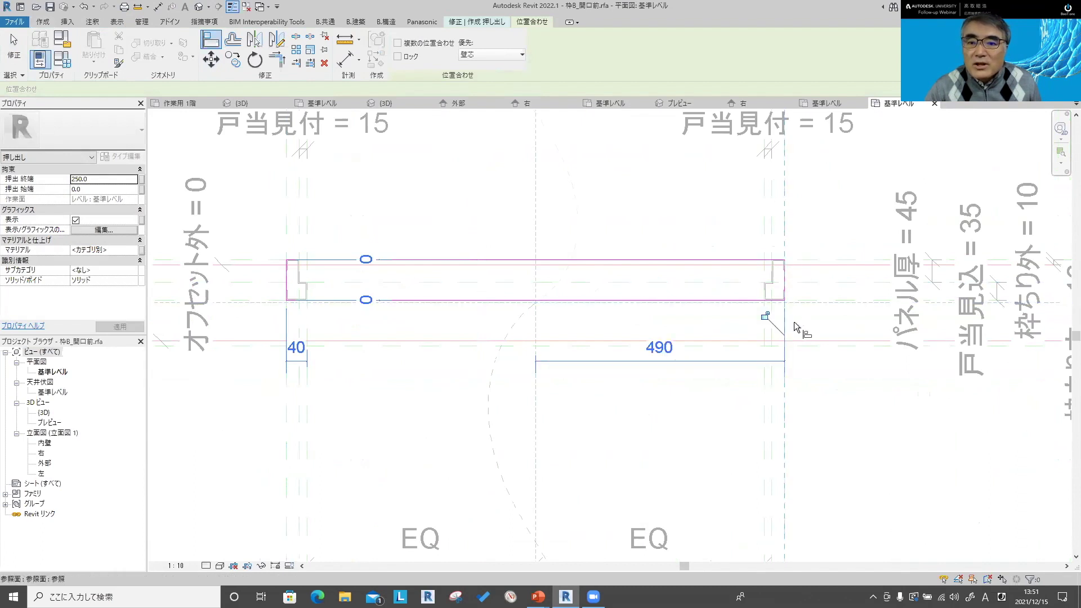
middle_drag(434, 287, 523, 278)
scroll(495, 279, down, 2)
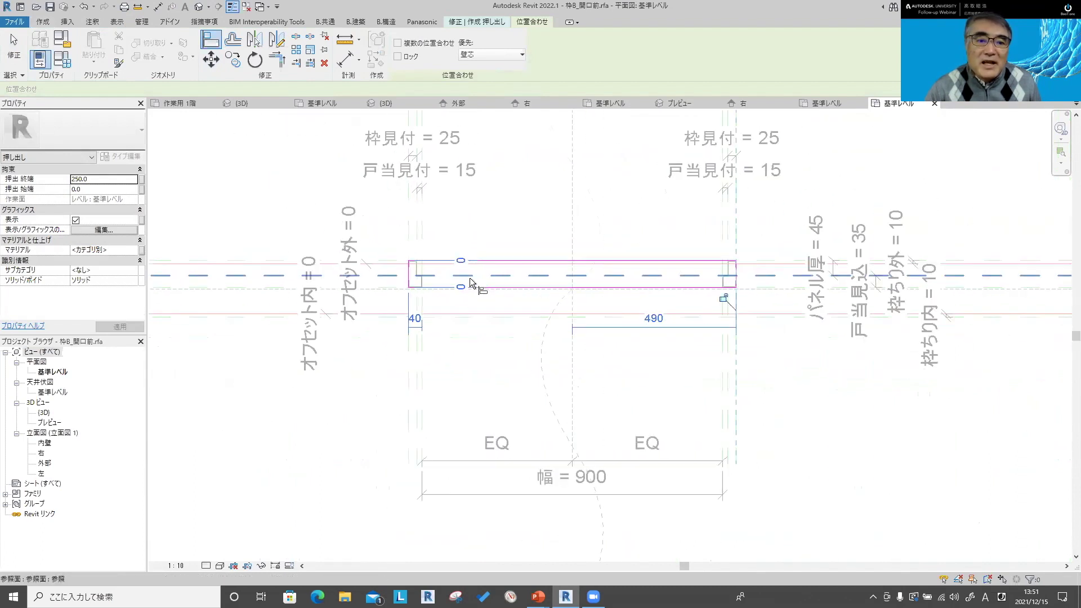
Step: Lock the edges and align the top and lower edges to reference planes, then finish the extrusion and show the 右 elevation
click(407, 275)
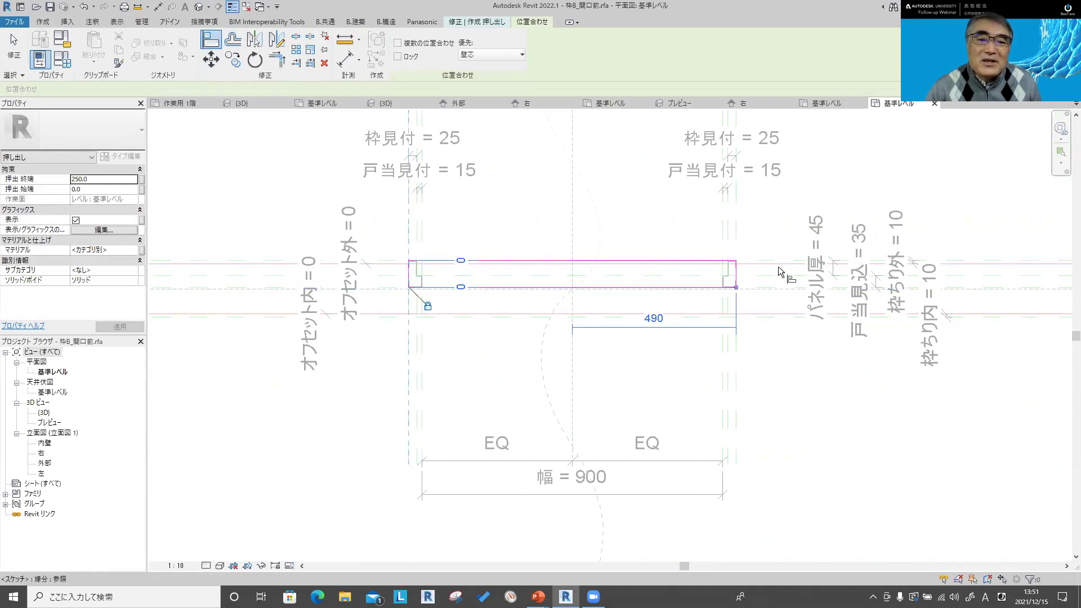
click(736, 288)
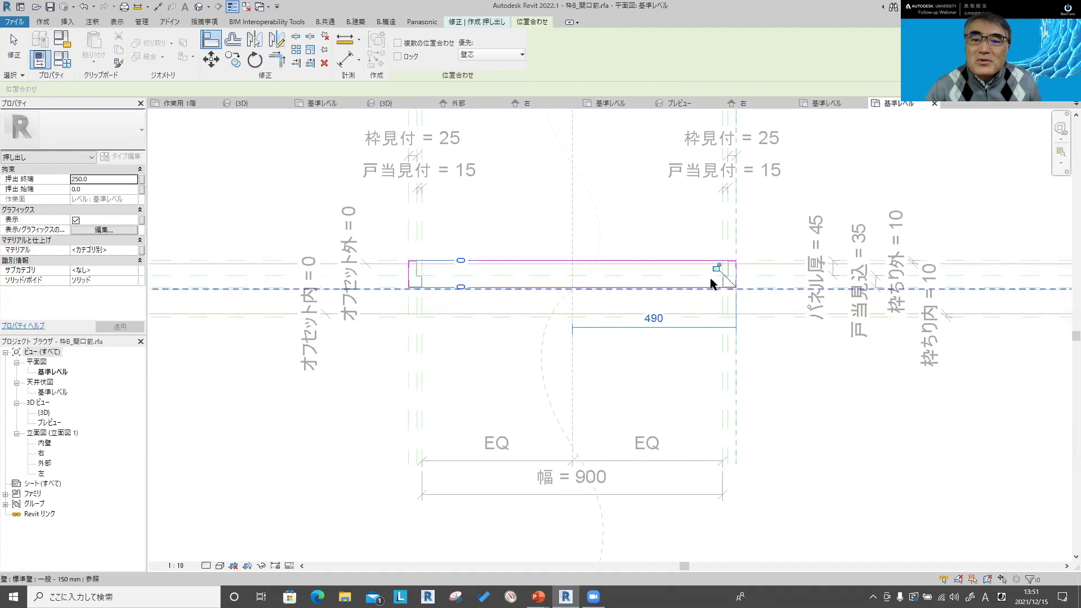
click(776, 260)
click(614, 261)
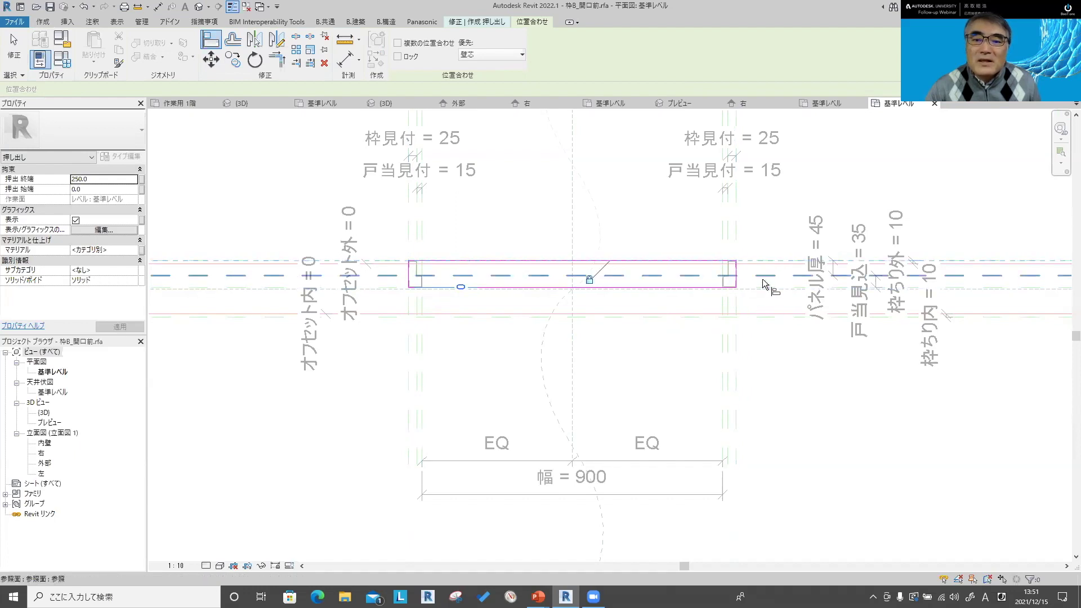
scroll(760, 282, up, 2)
scroll(759, 282, up, 1)
click(567, 284)
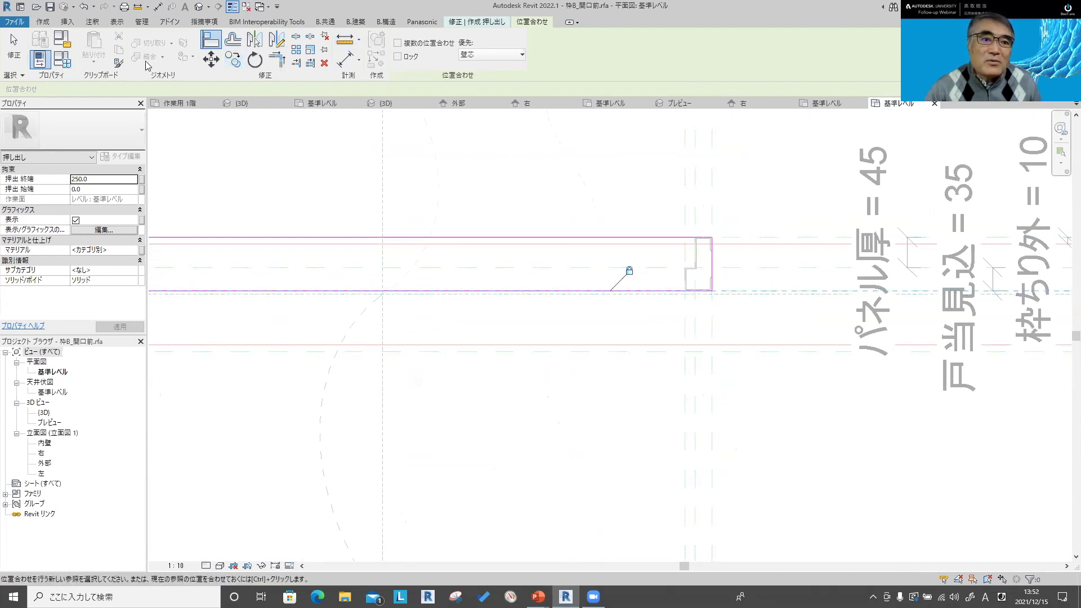
click(14, 44)
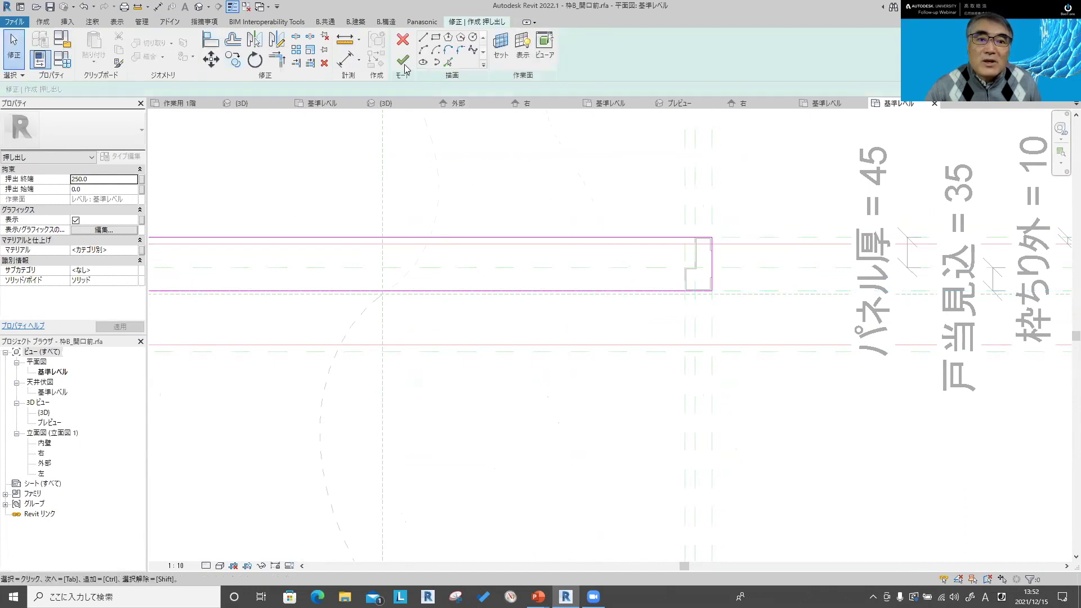
click(632, 235)
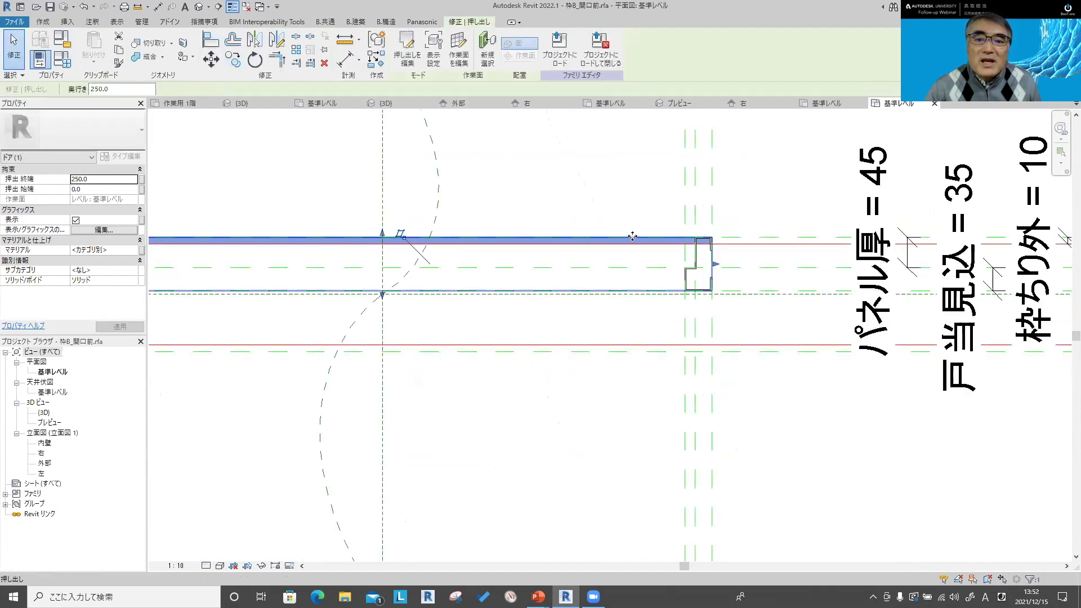
double_click(42, 453)
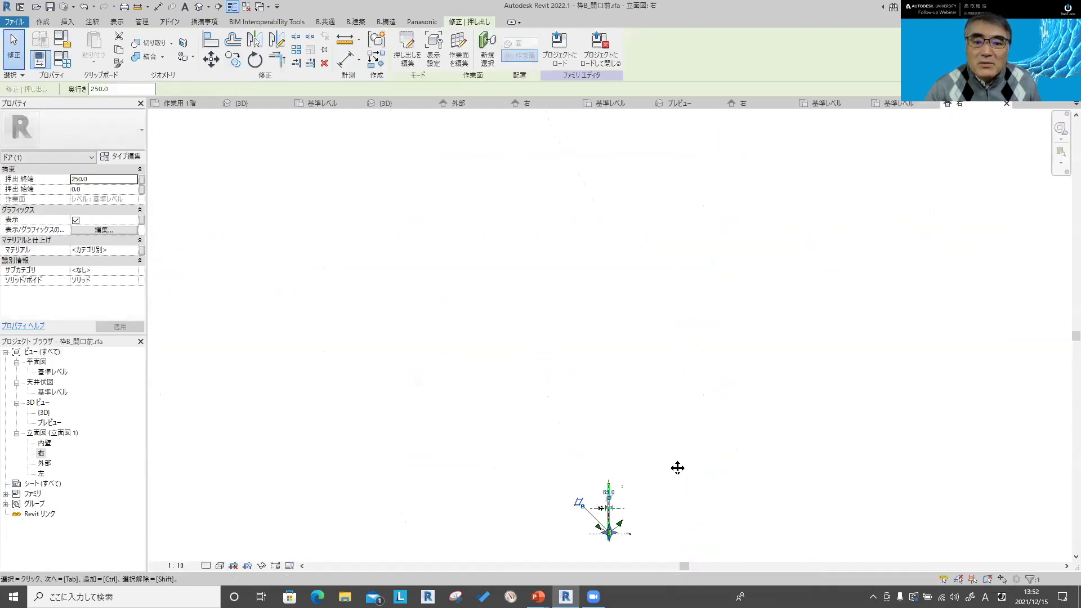
Step: Stretch the door panel extrusion's top to the head reference plane (end 2040.0), keeping its base on the level
scroll(586, 384, up, 3)
scroll(546, 360, up, 2)
scroll(452, 341, up, 2)
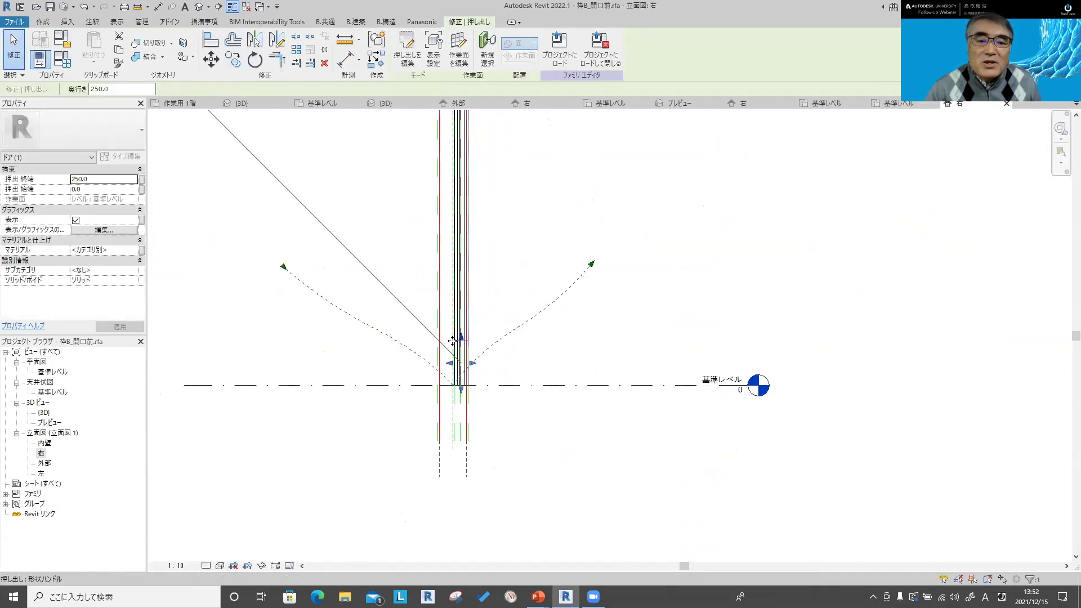
drag(459, 338, 460, 122)
middle_drag(526, 158, 526, 360)
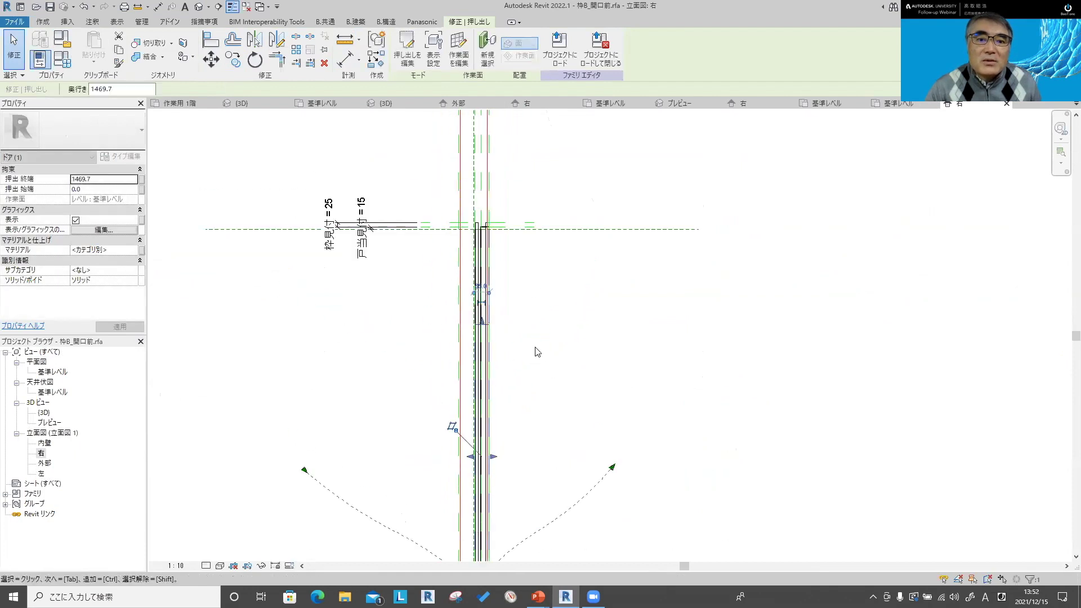
scroll(492, 280, up, 3)
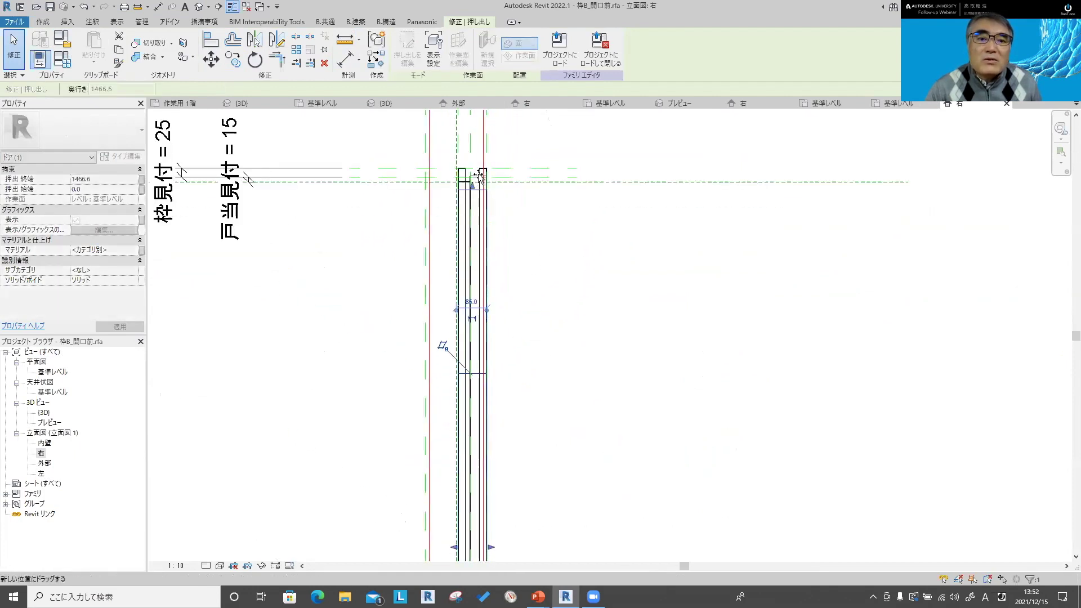
drag(476, 171, 479, 167)
scroll(531, 272, down, 5)
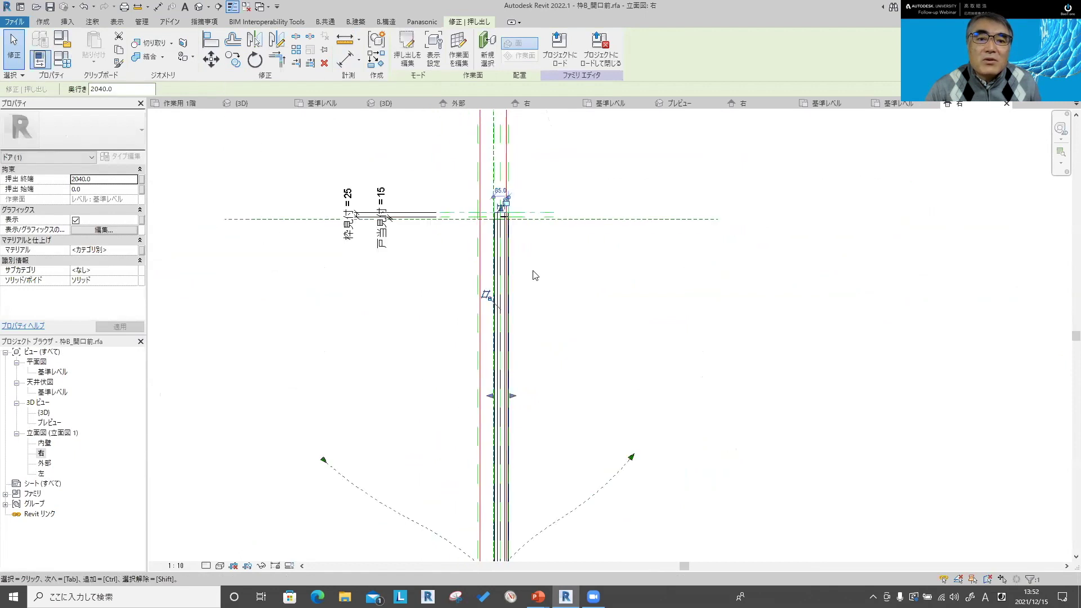
scroll(489, 345, up, 3)
drag(479, 345, 474, 350)
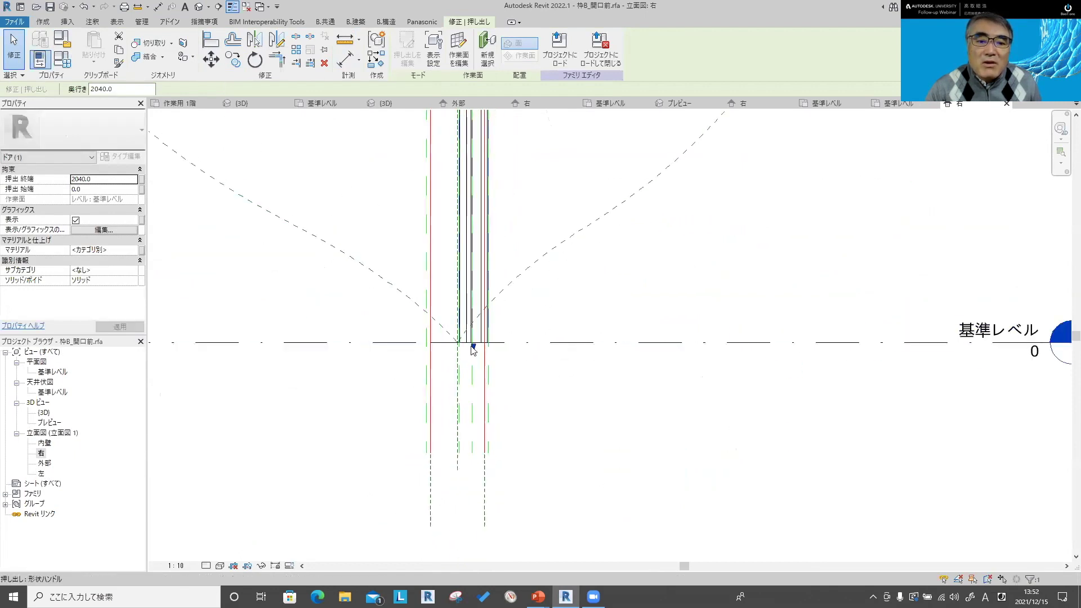
click(508, 377)
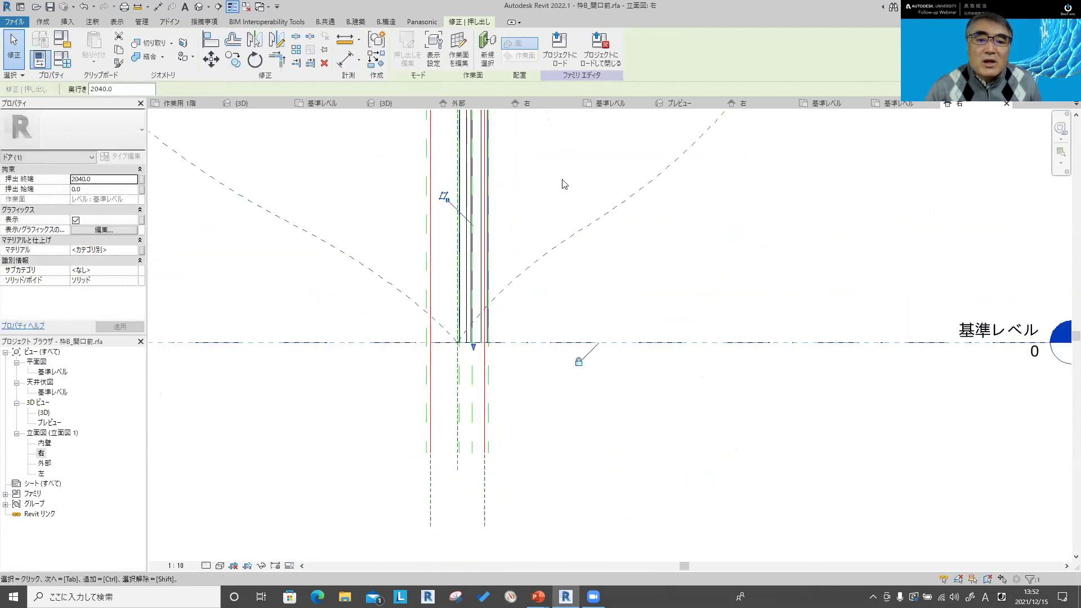
Step: In the 3D view, set the door panel extrusion's ソリッド/ボイド to ボイド
click(198, 6)
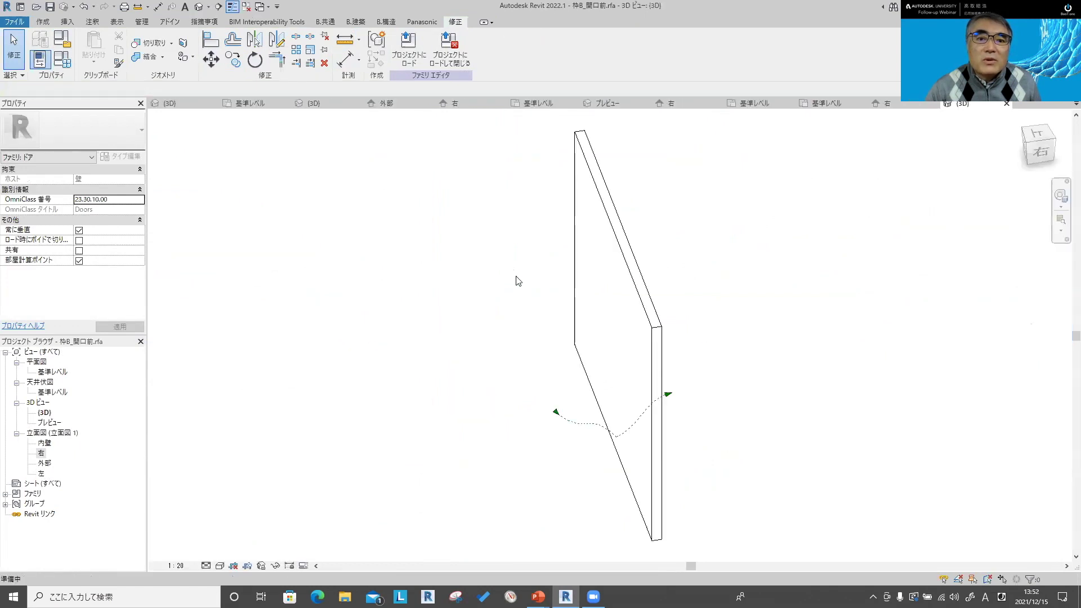
mouse_move(719, 367)
shift+middle_down()
mouse_move(381, 284)
mouse_move(583, 408)
mouse_move(565, 445)
shift+middle_up()
scroll(550, 437, up, 2)
scroll(557, 398, up, 3)
click(556, 393)
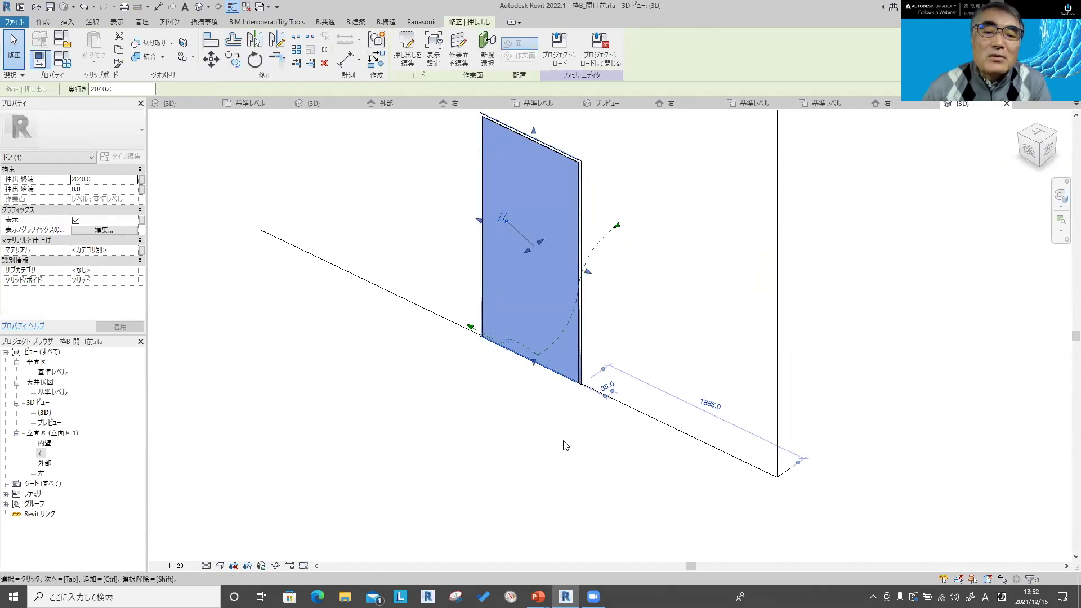
click(130, 283)
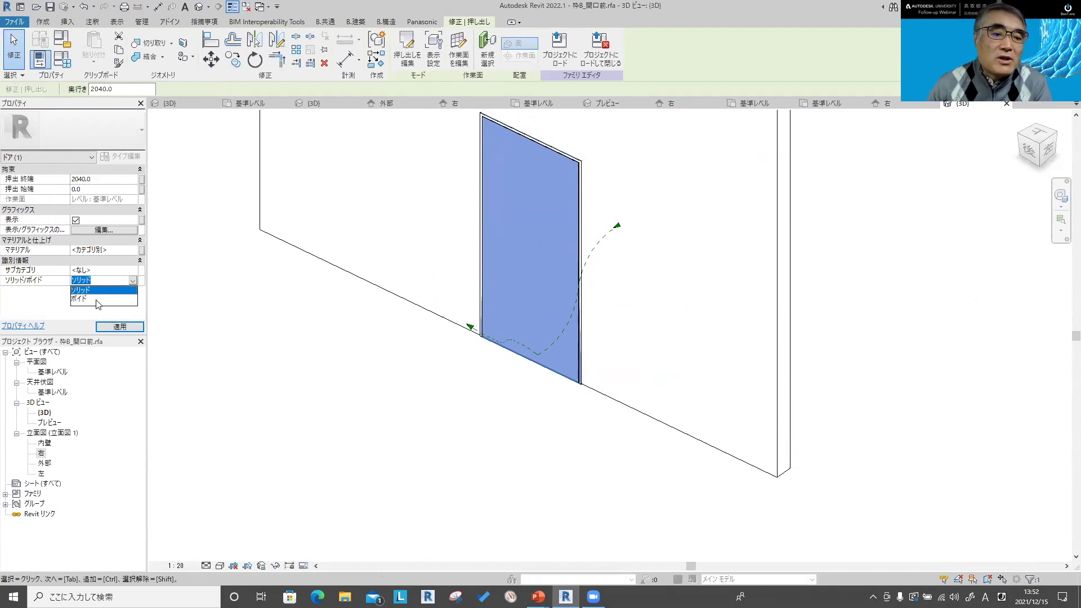
click(98, 304)
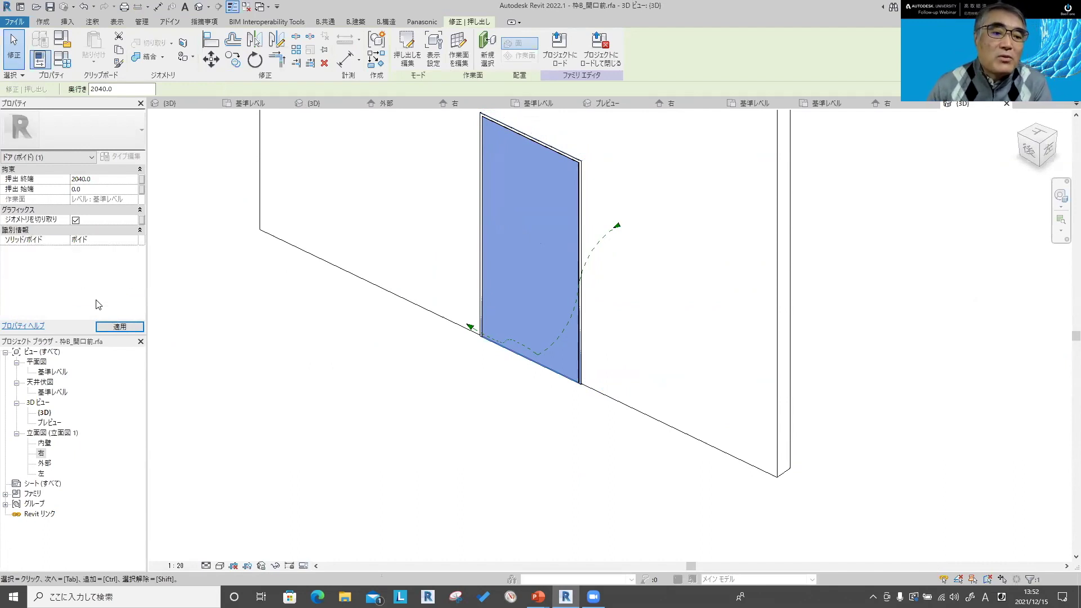
Step: Start a 切り取り geometry cut with the wall as the element to cut
click(504, 417)
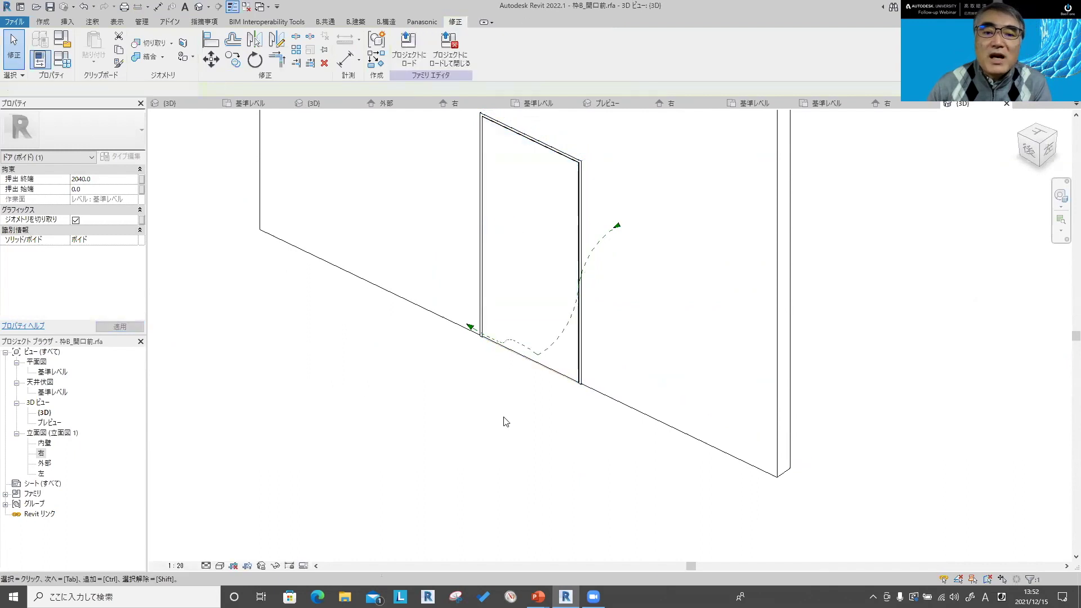
click(157, 50)
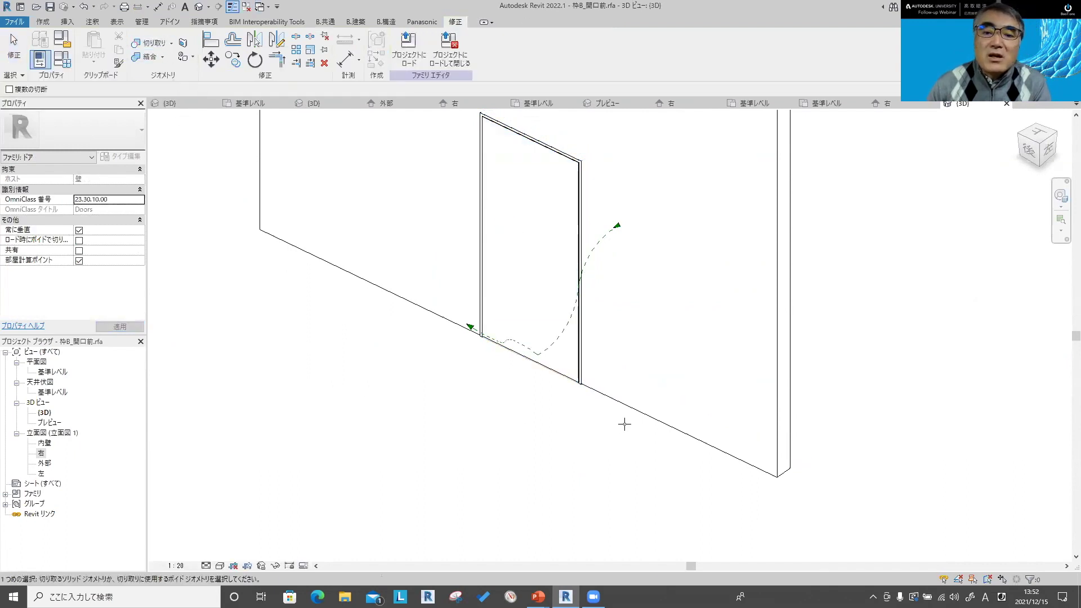
click(656, 421)
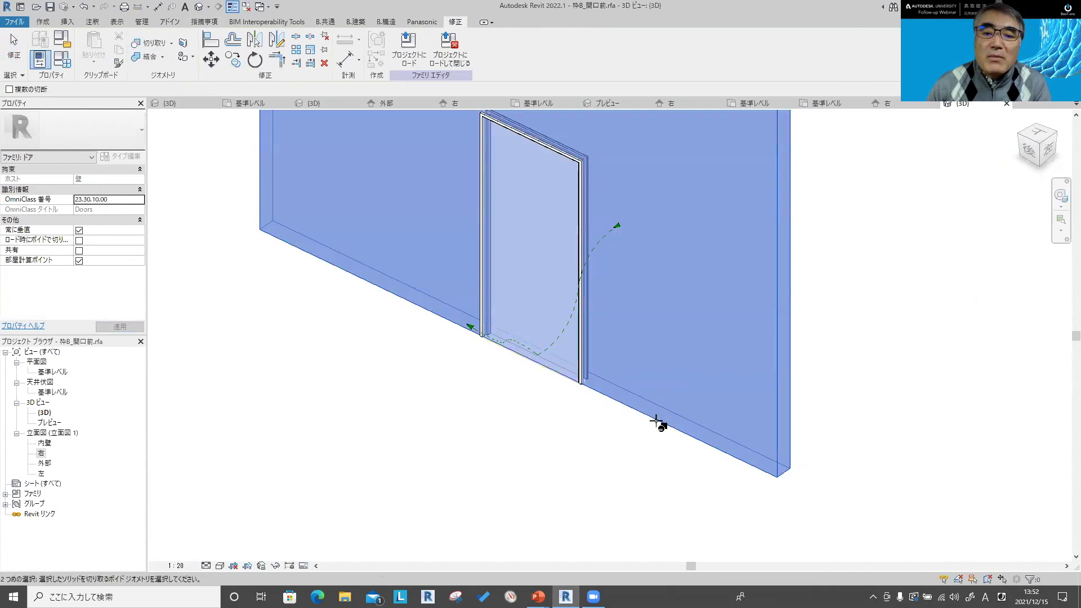
Step: Pick the void to cut the wall opening, then return from the slides to Revit
click(554, 375)
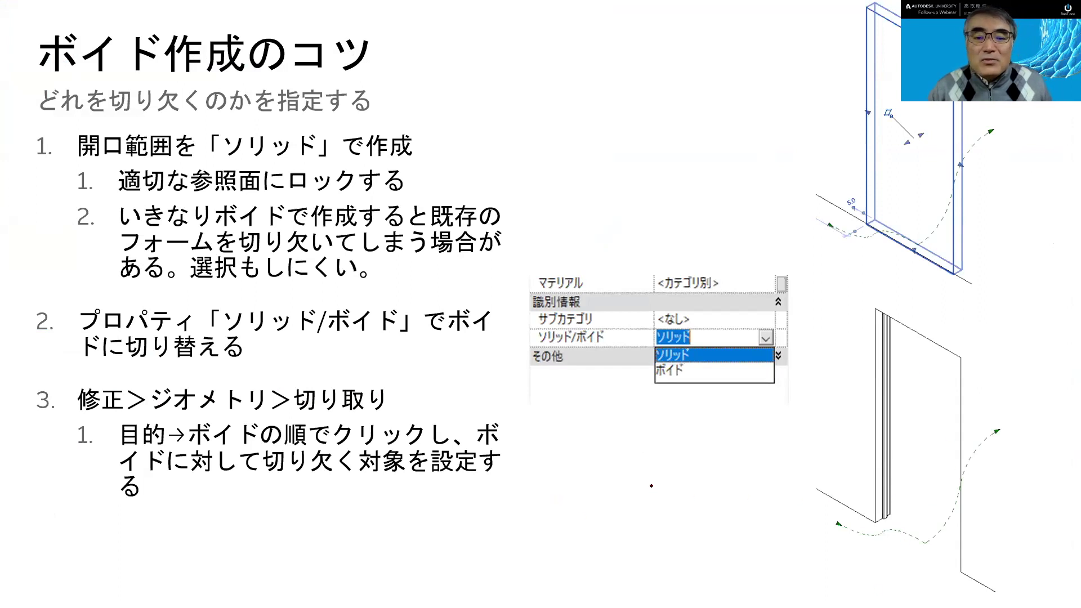
key(alt+Tab)
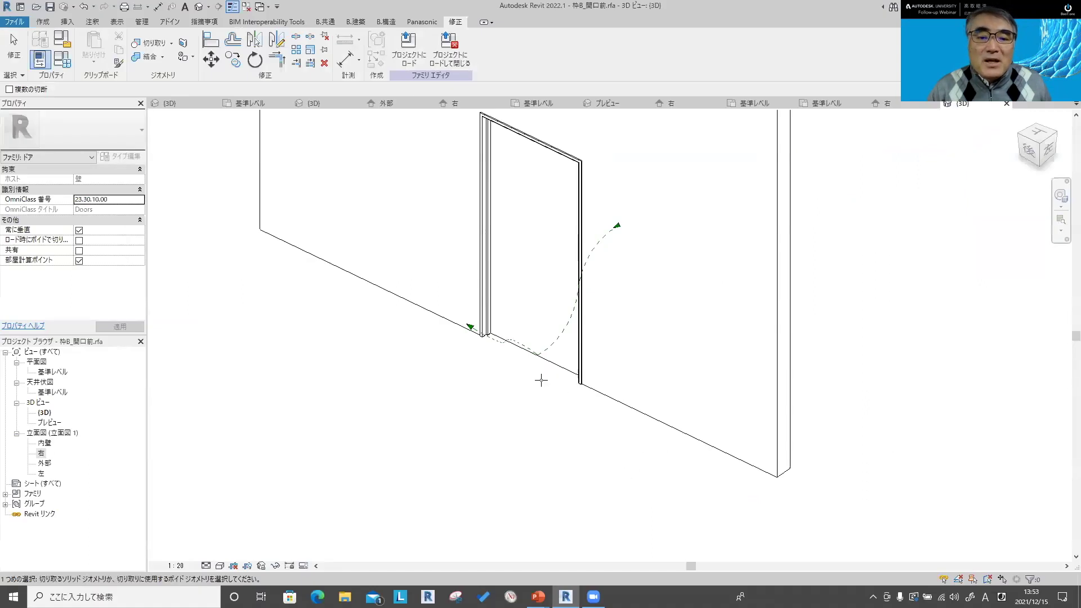
Step: End the cut, inspect the void extrusion, and go to the 基準レベル floor plan
key(Escape)
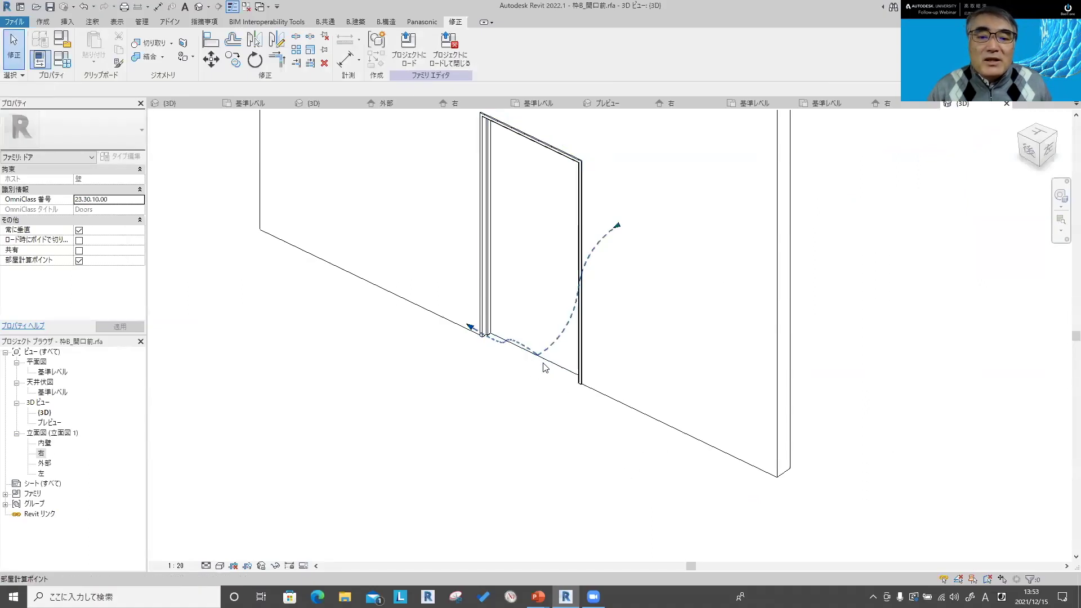
click(545, 369)
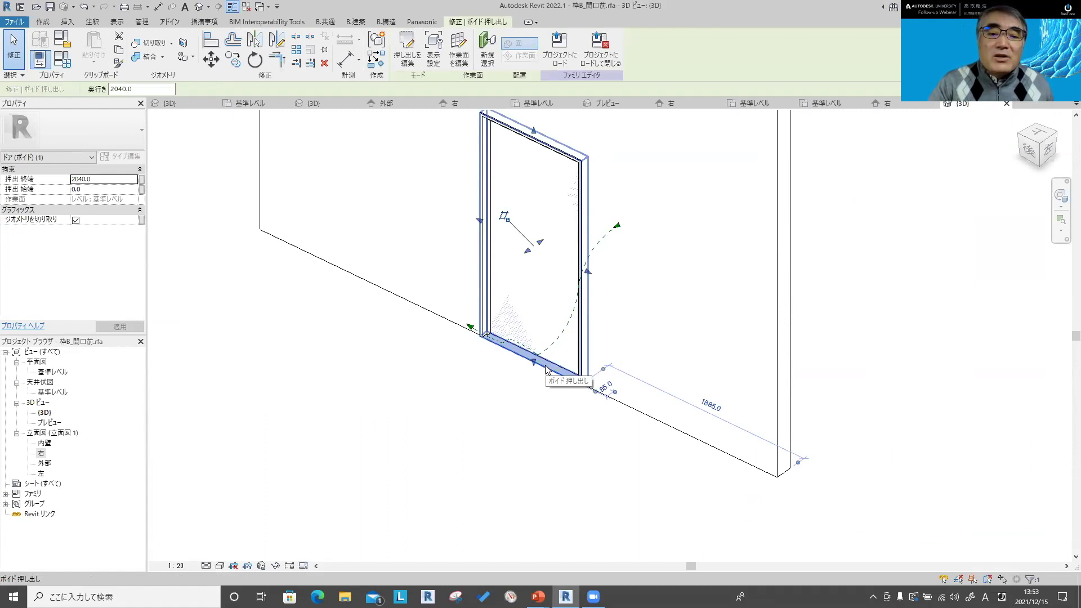
key(Escape)
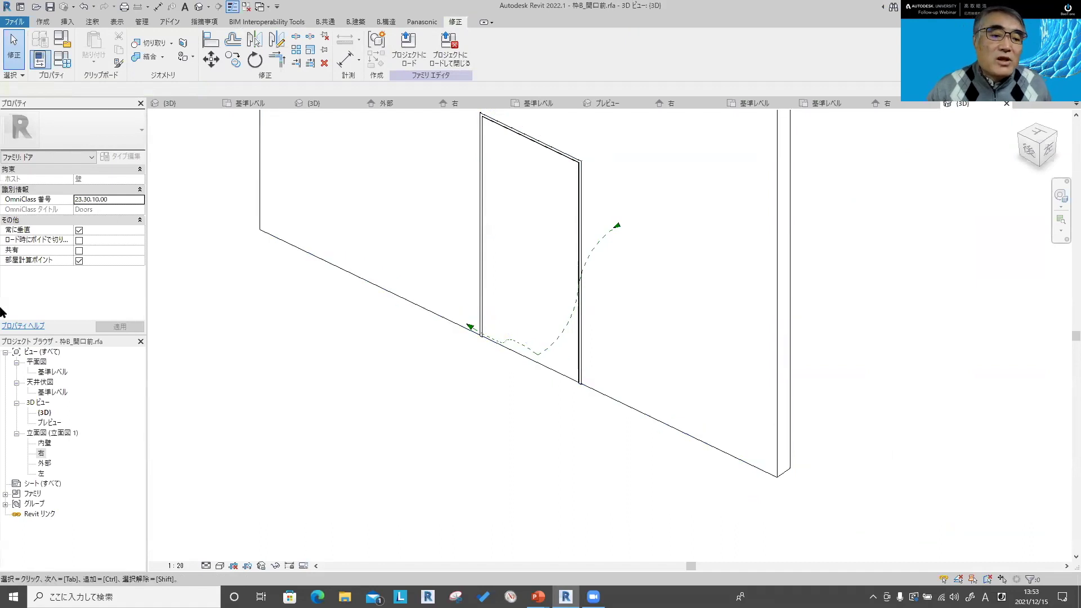
double_click(52, 372)
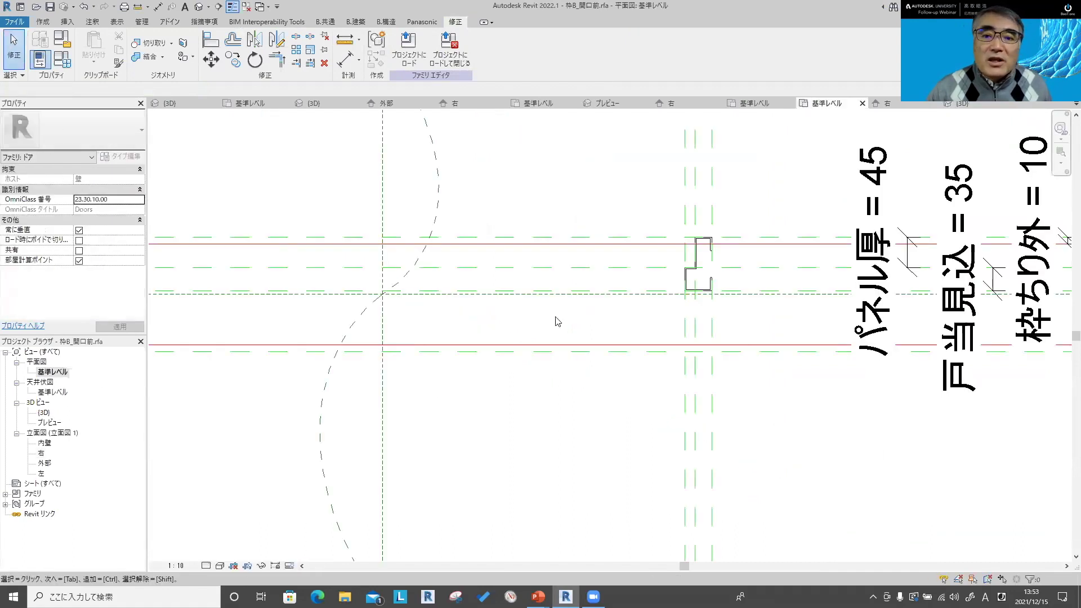
scroll(556, 321, down, 3)
Step: Start a new void extrusion from the Create tab's Void Forms list
click(41, 26)
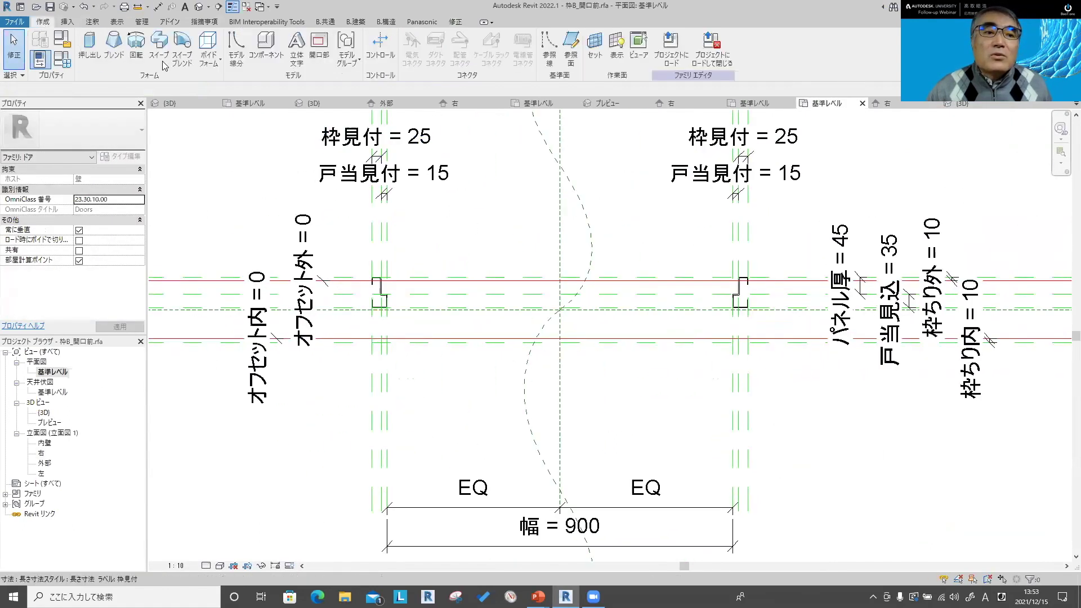
click(212, 50)
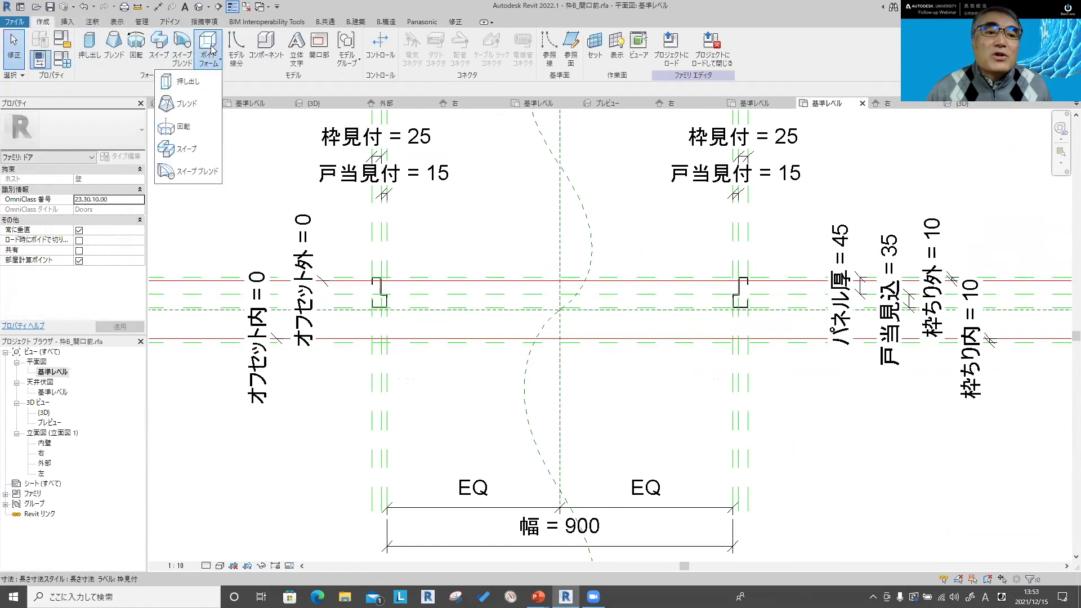
click(187, 81)
click(436, 40)
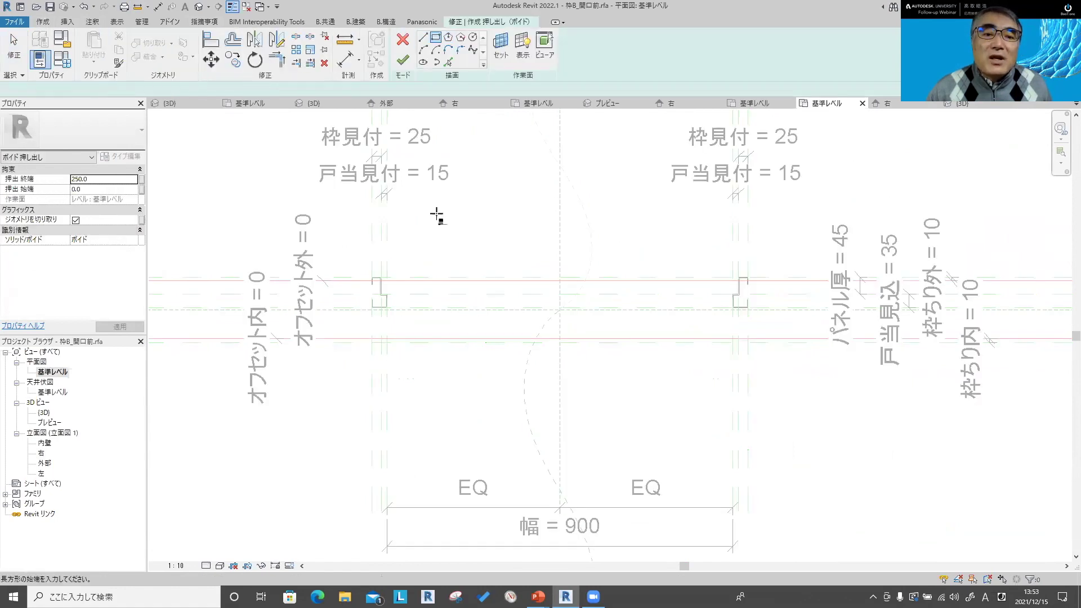
click(425, 277)
click(646, 307)
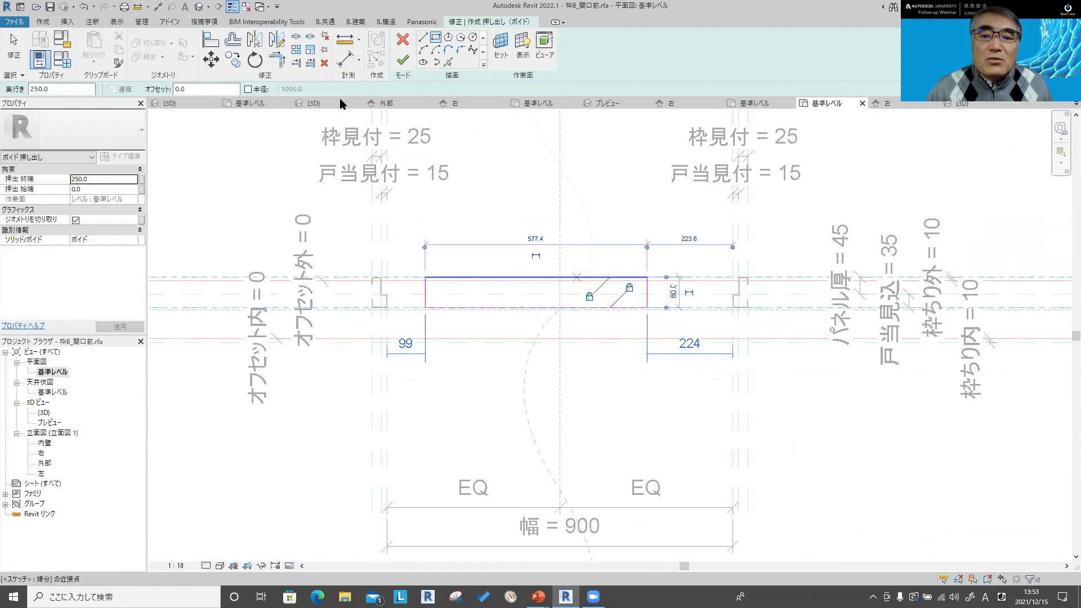
click(211, 40)
click(371, 236)
click(426, 297)
scroll(482, 357, down, 2)
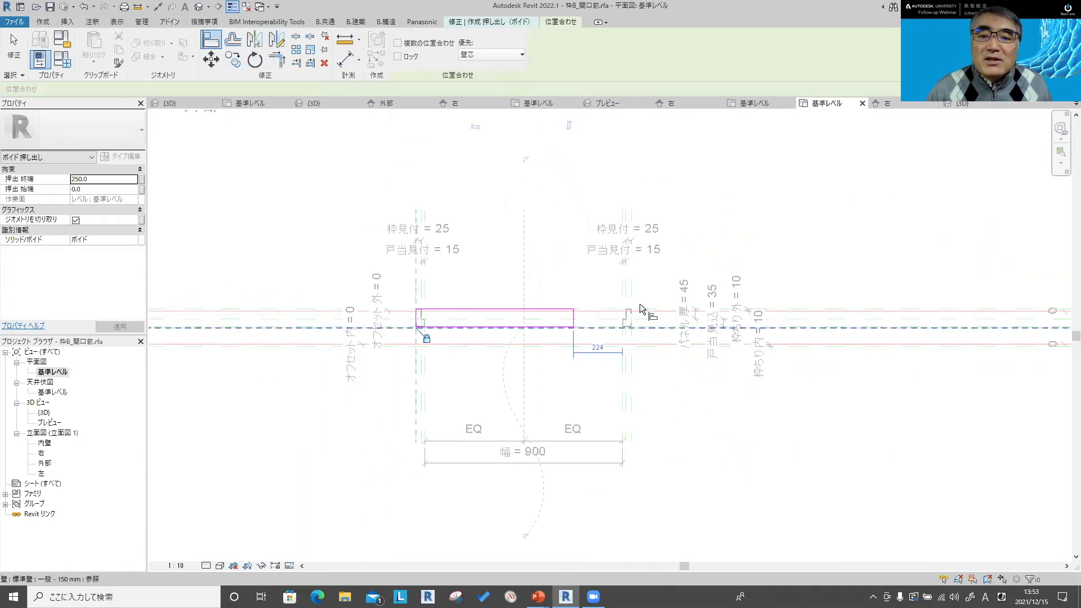
click(574, 317)
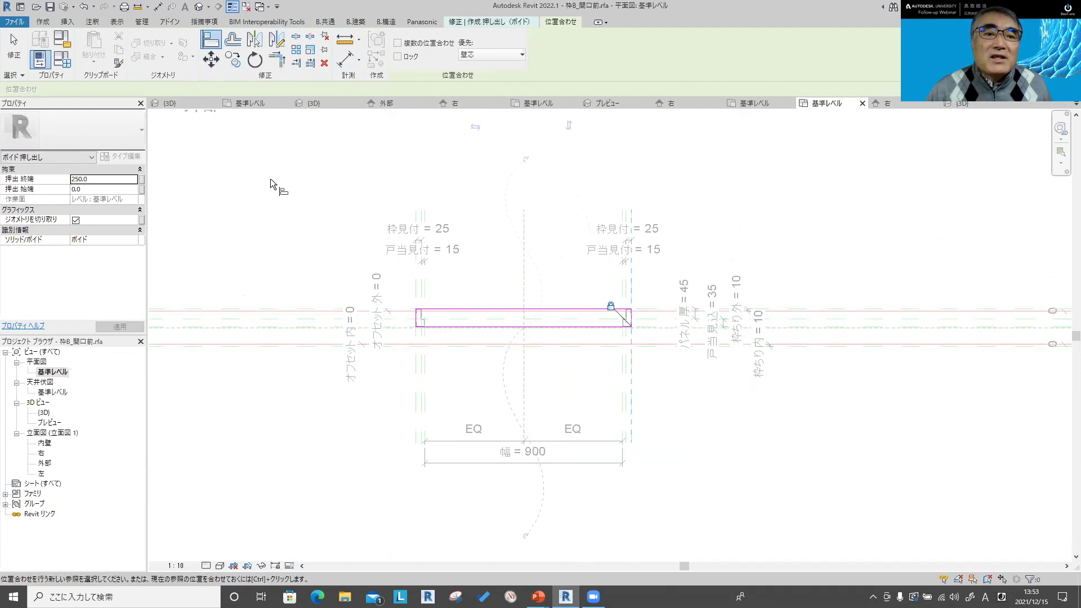
key(Escape)
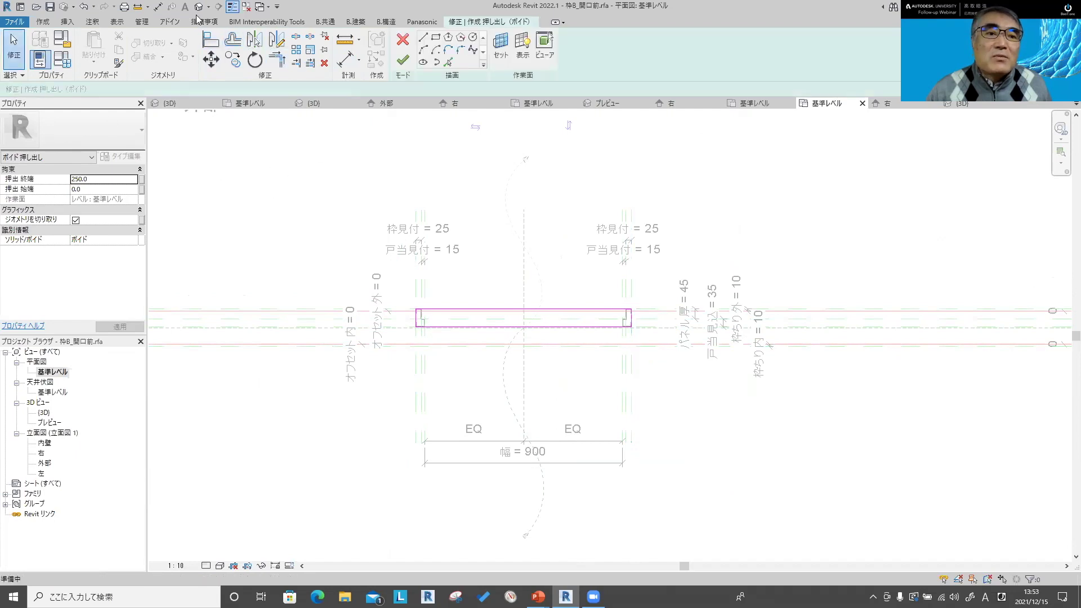
click(406, 62)
key(ctrl+Tab)
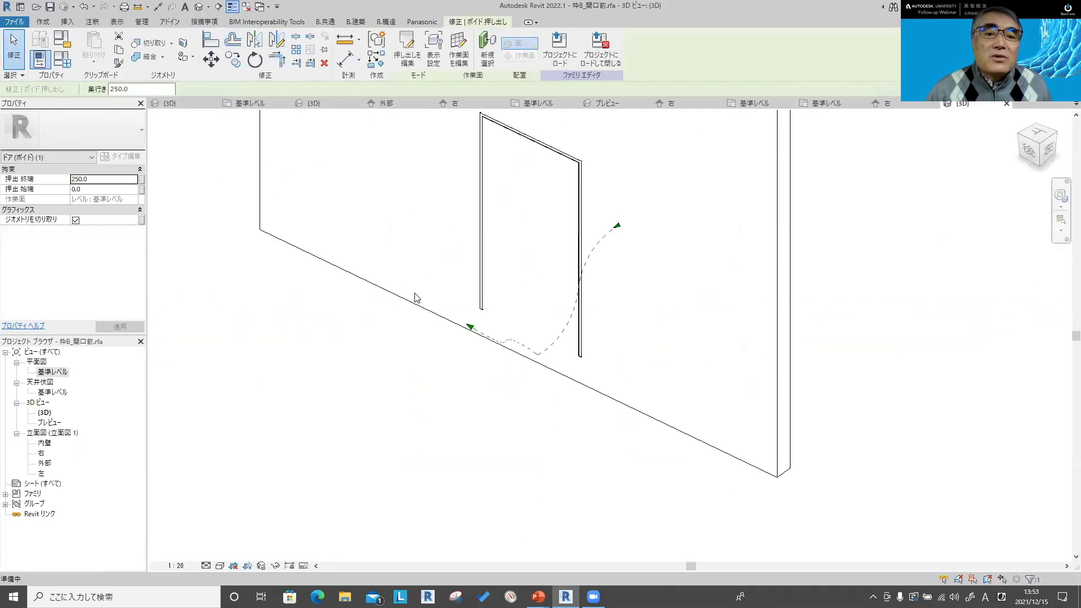
scroll(586, 351, up, 2)
click(584, 363)
mouse_move(508, 374)
shift+middle_down()
mouse_move(647, 394)
mouse_move(624, 337)
shift+middle_up()
scroll(619, 332, up, 2)
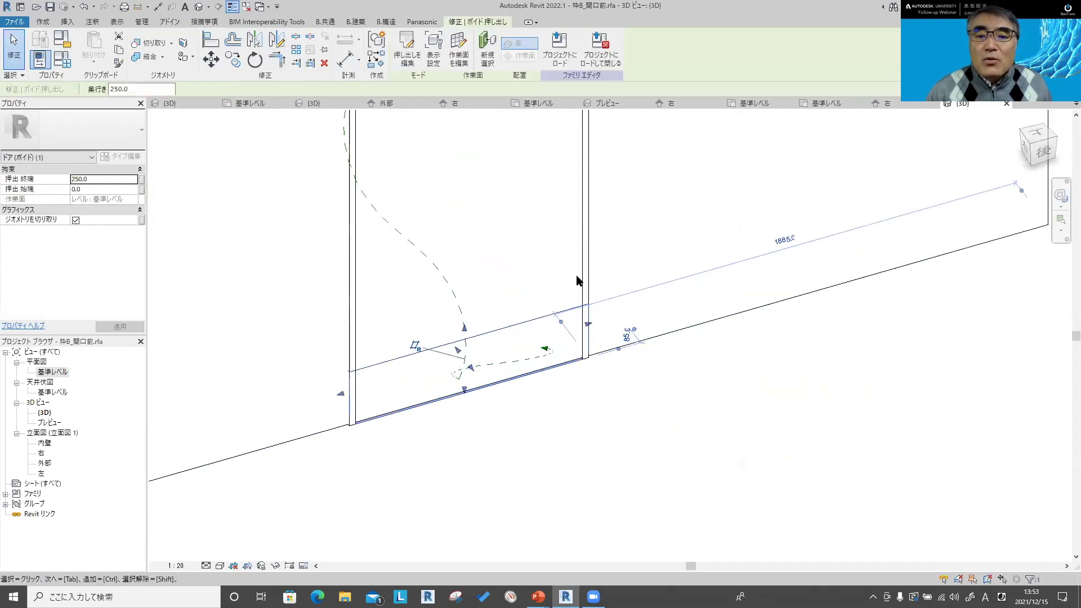
shift+middle_drag(580, 284, 610, 437)
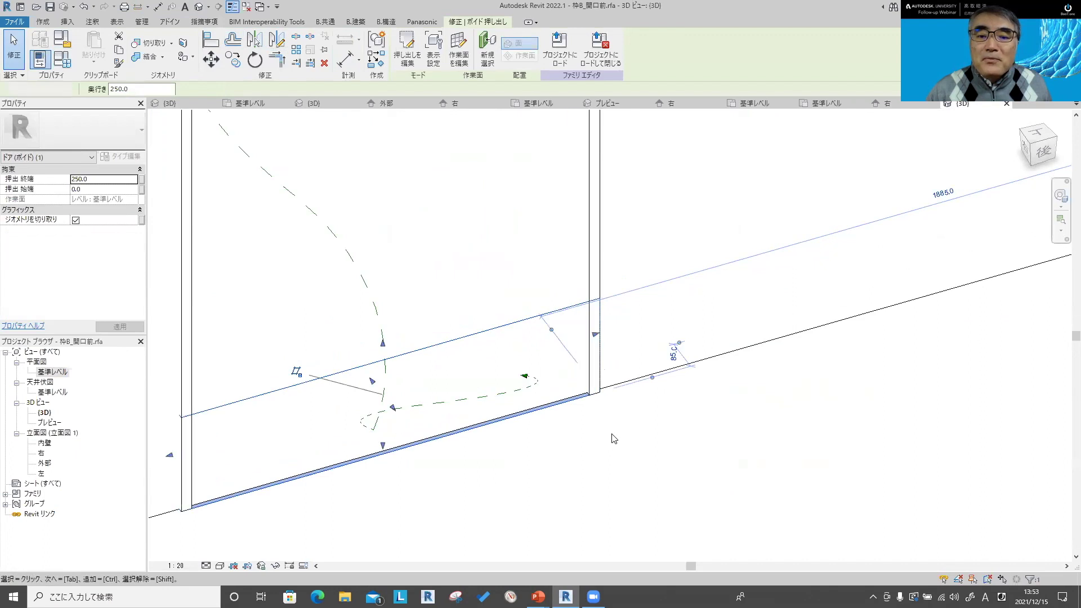
click(604, 429)
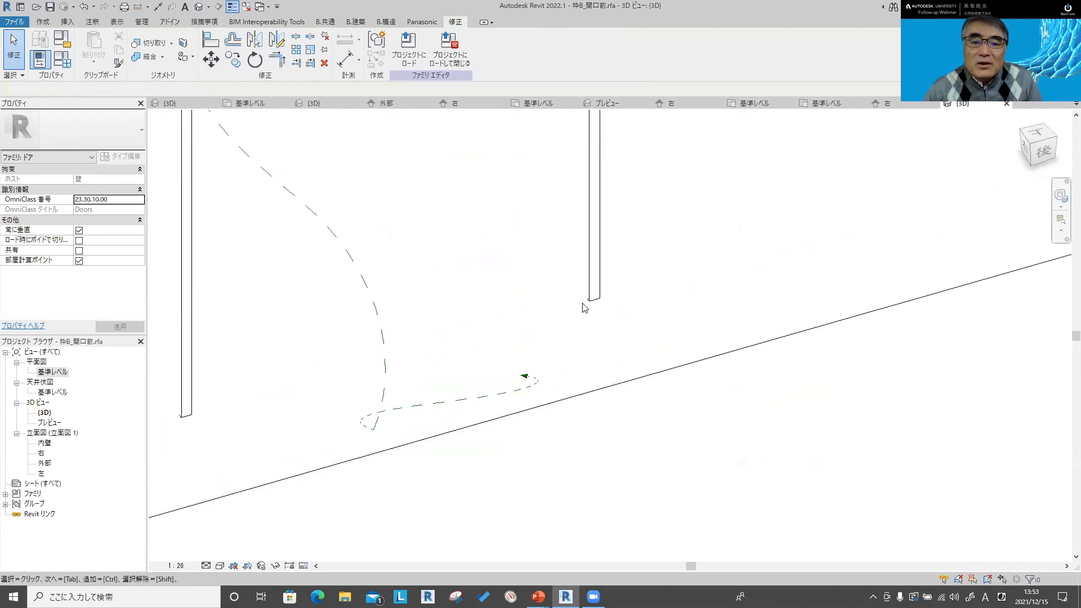
click(584, 405)
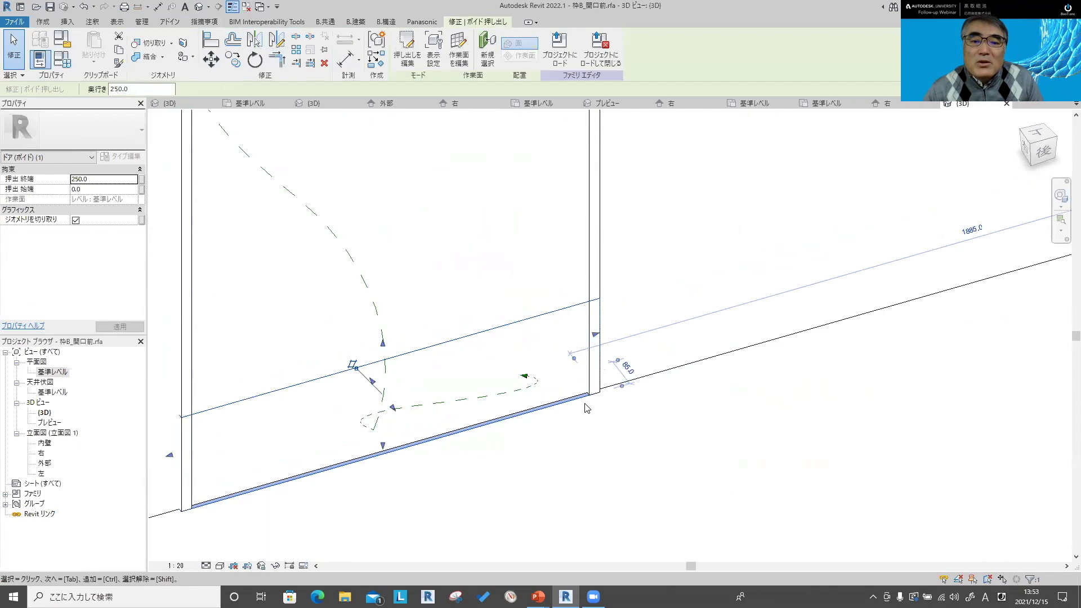
mouse_move(583, 406)
shift+middle_down()
mouse_move(483, 453)
mouse_move(551, 440)
mouse_move(534, 438)
shift+middle_up()
click(501, 443)
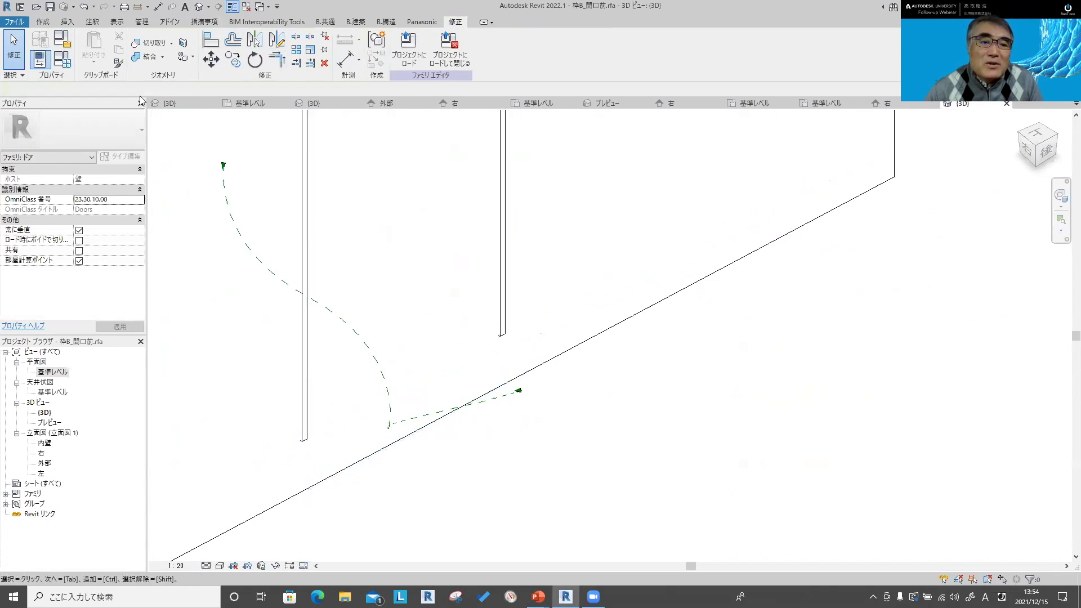
Step: Uncut the door frame sweep from the void and make the void cut the wall
click(172, 43)
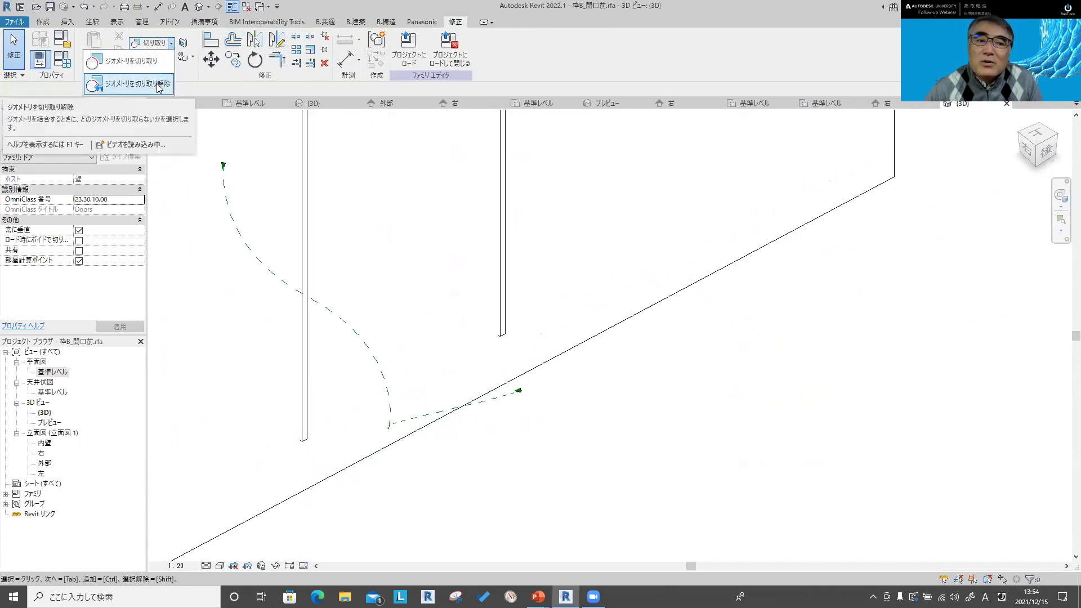
click(126, 84)
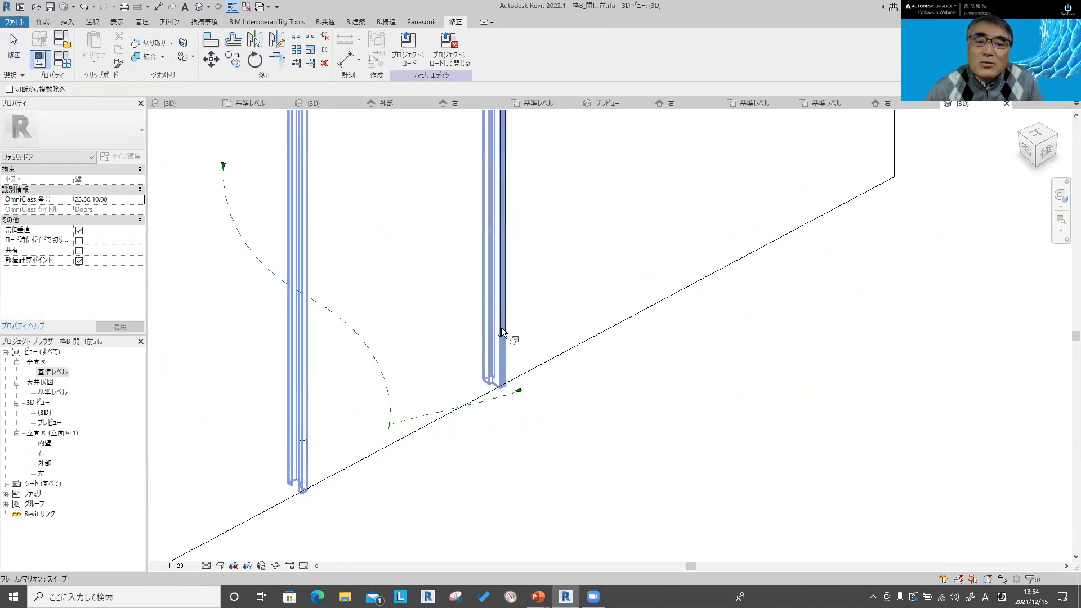
click(496, 340)
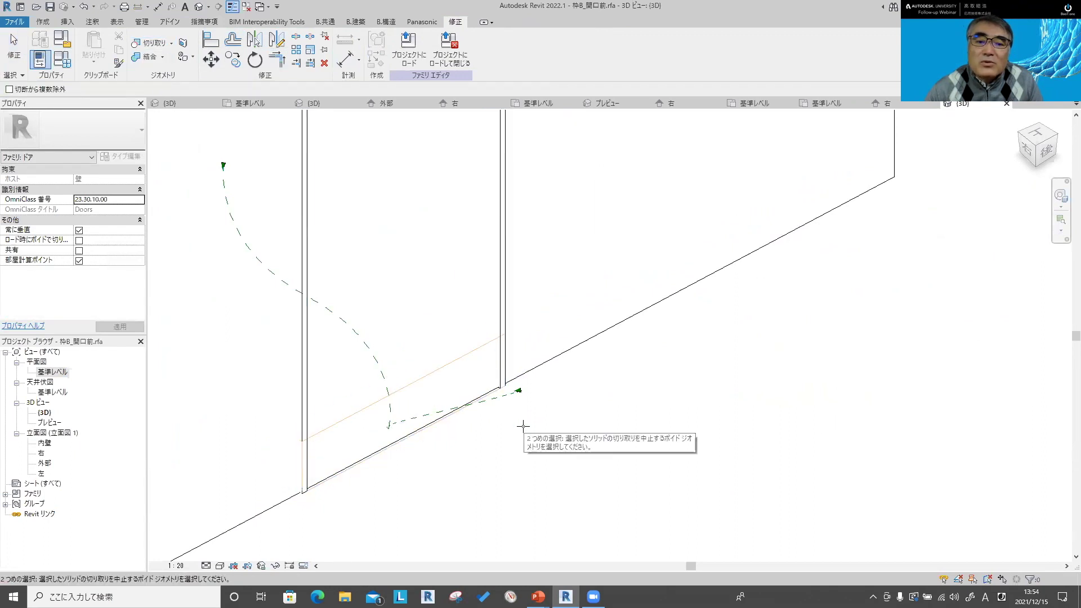
click(147, 43)
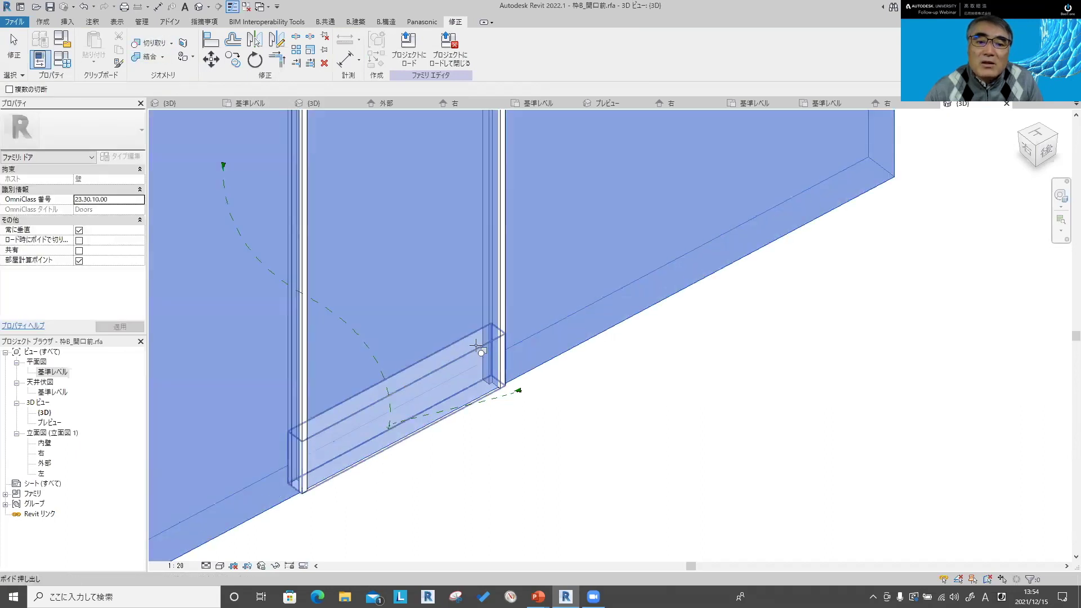
click(476, 346)
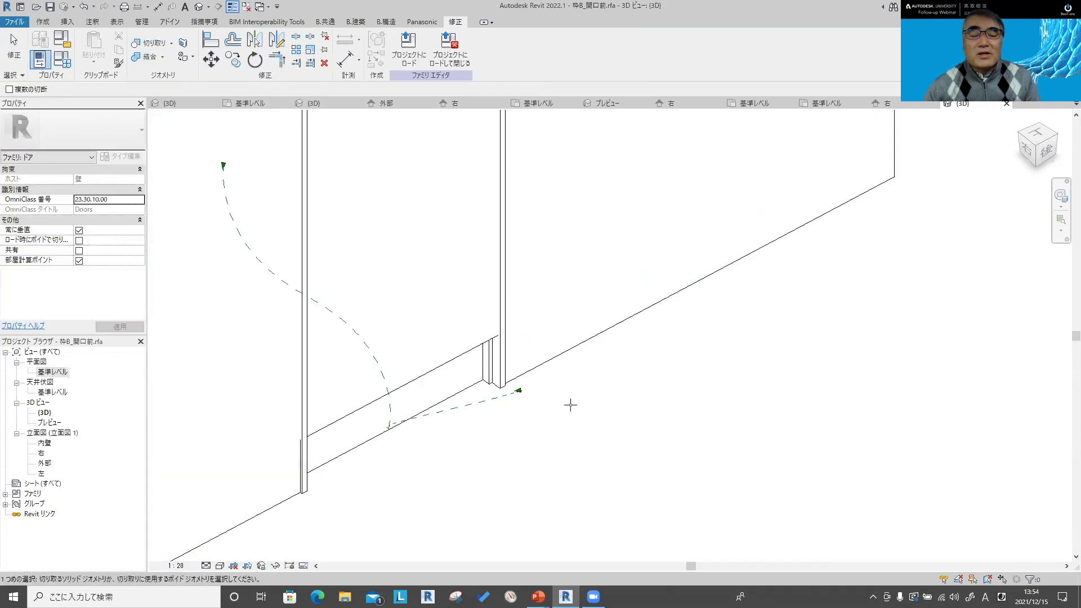
key(Escape)
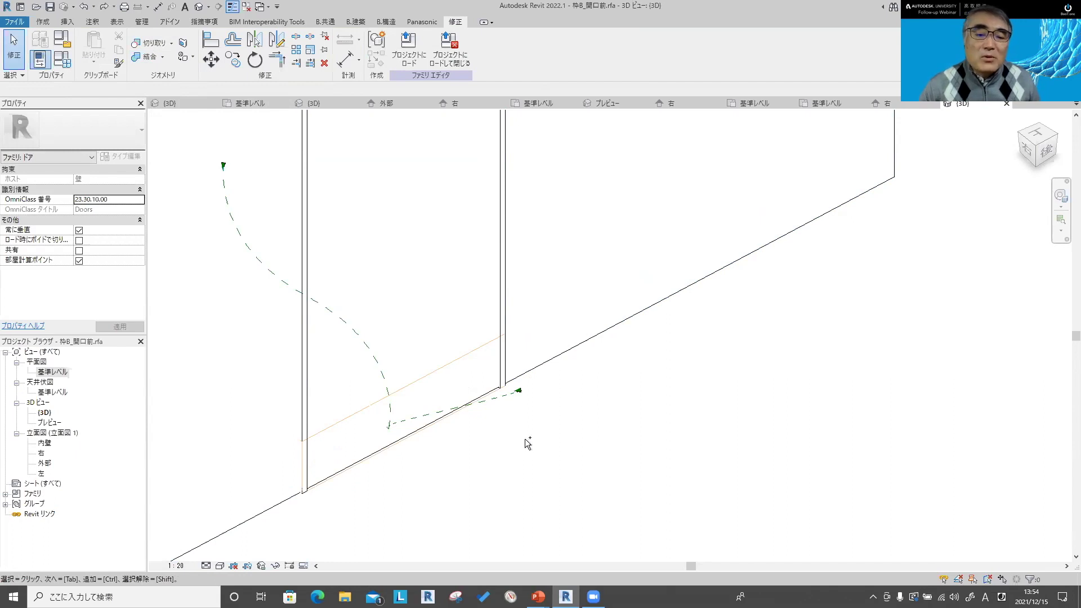
Step: Switch to the PowerPoint slide on void tips
click(525, 438)
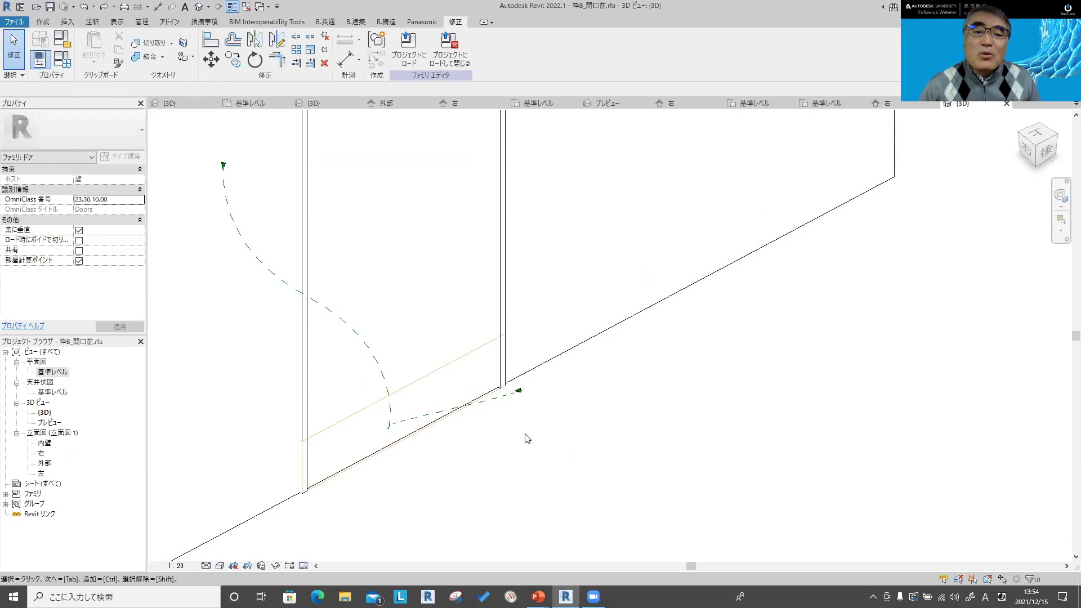
key(alt+Tab)
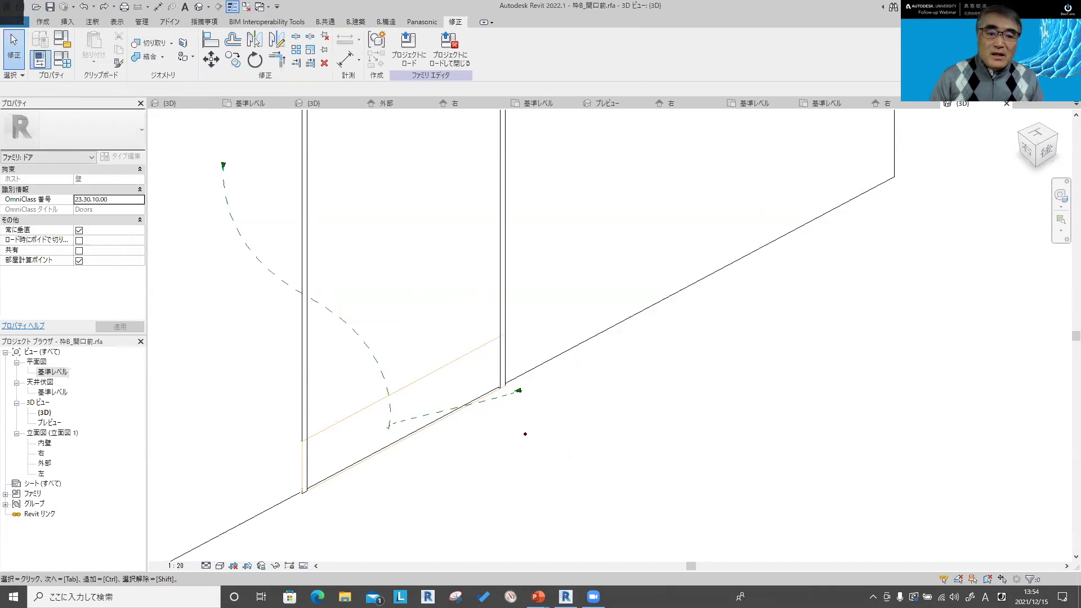
key(alt+Tab)
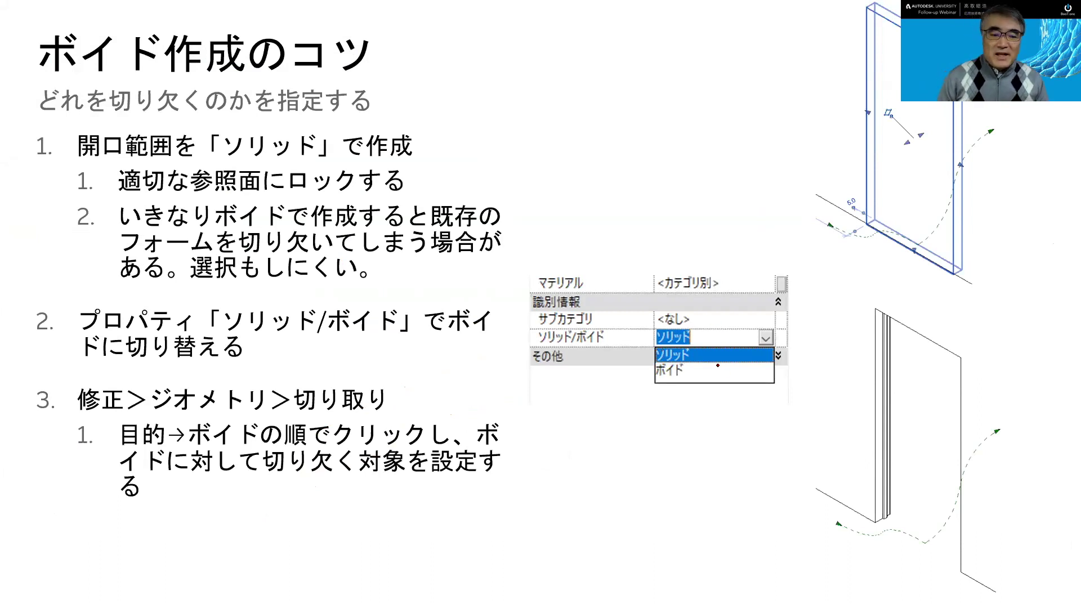
Step: Advance to the 開口処理 slide and return to the Revit door family
key(Right)
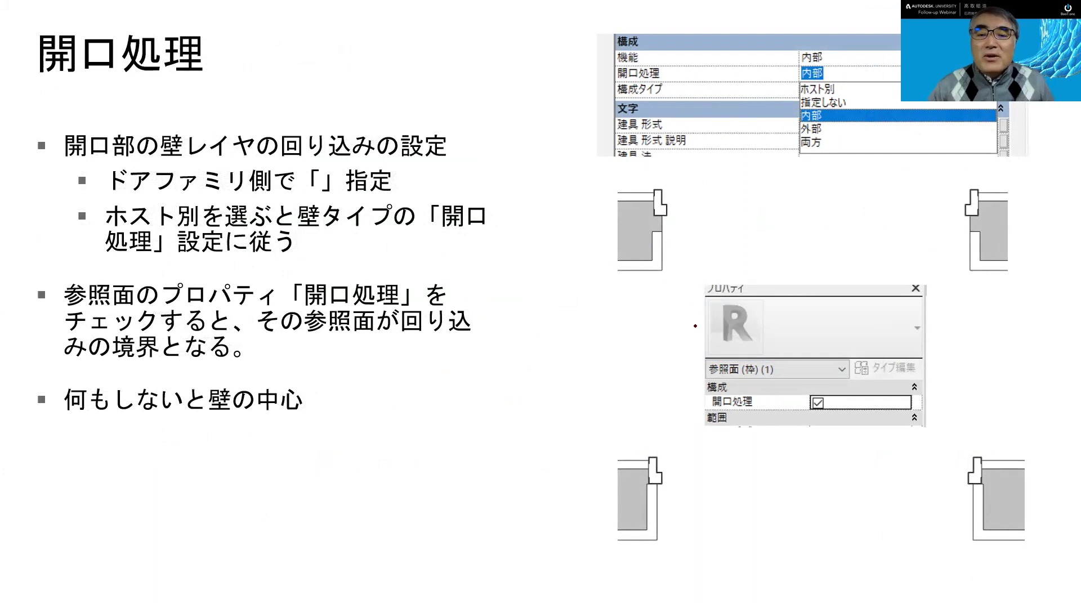
key(alt+Tab)
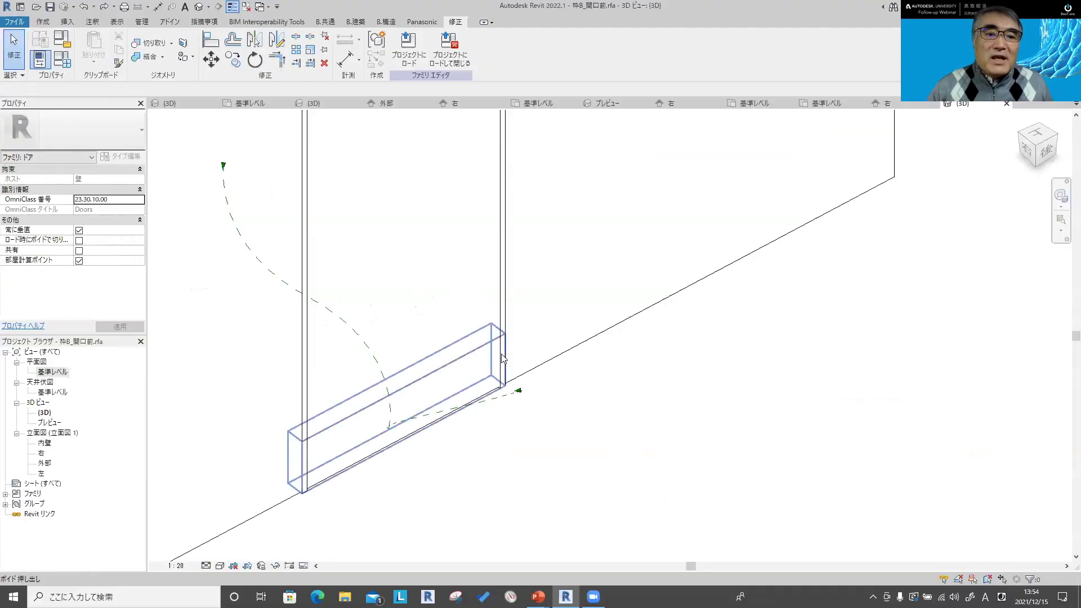
Step: Close the family's inactive views and switch to the v22テストプロジェクト.rvt 3D view
click(246, 7)
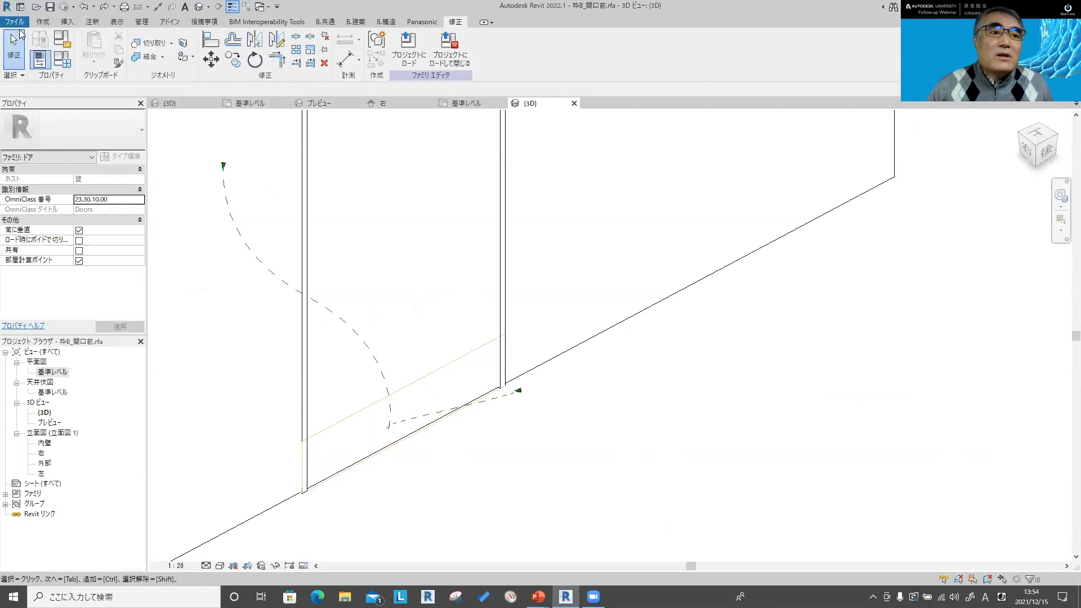
click(15, 21)
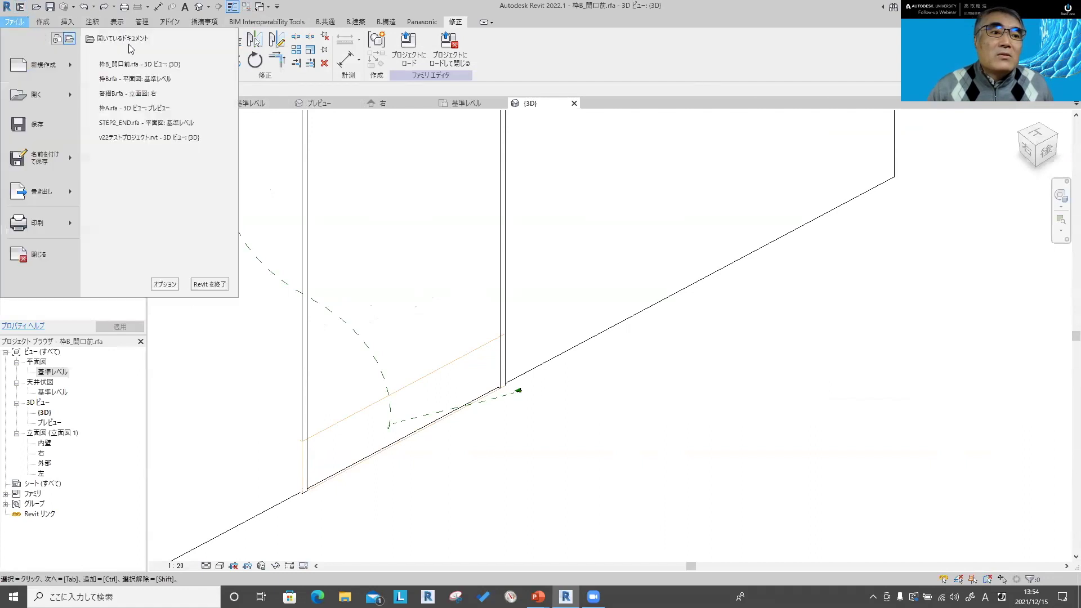
click(144, 137)
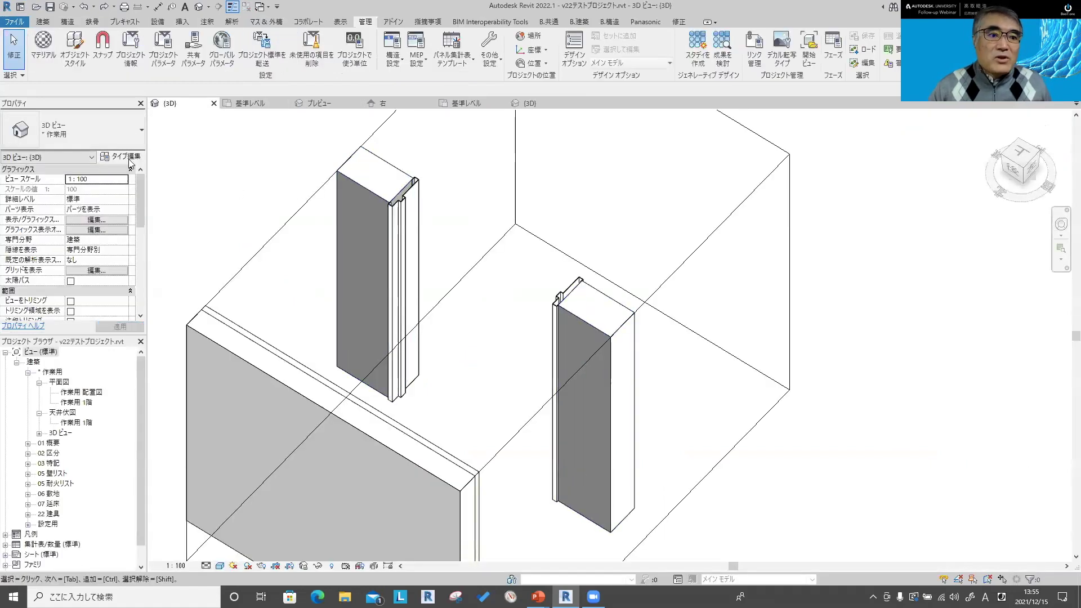
Step: Open the 作業用 1階 floor plan and zoom in to inspect its wall
double_click(76, 402)
scroll(521, 430, up, 3)
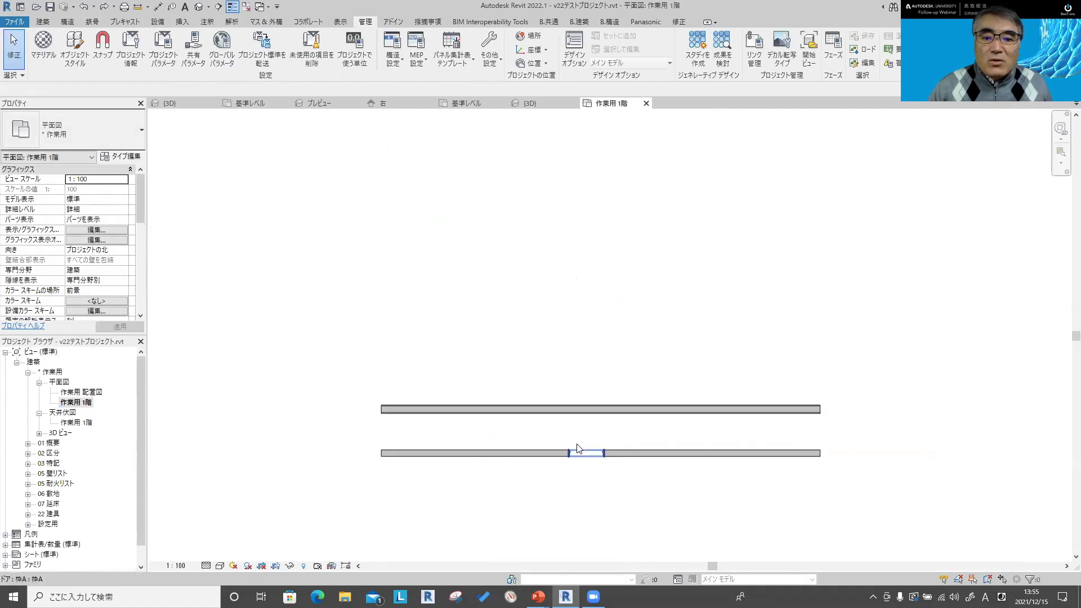
scroll(572, 451, up, 3)
scroll(591, 434, up, 1)
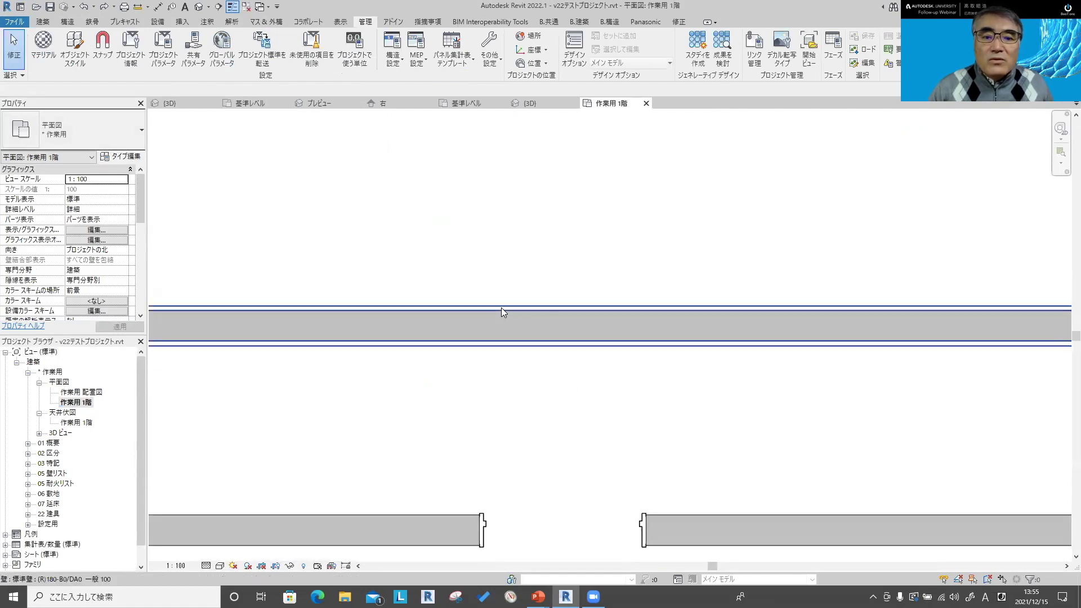
click(503, 326)
scroll(502, 328, up, 2)
scroll(531, 375, up, 1)
click(426, 351)
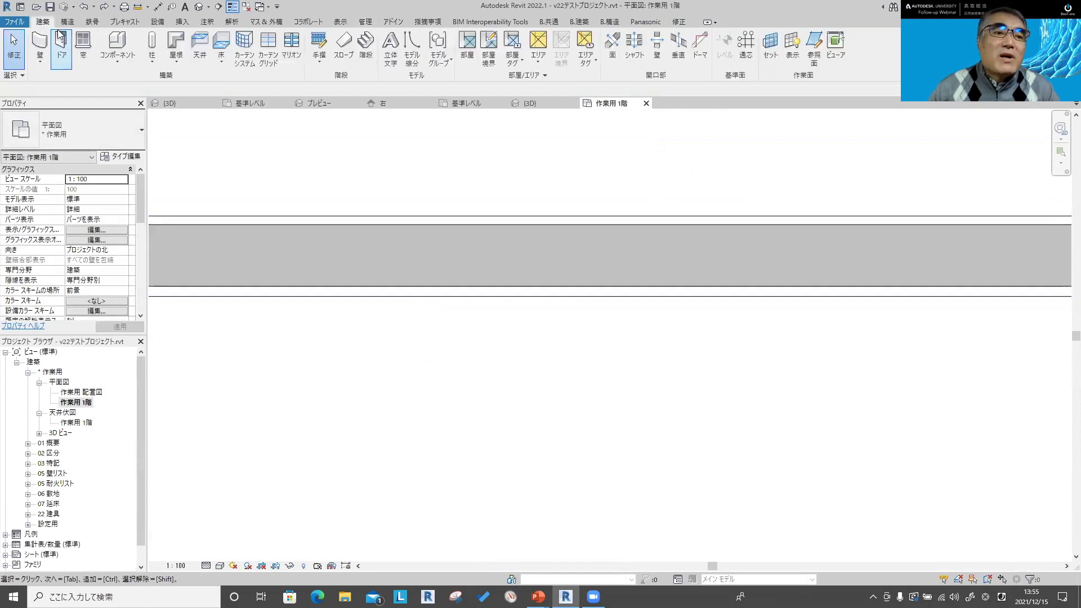
Step: Place a 枠B door in the 作業用 1階 wall
click(61, 42)
click(84, 143)
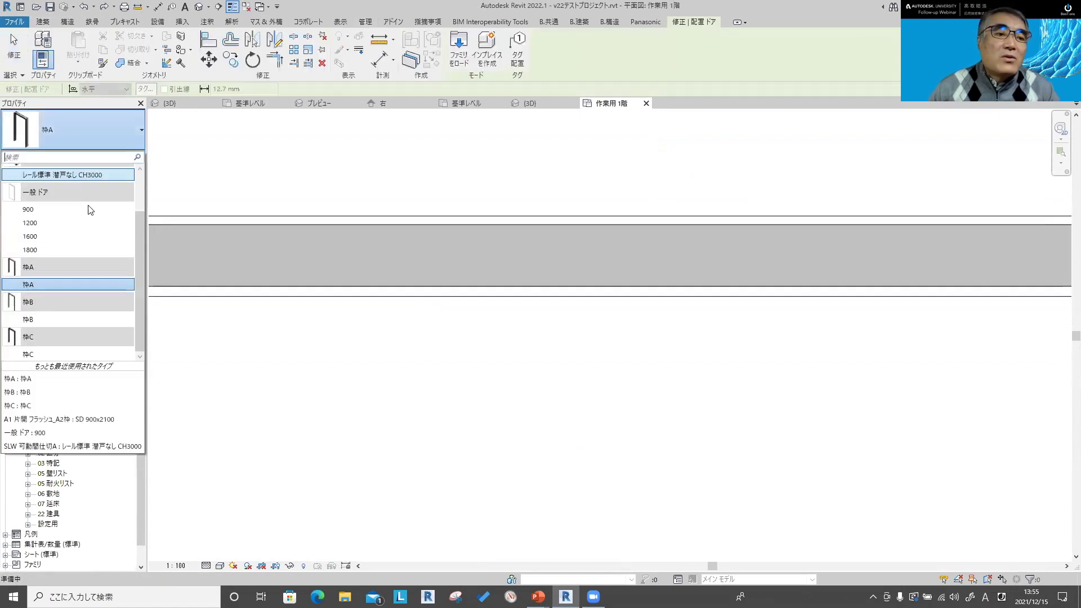
click(56, 319)
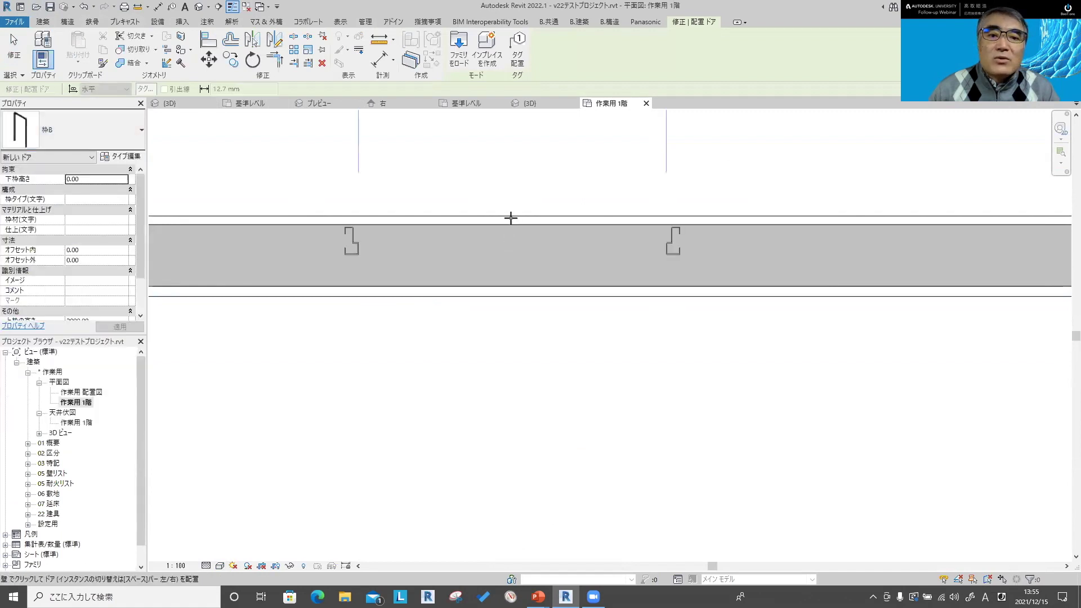
click(512, 220)
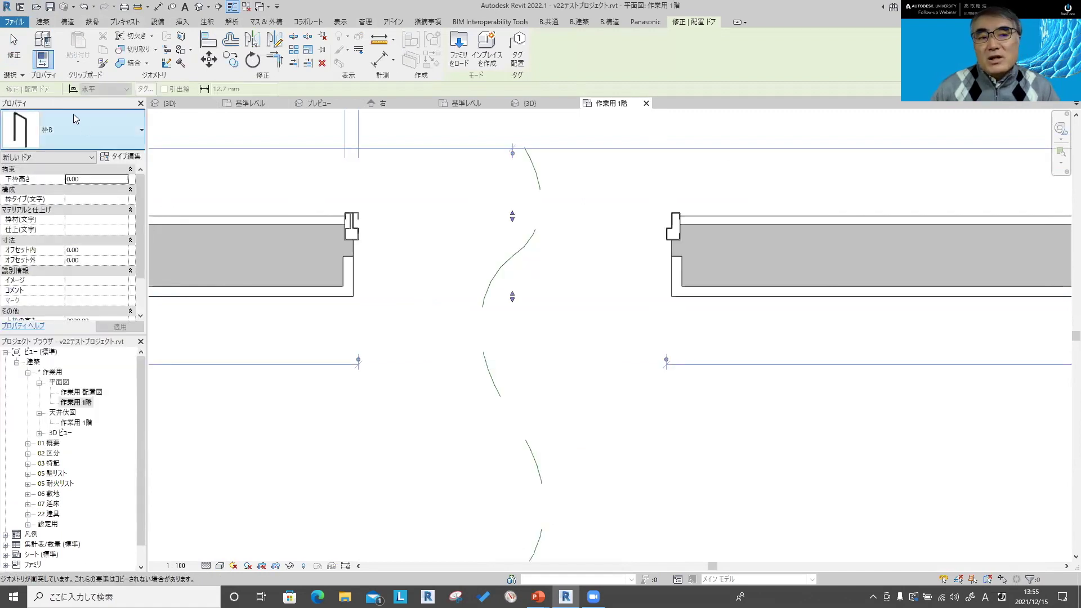
Step: Select the placed 枠B door and bring up its type properties
click(16, 50)
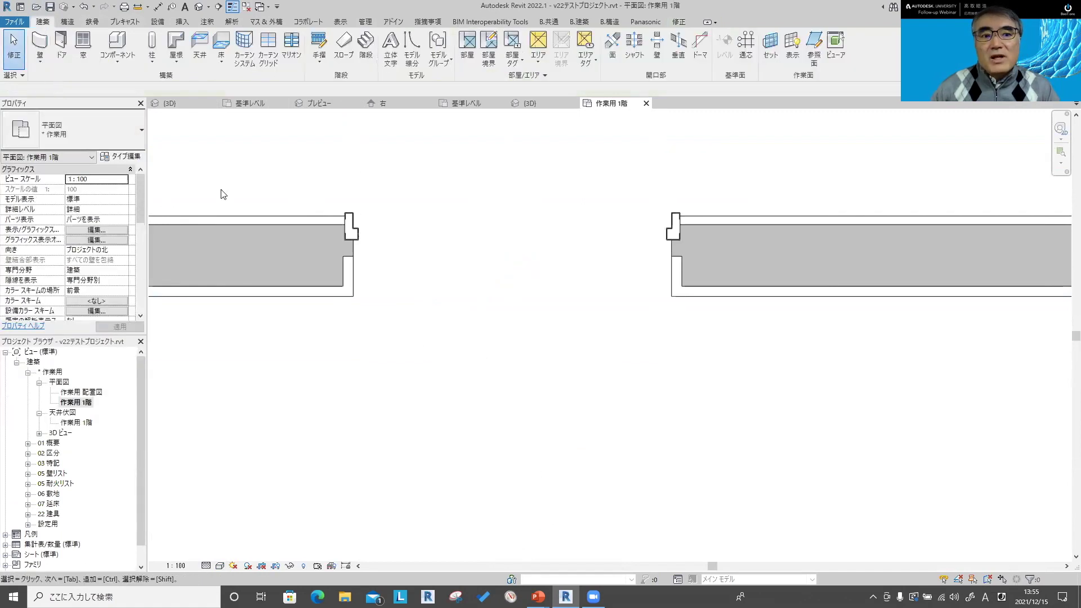
click(356, 223)
click(120, 156)
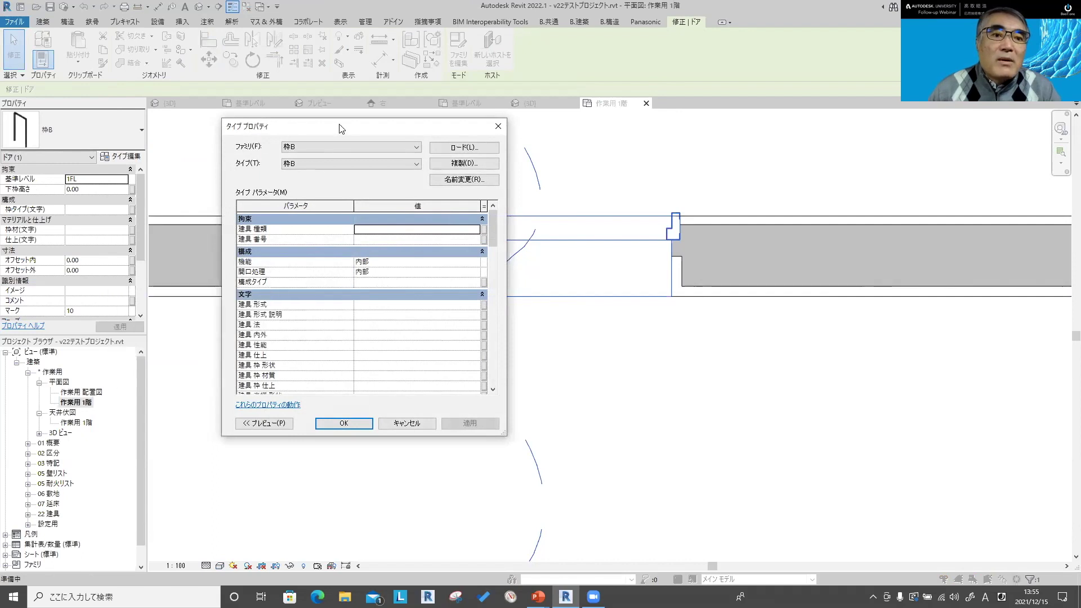
Step: Try the 外部 and then 両方 opening wrap for 枠B, applying each
drag(337, 126, 353, 131)
drag(711, 124, 712, 106)
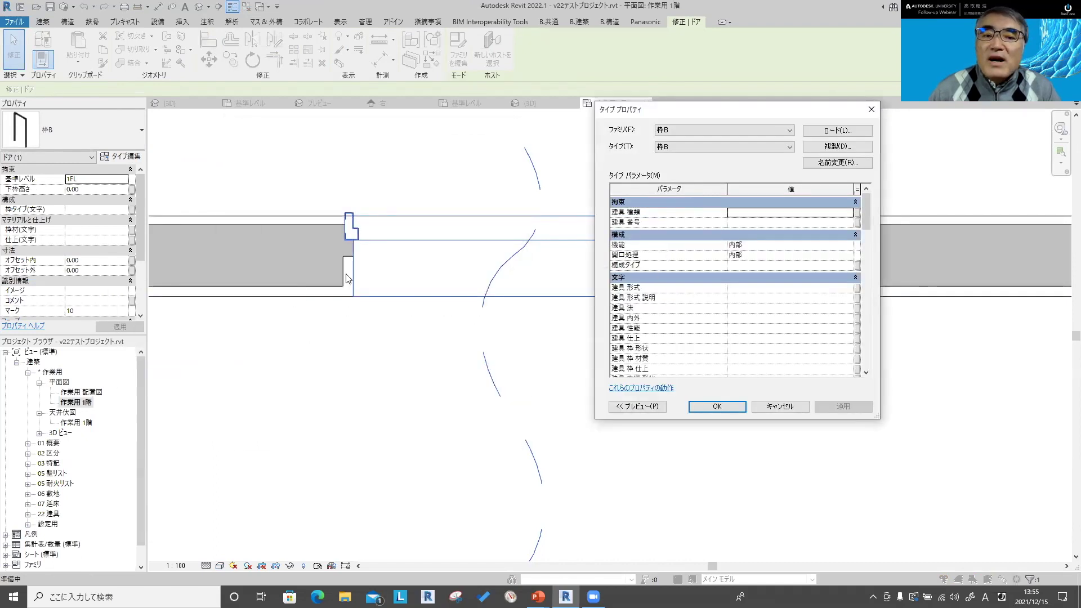
click(780, 256)
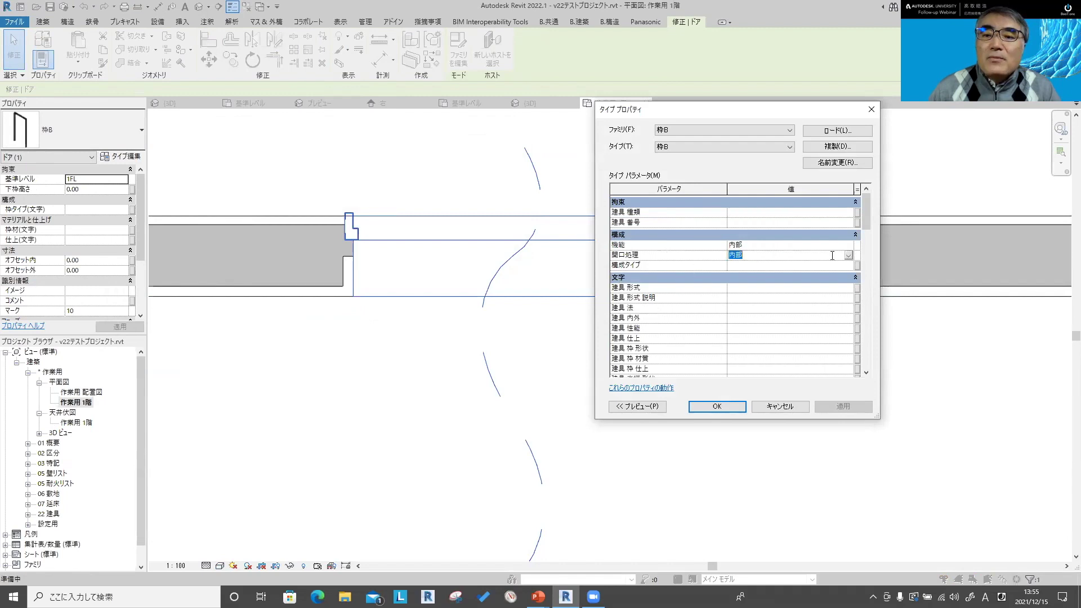
click(848, 255)
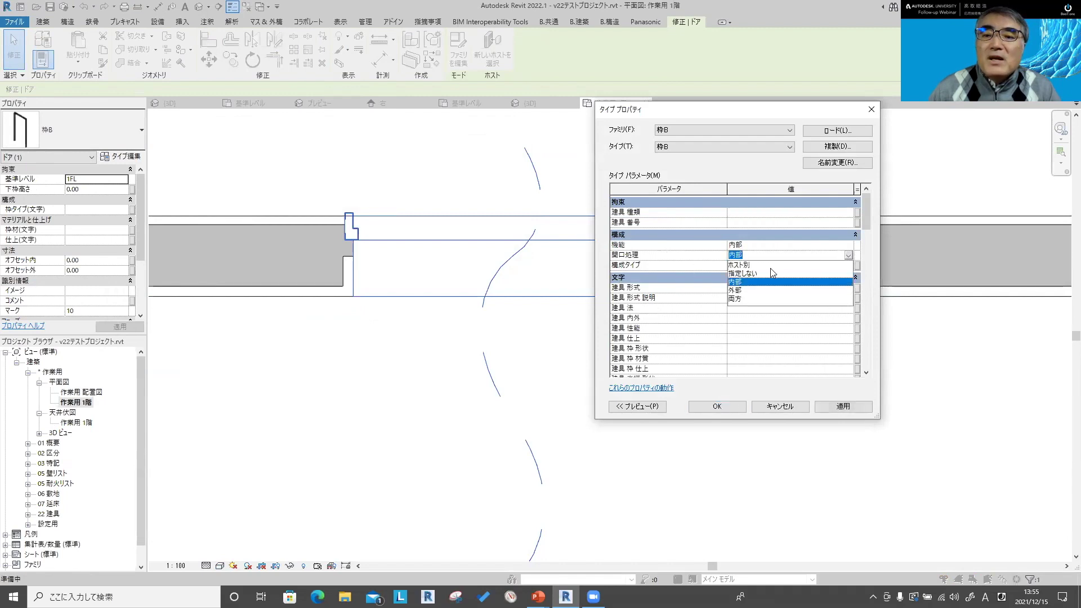
click(739, 290)
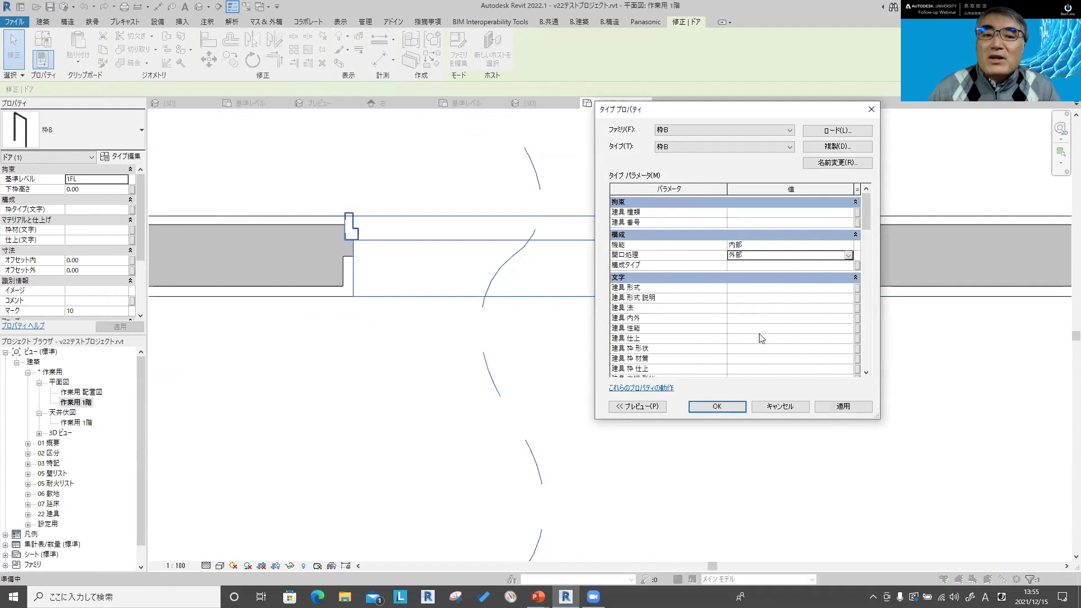
click(839, 408)
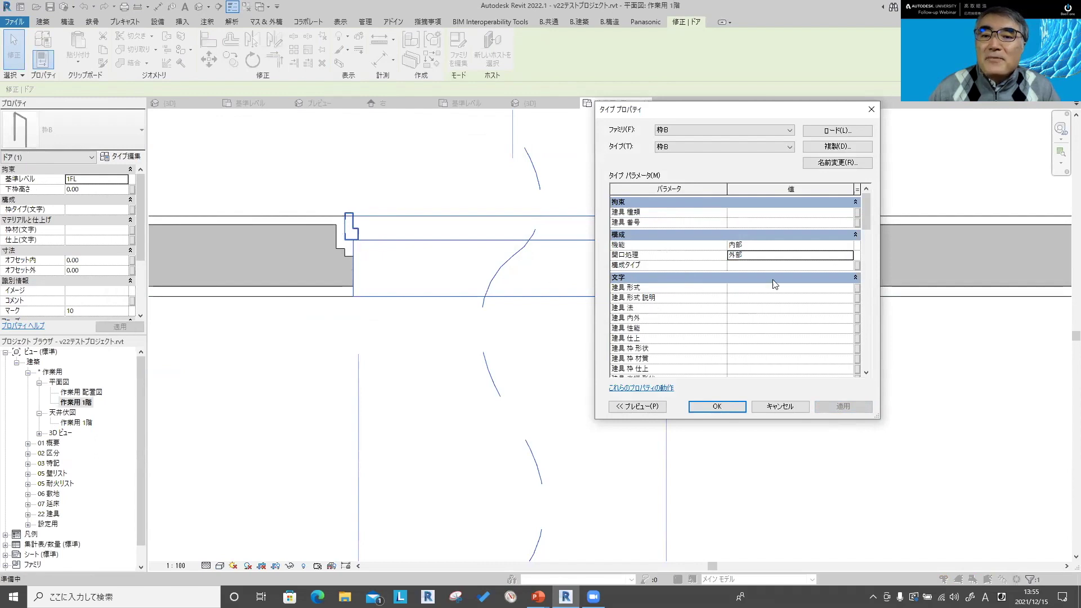
click(853, 258)
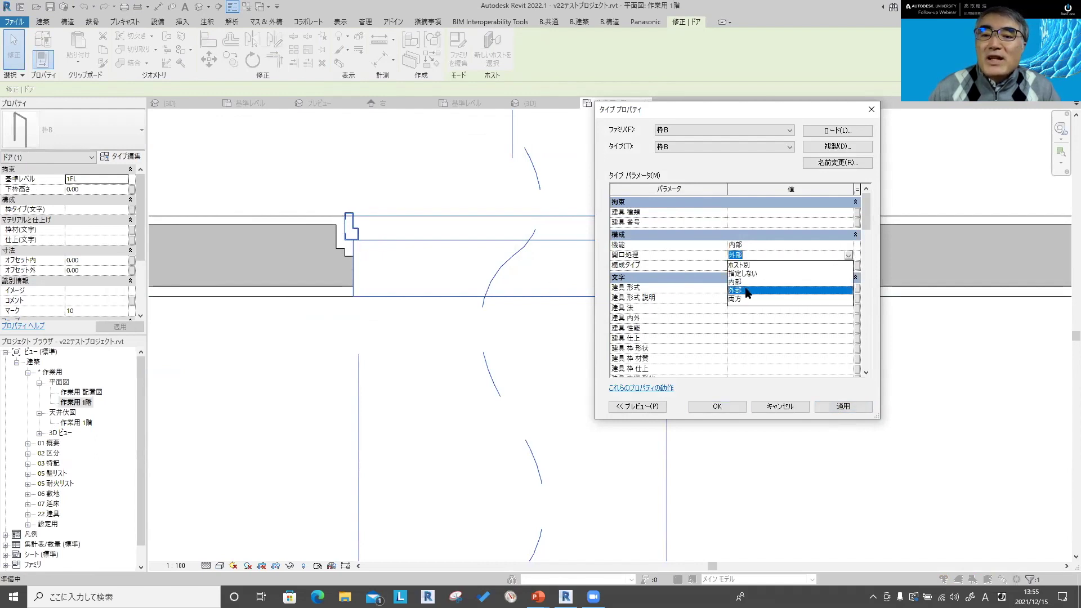
click(740, 299)
click(842, 408)
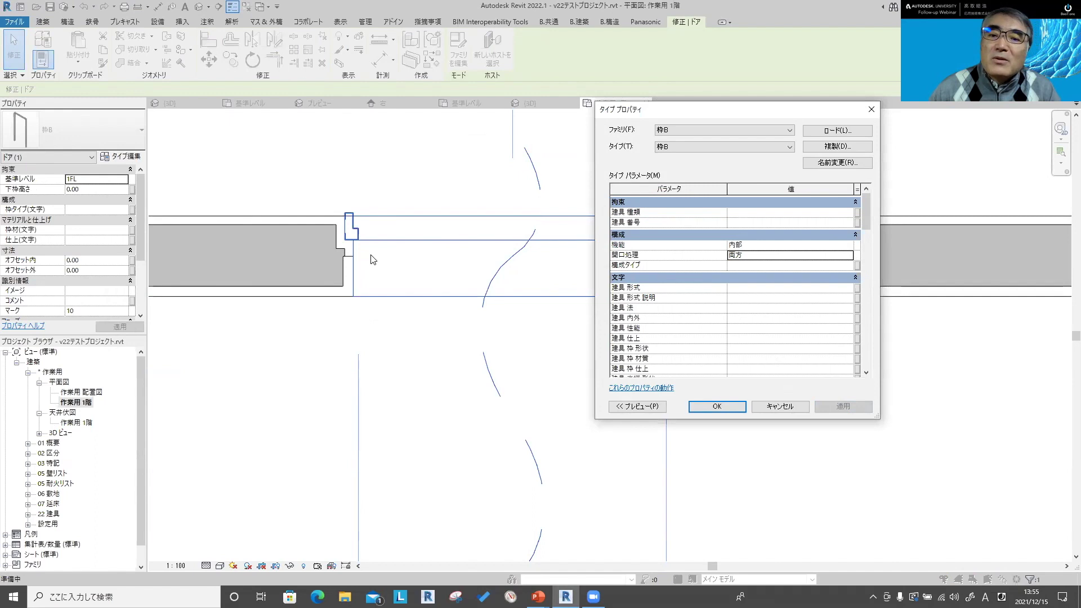
Step: Set 開口処理 to 内部, apply it and close the type properties
click(847, 254)
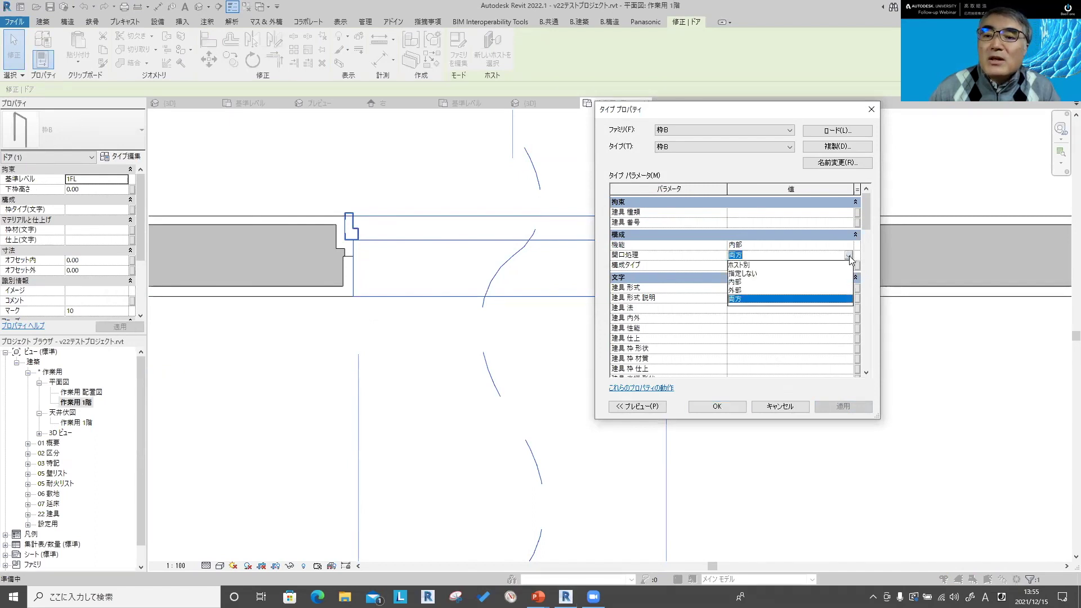
click(739, 284)
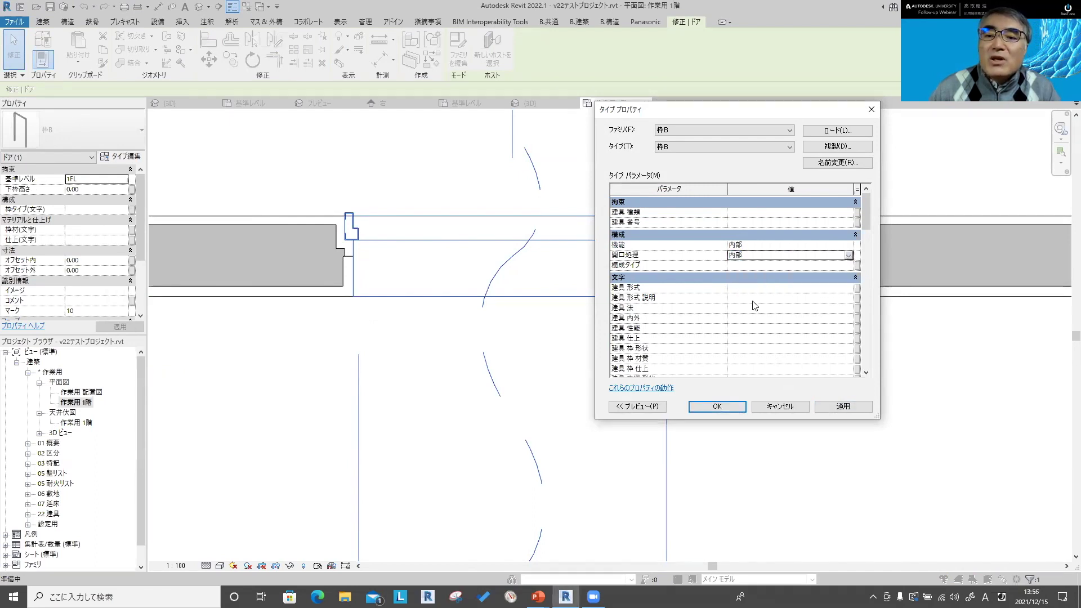
click(859, 413)
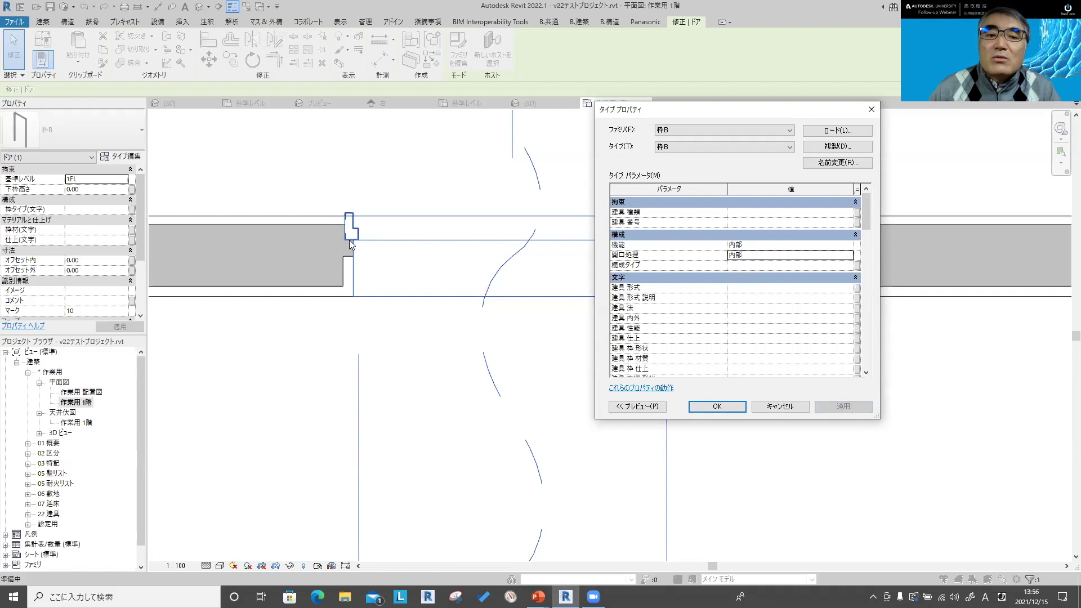
click(721, 414)
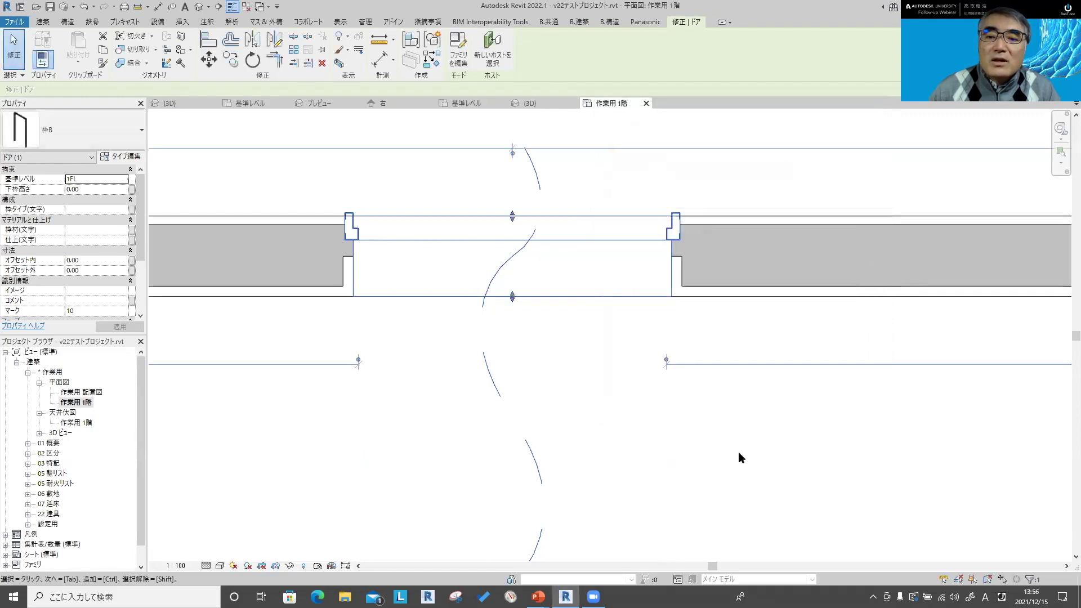
click(737, 452)
Step: In the 枠B family, turn on 開口処理 for the frame's reference plane
double_click(385, 235)
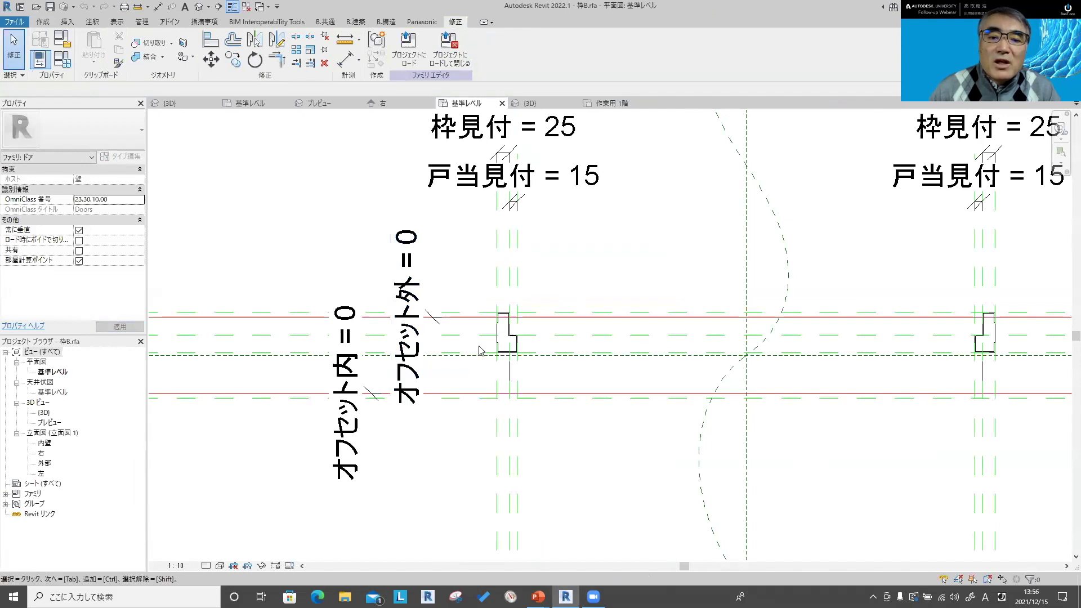
click(481, 353)
middle_drag(348, 305, 106, 207)
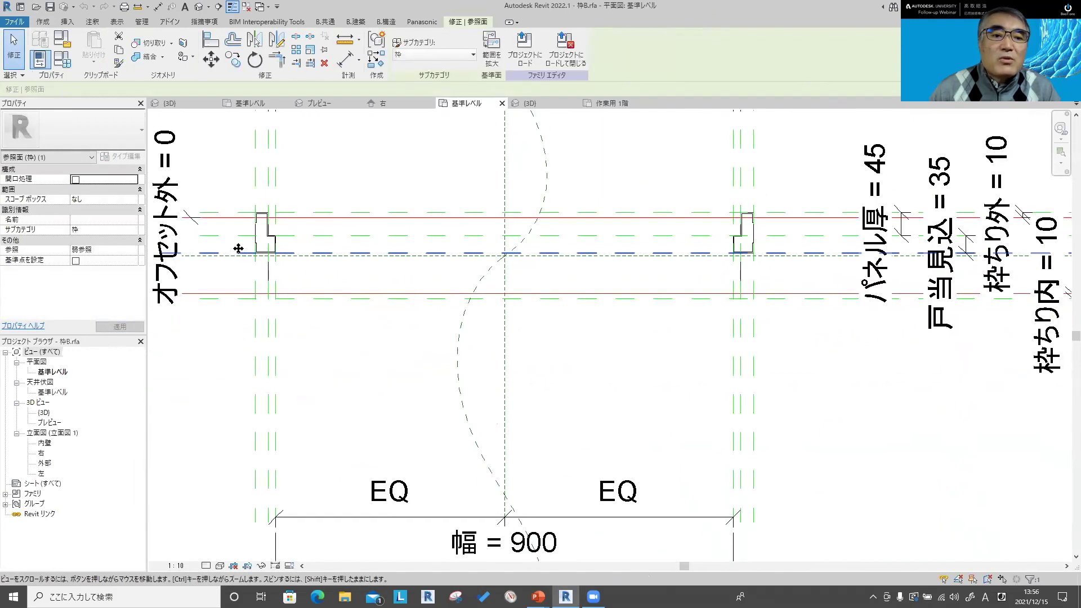
click(76, 180)
scroll(258, 241, up, 2)
scroll(258, 240, up, 3)
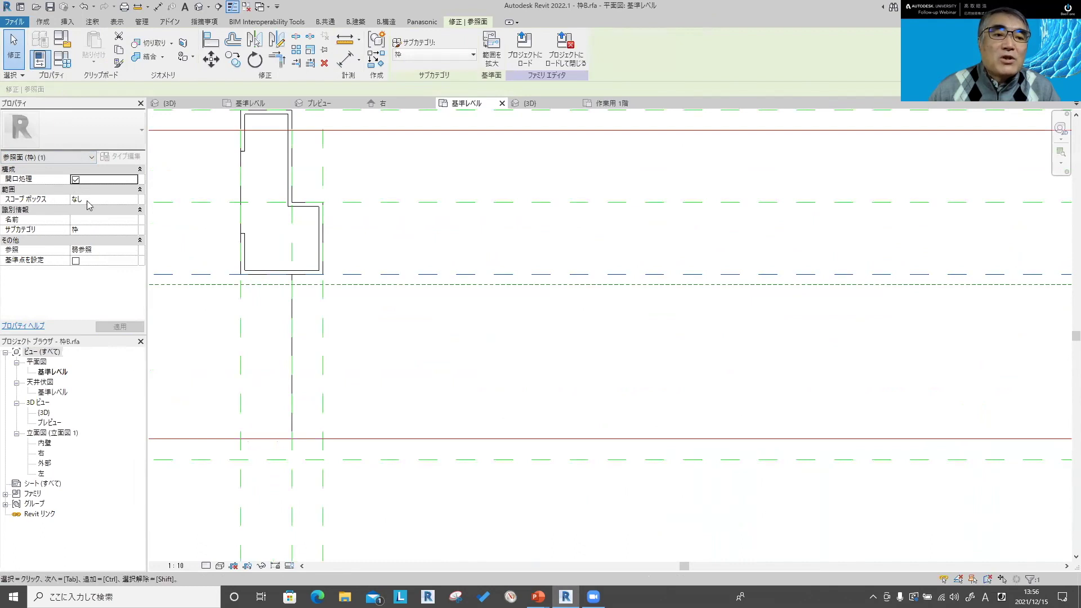
scroll(201, 272, down, 3)
scroll(249, 251, down, 1)
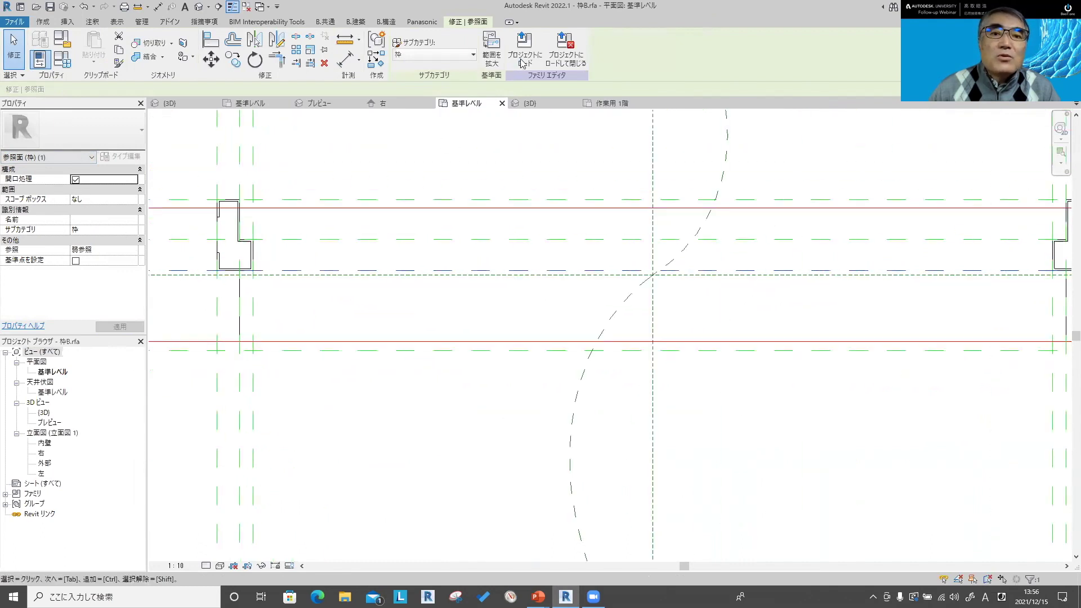
Step: Load the edited 枠B family into the test project, overwriting the existing version
key(l)
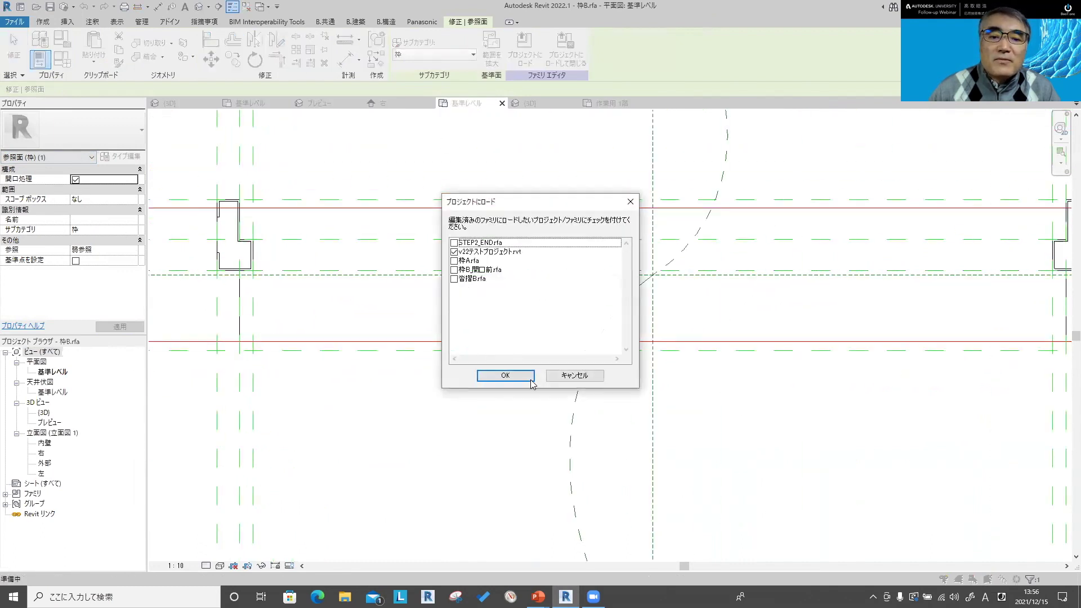
click(531, 381)
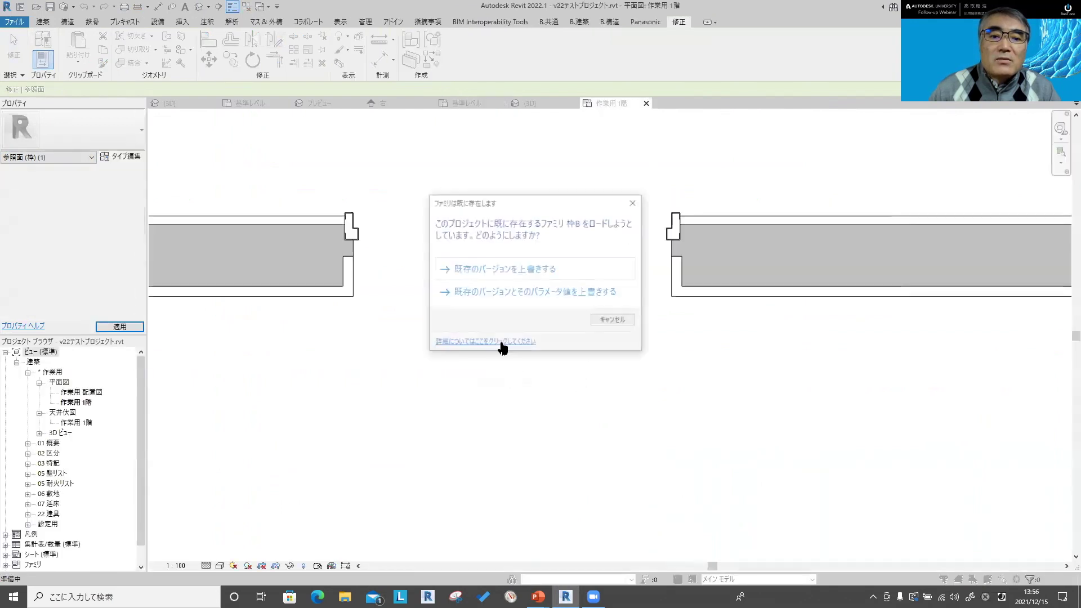
click(470, 270)
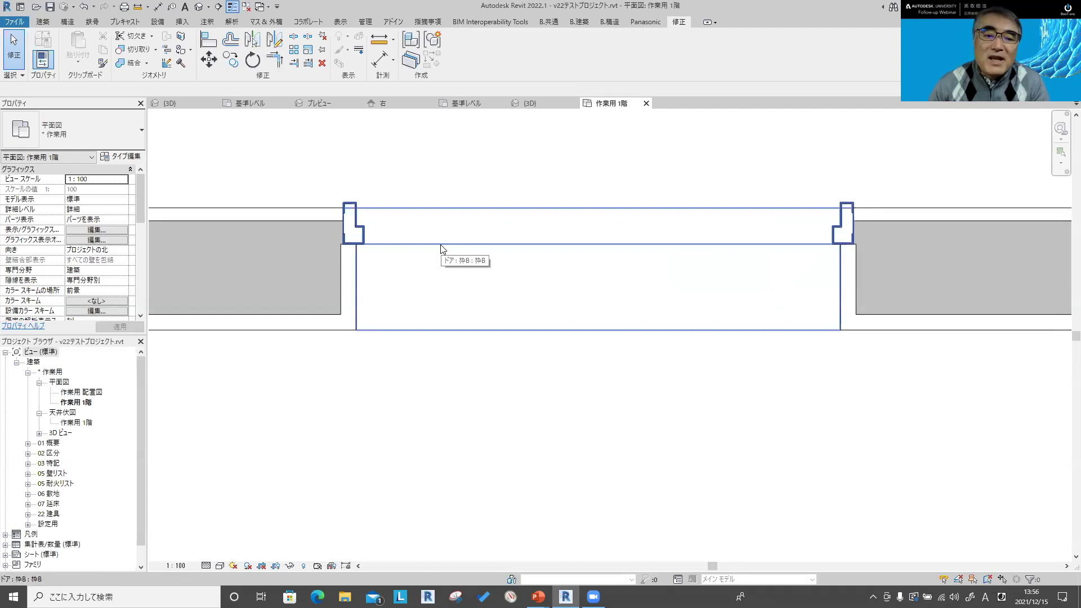
click(376, 212)
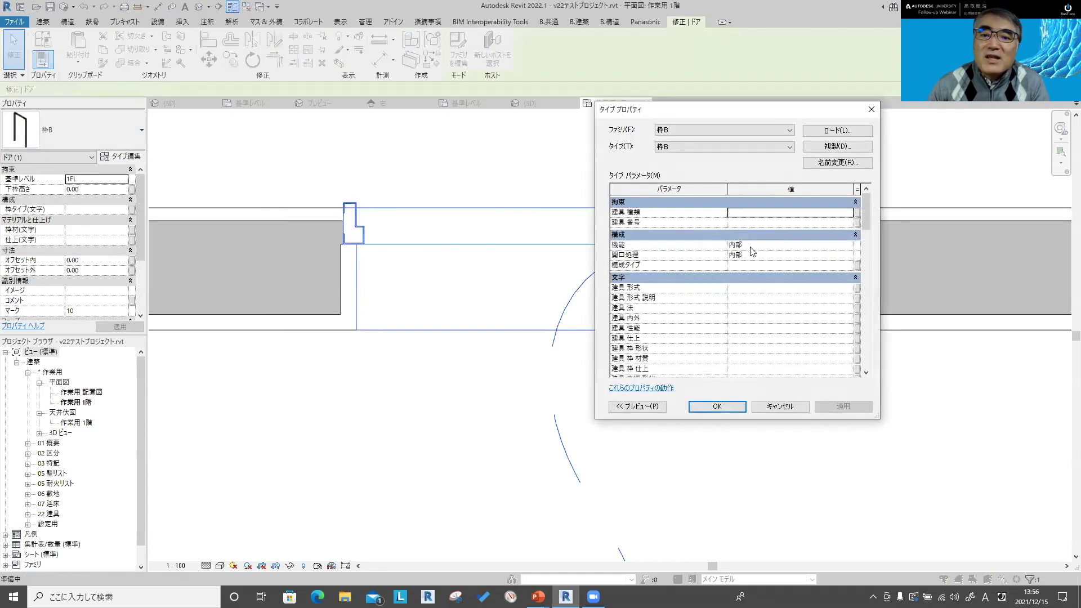
click(820, 255)
click(847, 254)
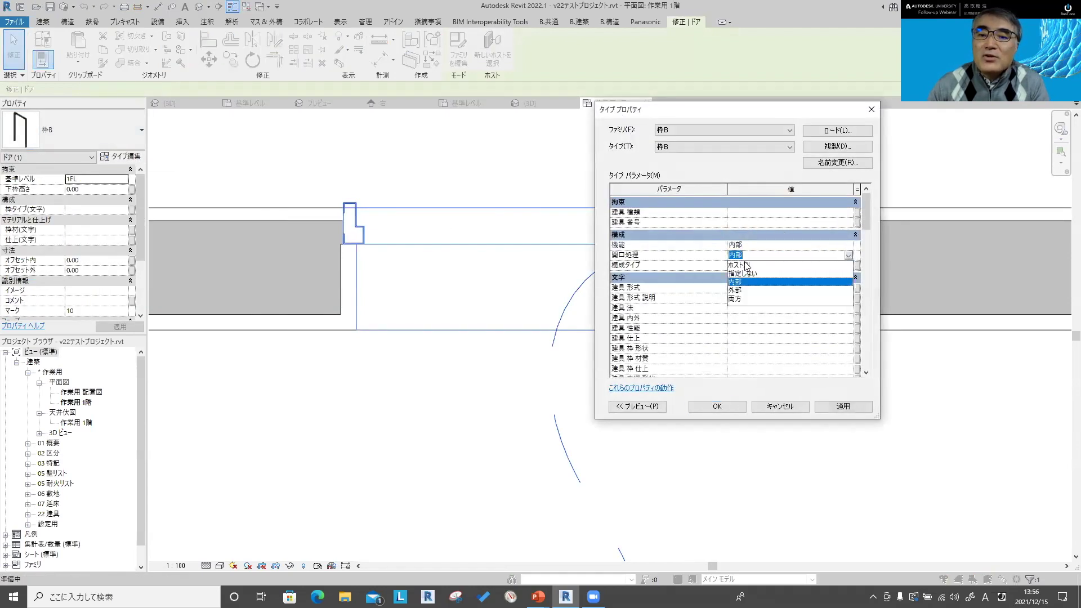
click(754, 273)
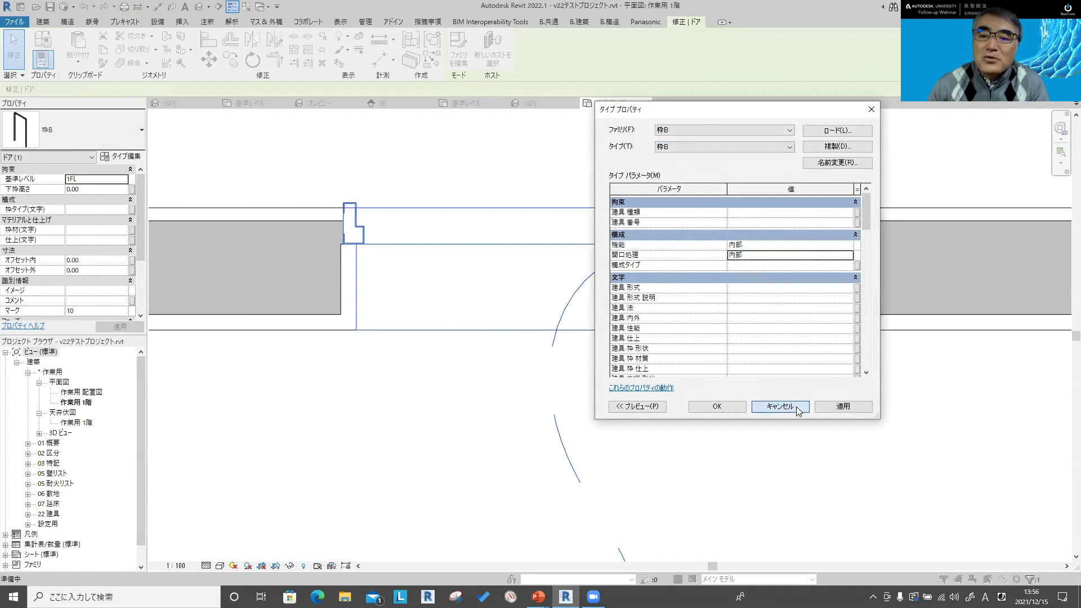
click(779, 406)
key(Delete)
click(224, 322)
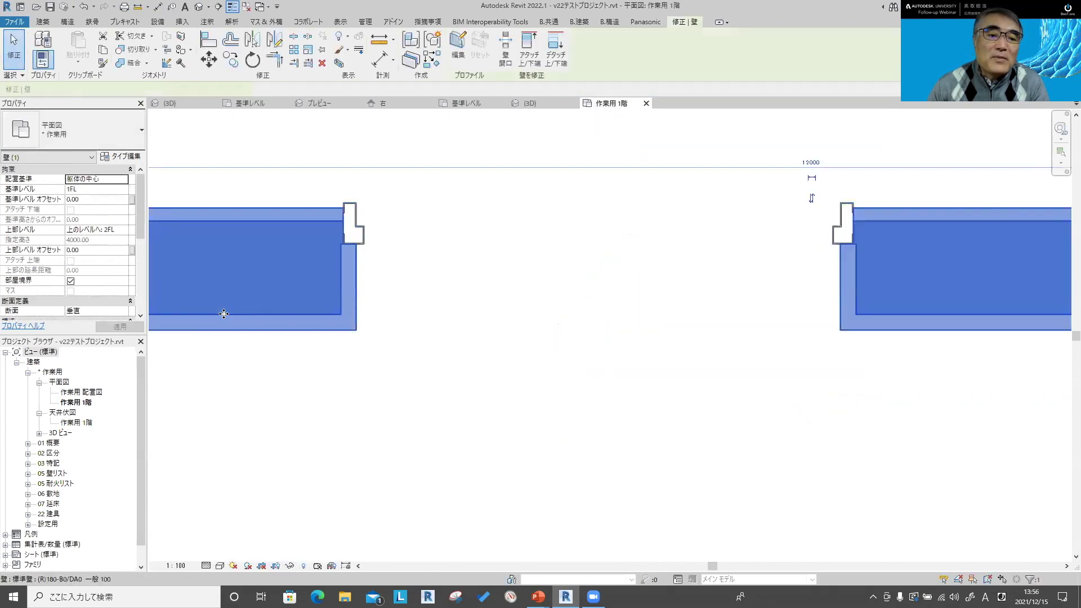
click(127, 156)
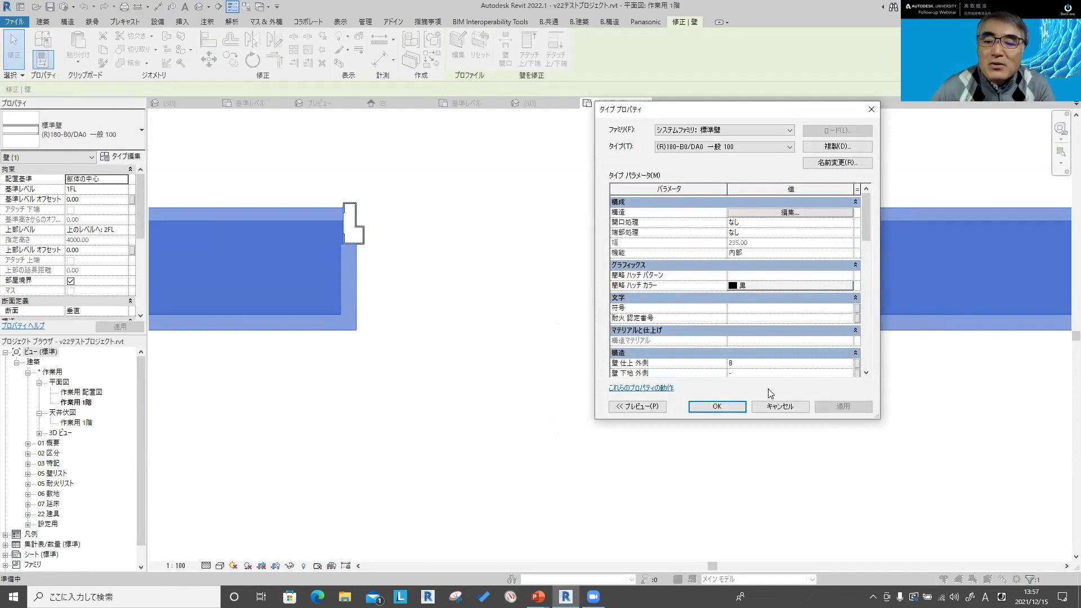
click(779, 406)
key(Escape)
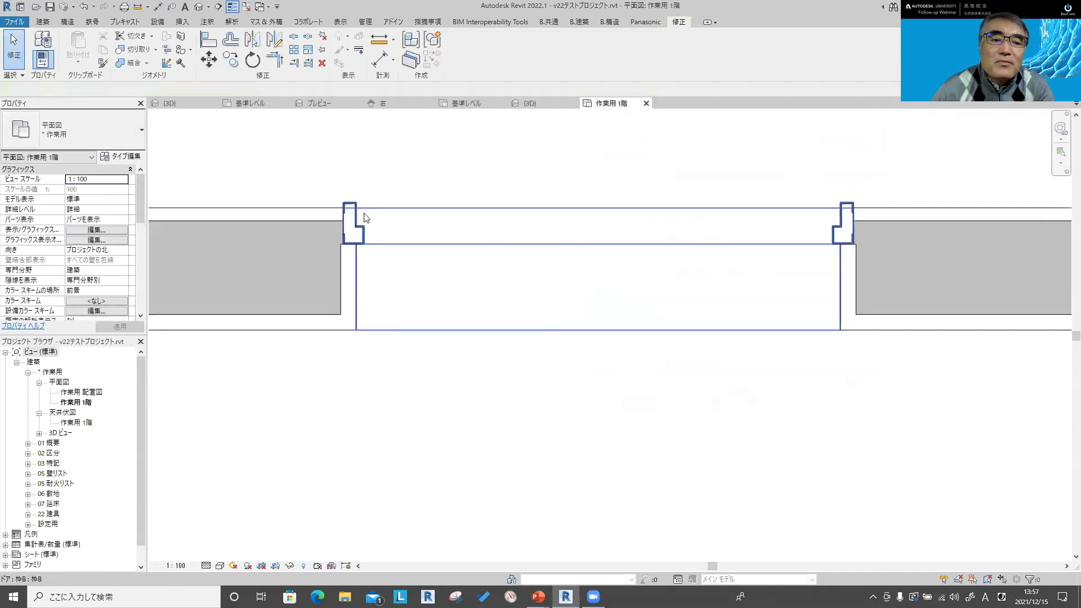
click(362, 222)
Step: Edit the 枠B family and change its 開口処理 type value from ホスト別 to 内部
click(457, 56)
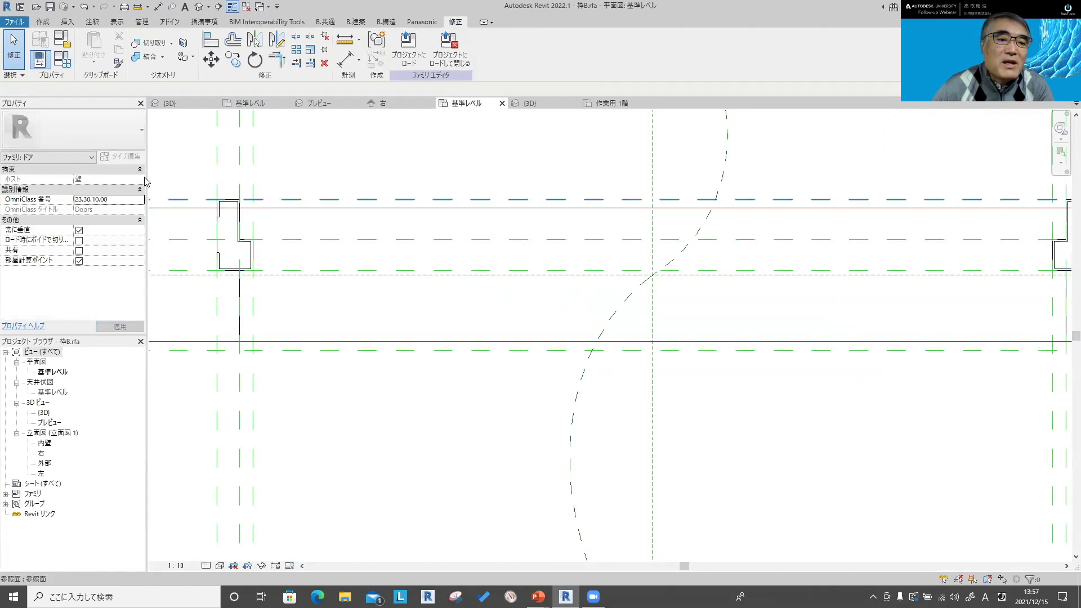
click(63, 60)
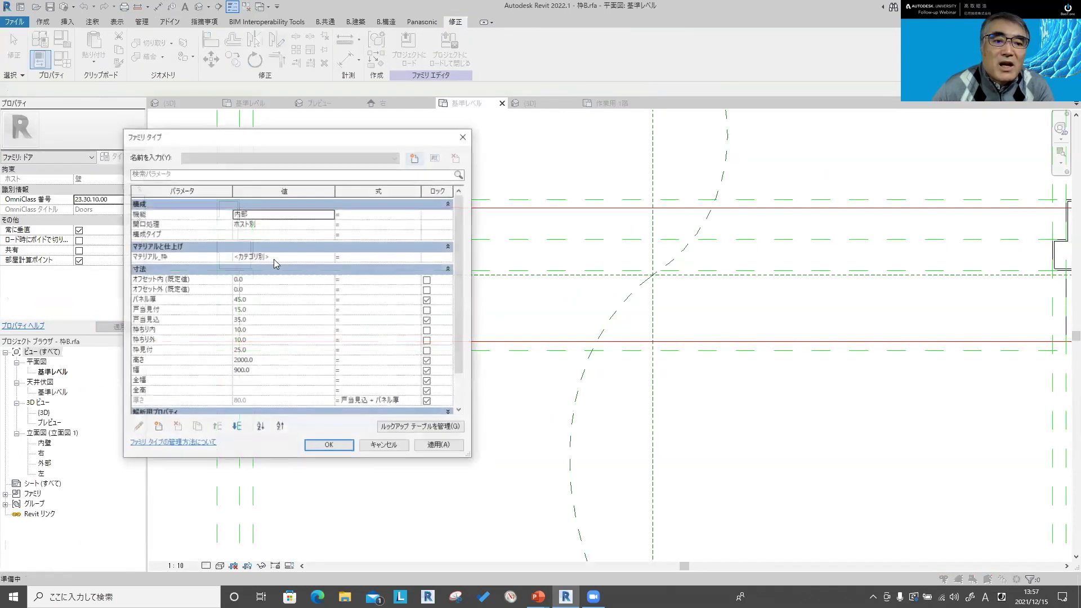
click(322, 224)
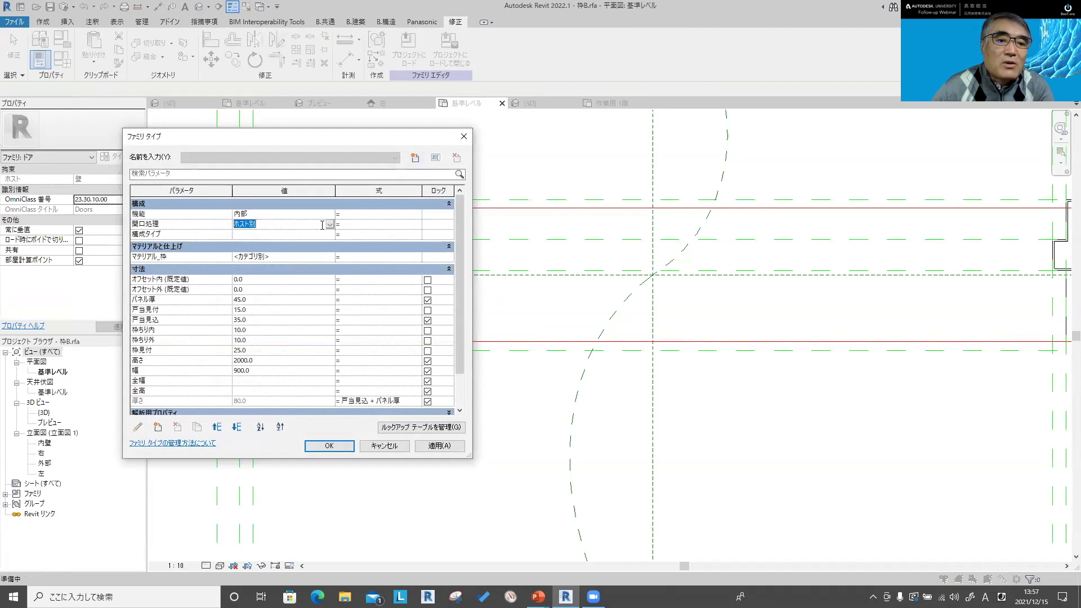
click(330, 225)
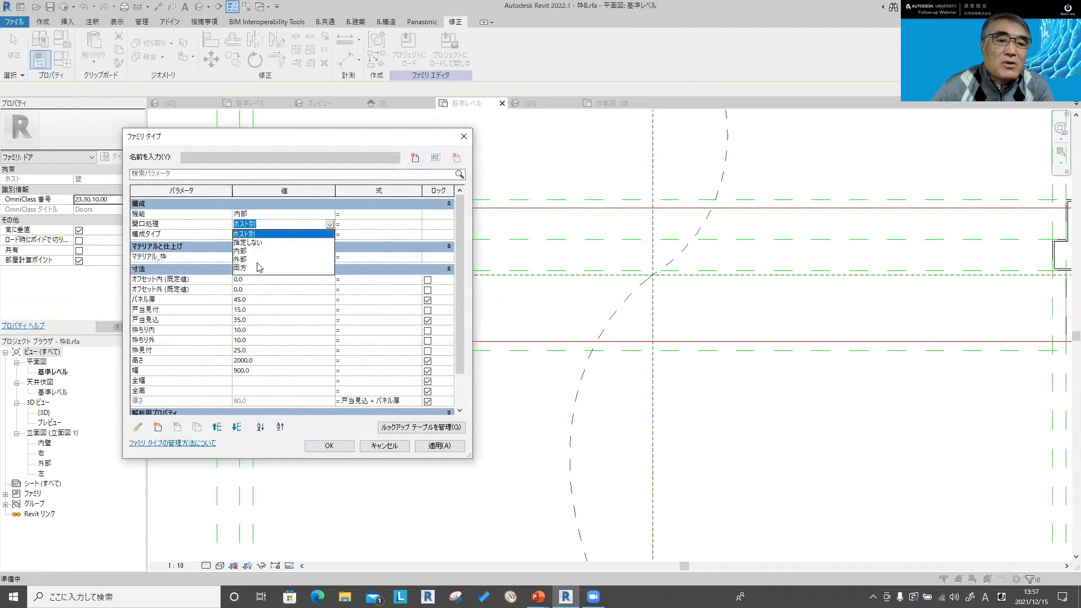
click(246, 251)
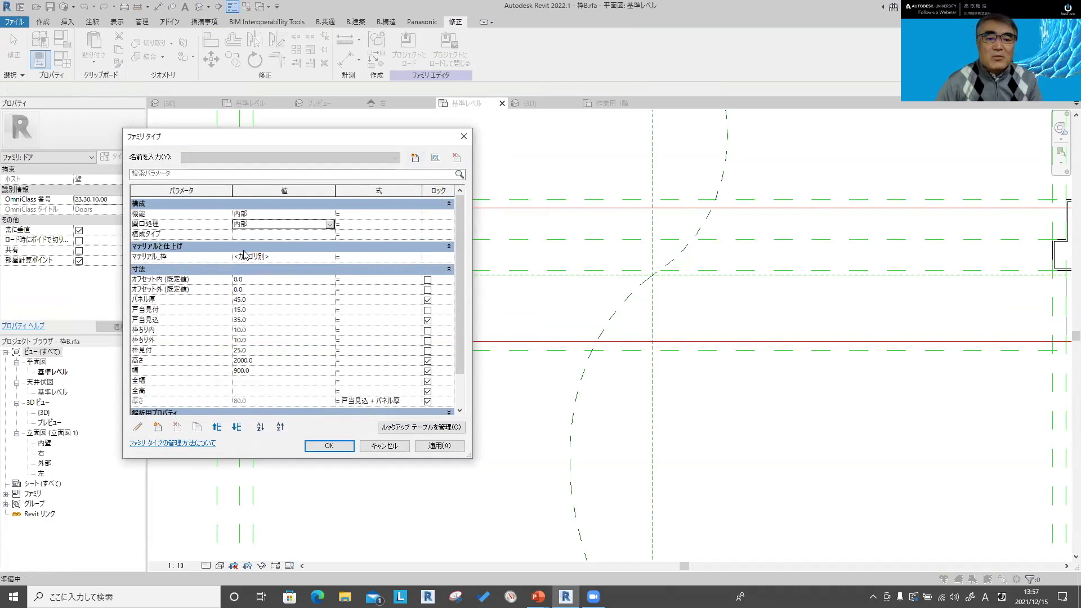
click(384, 446)
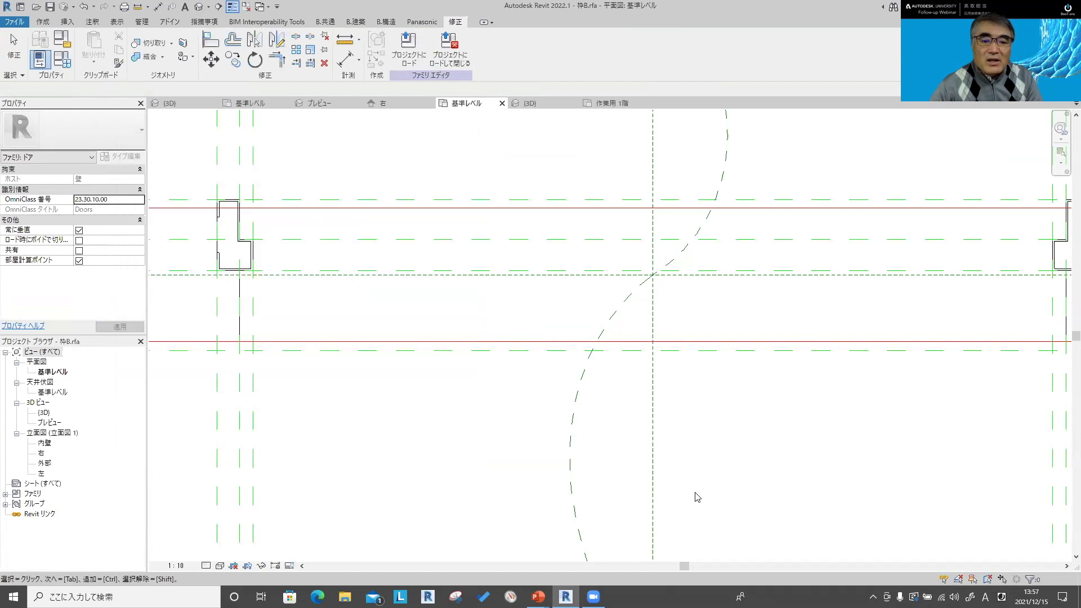
key(alt+Tab)
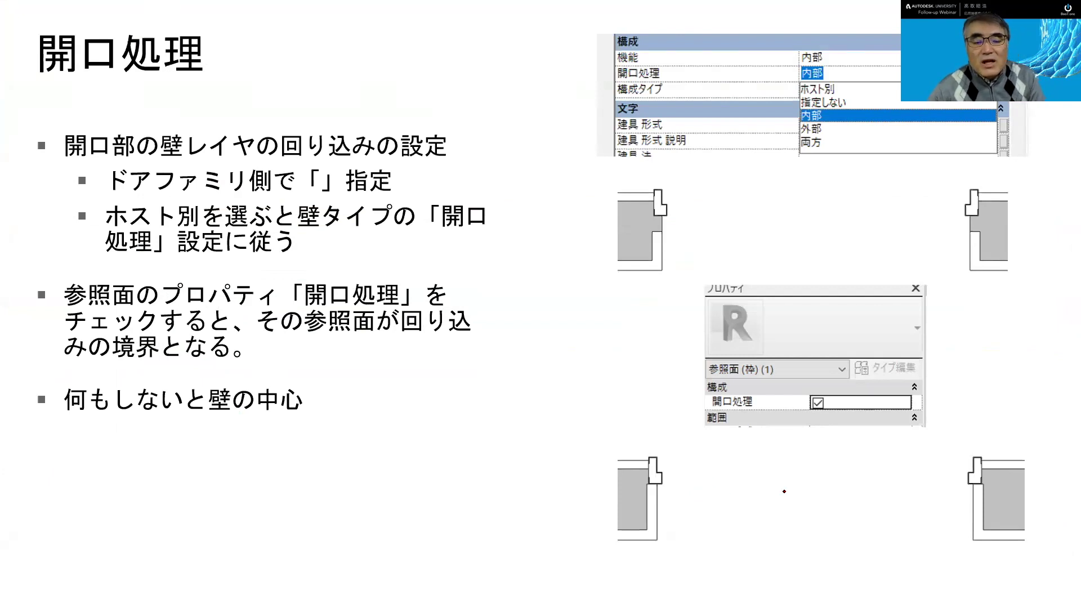
key(alt+Tab)
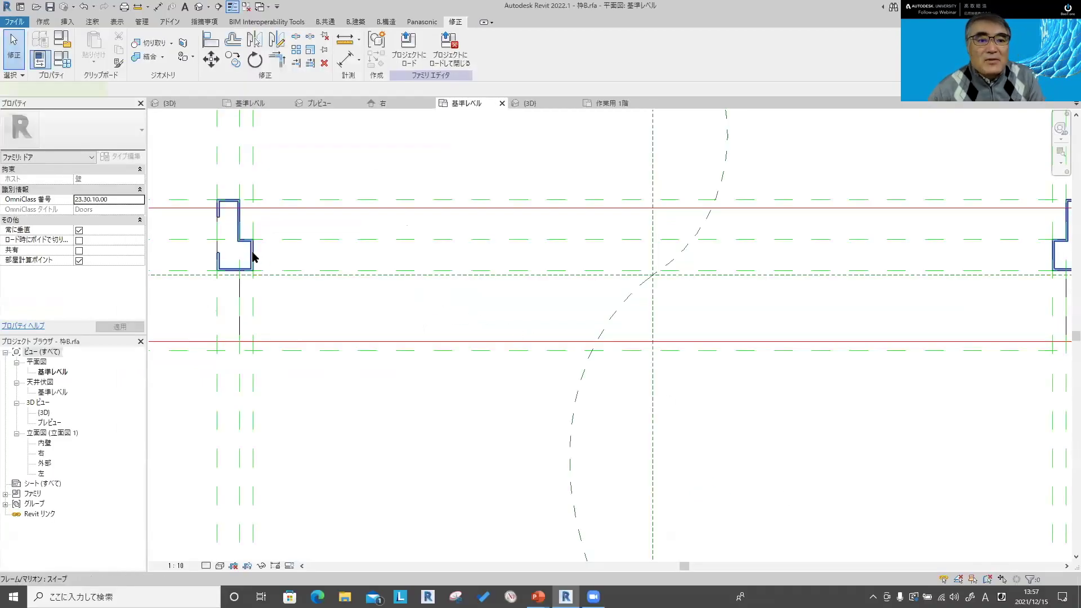
Step: Open the 枠B family's default 3D view and orbit to see the frame in the wall
click(252, 252)
scroll(253, 256, down, 2)
scroll(252, 256, down, 1)
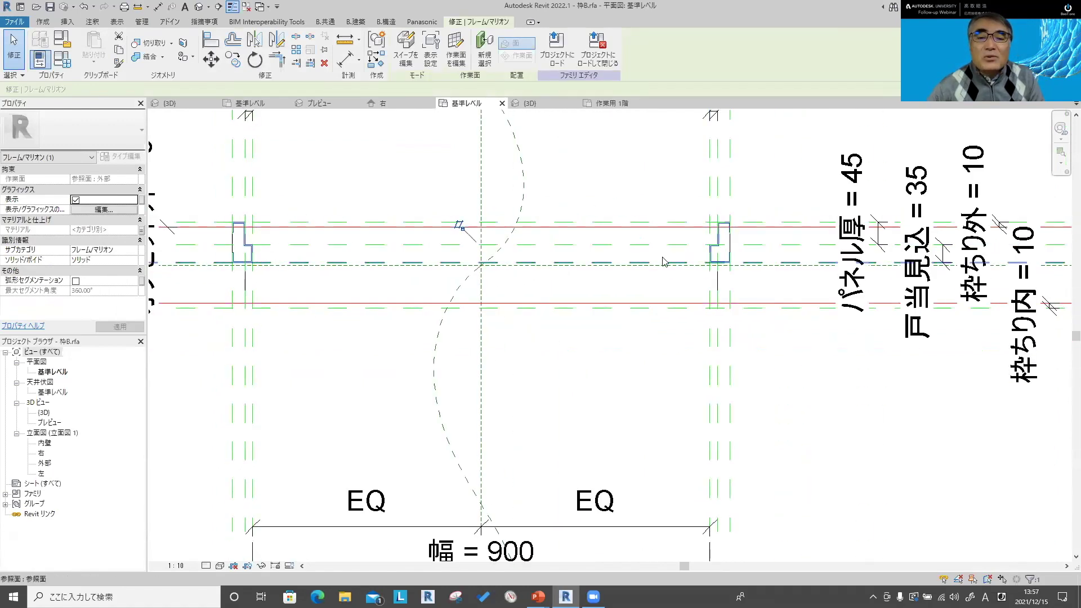
scroll(685, 279, down, 2)
middle_drag(650, 336, 641, 329)
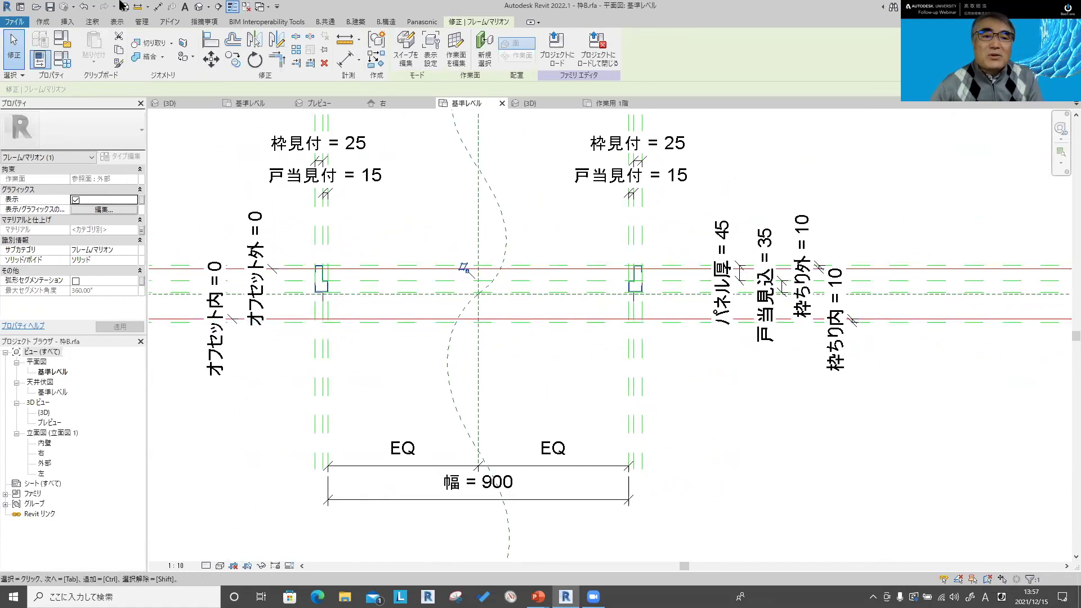
click(201, 8)
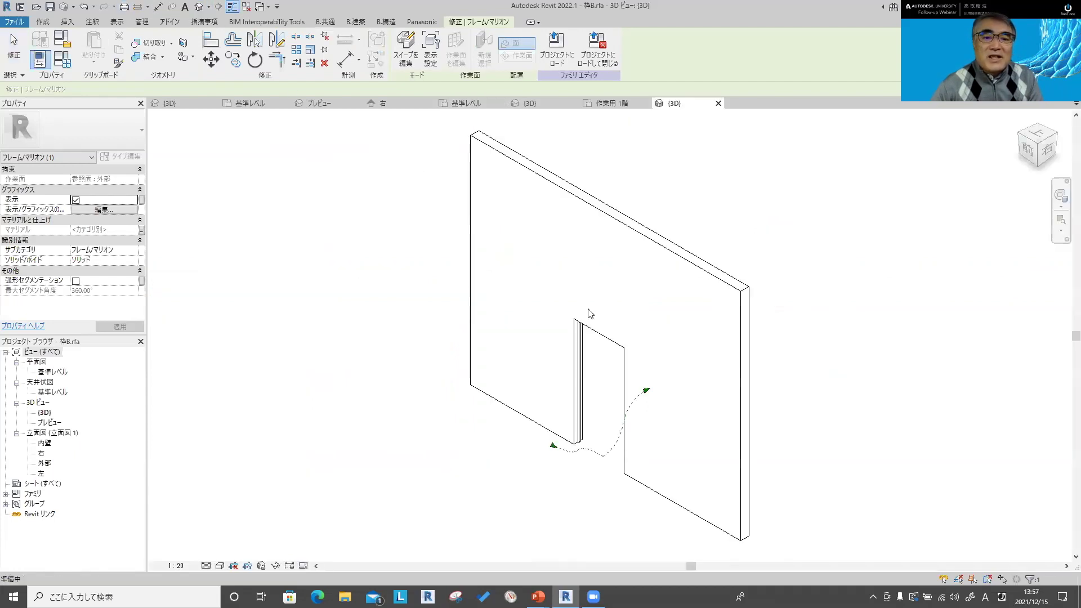
shift+middle_drag(636, 381, 393, 379)
shift+middle_drag(708, 458, 643, 424)
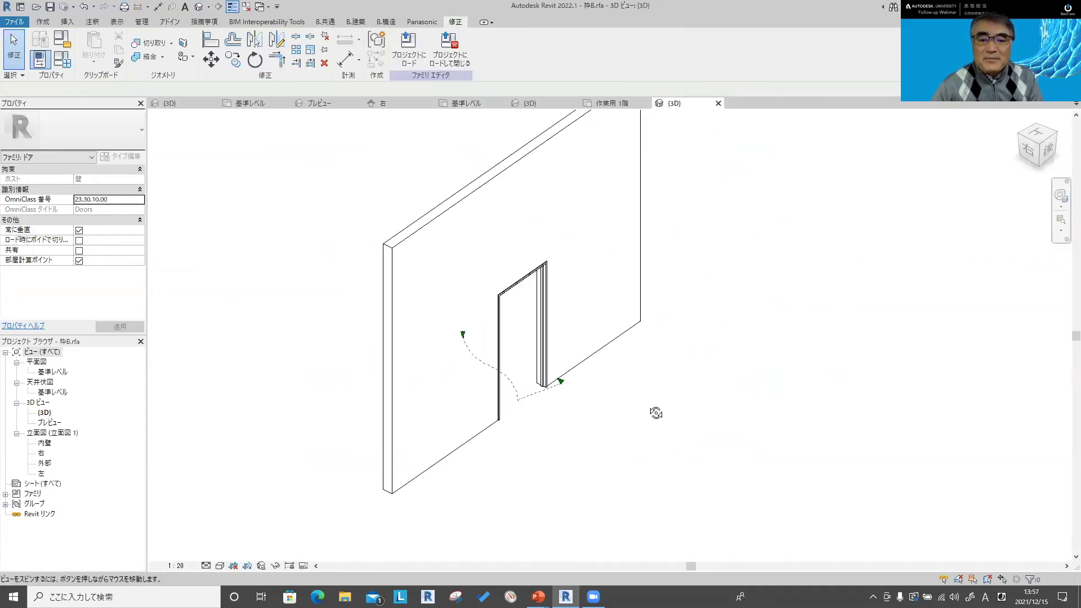